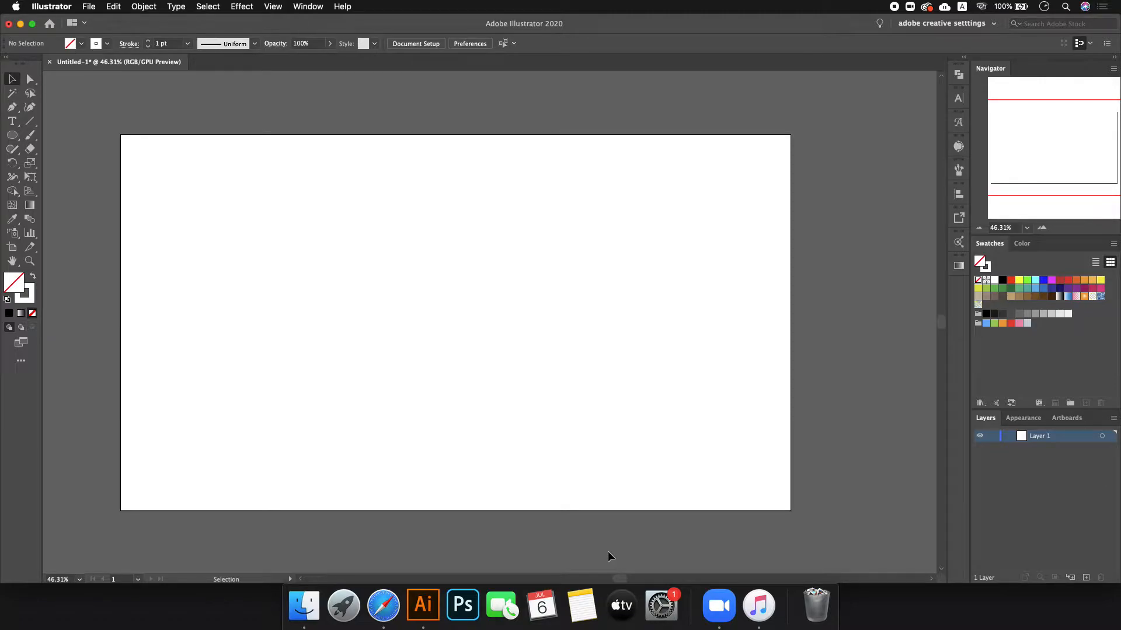
- Launch Digital Colour Meter from Launchpad's Other folder over the blank Illustrator artboard
left_click(344, 606)
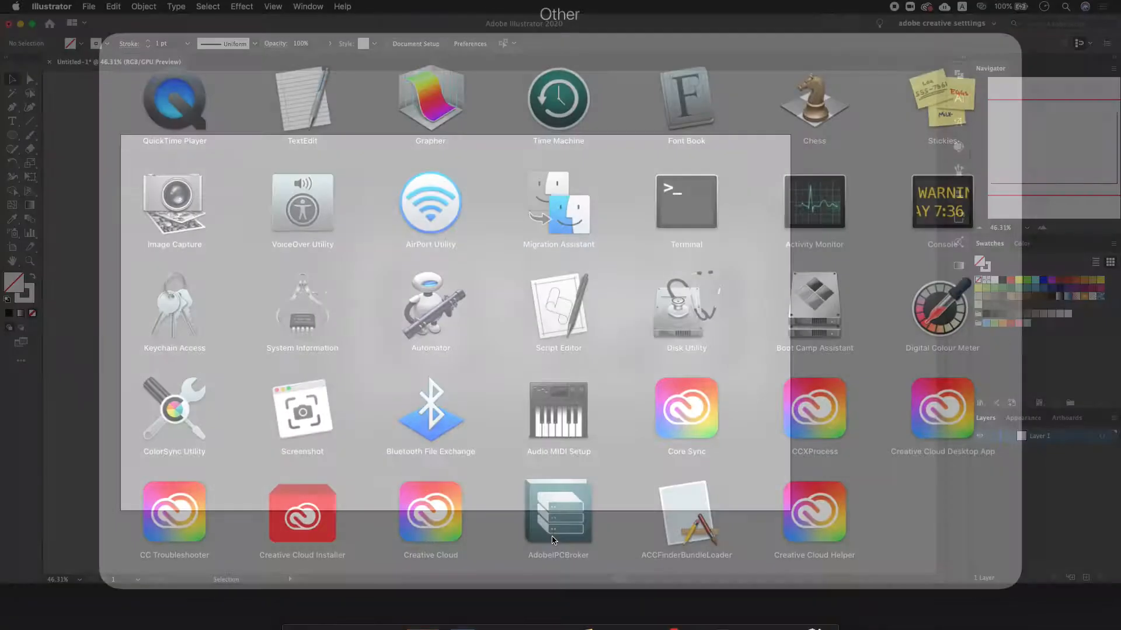
left_click(18, 344)
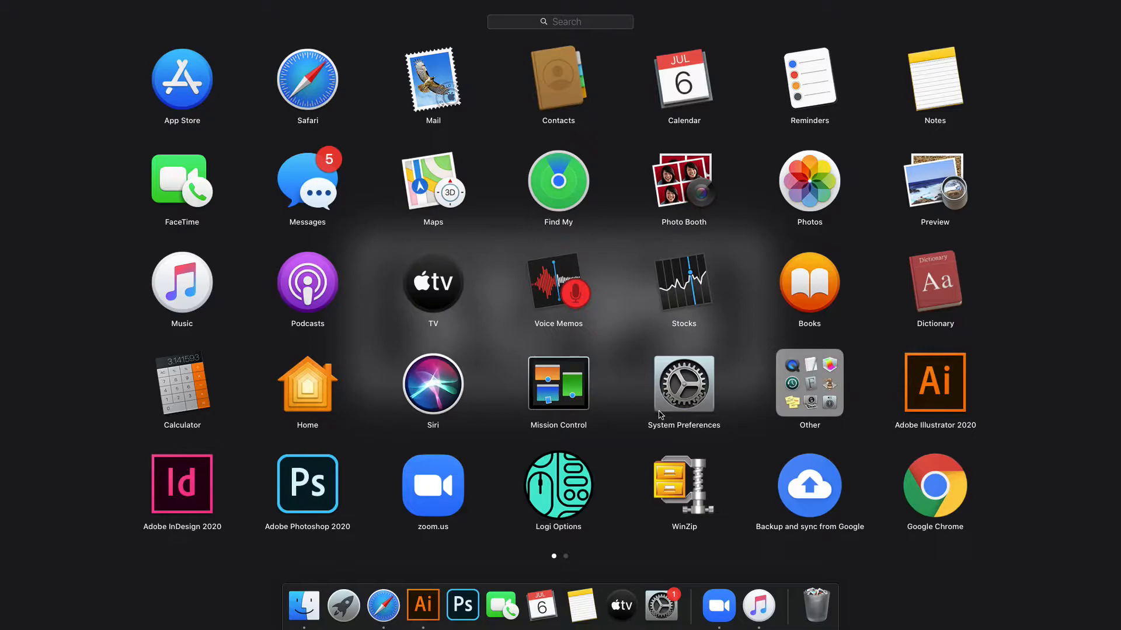
left_click(794, 378)
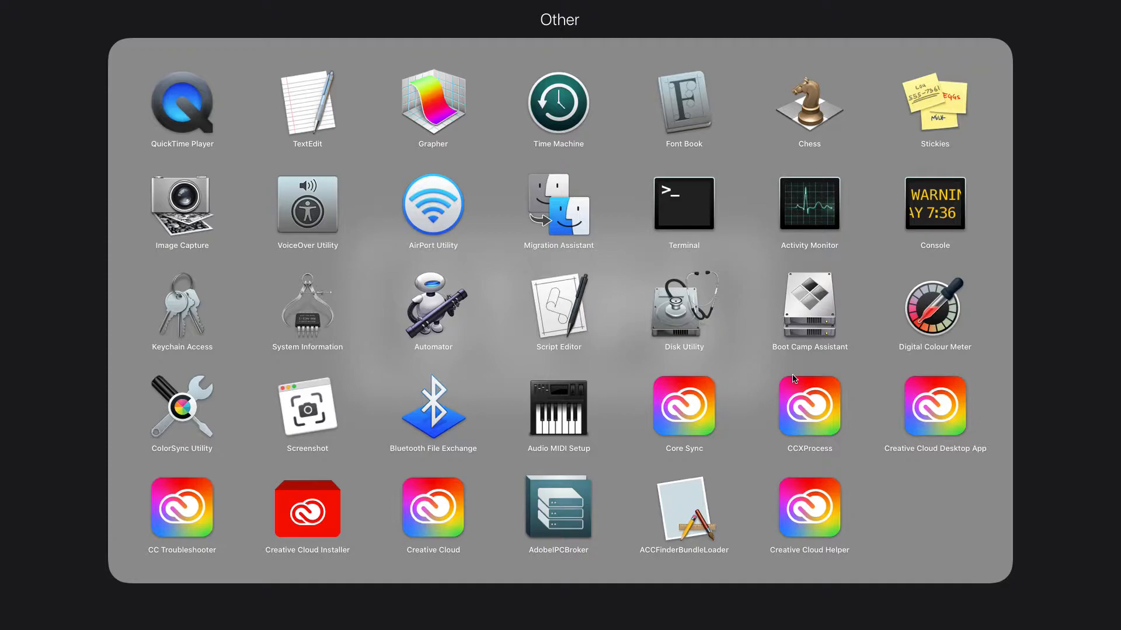
left_click(946, 316)
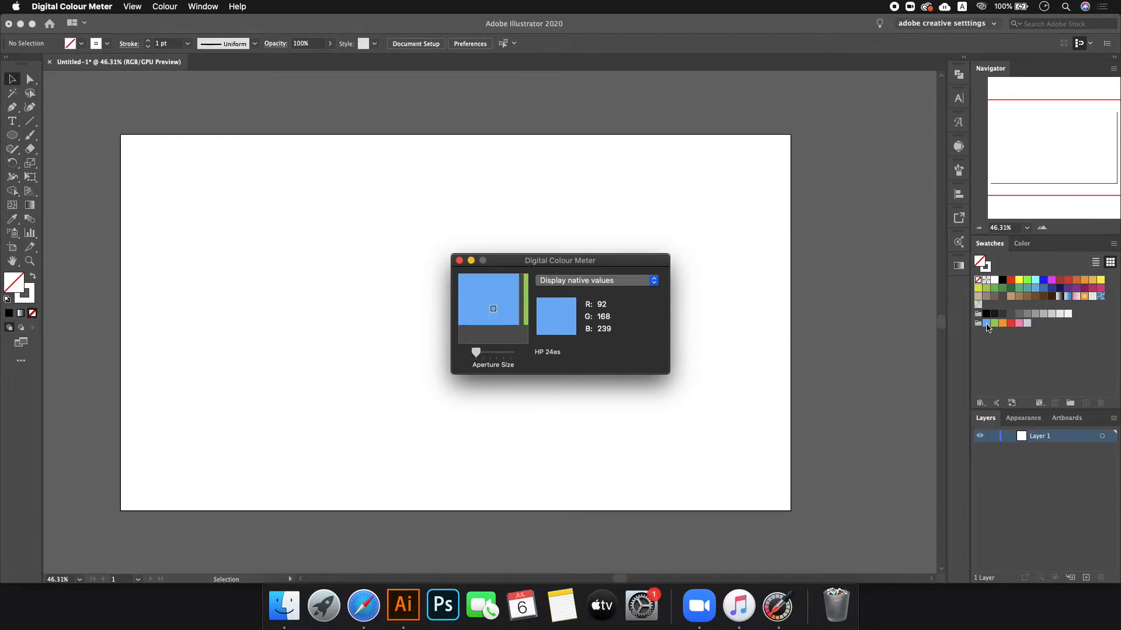
- Check Digital Colour Meter's display options, leaving native values, then bring up Safari's Favourites page
left_click(607, 280)
left_click(615, 358)
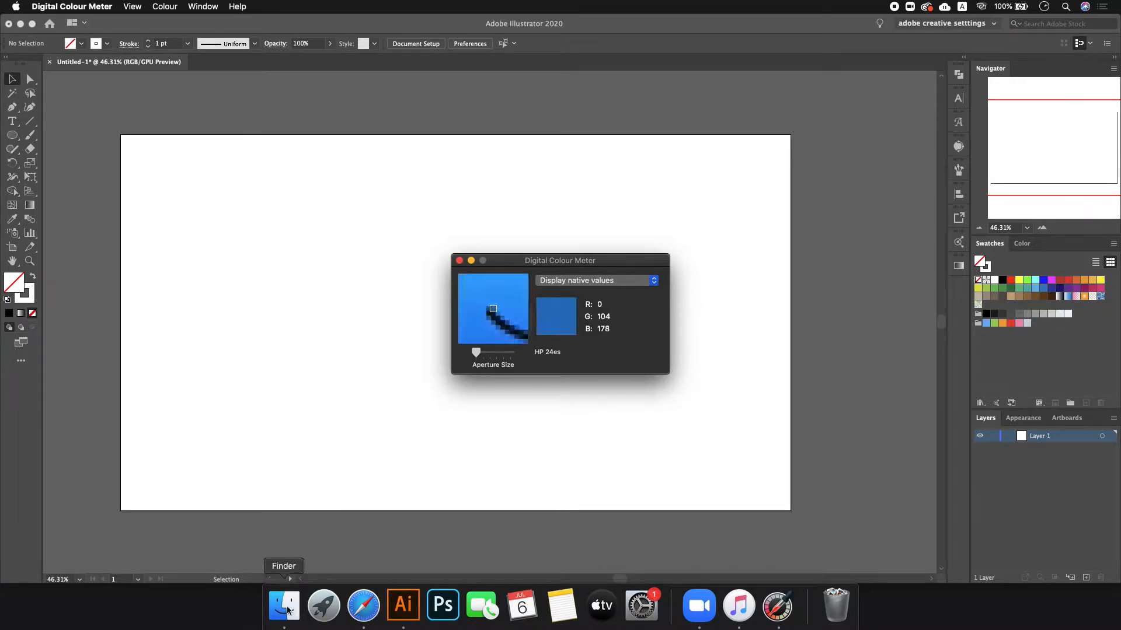
left_click(371, 606)
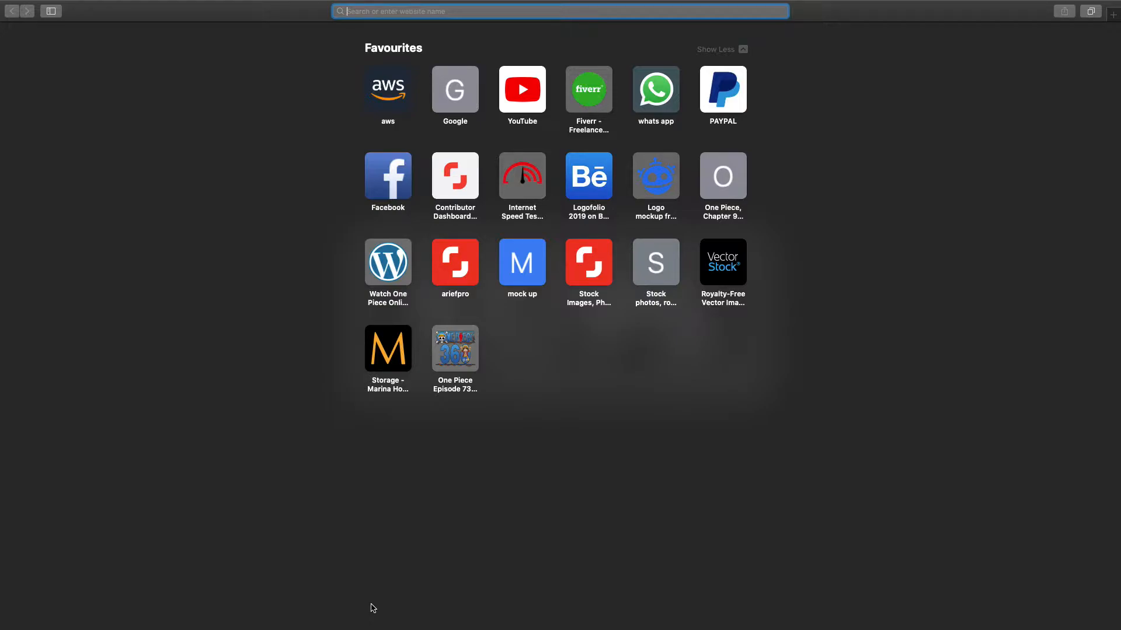
- Open the One Piece, Chapter 970 favourite and bring Digital Colour Meter over Illustrator
left_click(722, 193)
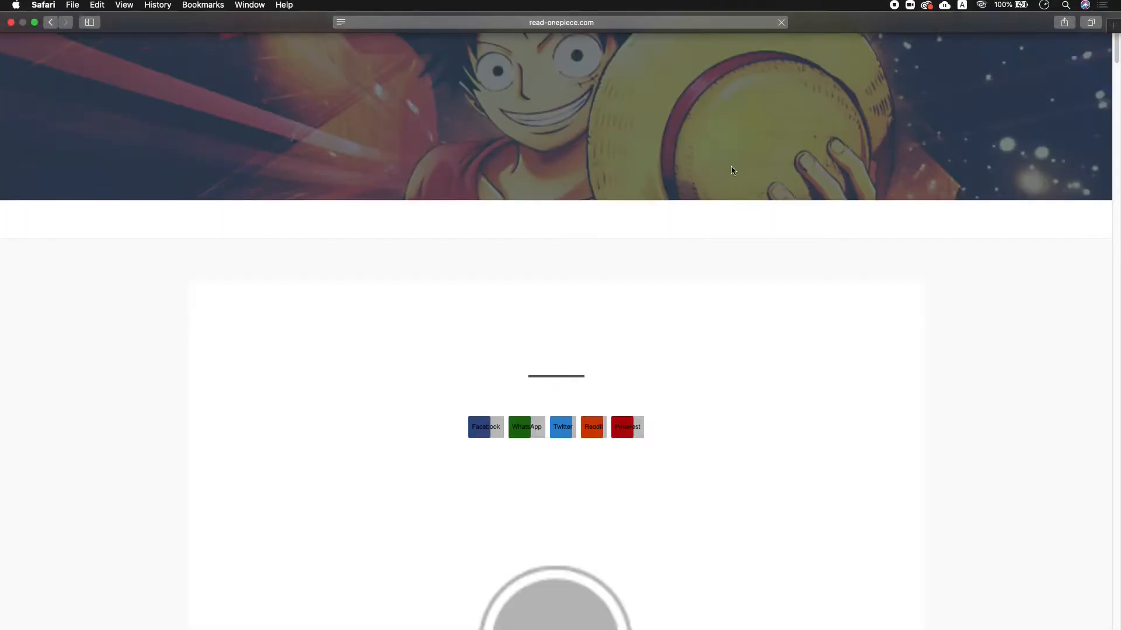
mouse_move(609, 629)
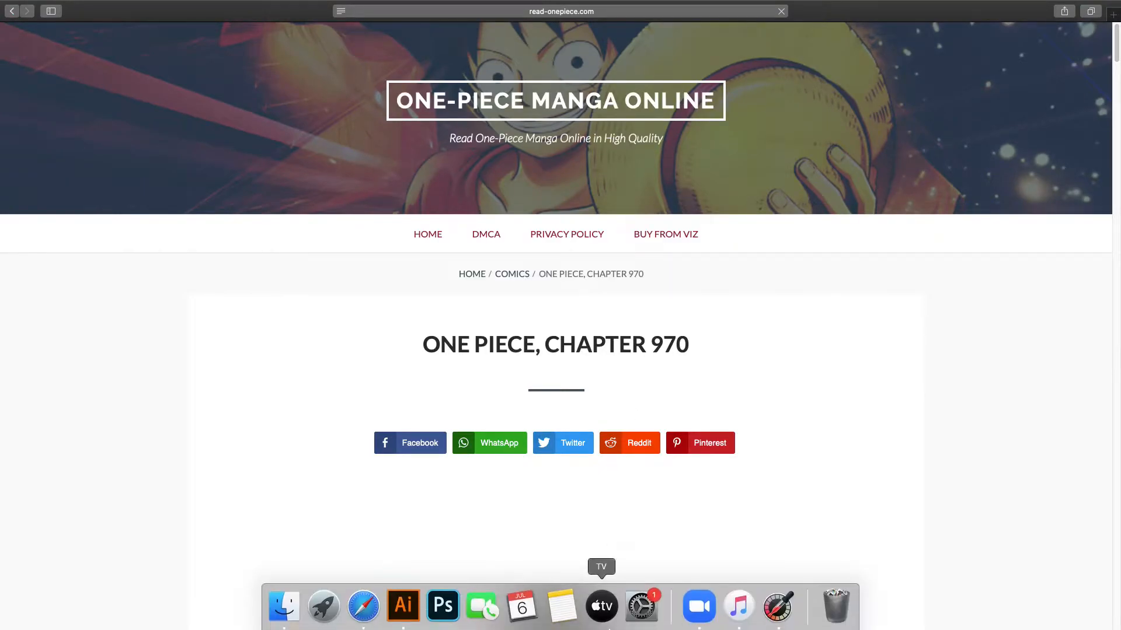
left_click(778, 613)
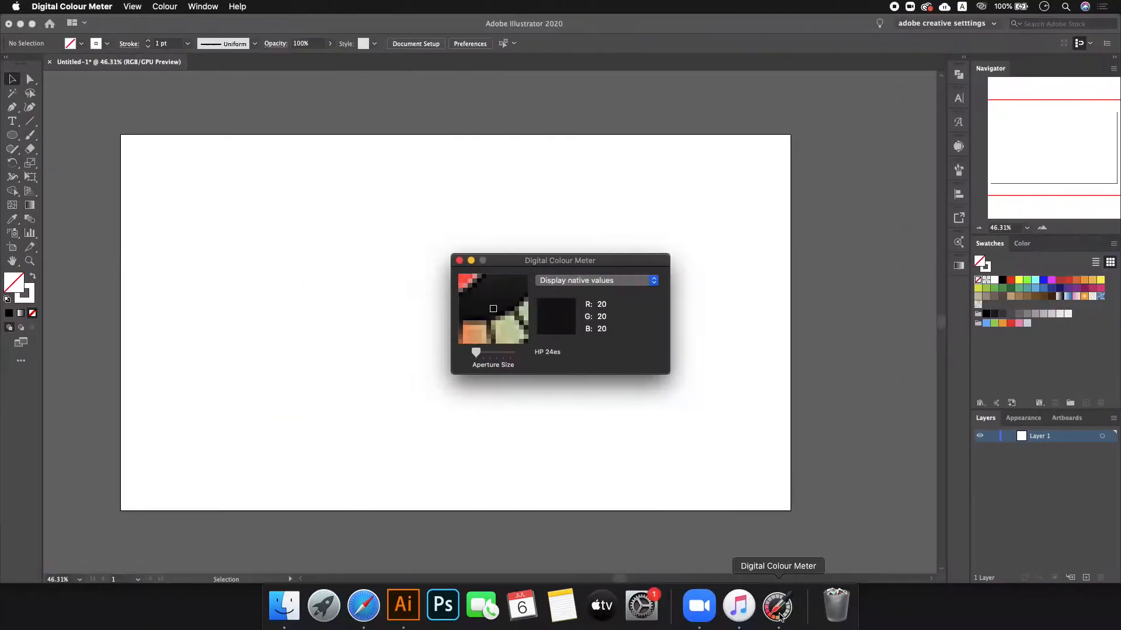
- Minimise Illustrator and show the One Piece page as a regular window instead of full screen
key("ctrl+Right")
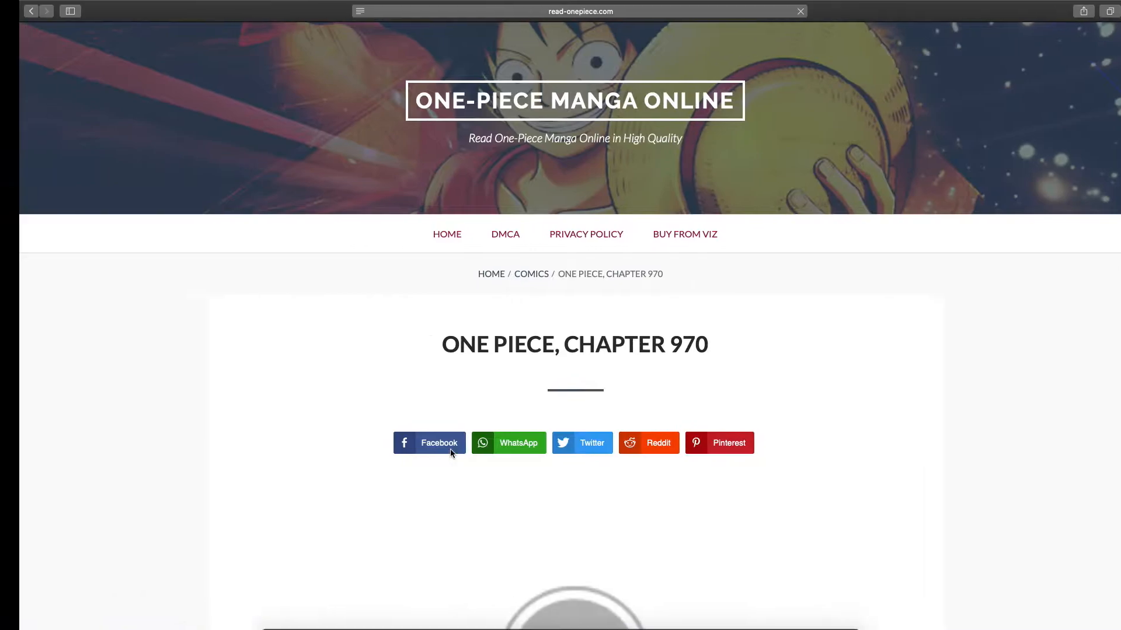
key("ctrl+Left")
left_click(18, 25)
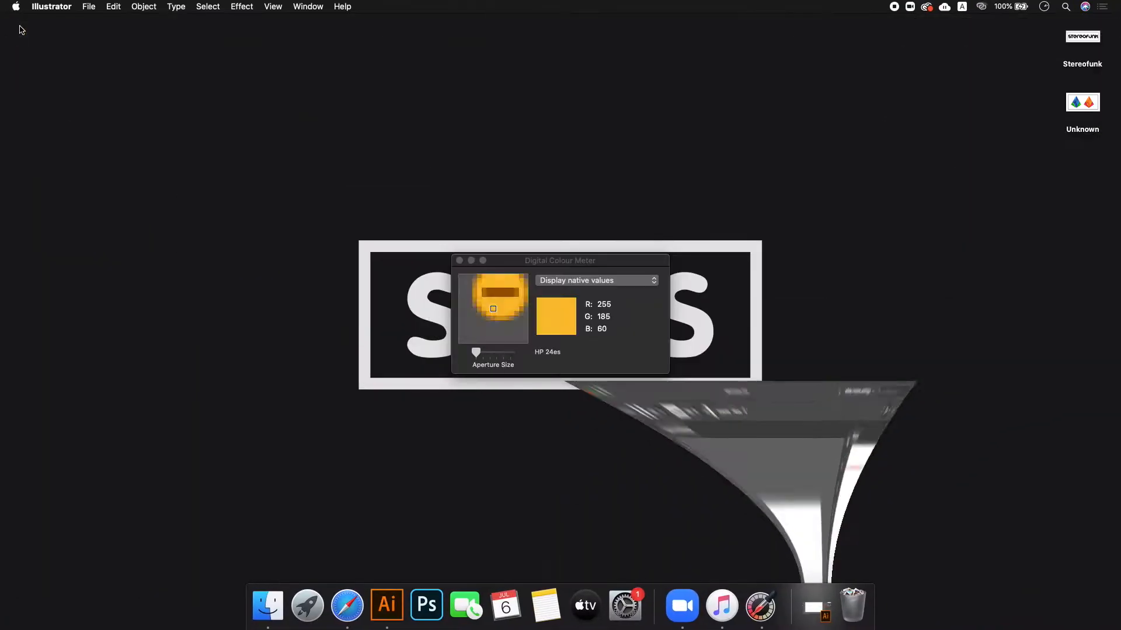
key("ctrl+Right")
key("ctrl+Left")
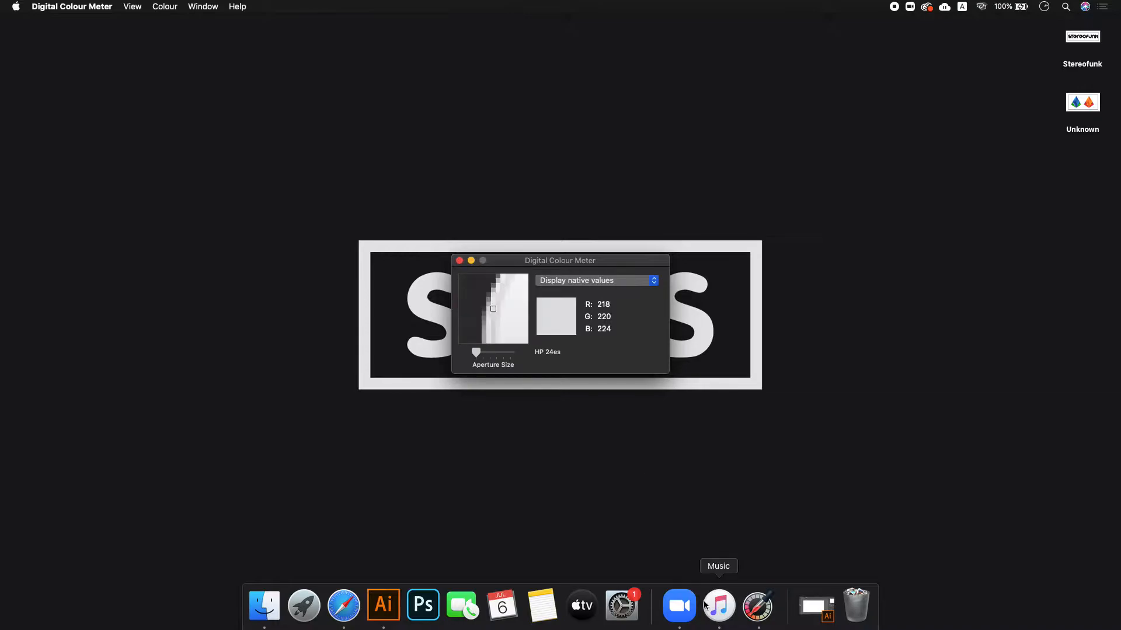
left_click(344, 607)
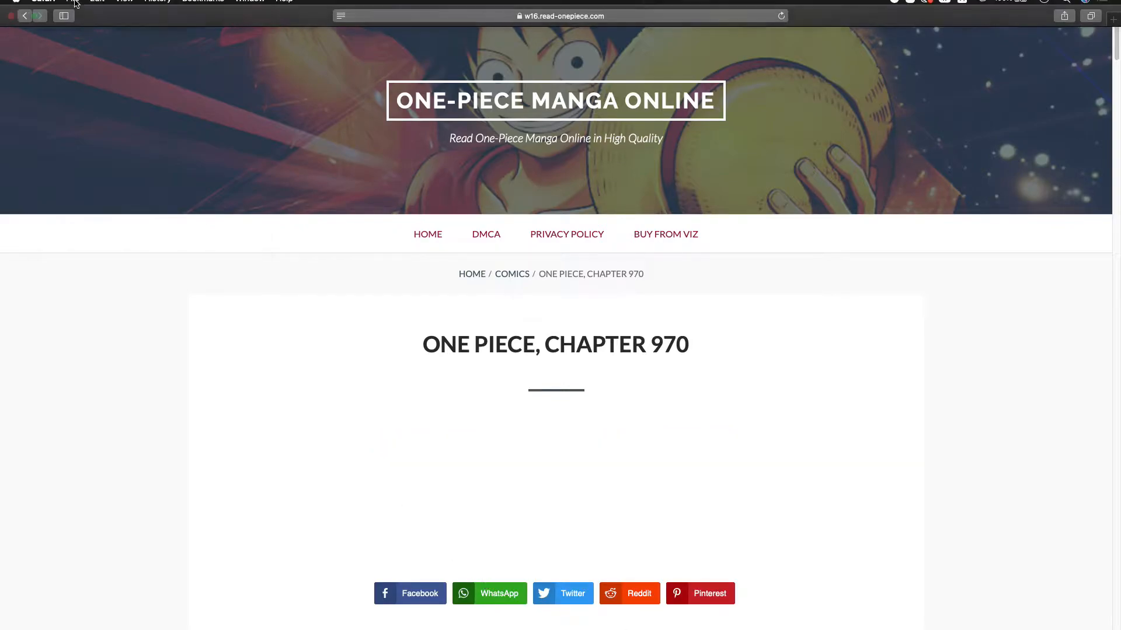
left_click(33, 25)
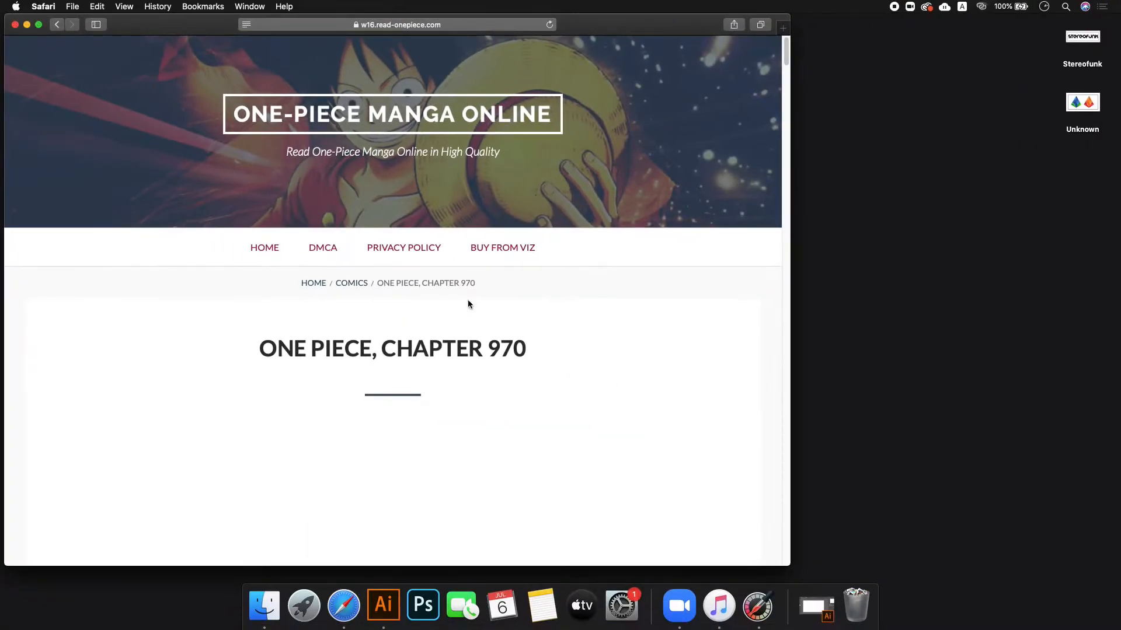
- Bring Digital Colour Meter over the manga page and move its window to the lower right
left_click(760, 607)
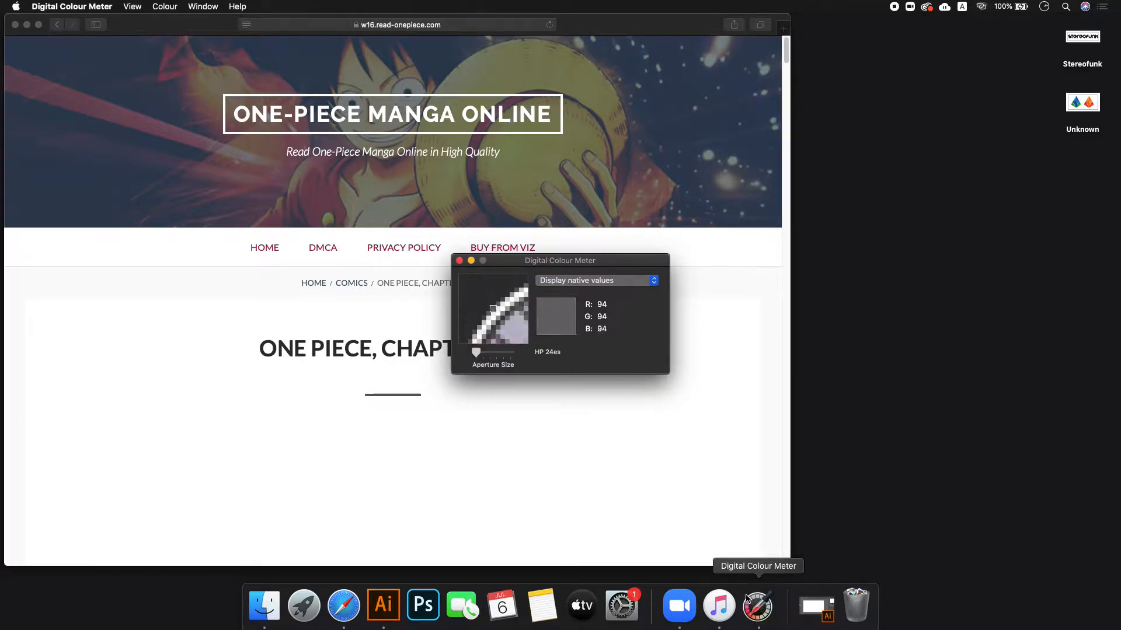
left_click_drag(578, 266, 766, 320)
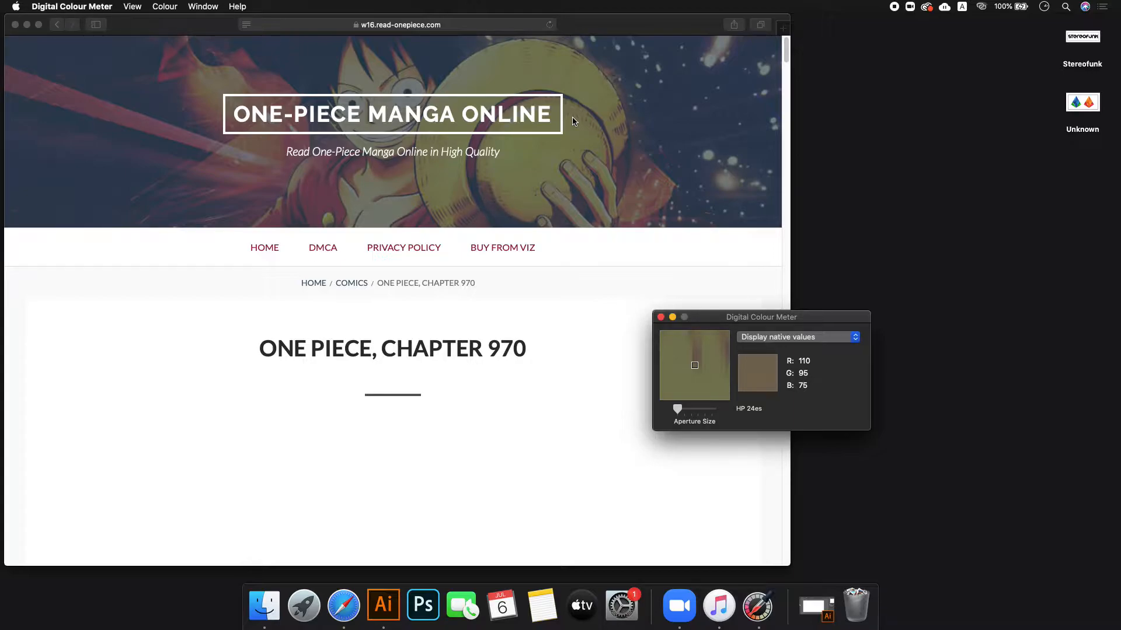
- Draw a 217×179 px rectangle on the Illustrator artboard
left_click(391, 611)
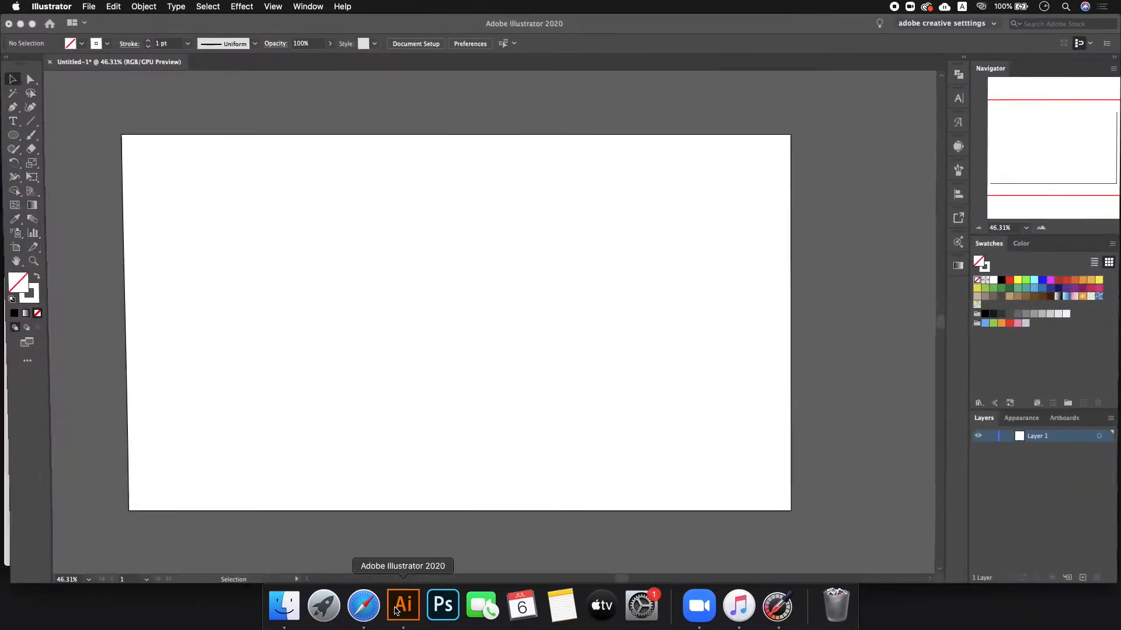
left_click(778, 607)
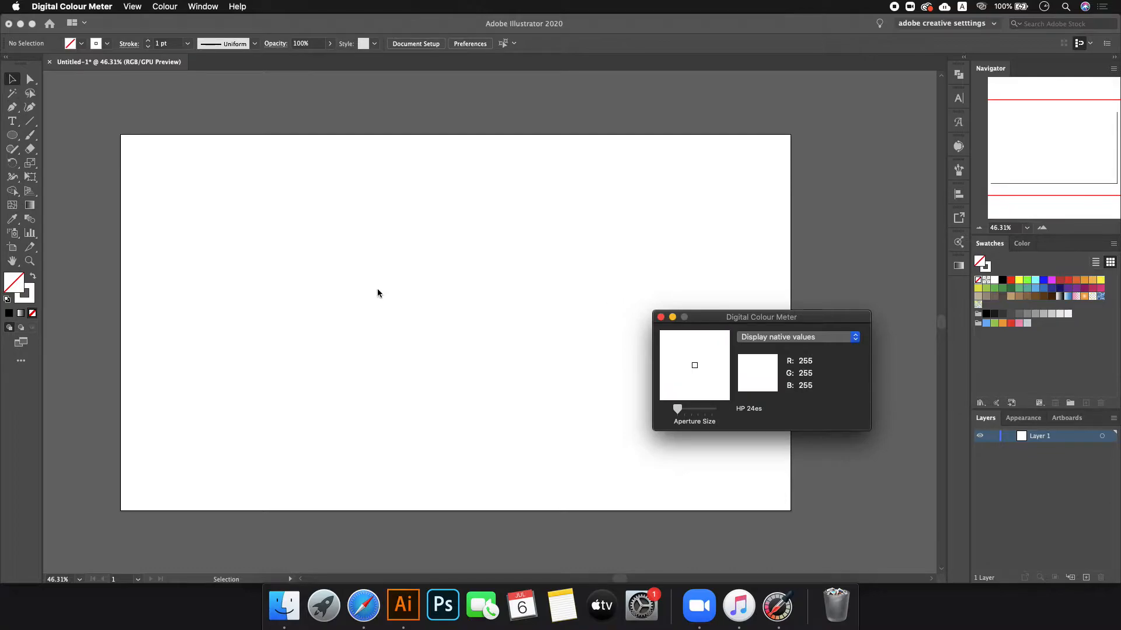
left_click(22, 149)
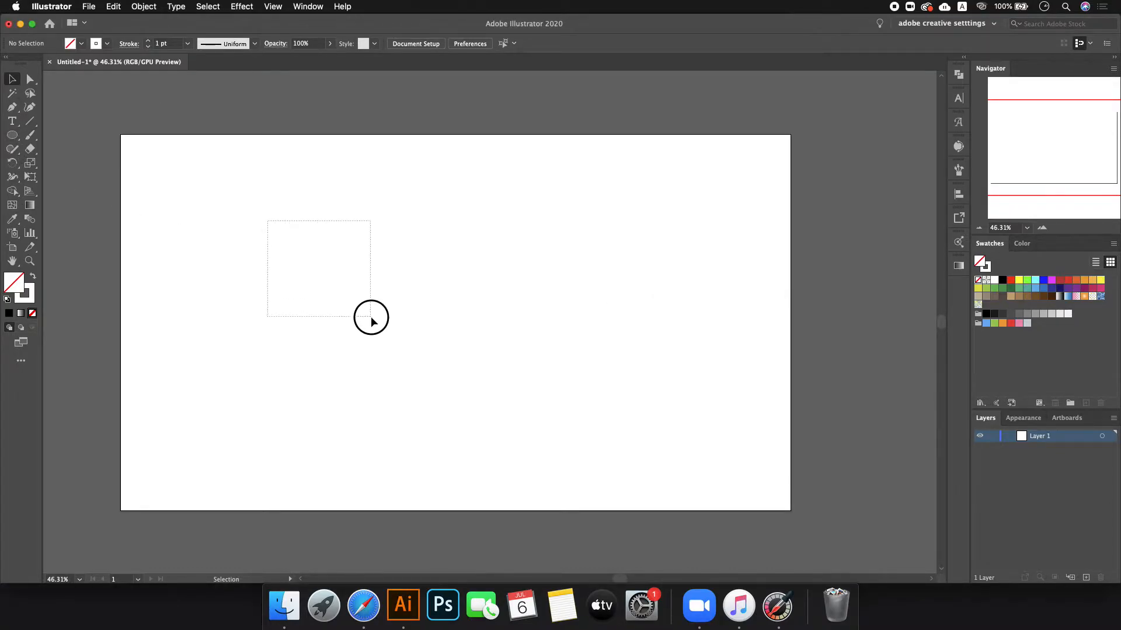
left_click_drag(17, 138, 64, 130)
left_click_drag(363, 263, 439, 324)
left_click(11, 81)
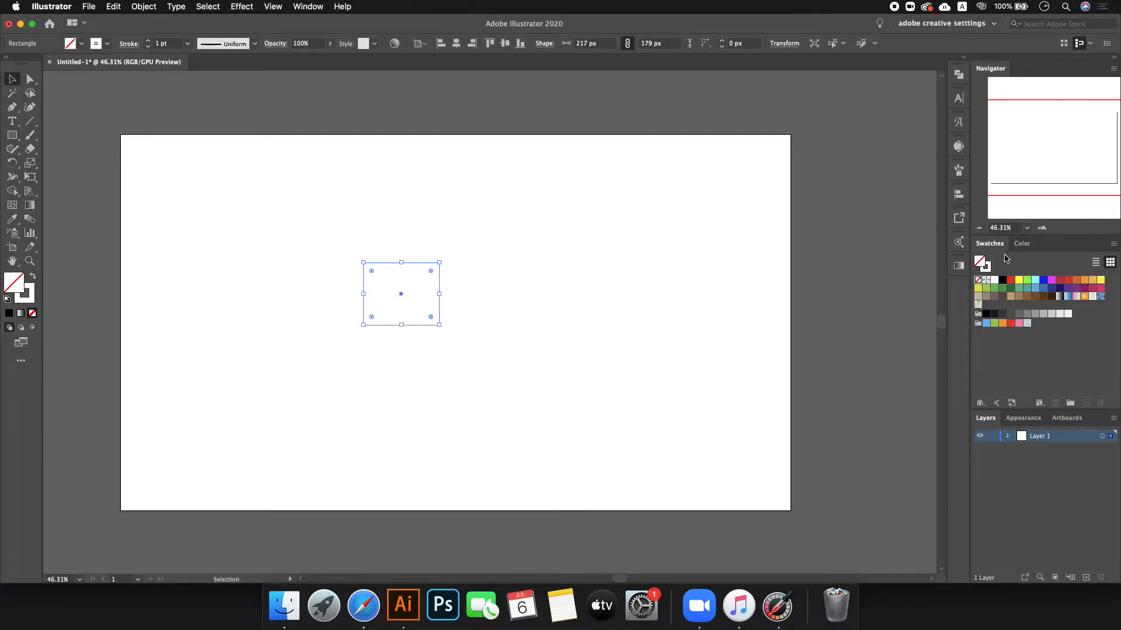
- Fill the rectangle blue with RGB 74, 144, 255
left_click(1025, 243)
left_click(1089, 263)
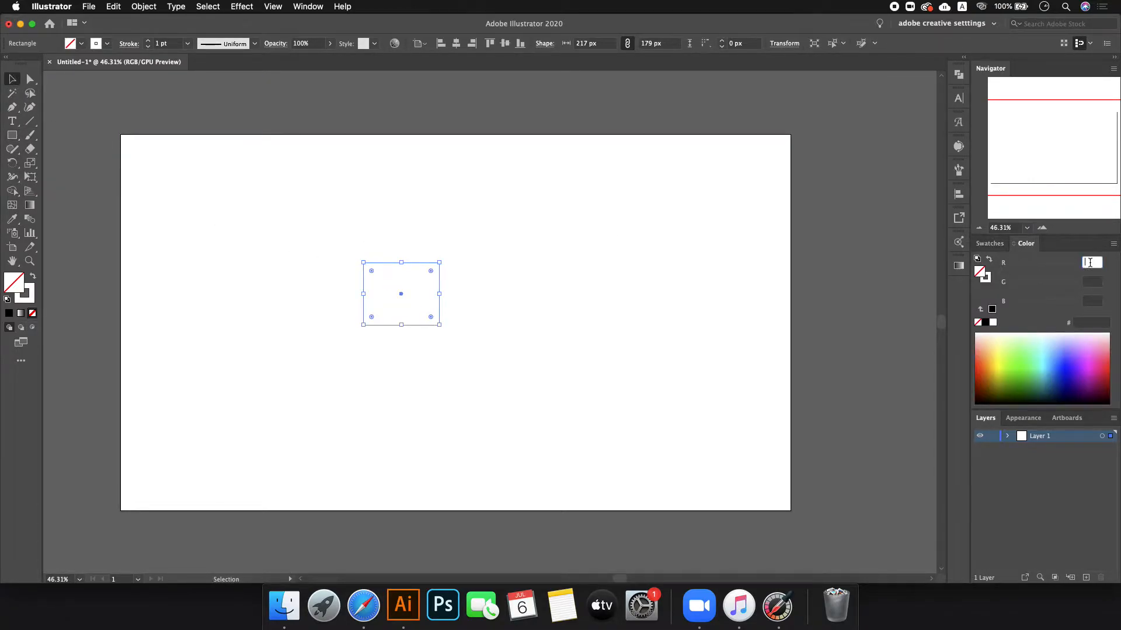
type("74")
key("Tab")
type("1")
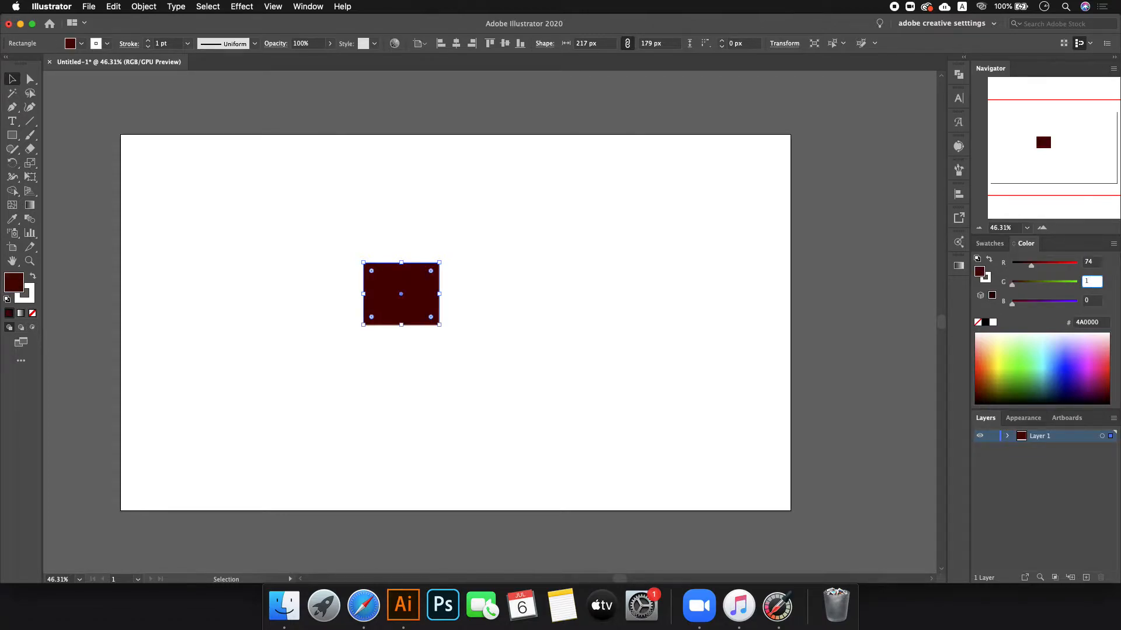
type("44")
key("Tab")
type("155")
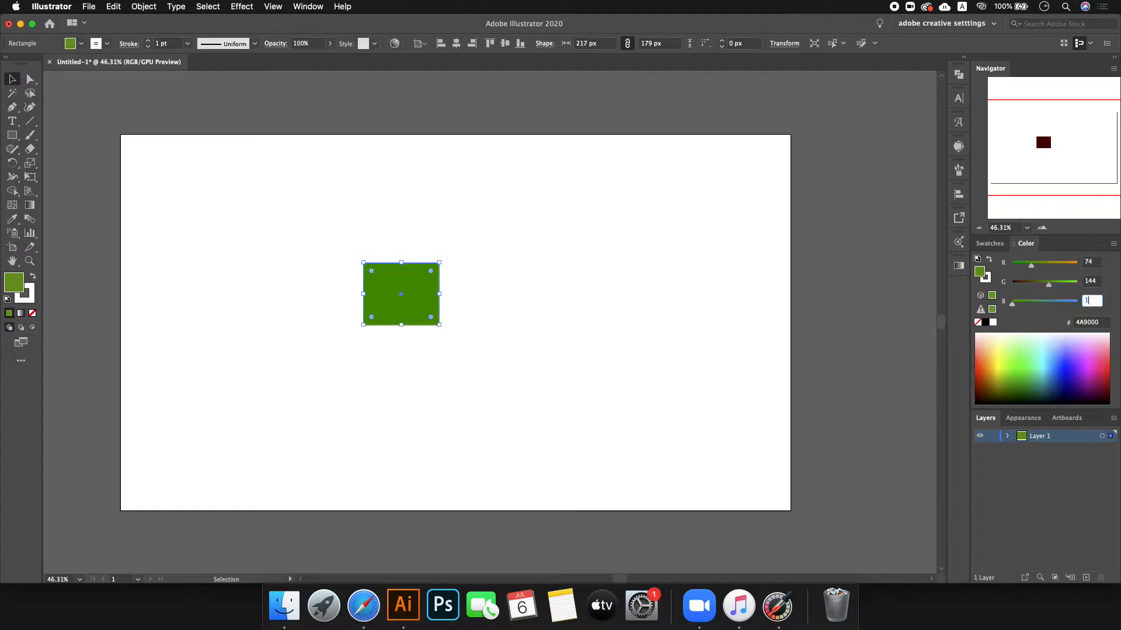
key("BackSpace")
key("BackSpace")
key("BackSpace")
type("2")
type("56")
type("5")
key("Return")
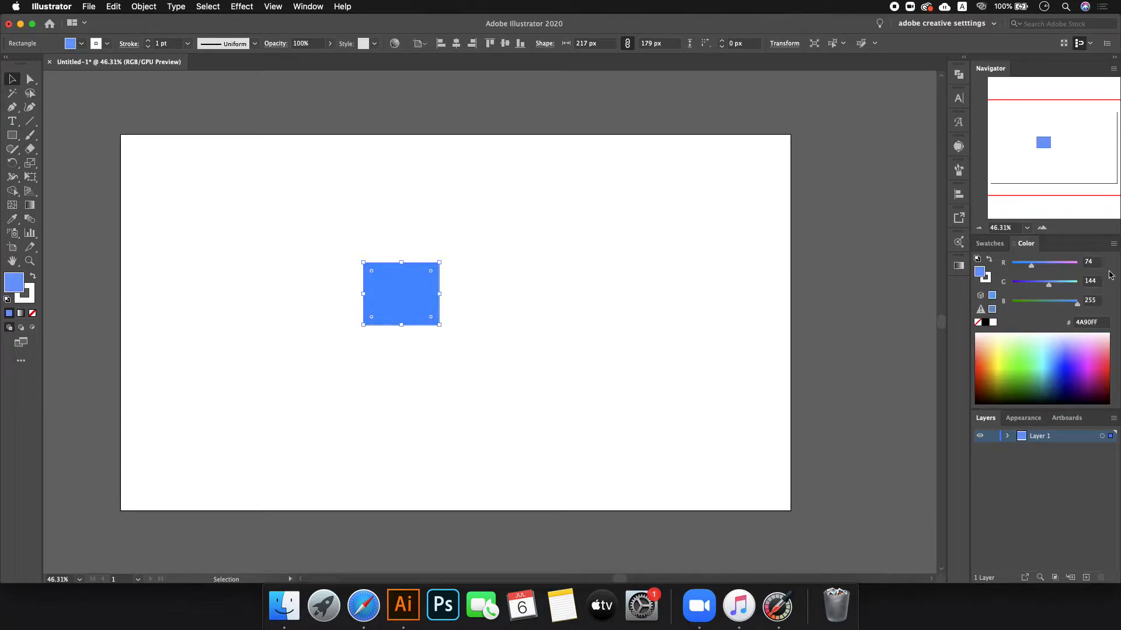
- Sample the manga banner, then fill the rectangle with RGB 100, 115, 79 (#64734F) and deselect it
left_click(363, 607)
left_click(777, 607)
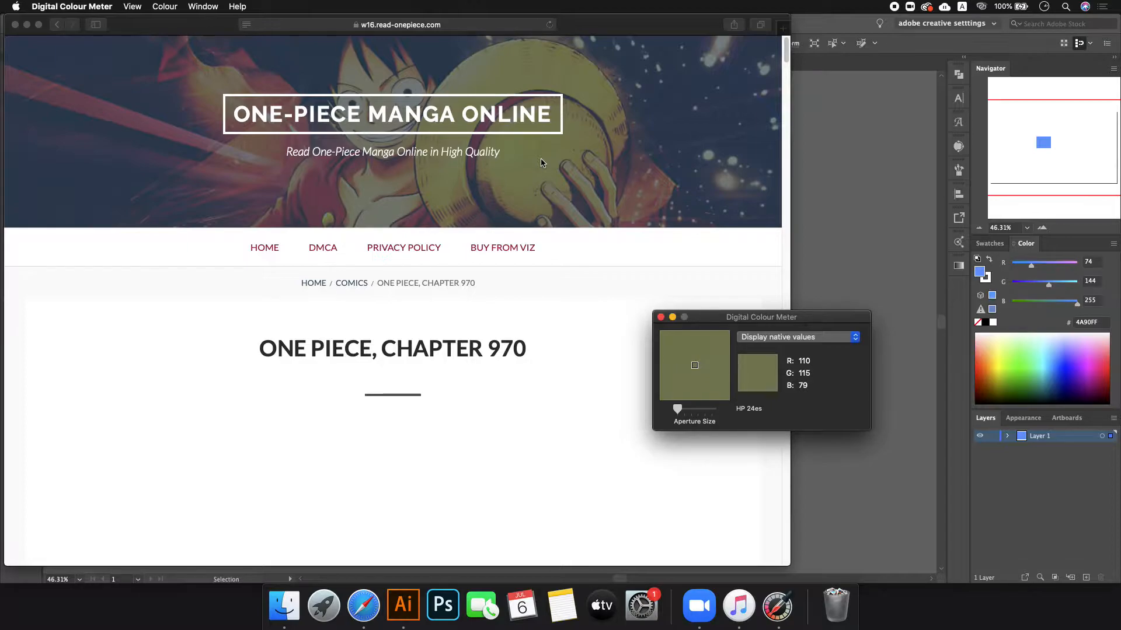
left_click(1090, 262)
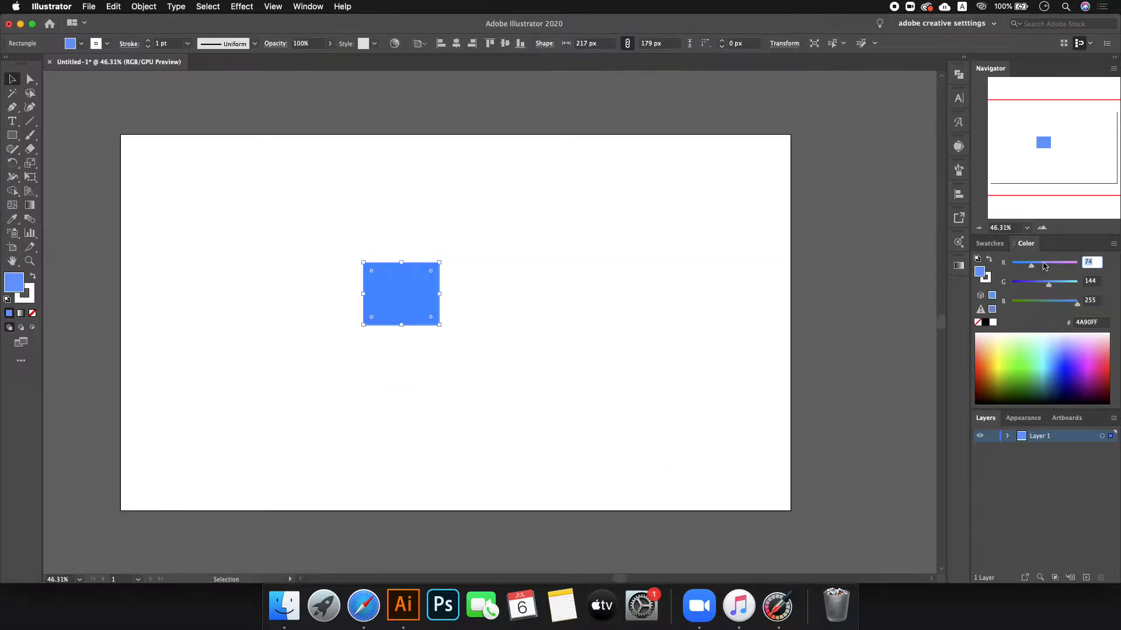
type("100")
key("Tab")
type("115")
key("Tab")
type("75")
key("Return")
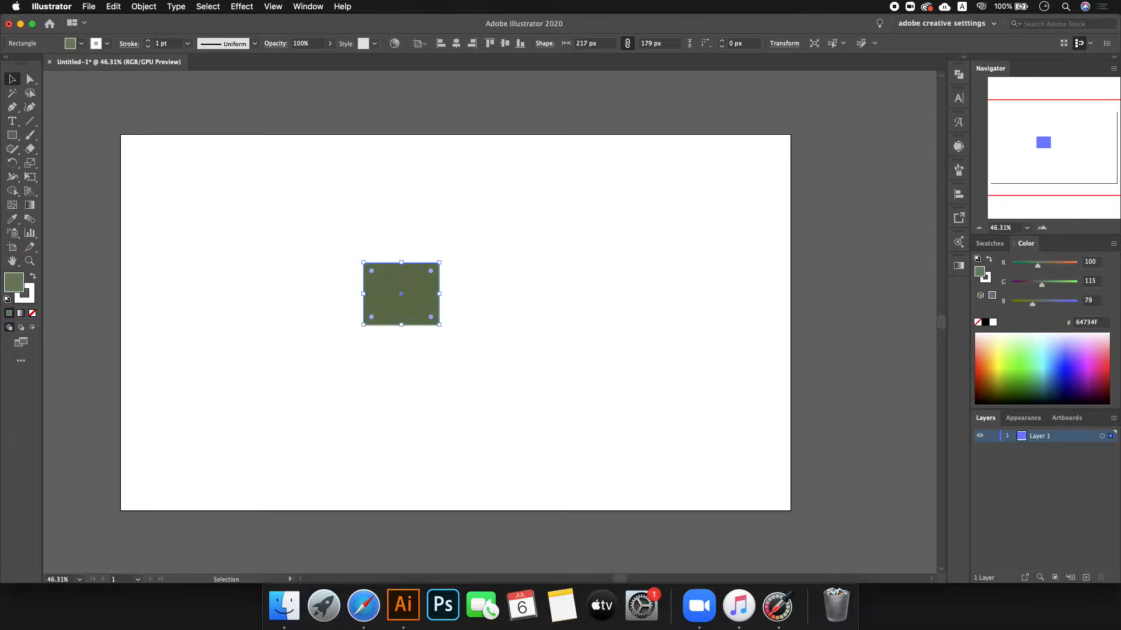
left_click(557, 322)
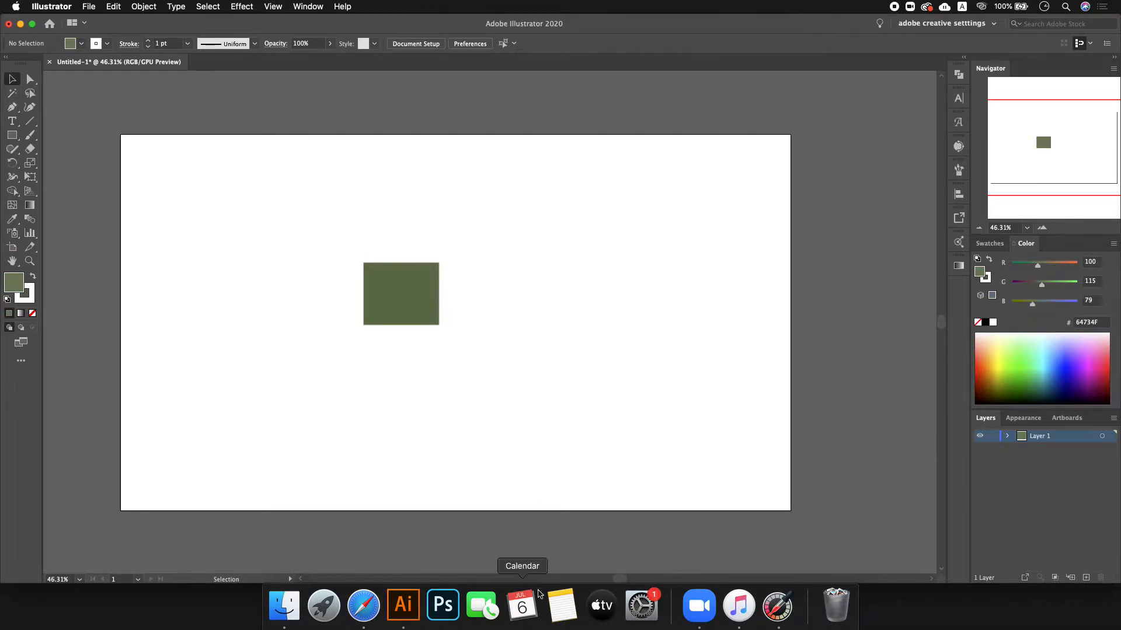
- Close the One Piece chapter tab in Safari
left_click(363, 606)
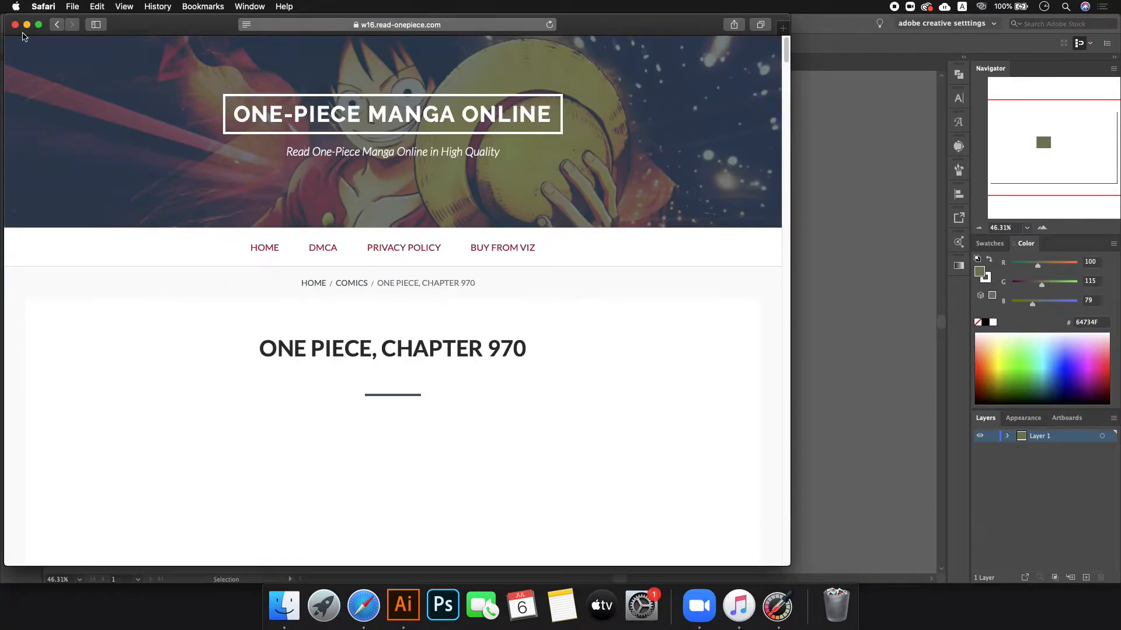
left_click(39, 24)
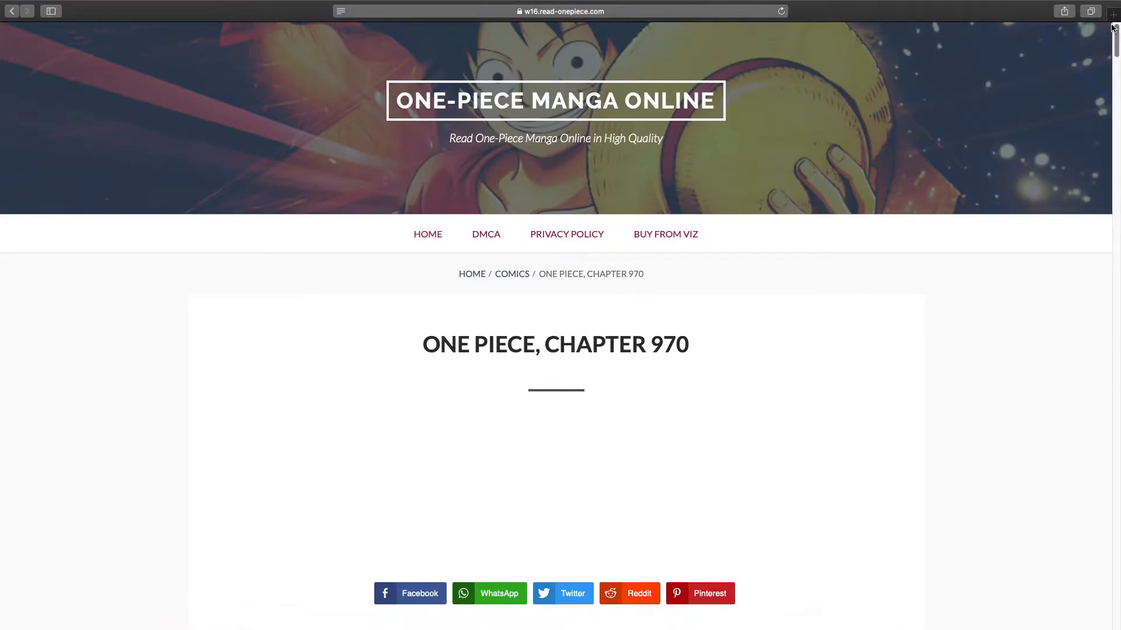
left_click(1113, 15)
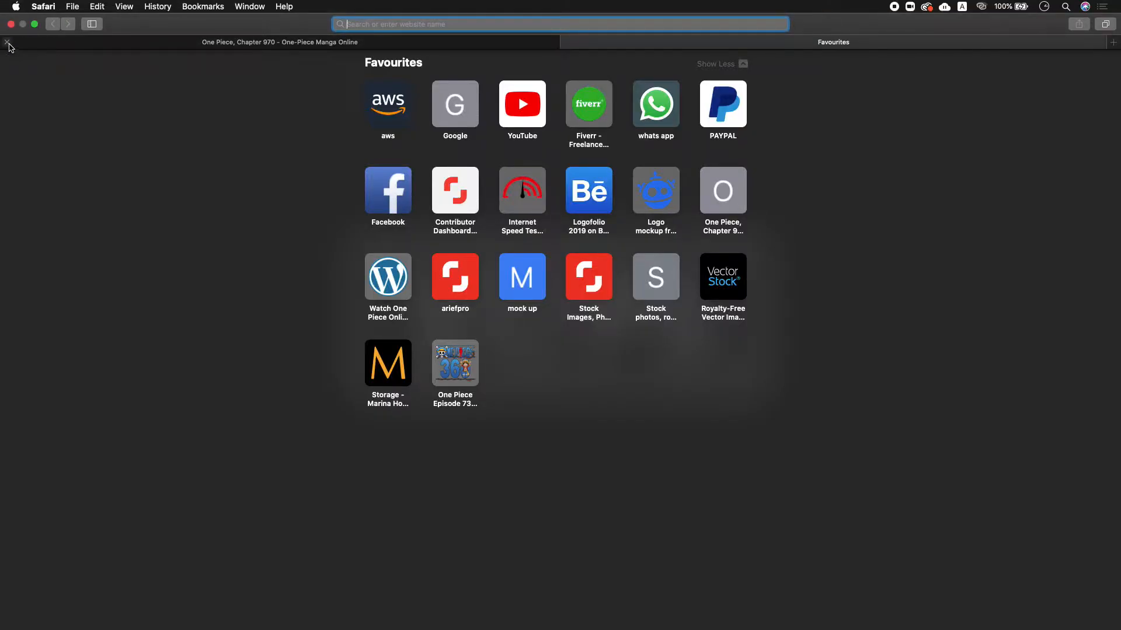
left_click(8, 44)
- Delete the olive green rectangle from the Illustrator artboard
key("ctrl+Left")
left_click(418, 288)
key("Delete")
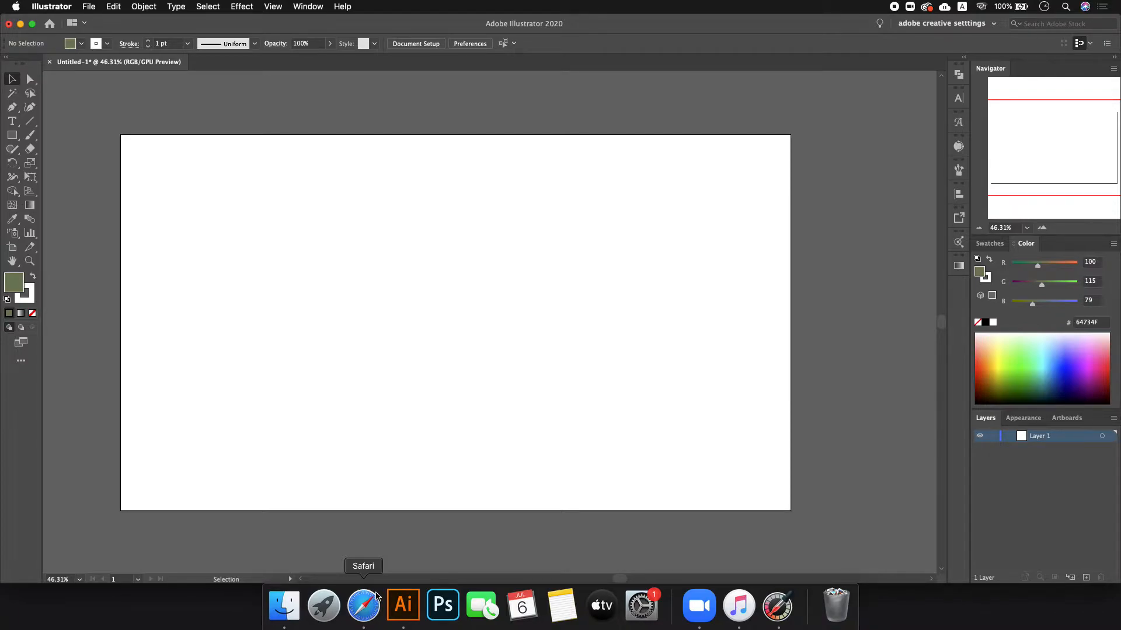
- Draw a small rectangle and apply a white-to-black linear gradient to it
left_click(11, 134)
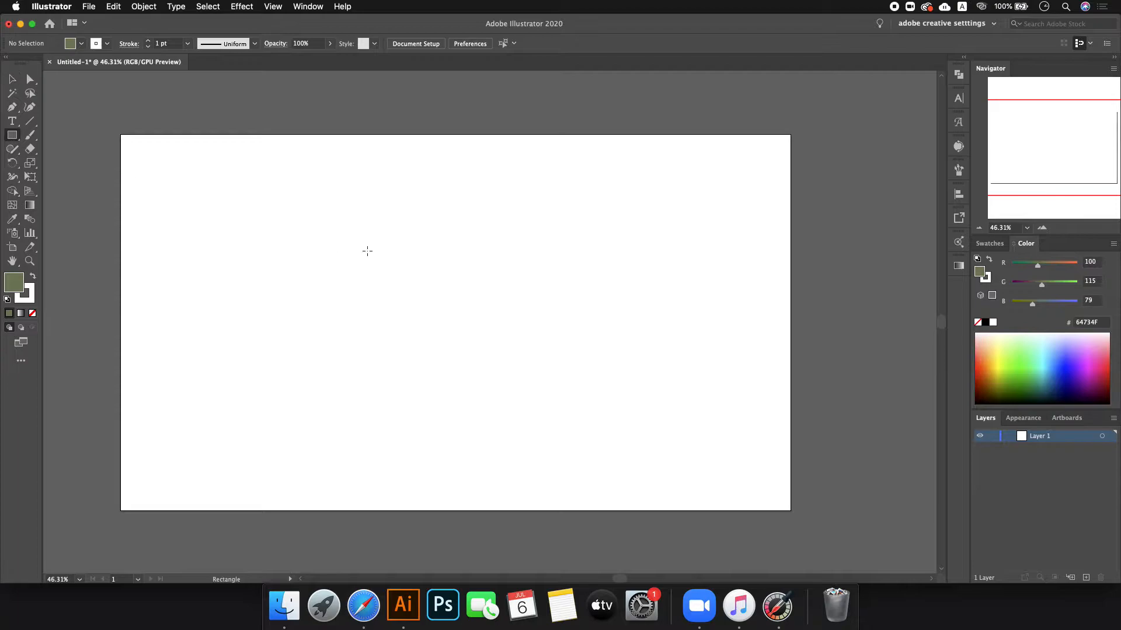
left_click_drag(362, 247, 507, 319)
left_click(12, 79)
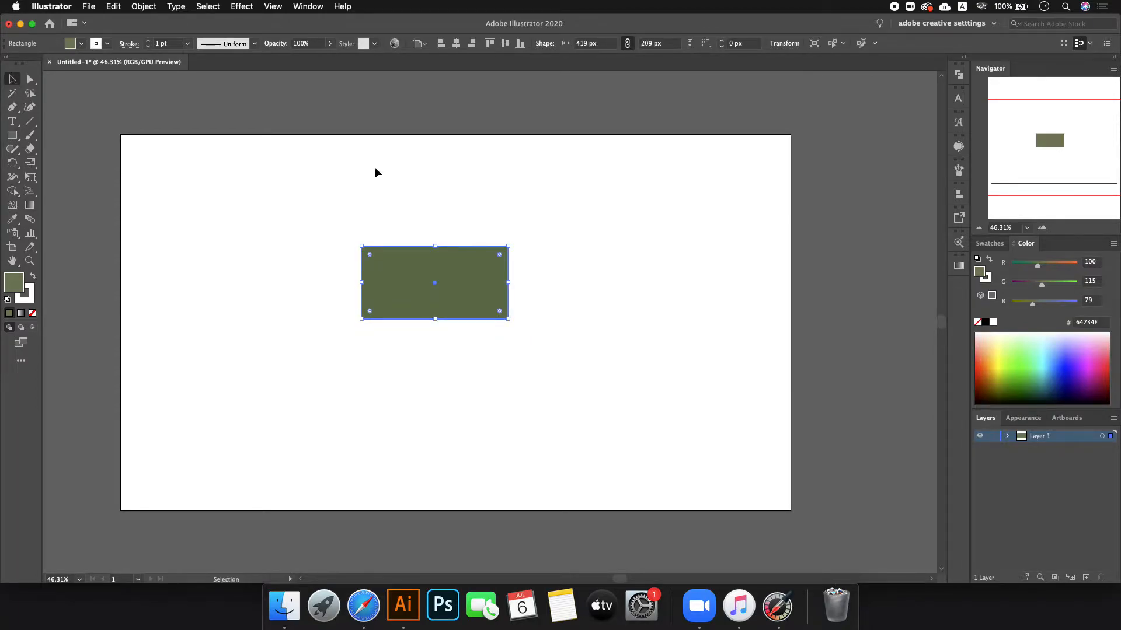
left_click(960, 266)
left_click(877, 348)
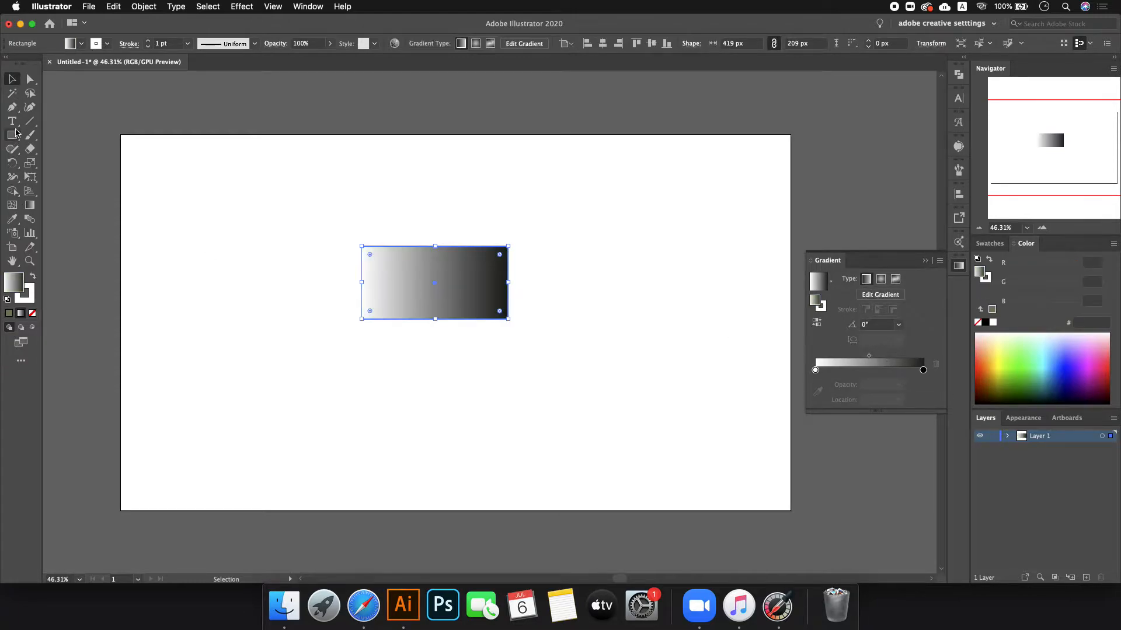
left_click(199, 137)
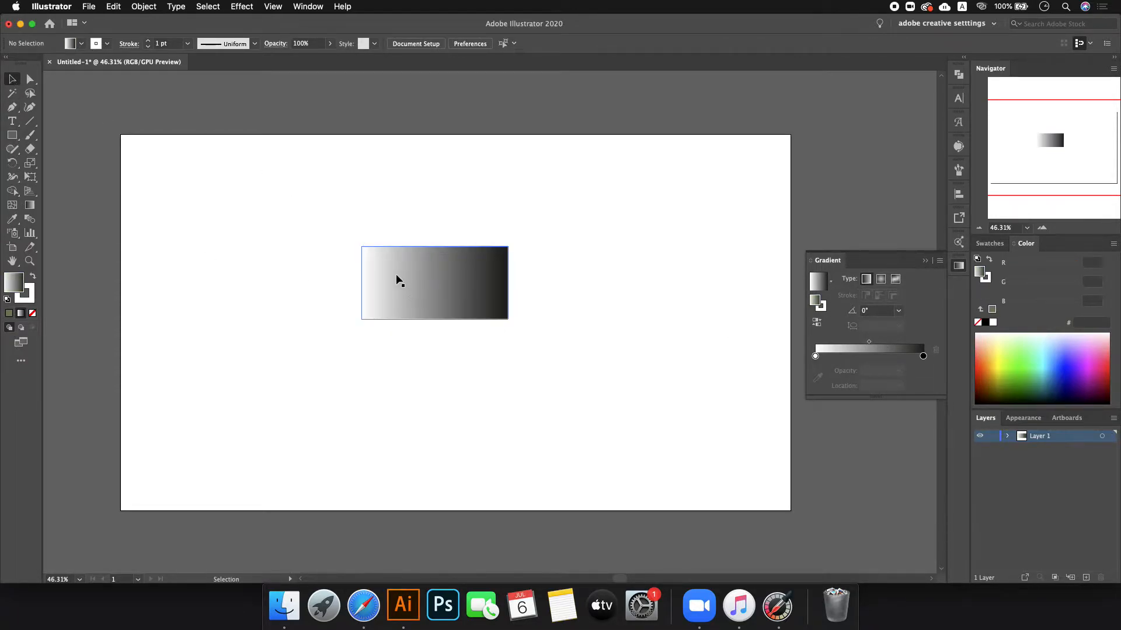
- Draw a second rectangle covering the whole 1920×1080 artboard
left_click(14, 136)
left_click(58, 134)
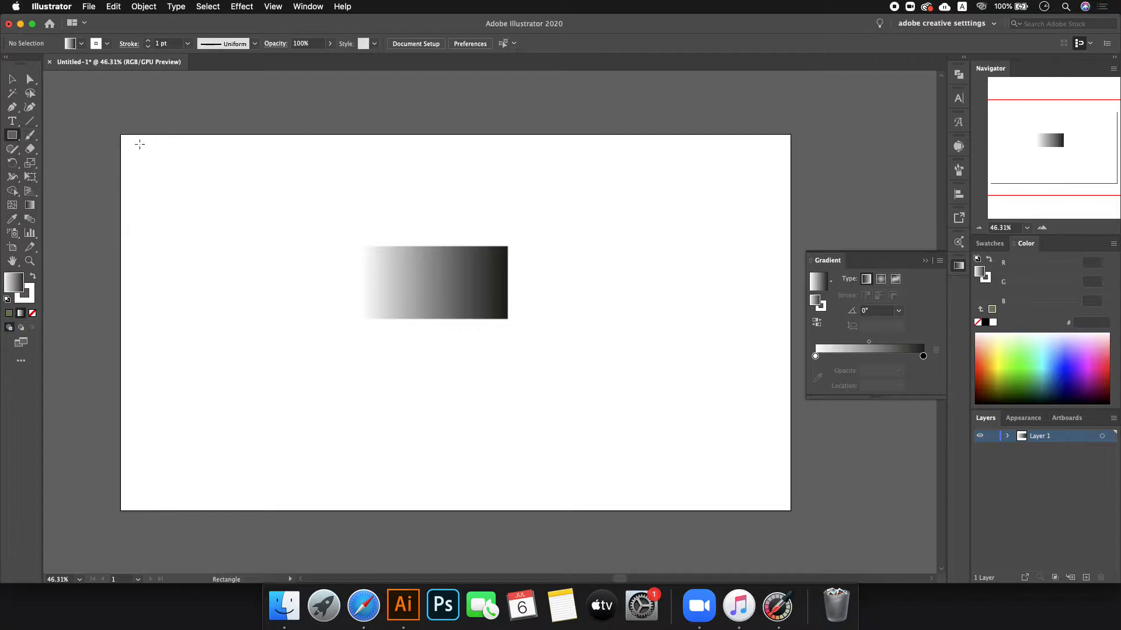
left_click_drag(119, 134, 791, 511)
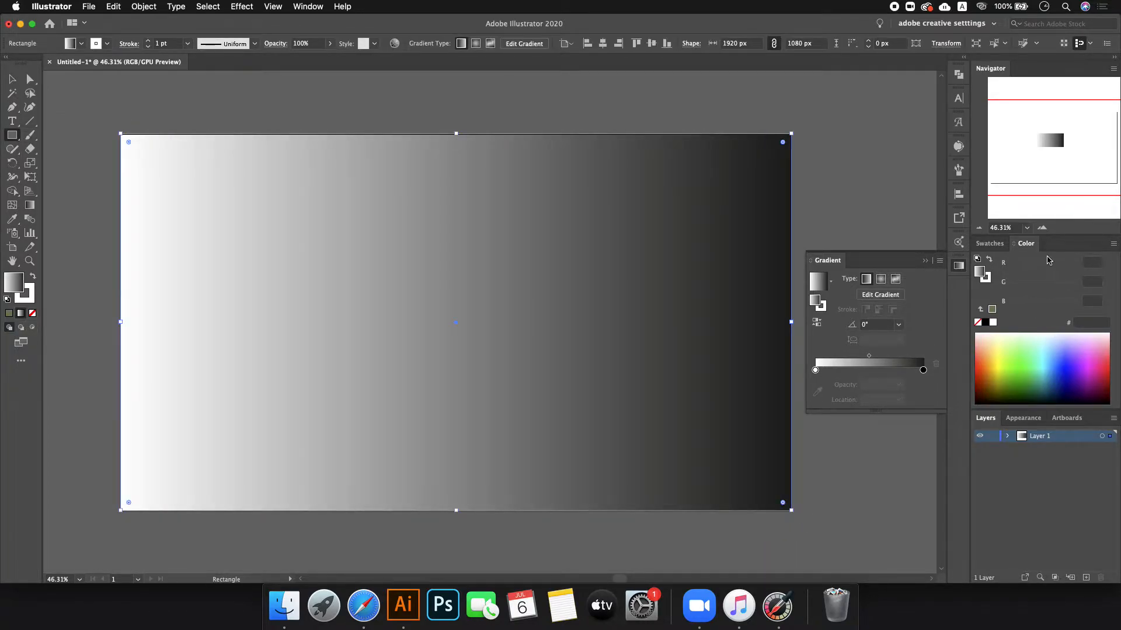
- Fill the artboard-sized rectangle black and send it behind the gradient bar
left_click(989, 244)
left_click(1002, 281)
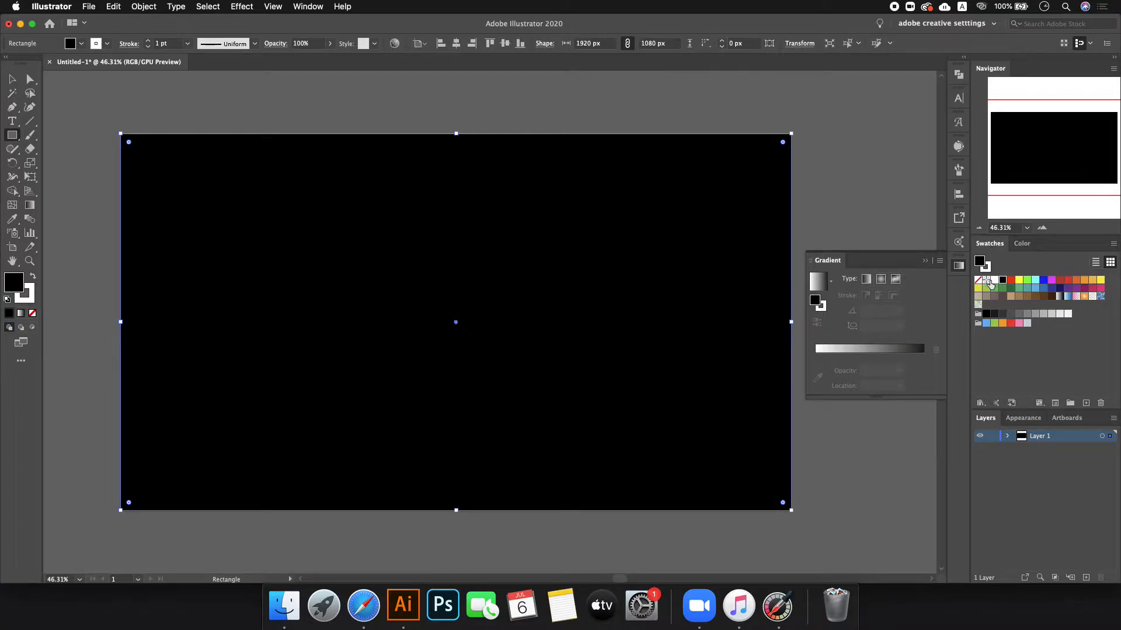
key("shift+super+bracketleft")
left_click(11, 76)
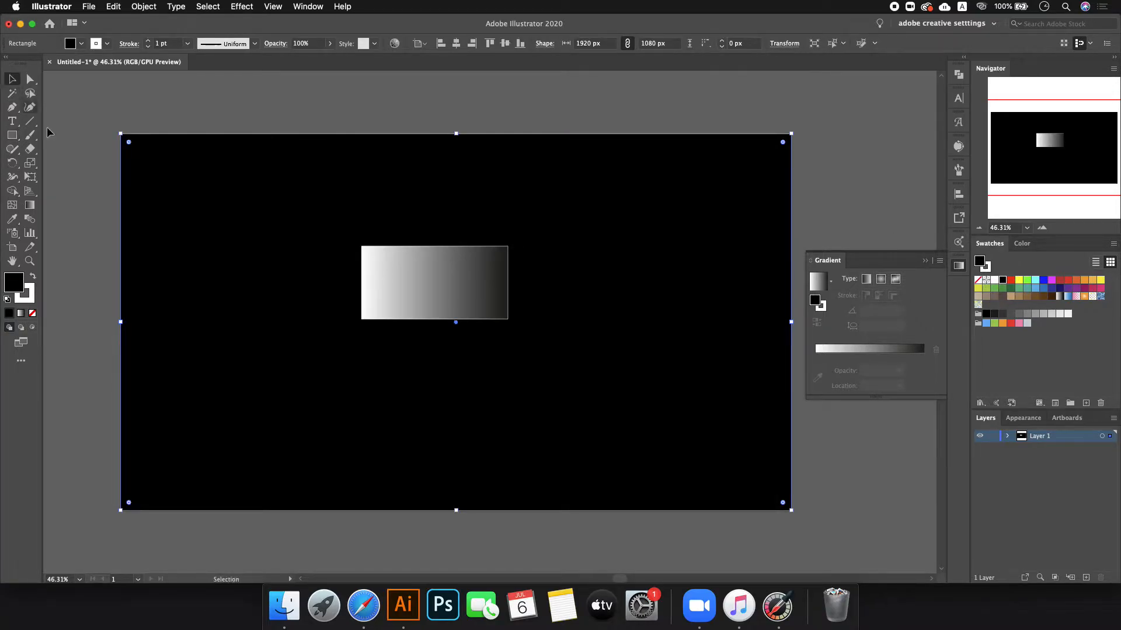
- Remove the gradient bar's stroke and shorten it to 122.5 px high
left_click(489, 311)
left_click(32, 312)
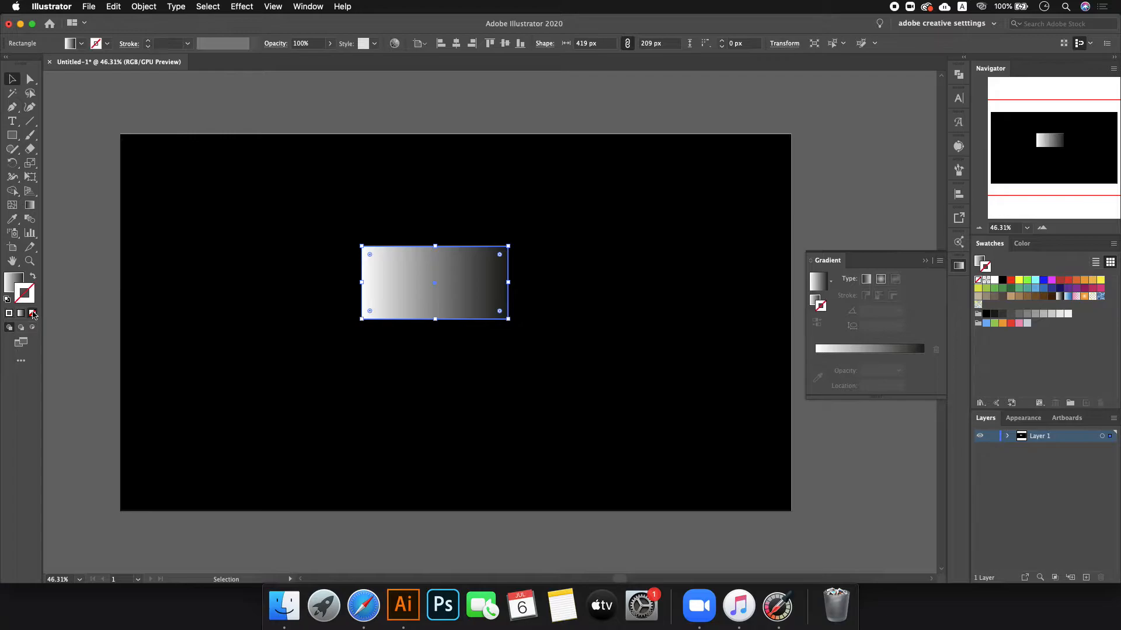
left_click(379, 100)
left_click(415, 259)
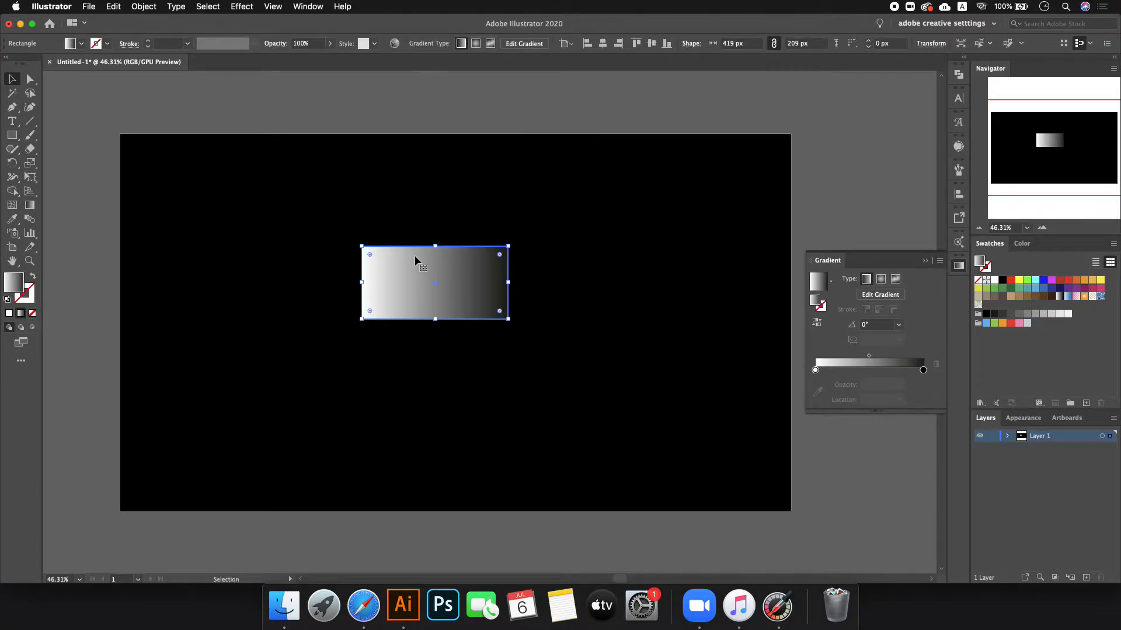
left_click_drag(436, 320, 436, 289)
left_click(445, 97)
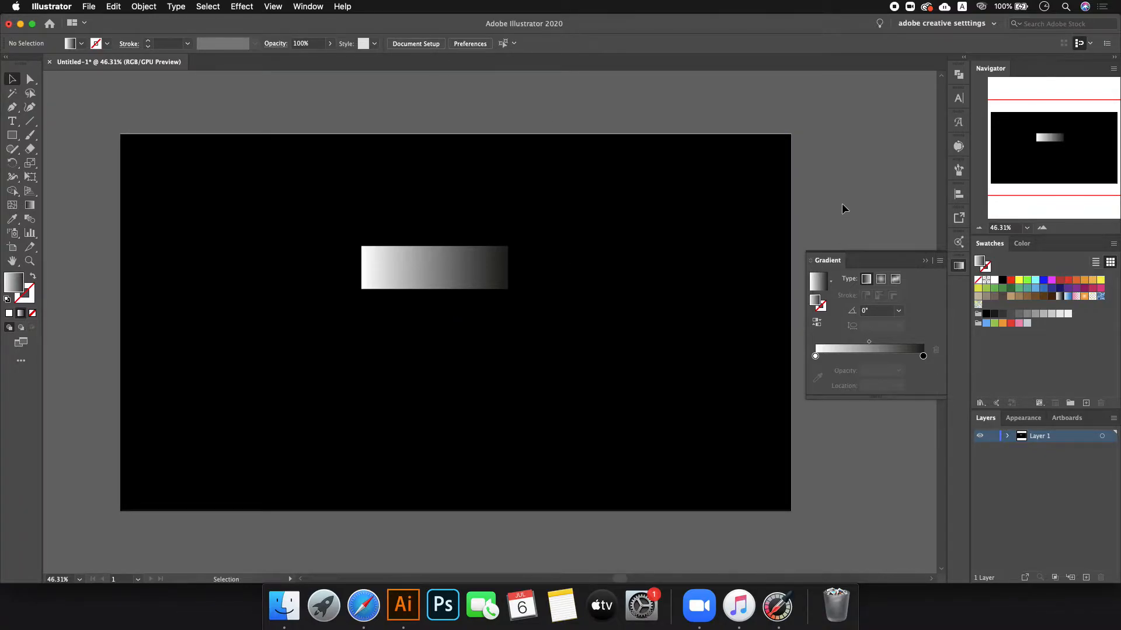
- Widen the gradient's white area, turn its right end grey, and shorten the bar to 65.5 px
left_click(432, 257)
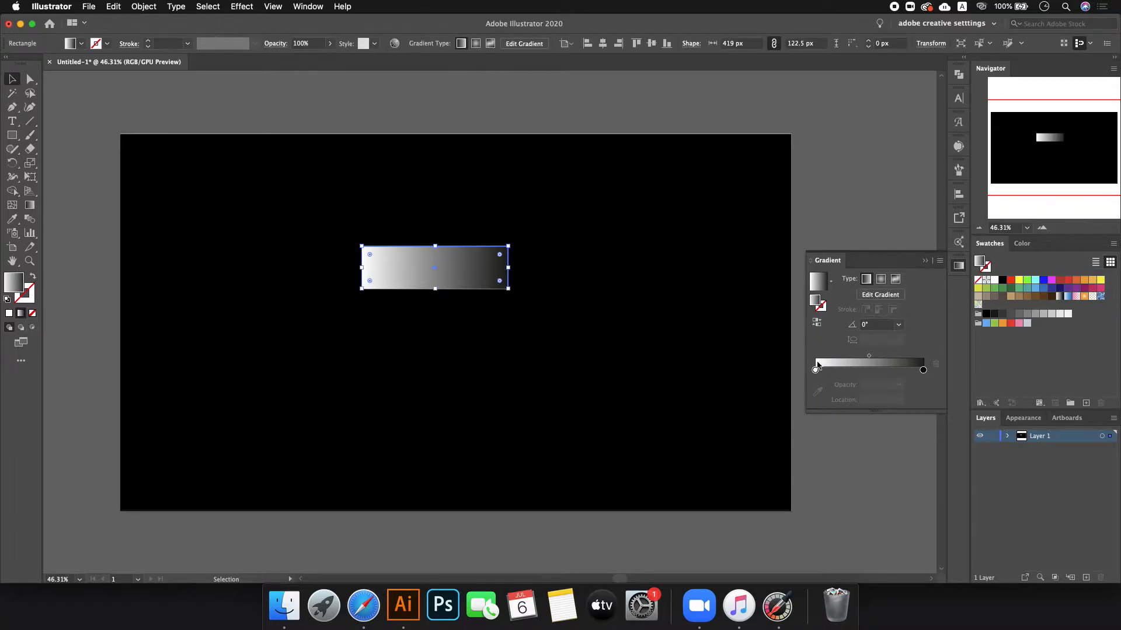
left_click_drag(815, 371, 878, 371)
double_click(923, 370)
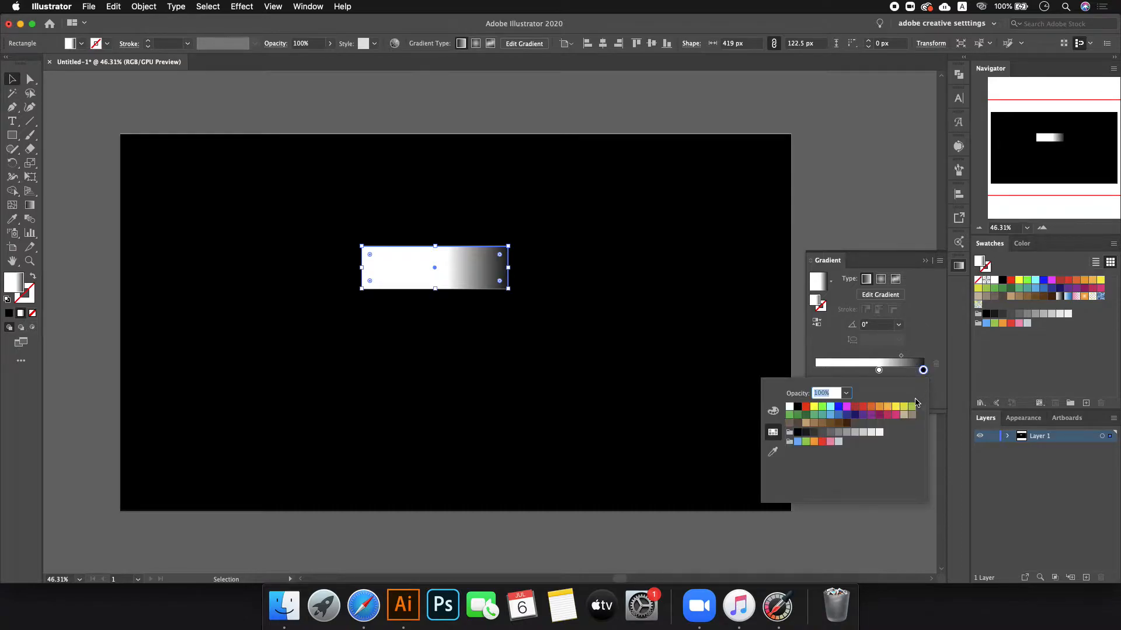
left_click(838, 433)
left_click(858, 353)
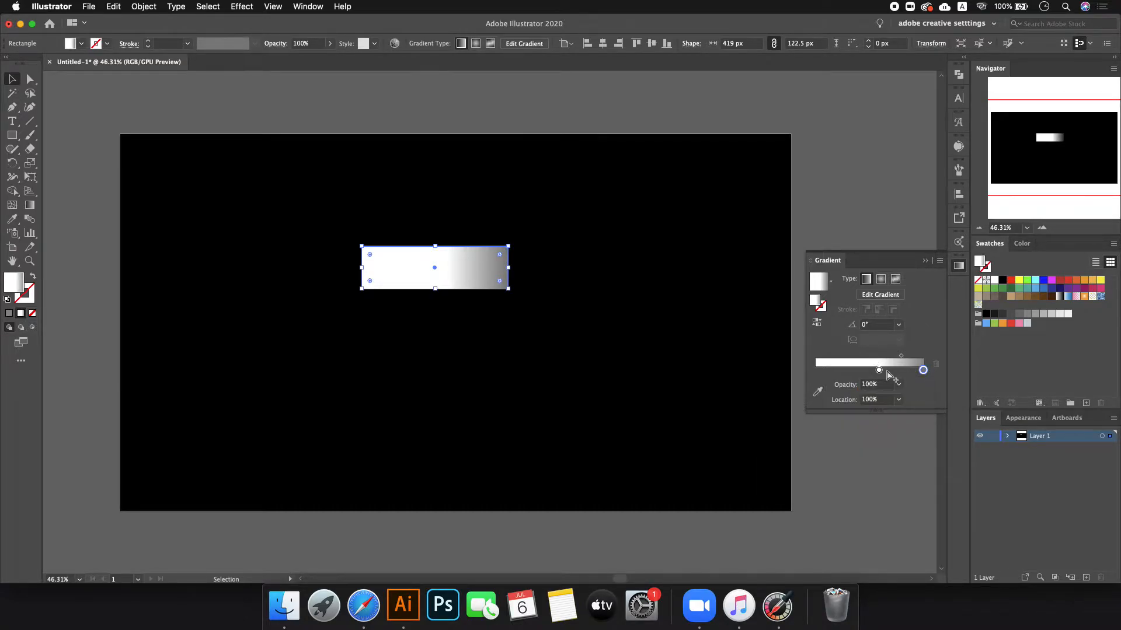
left_click_drag(879, 370, 850, 372)
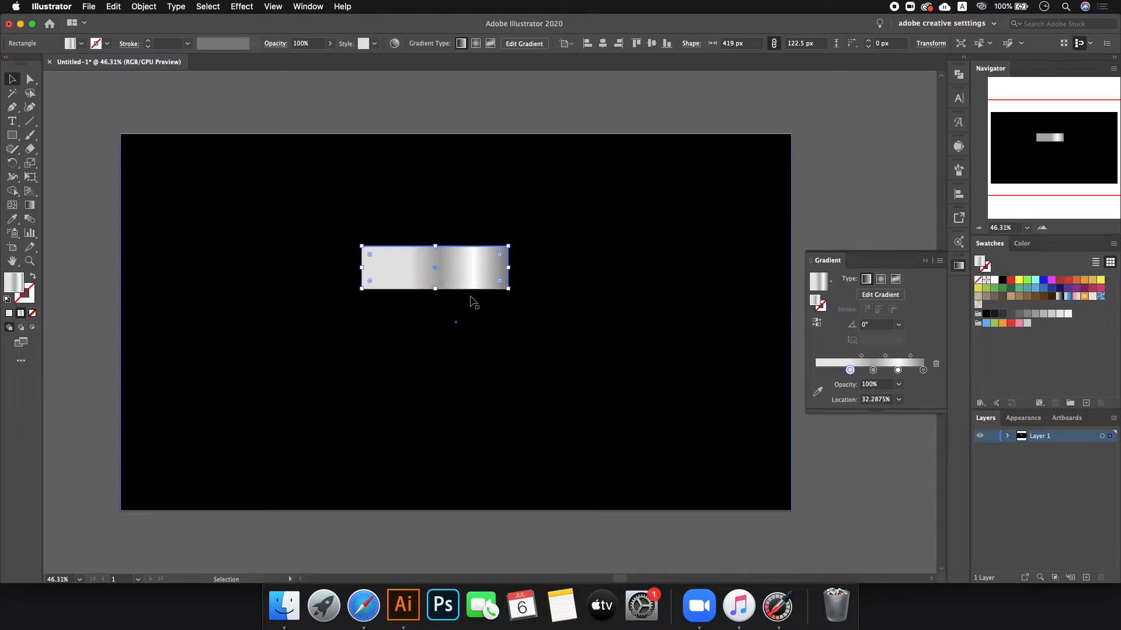
left_click_drag(434, 290, 434, 269)
- Rework the gradient stops: delete one, make the first white and add a grey stop near the left
double_click(851, 371)
left_click(999, 279)
left_click(995, 281)
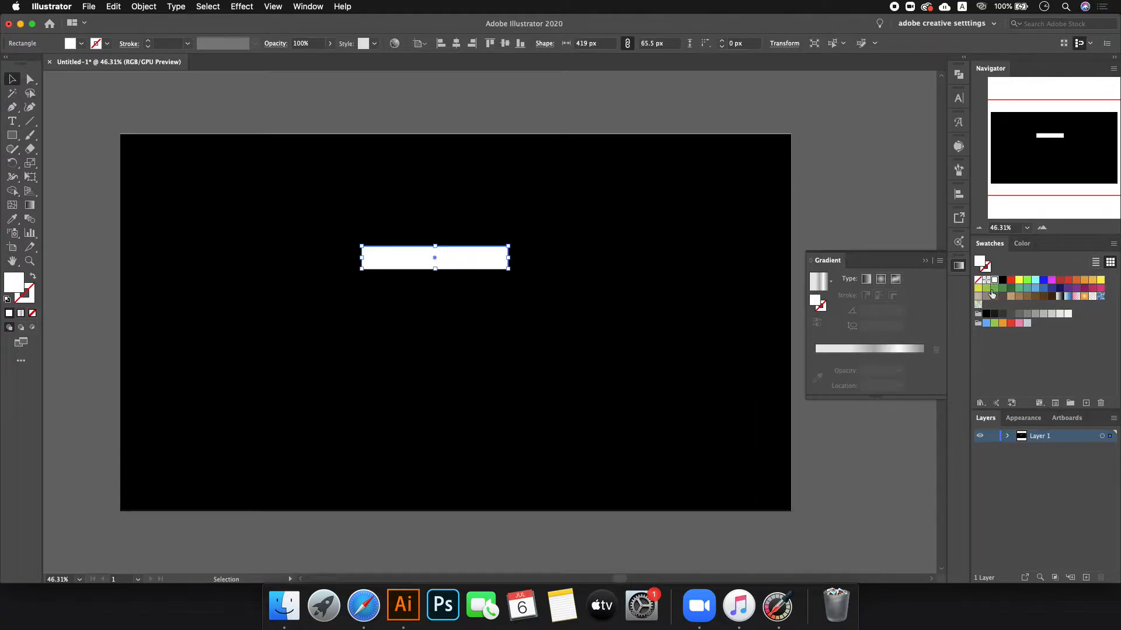
key("cmd+z")
double_click(854, 370)
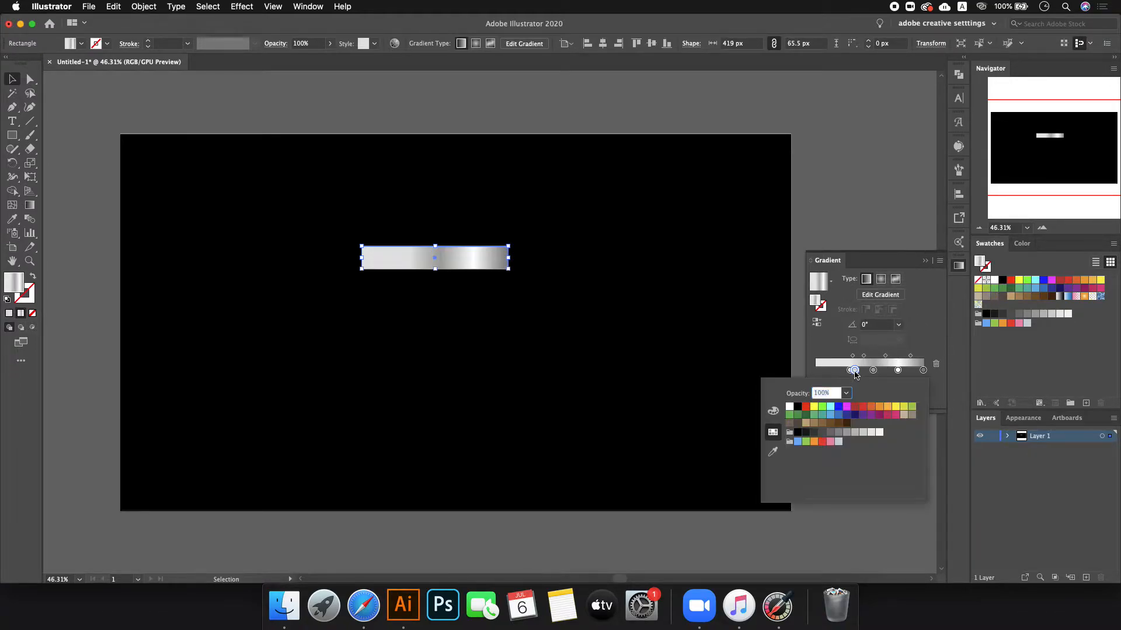
left_click(936, 364)
left_click(936, 364)
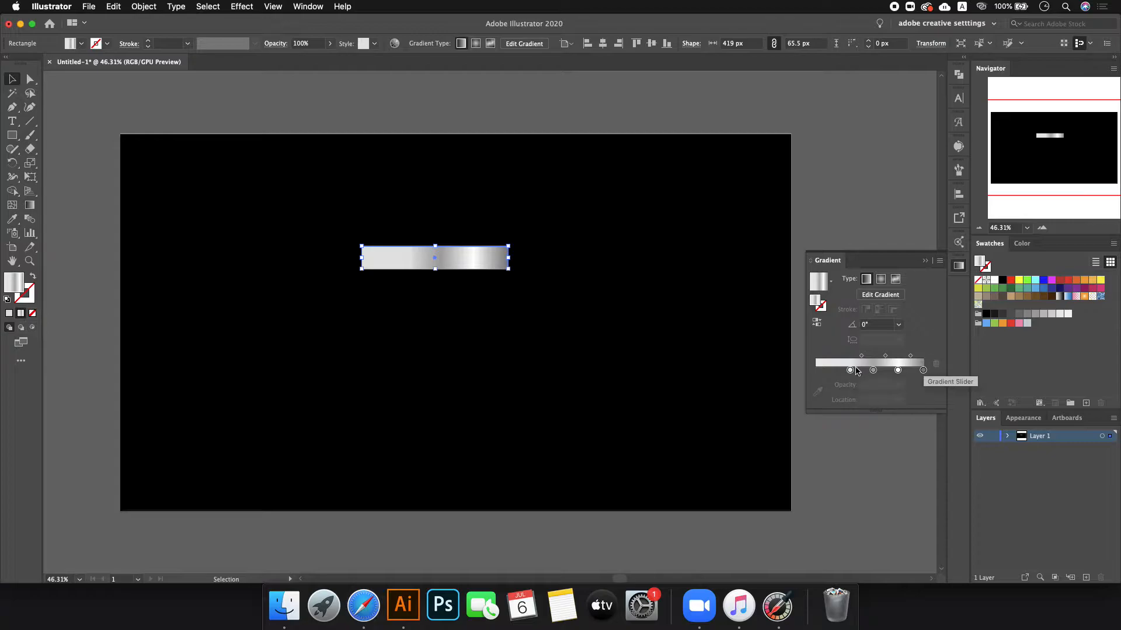
double_click(851, 371)
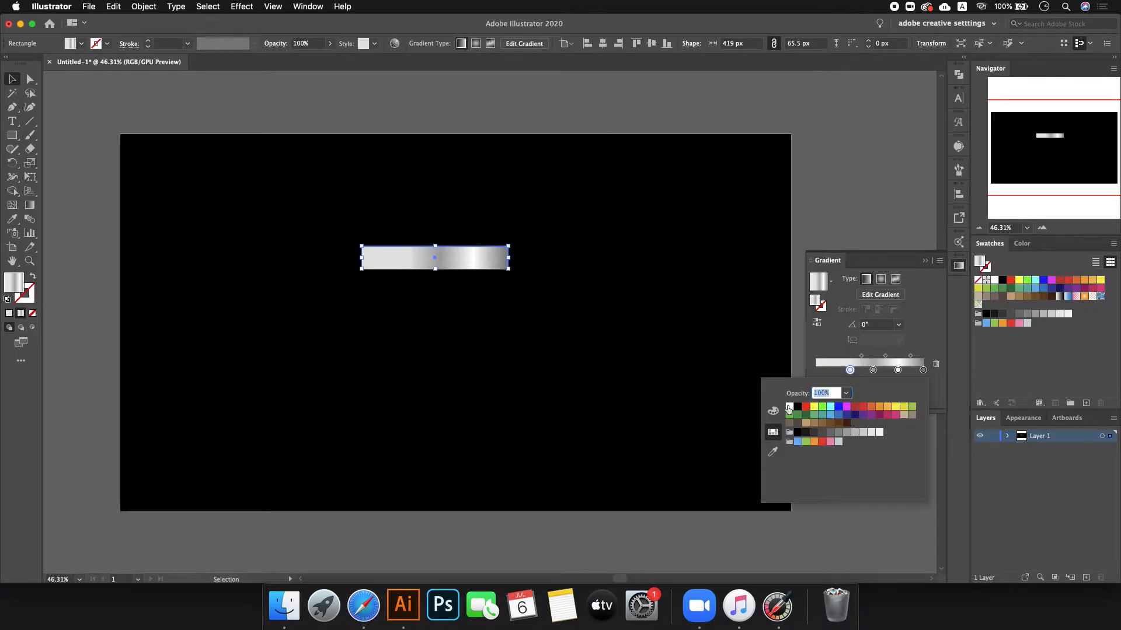
left_click(788, 409)
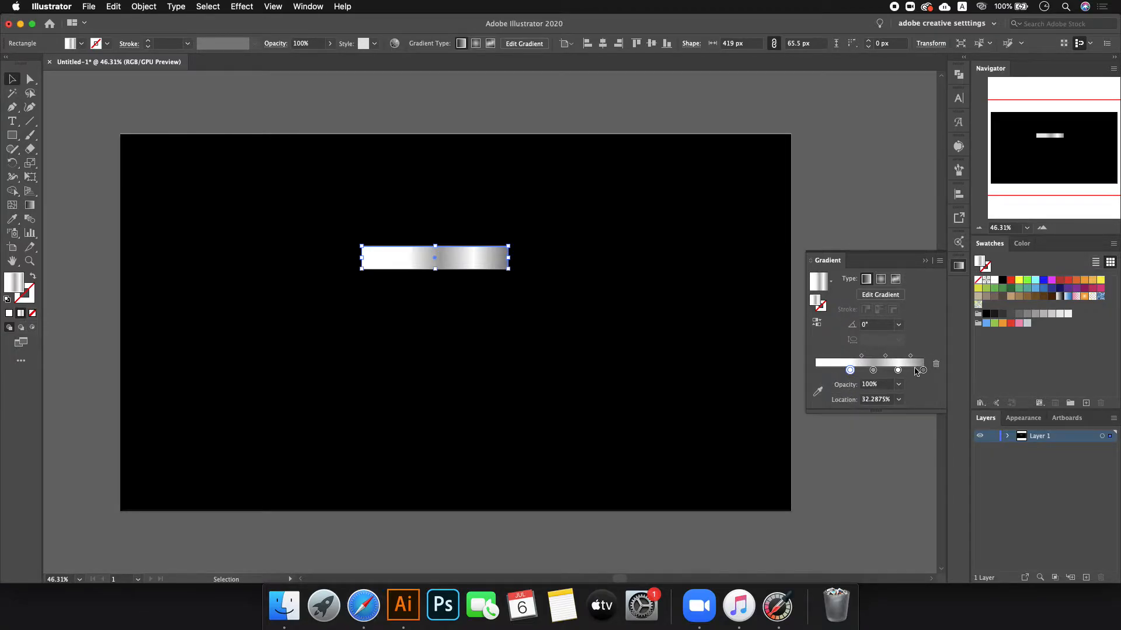
left_click_drag(921, 373, 818, 373)
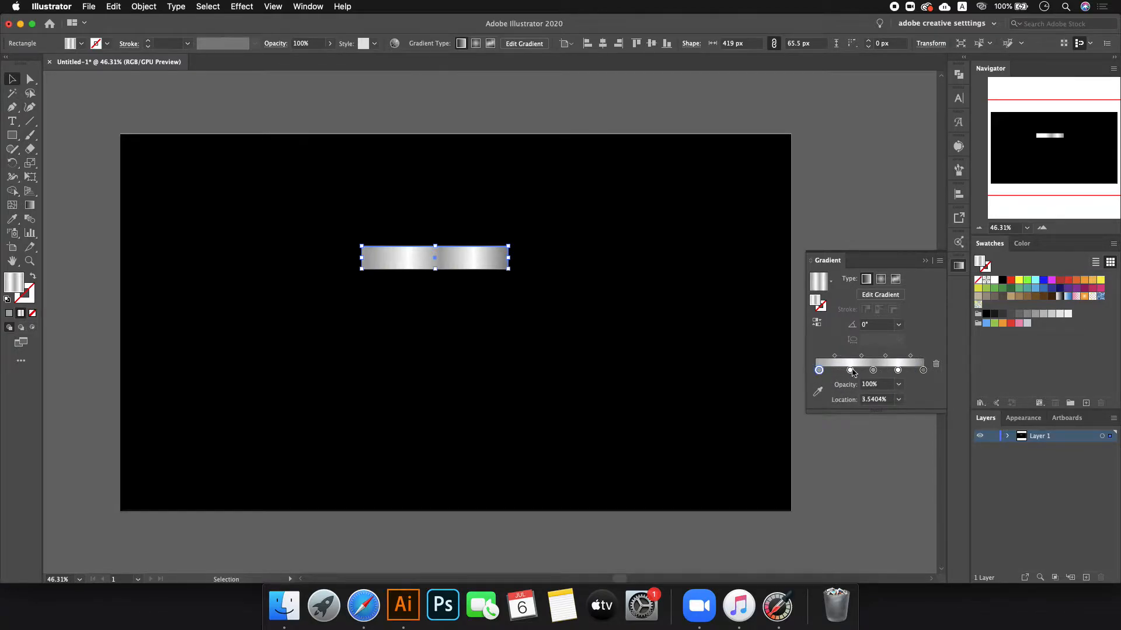
left_click(488, 100)
- Slim the bar to 39.5 px, shift a stop to 27.39% and raise the bar 53 px
left_click(462, 253)
key("super+1")
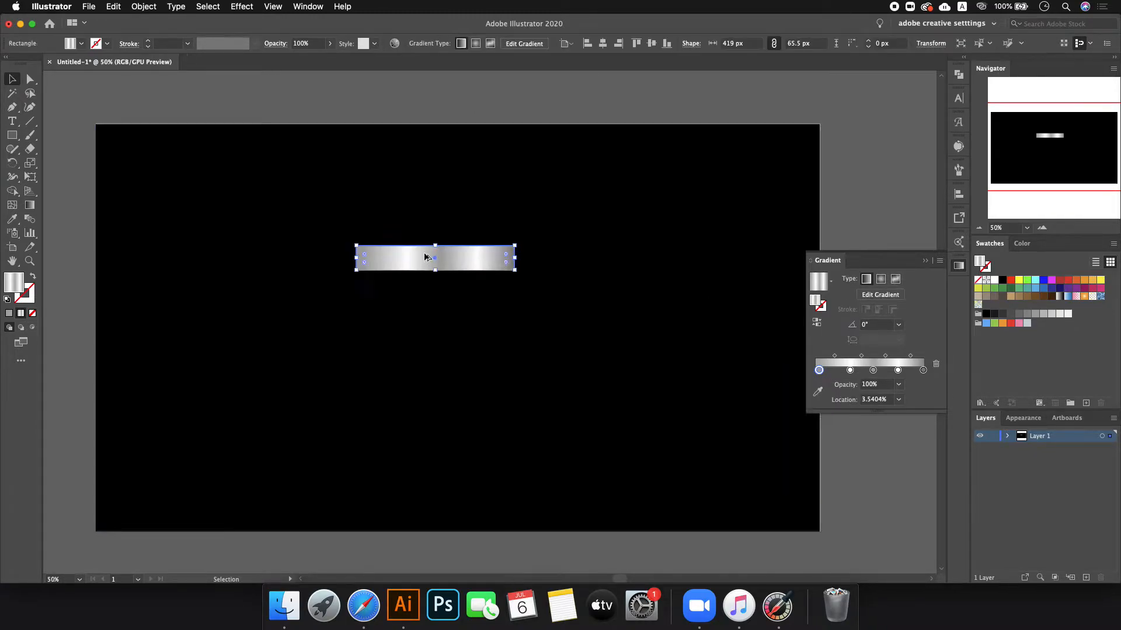
left_click_drag(442, 282, 442, 262)
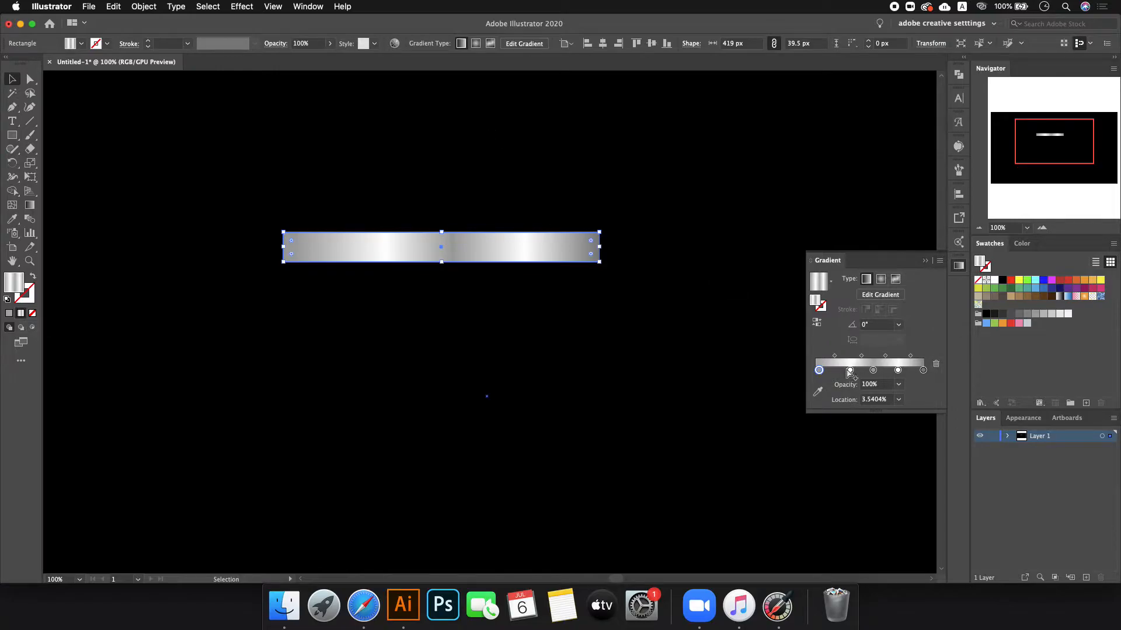
left_click_drag(850, 369, 894, 370)
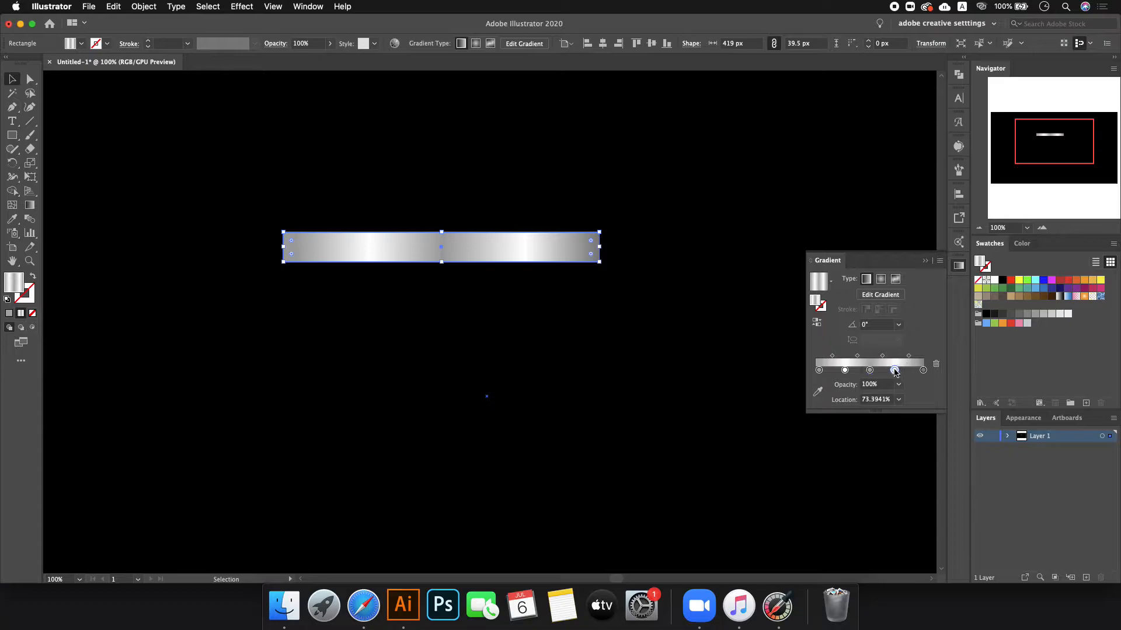
scroll(438, 356, "down", 3)
left_click(467, 166)
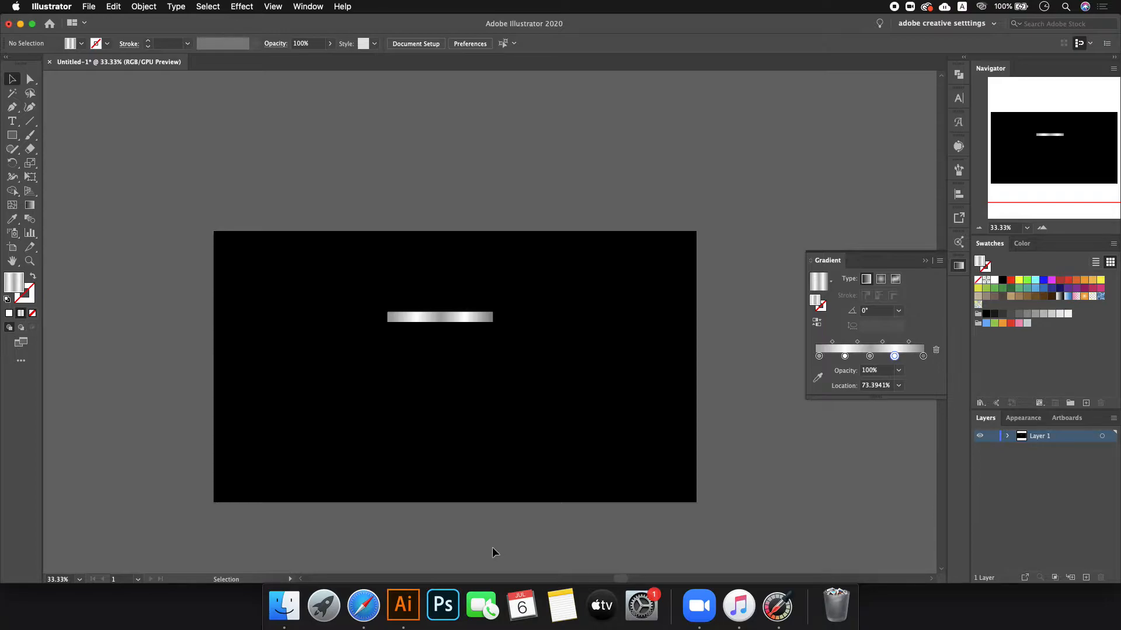
left_click_drag(460, 317, 454, 280)
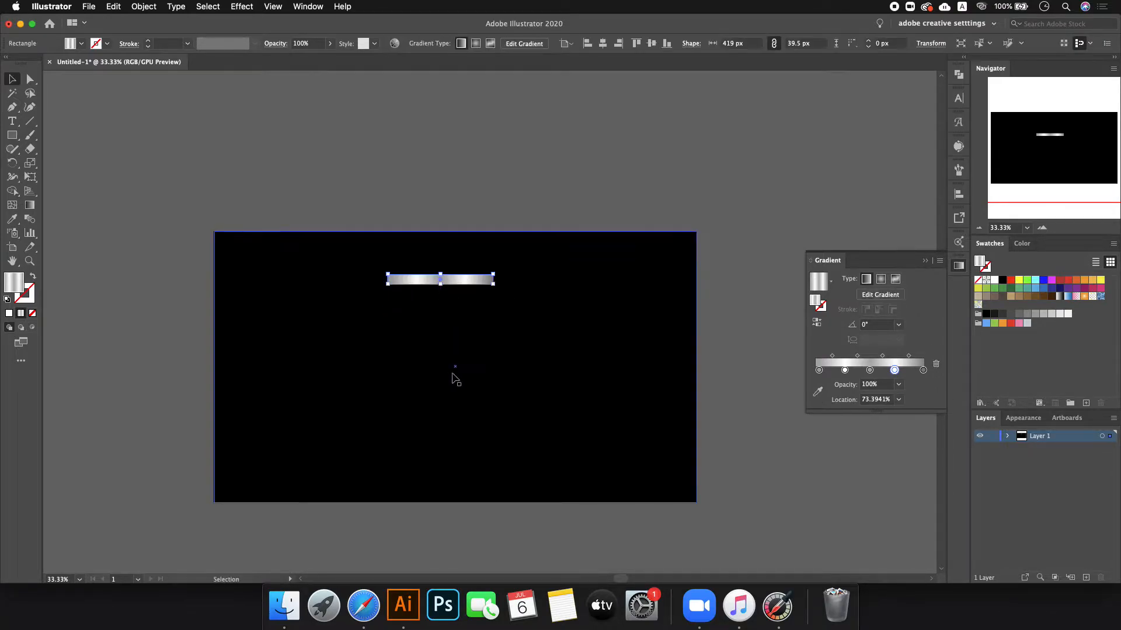
- In Safari, search Google Images for 'metallic gradient'
left_click(374, 607)
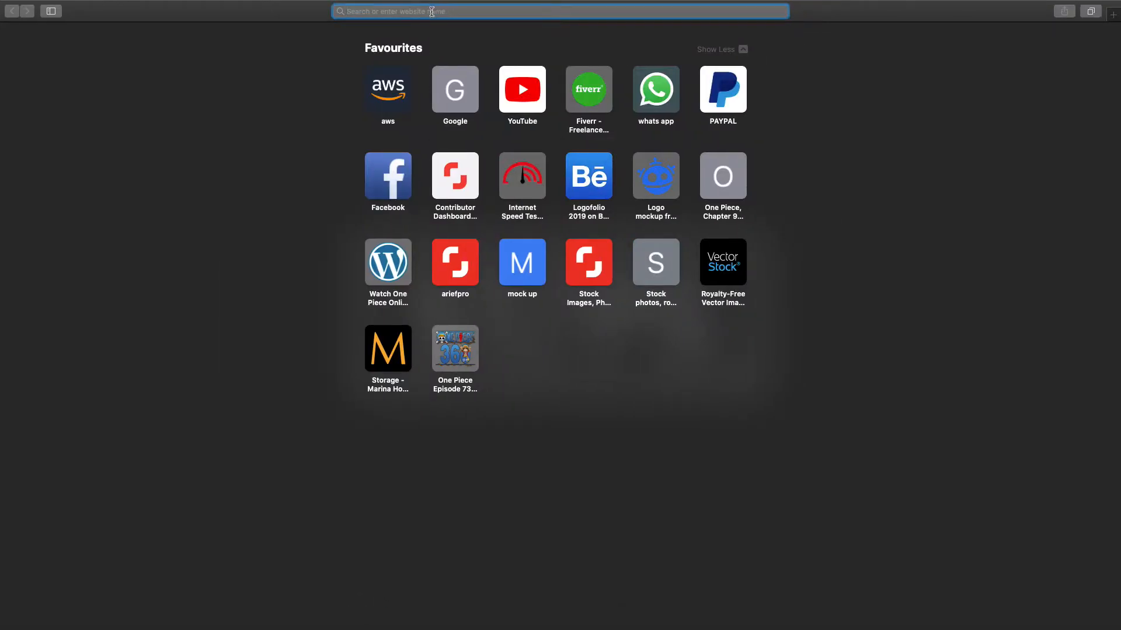
type("metallic gradient")
key("Return")
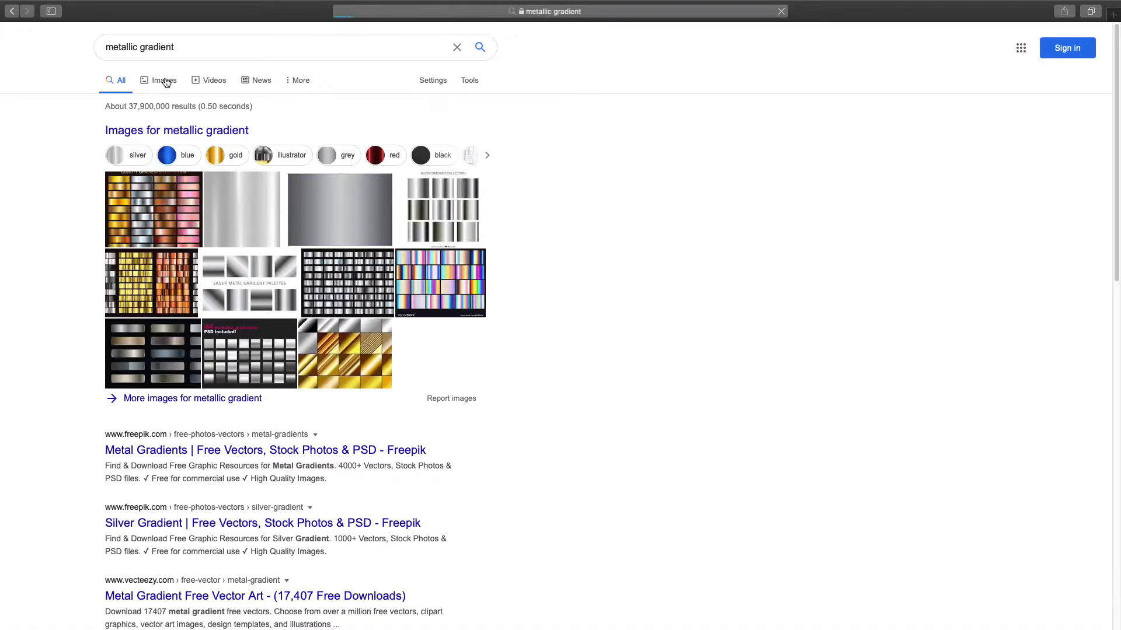
left_click(166, 81)
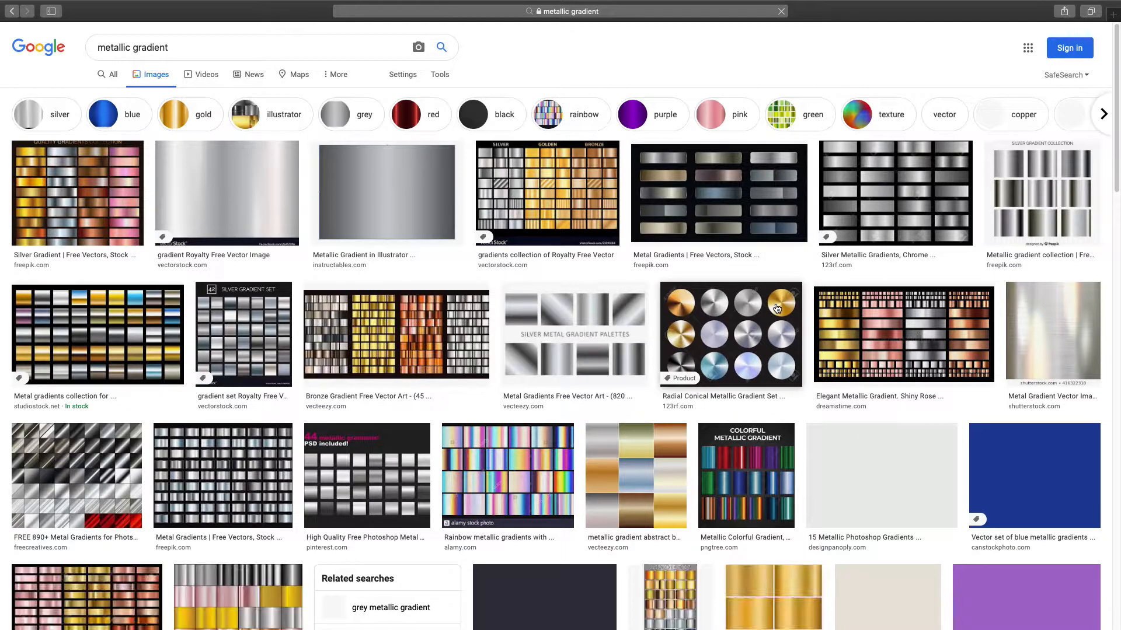
- Copy the first result's Quality Gradients Collection image and return to Illustrator
left_click(50, 188)
right_click(782, 155)
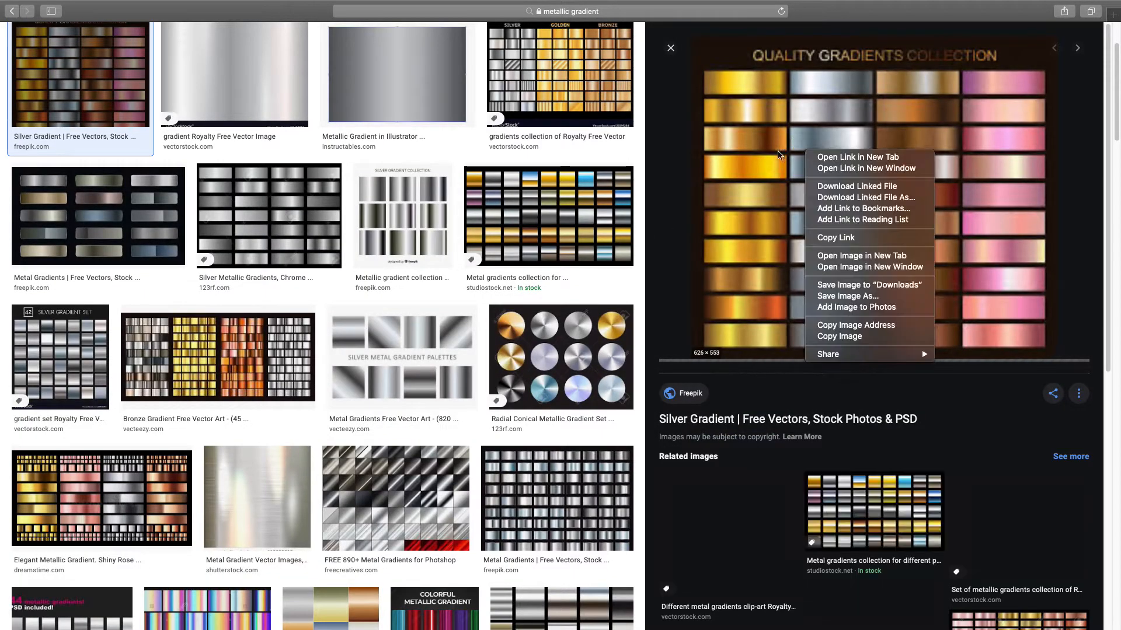
right_click(770, 148)
right_click(743, 184)
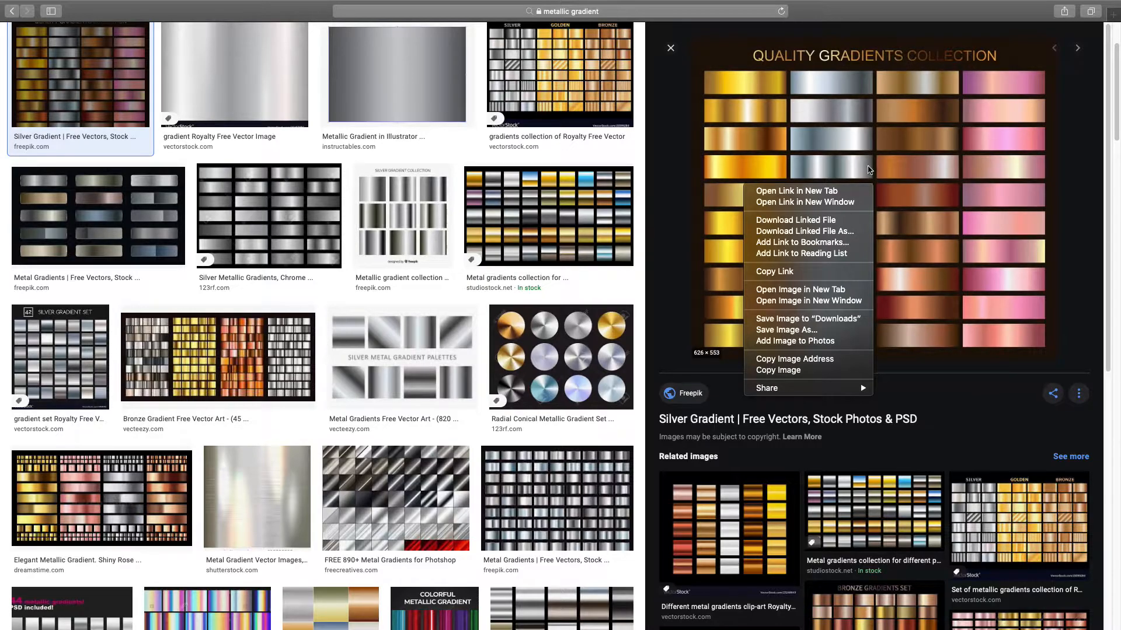
left_click(870, 175)
right_click(868, 155)
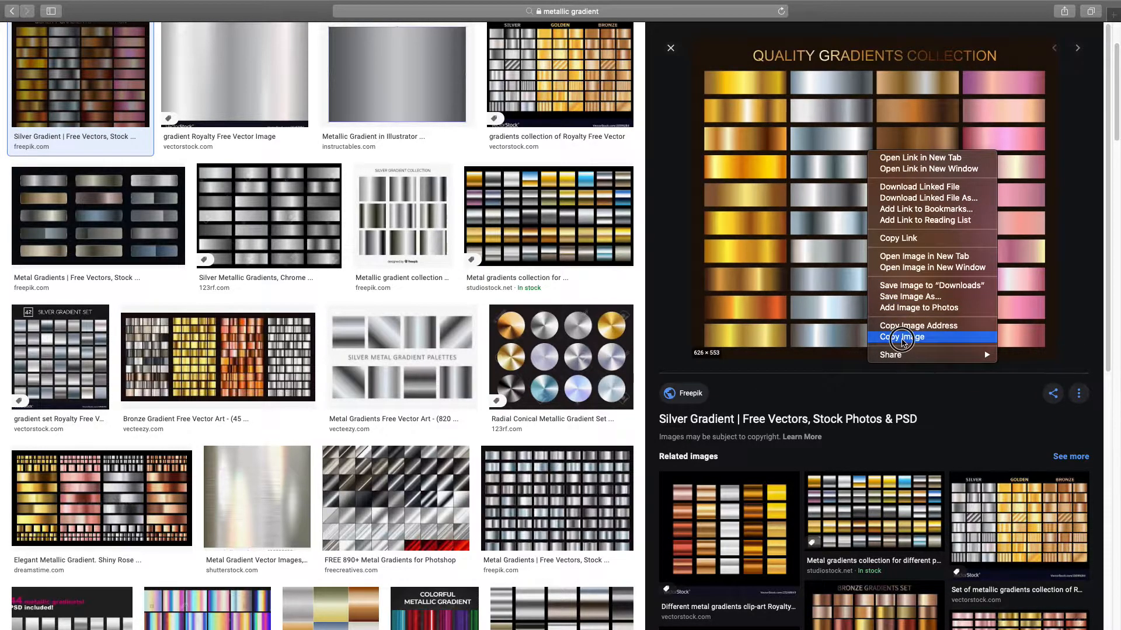
left_click(904, 339)
left_click(404, 606)
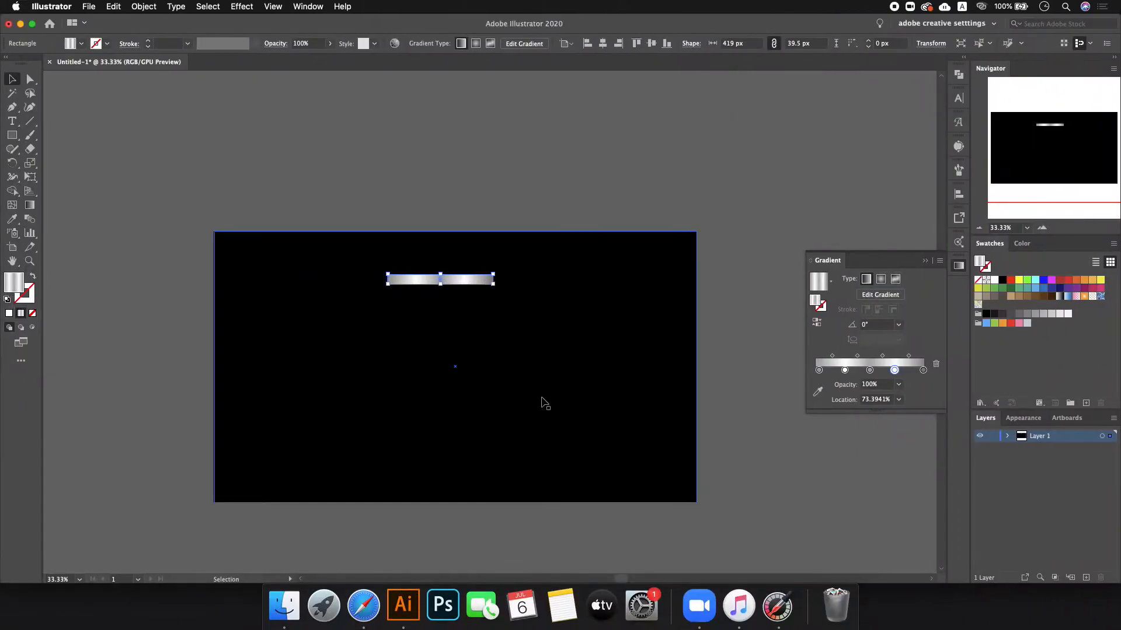
- Paste the gradients image beside the artboard and trial sampled gold fills on the bar, undoing them
key("super+v")
left_click_drag(535, 299, 669, 196)
left_click(460, 281)
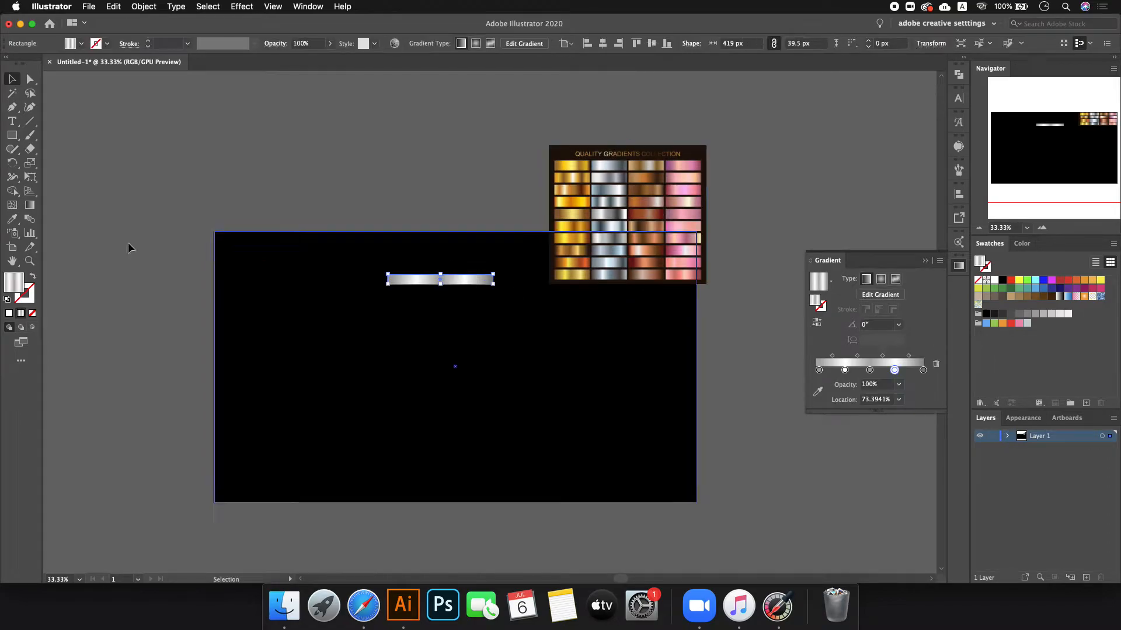
left_click(12, 219)
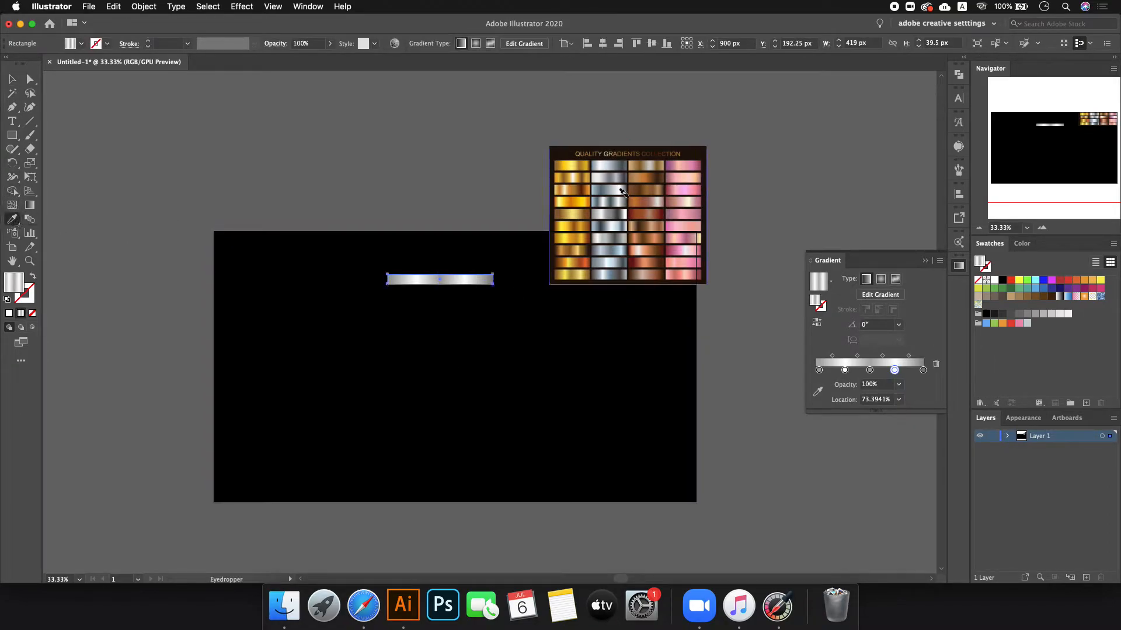
scroll(635, 184, "up", 1)
left_click(530, 174)
left_click(531, 188)
left_click(556, 157)
key("super+z")
left_click(13, 80)
key("super+z")
key("super+z")
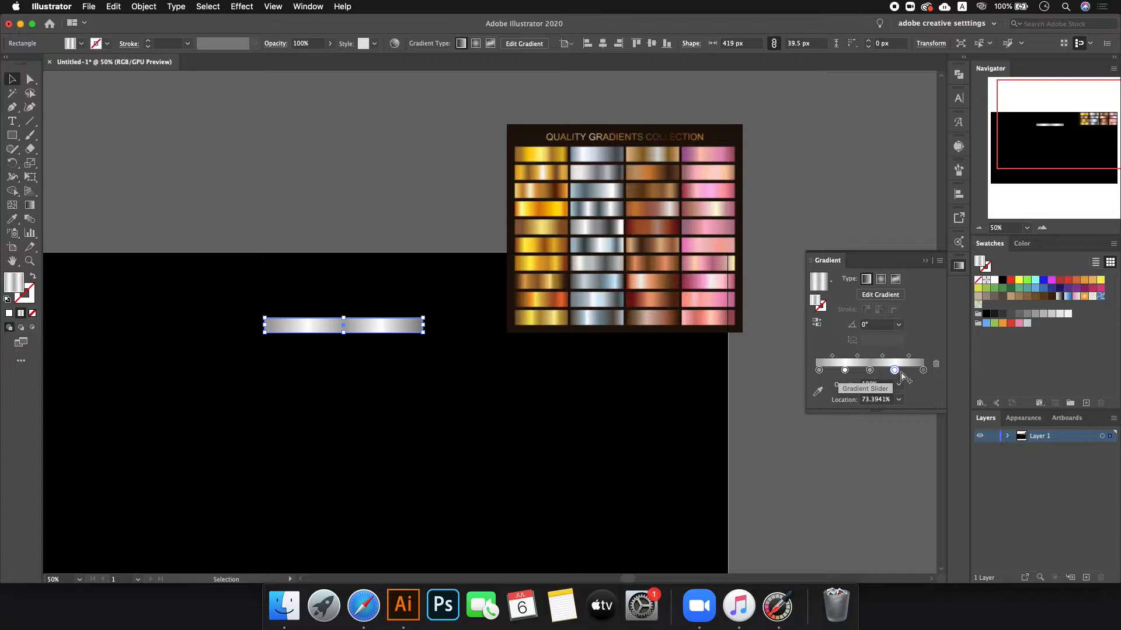
- Pull the rightmost gradient stop in to 88.77% and add a stop near the right end
mouse_move(923, 370)
left_mouse_down()
mouse_move(841, 371)
mouse_move(905, 371)
left_mouse_up()
left_click(920, 372)
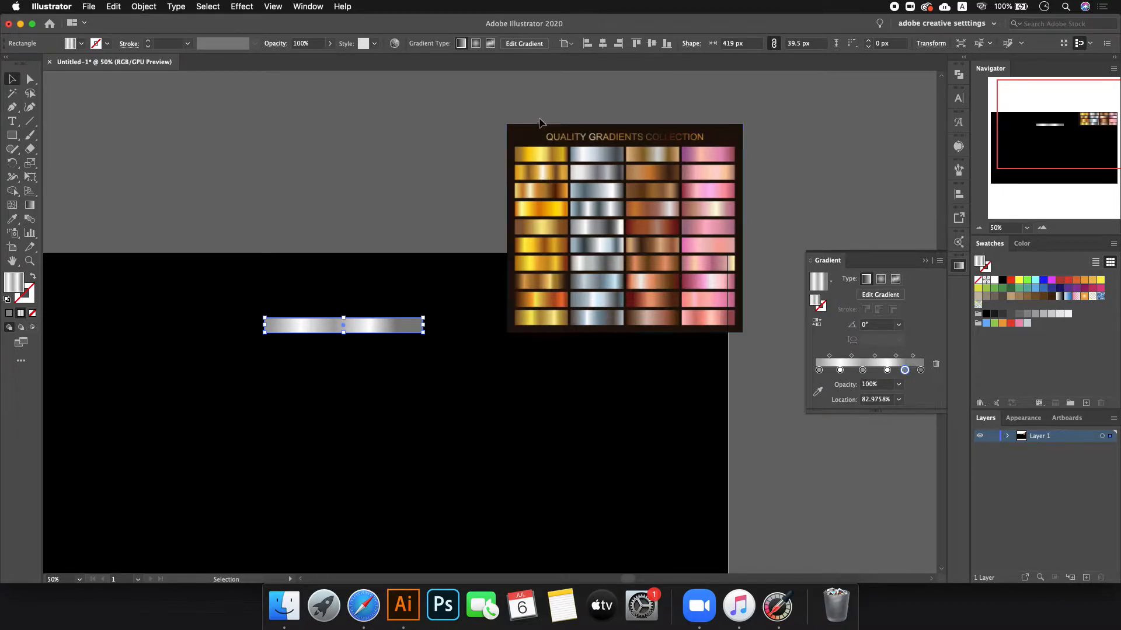
scroll(539, 118, "up", 2)
scroll(538, 120, "up", 1)
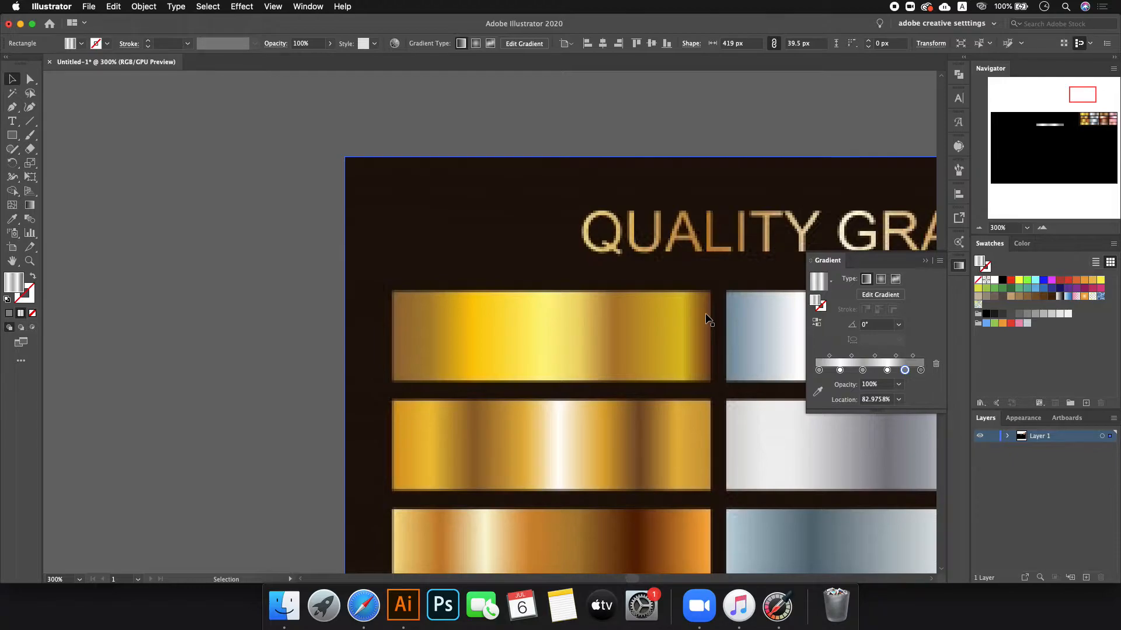
- Zoom out, move the gradients image onto the artboard and set the gradient bar beside it
key("super+minus")
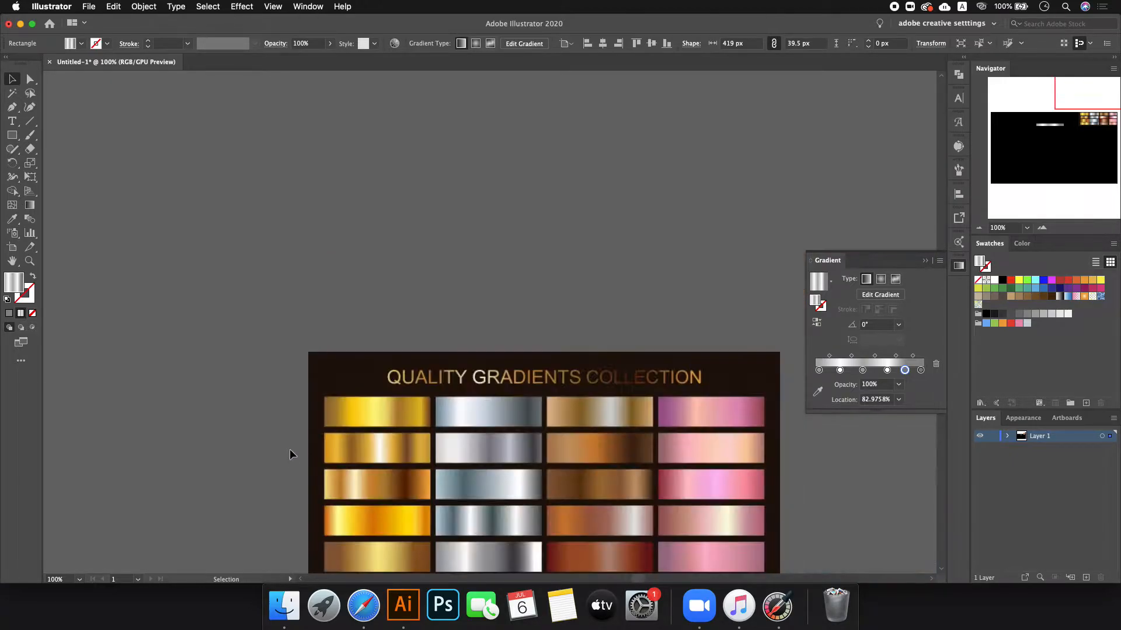
scroll(290, 454, "down", 2)
scroll(720, 373, "down", 2)
left_click_drag(579, 454, 558, 518)
scroll(431, 507, "up", 3)
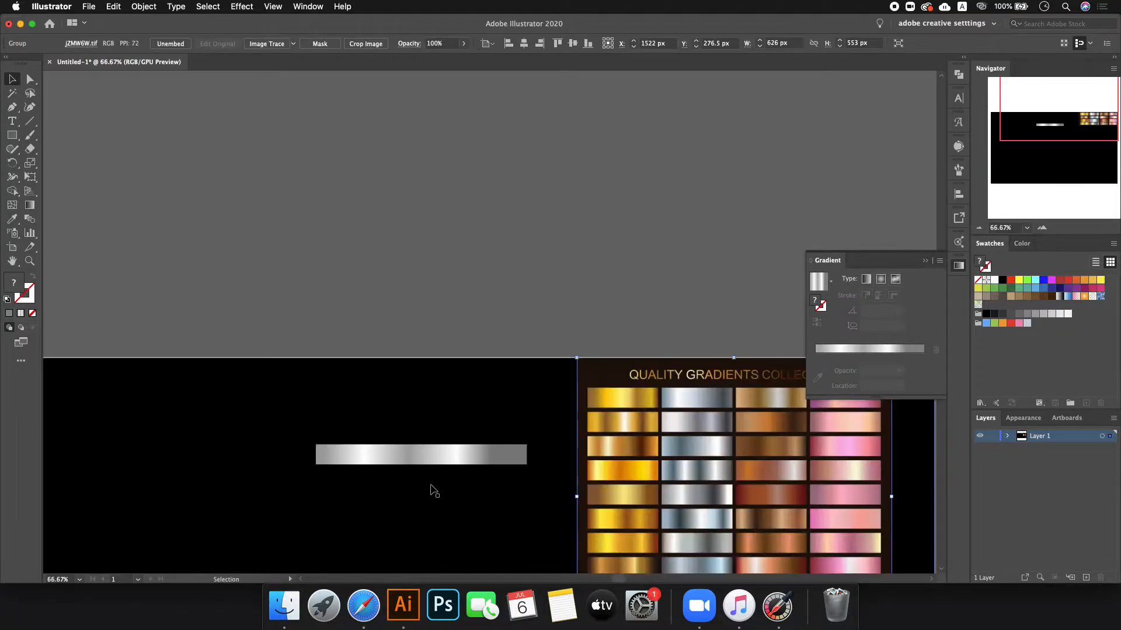
left_click_drag(430, 450, 476, 397)
scroll(642, 411, "up", 1)
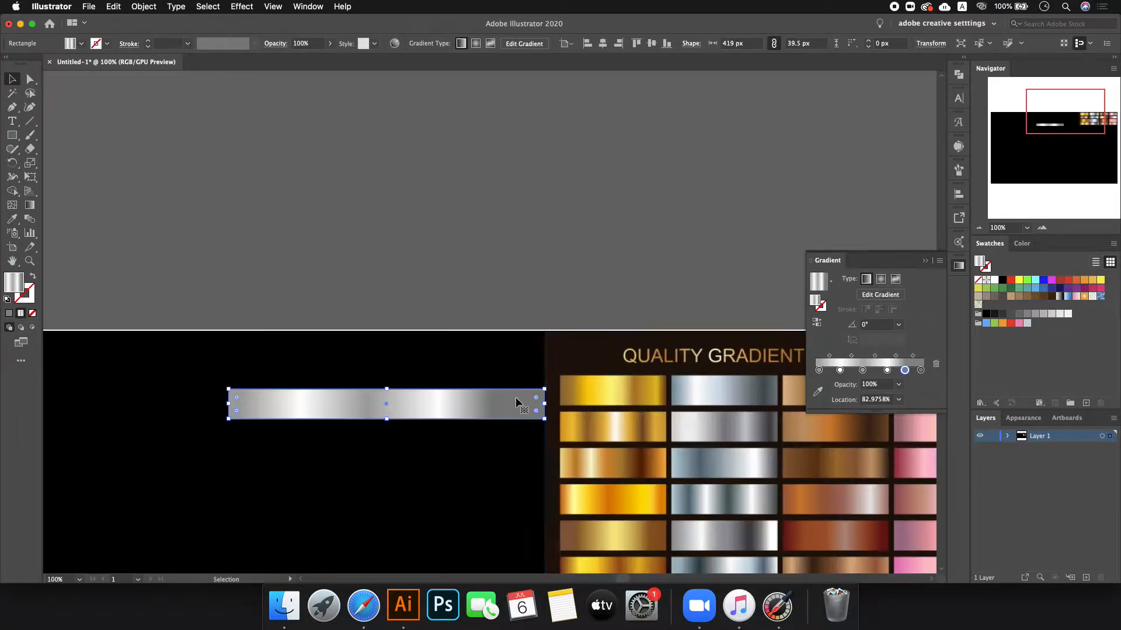
scroll(516, 403, "up", 1)
scroll(525, 405, "down", 1)
- Give the bar's first gradient stop a gold sampled from the reference image
left_click(820, 371)
double_click(819, 371)
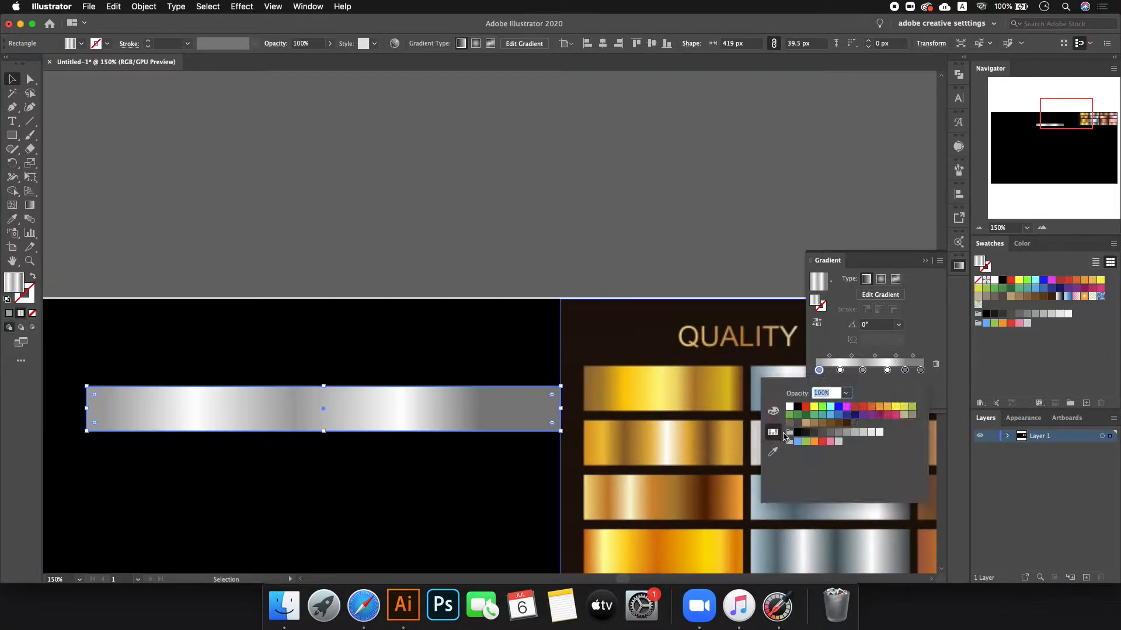
left_click(773, 453)
left_click(594, 380)
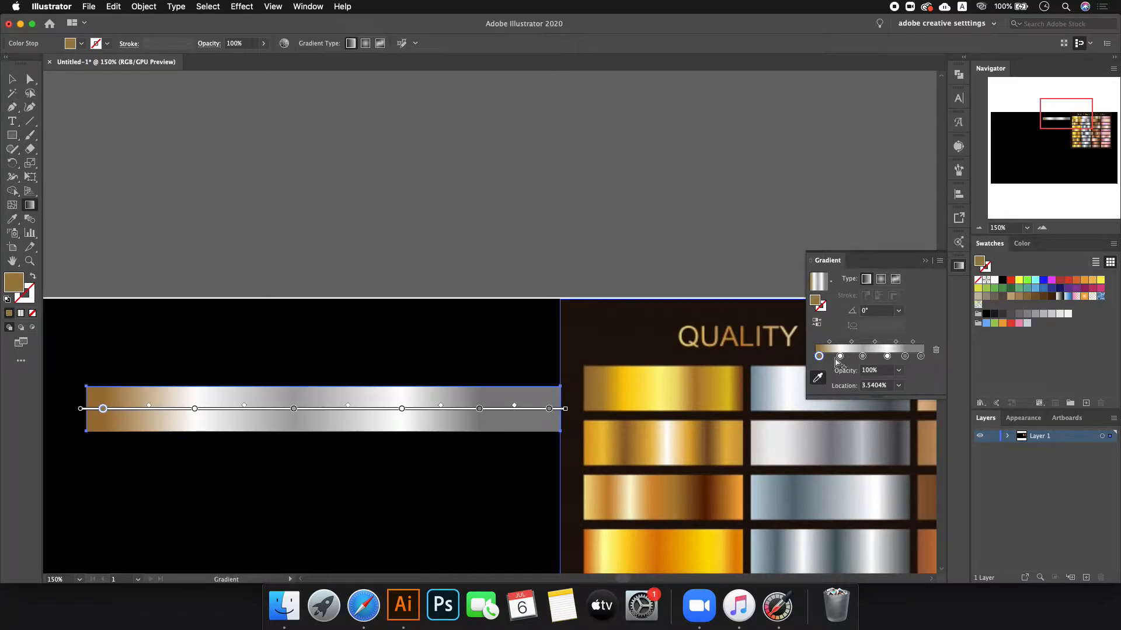
left_click(840, 356)
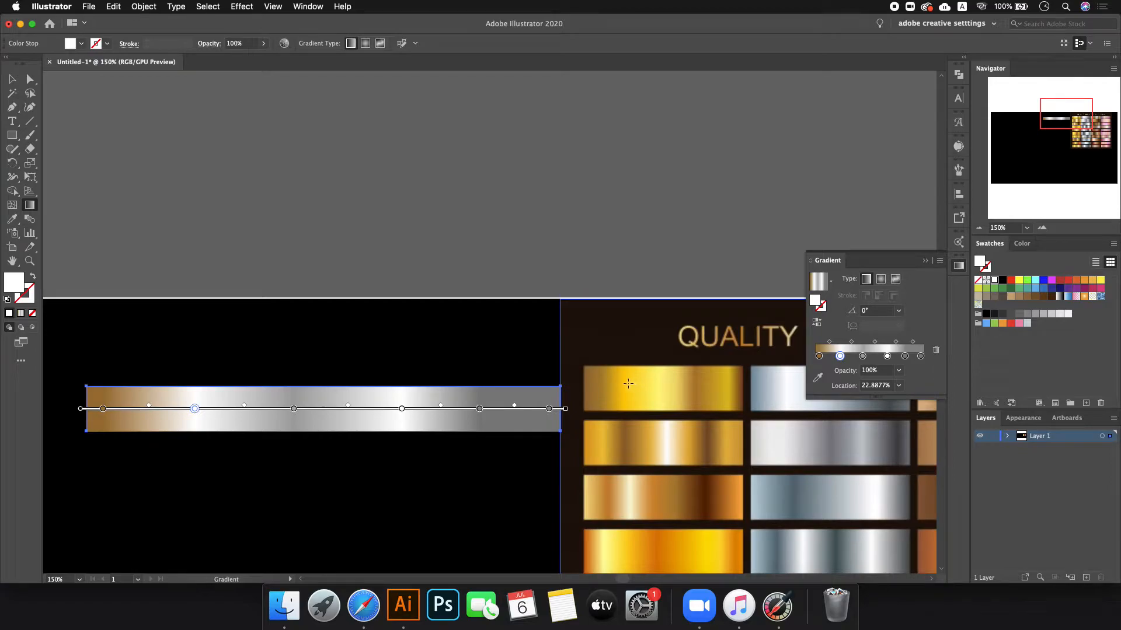
left_click(639, 390)
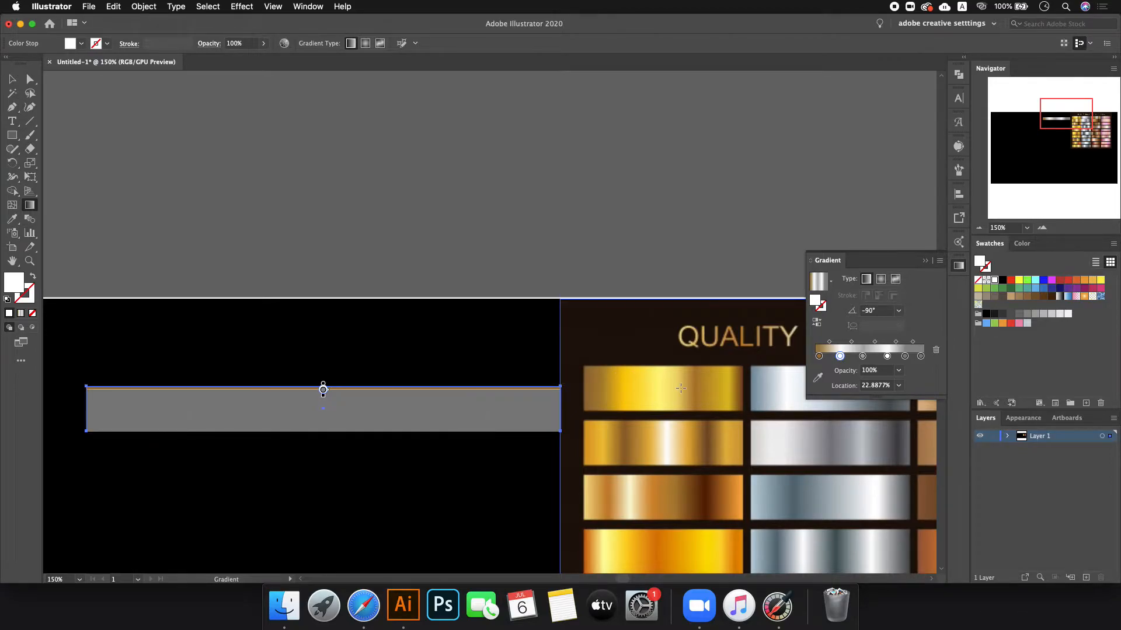
key("super+z")
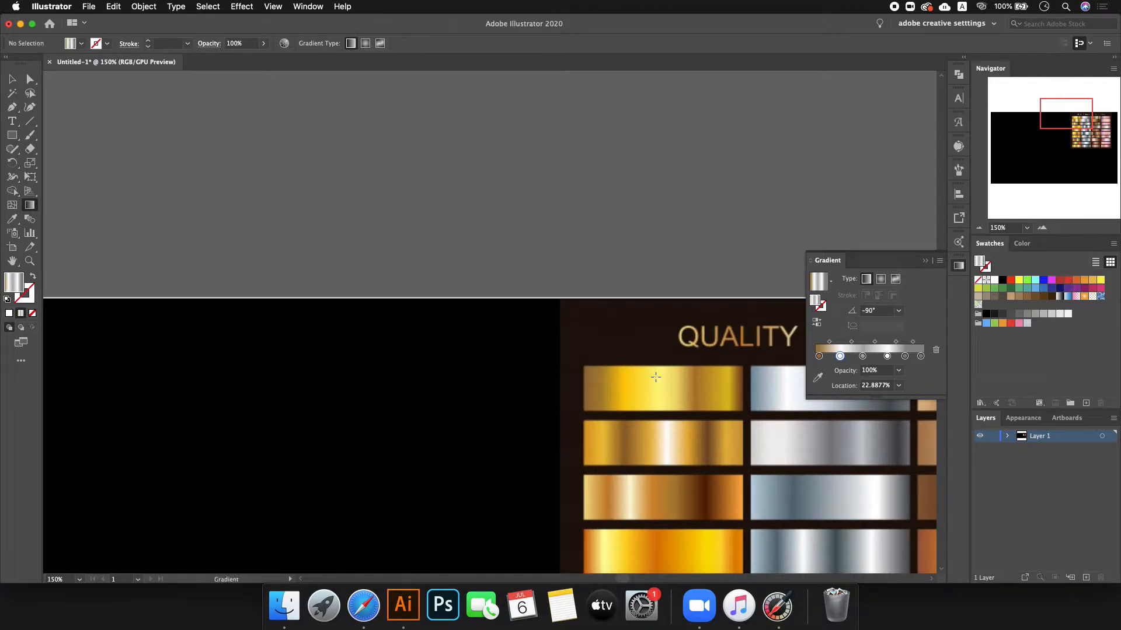
key("g")
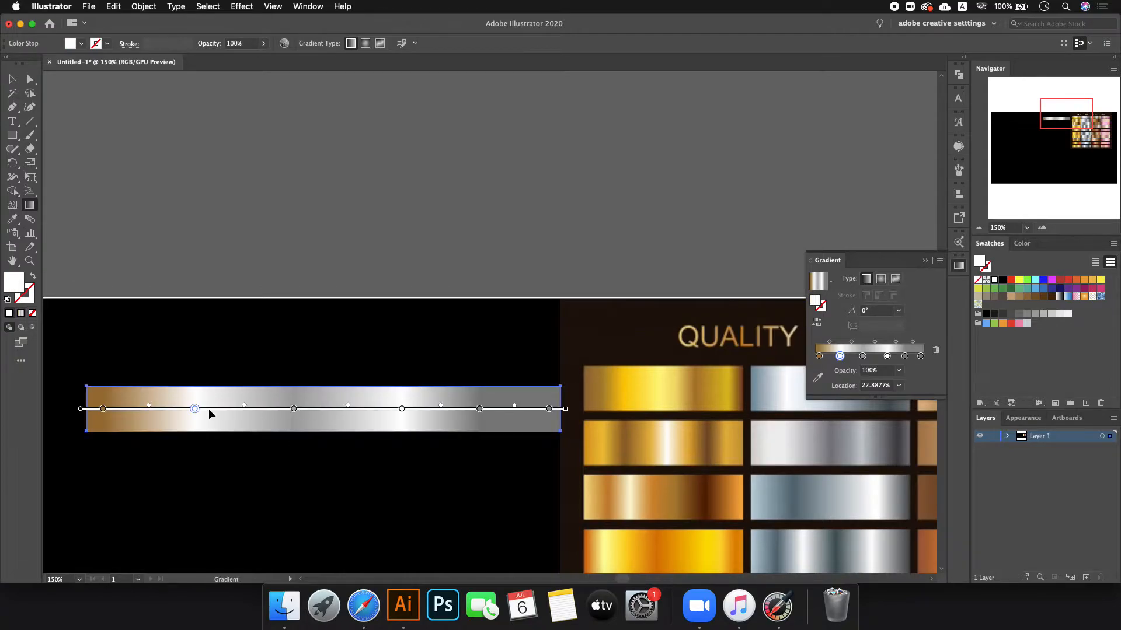
- Sample yellow-gold into the second stop and pale gold into the grey stop
double_click(196, 409)
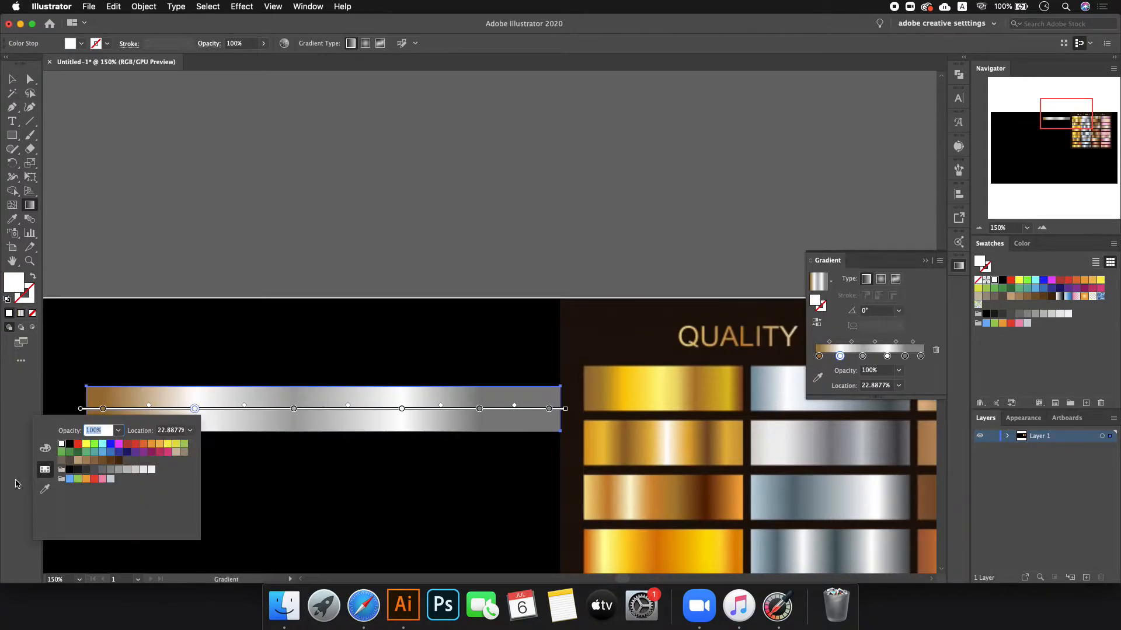
left_click(40, 495)
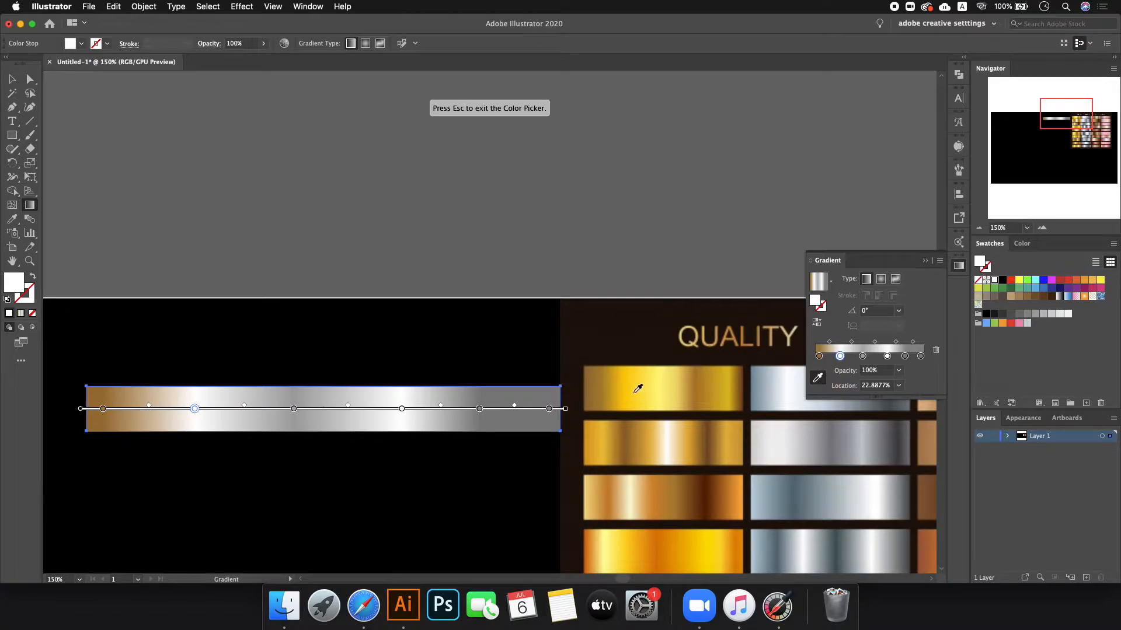
left_click(628, 389)
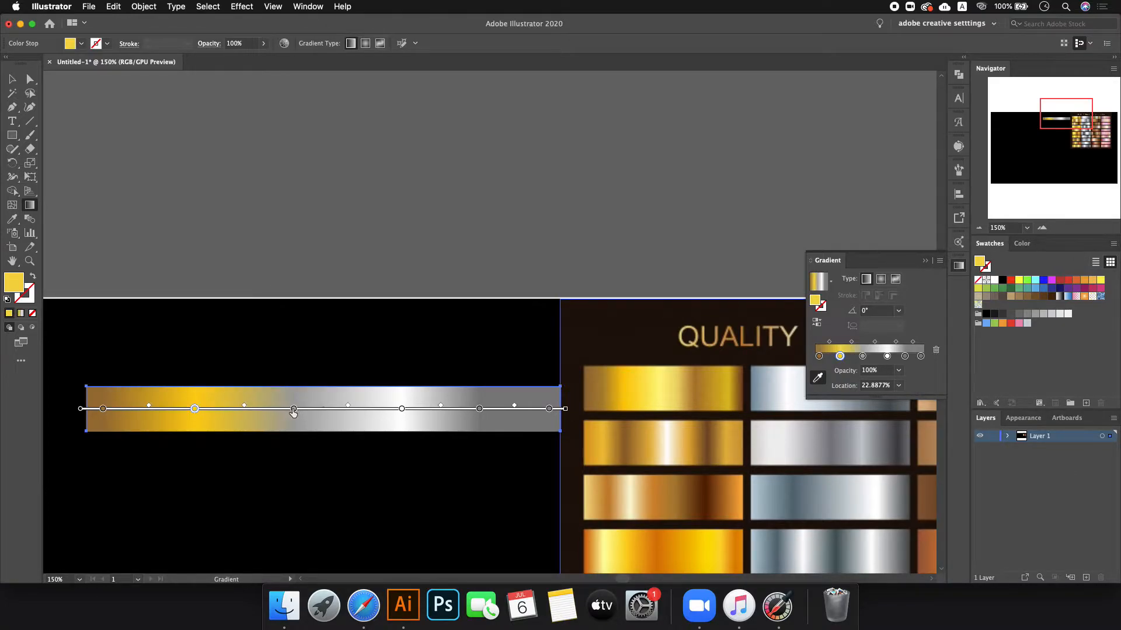
double_click(293, 409)
left_click(143, 489)
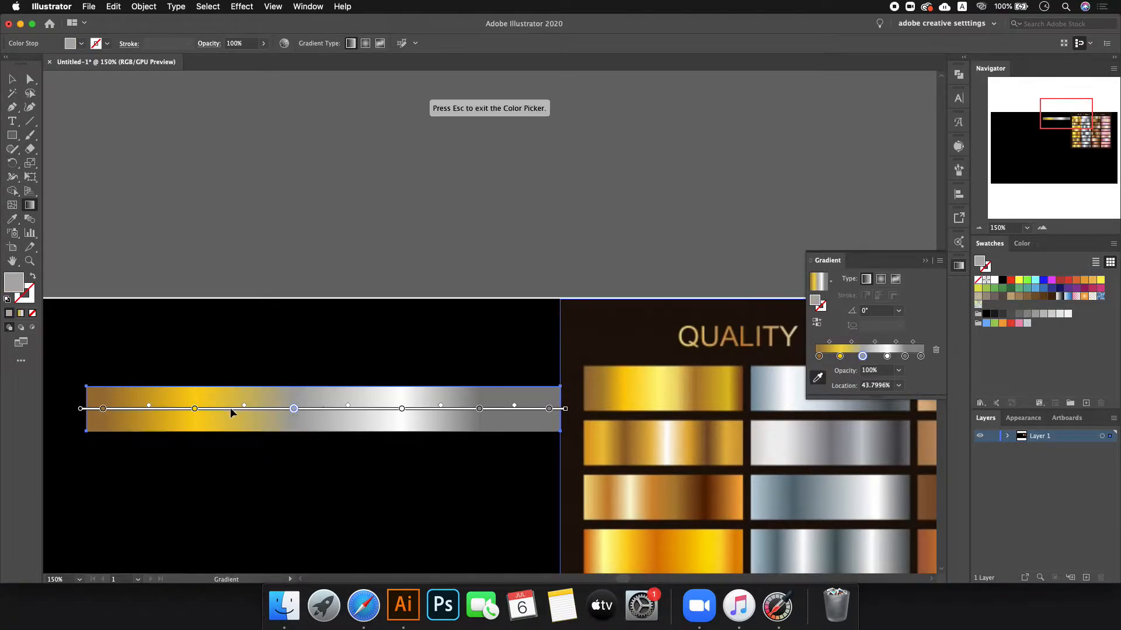
left_click(671, 384)
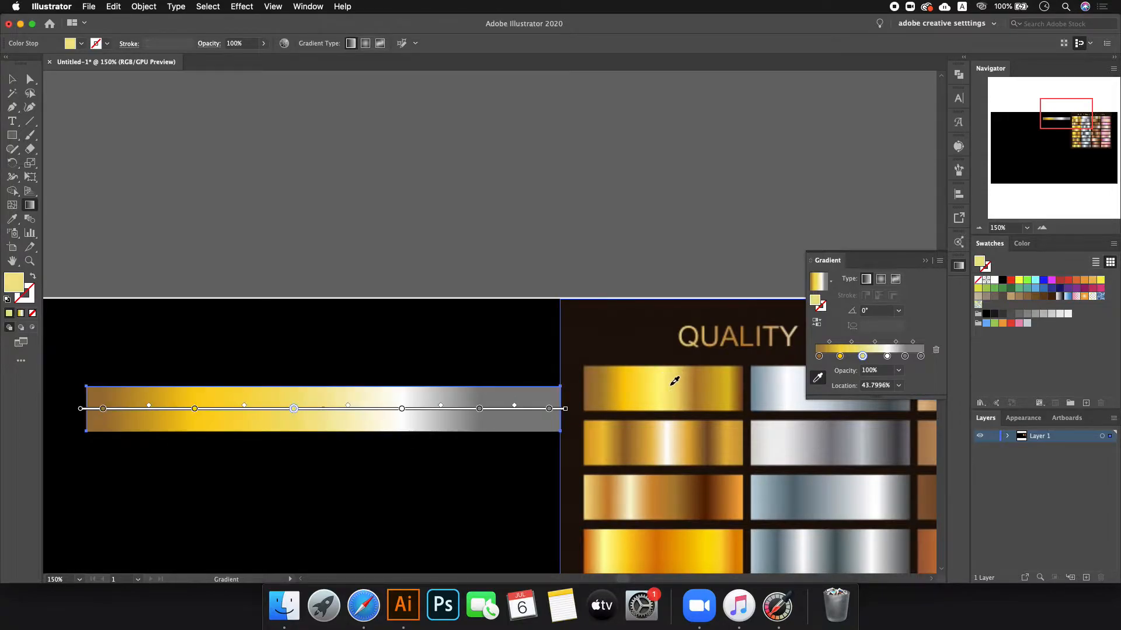
- Sample dark gold into the white stop and gold into the 82.98% stop
double_click(402, 408)
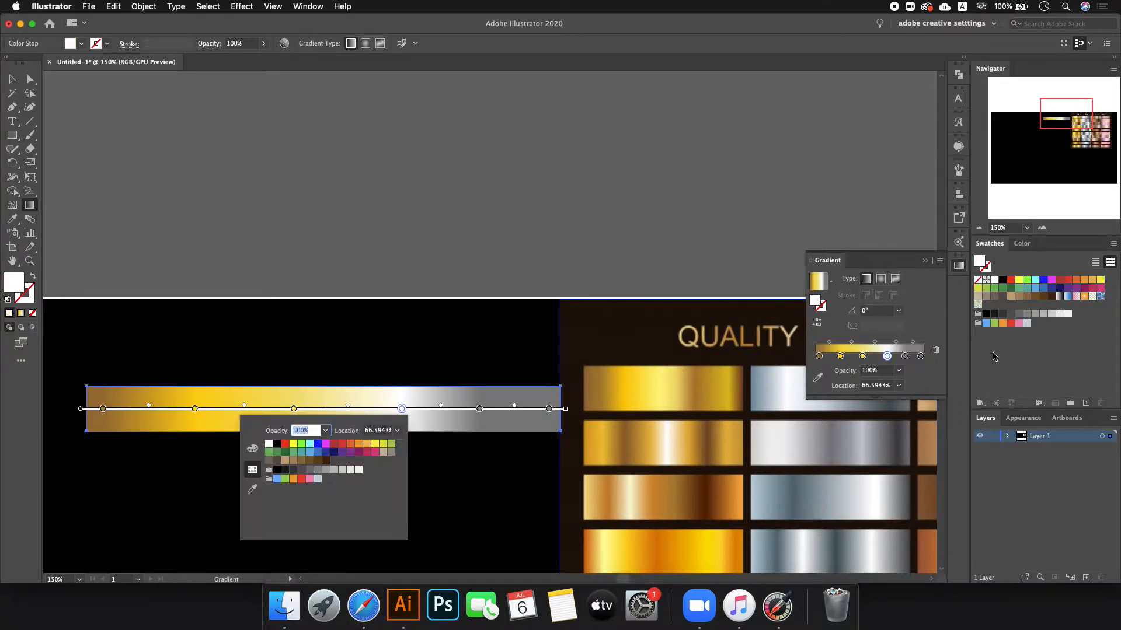
left_click(253, 489)
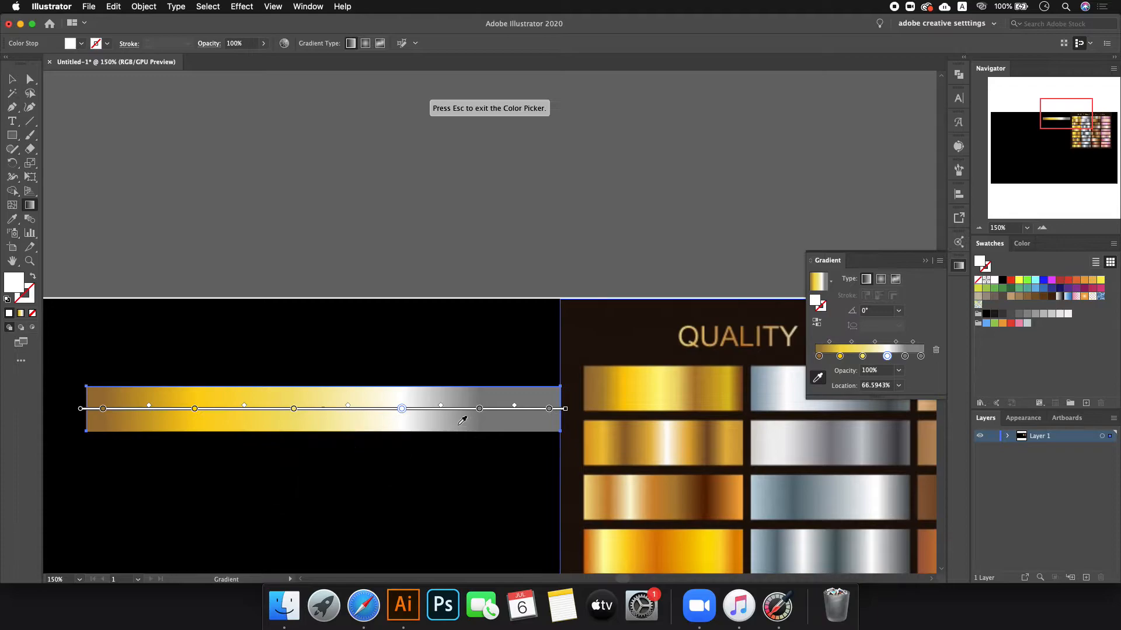
left_click(692, 381)
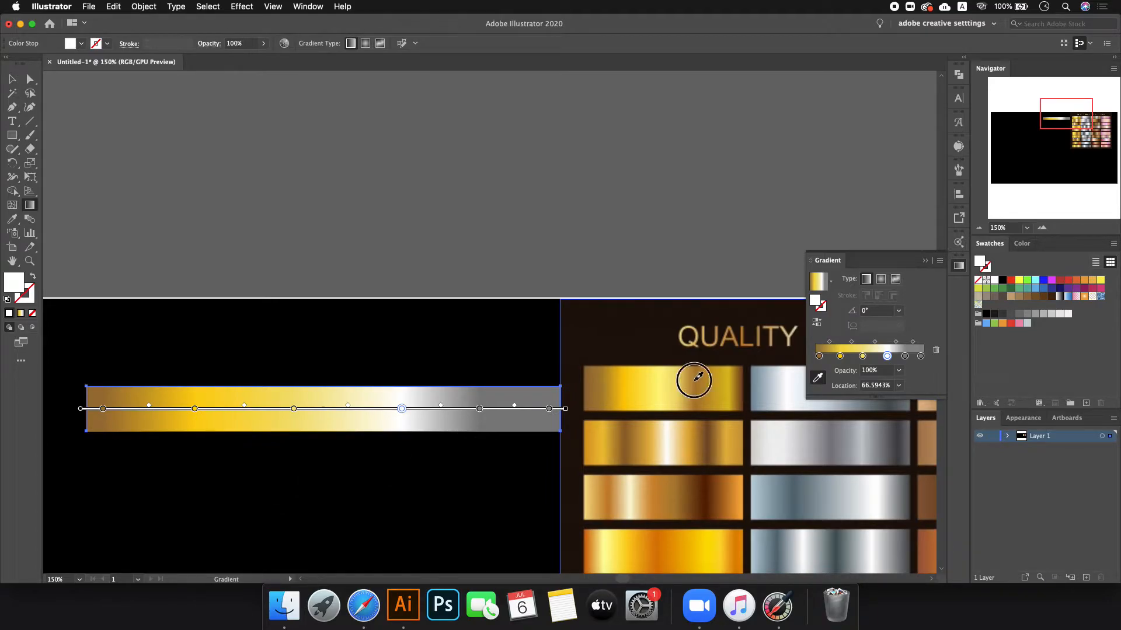
double_click(479, 408)
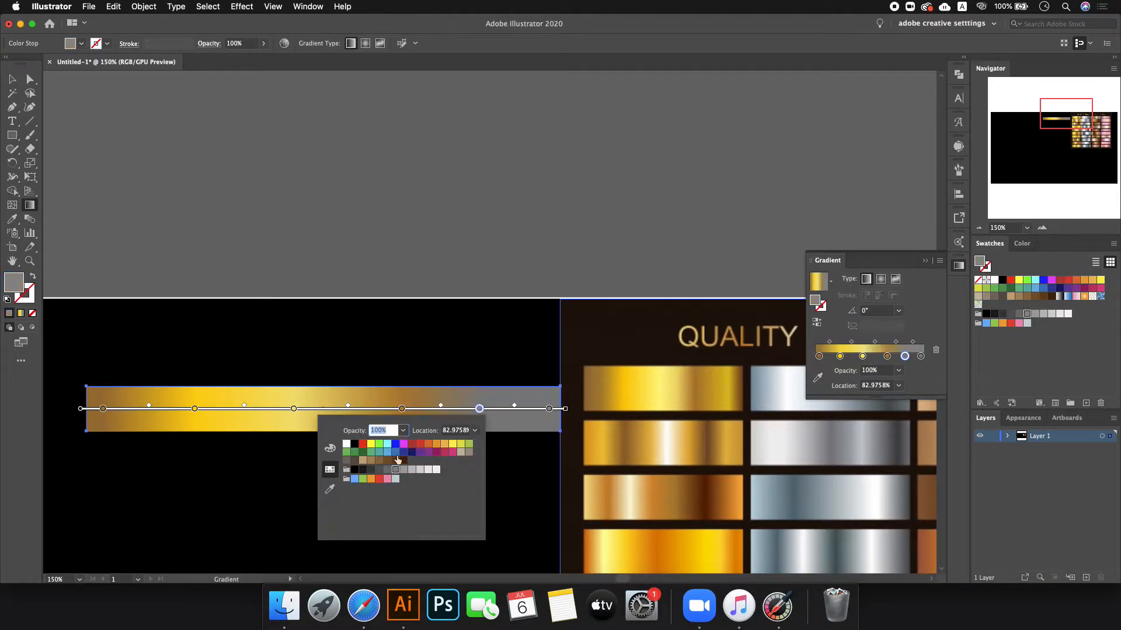
left_click(331, 487)
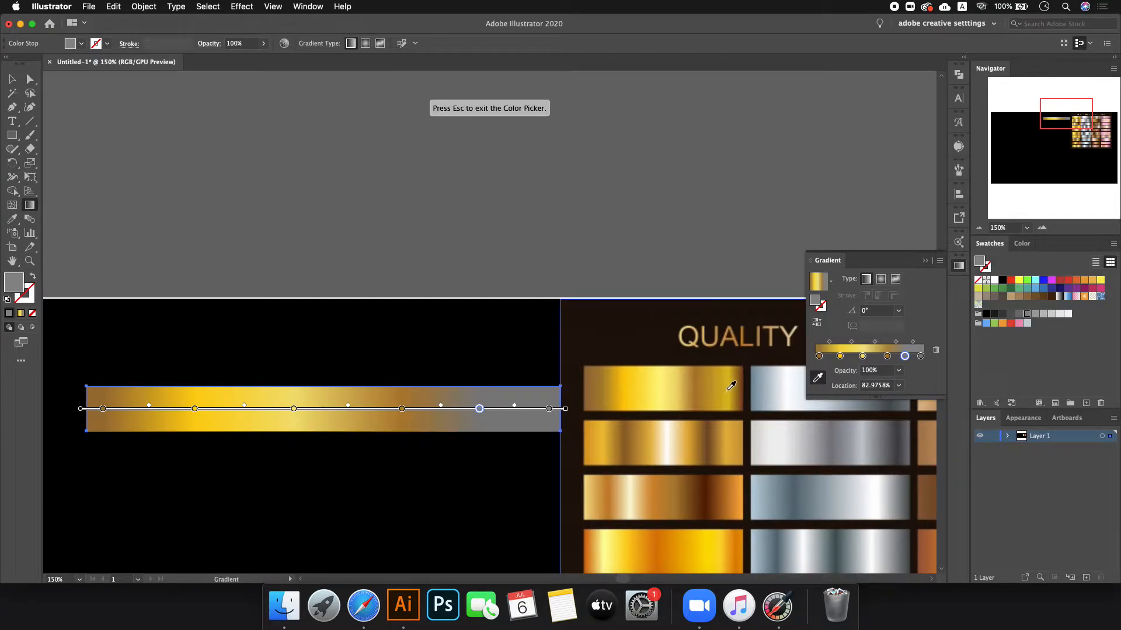
left_click(729, 390)
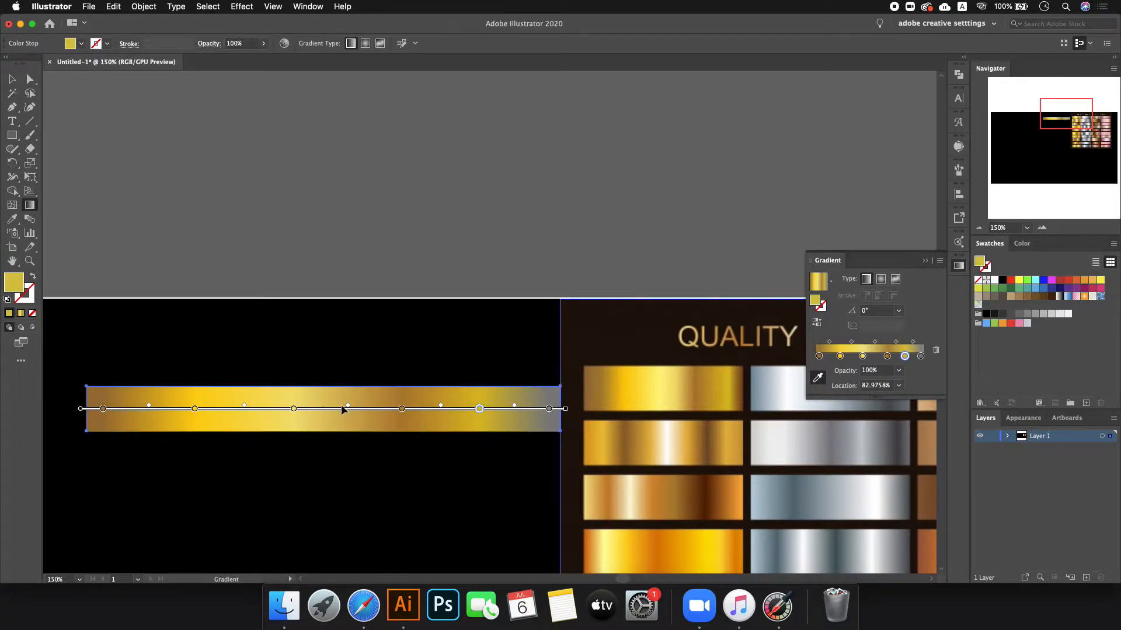
scroll(343, 410, "down", 3)
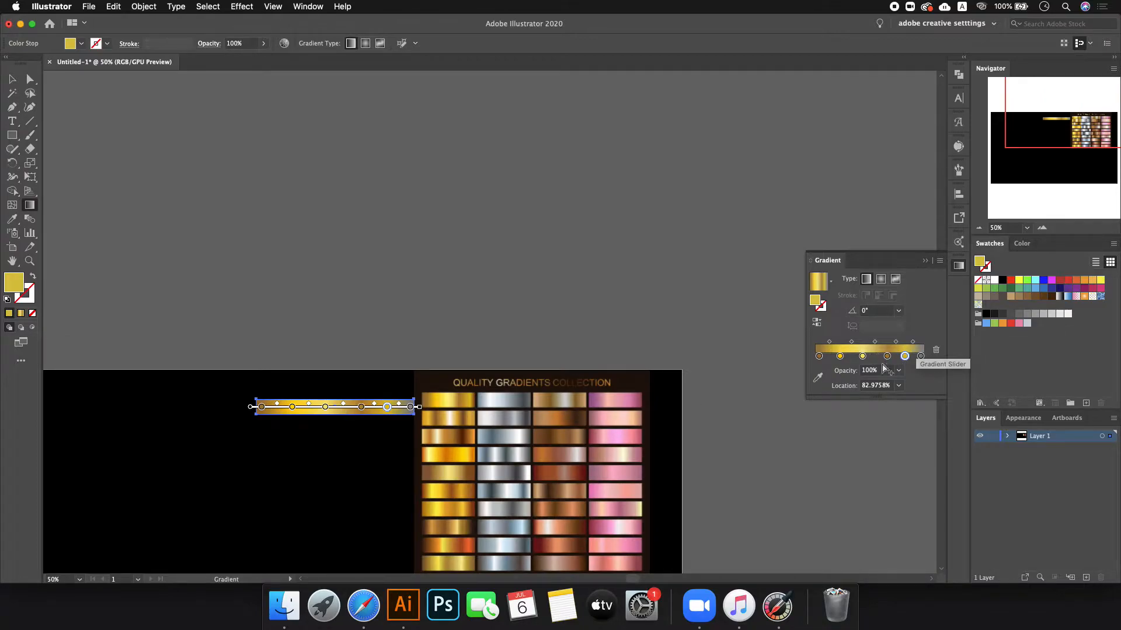
scroll(602, 403, "up", 1)
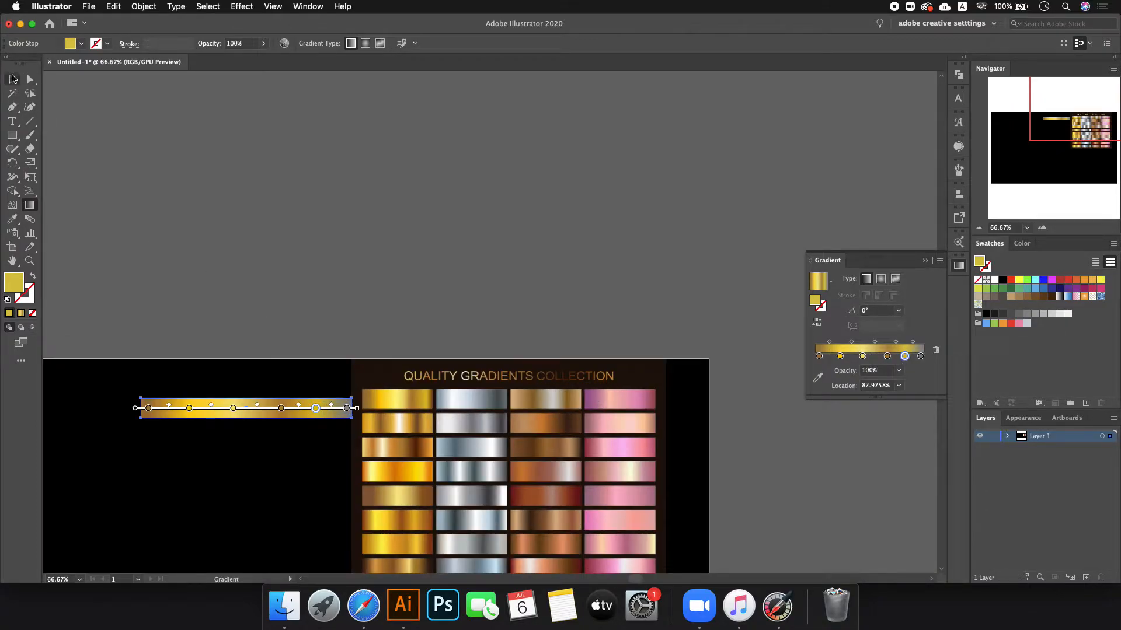
- Nudge the gradients image right and reselect the gold bar for gradient editing
left_click(12, 79)
left_click(272, 201)
left_click_drag(484, 392, 541, 389)
left_click(336, 399)
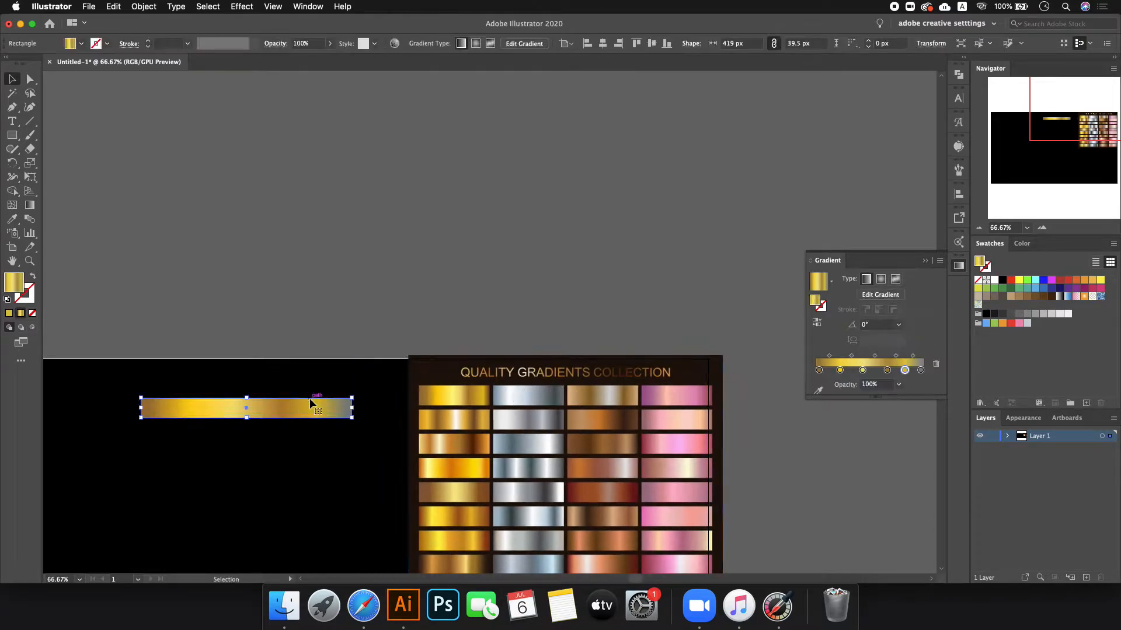
scroll(324, 412, "up", 2)
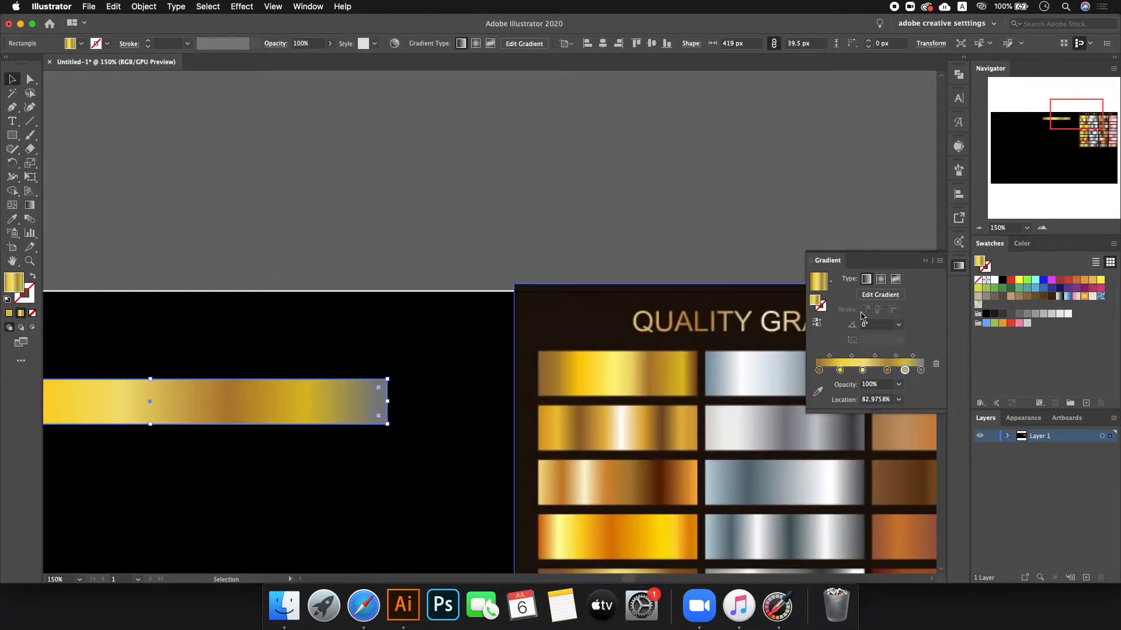
left_click(878, 295)
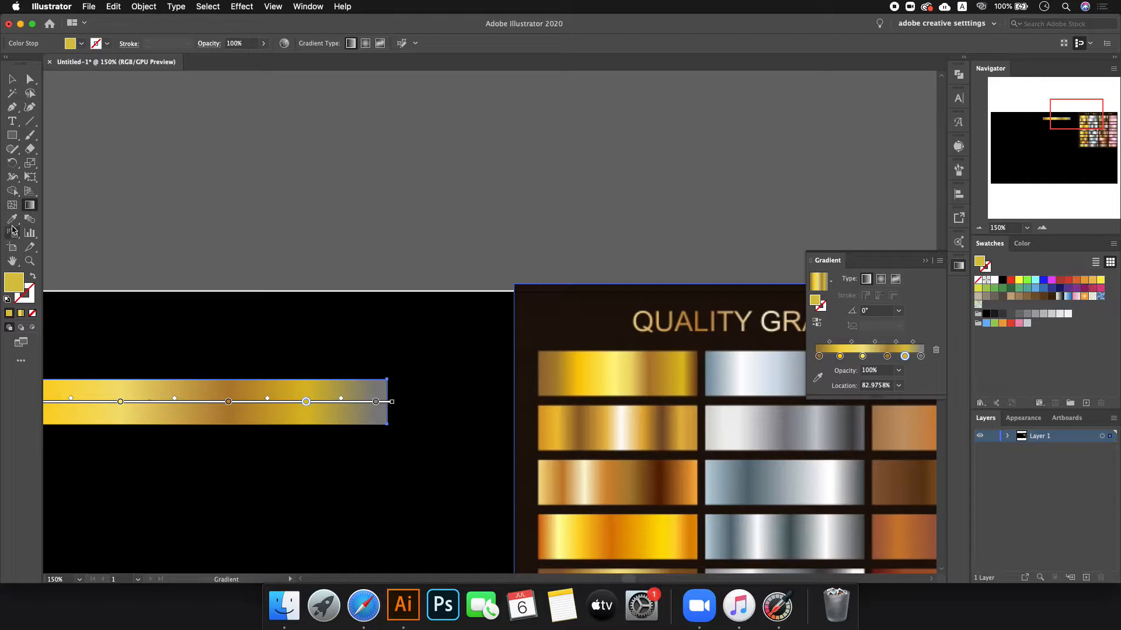
left_click(12, 219)
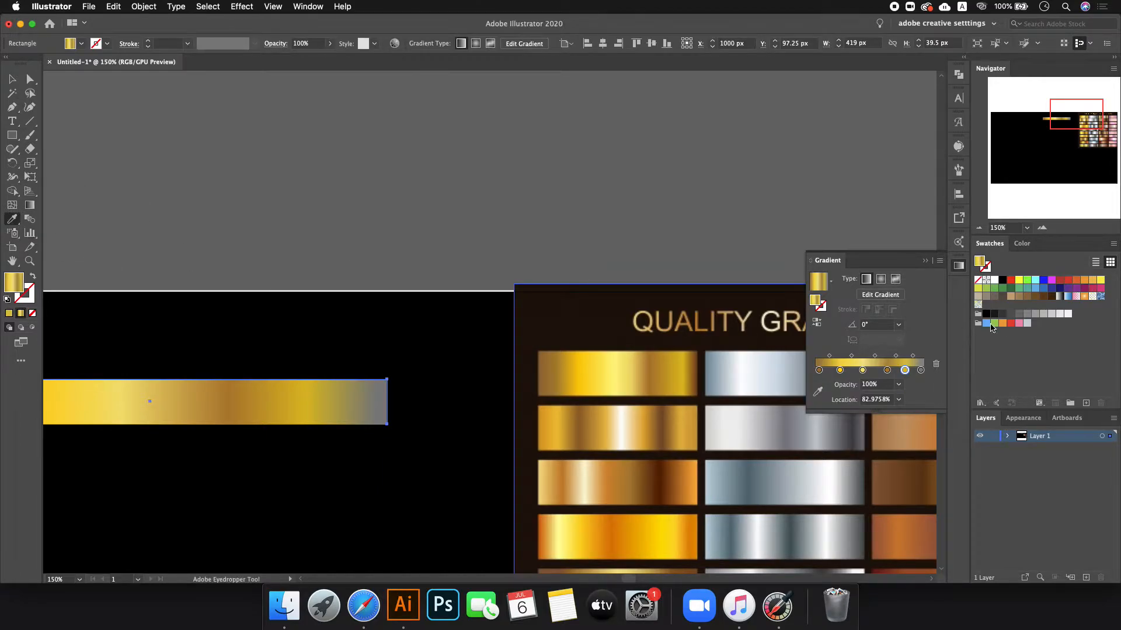
key("g")
- Sample a brown from the reference image into the bar's last gradient stop
left_click(377, 402)
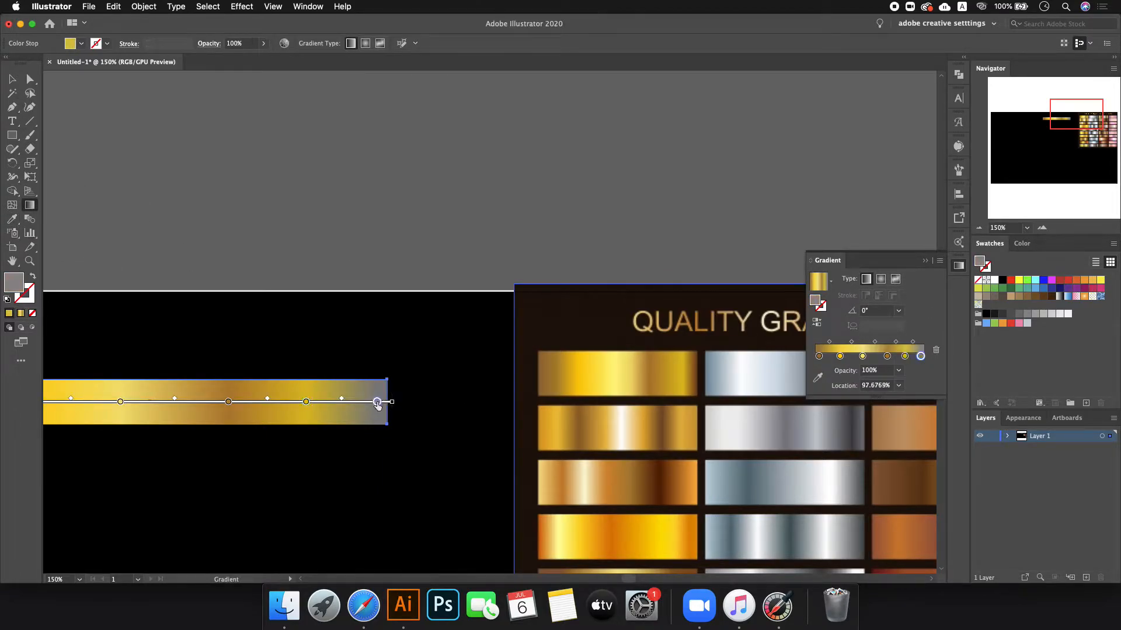
left_click(8, 218)
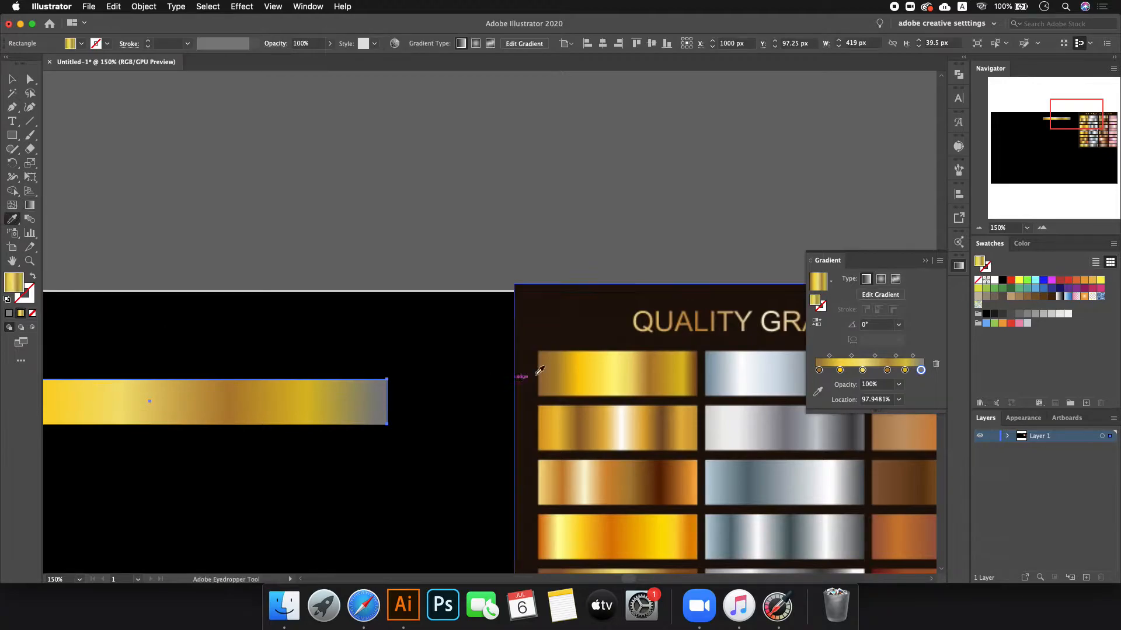
left_click(700, 361)
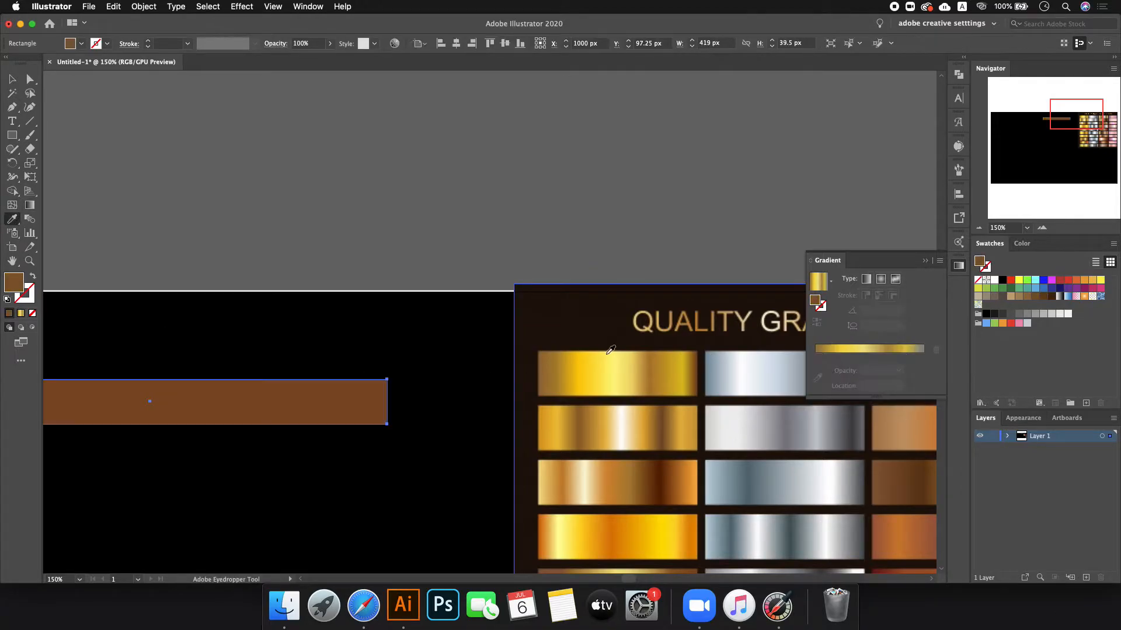
key("super+z")
key("g")
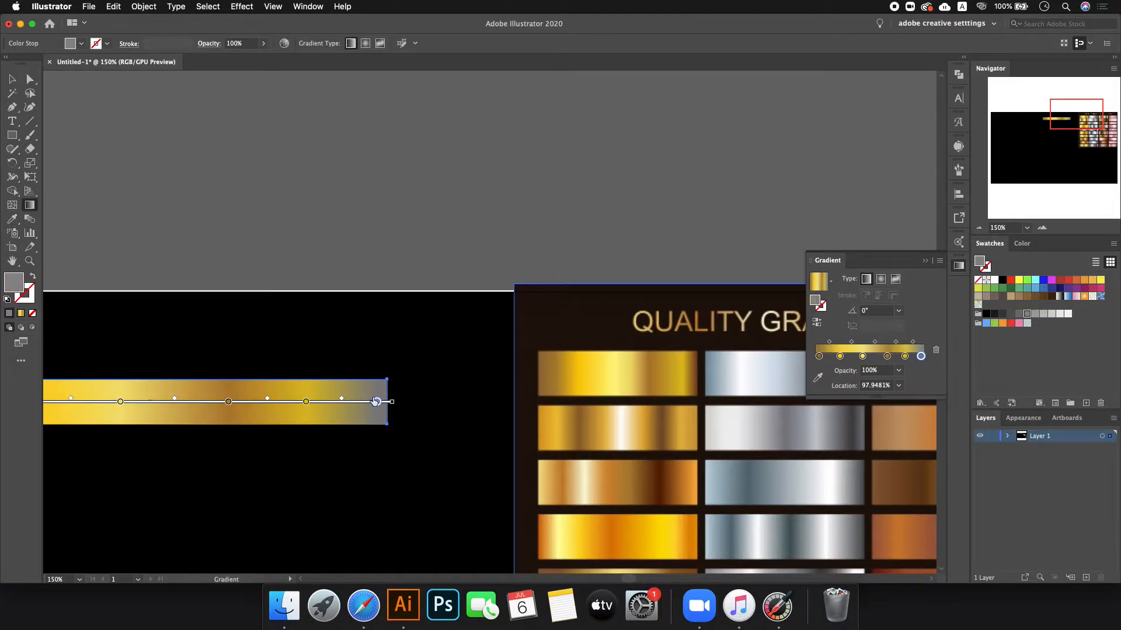
double_click(377, 403)
left_click(234, 488)
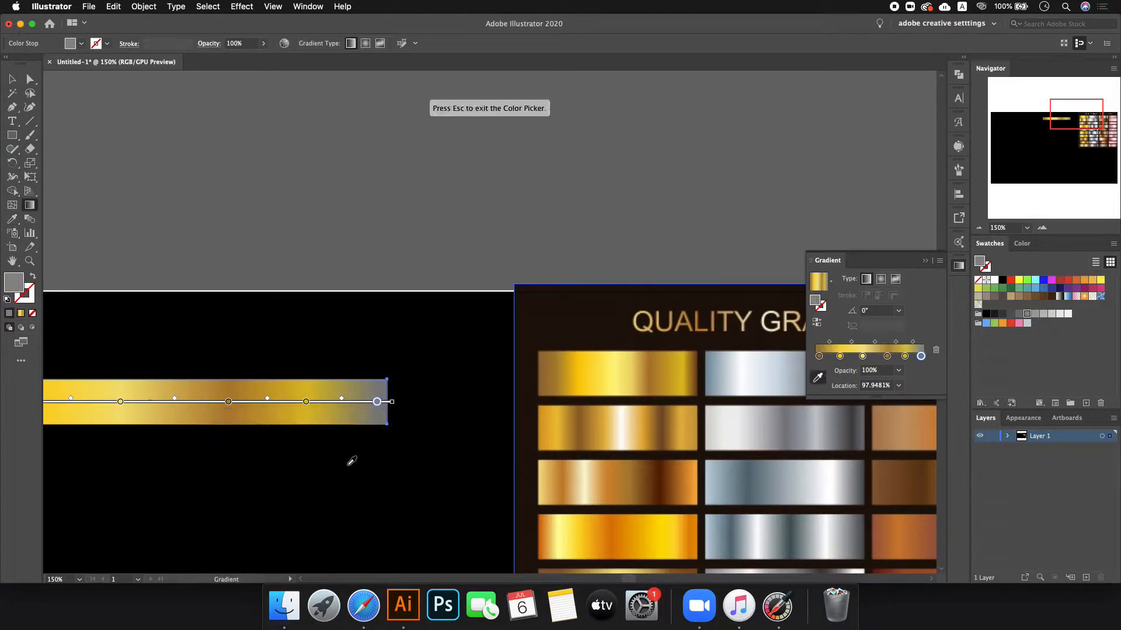
left_click(696, 373)
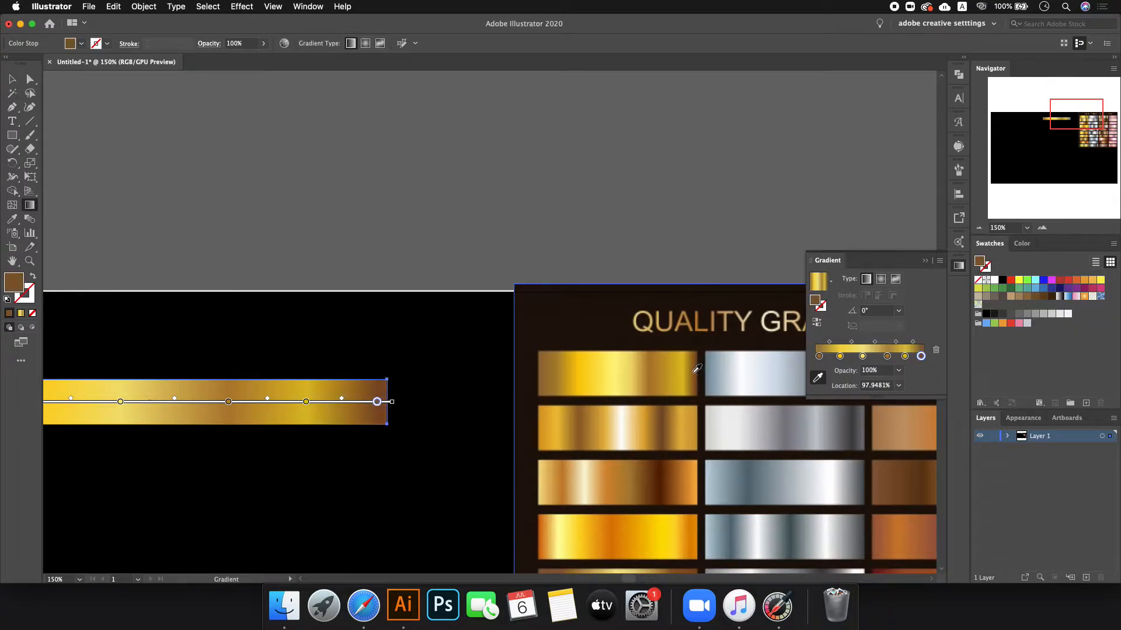
left_click(13, 80)
left_click(457, 247)
- Bring the gold bar in front of the image and shrink it to 143.5 px wide
scroll(458, 248, "down", 4)
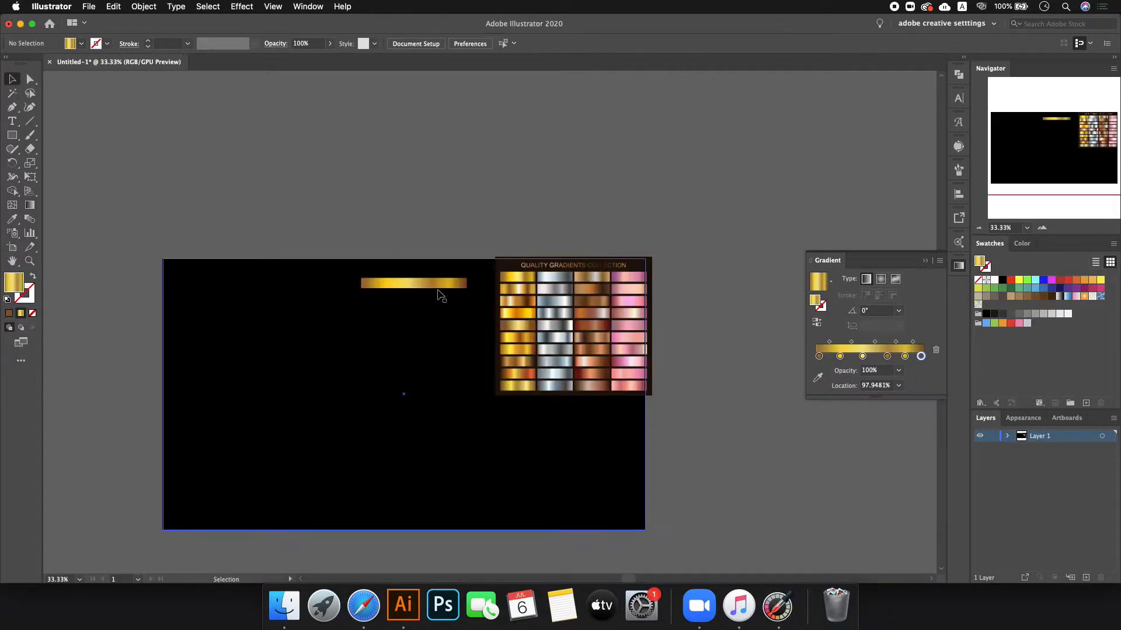
scroll(434, 290, "up", 3)
left_click(437, 278)
left_click_drag(538, 270, 765, 212)
key("super+shift+]")
scroll(718, 225, "up", 4)
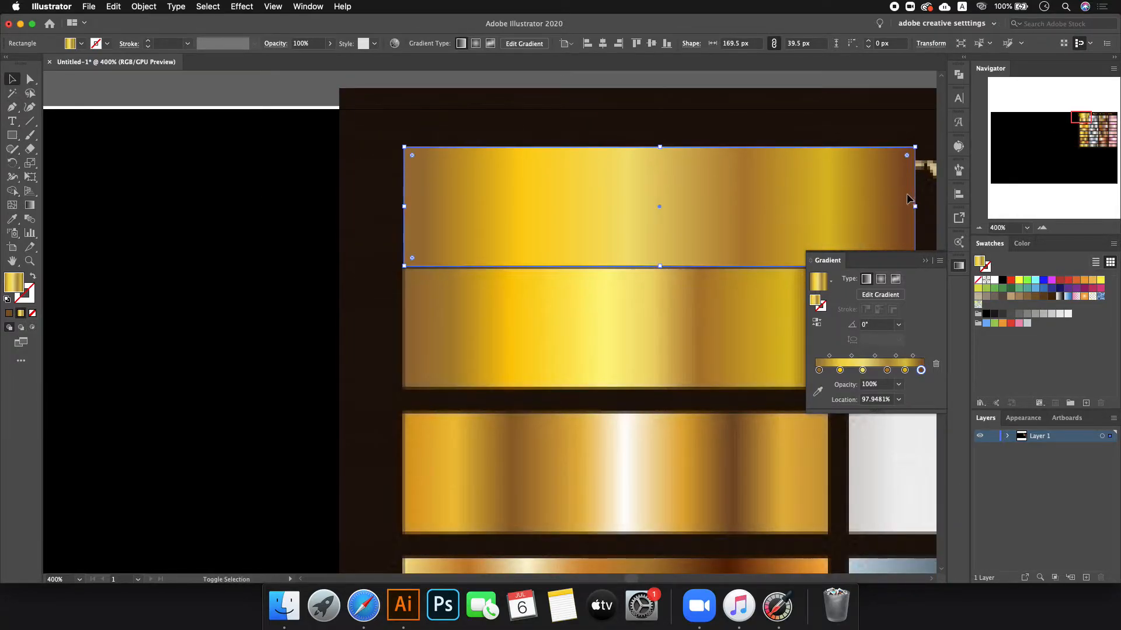
left_click_drag(915, 206, 837, 207)
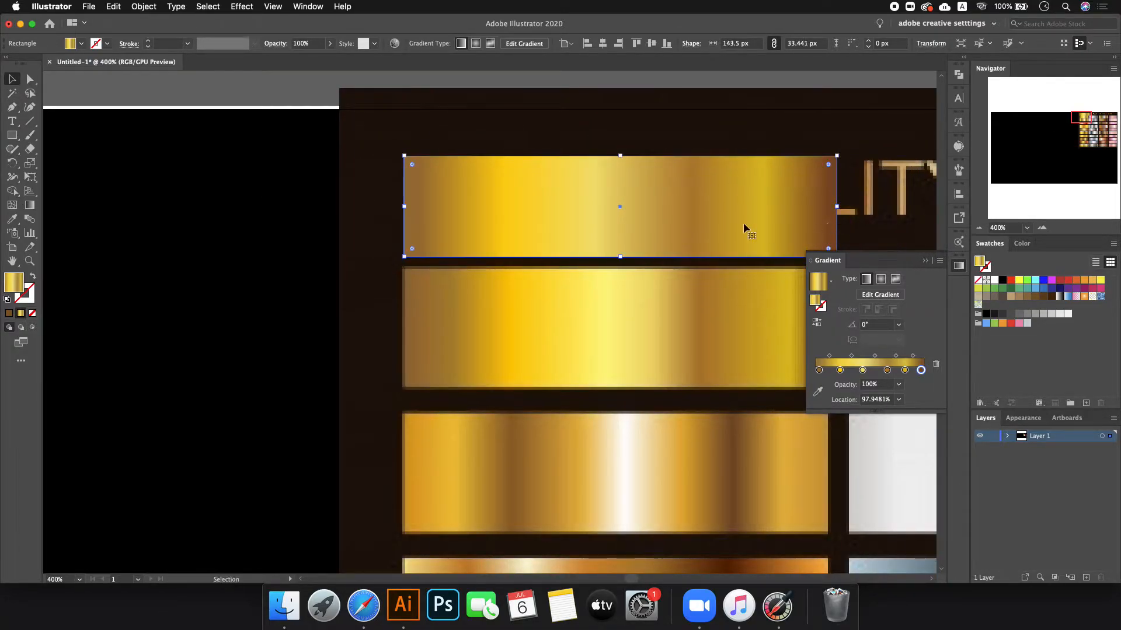
scroll(333, 219, "down", 1)
- Open the colour settings of the 66.5943% gradient stop for sampling, then deselect the bar
left_click(278, 130)
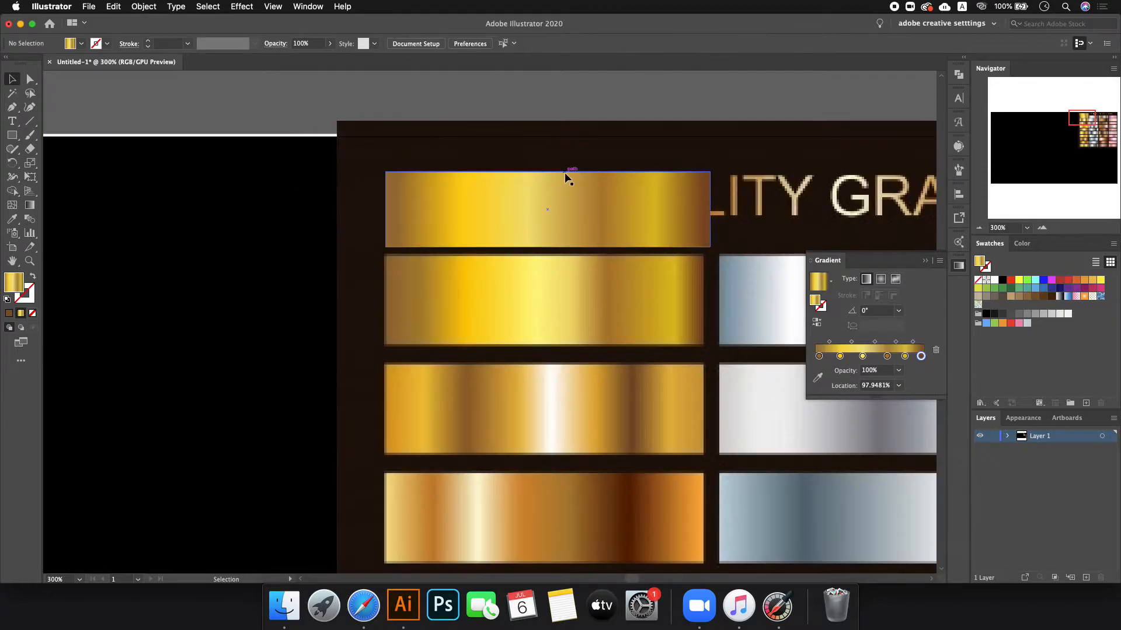
left_click(597, 219)
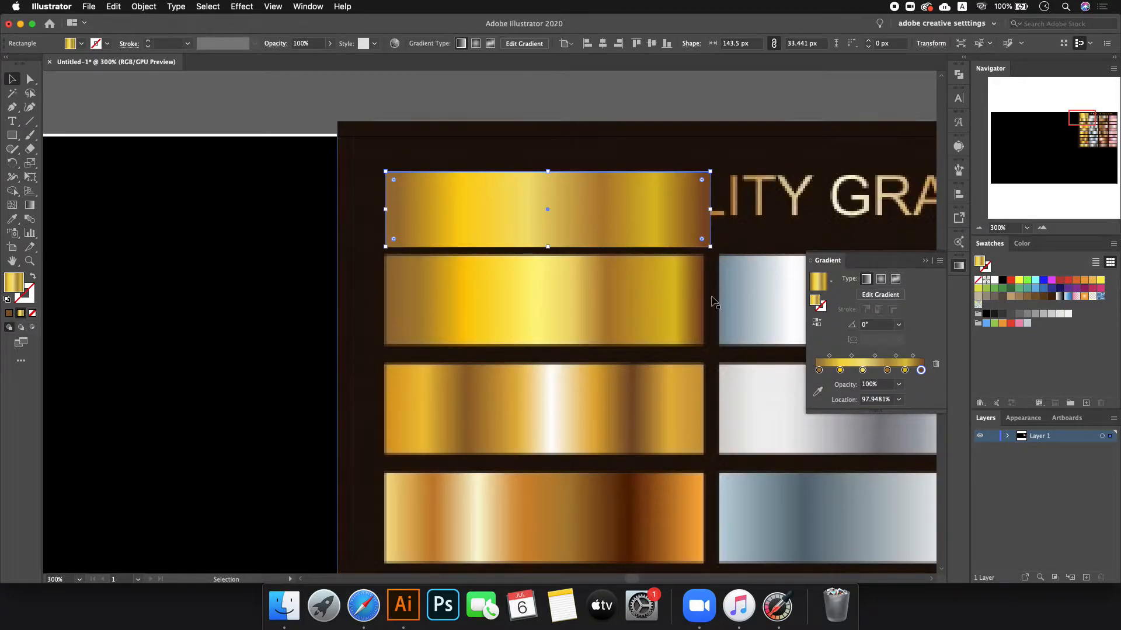
left_click(905, 370)
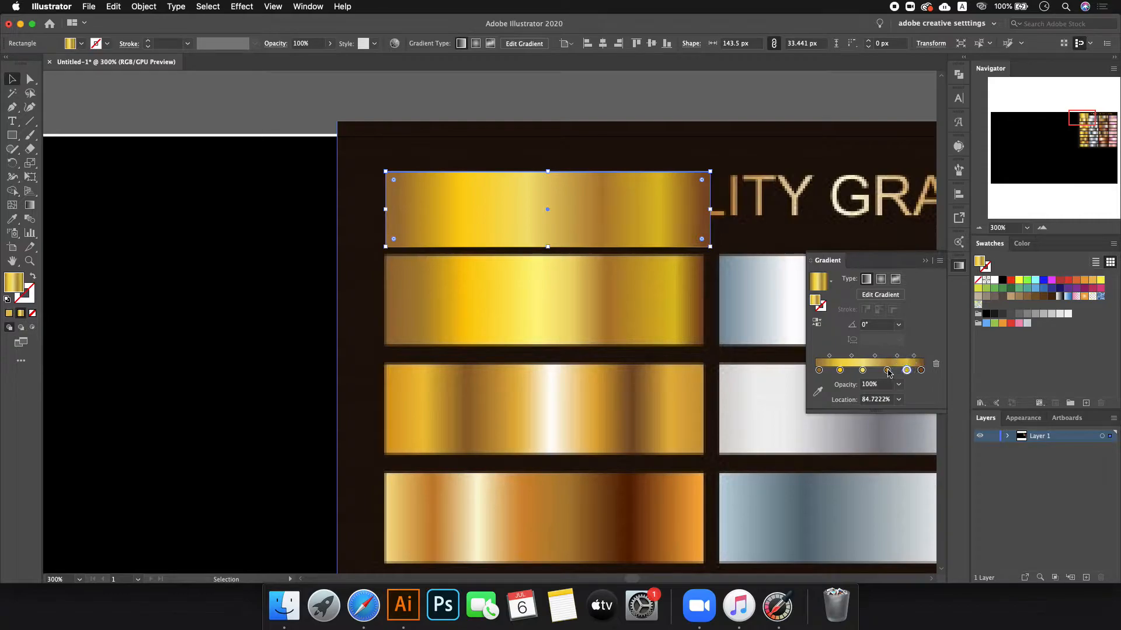
left_click(886, 370)
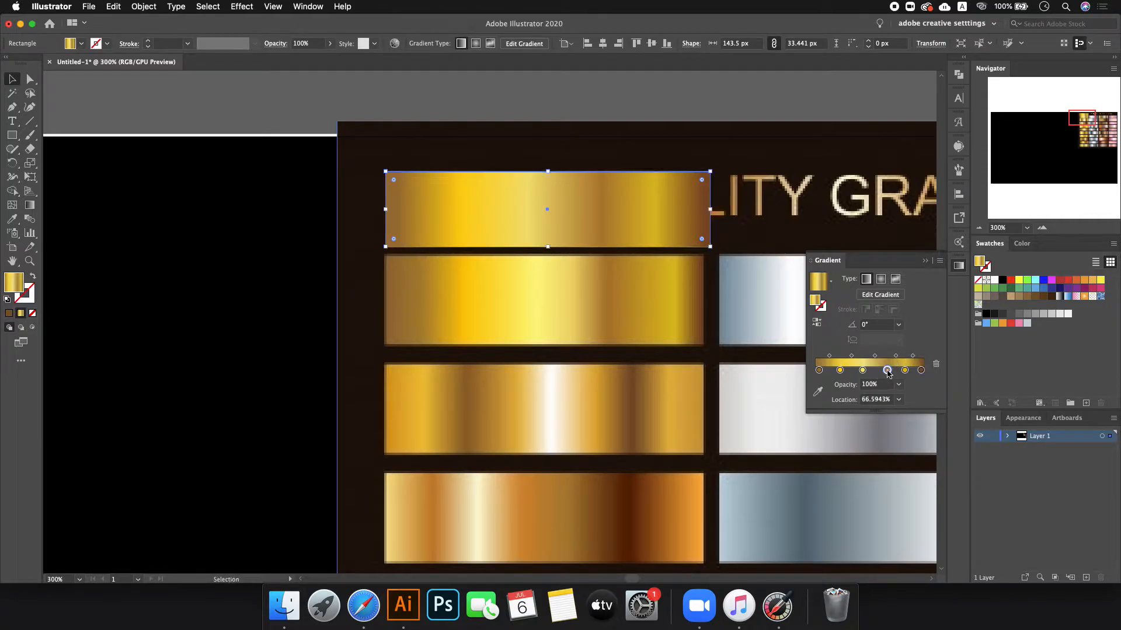
double_click(886, 370)
left_click(773, 451)
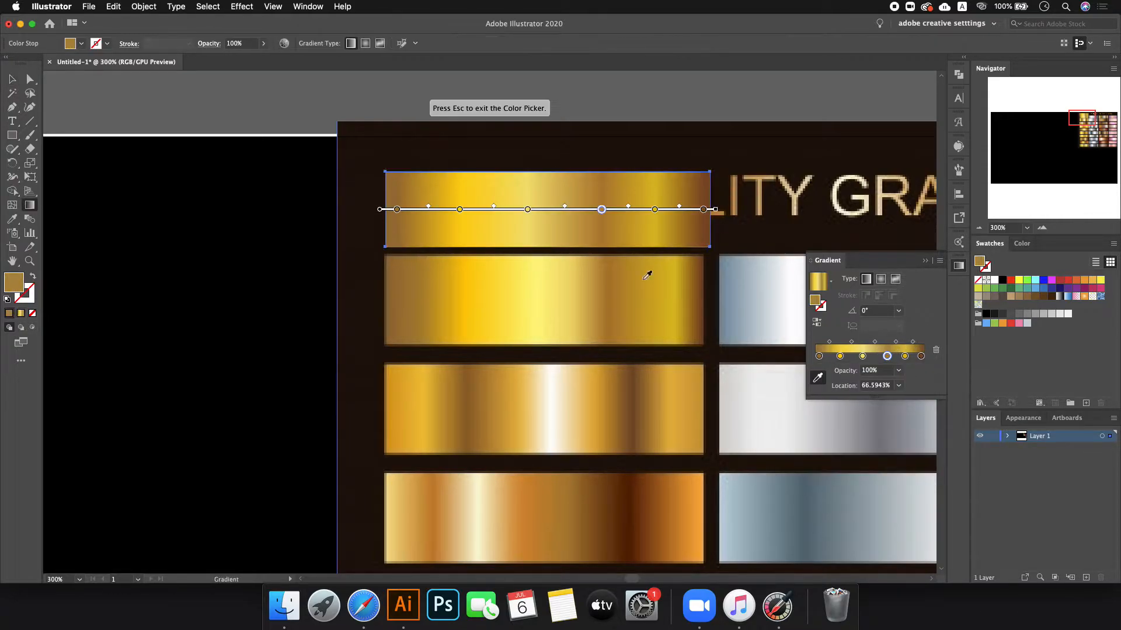
scroll(611, 290, "up", 5)
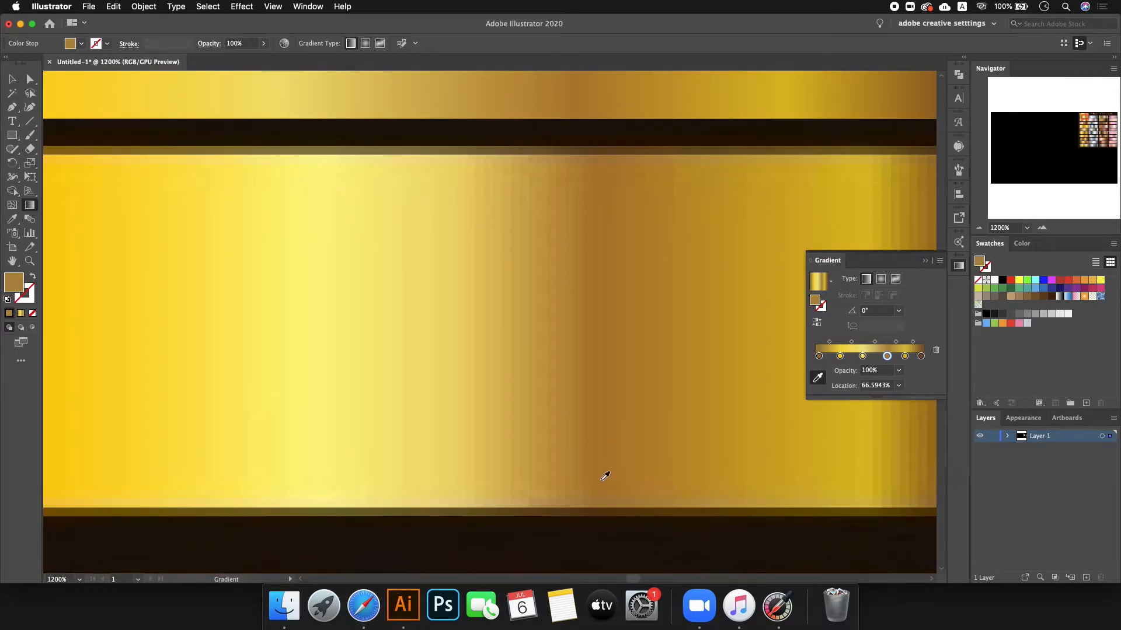
scroll(603, 472, "down", 6)
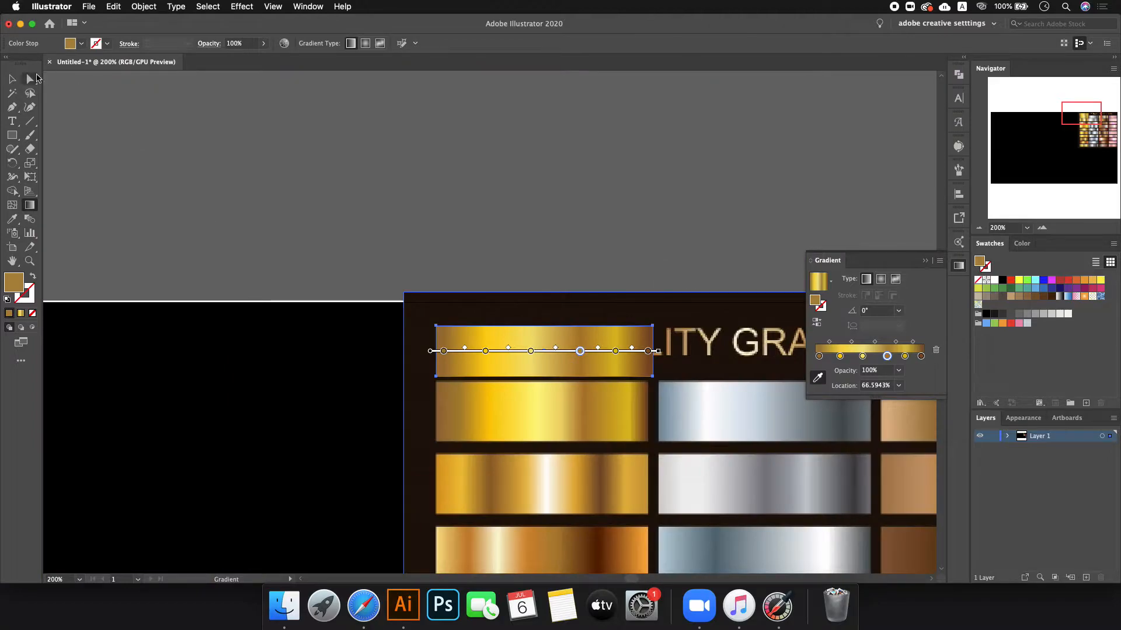
left_click(13, 79)
left_click(528, 199)
scroll(527, 199, "down", 1)
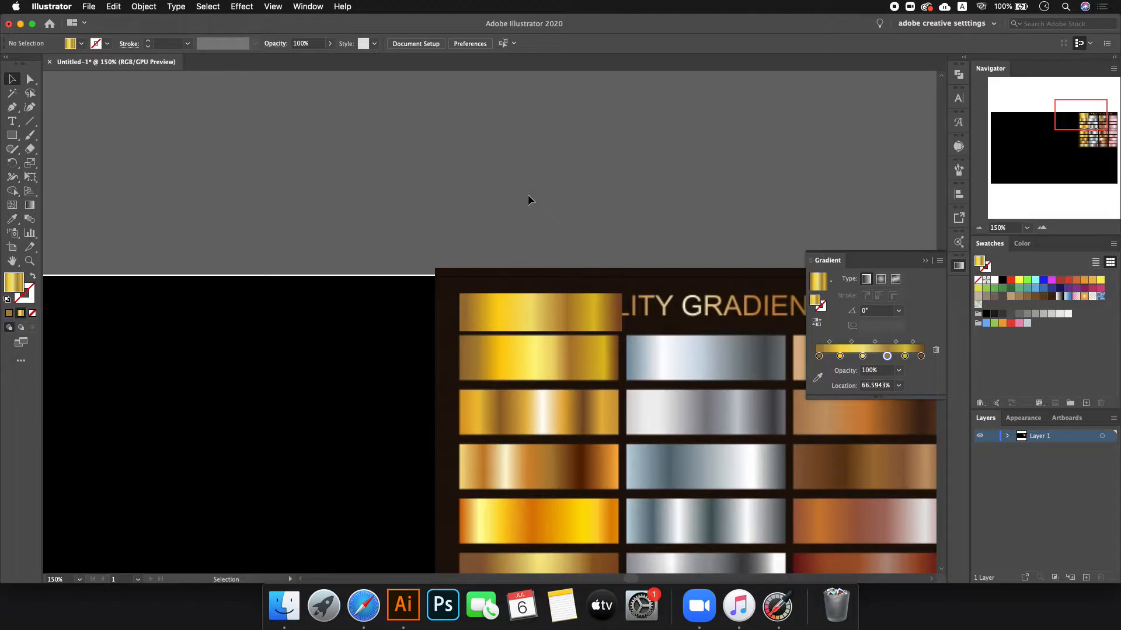
- Drag the 143.5 × 33.441 px gold bar off the image onto the pasteboard above
scroll(528, 201, "down", 2)
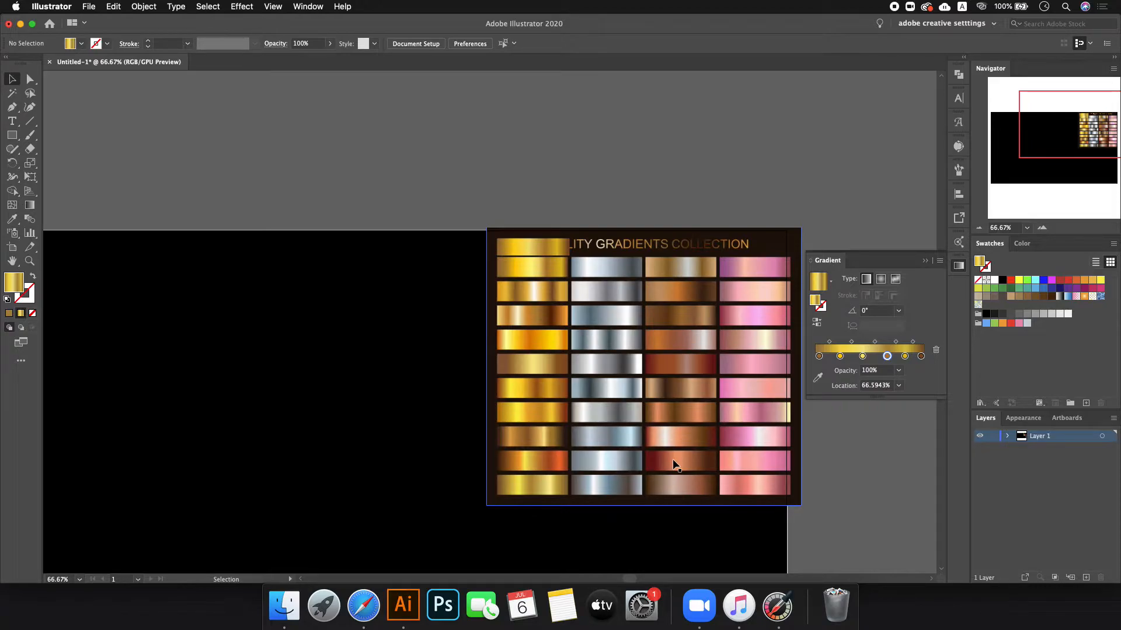
left_click_drag(541, 248, 375, 187)
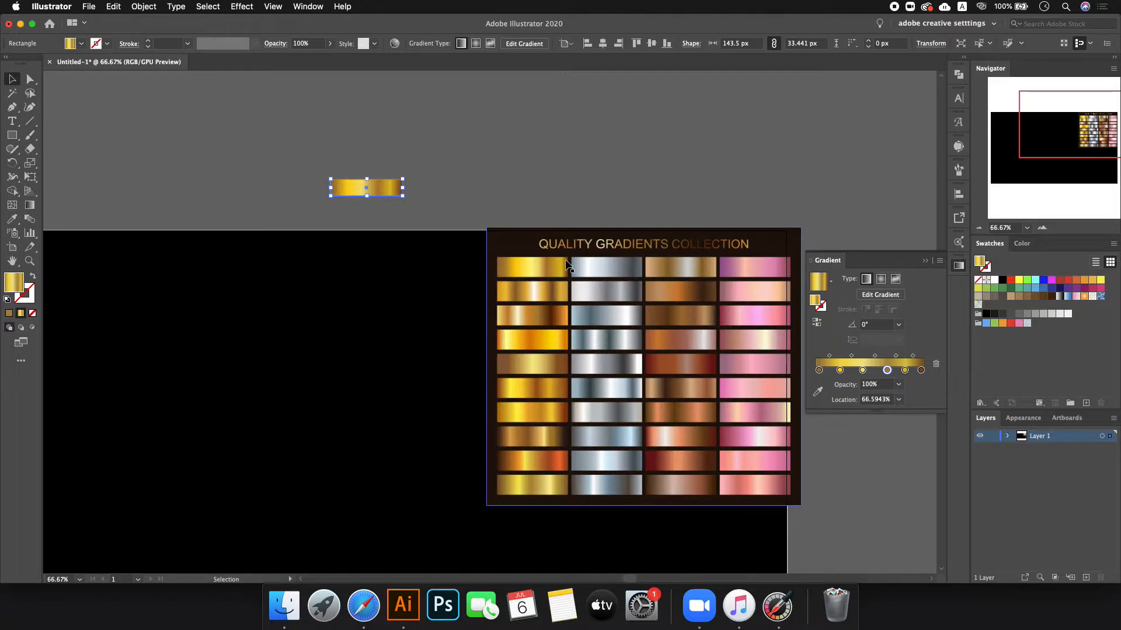
- Try the radial gradient set's 123rf page, close the failed tab, and preview VectorStock's metallic set
left_click(363, 606)
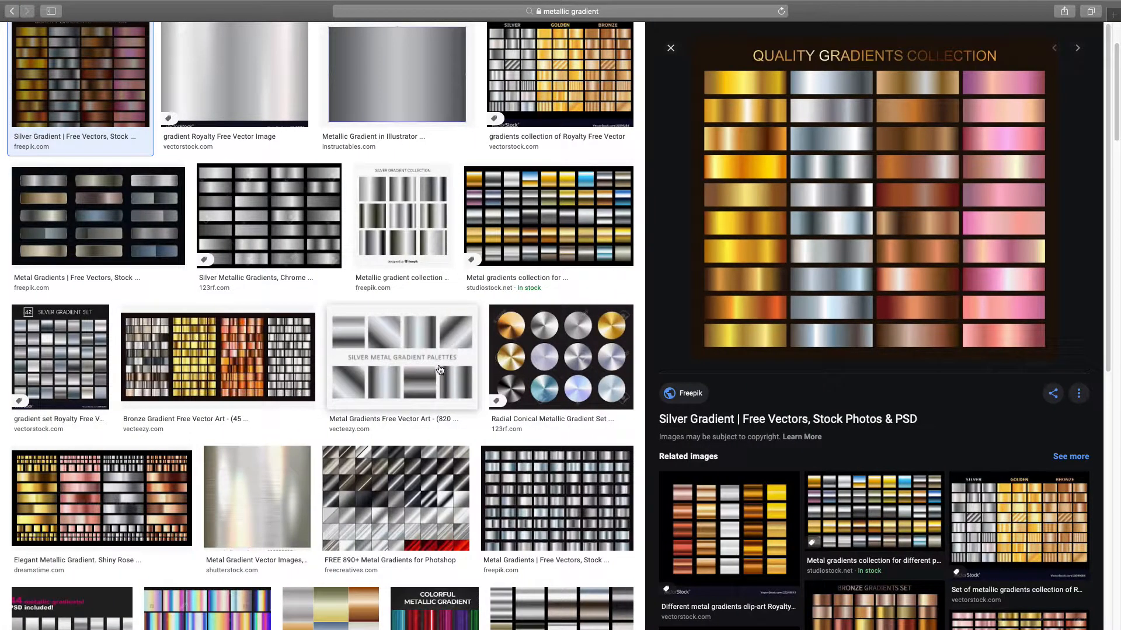
scroll(440, 370, "up", 2)
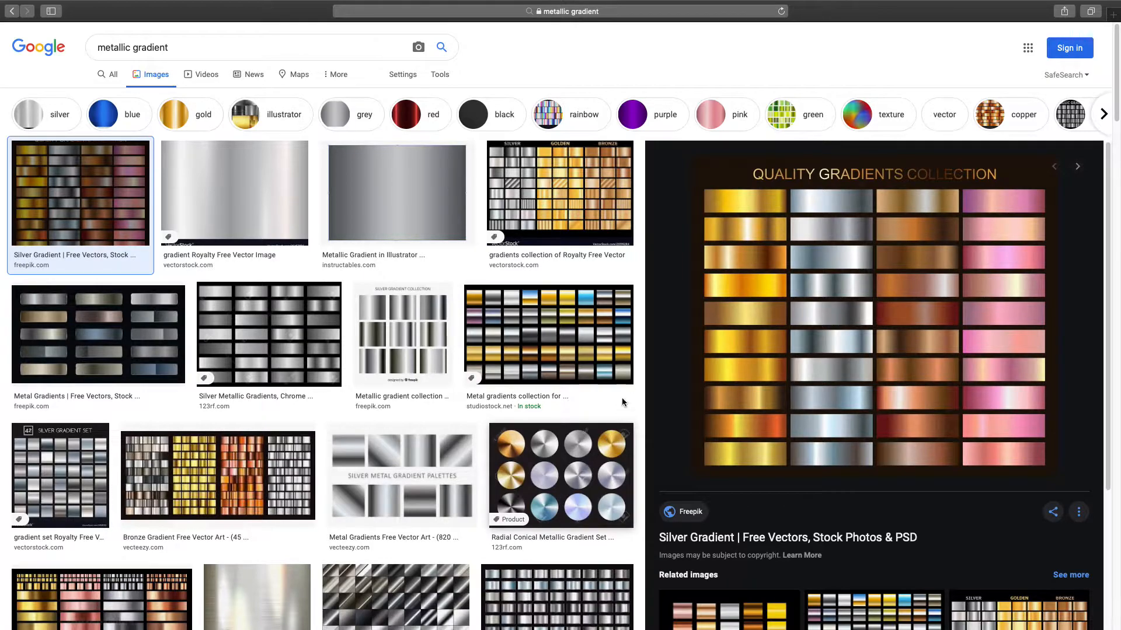
left_click(557, 442)
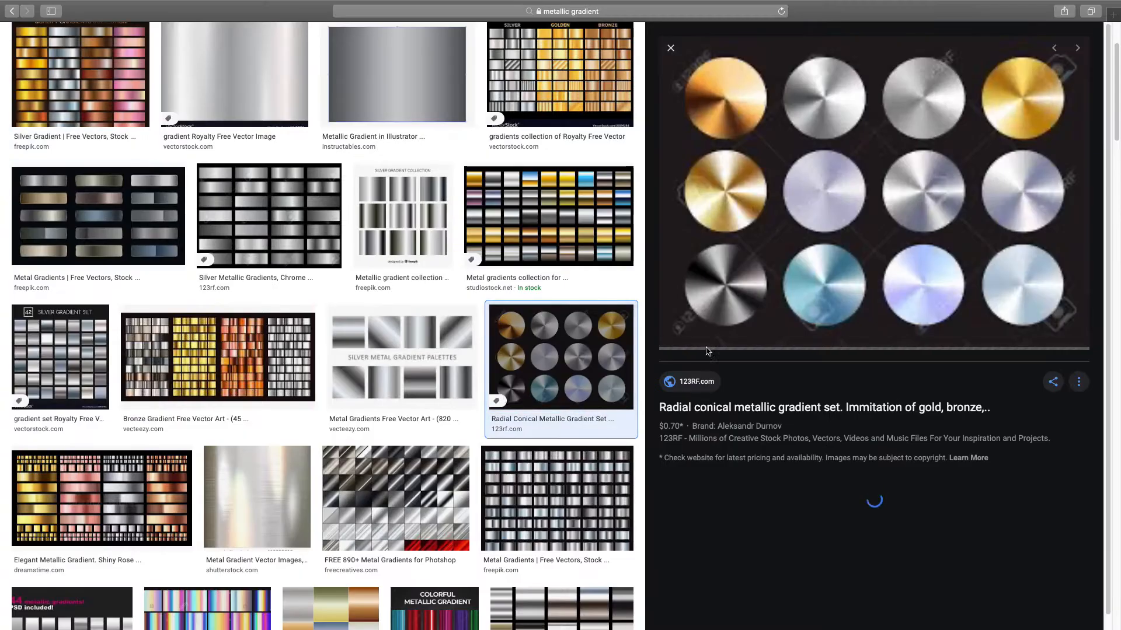
left_click(837, 408)
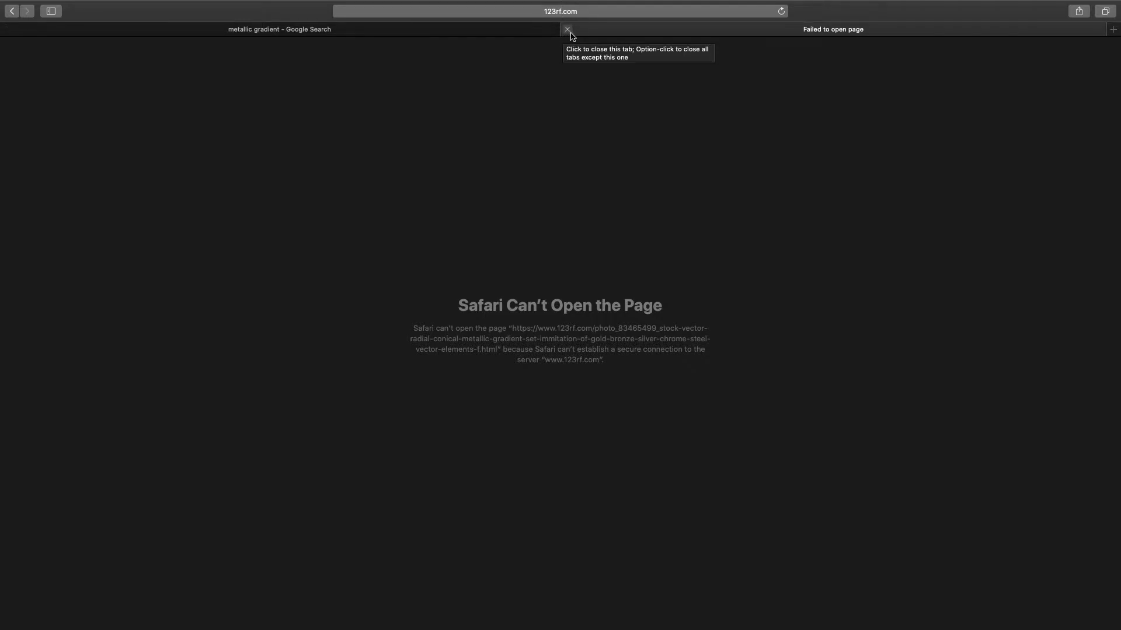
left_click(569, 32)
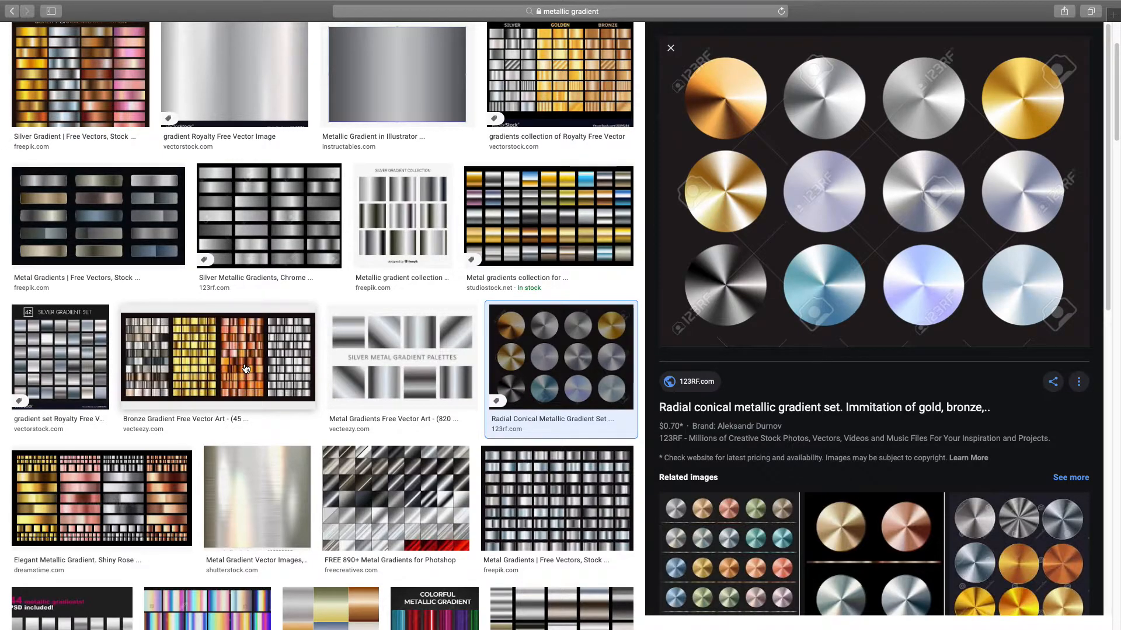
left_click(610, 88)
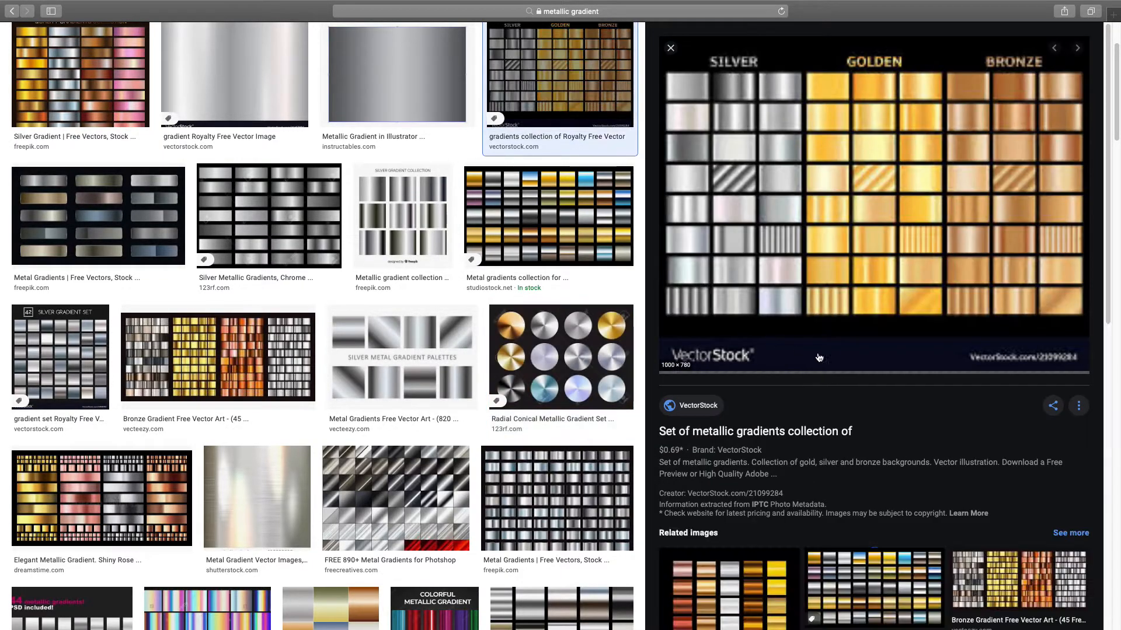
- Open VectorStock's 'Set of metallic gradients collection' page in a new tab, then go to the desktop
left_click(731, 432)
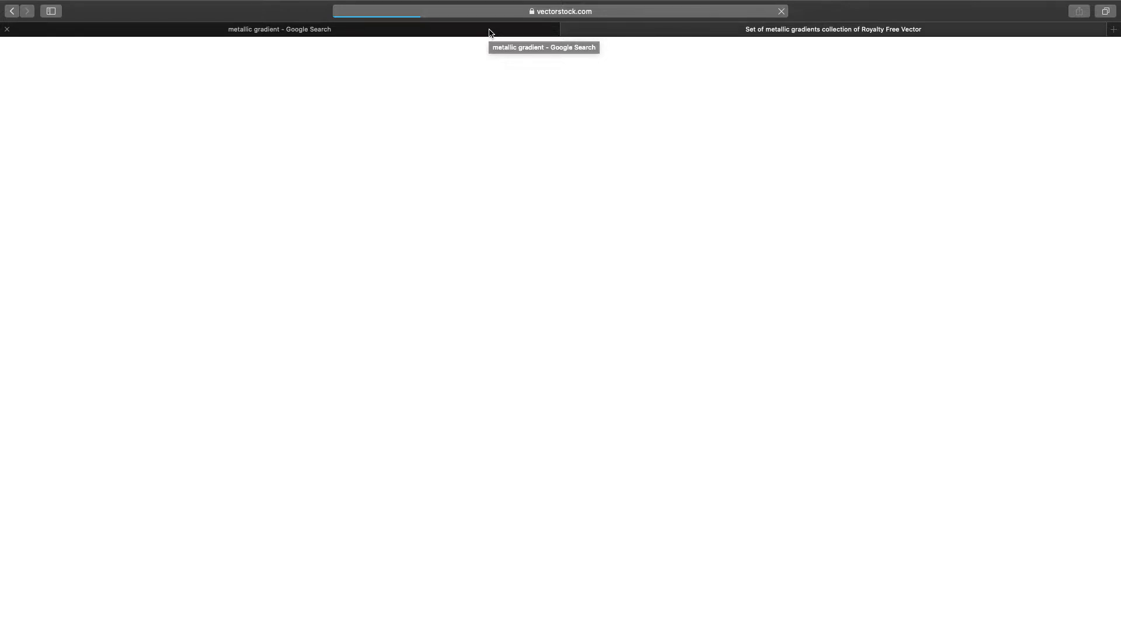
mouse_move(853, 1)
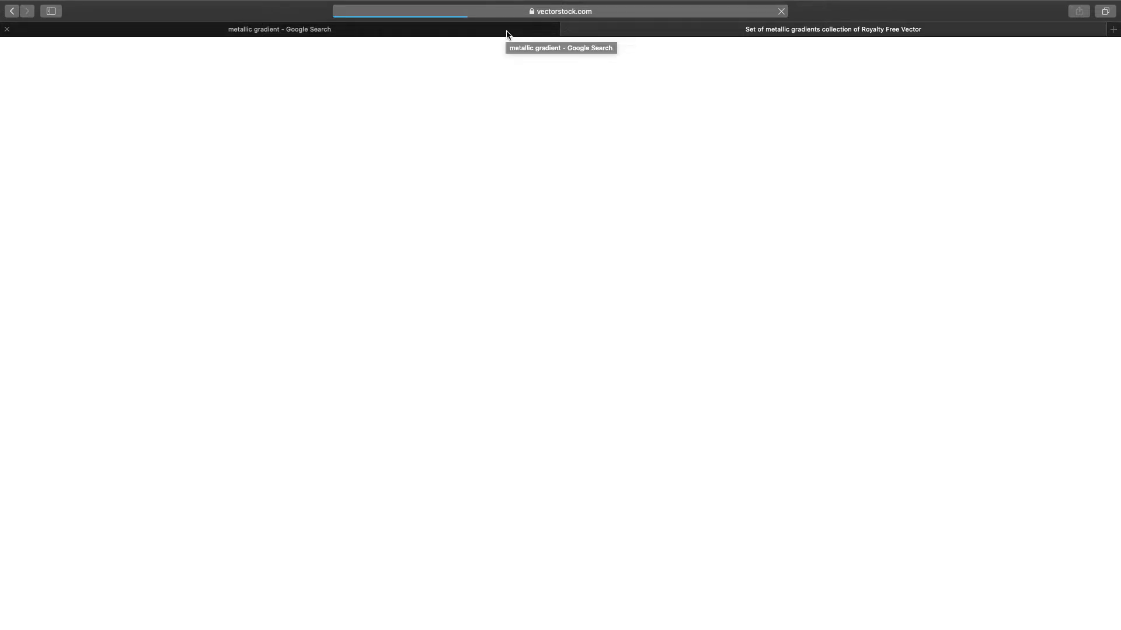
left_click(439, 621)
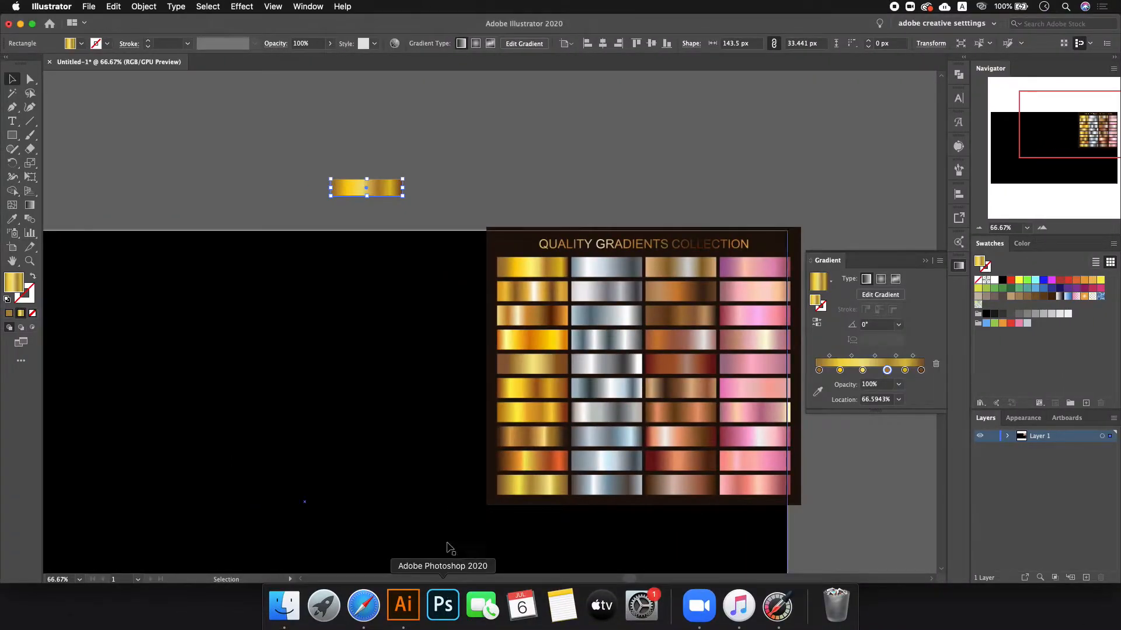
- Move the gold gradient bar onto the black artboard and delete one of its gradient stops
left_click(386, 193)
left_click_drag(386, 195, 351, 363)
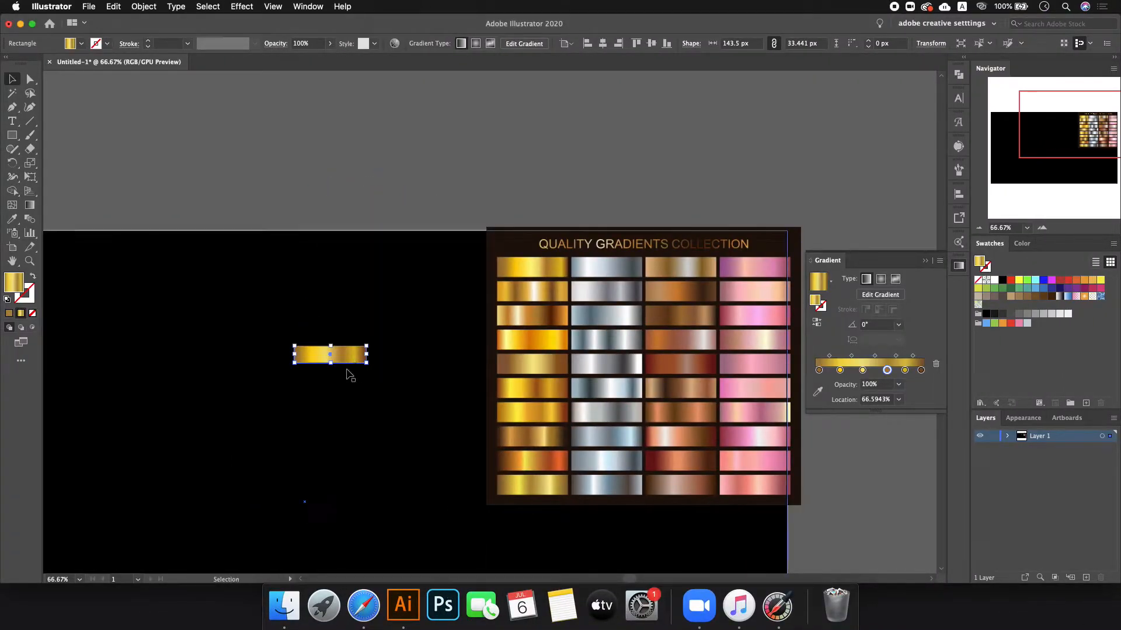
scroll(324, 374, "up", 3)
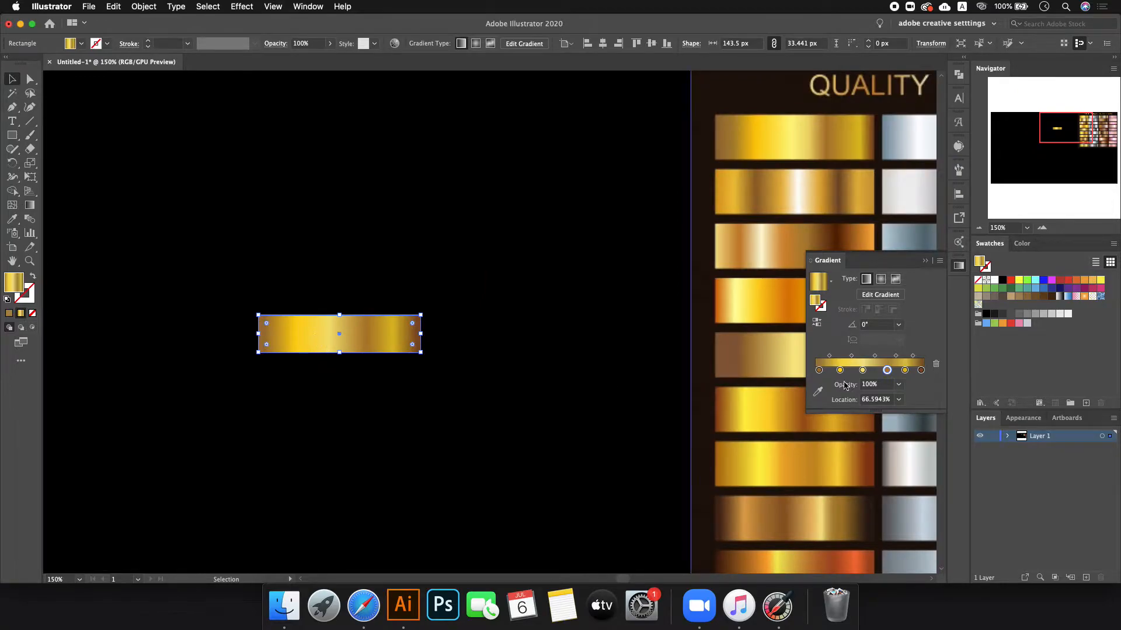
double_click(820, 370)
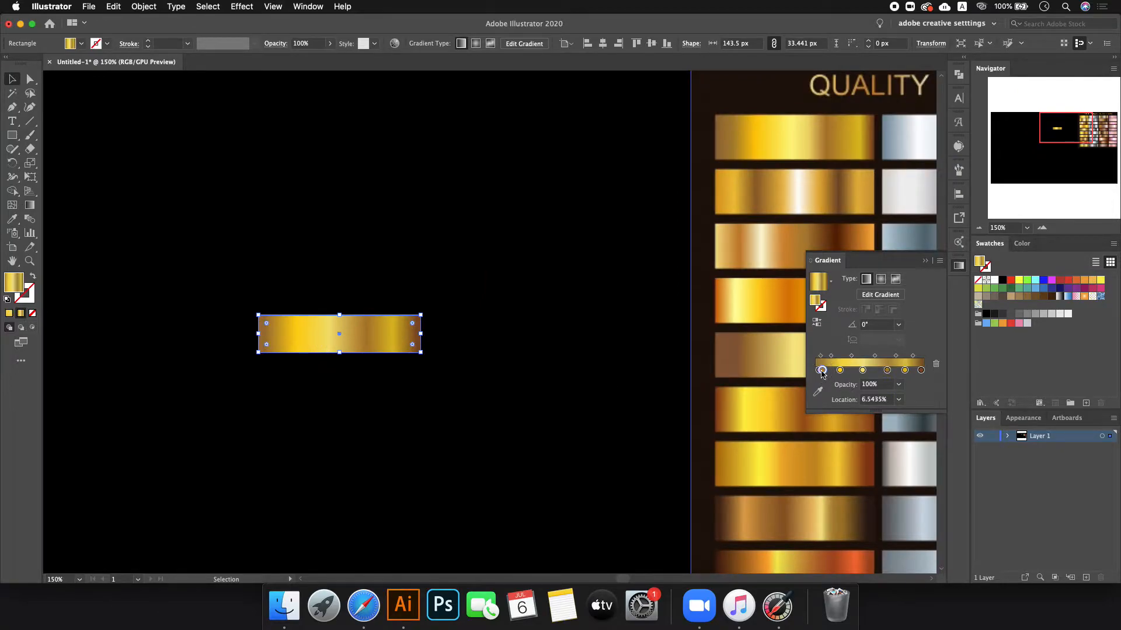
left_click(1070, 284)
left_click(936, 365)
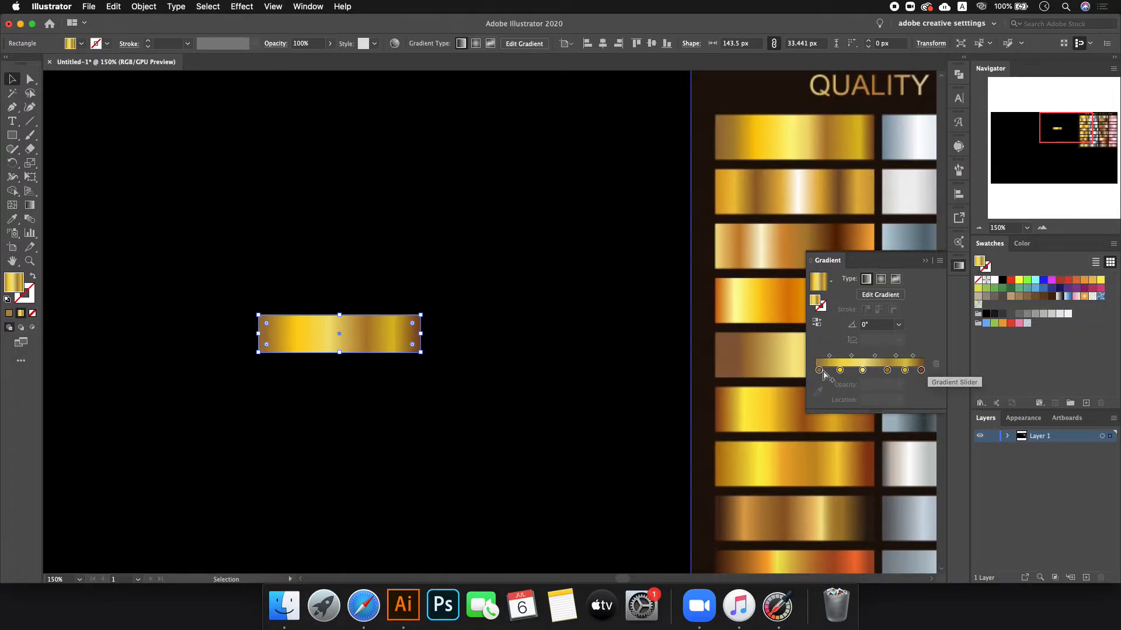
- Recolour the leftmost gradient stop red and the second stop pink
left_click(819, 371)
double_click(820, 370)
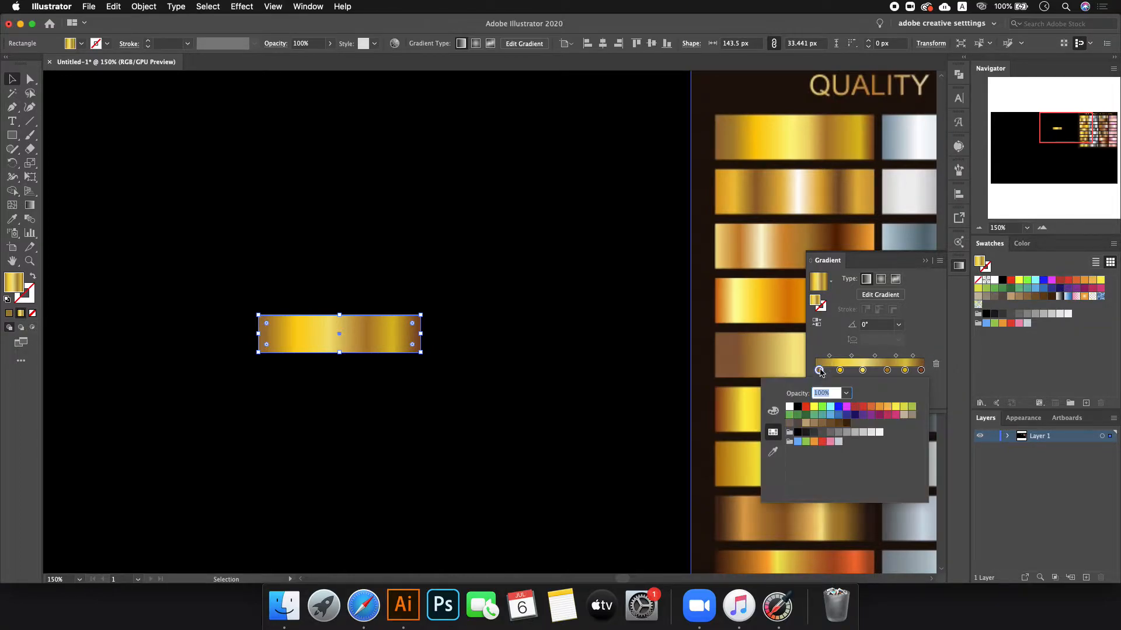
left_click(862, 407)
left_click(840, 370)
double_click(839, 370)
left_click(823, 442)
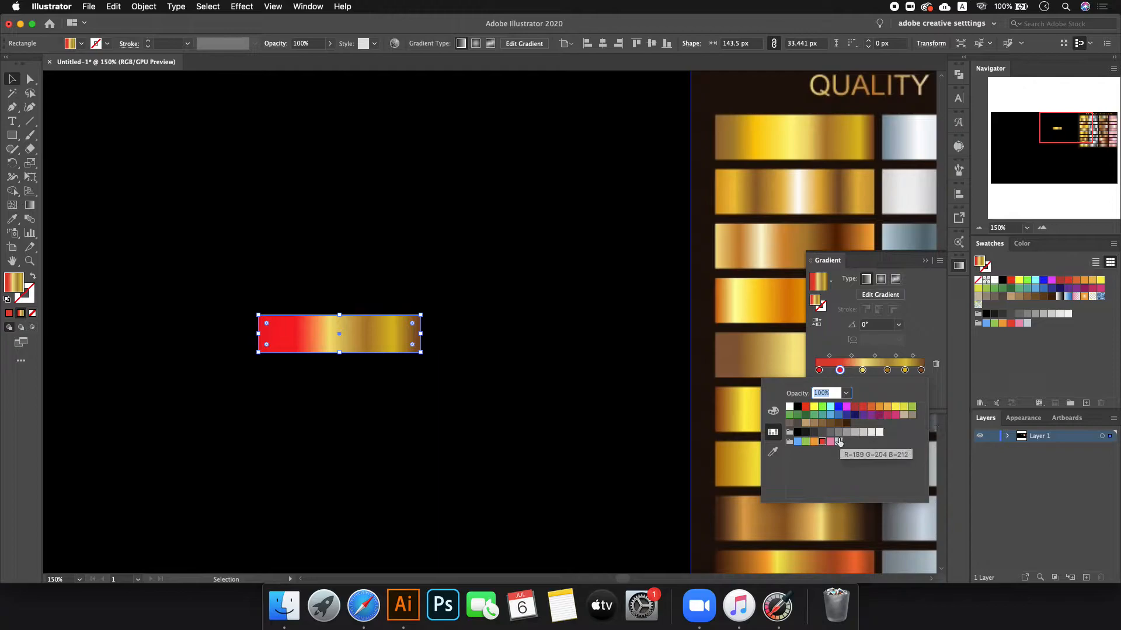
left_click(830, 442)
- Make the third stop red and the fourth stop pink with a lowered green value
left_click(862, 370)
double_click(862, 370)
left_click(863, 407)
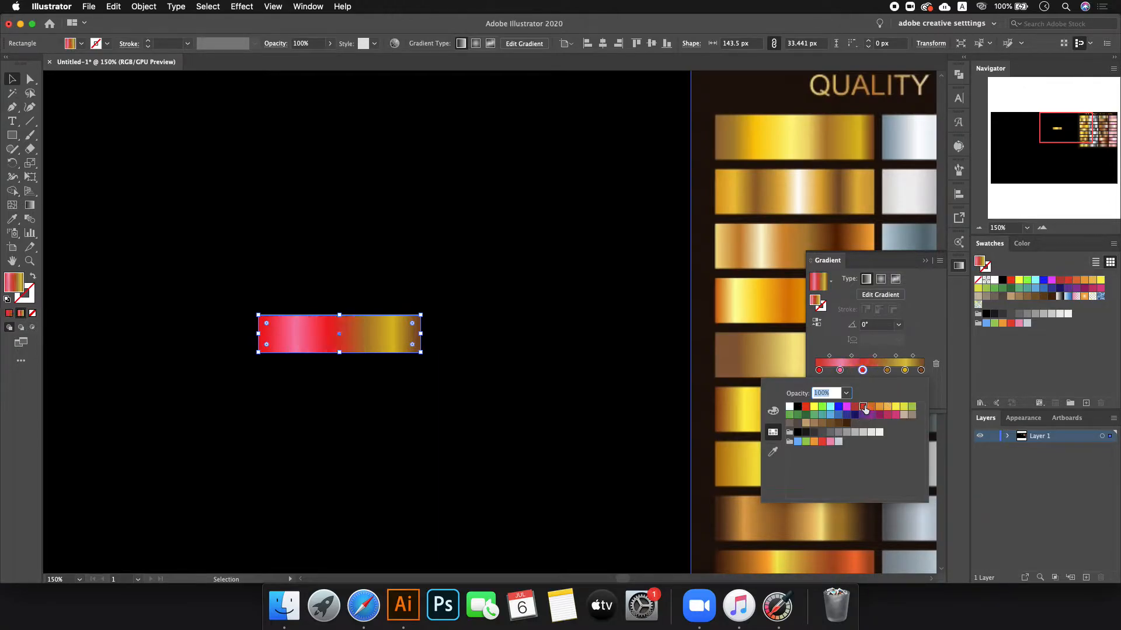
left_click(886, 370)
double_click(886, 370)
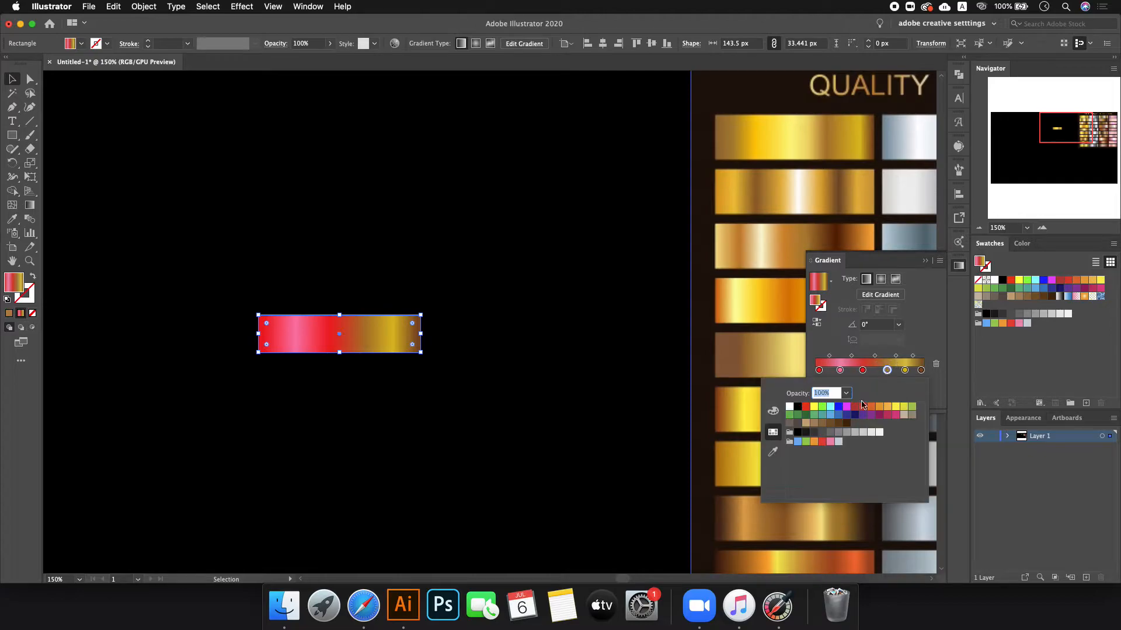
left_click(830, 442)
left_click(773, 411)
left_click(844, 433)
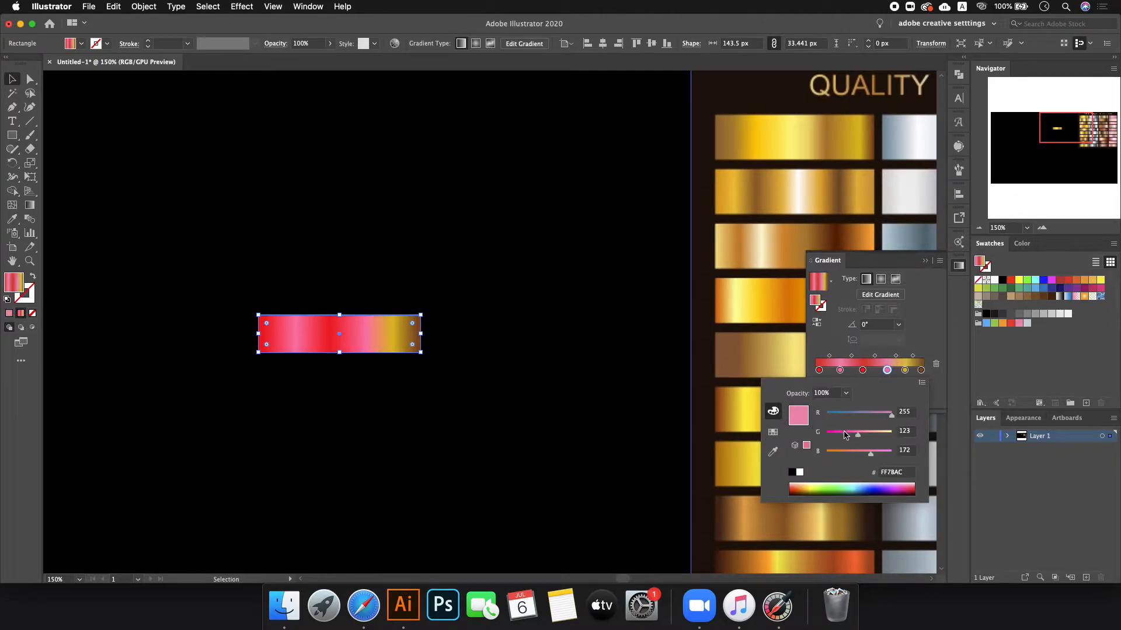
- Set the fifth gradient stop to dark red and fine-tune its red value
left_click(905, 371)
double_click(904, 370)
left_click(773, 432)
left_click(863, 414)
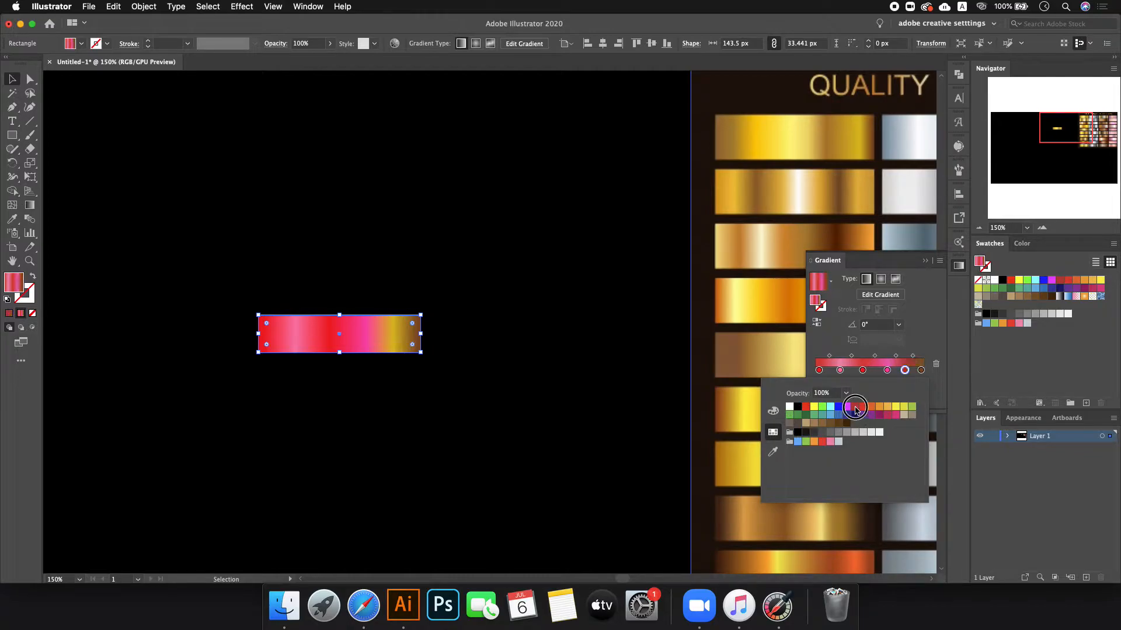
left_click(773, 411)
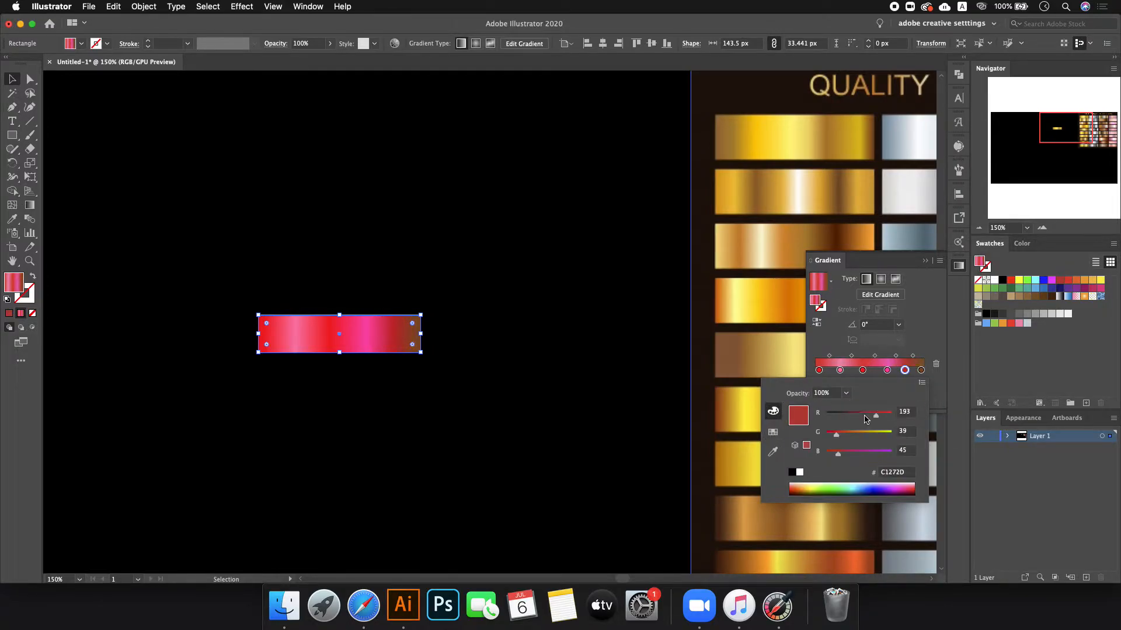
left_click_drag(876, 414, 837, 454)
- Make the last gradient stop a paler pink, #FF92CD
left_click(920, 370)
double_click(920, 370)
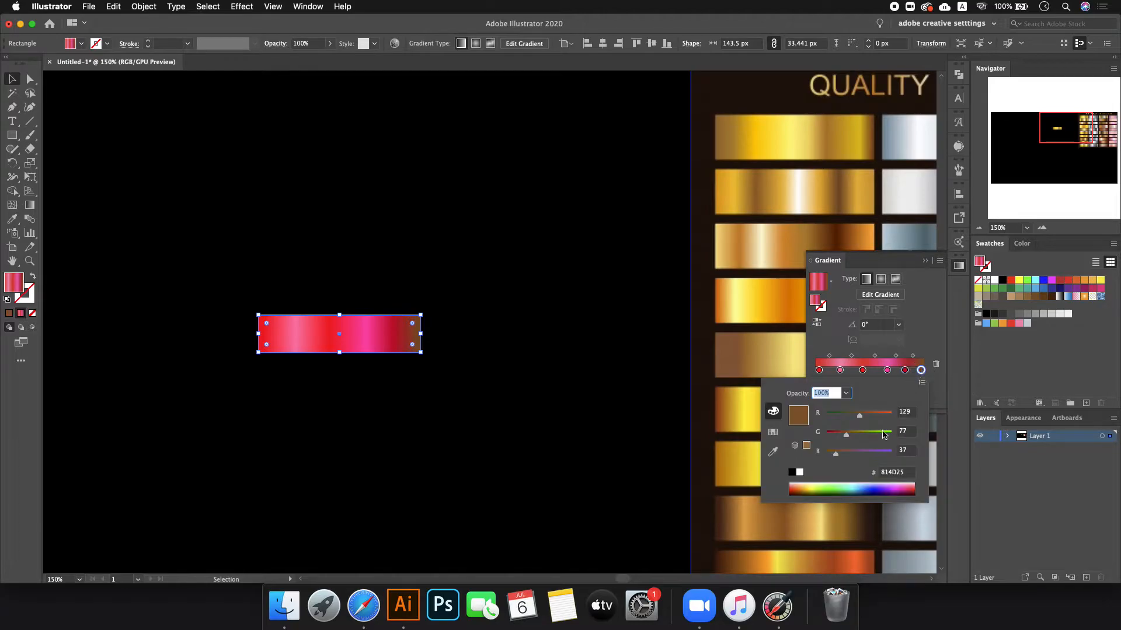
left_click(773, 432)
left_click(829, 441)
left_click(773, 410)
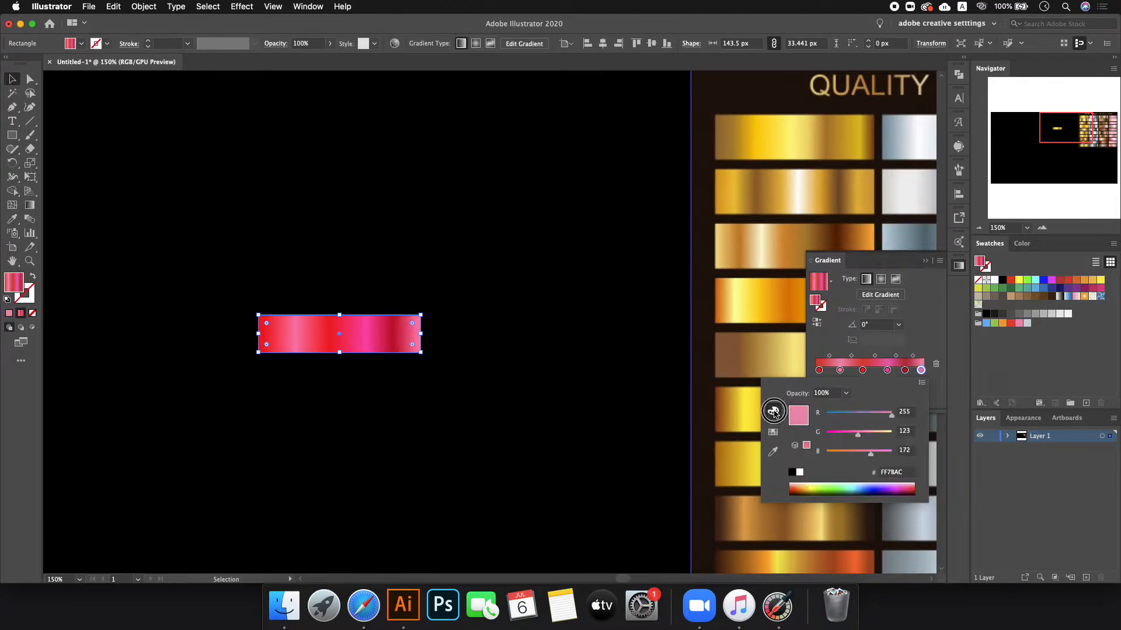
left_click(864, 434)
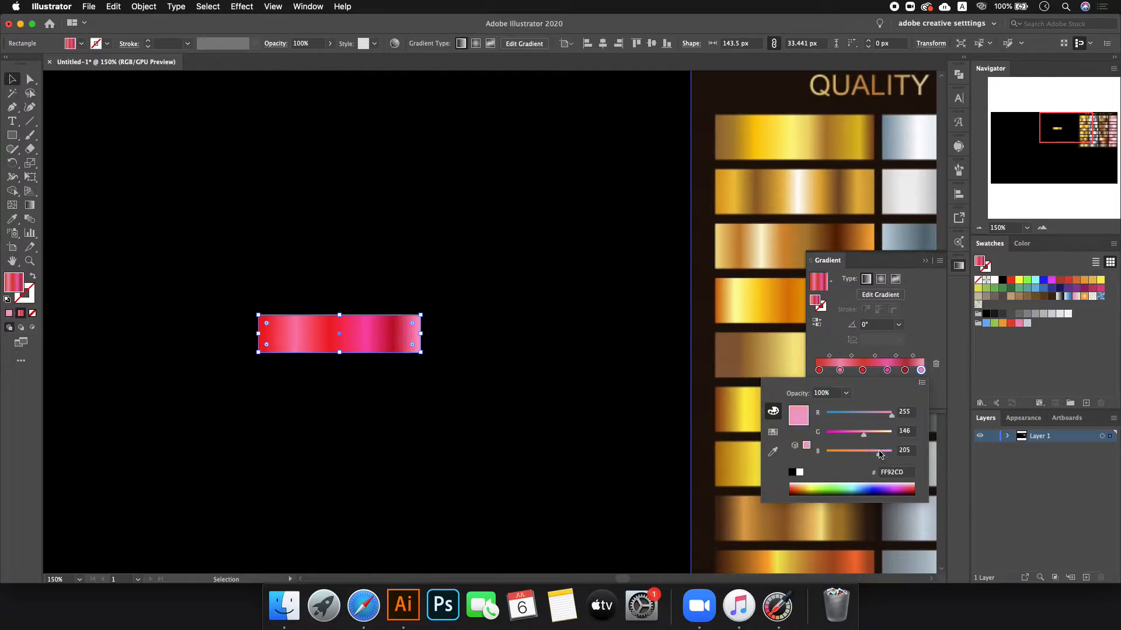
left_click(573, 380)
- Drag the red-pink bar over the top of the pink gradient column in the collection image
left_click(572, 379)
scroll(387, 418, "down", 4)
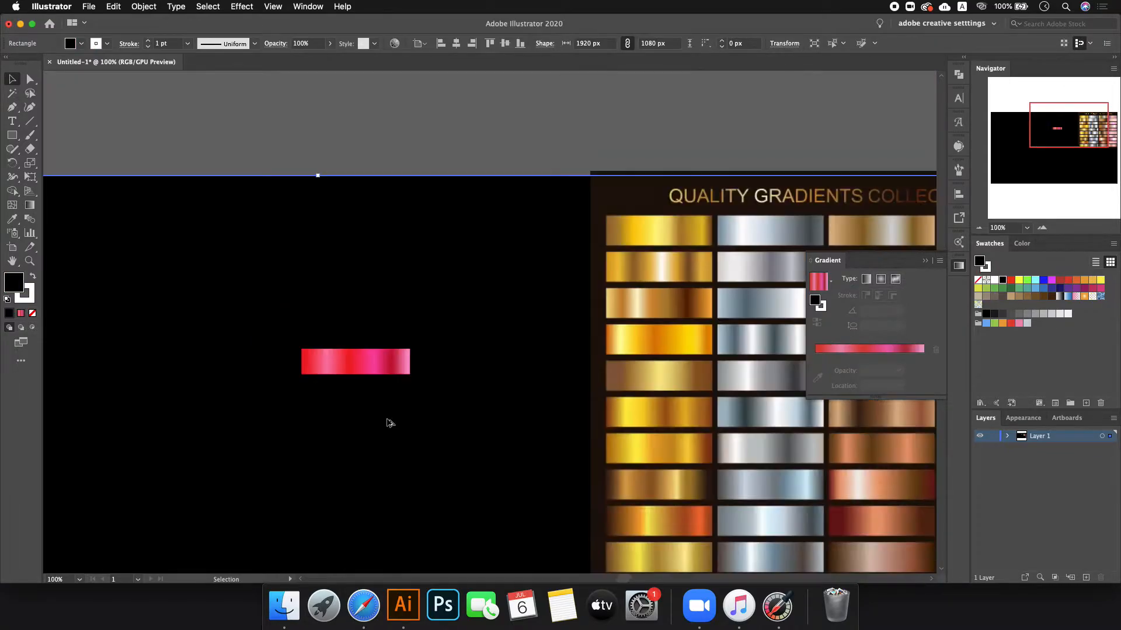
left_click_drag(376, 401, 593, 349)
scroll(605, 351, "up", 6)
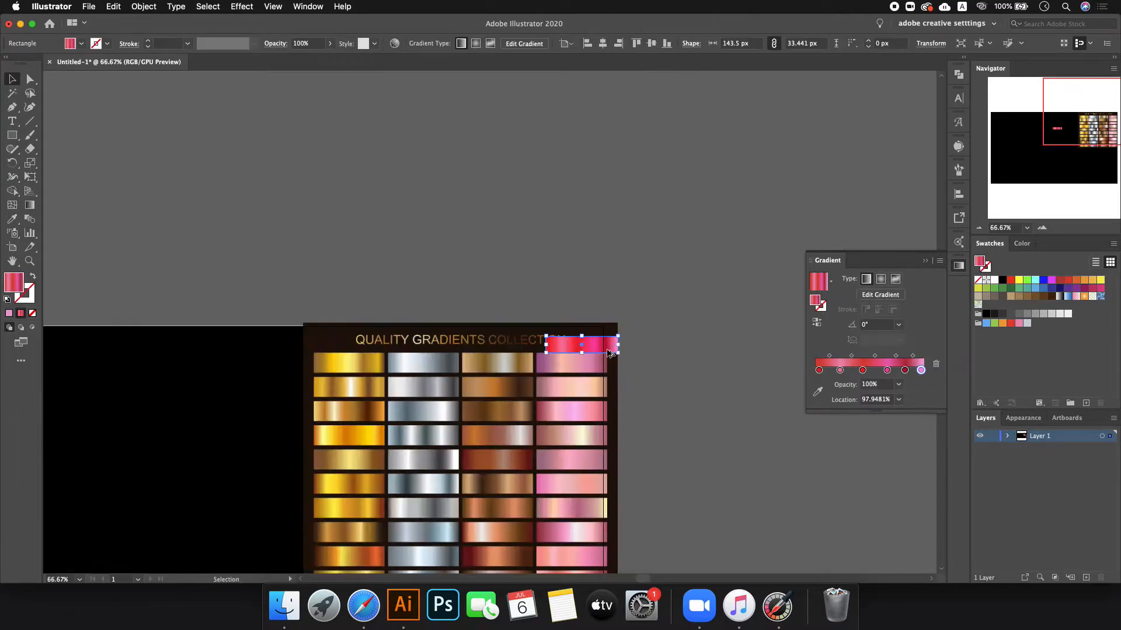
scroll(535, 363, "down", 3)
- Drag the red-pink bar off the reference image onto the empty pasteboard on its right
scroll(528, 422, "down", 3)
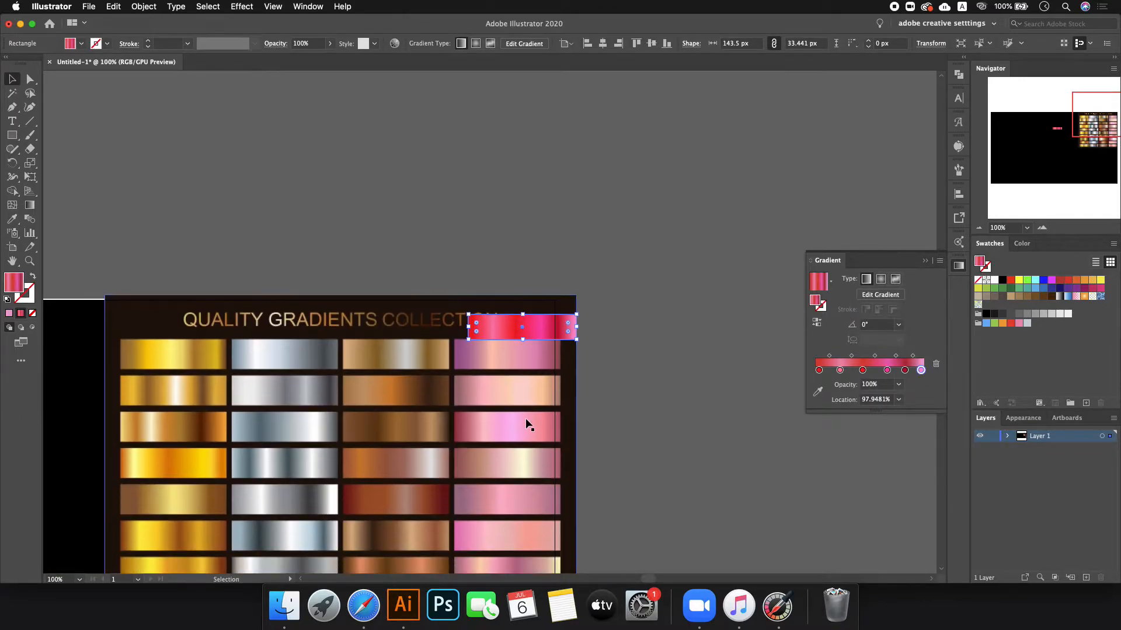
left_click(583, 237)
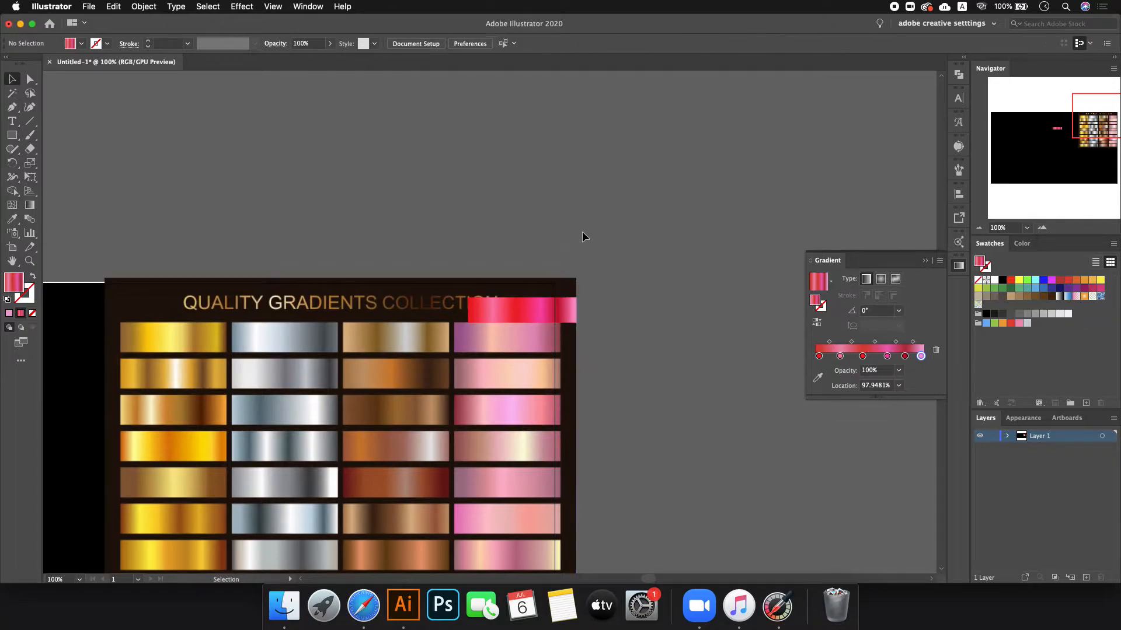
left_click_drag(542, 307, 531, 303)
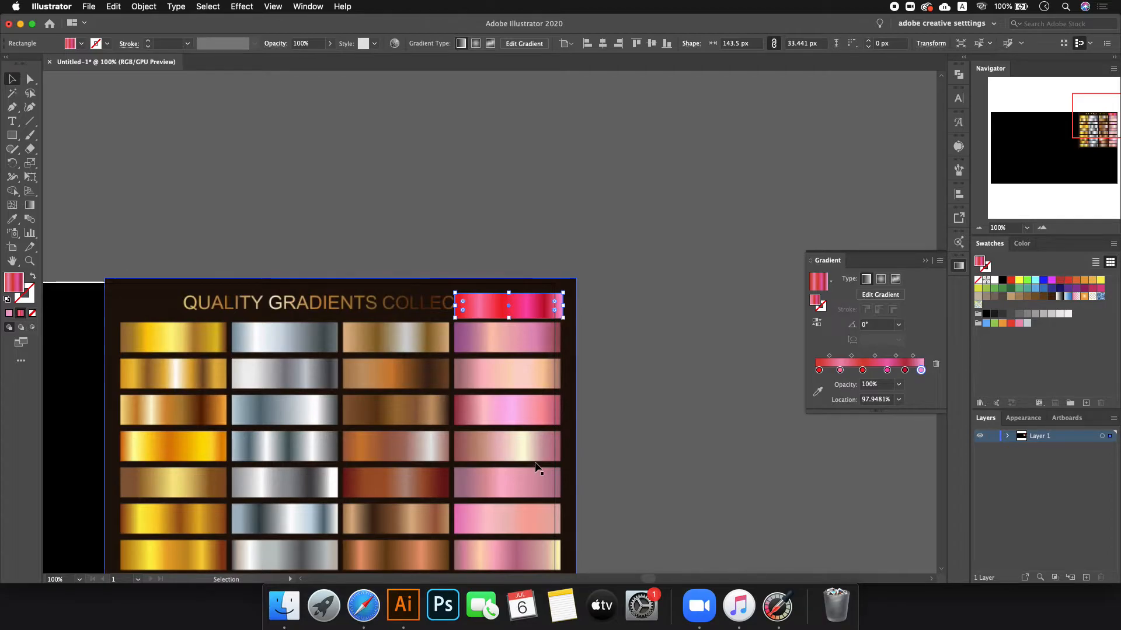
left_click(676, 386)
scroll(677, 382, "down", 5)
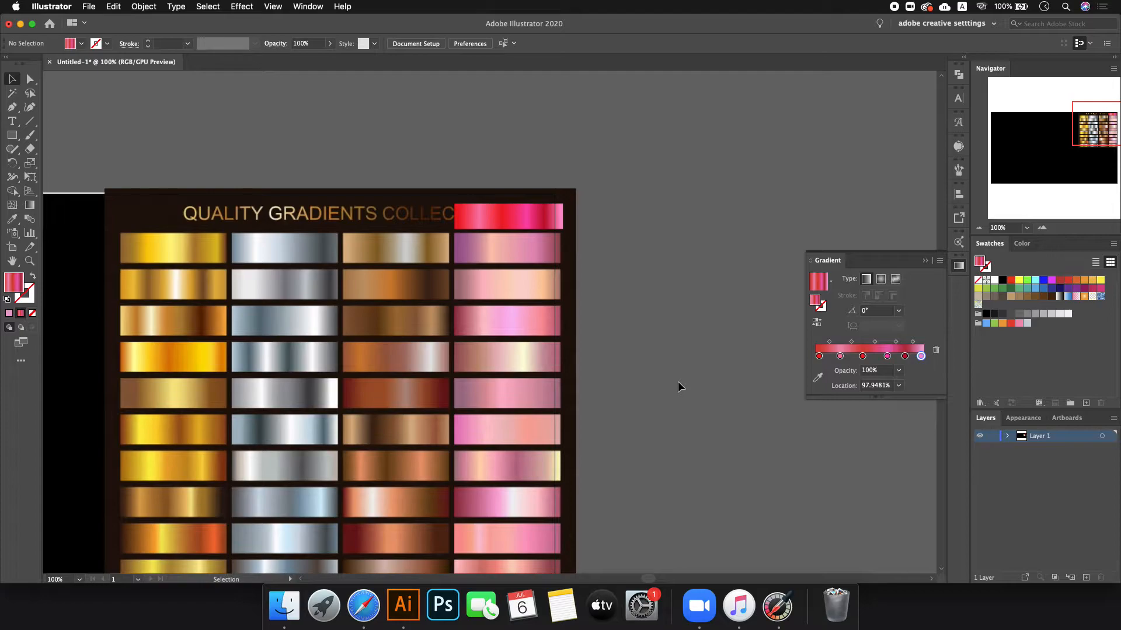
left_click_drag(509, 221, 692, 354)
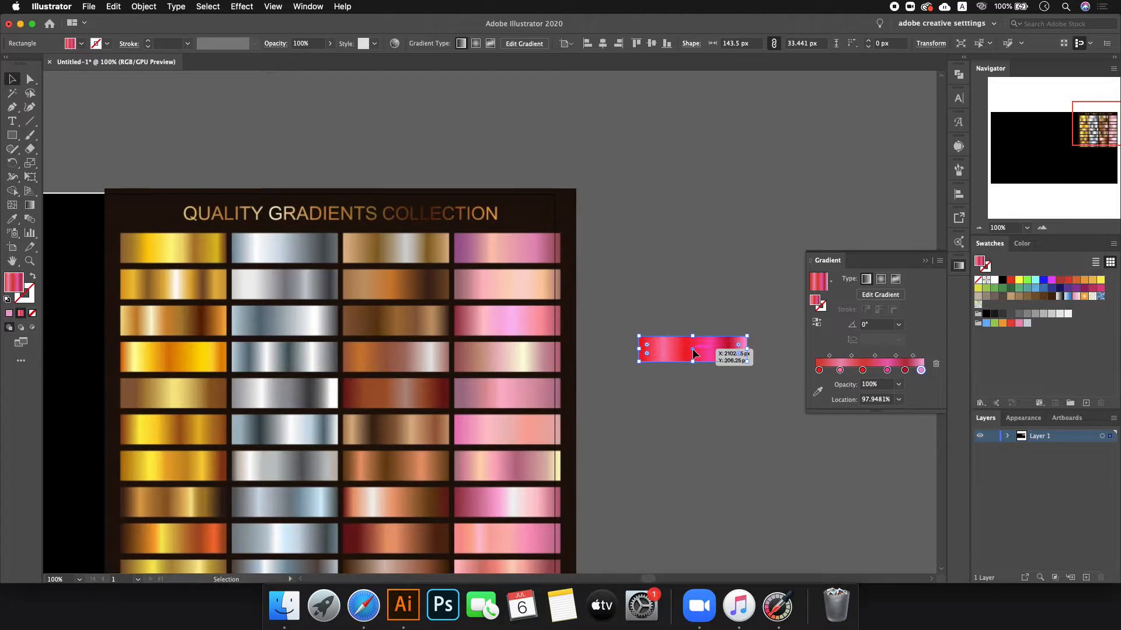
- Alt-drag a copy of the bar below it and repeat with Cmd+D to build a stack of ten
left_click_drag(695, 352, 686, 275)
left_click(680, 275)
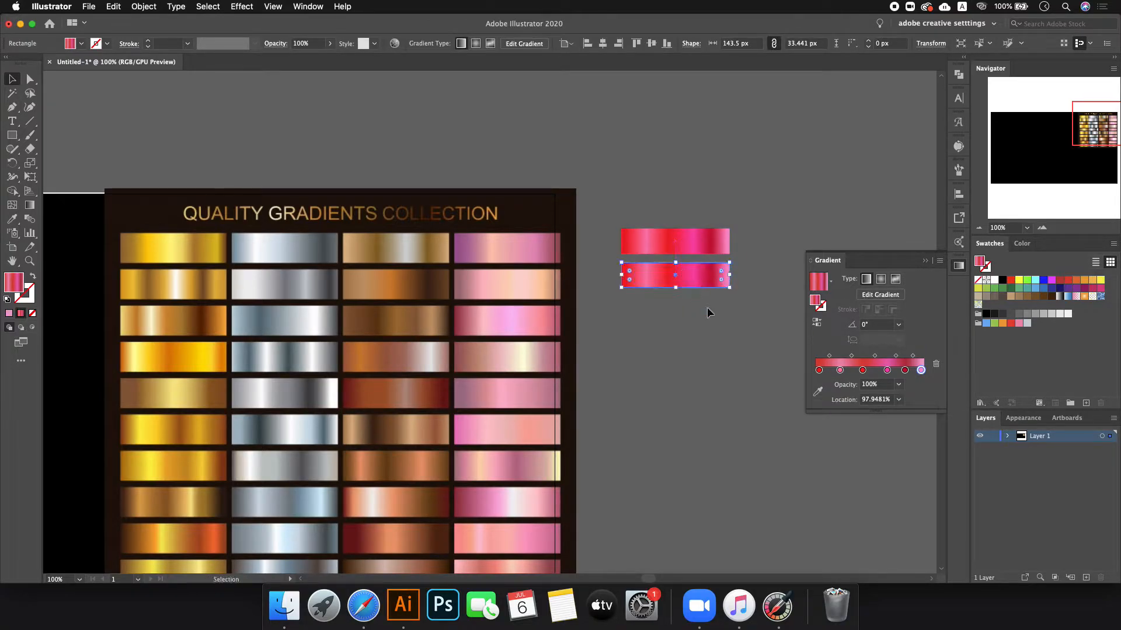
key("super+d")
key("super+d")
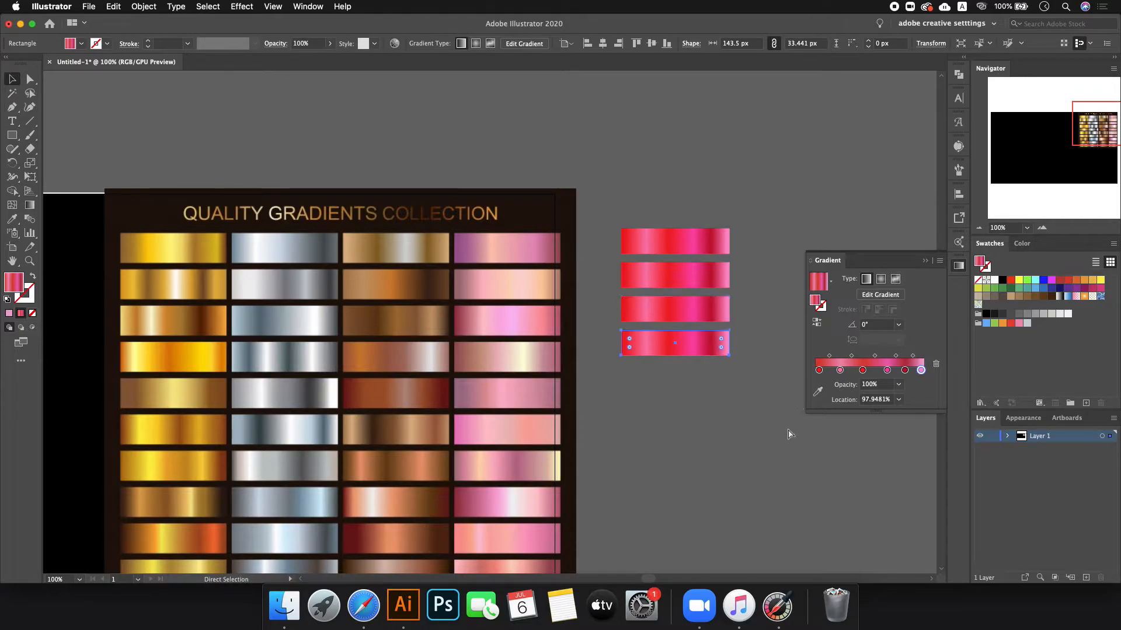
key("super+d")
key("super+d")
key("super+d")
key("super+d")
key("super+d")
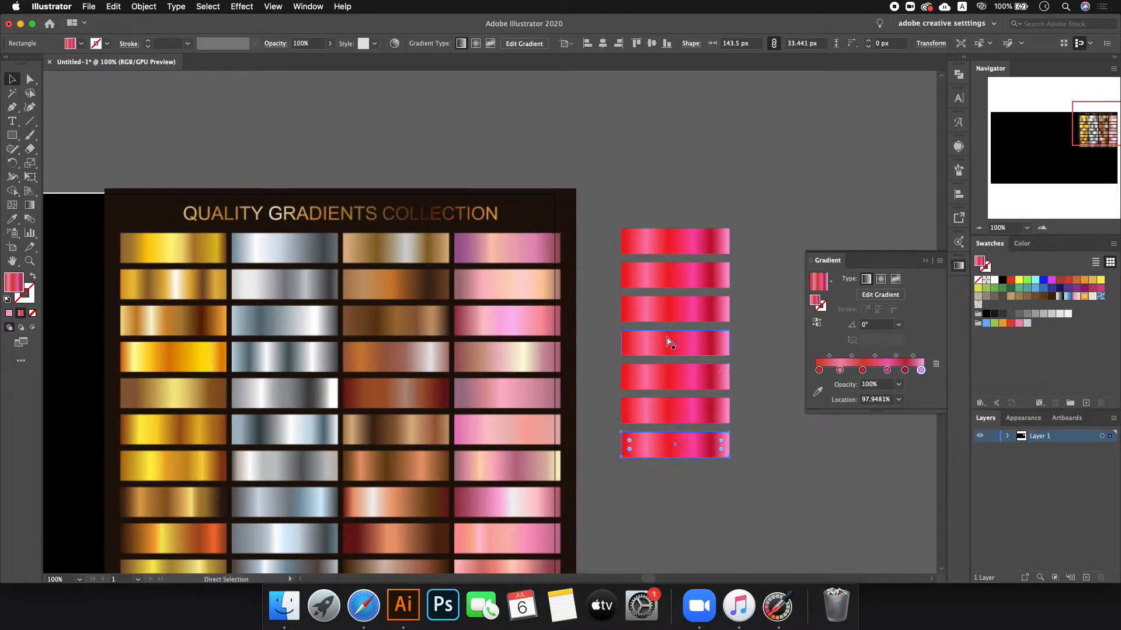
key("super+d")
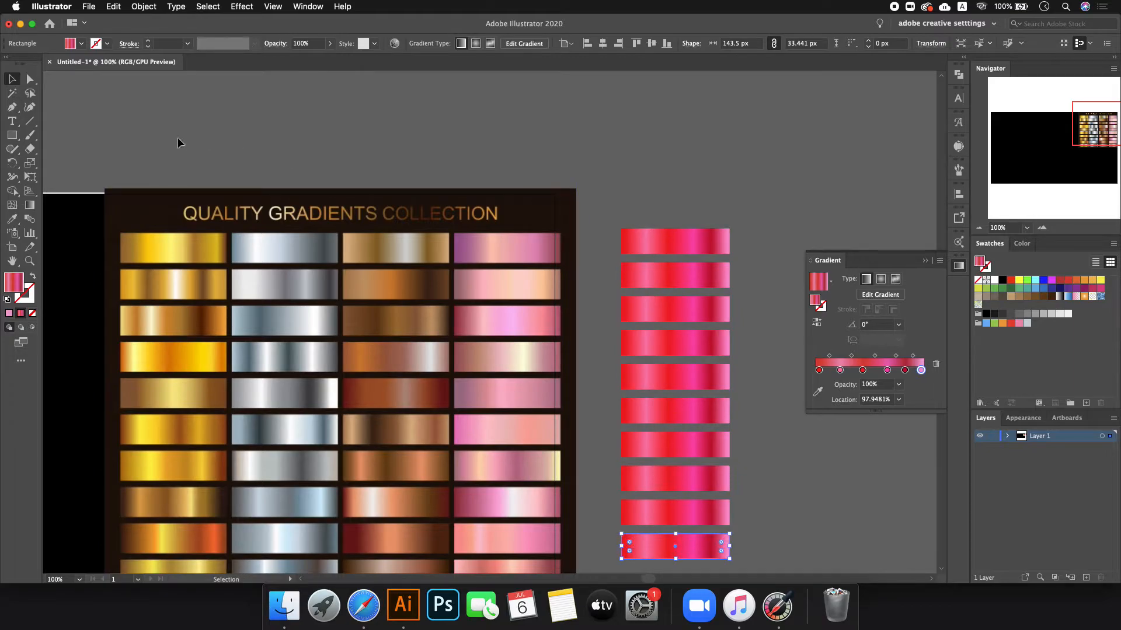
- Zoom out to check the full ten-bar stack, then switch over to Safari
left_click(670, 149)
key("super+minus")
left_click_drag(670, 151, 702, 463)
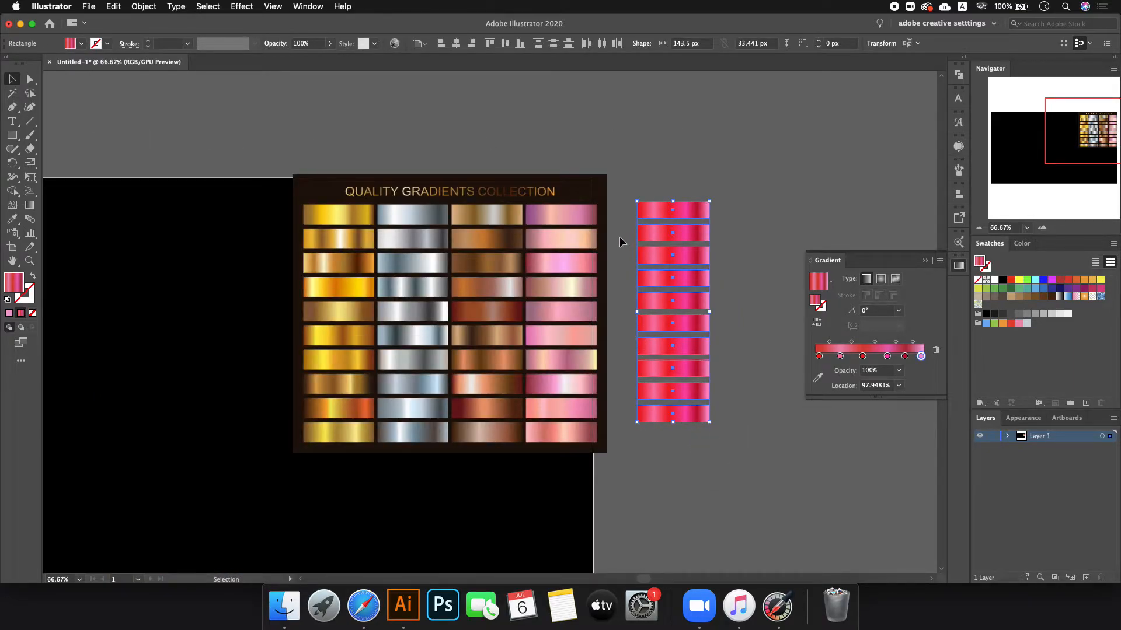
left_click(744, 234)
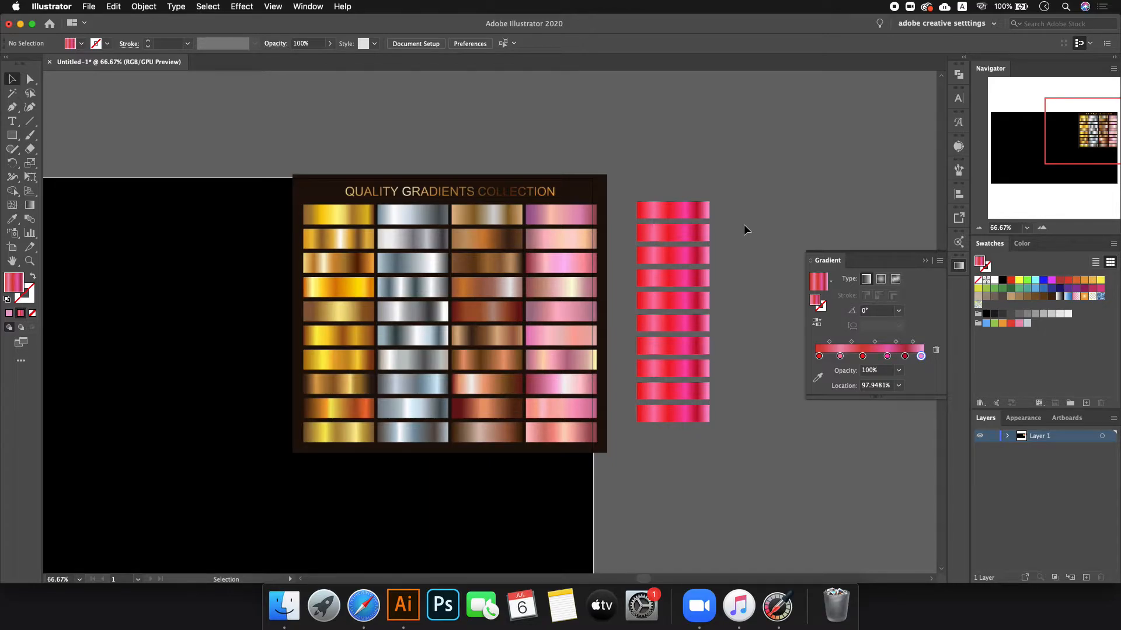
key("ctrl+Right")
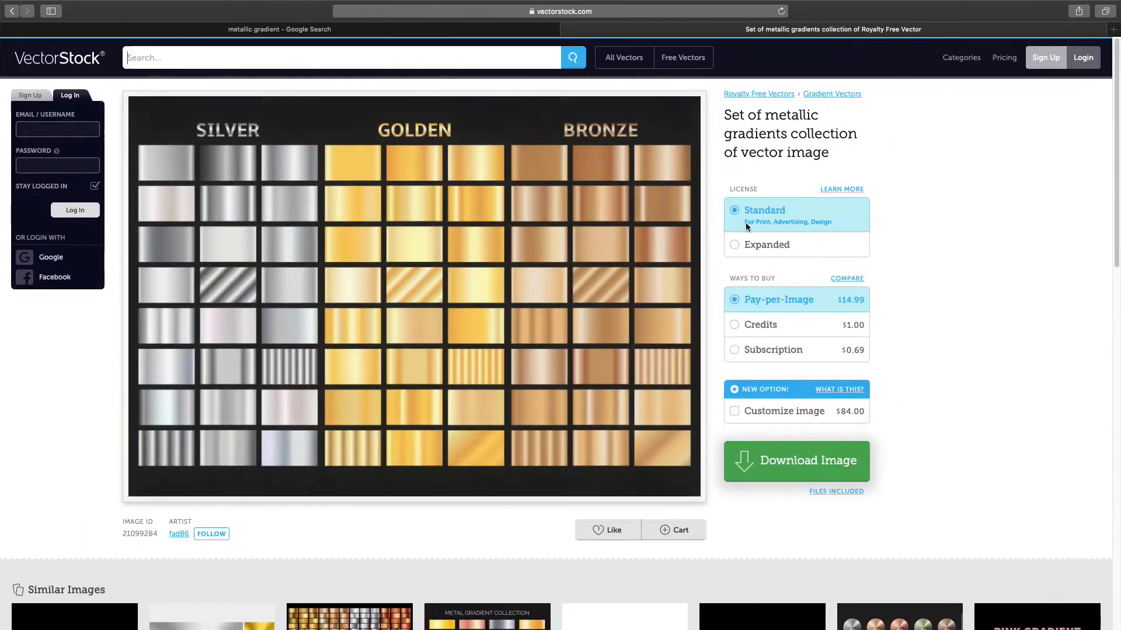
- Look over the VectorStock Expanded licence option, then close the page to return to Google Images
mouse_move(442, 225)
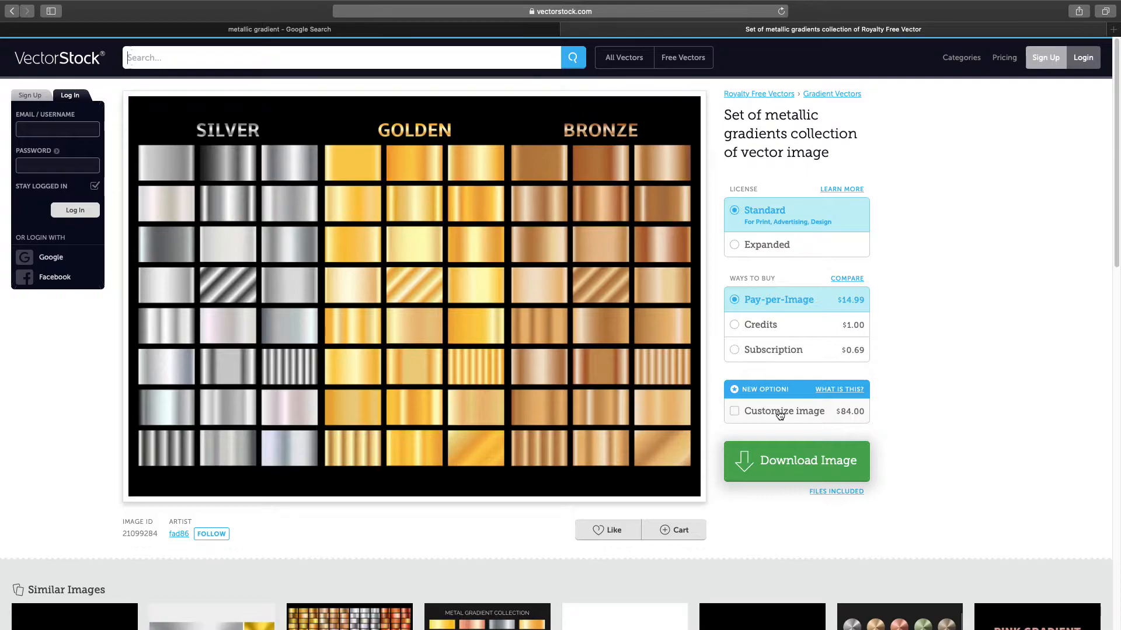
left_click(732, 244)
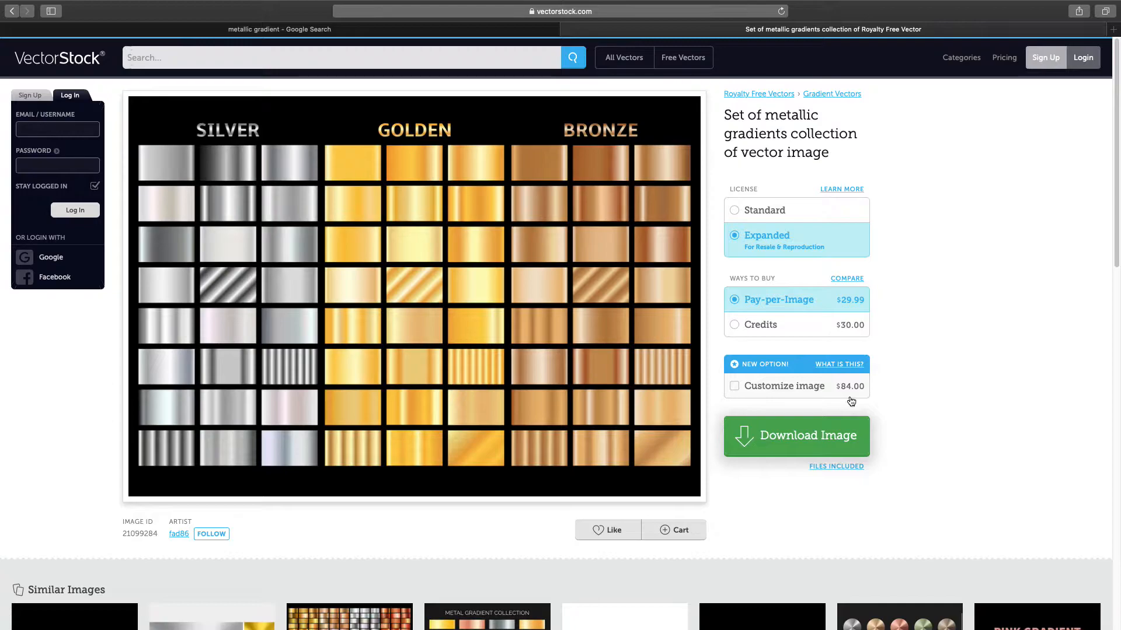
mouse_move(511, 412)
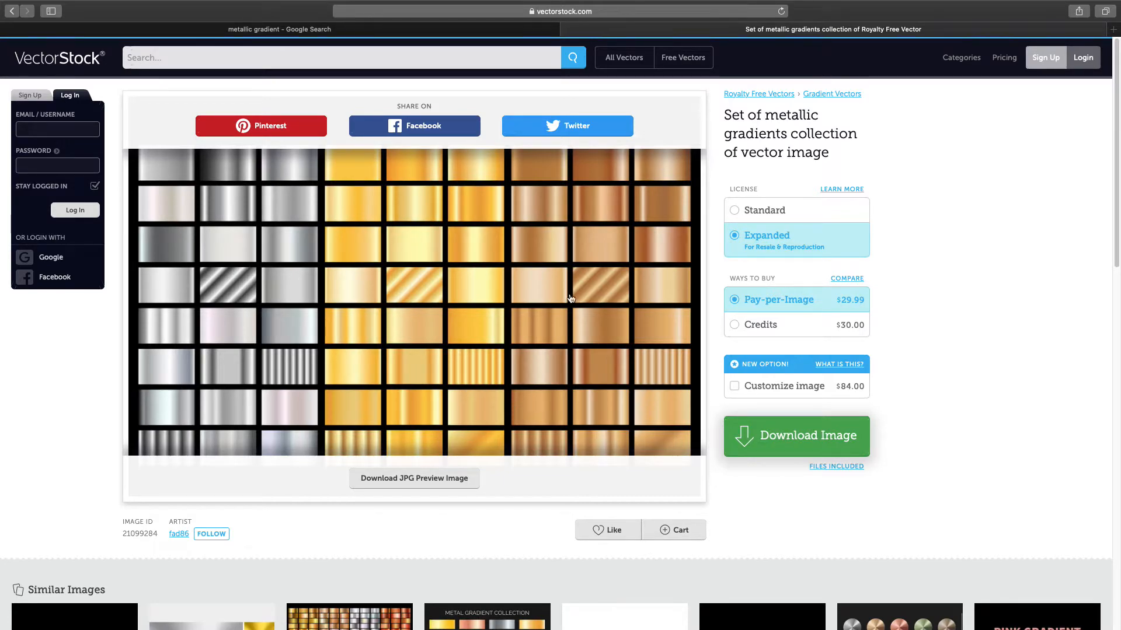
left_click(566, 29)
- Search All results for 'metallic gradient for illustrator'
scroll(542, 54, "up", 3)
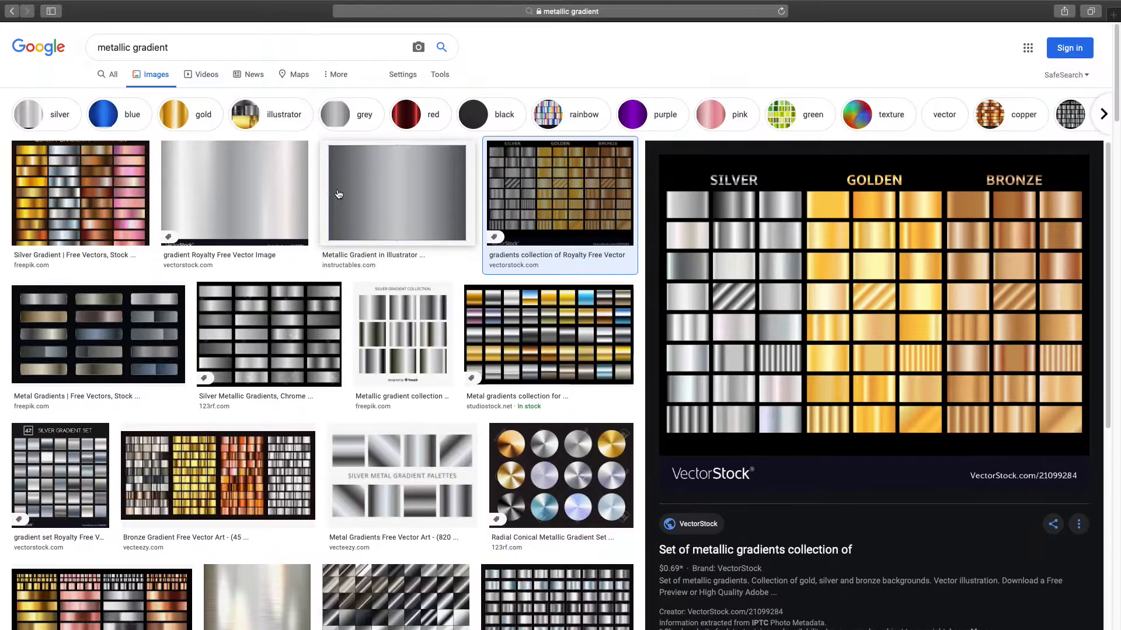
left_click(132, 115)
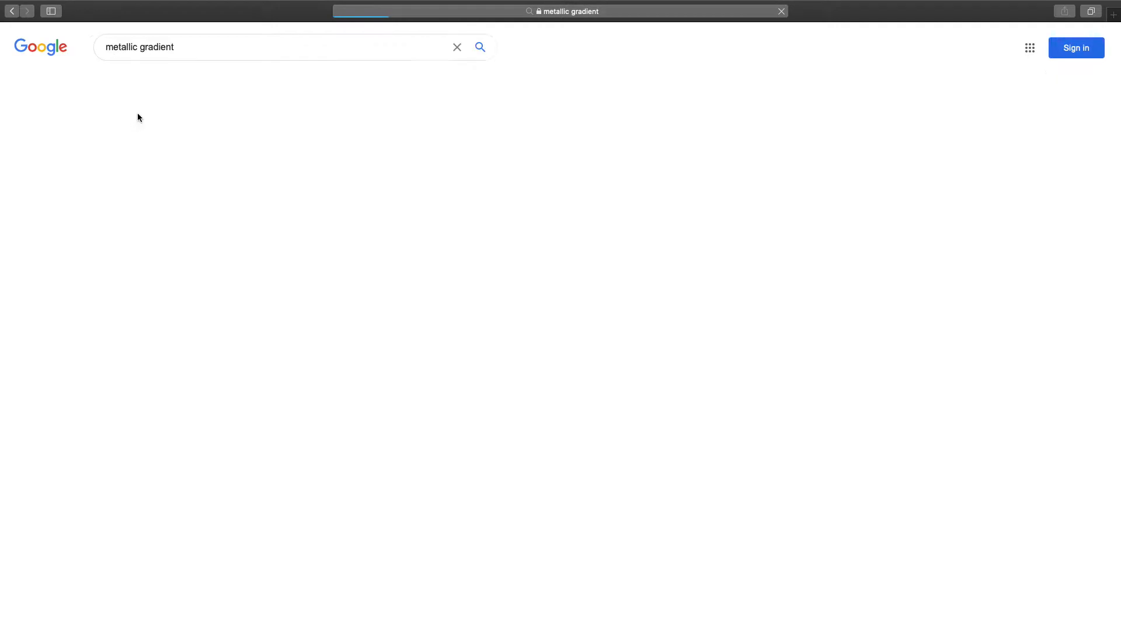
left_click_drag(194, 46, 37, 46)
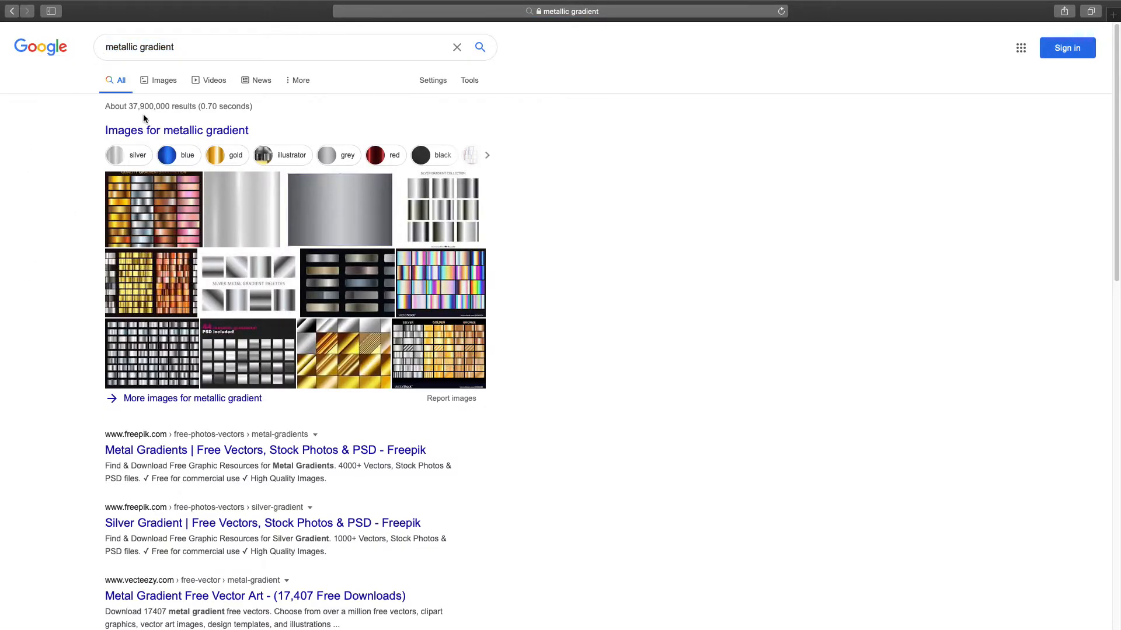
scroll(150, 345, "down", 5)
scroll(149, 344, "down", 12)
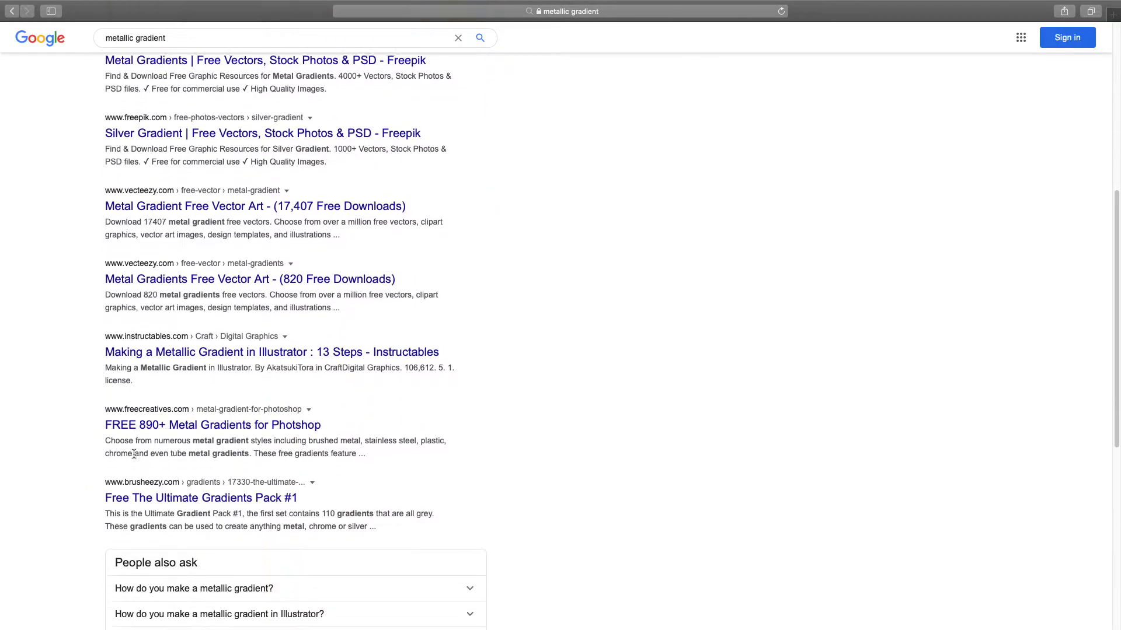
scroll(135, 460, "down", 5)
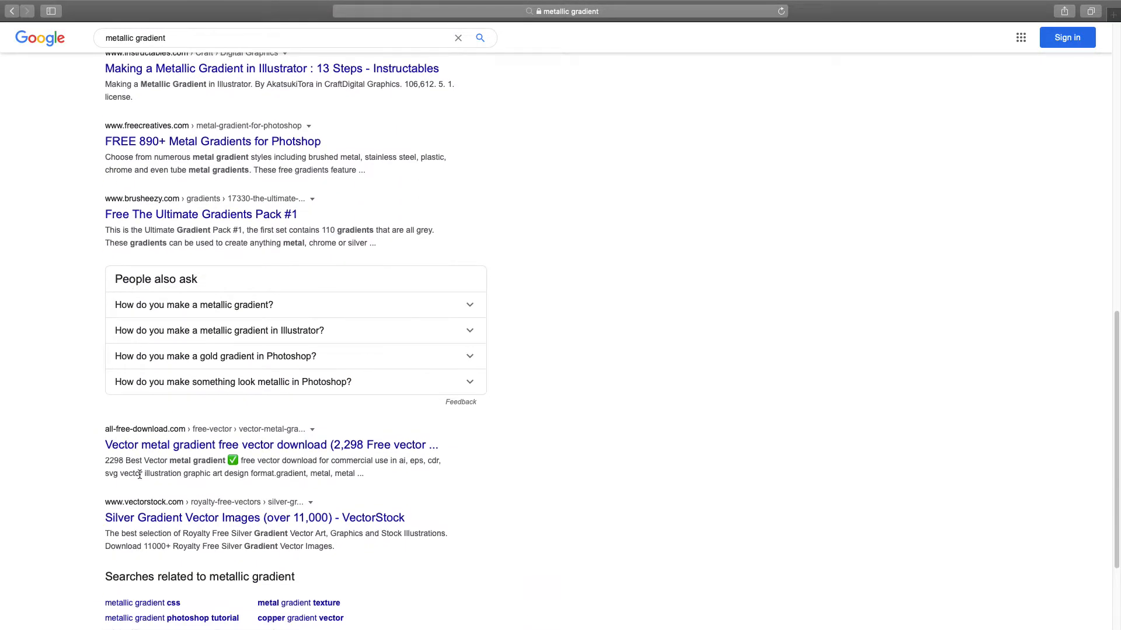
scroll(140, 474, "up", 20)
left_click(196, 51)
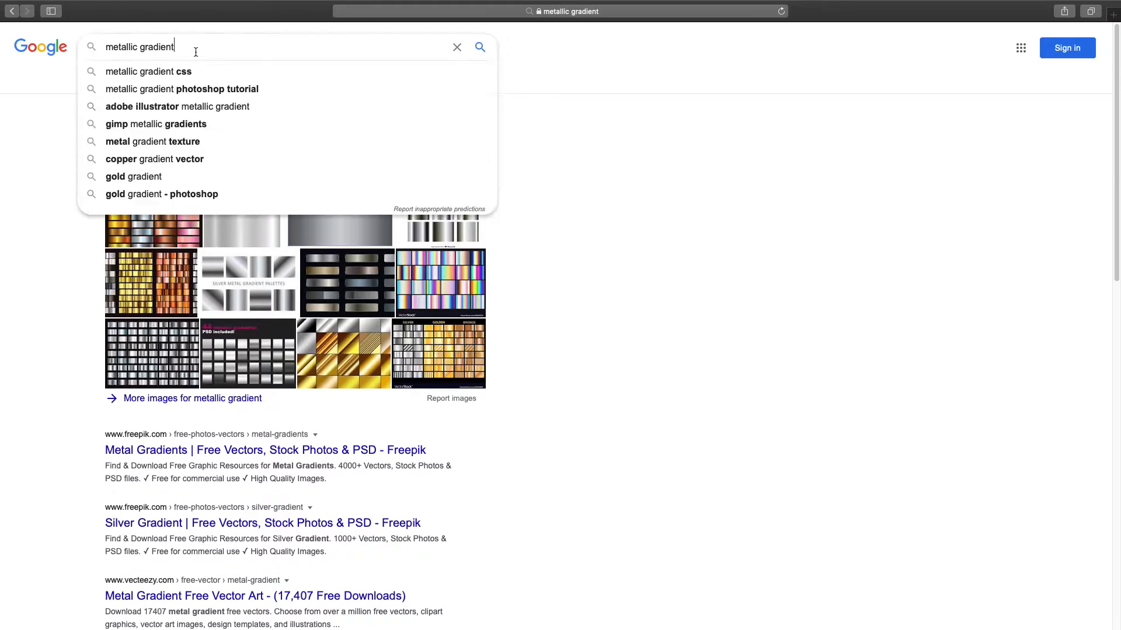
type("for")
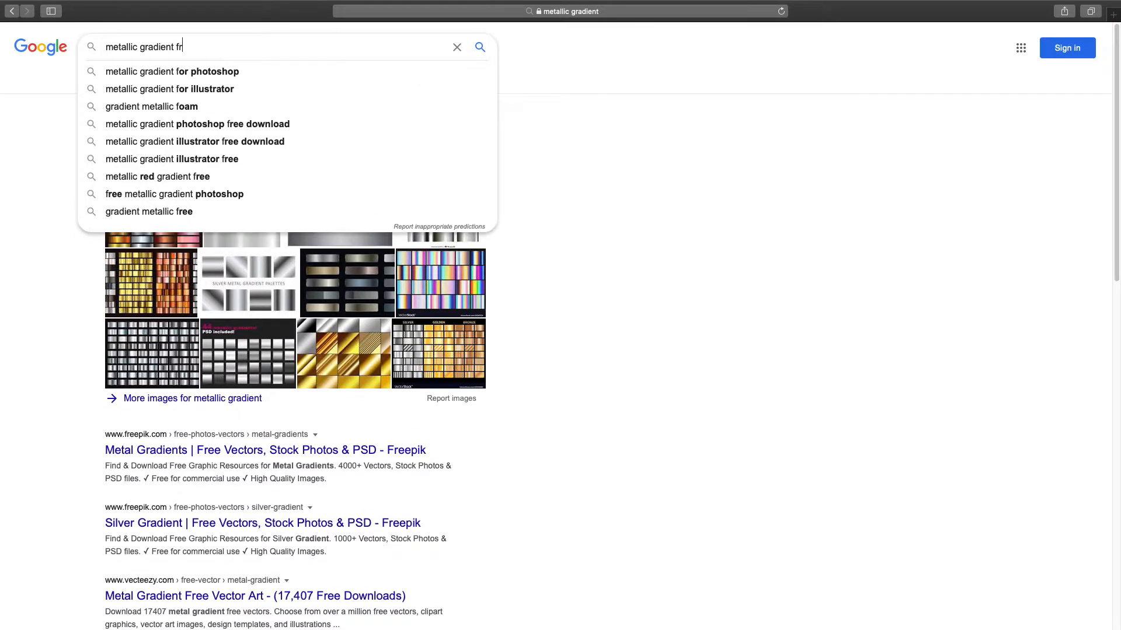
type(" illustrato")
type("r")
key("Return")
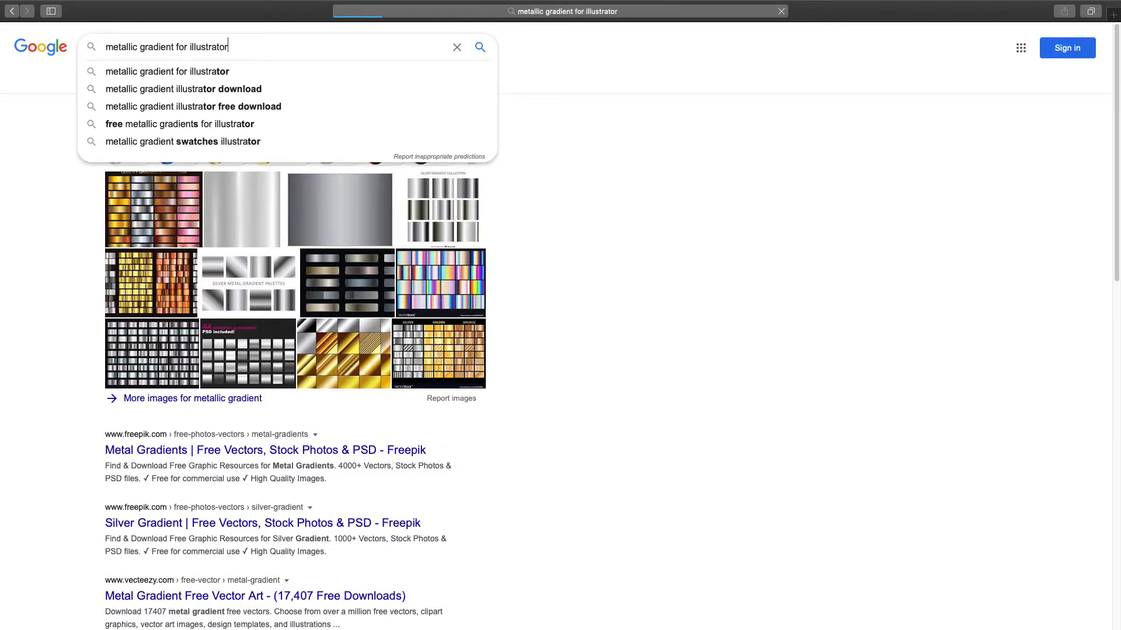
- Open the DeviantArt Illustrator Metal Gradients result in a new tab
scroll(191, 158, "down", 2)
scroll(188, 140, "up", 1)
scroll(186, 119, "down", 10)
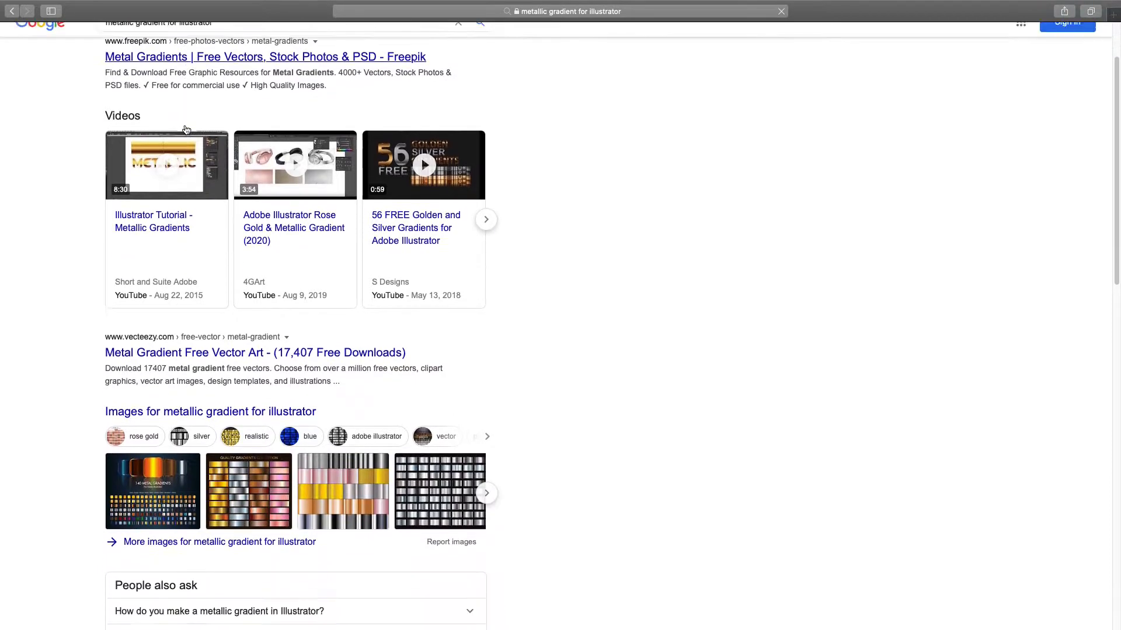
scroll(186, 130, "down", 4)
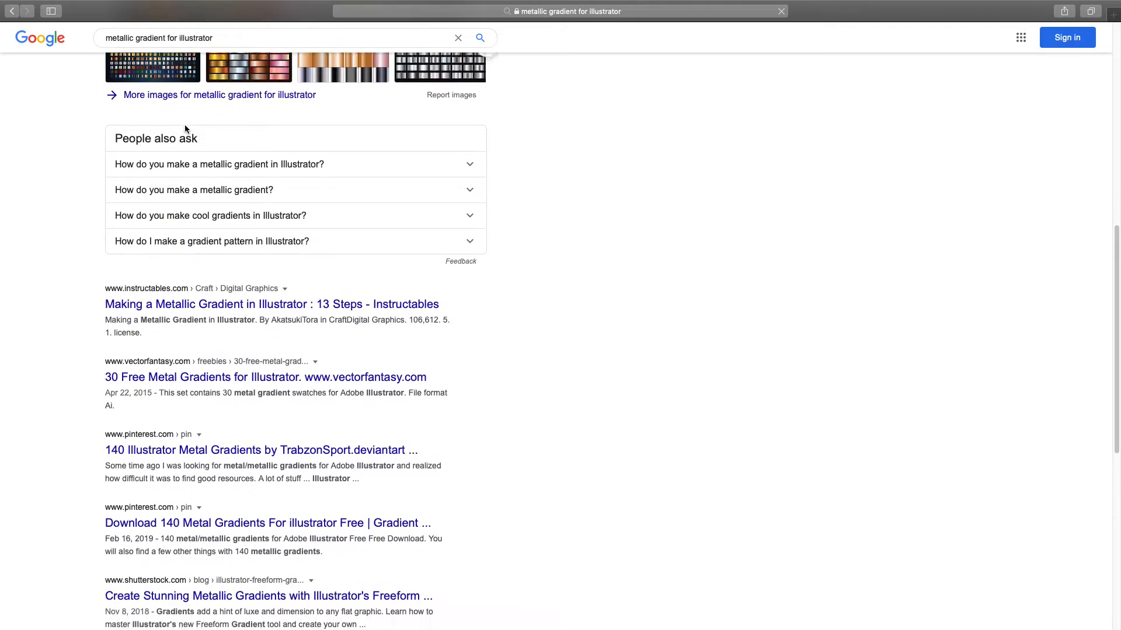
scroll(185, 127, "down", 5)
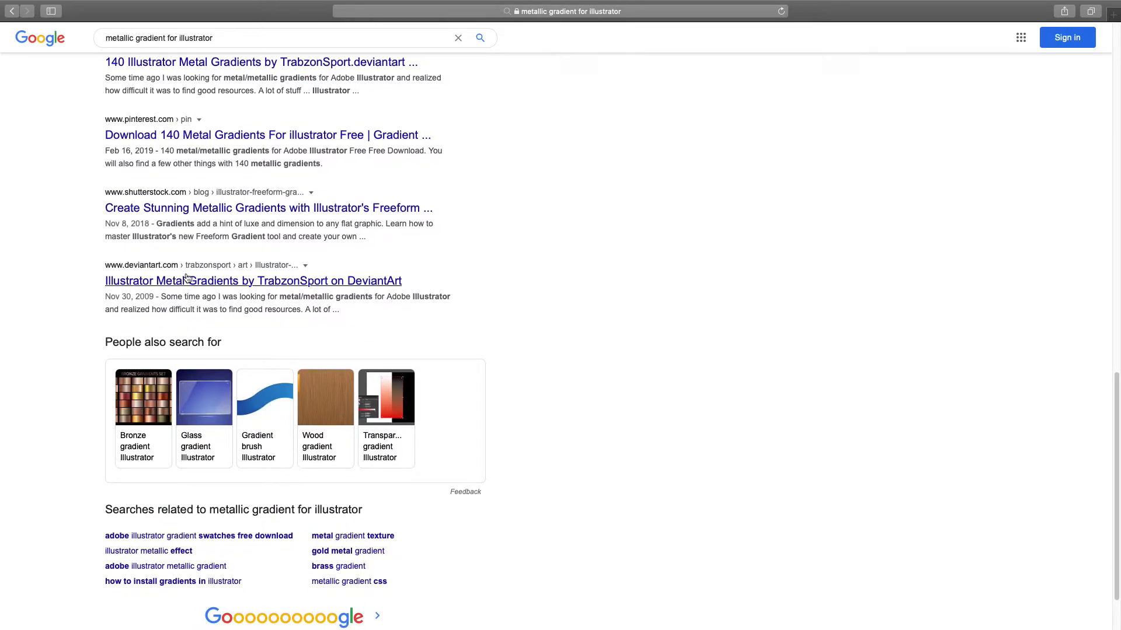
scroll(187, 280, "down", 1)
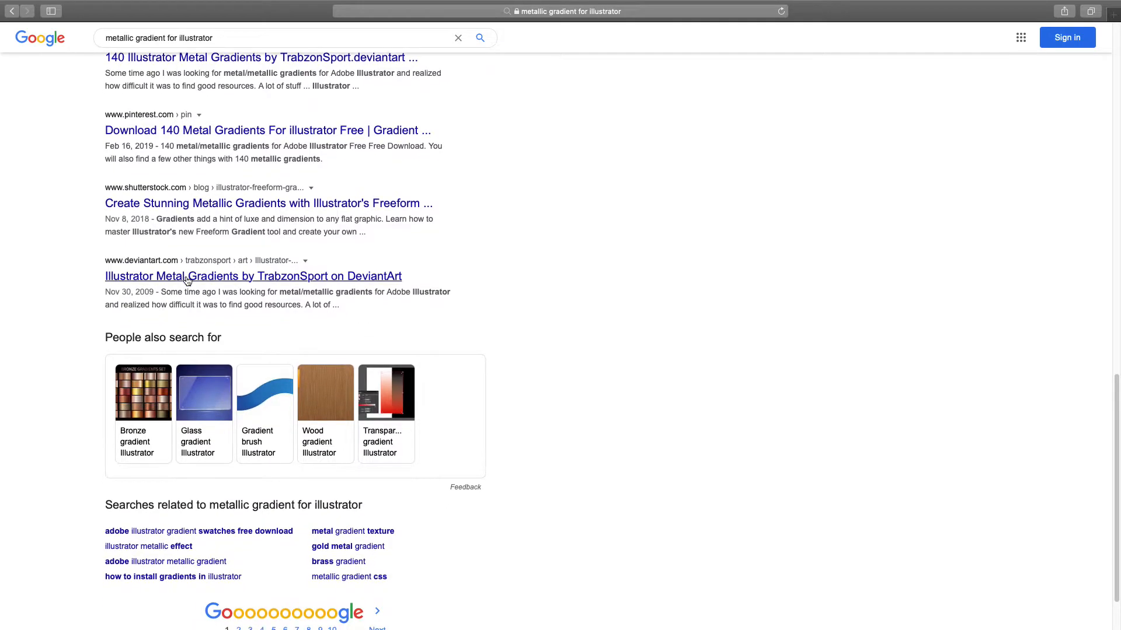
right_click(217, 284)
left_click(234, 283)
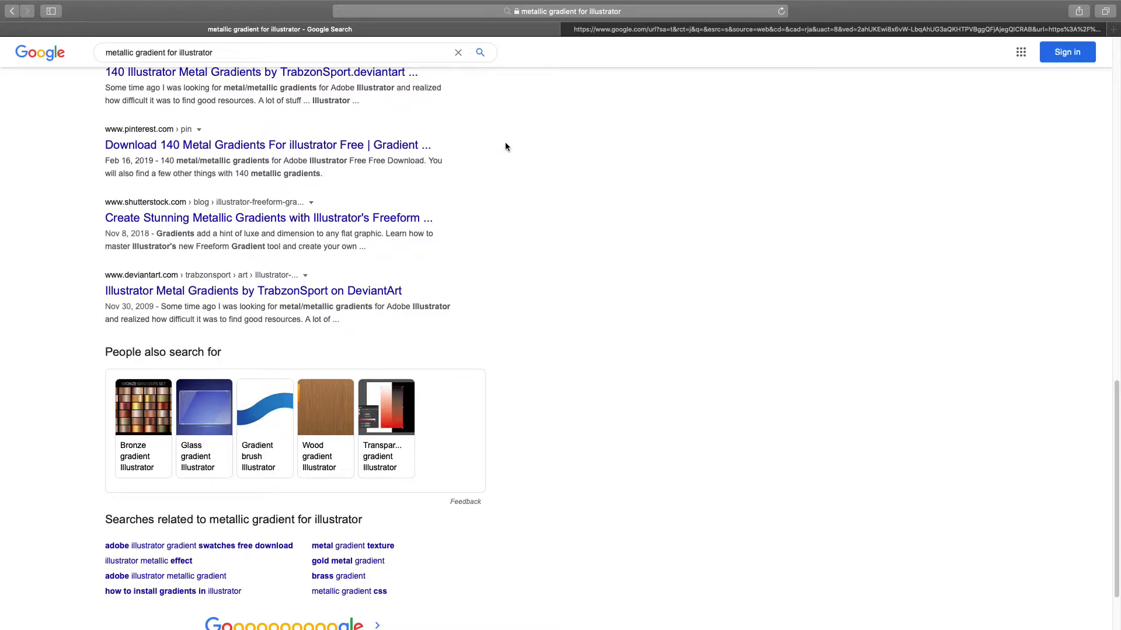
- Switch to the new DeviantArt tab and look over the 140 Metal Gradients preview
left_click(723, 33)
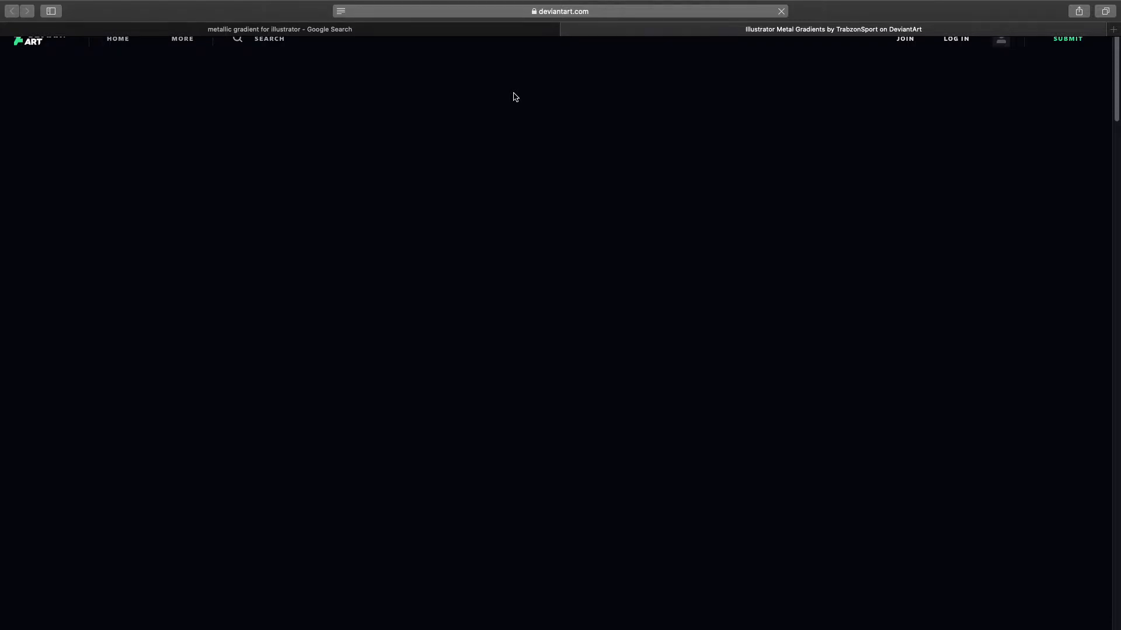
scroll(789, 56, "down", 20)
scroll(788, 56, "down", 5)
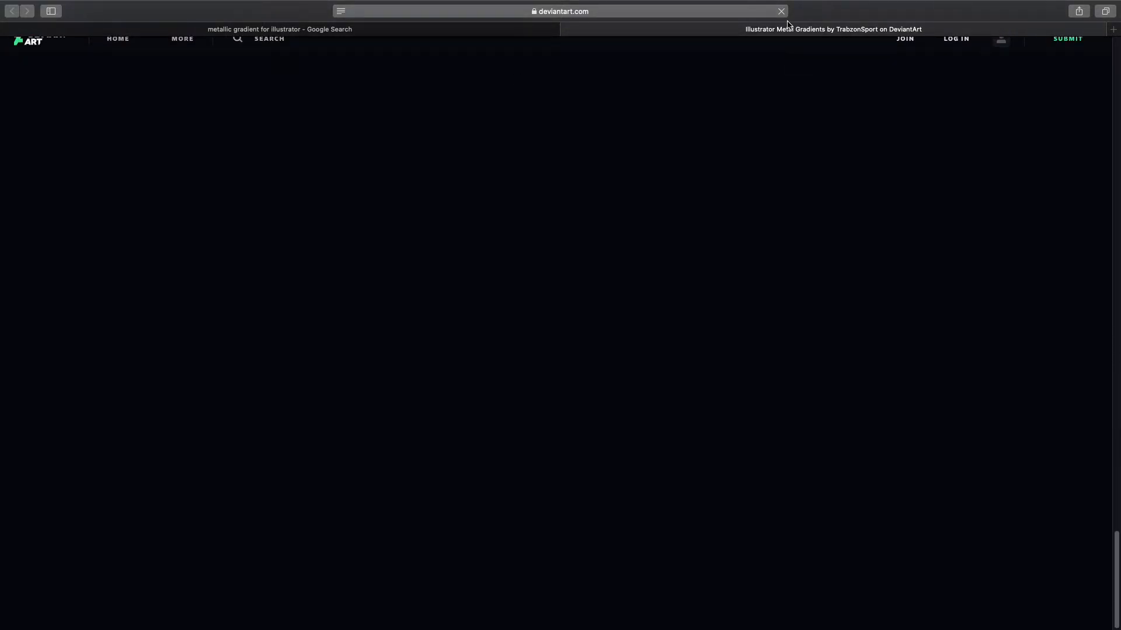
scroll(733, 255, "up", 8)
scroll(733, 255, "up", 15)
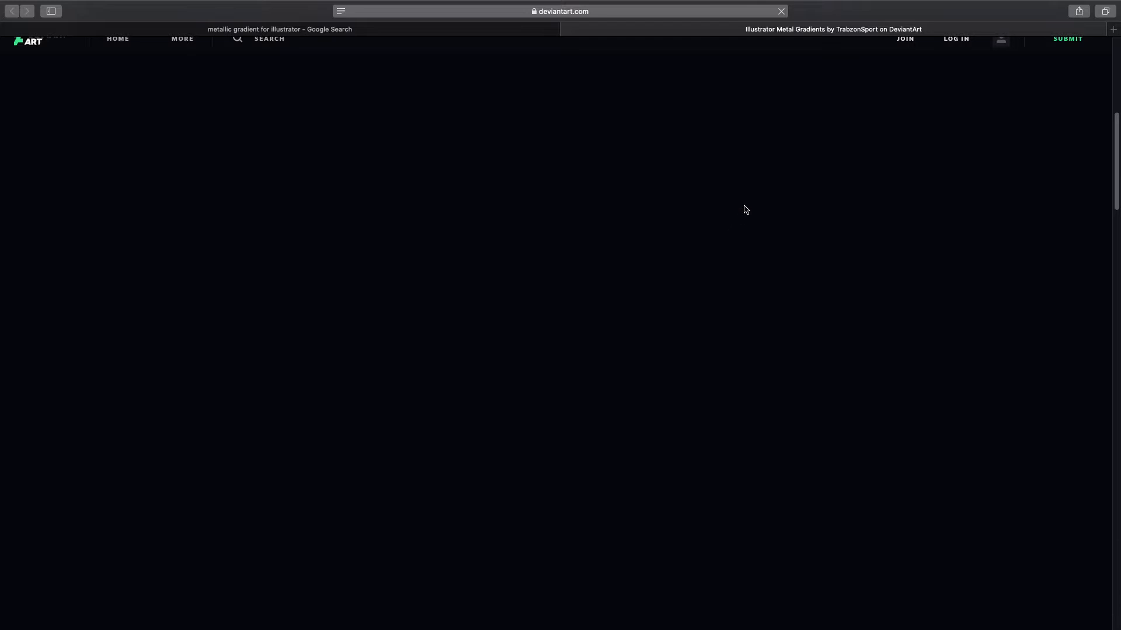
scroll(746, 211, "down", 1)
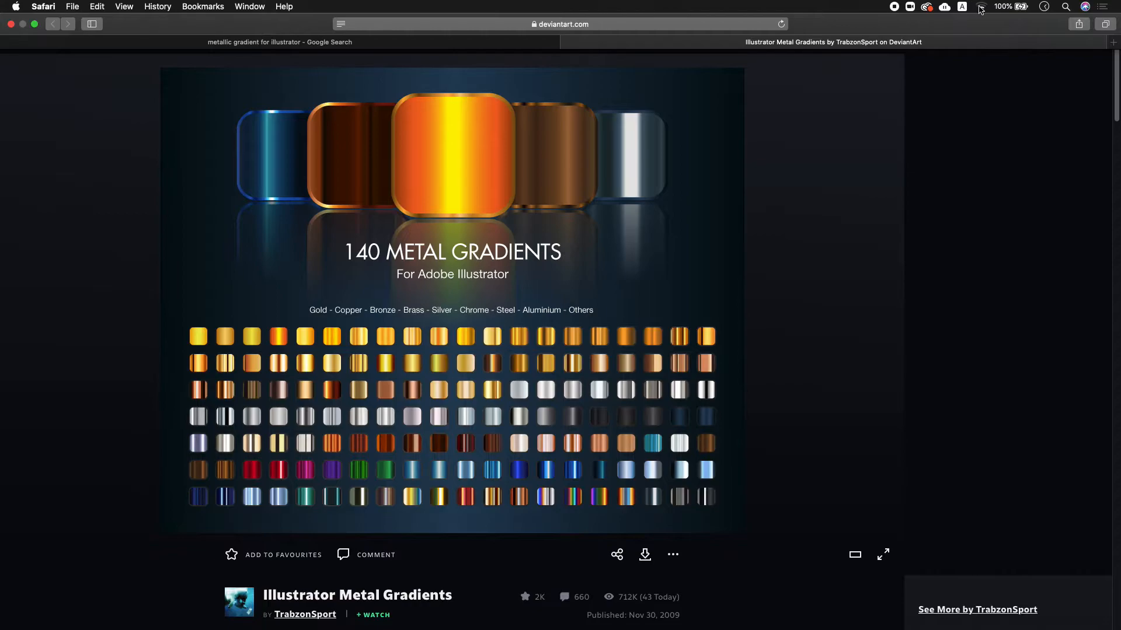
- Check the Wi-Fi connection status from the menu bar
left_click(980, 7)
left_click(780, 155)
mouse_move(934, 3)
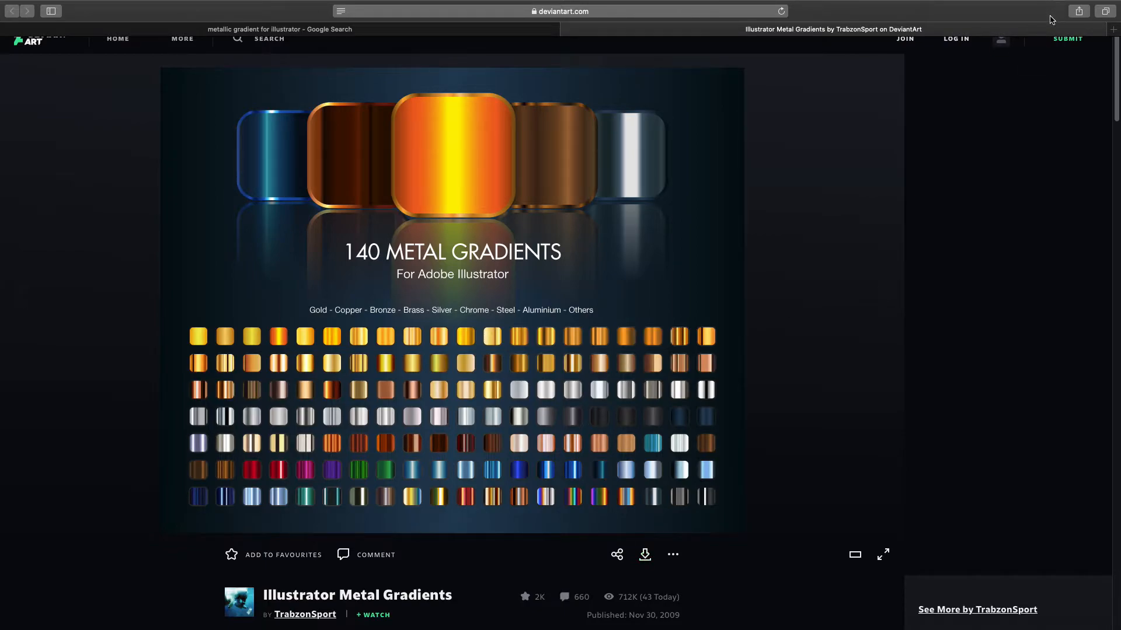
- Try downloading the metal gradients pack via the Download button below the artwork
scroll(750, 454, "down", 4)
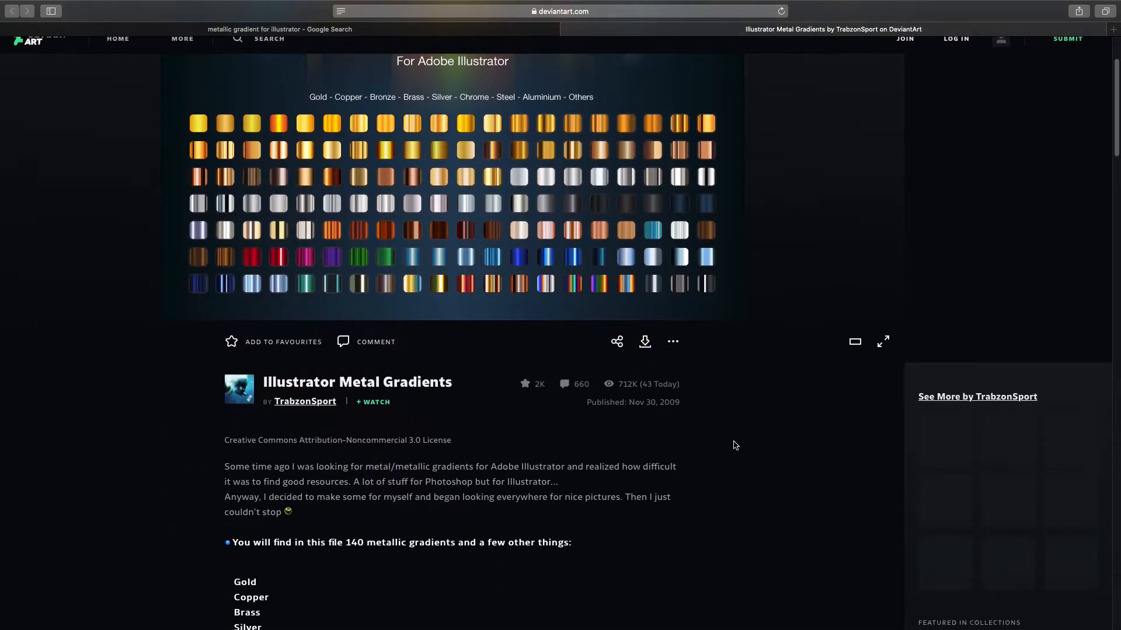
right_click(641, 342)
left_click(774, 327)
left_click(643, 344)
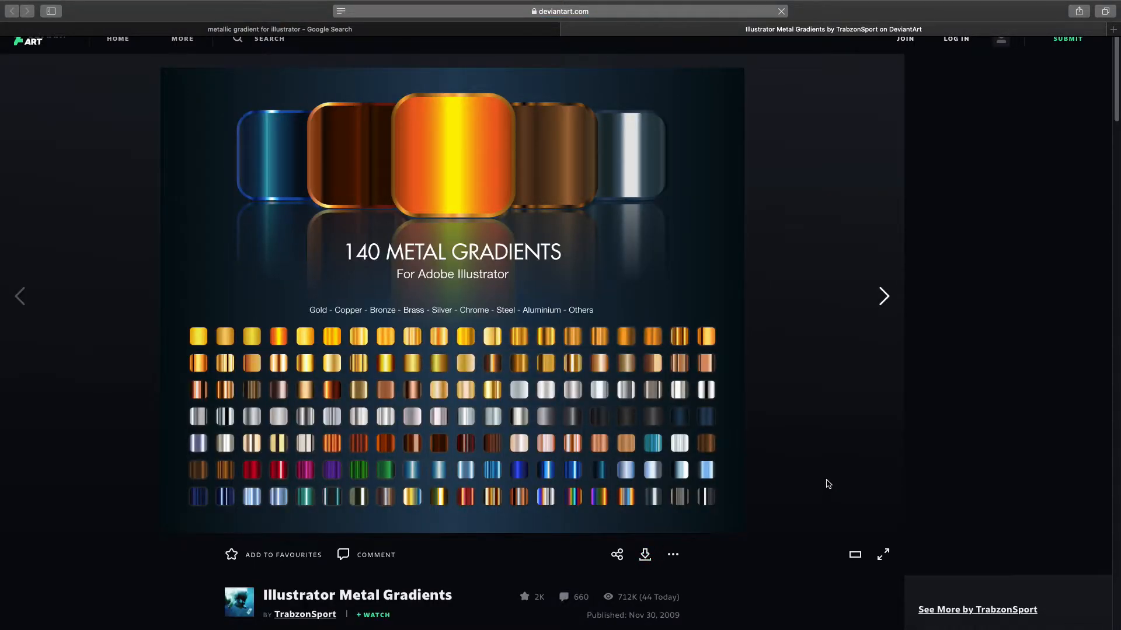
scroll(828, 484, "down", 10)
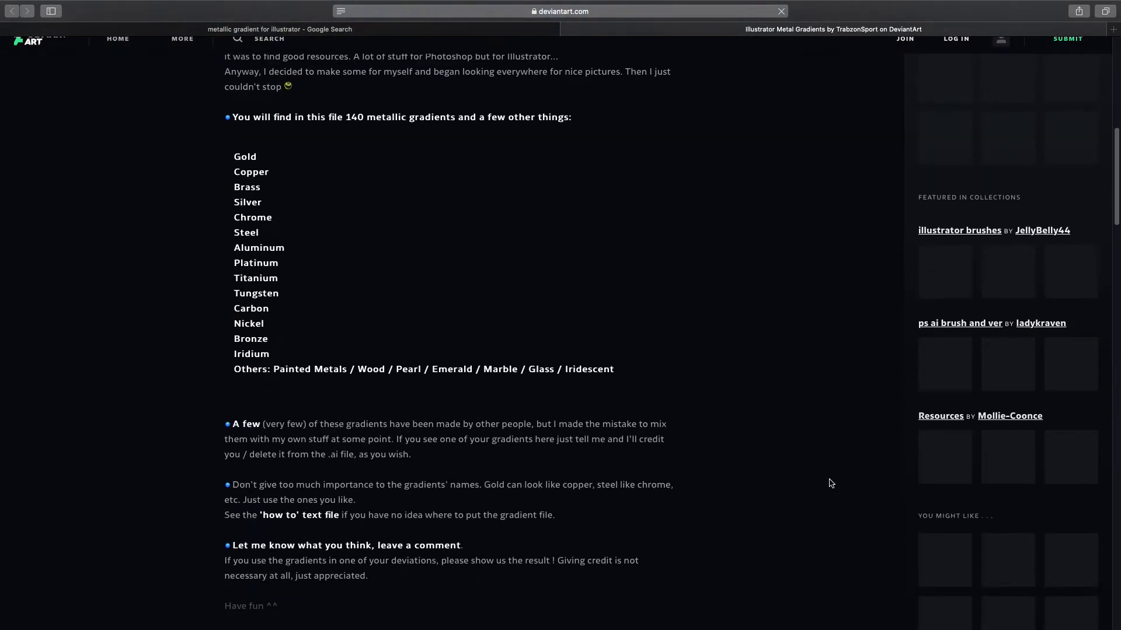
scroll(831, 482, "down", 6)
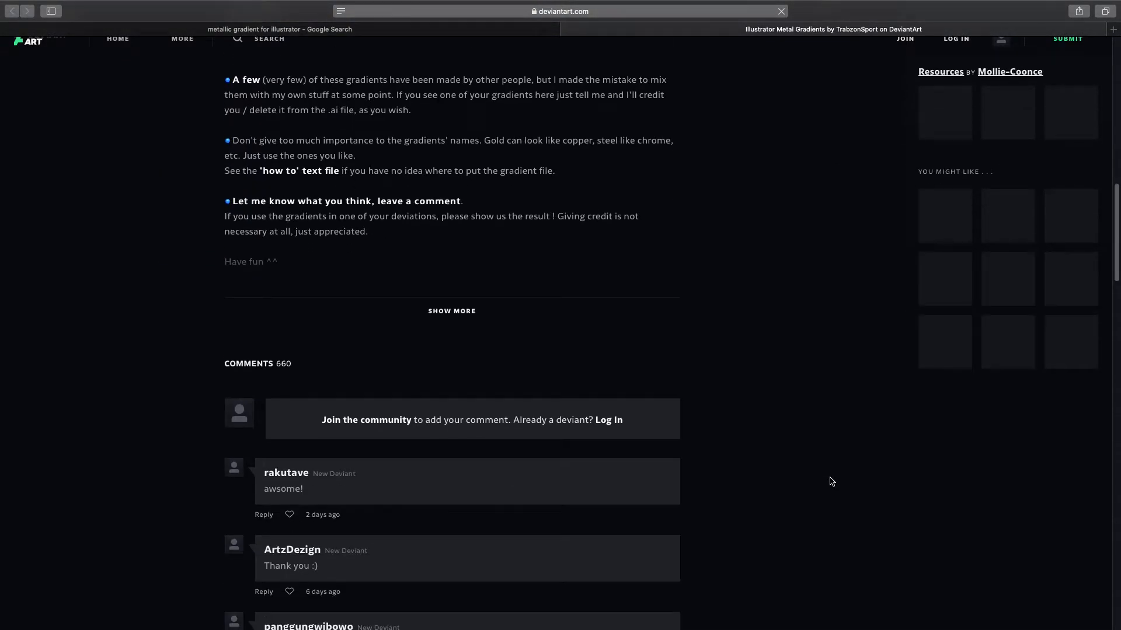
scroll(832, 481, "up", 15)
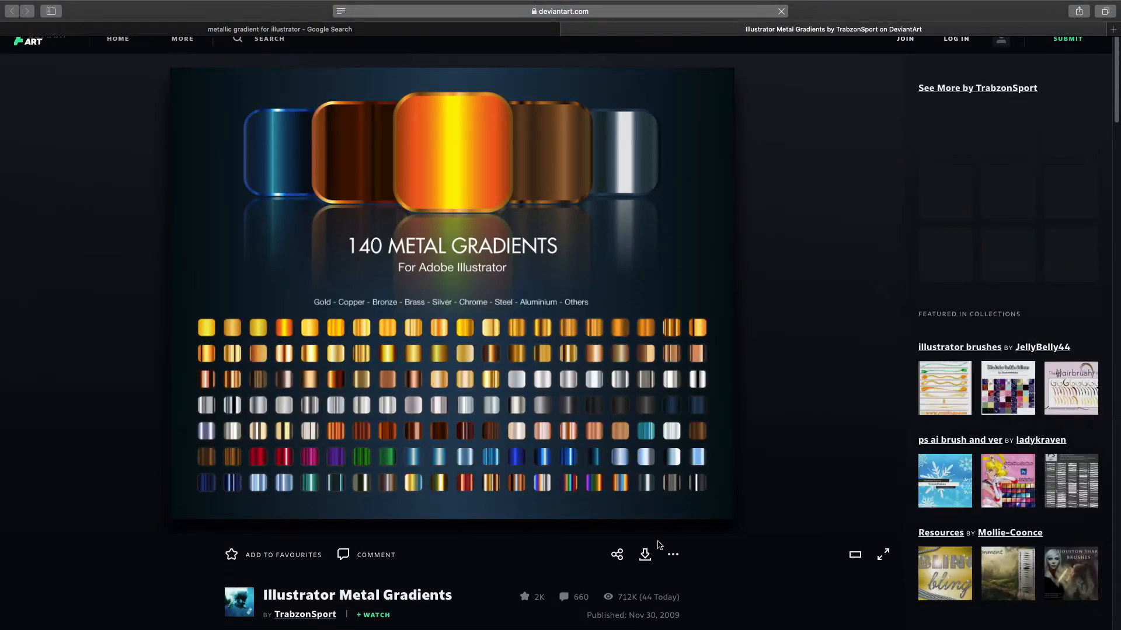
left_click(645, 556)
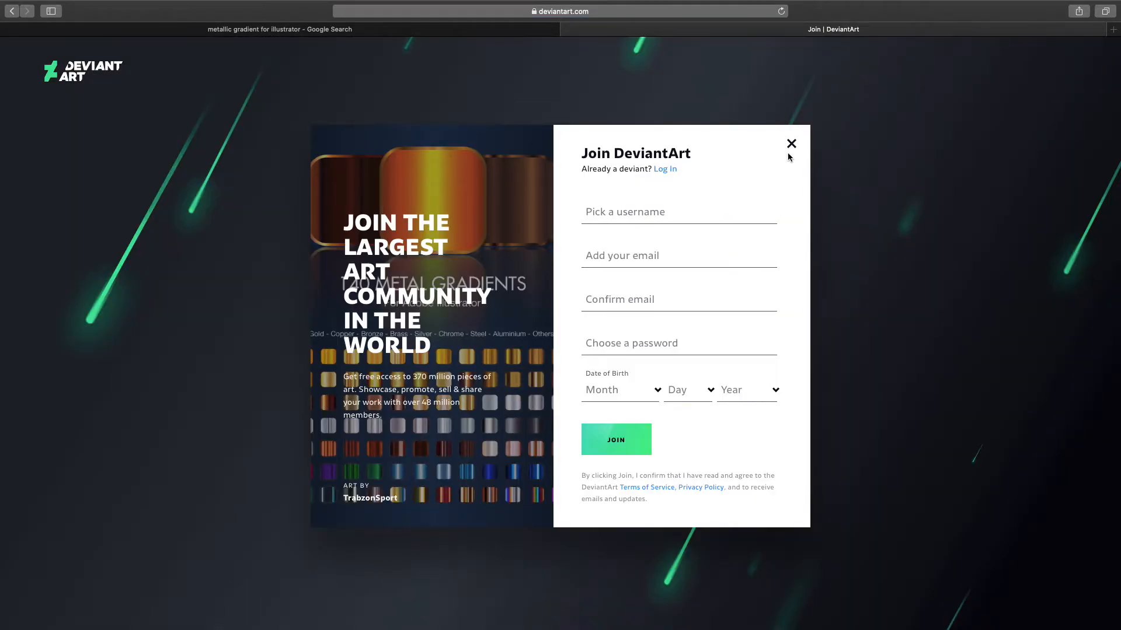
- Dismiss the Join sign-up form, retry the download, then close the DeviantArt tab
left_click(792, 144)
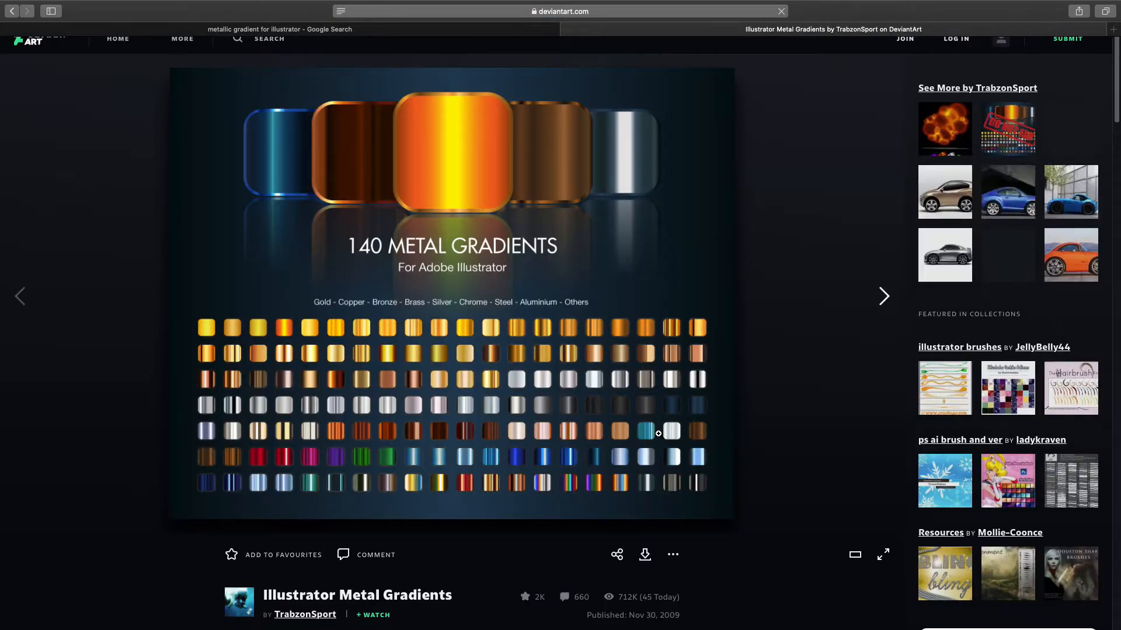
left_click(643, 557)
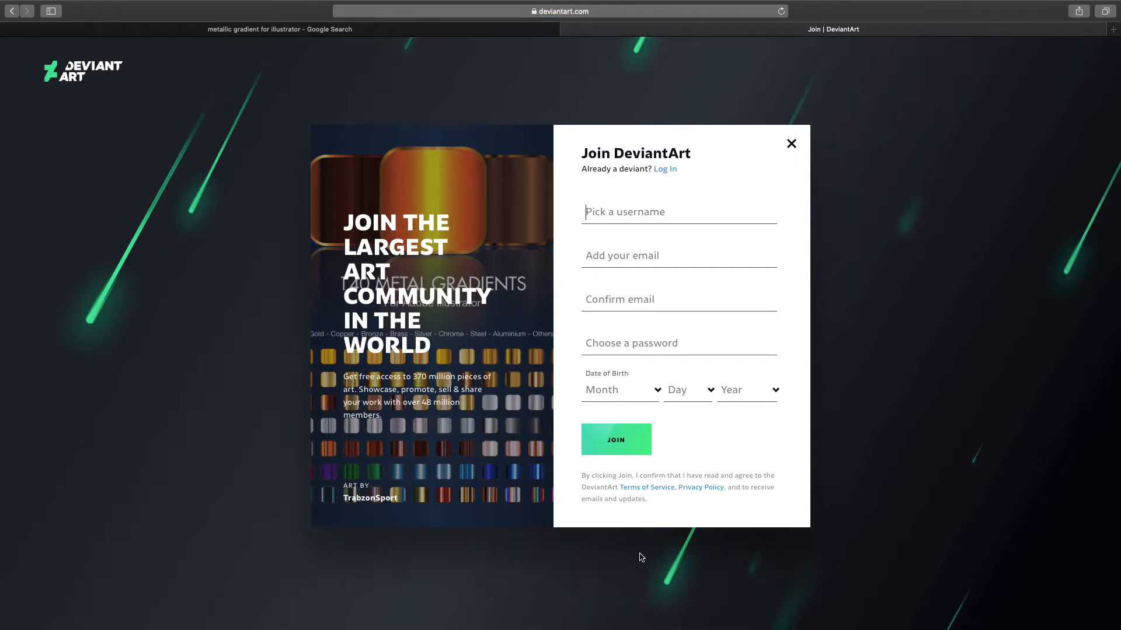
left_click(790, 144)
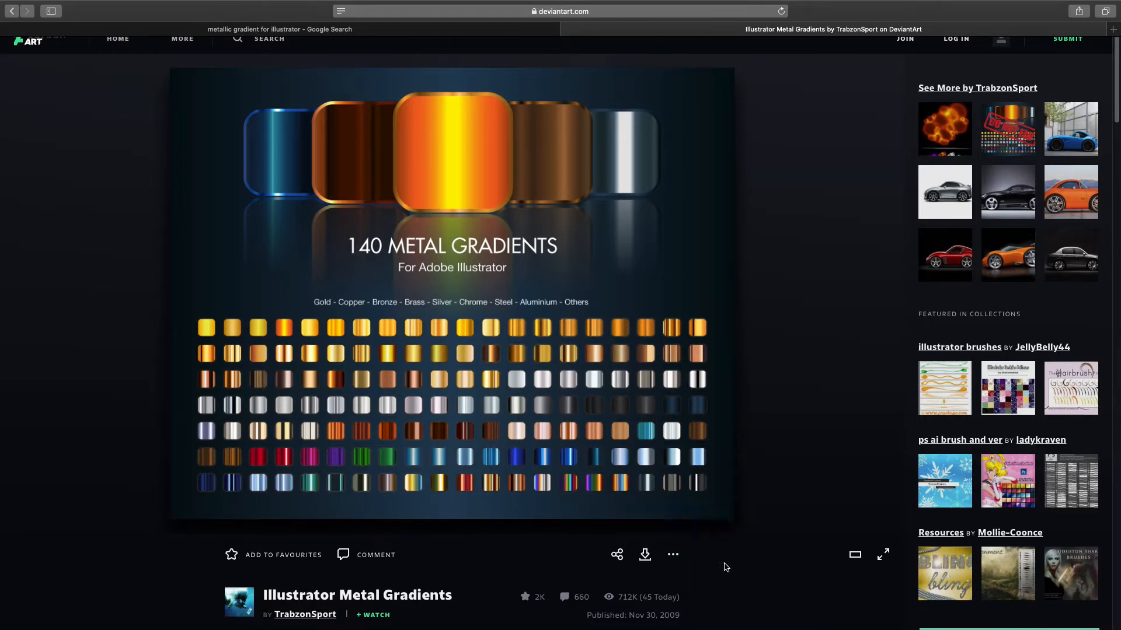
left_click(642, 553)
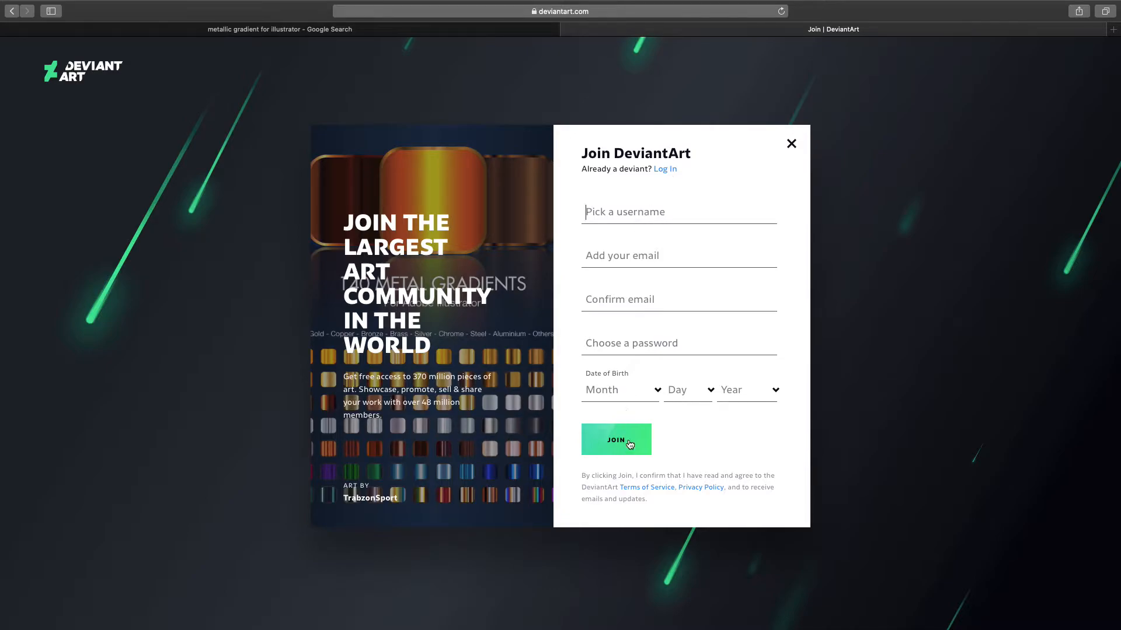
left_click(664, 259)
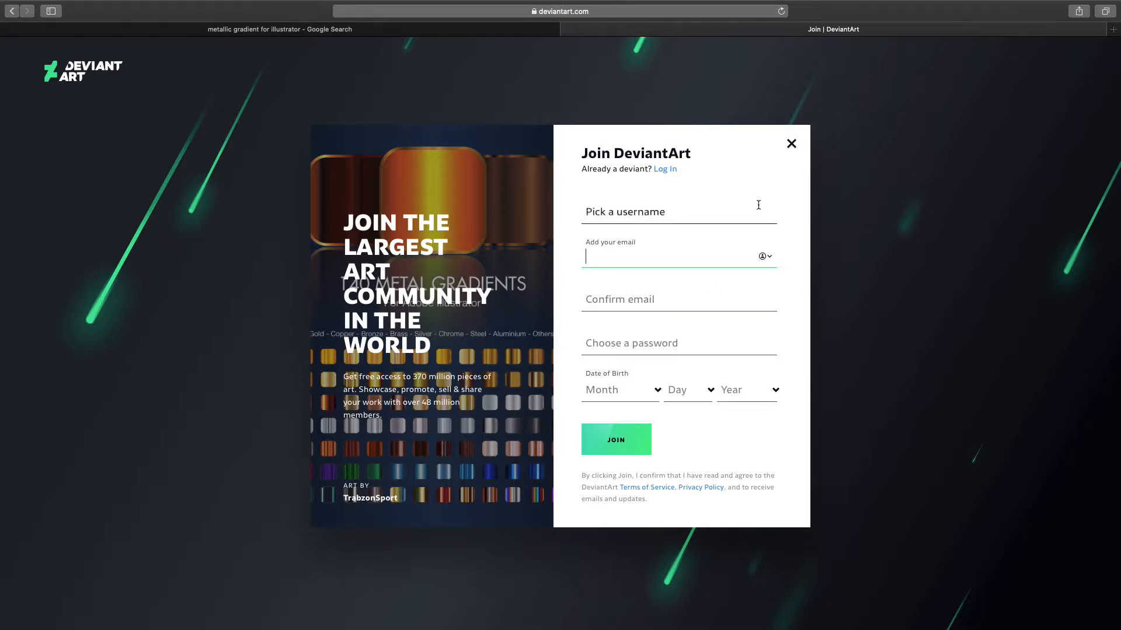
left_click(569, 29)
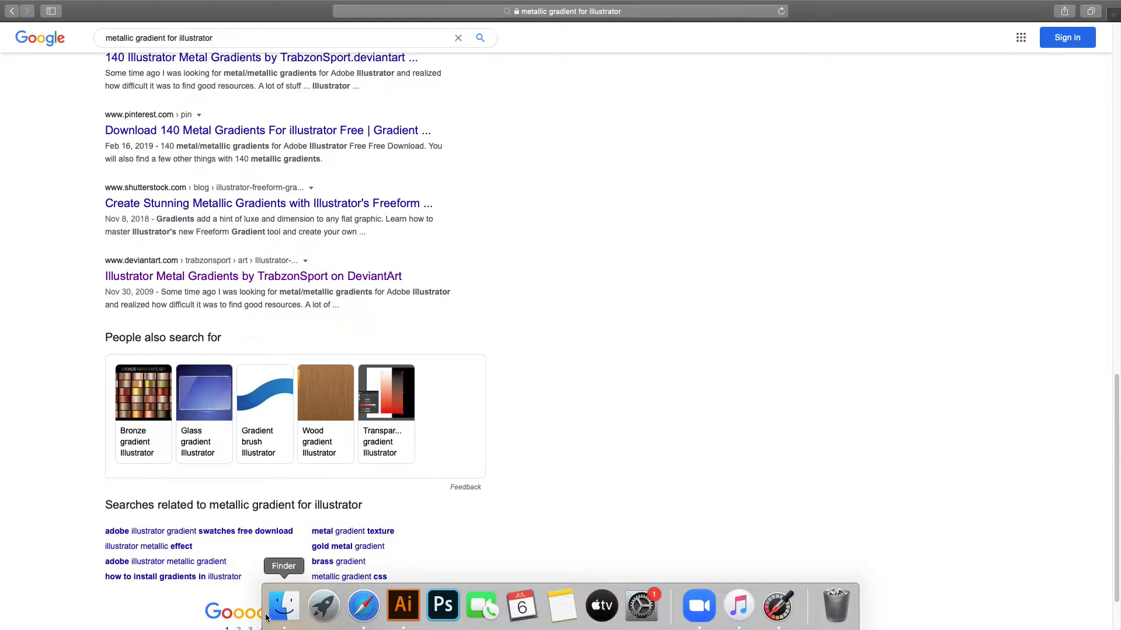
- Browse to file storage > graphics > random files and open Metal Gradients by TrabzonSport.ai in Illustrator 2020
left_click(274, 613)
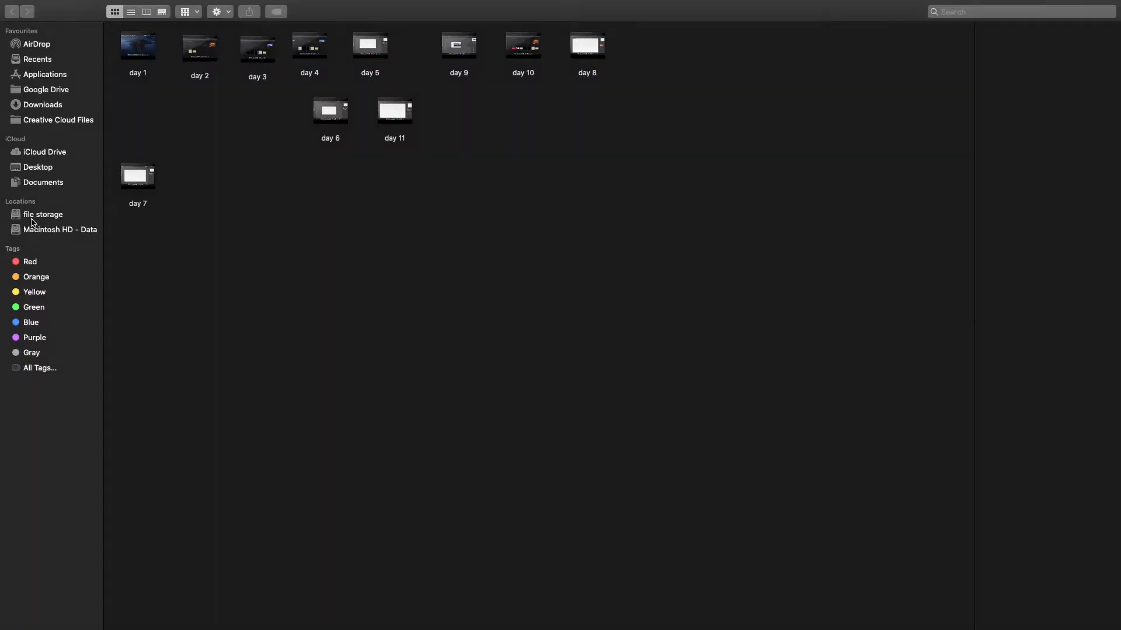
left_click(36, 215)
double_click(268, 40)
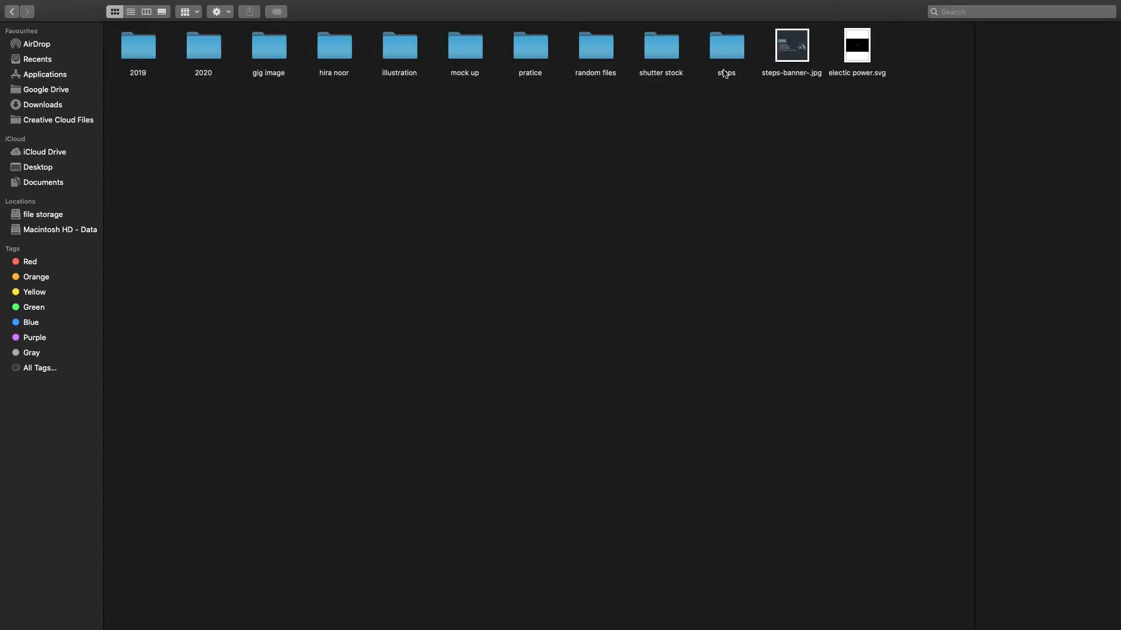
left_click(607, 59)
double_click(606, 58)
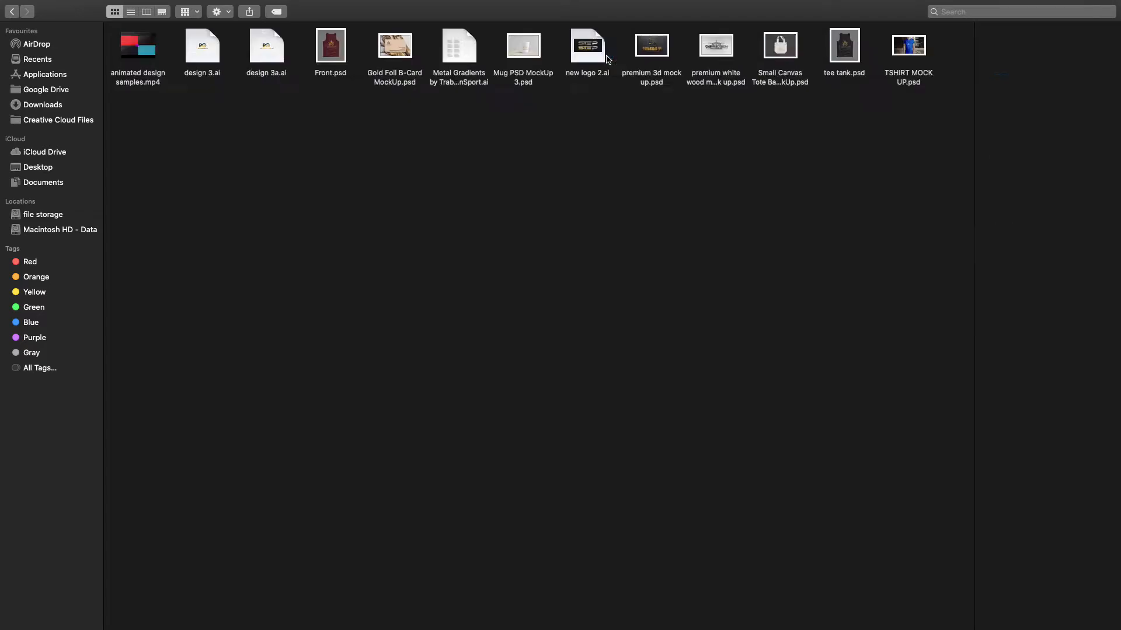
left_click(458, 59)
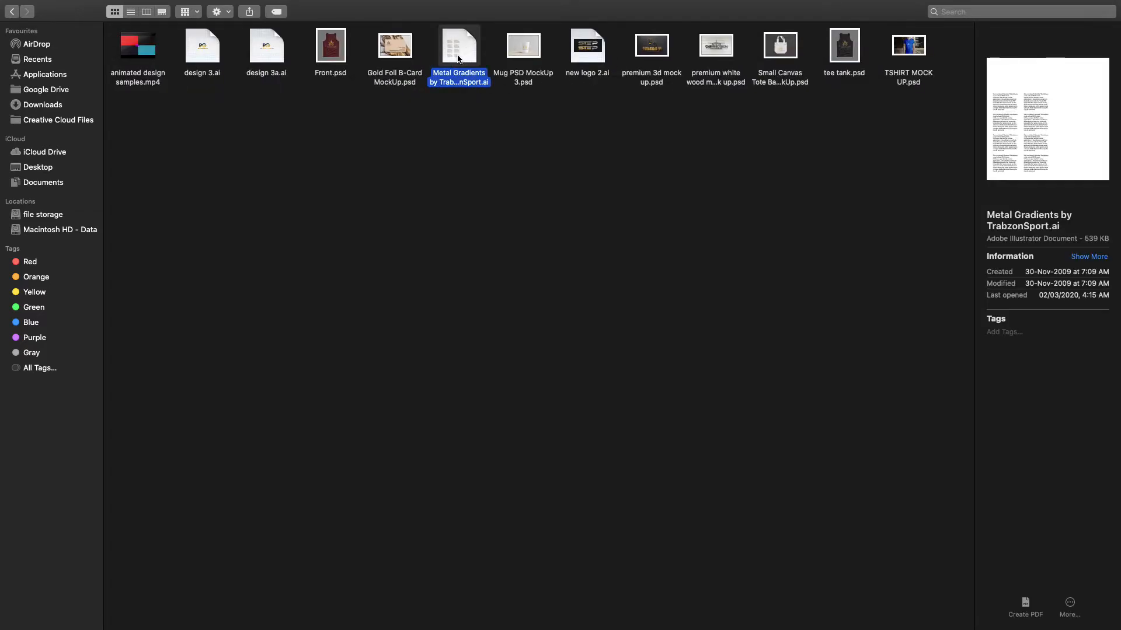
right_click(458, 59)
mouse_move(501, 70)
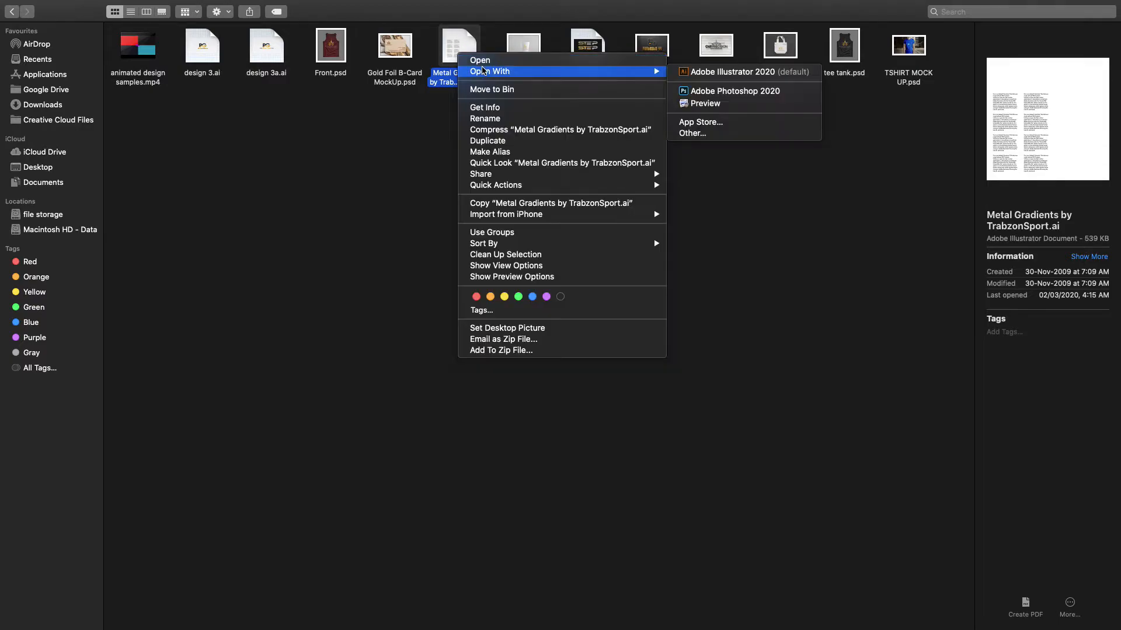
left_click(718, 71)
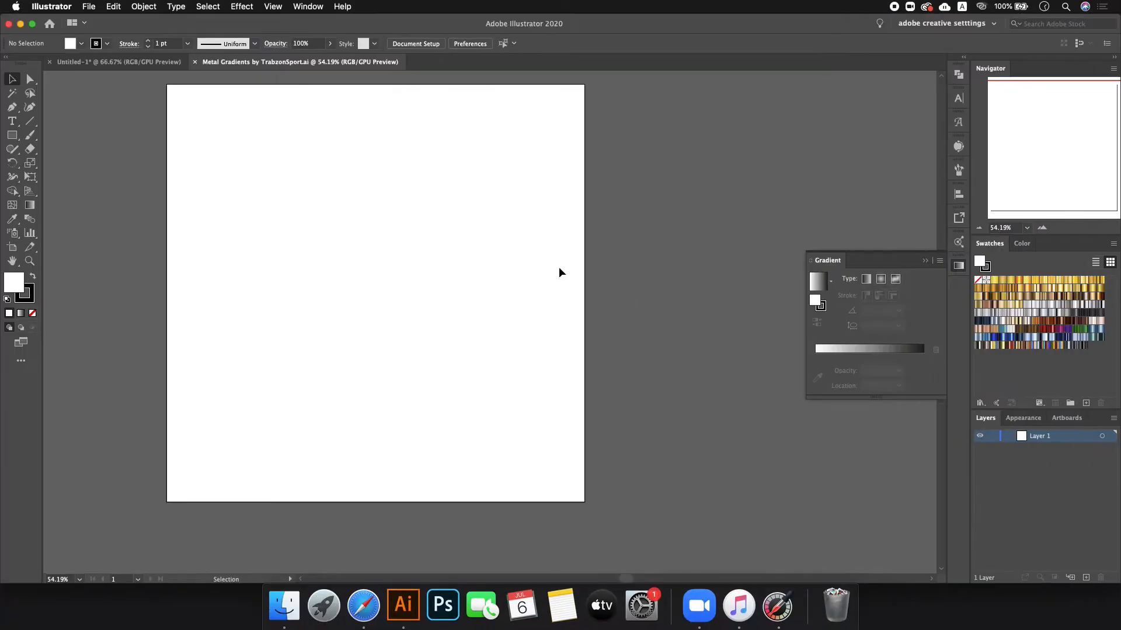
- Close the Gradient panel, remove the ten pink bars from Untitled-1, and paste them into Metal Gradients
left_click(959, 264)
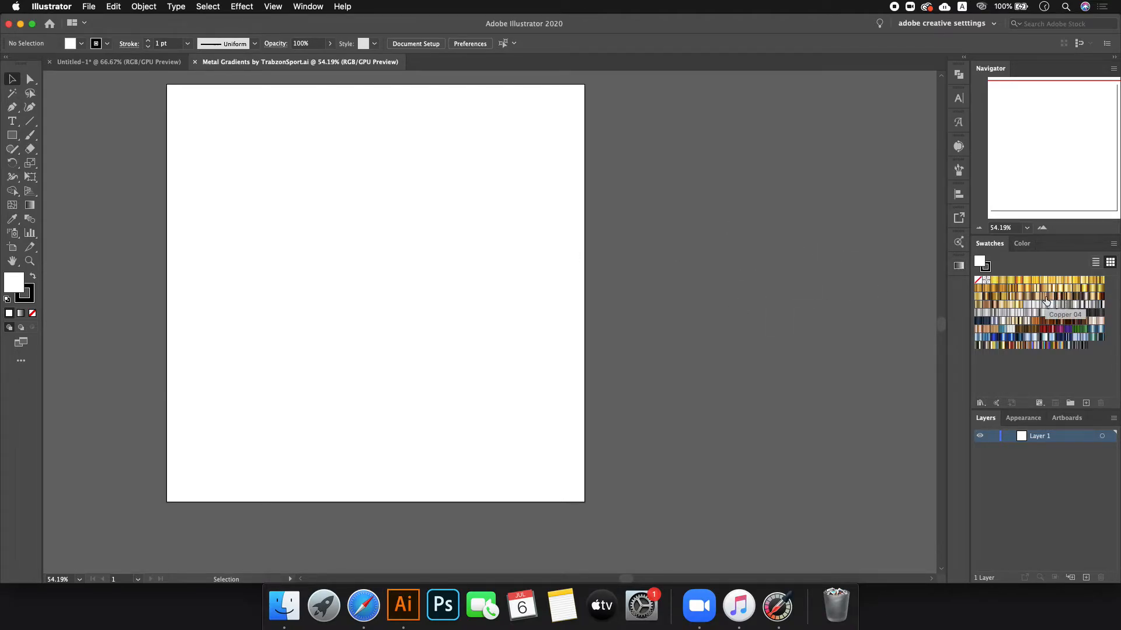
key("super+grave")
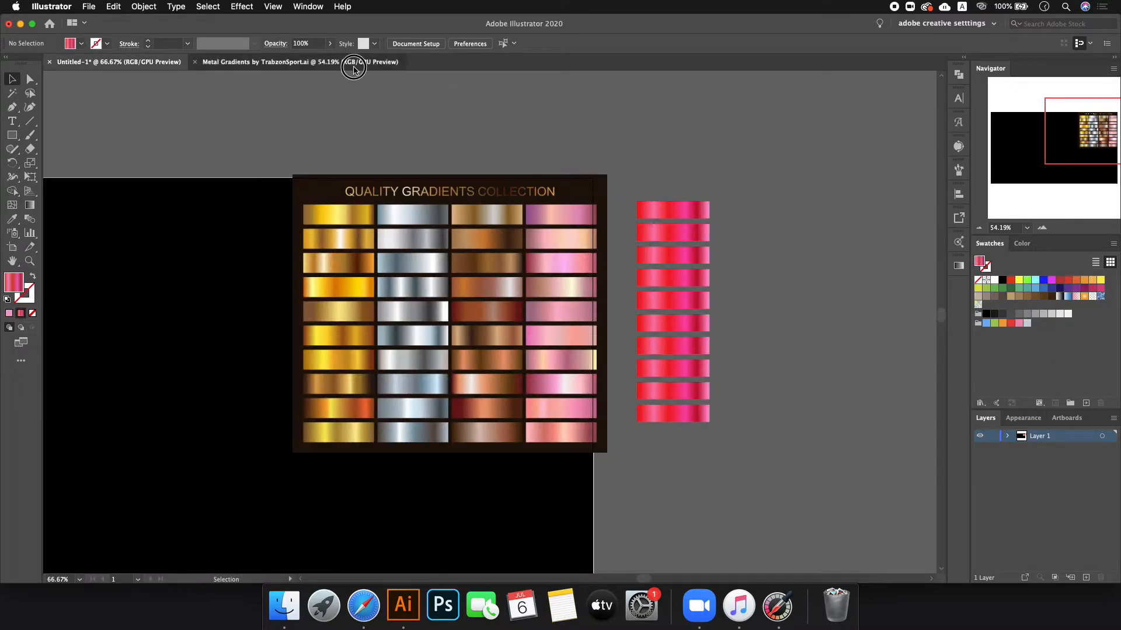
left_click(351, 62)
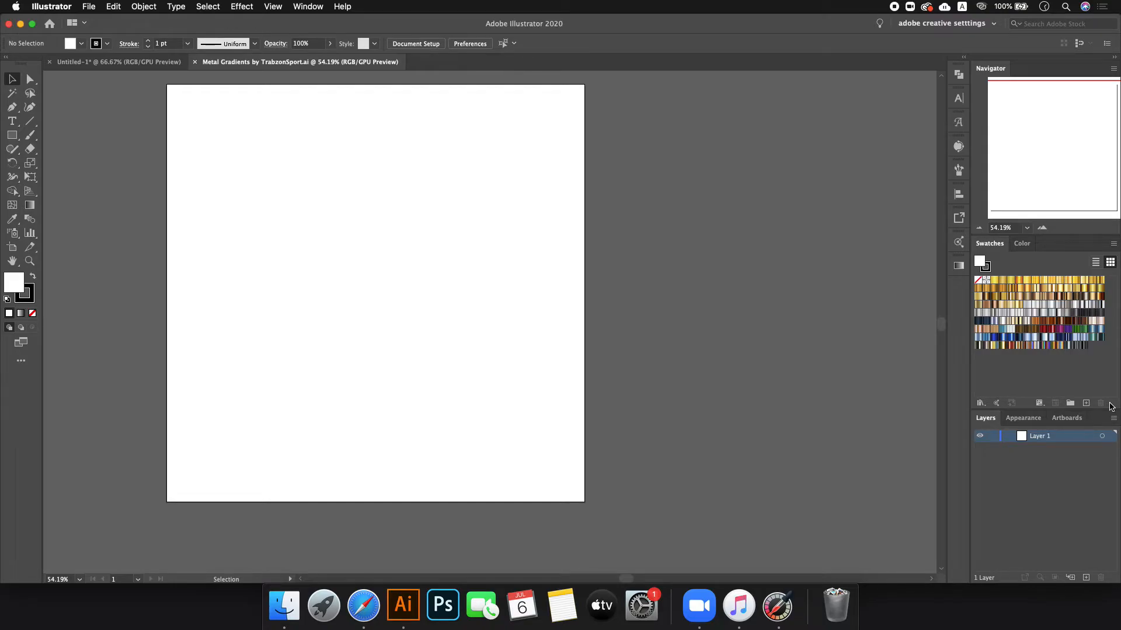
left_click(140, 63)
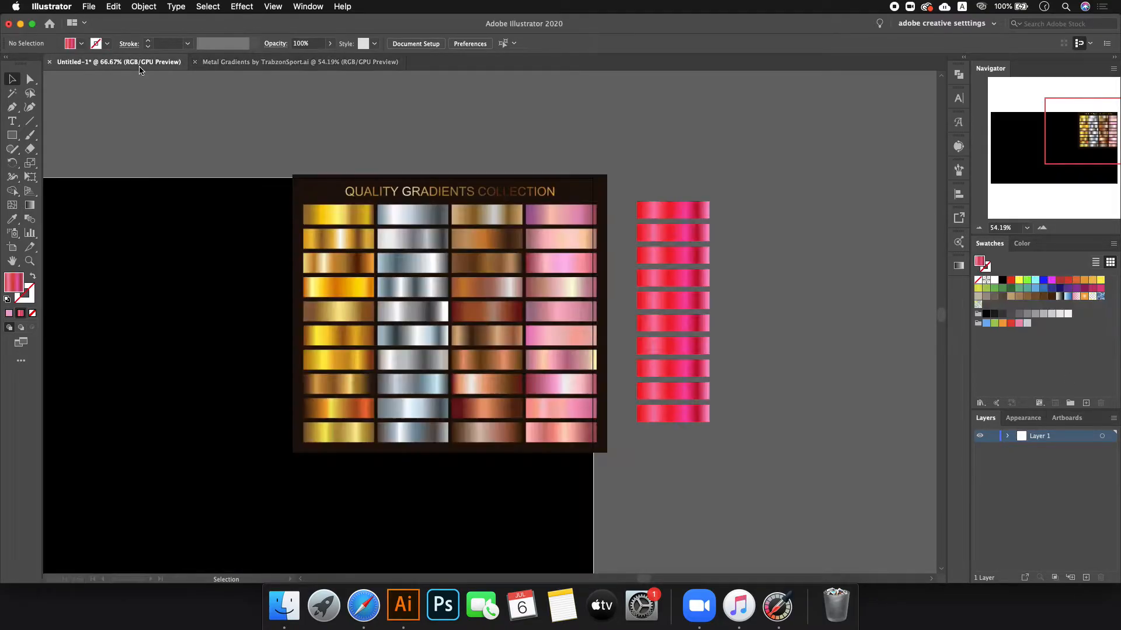
left_click_drag(640, 187, 768, 538)
key("Delete")
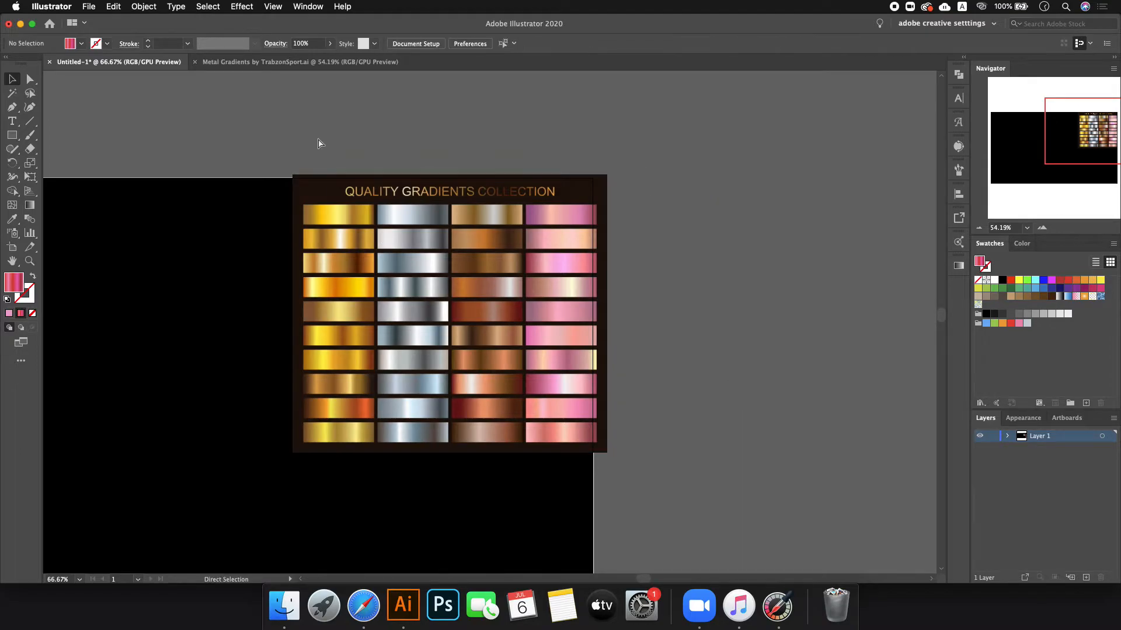
left_click(285, 67)
key("cmd+v")
left_click(593, 270)
- Fill the top five pink bars with gold, orange-yellow and yellow-gold gradient swatches
left_click(503, 240)
left_click(999, 282)
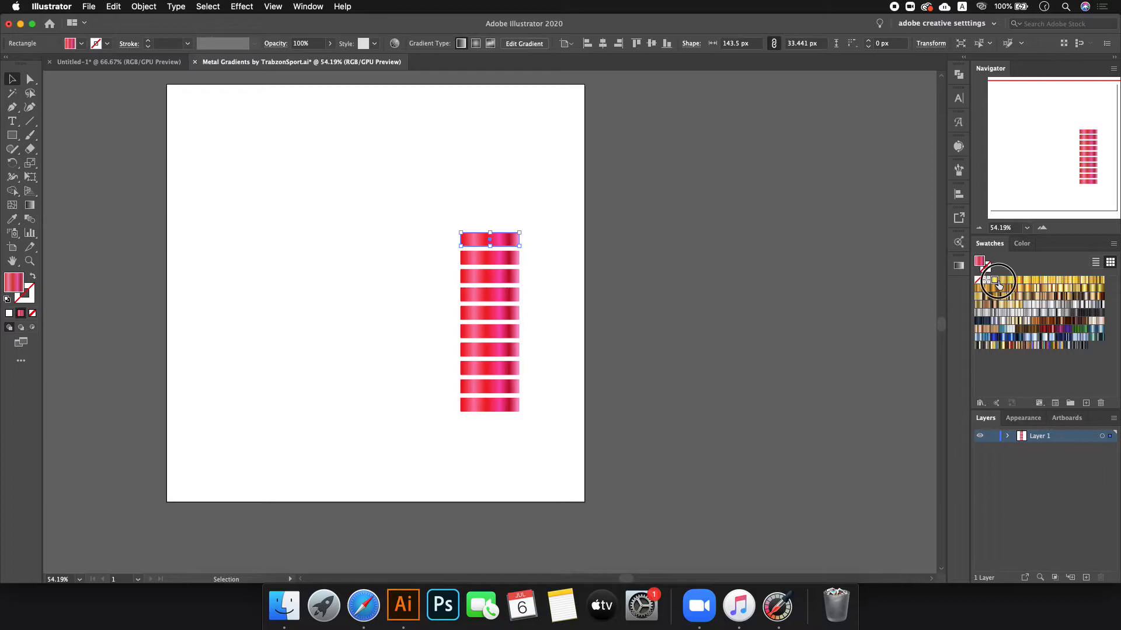
left_click(637, 252)
scroll(568, 248, "up", 2)
left_click(449, 273)
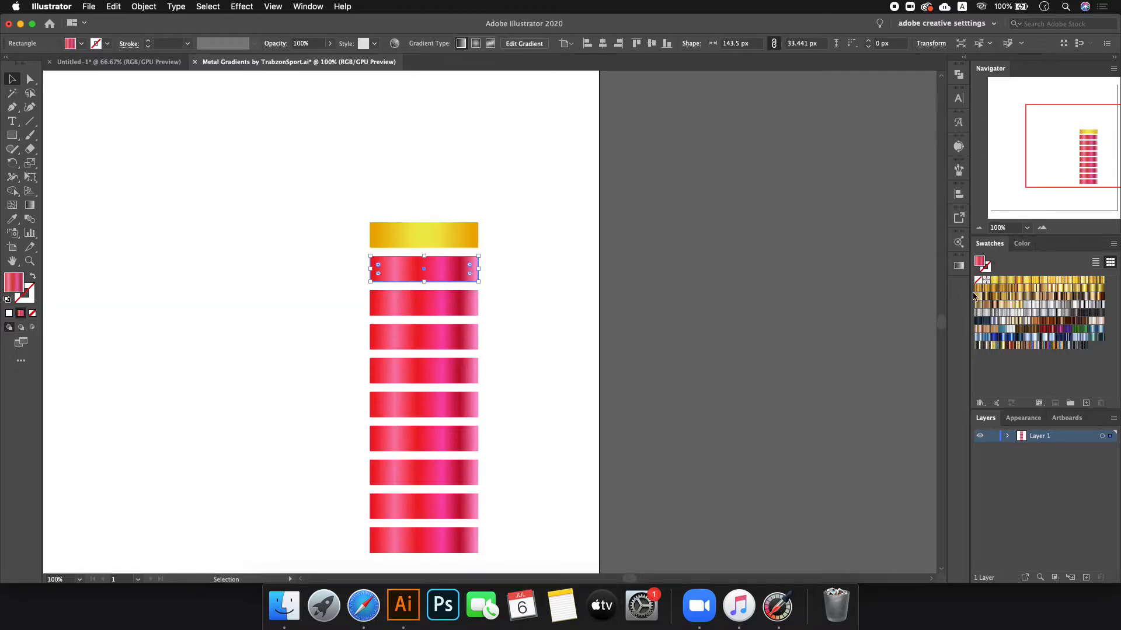
left_click(1003, 280)
left_click(455, 302)
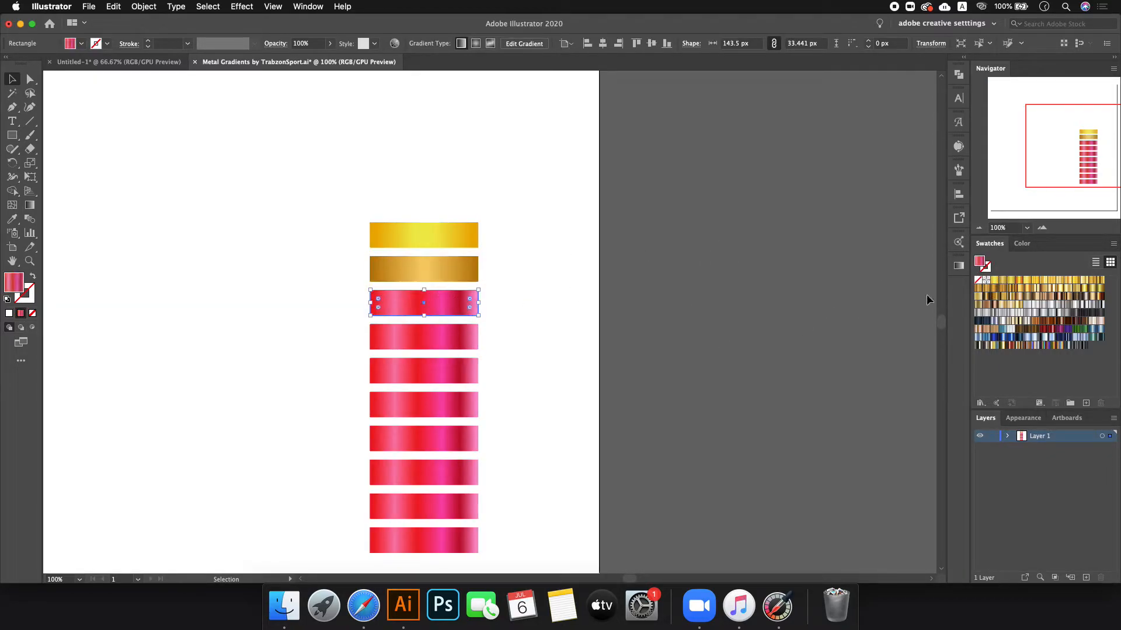
left_click(1010, 283)
left_click(438, 335)
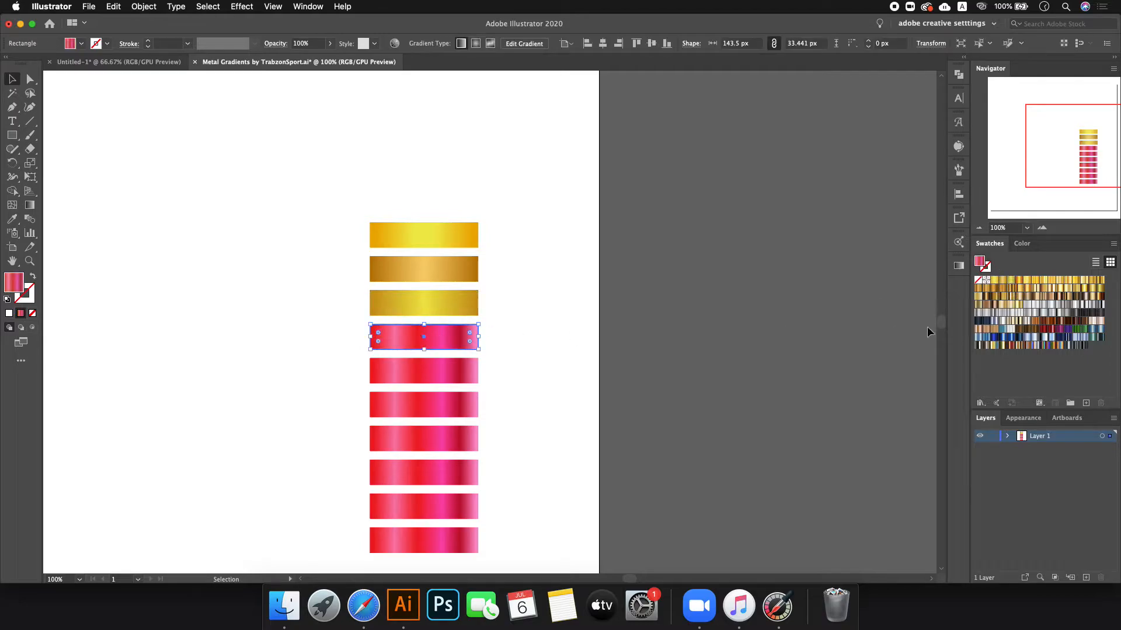
left_click(1016, 286)
left_click(437, 377)
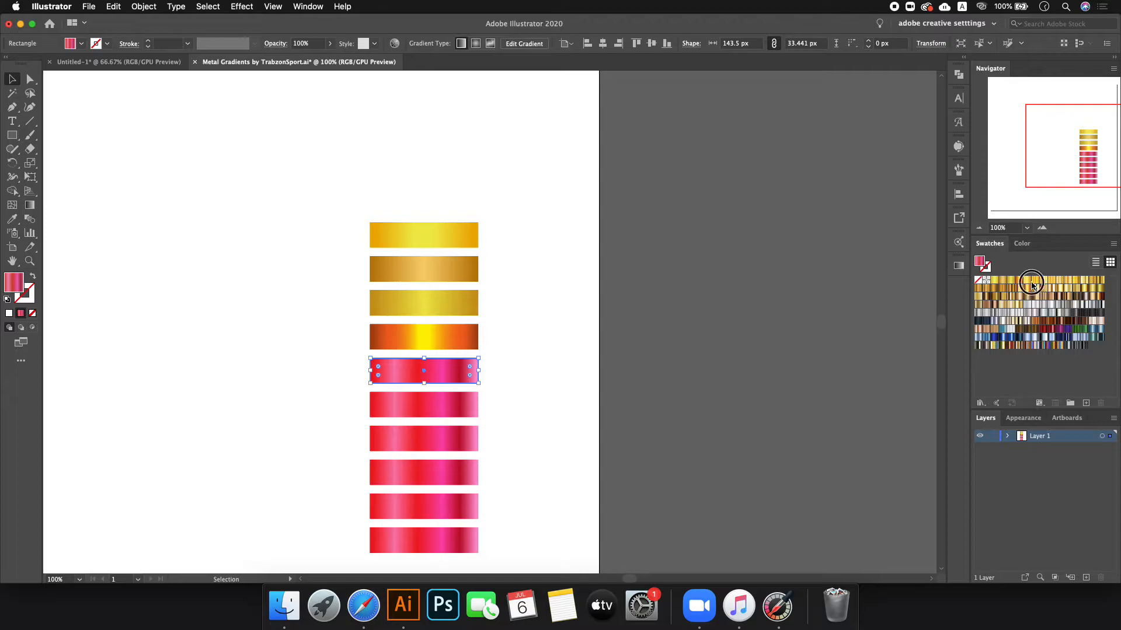
left_click(1026, 281)
- Fill the remaining five bars with dark copper, dark navy, blue, dark brown and light silver gradients
left_click(420, 402)
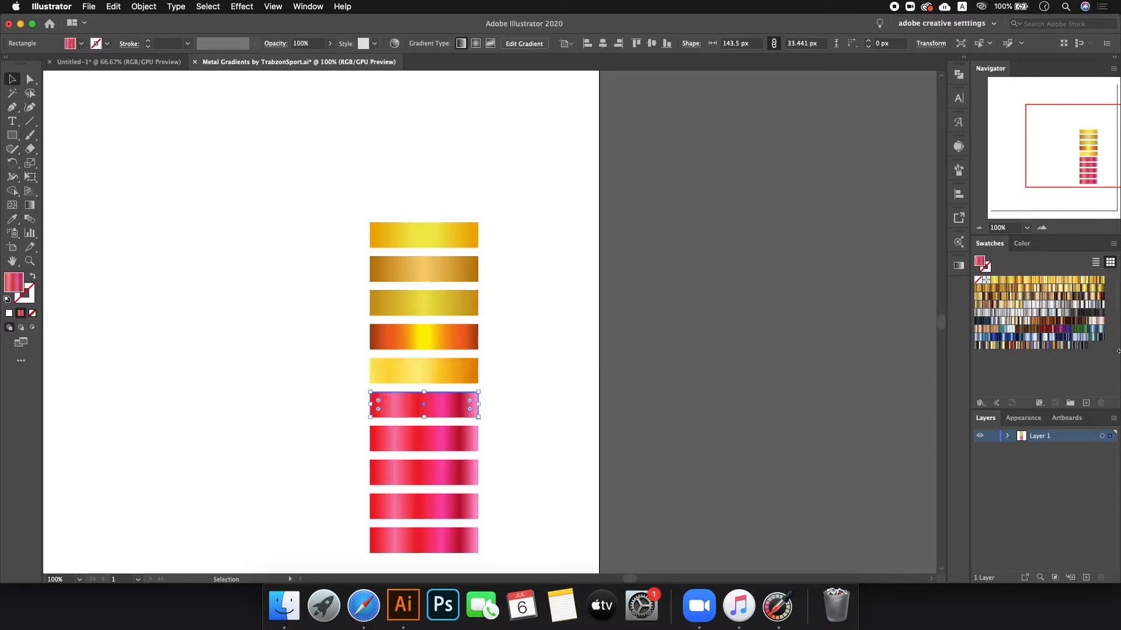
left_click(1045, 328)
left_click(426, 438)
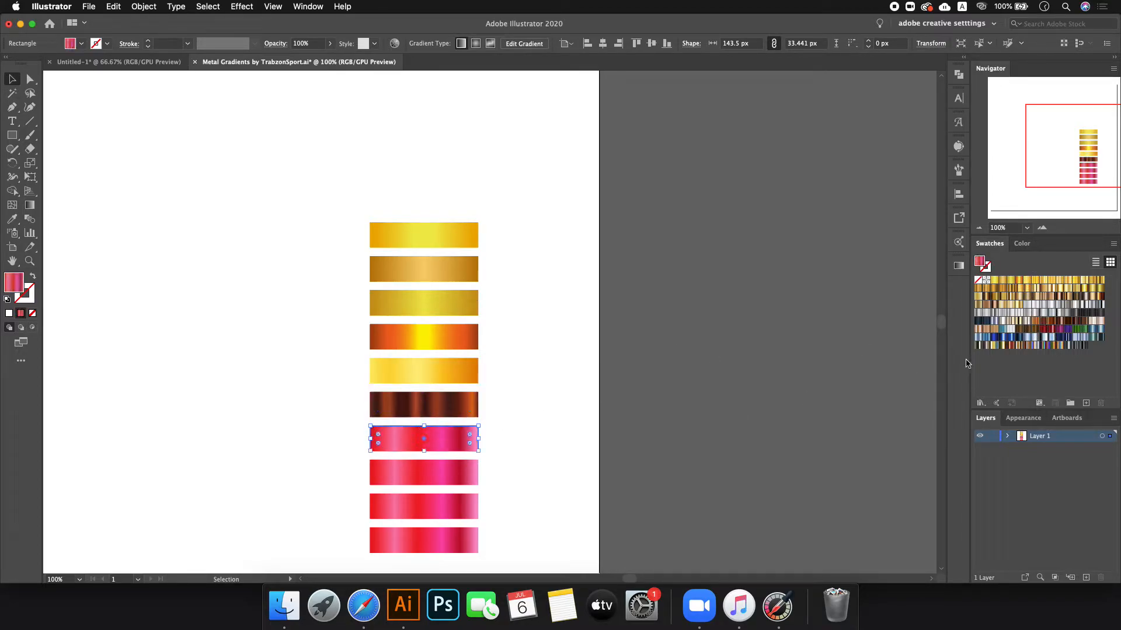
left_click(991, 329)
left_click(474, 466)
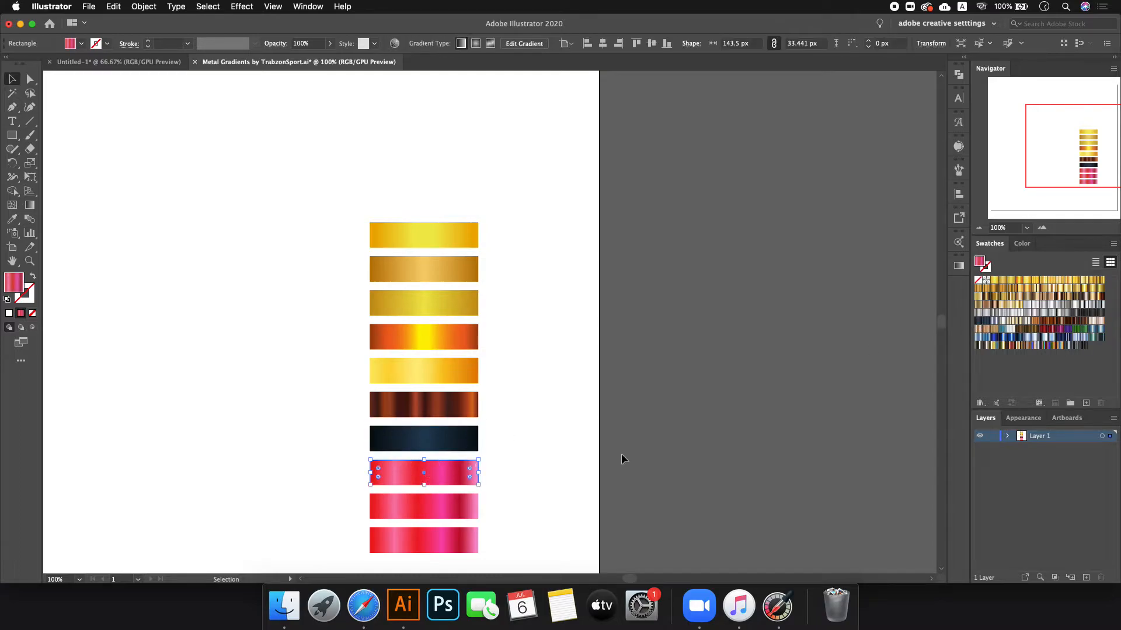
left_click(1010, 338)
left_click(439, 516)
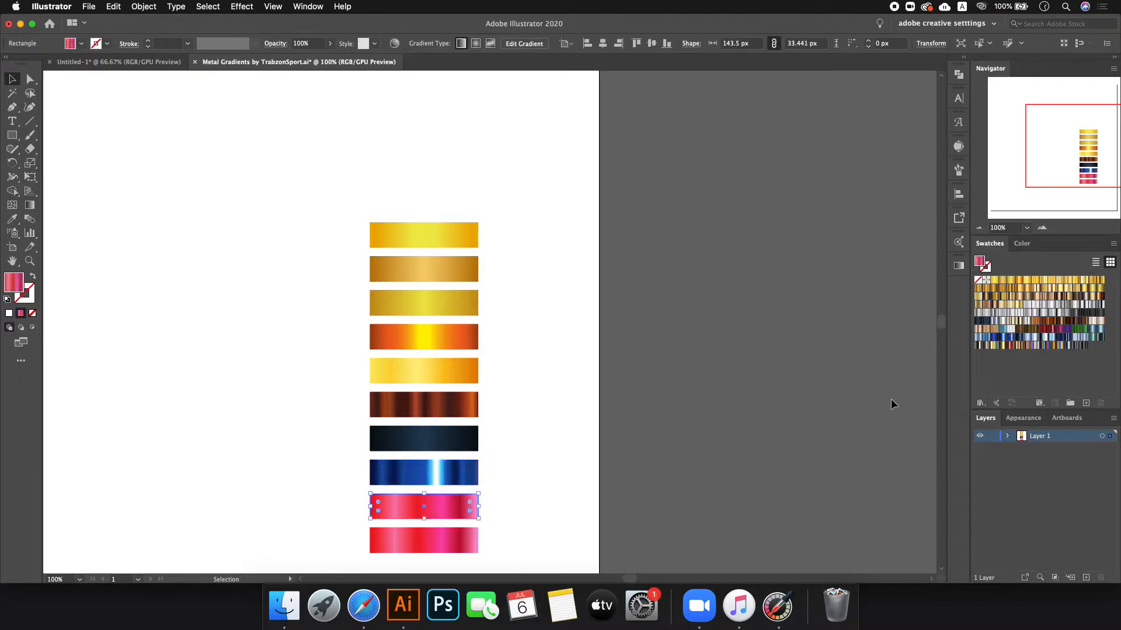
left_click(1068, 327)
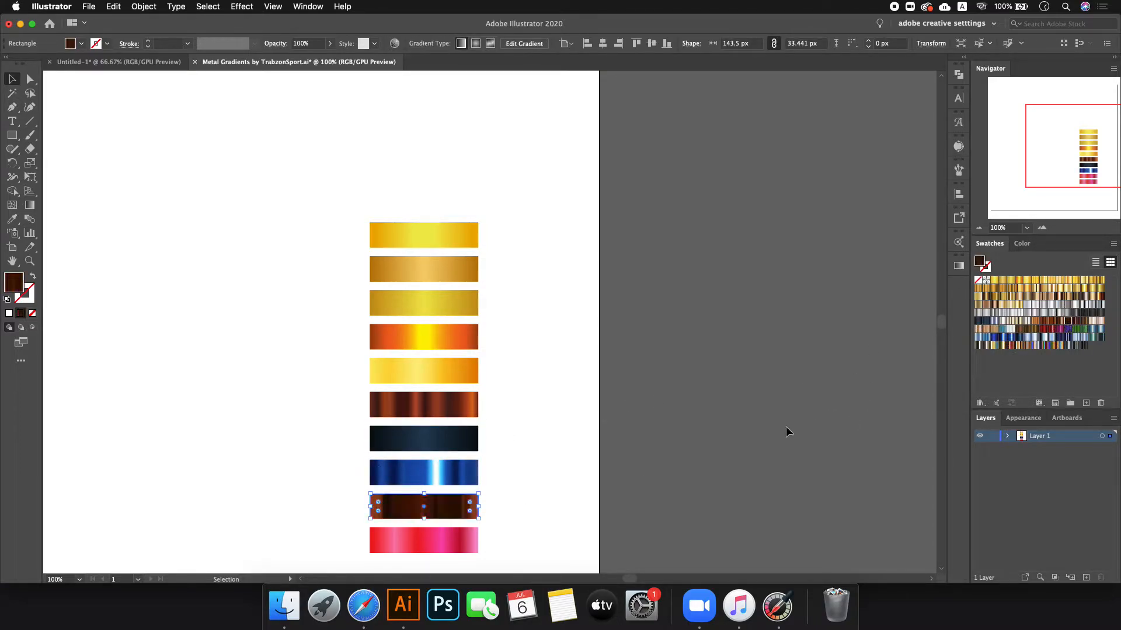
left_click(475, 543)
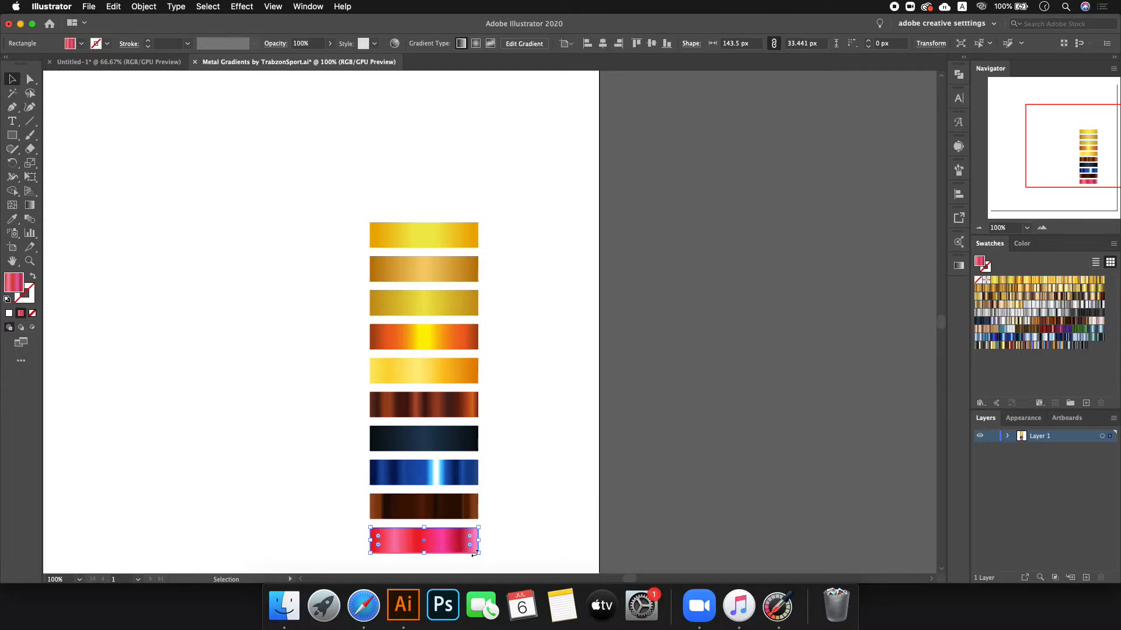
left_click(1084, 306)
left_click(1091, 304)
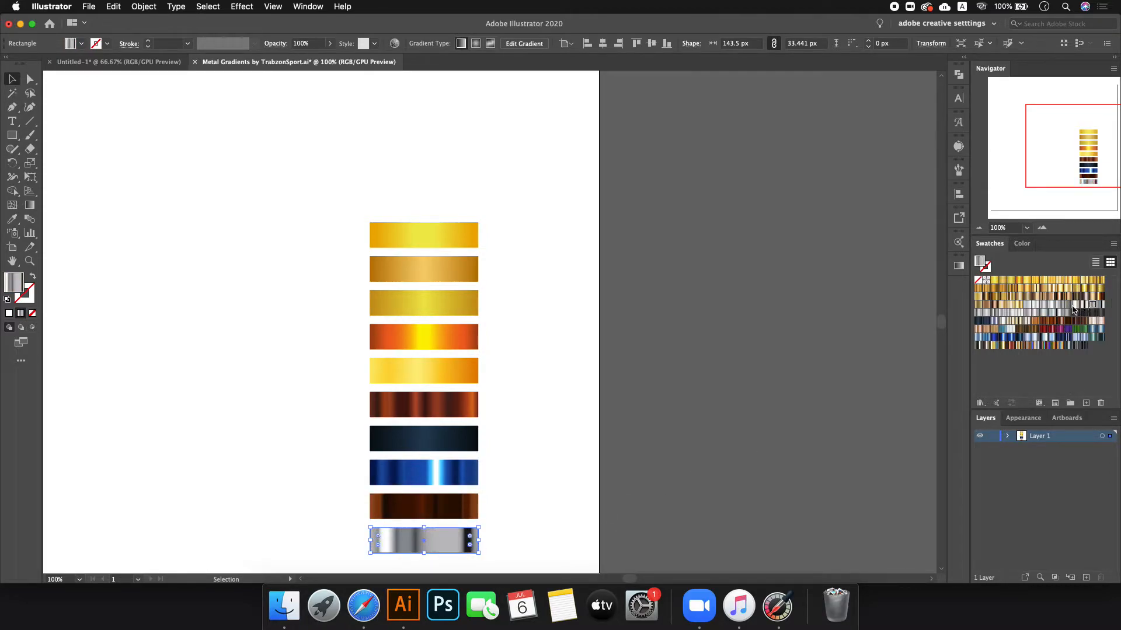
left_click(1058, 310)
left_click(1043, 304)
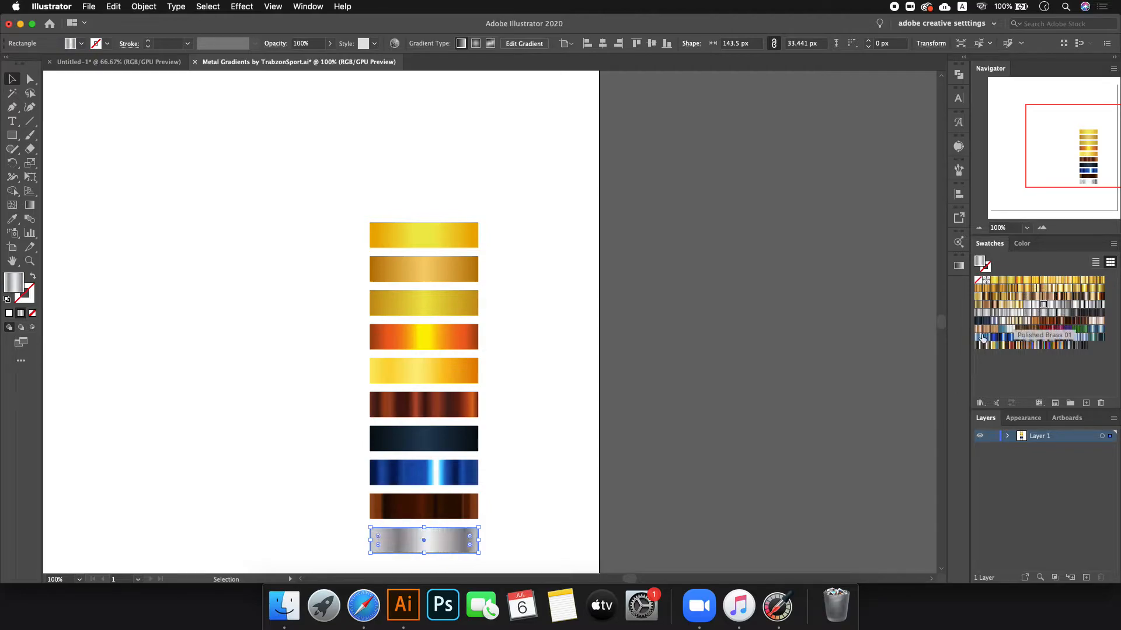
left_click(766, 411)
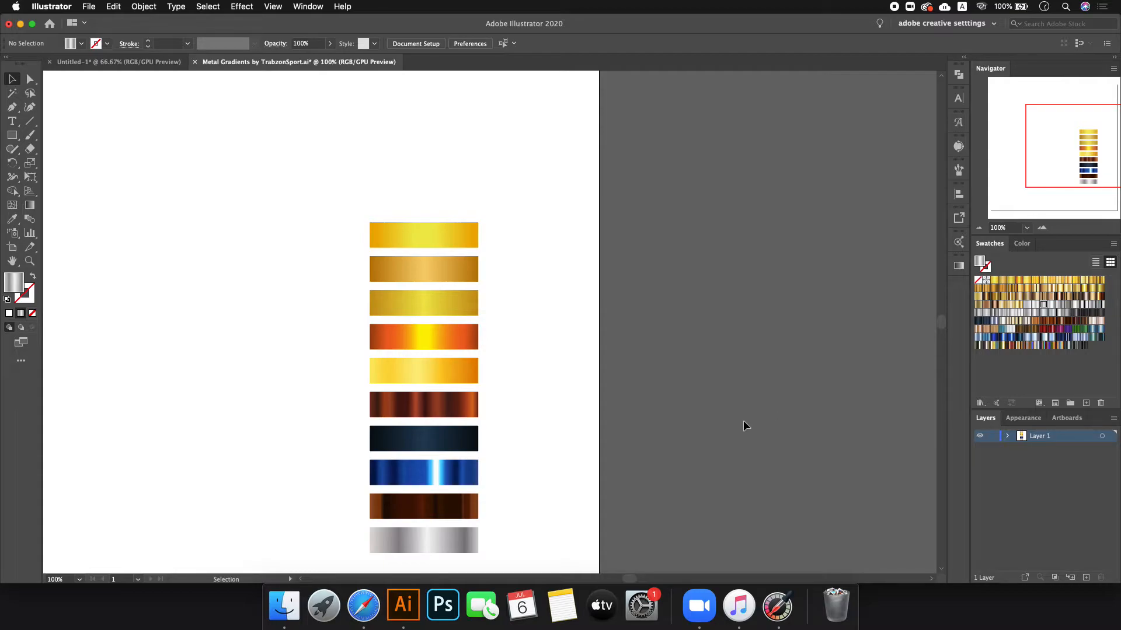
- Delete the dark brown, blue, copper, orange-yellow, top yellow-gold and bright yellow-orange bars
left_click(410, 503)
key("Delete")
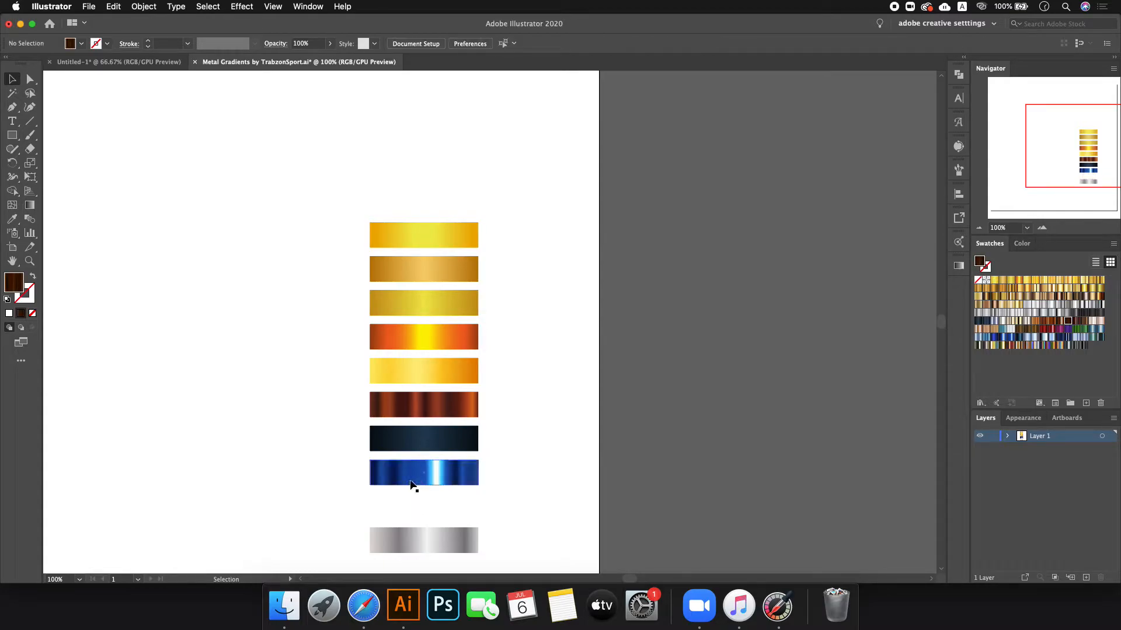
left_click(414, 473)
key("Delete")
left_click(421, 410)
key("Delete")
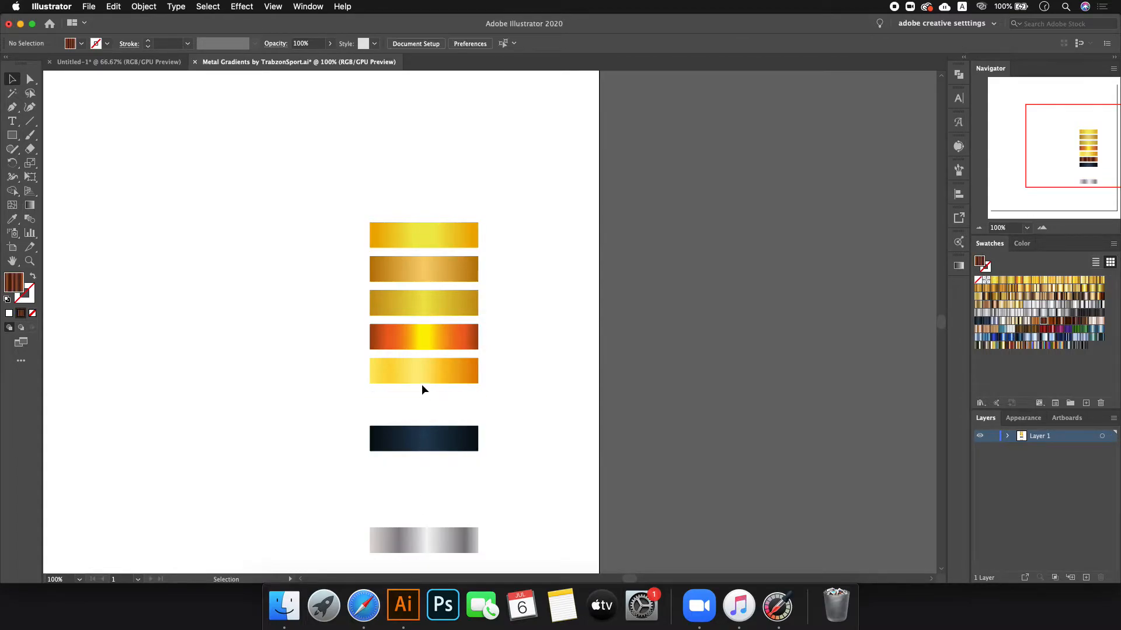
left_click(430, 344)
key("Delete")
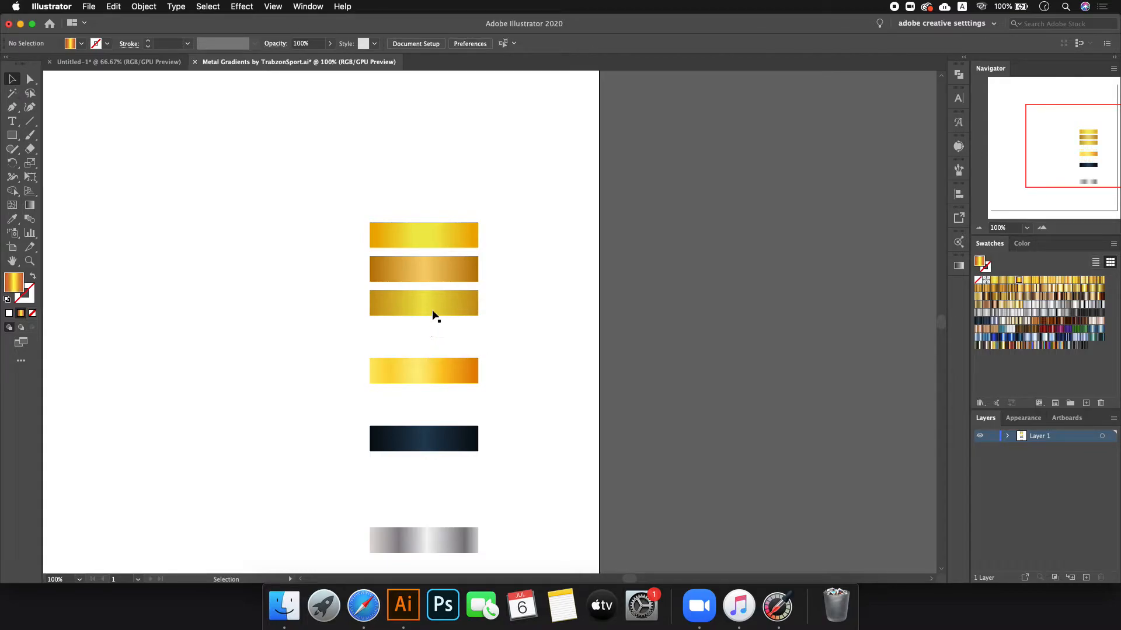
left_click(439, 229)
key("Delete")
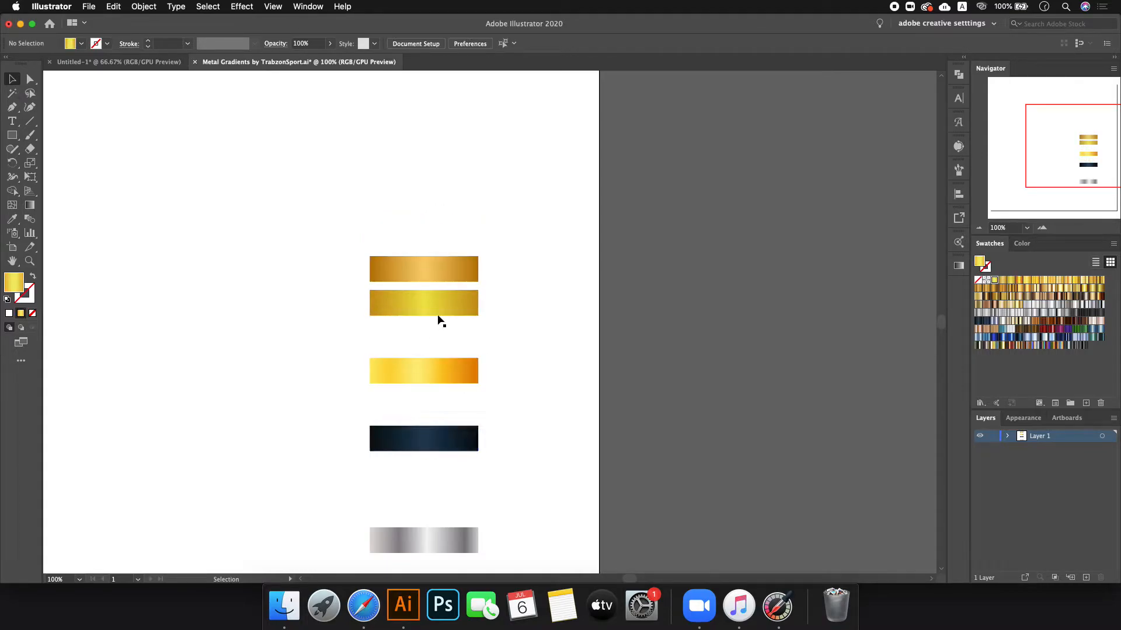
left_click(432, 377)
key("Delete")
- Move the navy and silver bars up under the golds and refill the silver bar with a lighter silver
left_click_drag(432, 438, 429, 358)
left_click_drag(424, 538, 429, 360)
left_click(429, 403)
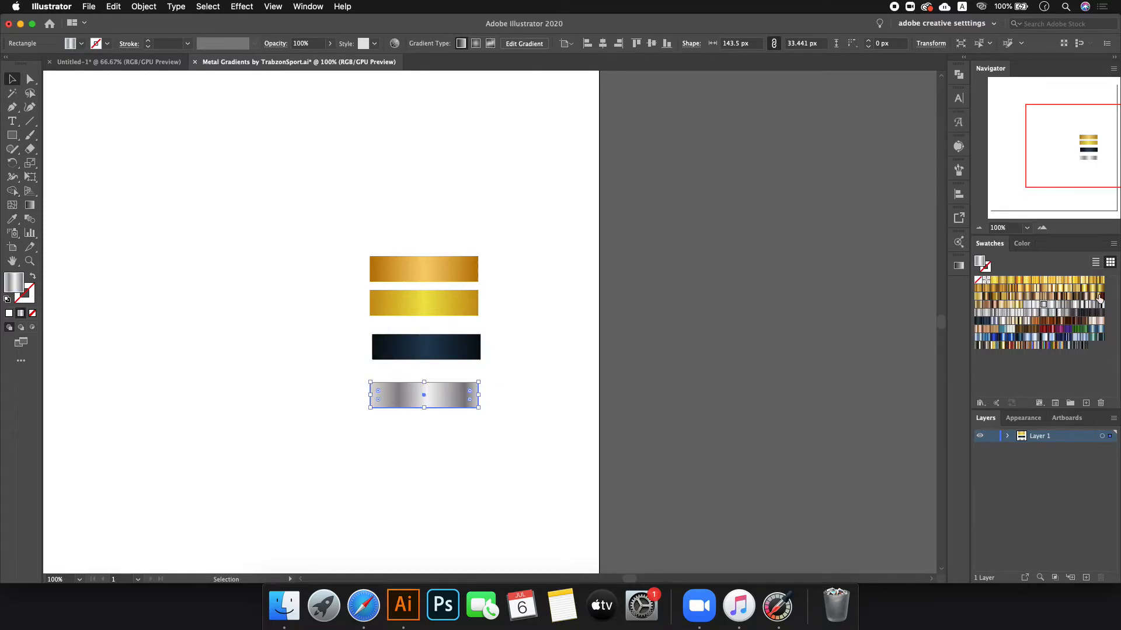
left_click(1039, 304)
left_click(1029, 305)
left_click(703, 352)
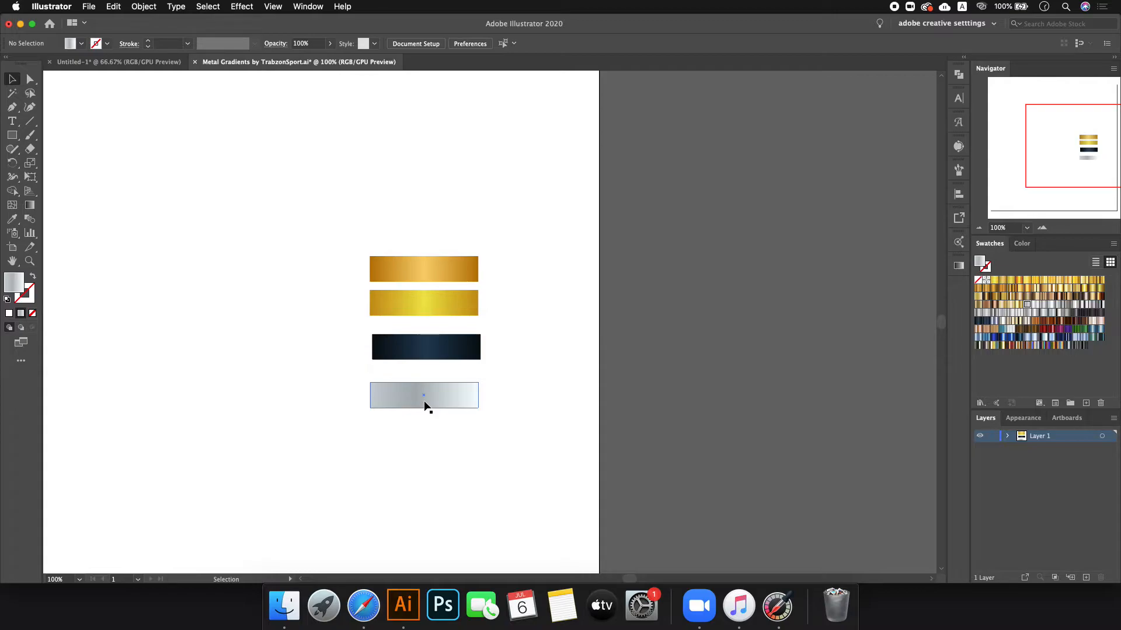
- Type the word UMAR on the artboard and scale it up
left_click(12, 121)
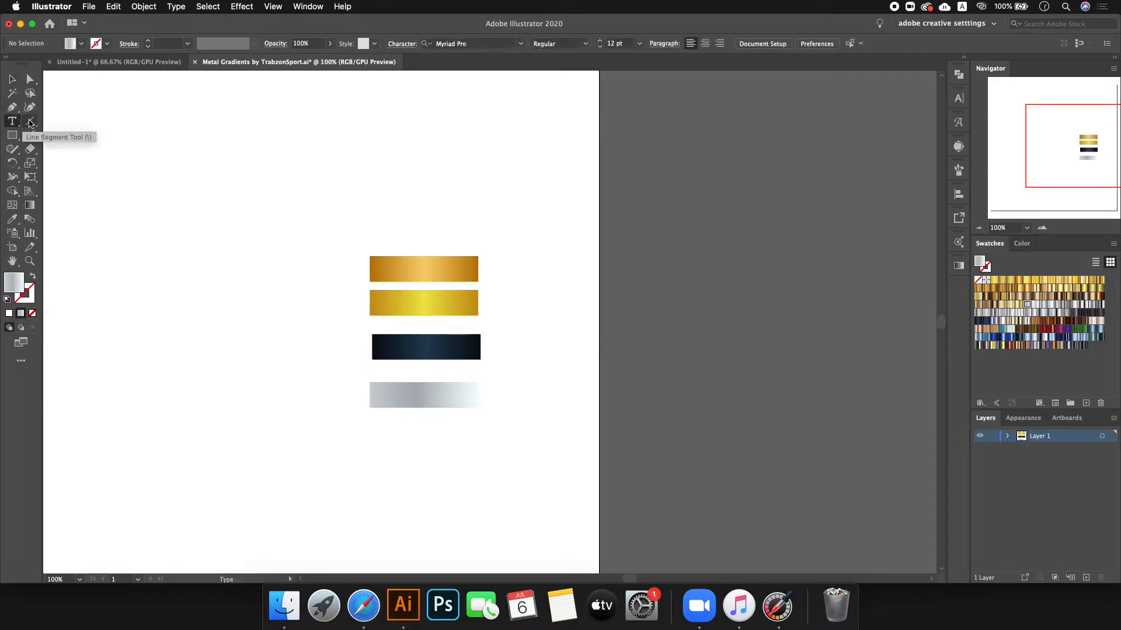
left_click(301, 156)
type("U")
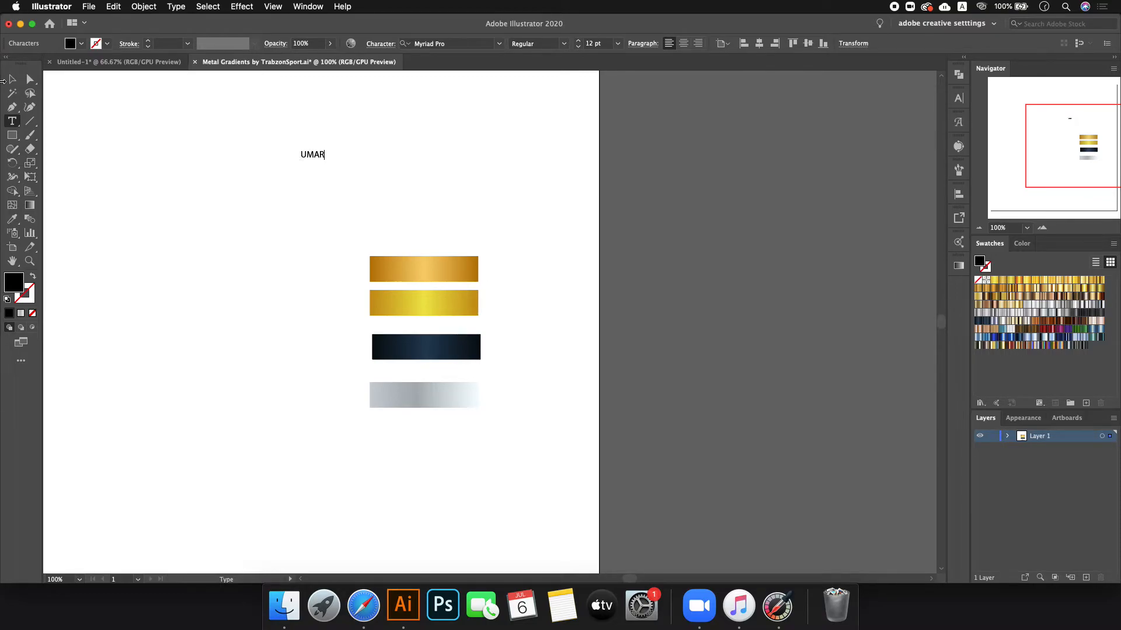
type("MAR")
left_click(12, 80)
left_click_drag(327, 156, 458, 155)
- Set UMAR's font to Nexa Bold and convert it to outlines
right_click(439, 165)
left_click(483, 52)
left_click(480, 43)
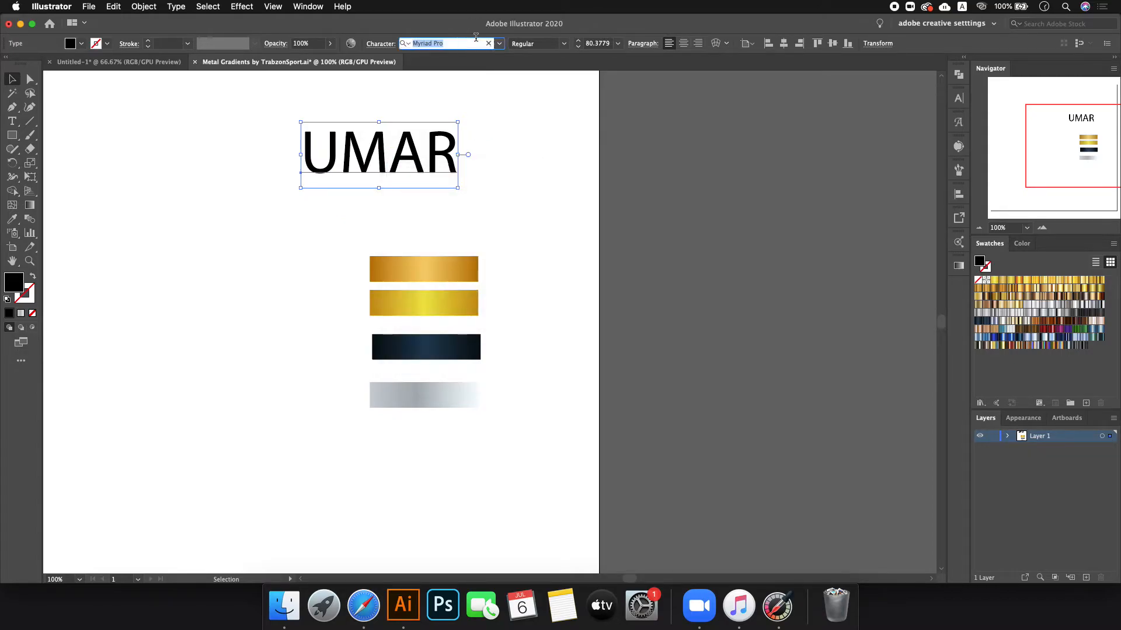
type("nex")
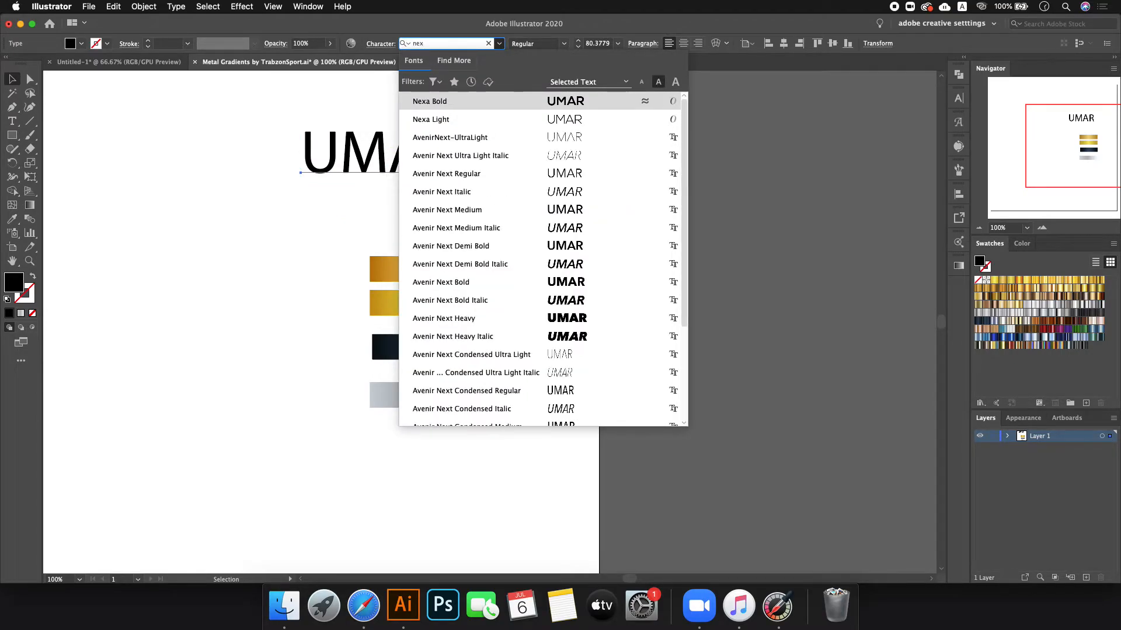
key("Return")
right_click(390, 149)
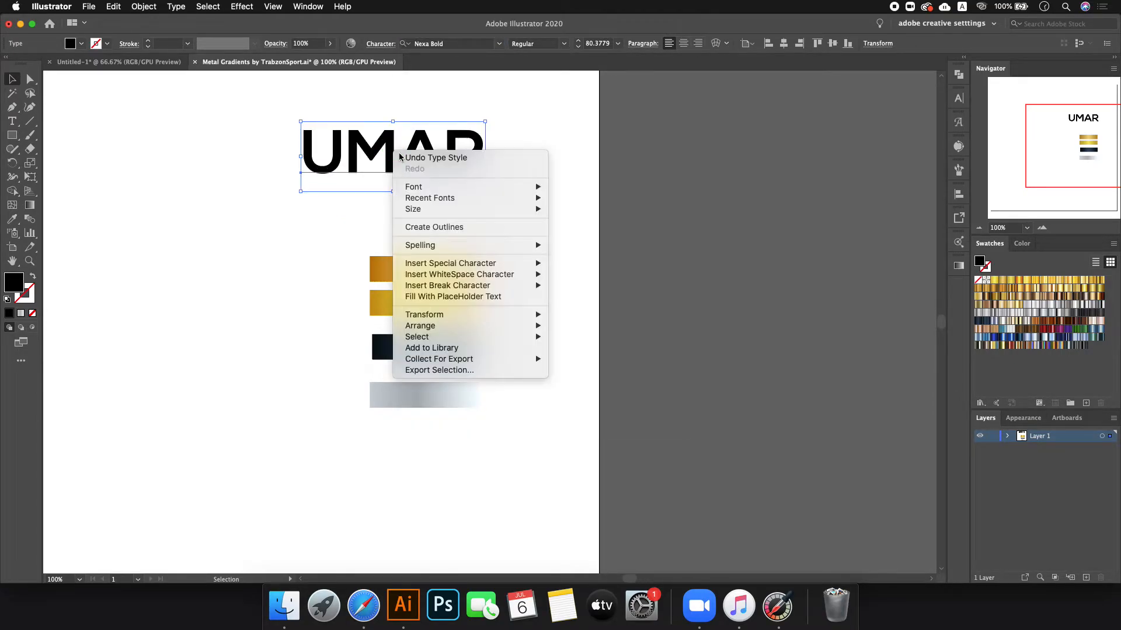
left_click(462, 226)
- Duplicate the outlined UMAR into four stacked copies with Alt-drag and Cmd+D
left_click(449, 217)
left_click_drag(408, 155, 267, 230)
key("super+d")
key("super+d")
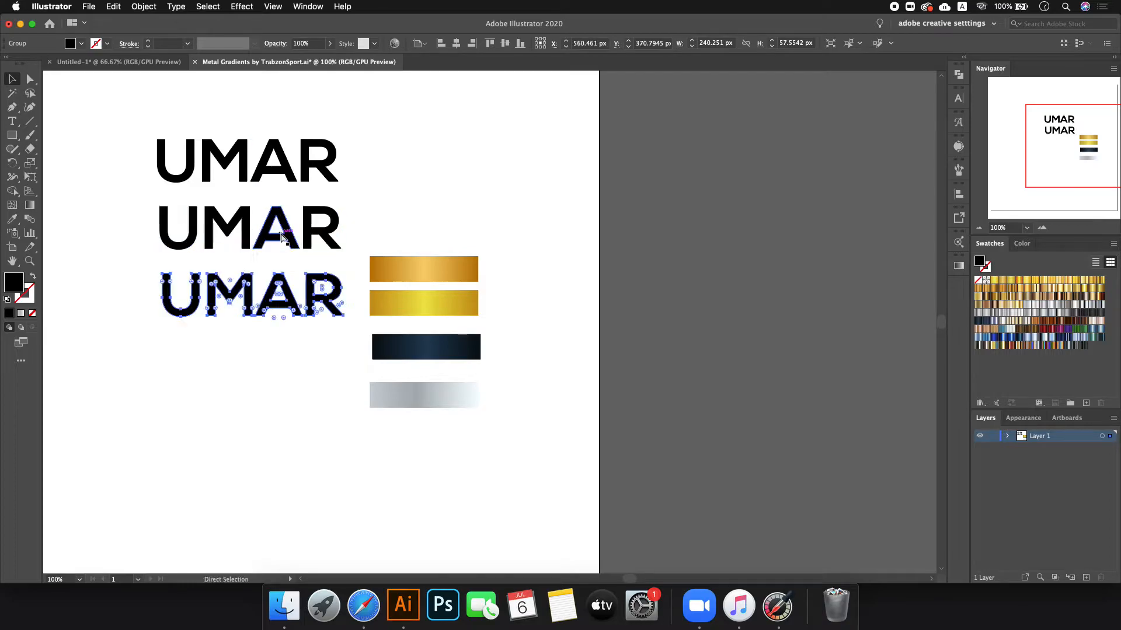
left_click(431, 167)
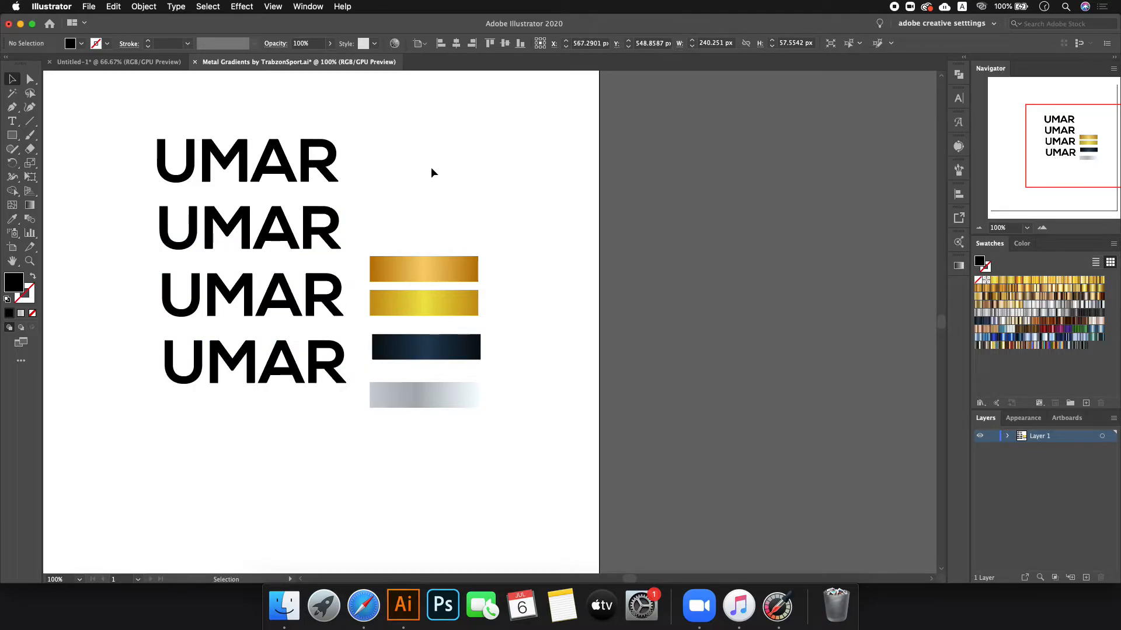
- Eyedrop the orange-gold gradient onto the top UMAR and yellow-gold onto the second
left_click(262, 161)
left_click(11, 219)
left_click(409, 259)
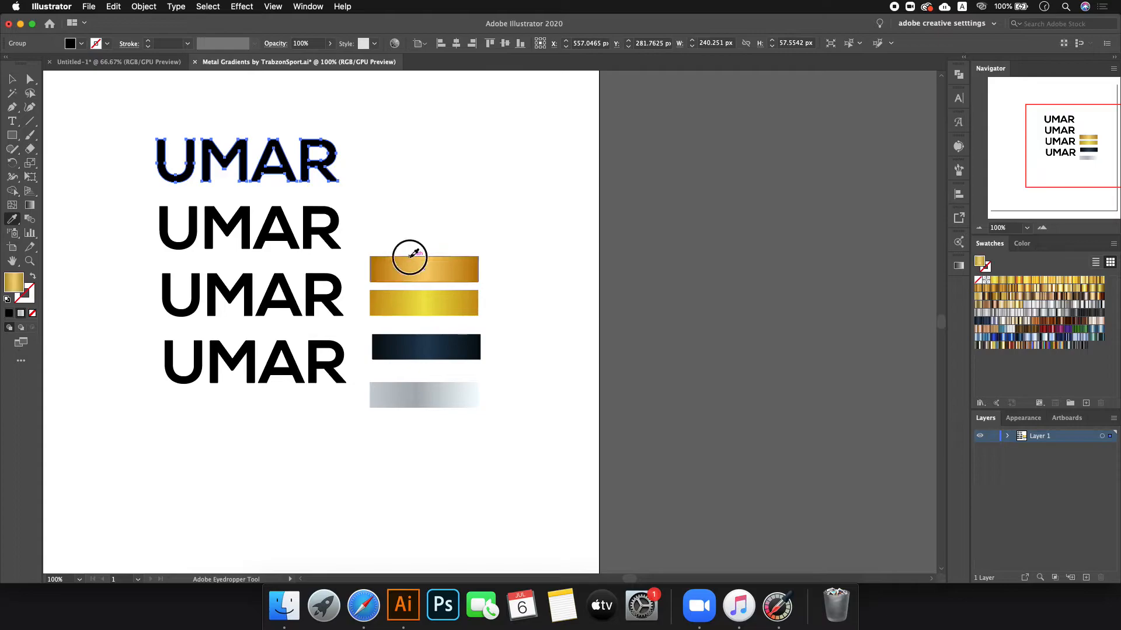
key("a")
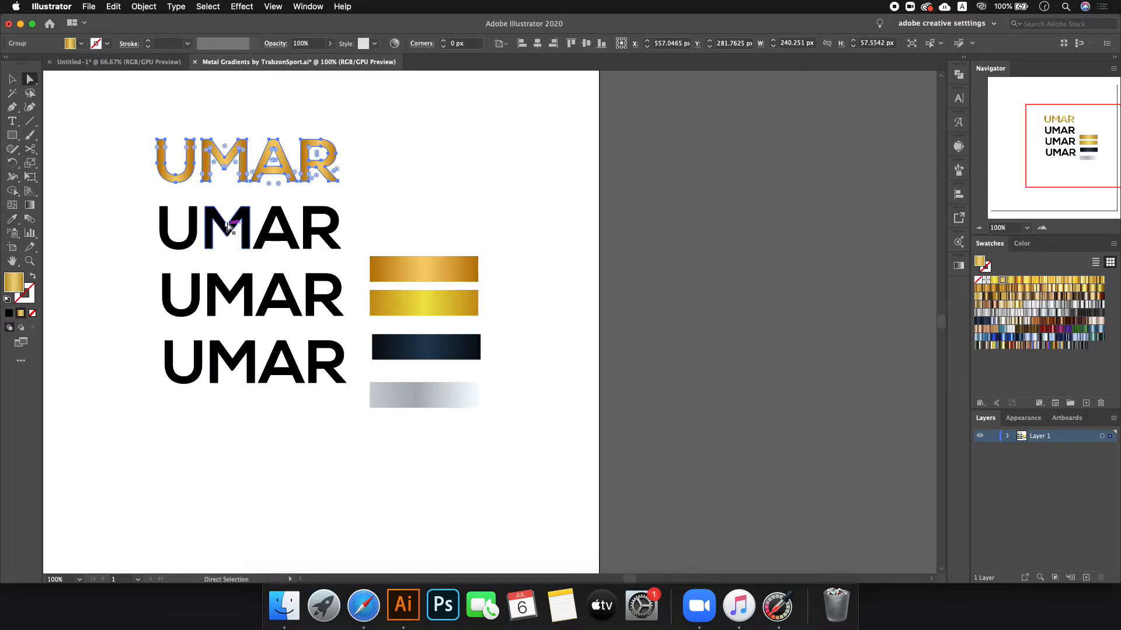
key("v")
left_click(228, 229)
key("i")
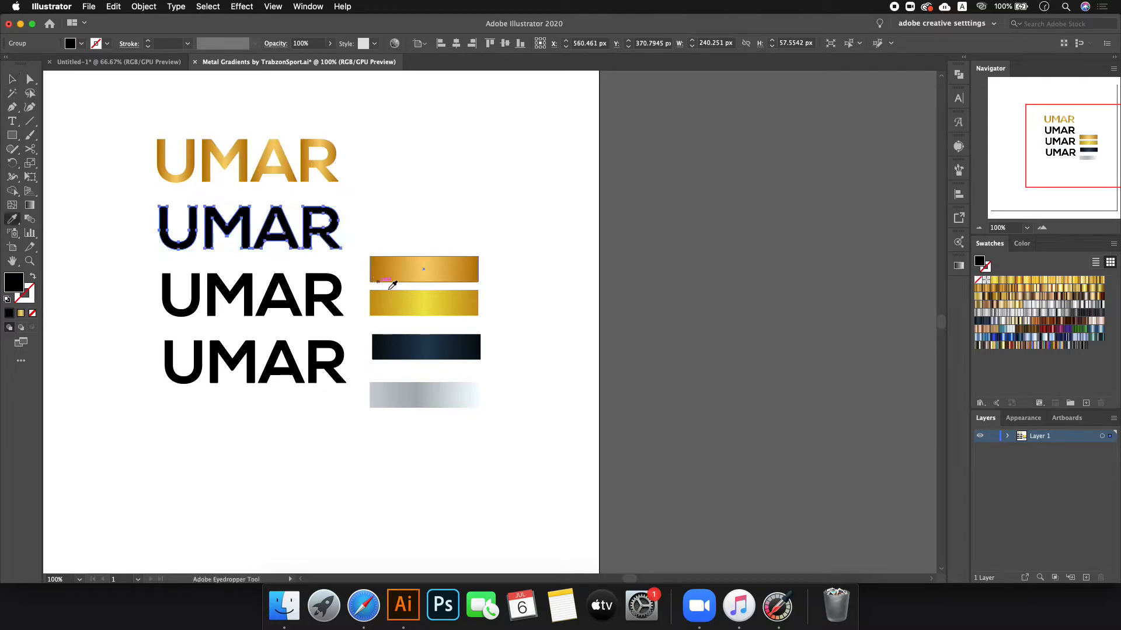
left_click(416, 300)
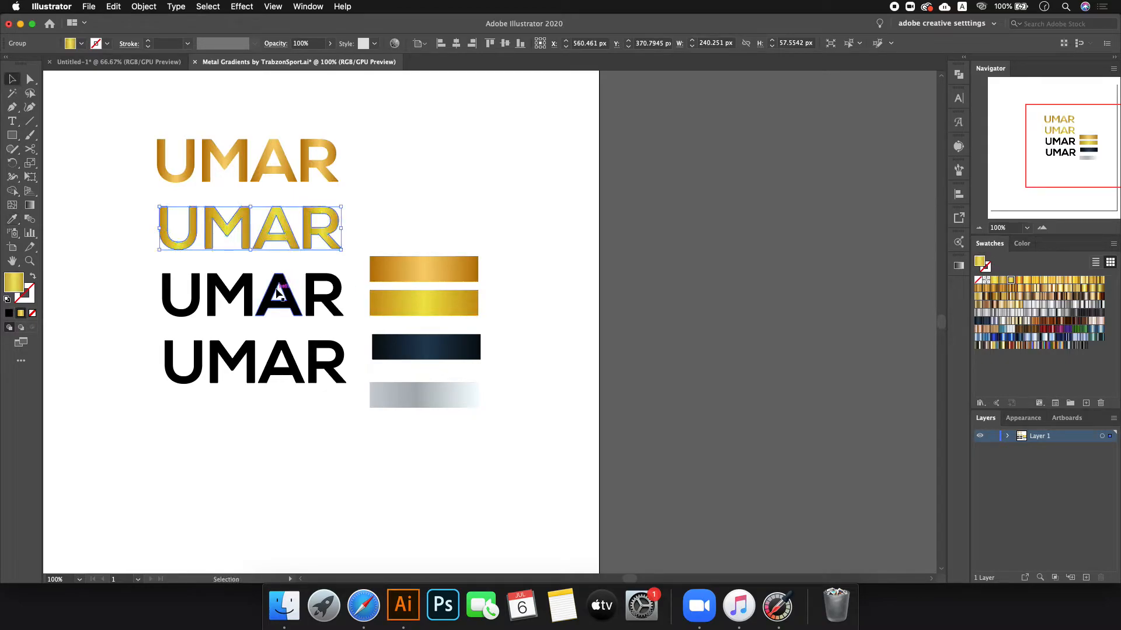
- Eyedrop the dark navy gradient onto the third UMAR and silver onto the fourth
left_click(282, 285, "super")
left_click(432, 344)
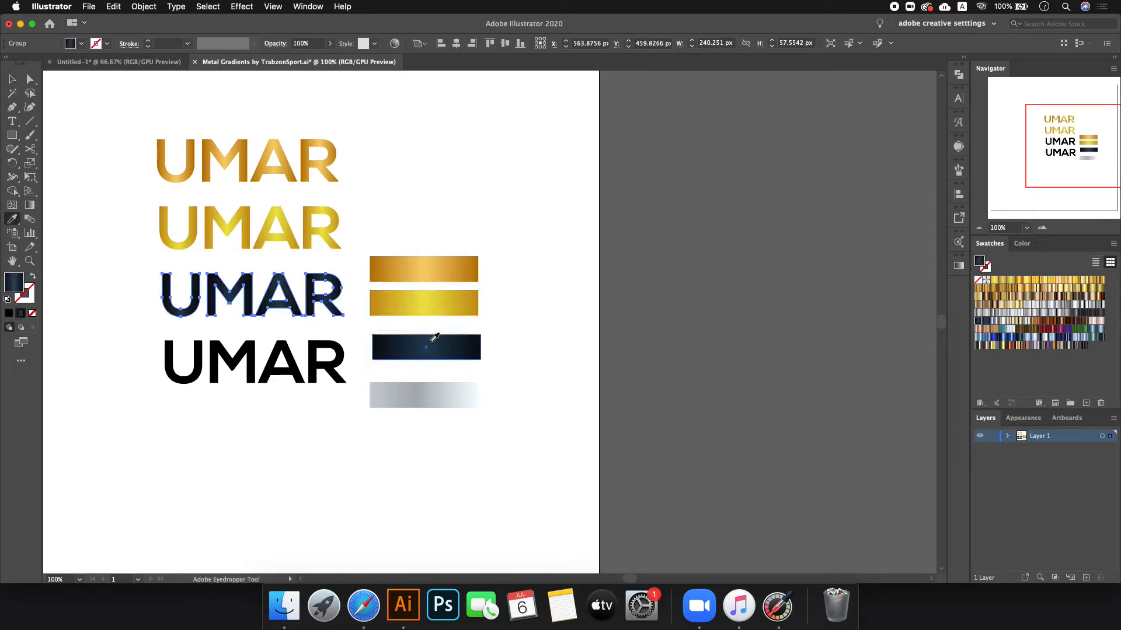
key("v")
left_click(322, 359)
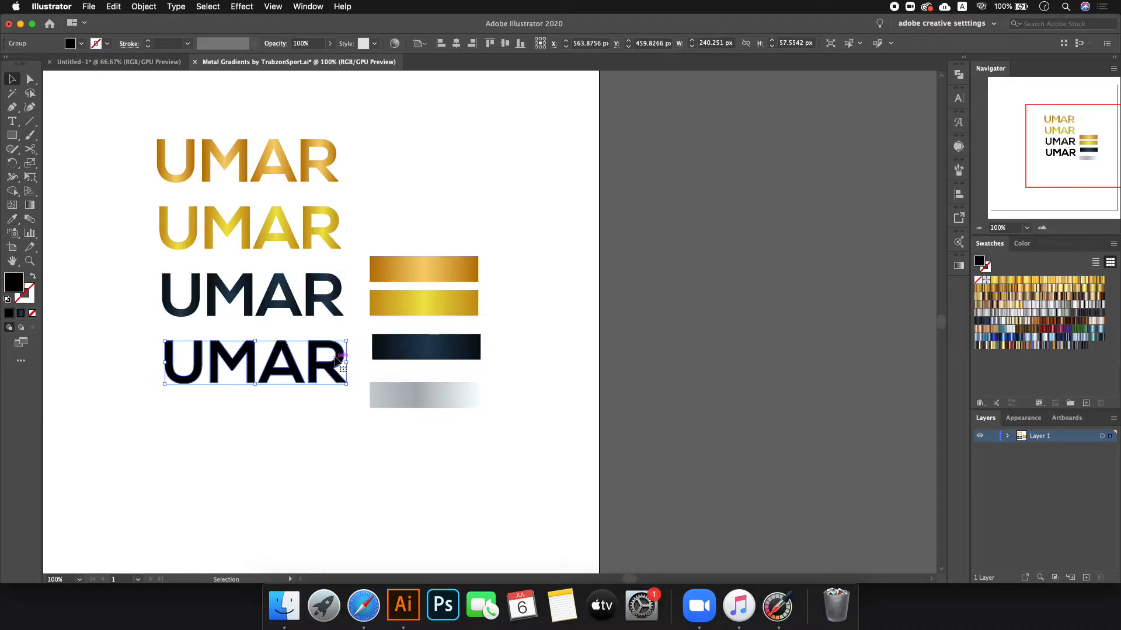
key("i")
left_click(447, 385)
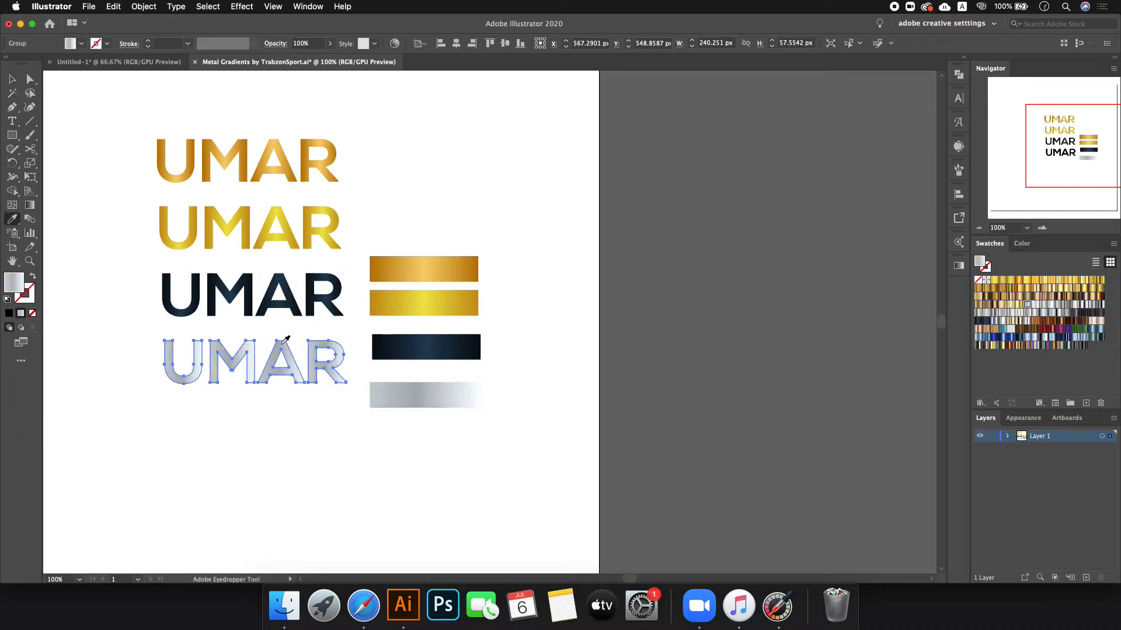
left_click(12, 91)
left_click(12, 79)
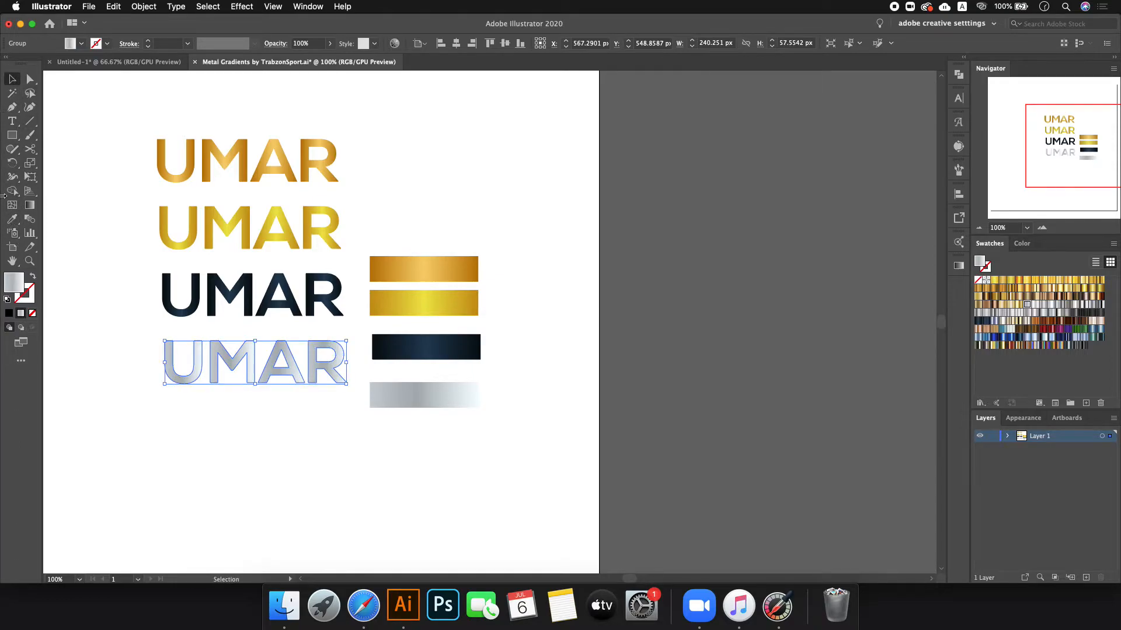
left_click(97, 264)
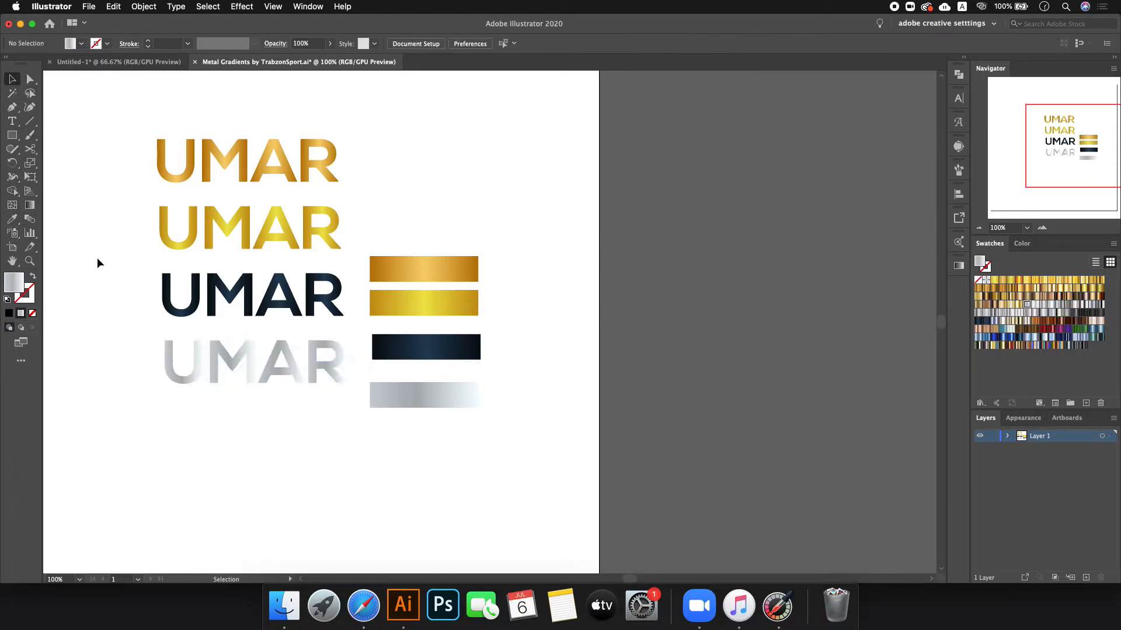
- Marquee-select the four gradient sample bars beside the words
left_click_drag(463, 187, 416, 420)
left_click(414, 427)
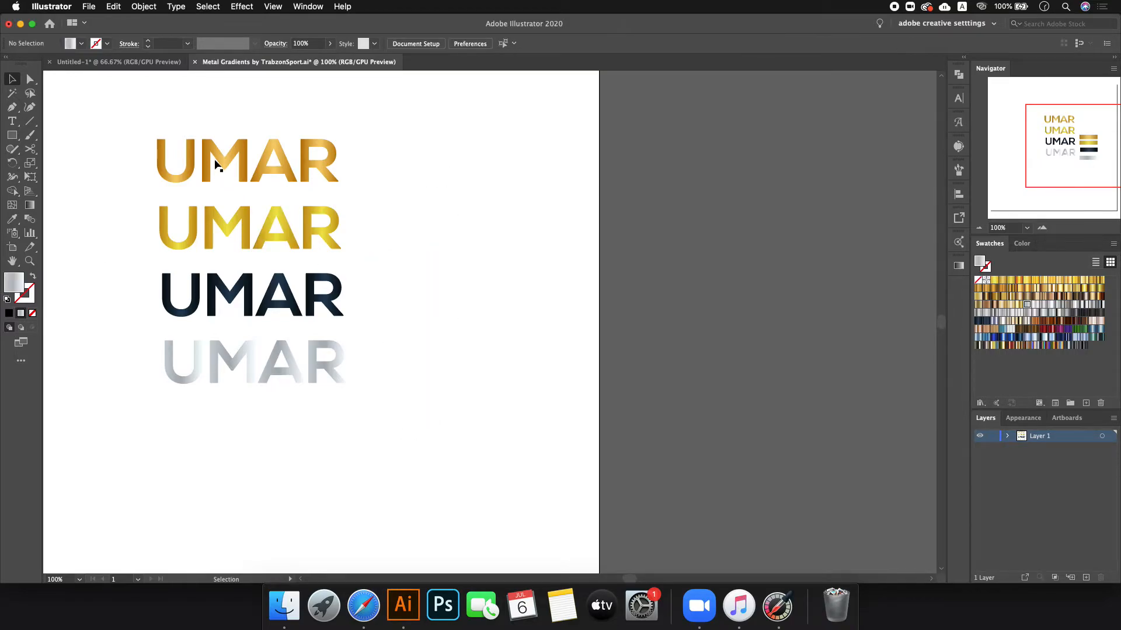
scroll(169, 139, "up", 3)
scroll(170, 139, "down", 1)
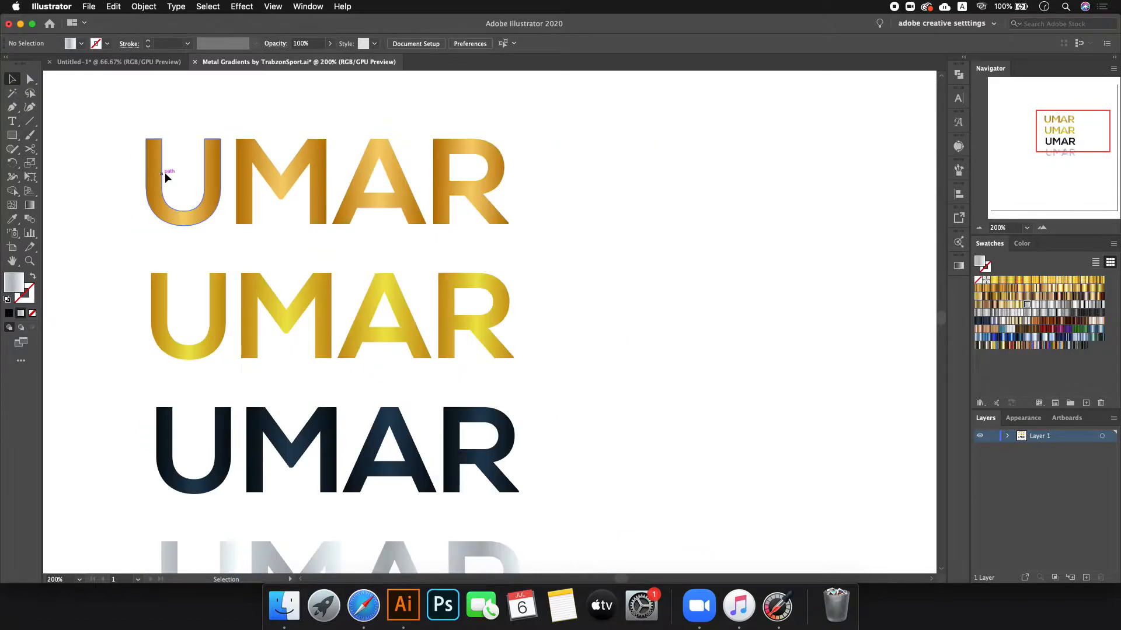
scroll(245, 395, "down", 2)
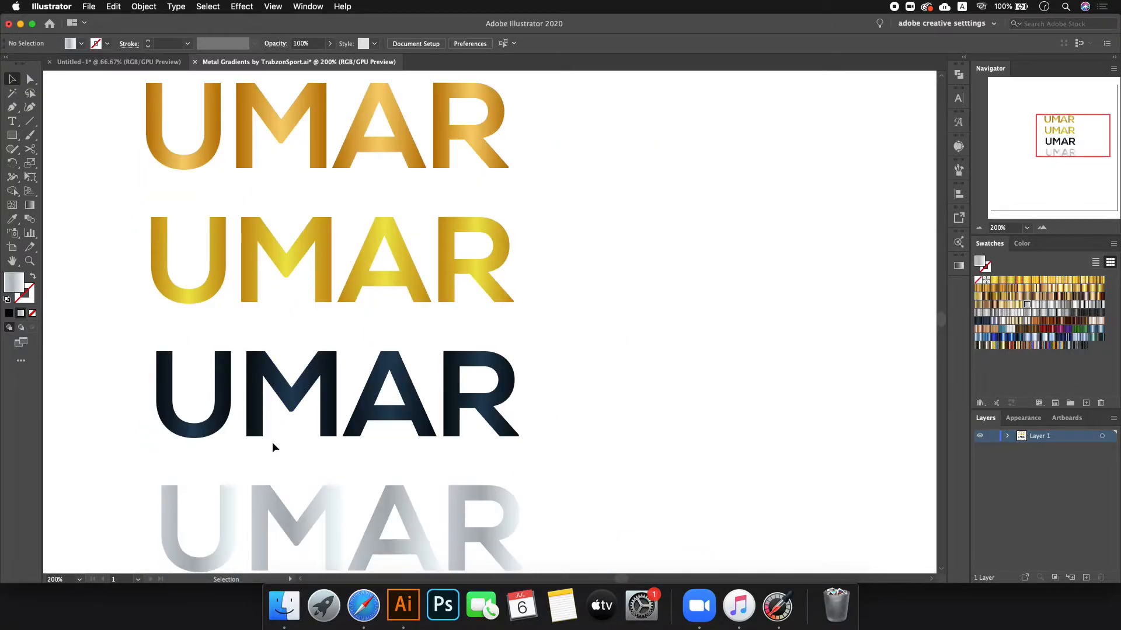
- Make the silver and dark navy UMARs compound paths and reapply their gradient fills
left_click(271, 488)
key("a")
key("slash")
key("v")
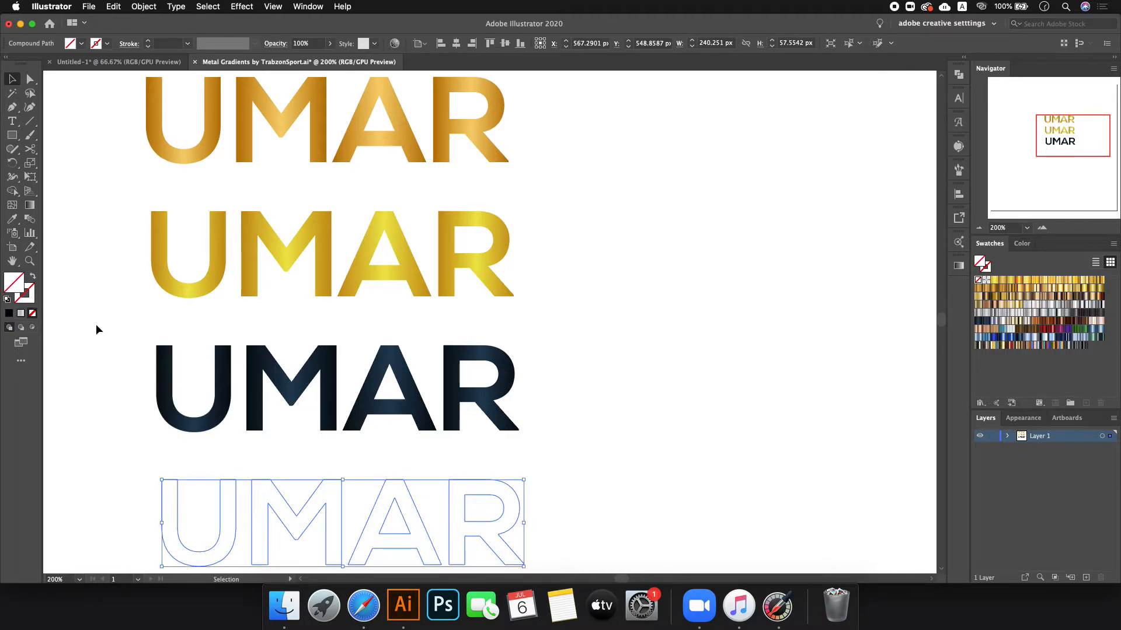
left_click(21, 314)
left_click(295, 390)
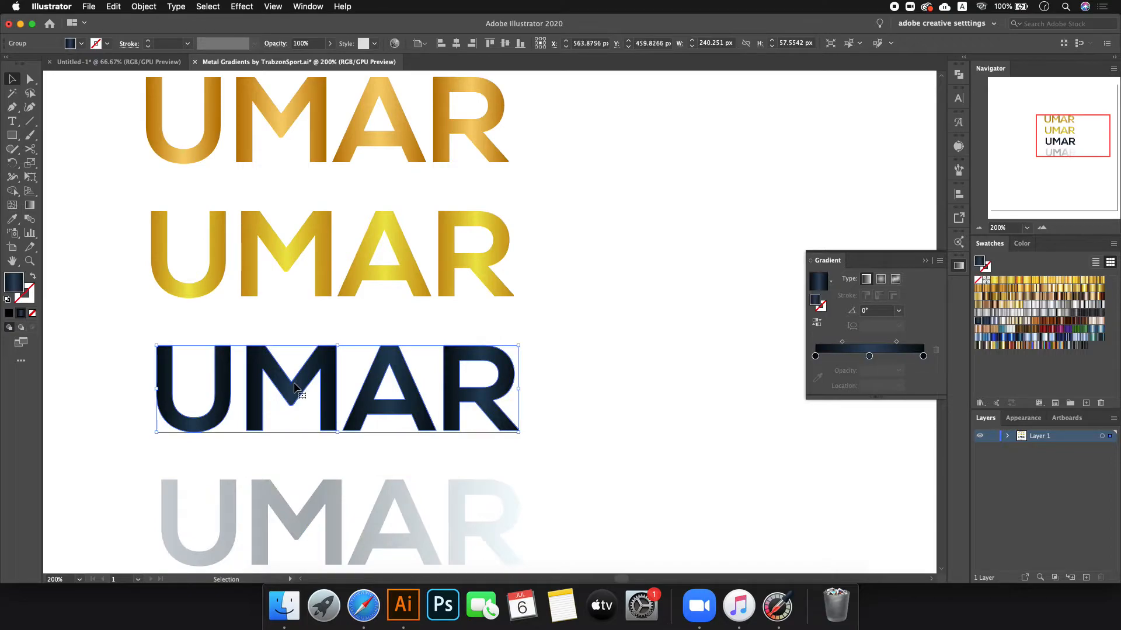
key("super+8")
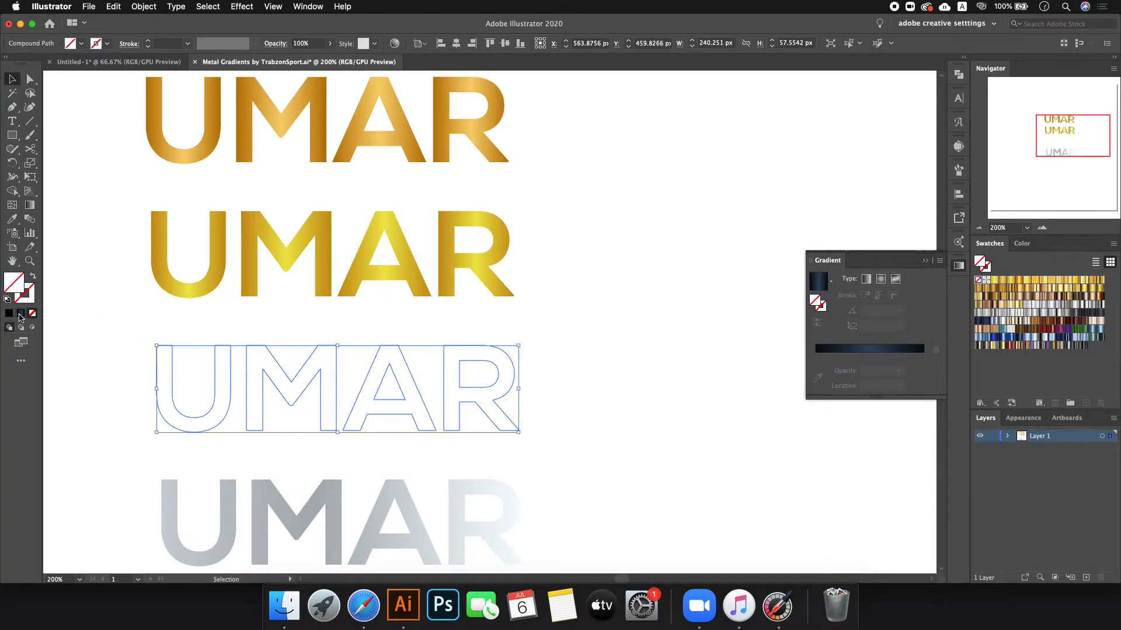
left_click(21, 316)
- Make the yellow-gold and top UMARs compound paths with Cmd+8 and restore their gold gradients
left_click(385, 284)
key("super+8")
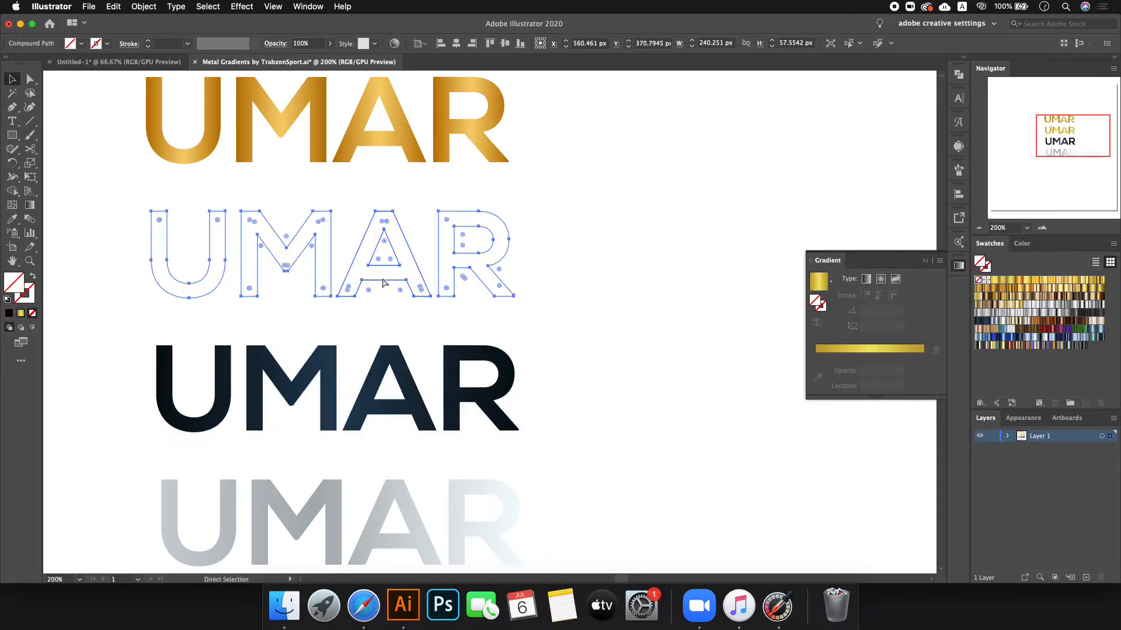
left_click(885, 348)
left_click(370, 150)
key("super+8")
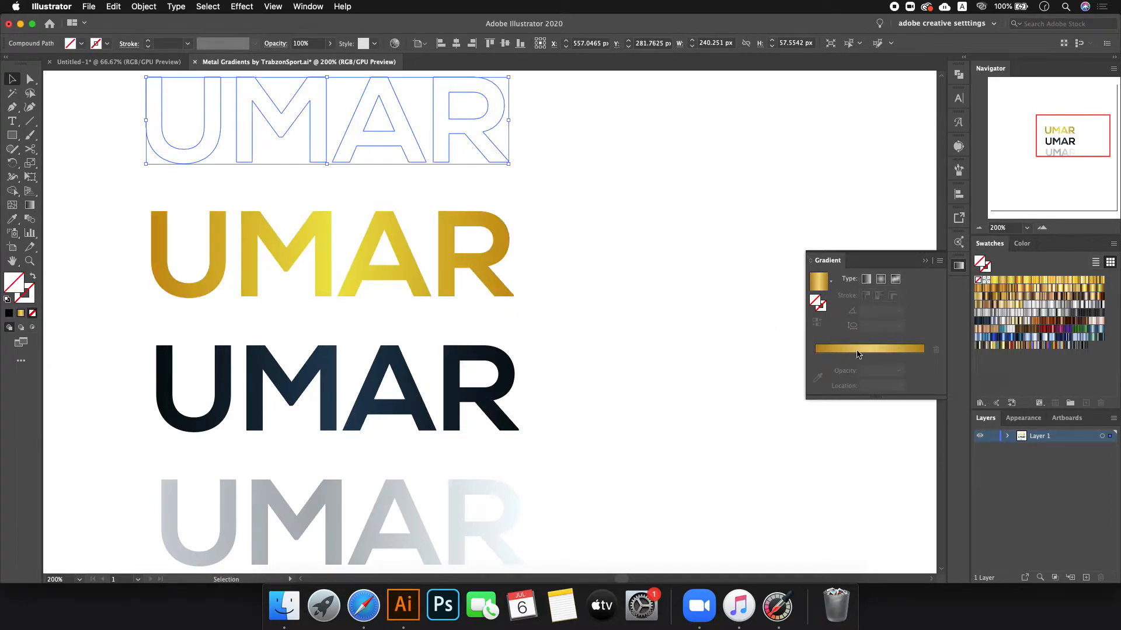
left_click(856, 354)
left_click(682, 307)
key("super+minus")
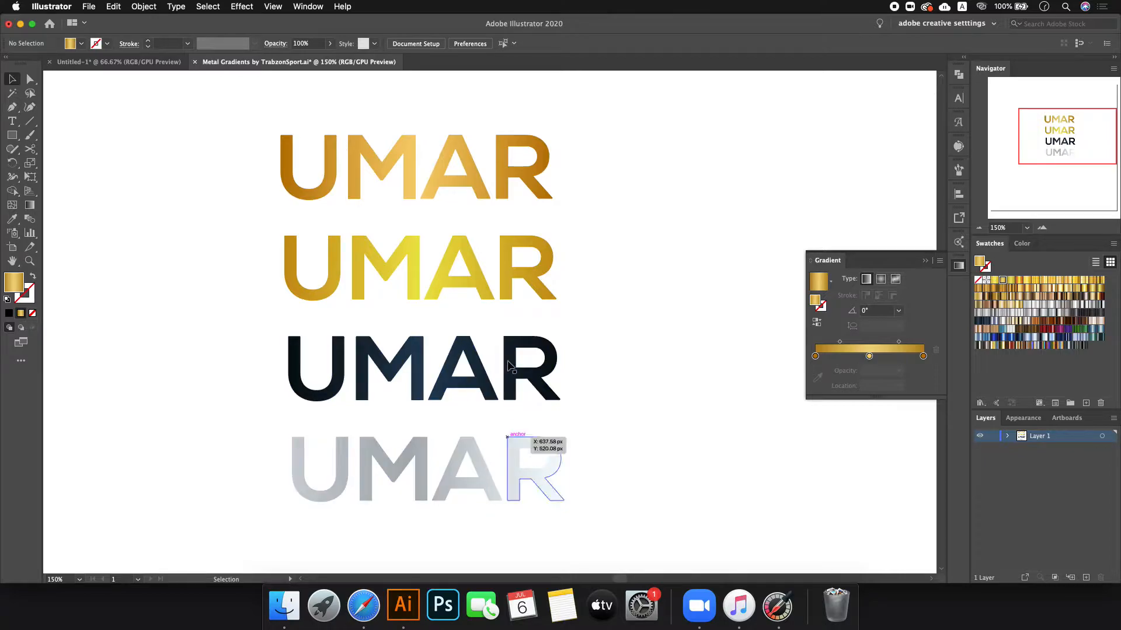
- Select the four UMAR words, then delete the gradient collection artwork in Untitled-1
left_click_drag(212, 132, 621, 478)
left_click(118, 62)
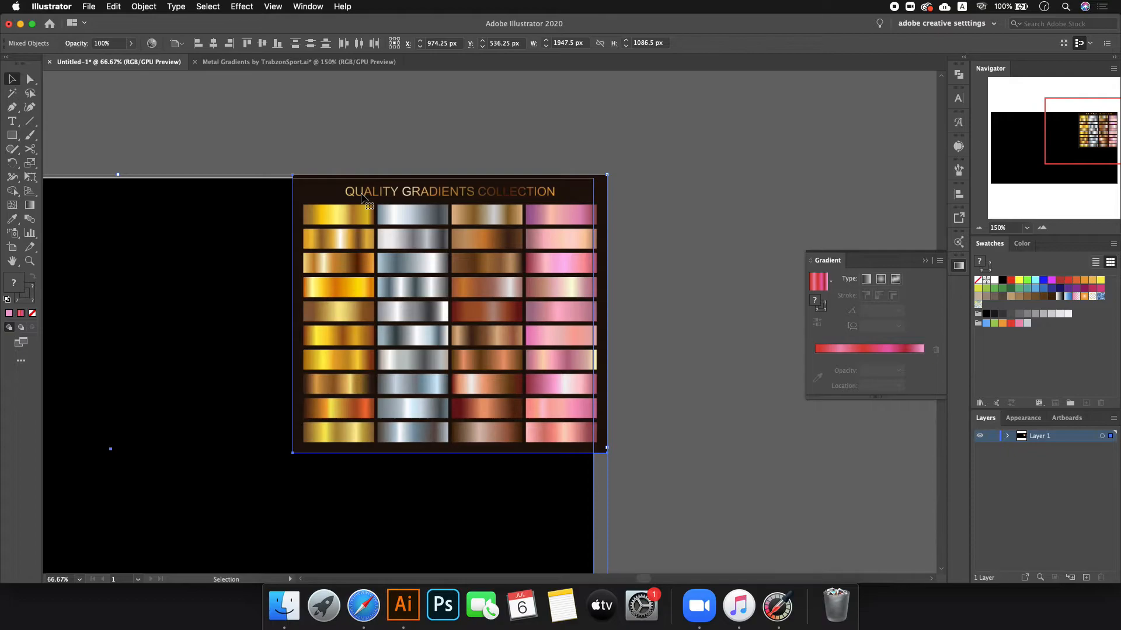
left_click(296, 107)
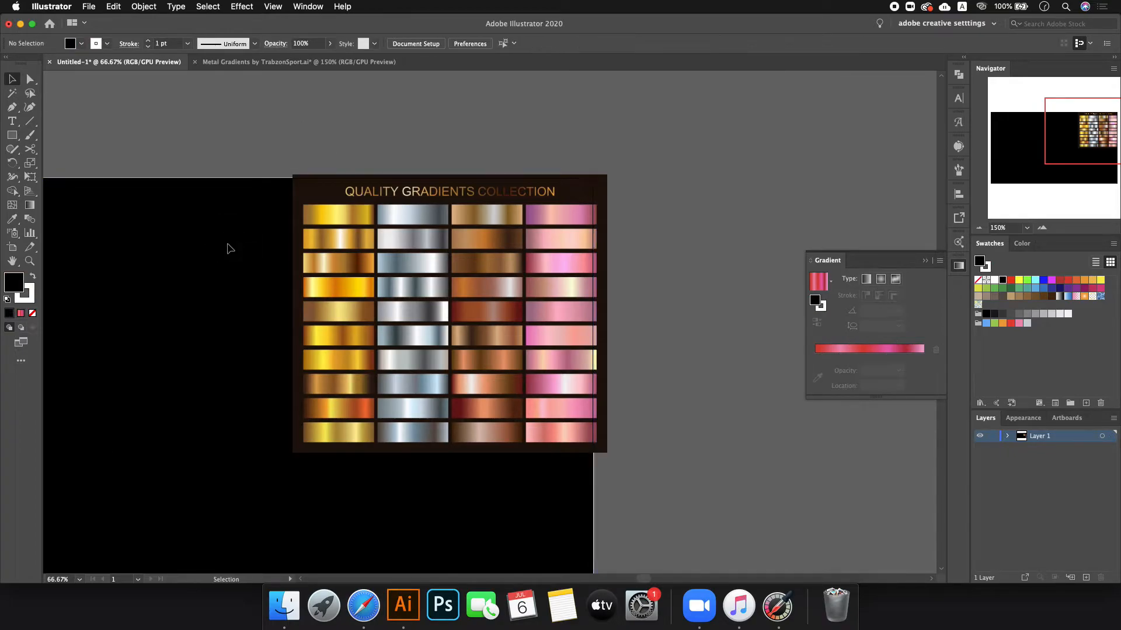
left_click(430, 277)
key("Delete")
- Paste the four UMAR words onto Untitled-1 and position them on the black artboard
key("super+v")
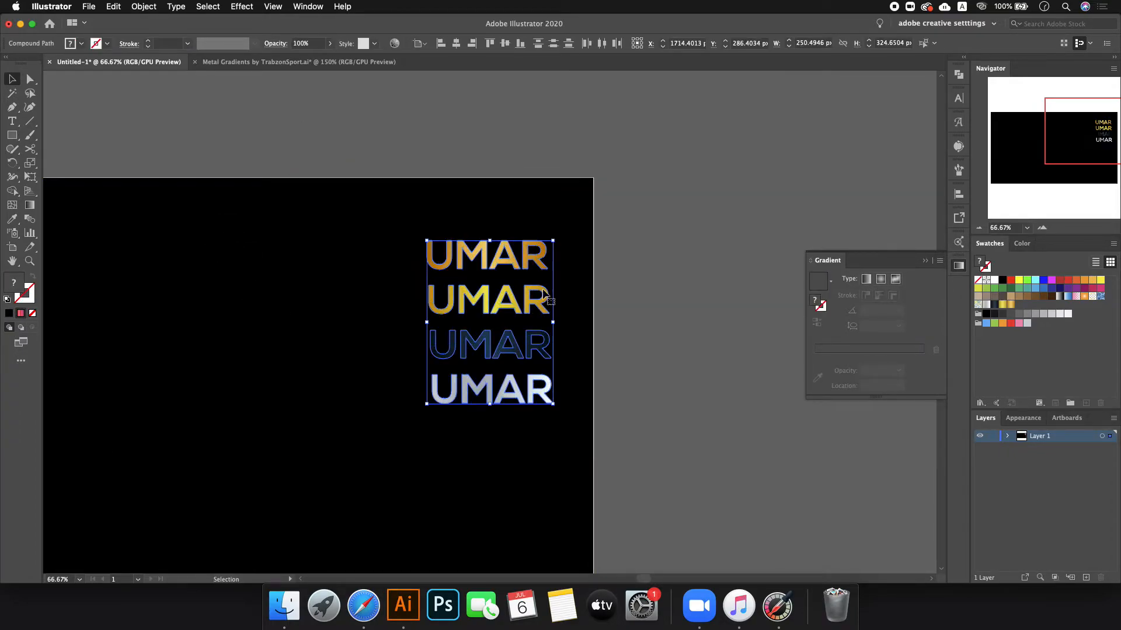
left_click_drag(378, 216, 549, 431)
left_click_drag(527, 386, 333, 422)
scroll(492, 390, "down", 1)
left_click(493, 390)
scroll(506, 386, "down", 2)
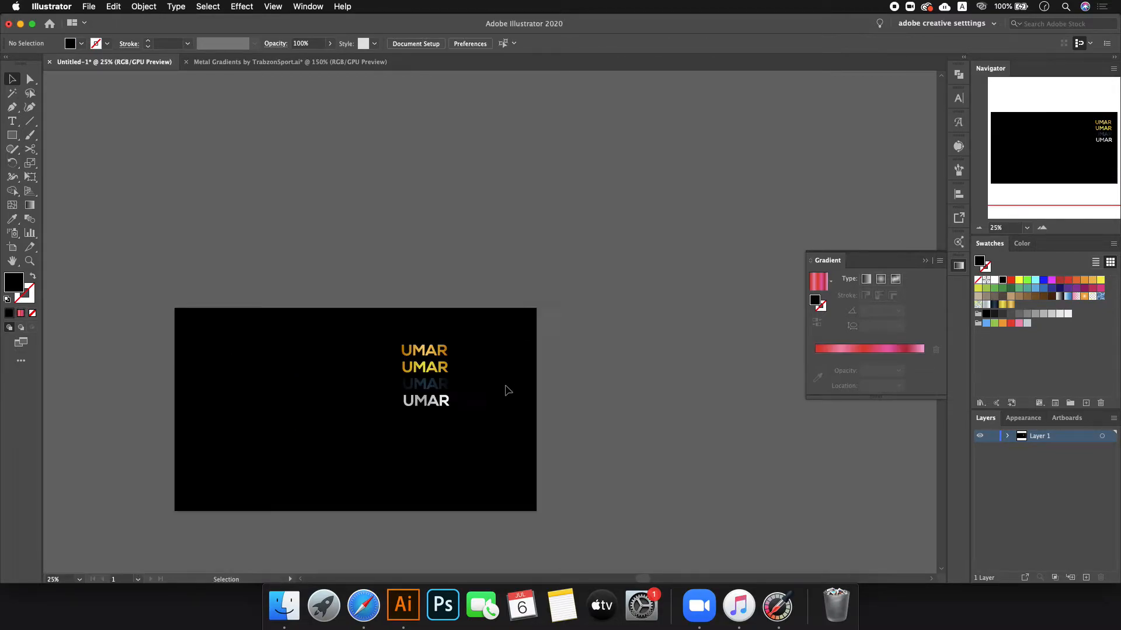
scroll(595, 403, "up", 5)
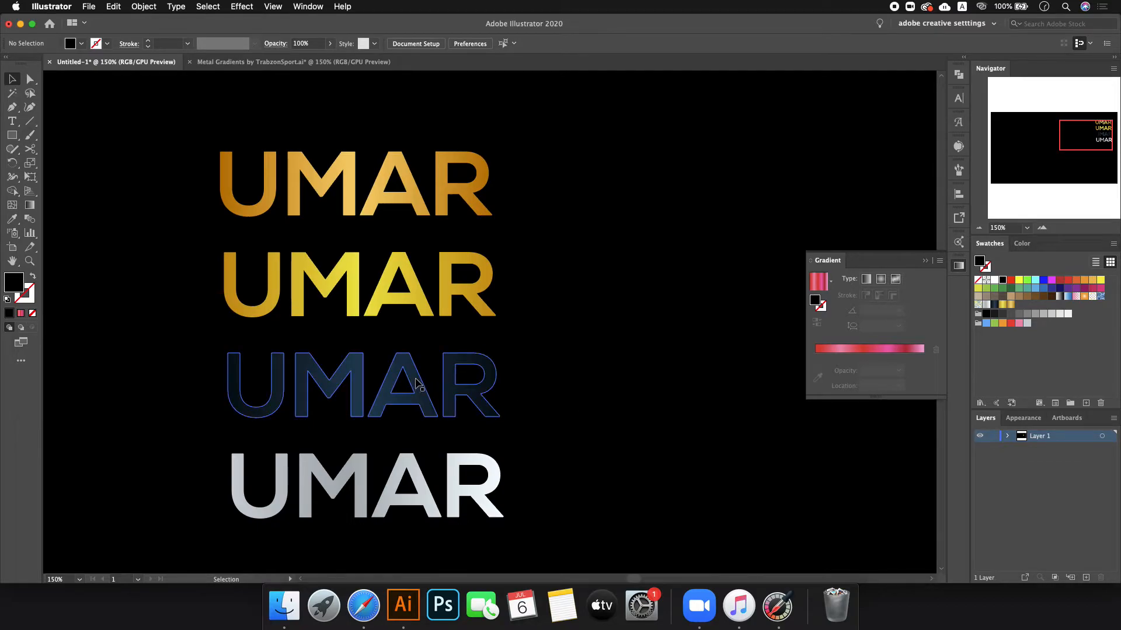
- Unlock the background rectangle, test dark to light grey fills, and return it to black
left_click(1006, 436)
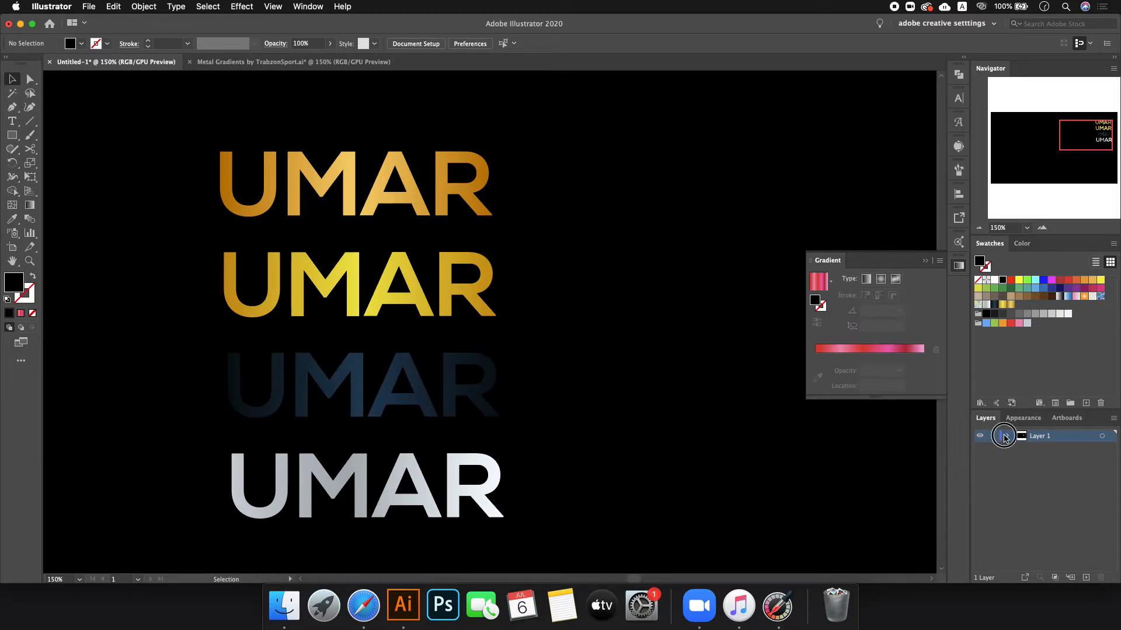
left_click(991, 497)
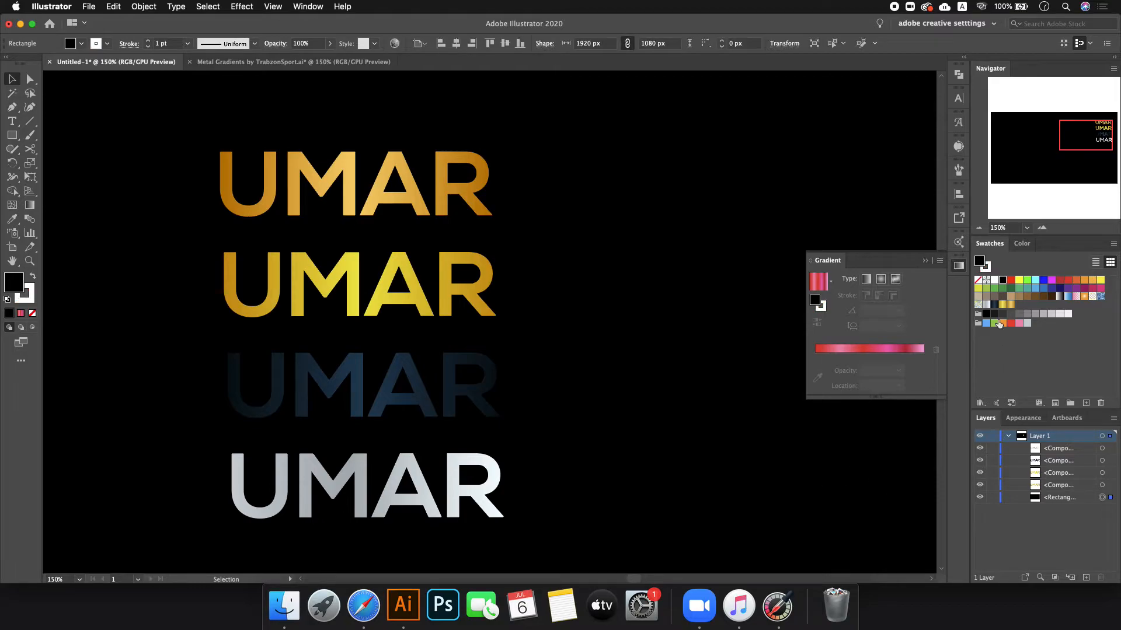
left_click(1002, 315)
left_click(1019, 315)
left_click(1035, 314)
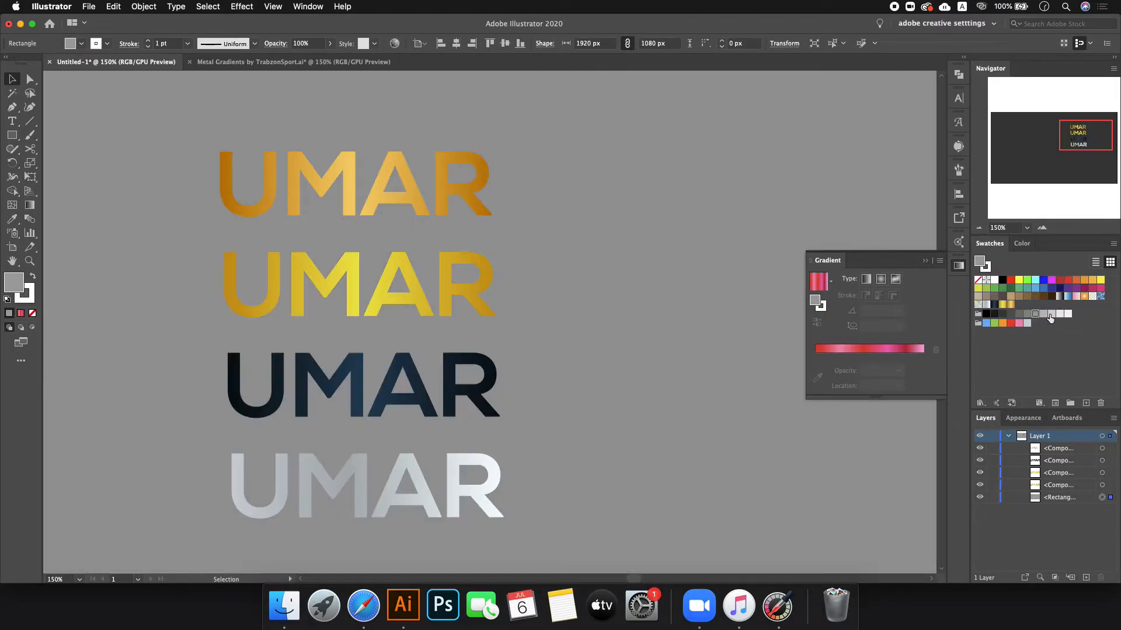
left_click(1051, 314)
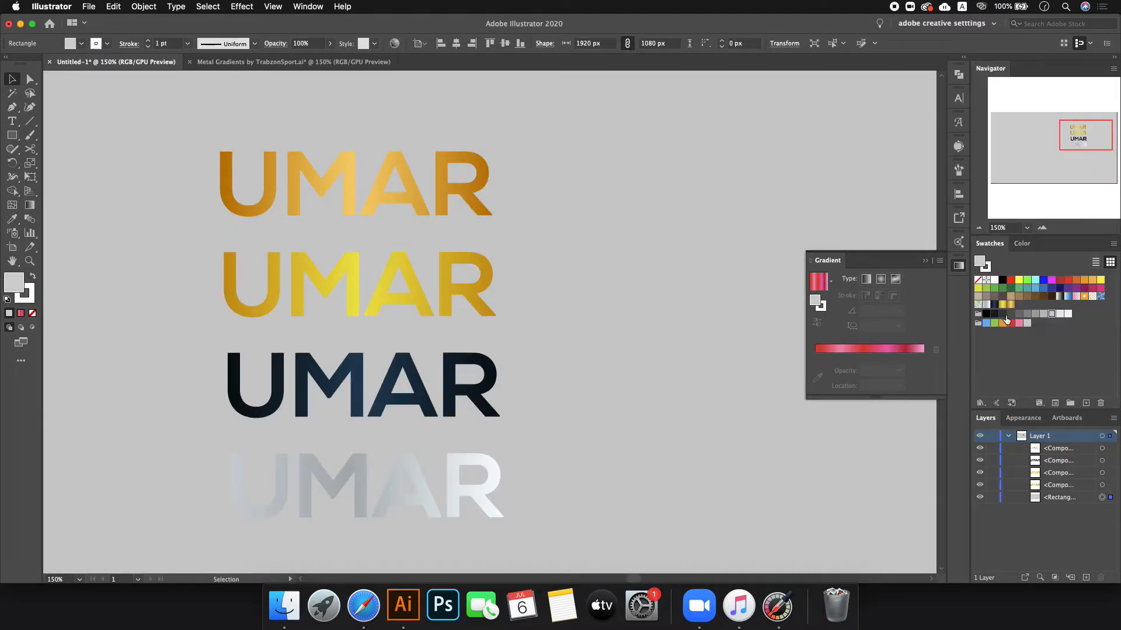
left_click(985, 314)
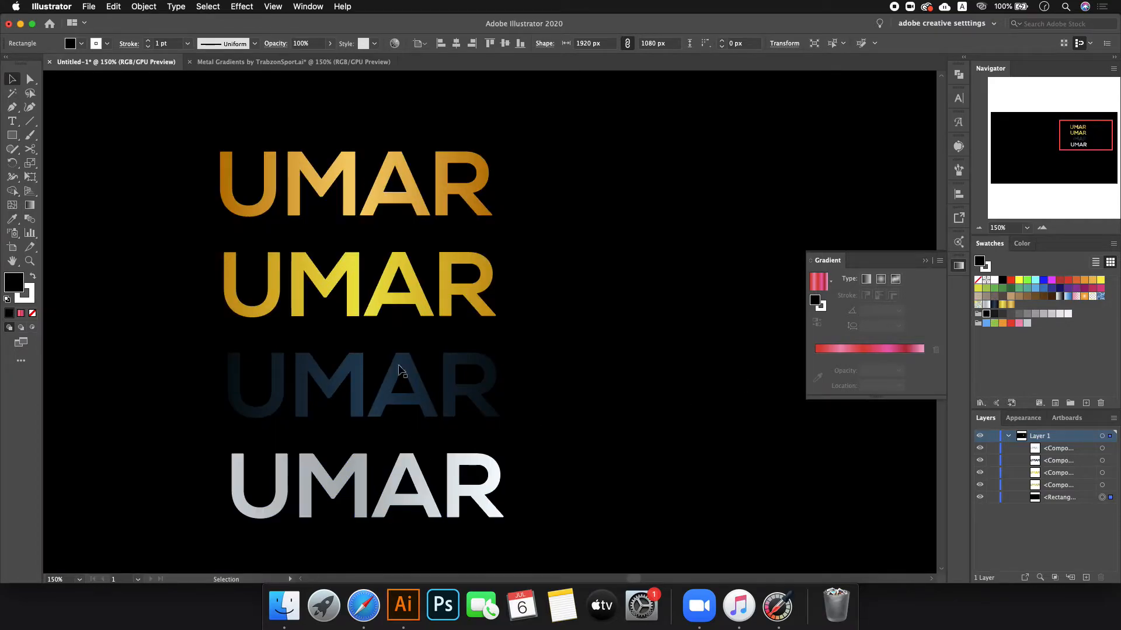
- Delete the top gold, second gold, dark-blue and silver UMAR copies
left_click(448, 173)
key("Delete")
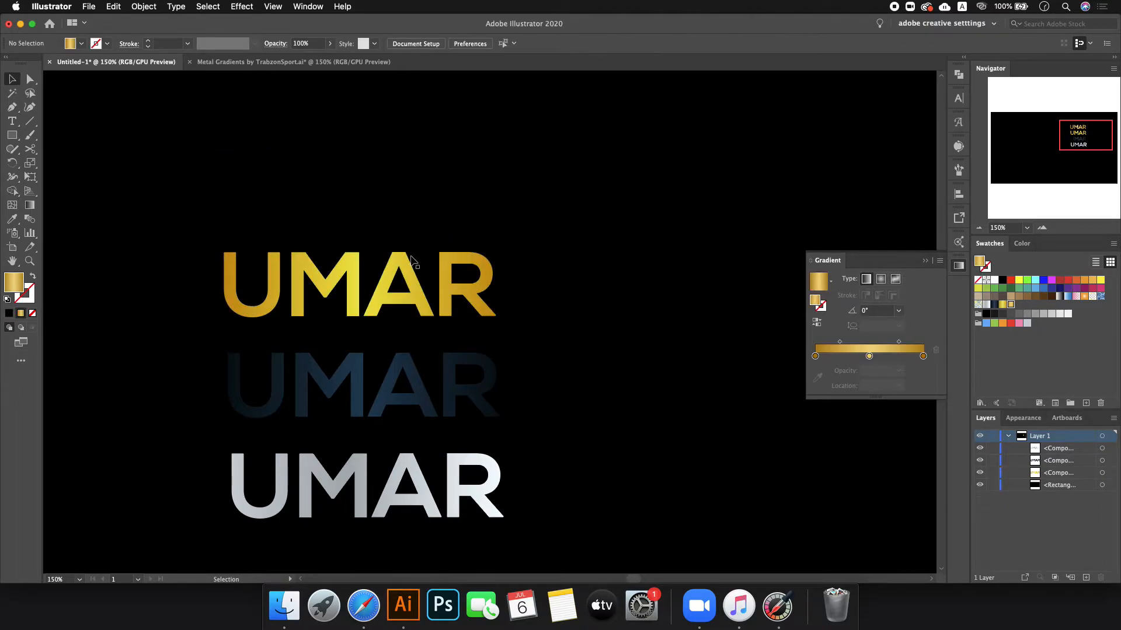
left_click(440, 262)
key("Delete")
left_click(458, 367)
key("Delete")
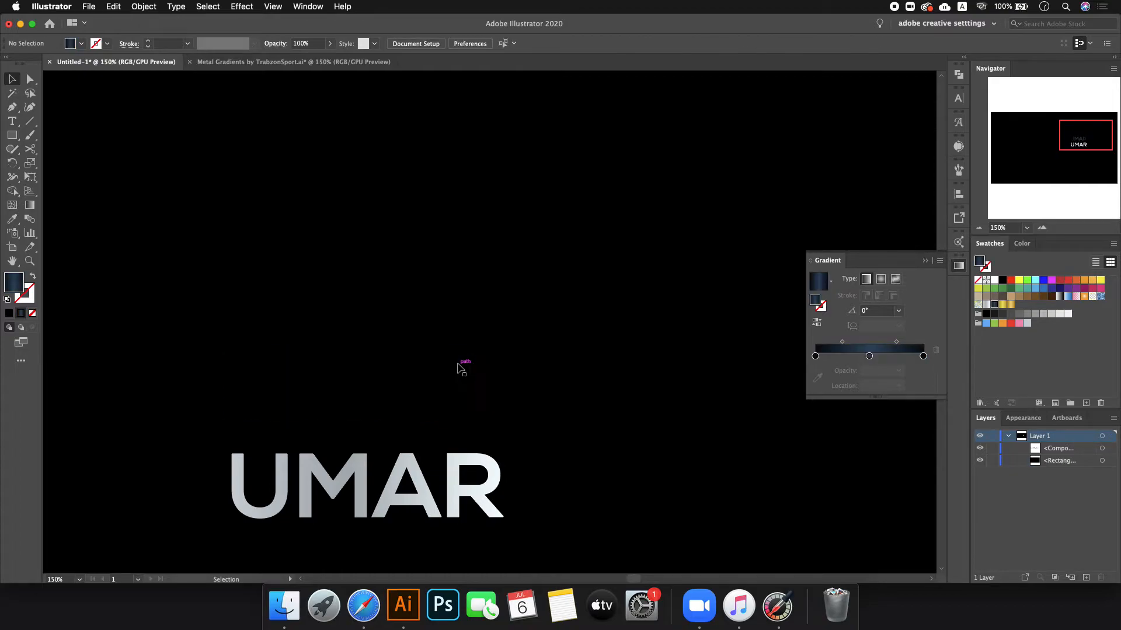
left_click(450, 467)
key("Delete")
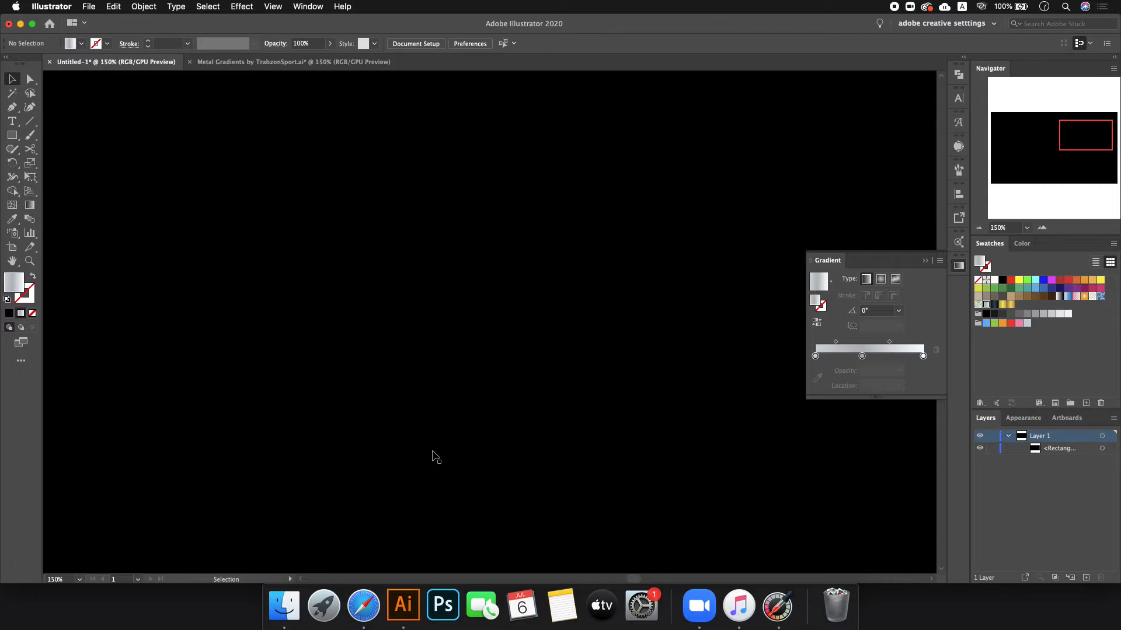
- Set the black background rectangle's stroke to None and lock it with Cmd+2
scroll(488, 446, "down", 2)
left_click(488, 446)
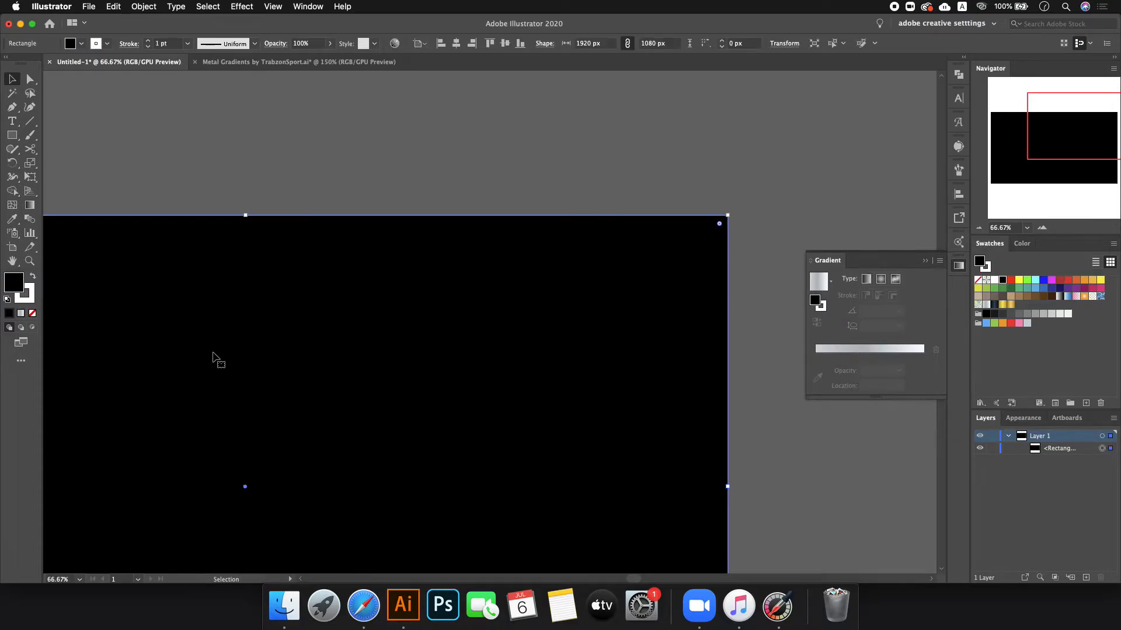
left_click(32, 313)
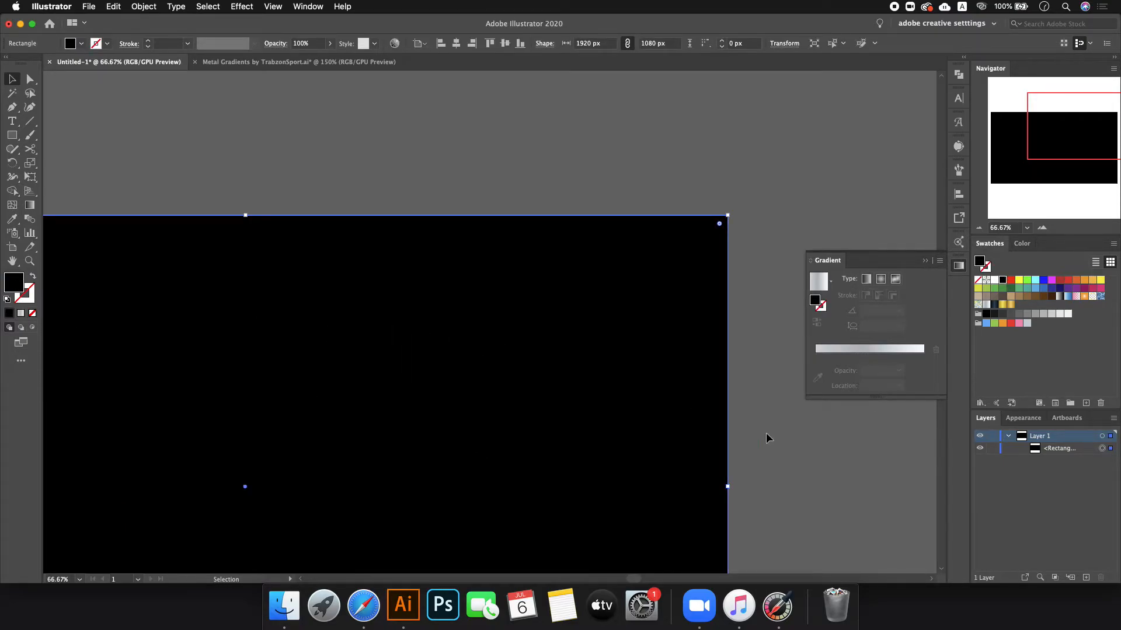
scroll(766, 432, "down", 1)
key("super+3")
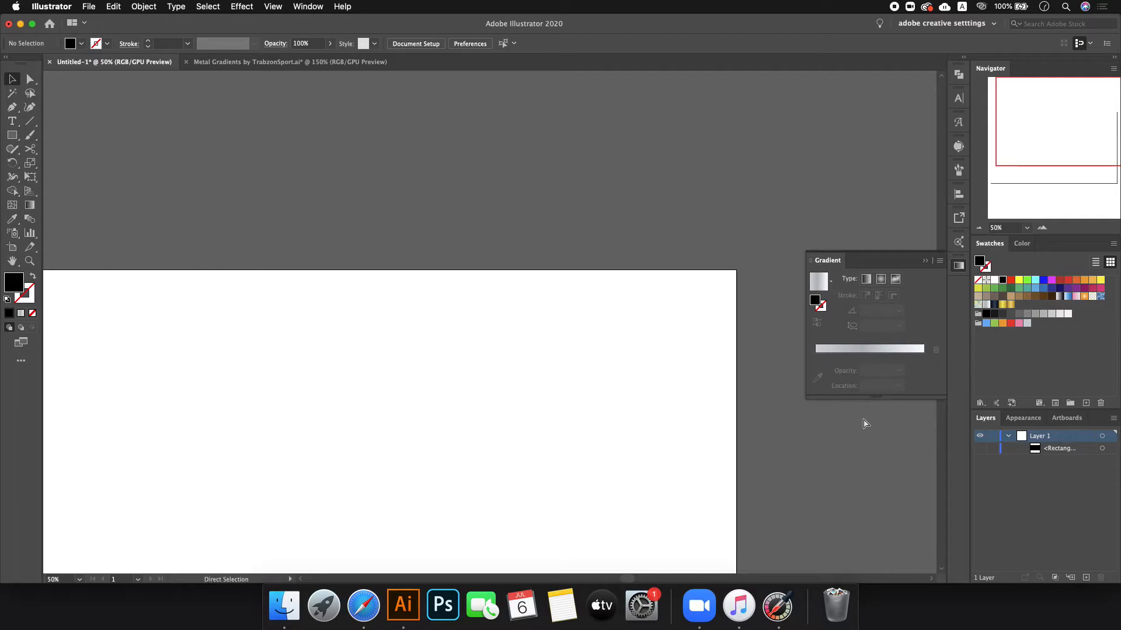
key("alt+super+3")
key("super+2")
scroll(848, 424, "down", 1)
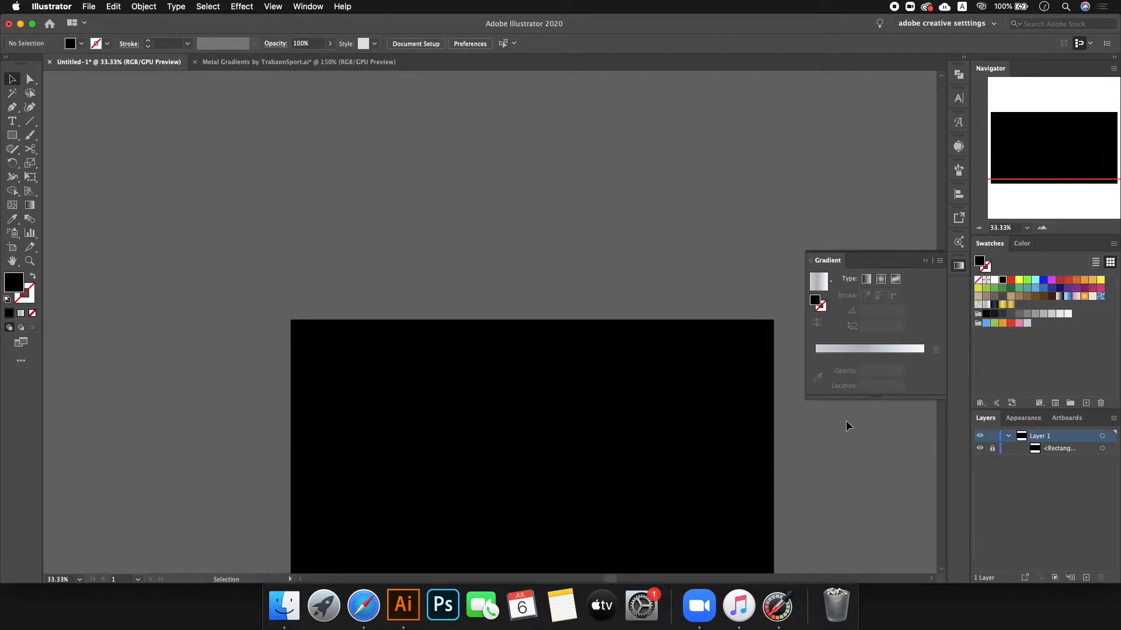
scroll(555, 397, "down", 2)
scroll(668, 506, "up", 1)
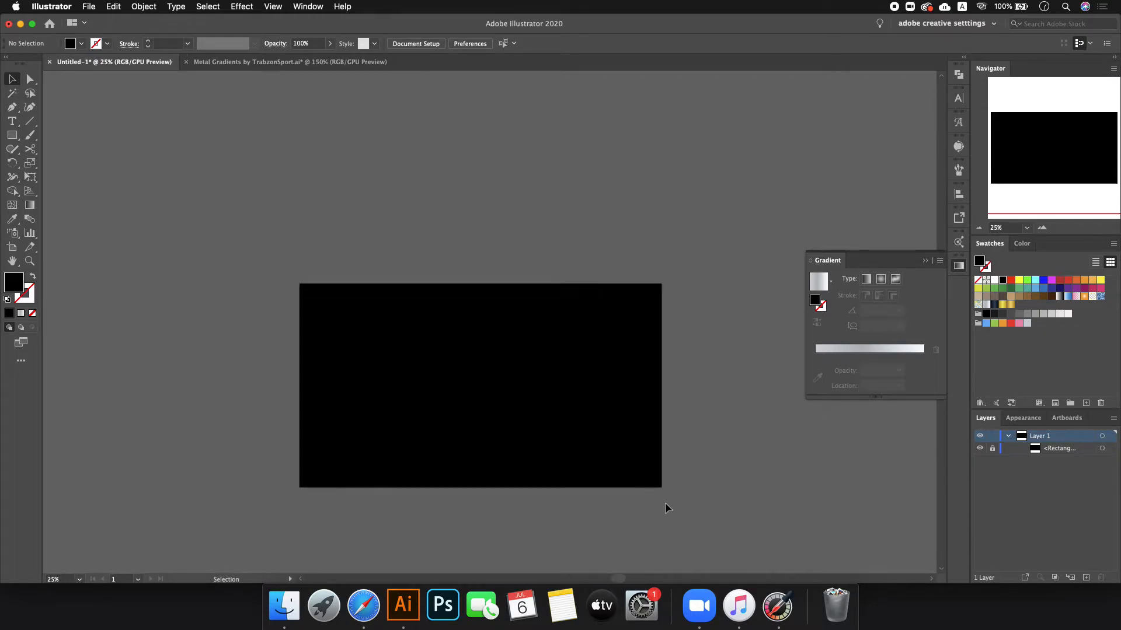
- Search Google Images in Safari for 'signature logo'
left_click(363, 605)
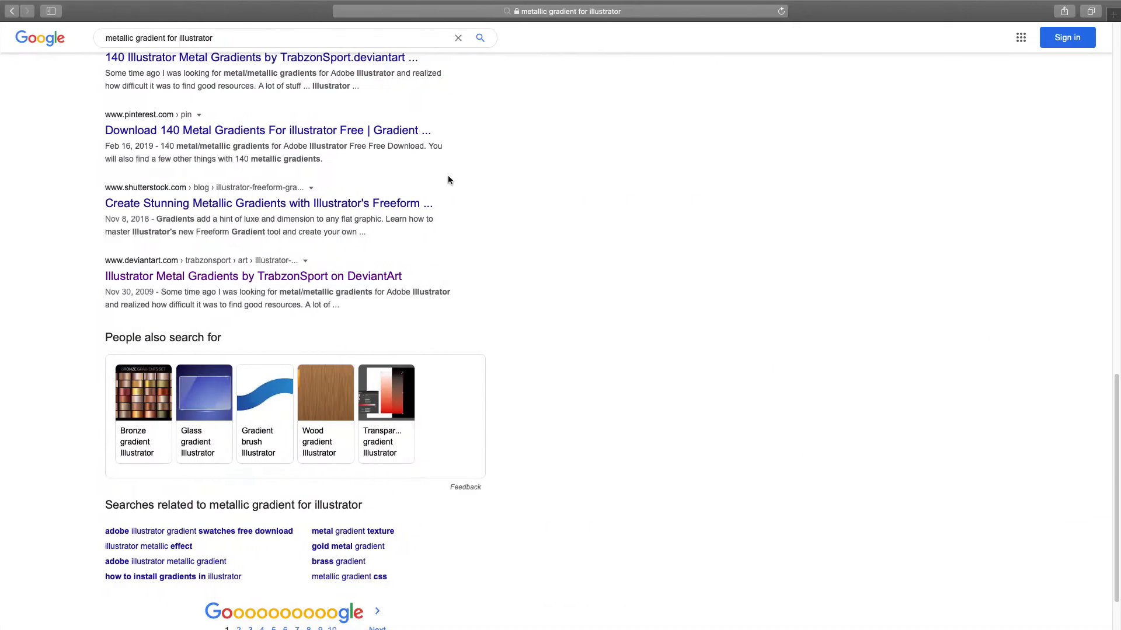
left_click(462, 14)
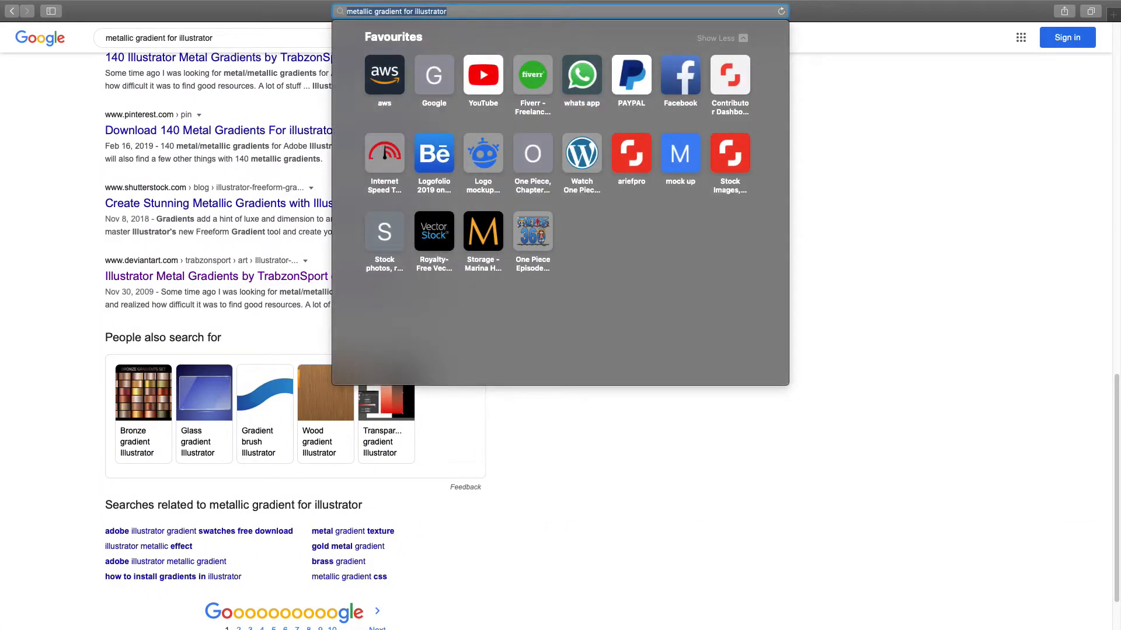
type("signature logo")
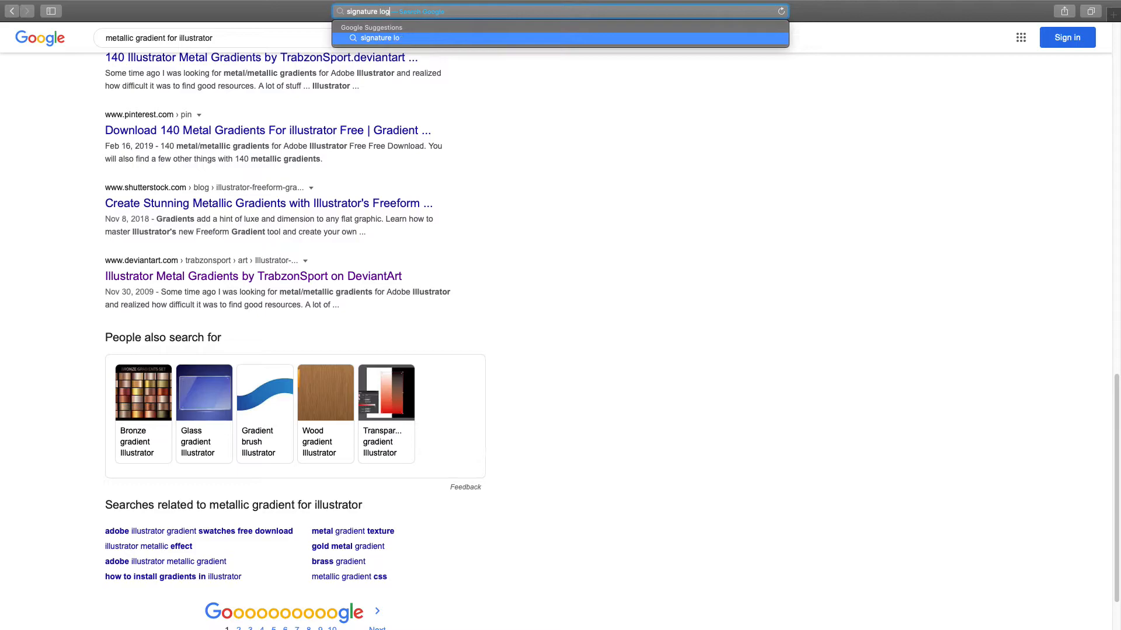
key("Return")
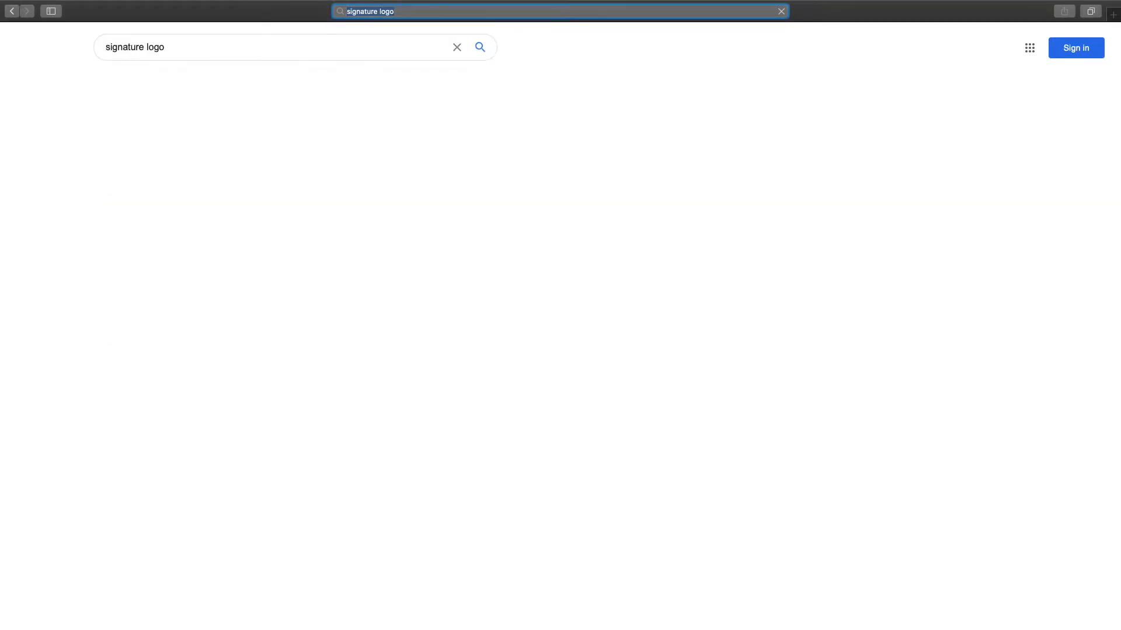
left_click(162, 82)
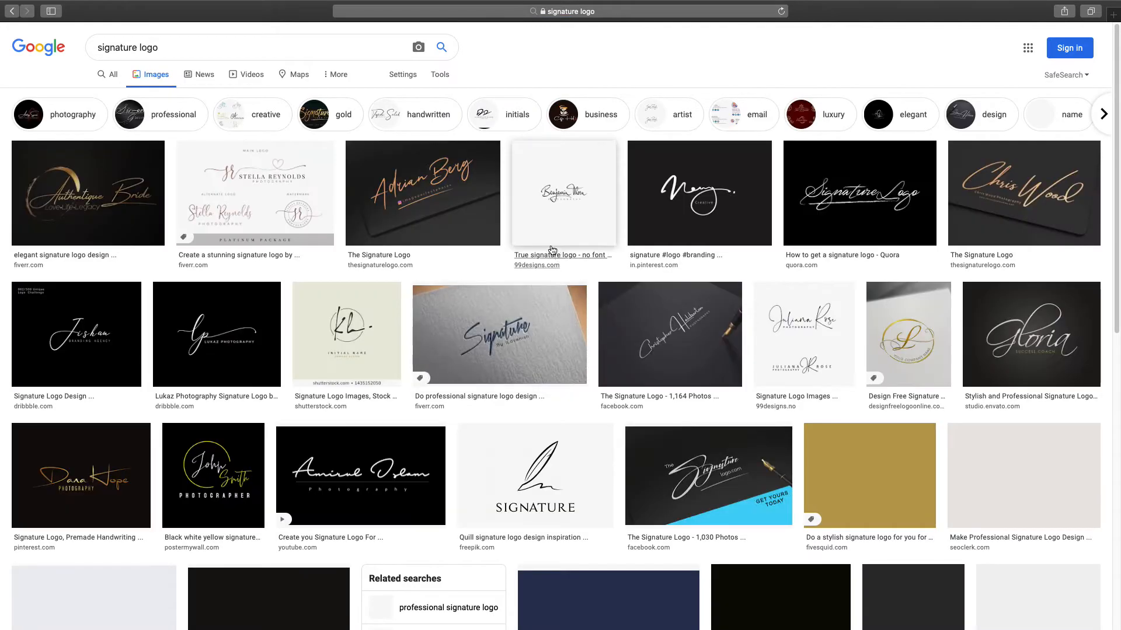
- Copy the photography signature-logo preview image and paste it into Illustrator
left_click(310, 188)
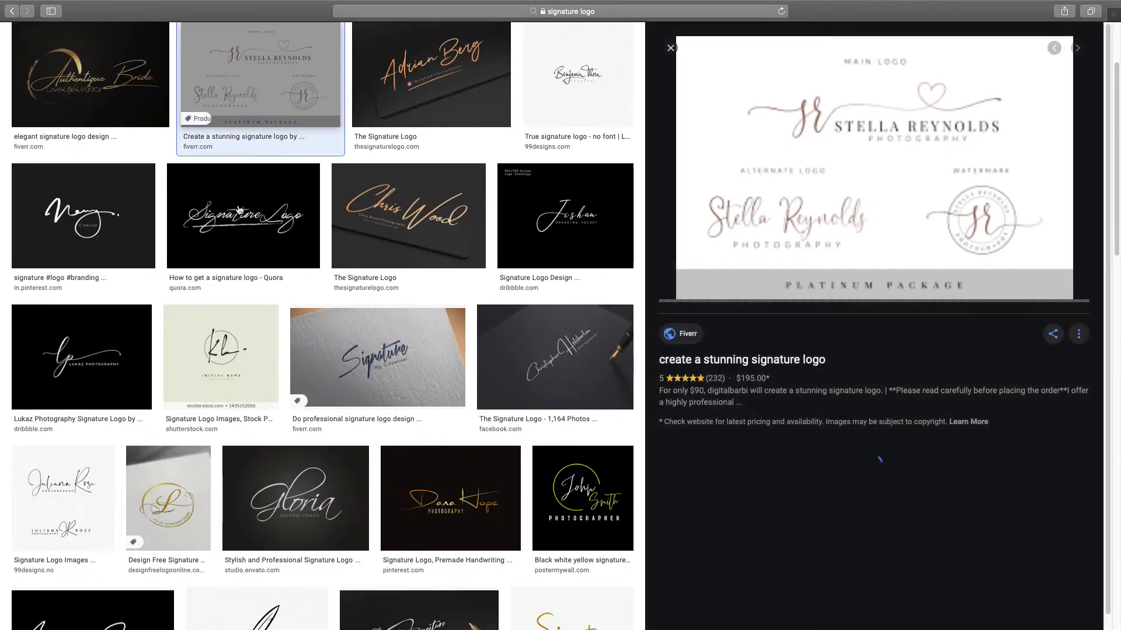
right_click(840, 135)
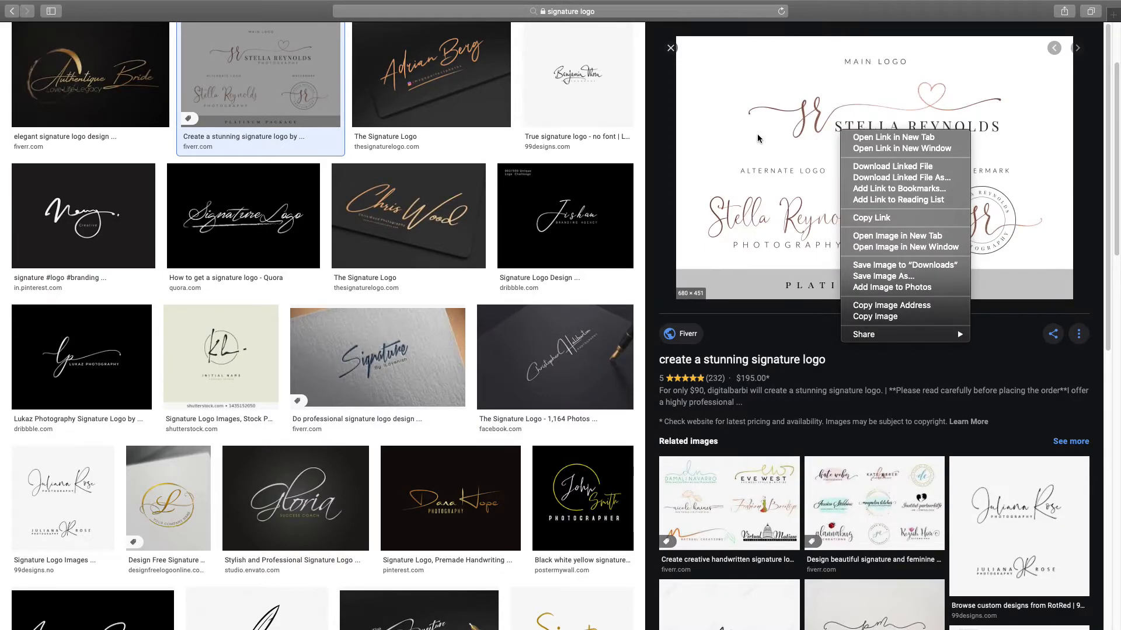
right_click(731, 133)
left_click(770, 318)
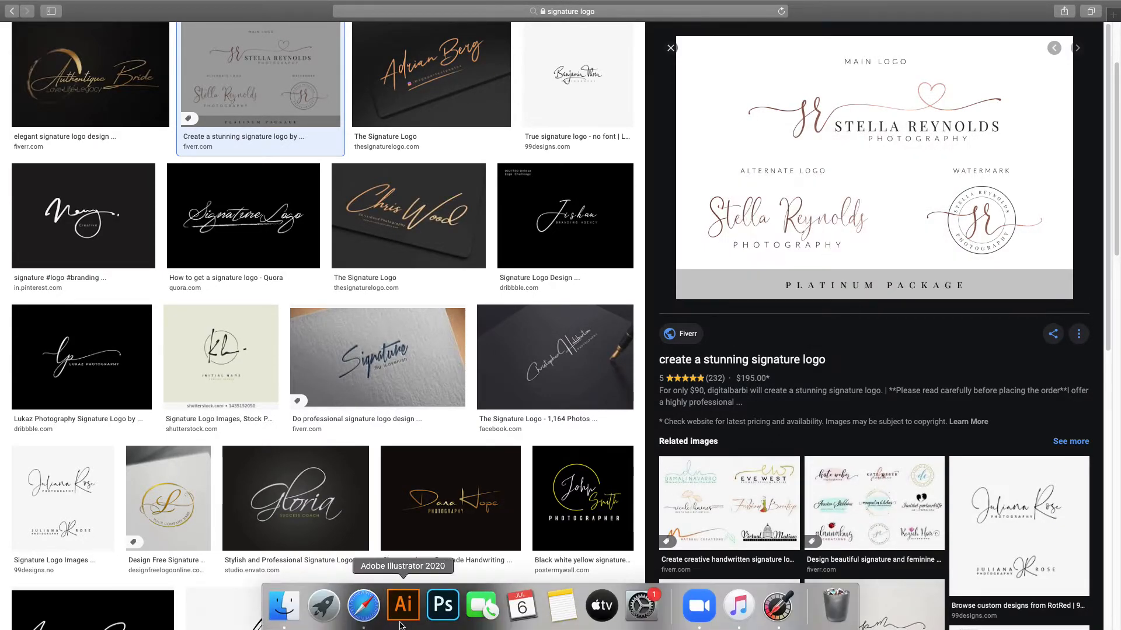
left_click(404, 607)
key("super+v")
- Move the pasted signature-logo image just above the black artboard and deselect it
left_click_drag(510, 329, 516, 270)
left_click(597, 225)
scroll(428, 228, "up", 4)
left_click(232, 264)
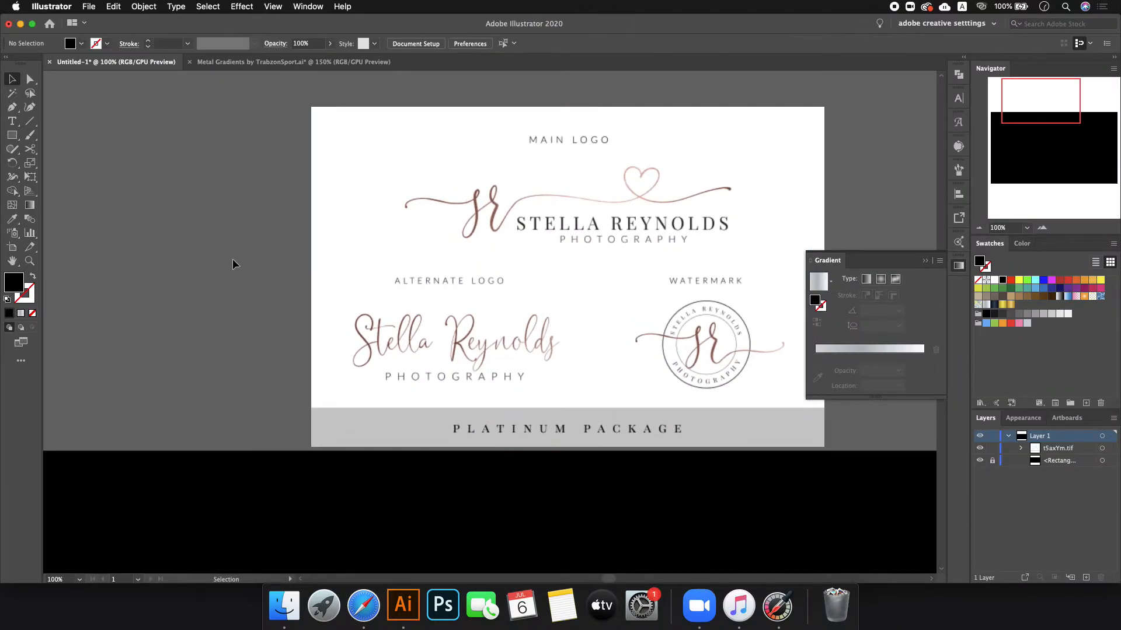
- Return to Safari and start a new entry in the address bar
scroll(232, 263, "down", 1)
scroll(530, 450, "down", 2)
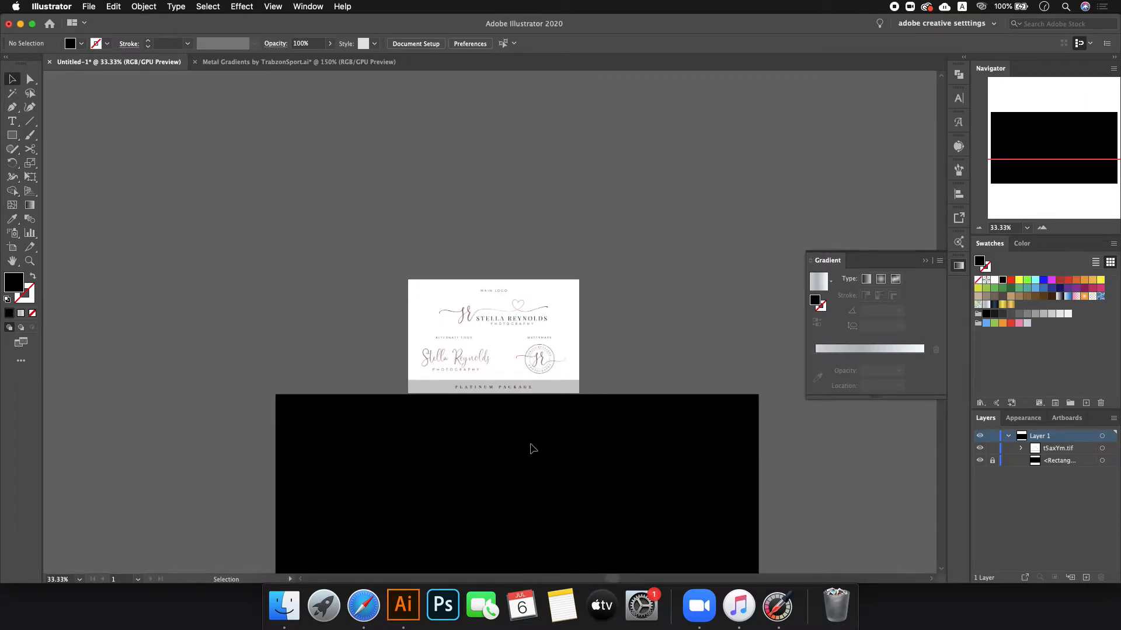
scroll(530, 450, "down", 4)
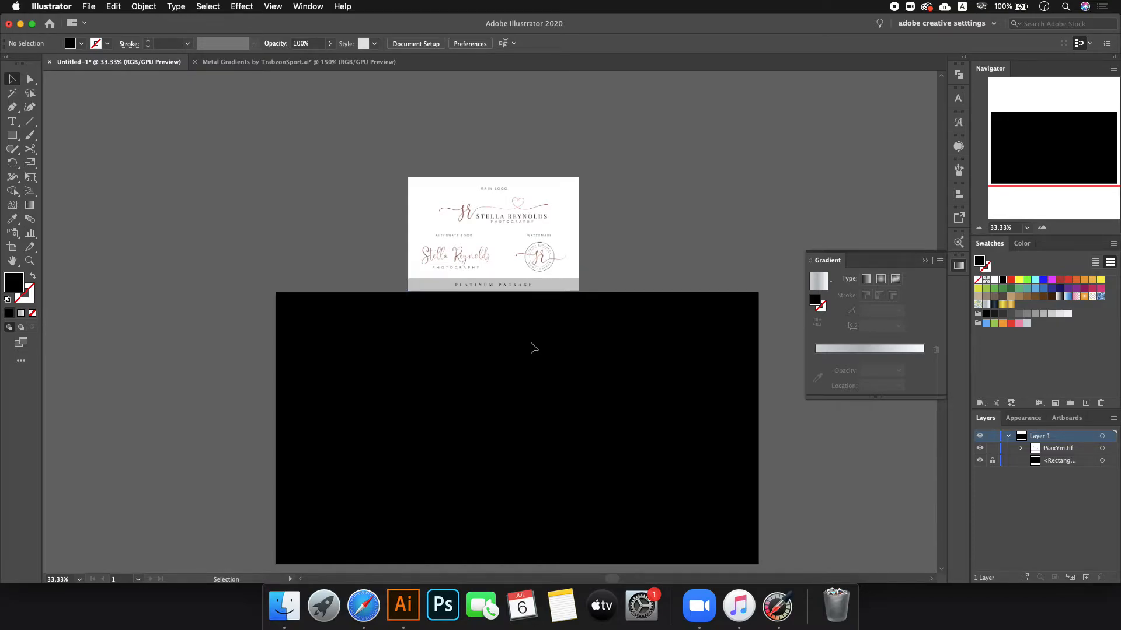
left_click(363, 606)
left_click(486, 10)
- Go to ifonts.xyz and open the Ninja Fighter Font page in a new tab
type("ifont")
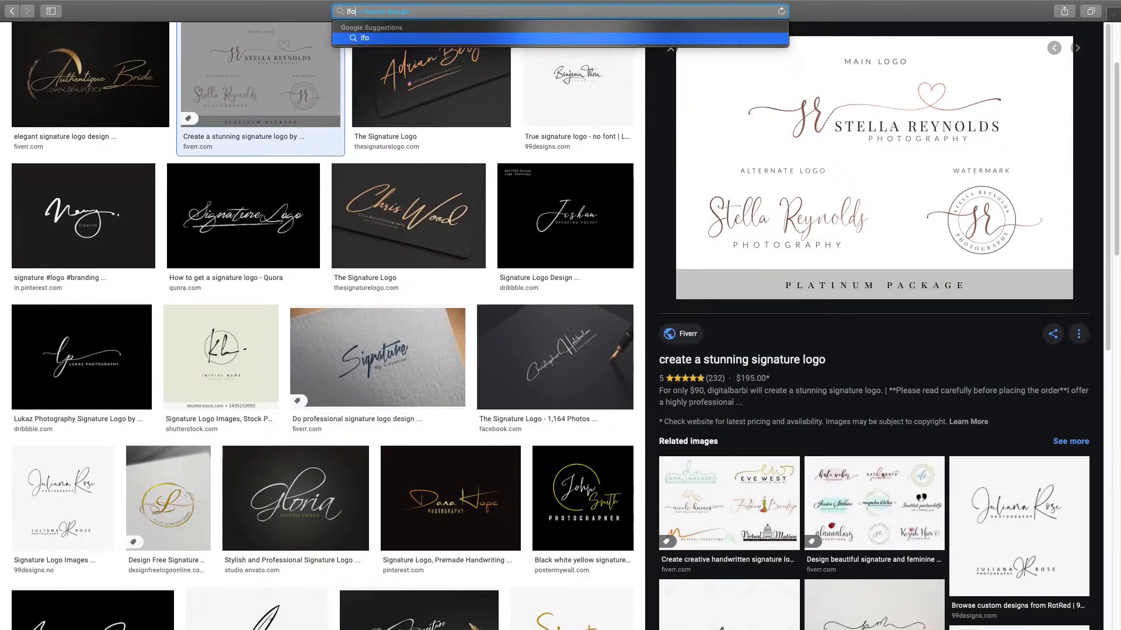
type("s.xyz")
key("Return")
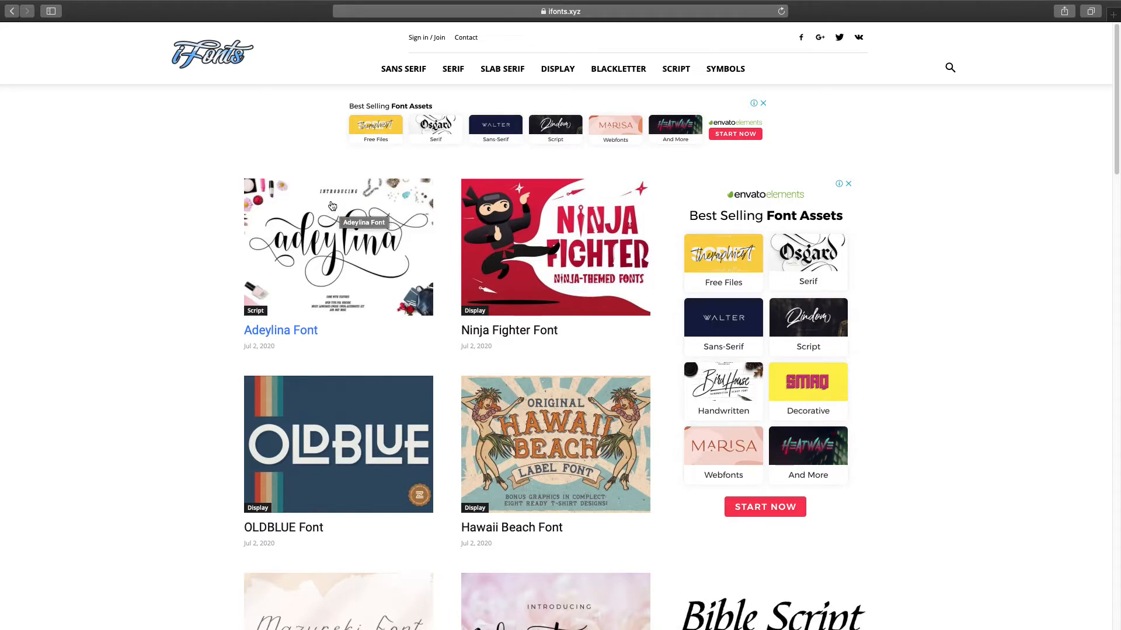
right_click(531, 233)
left_click(544, 235)
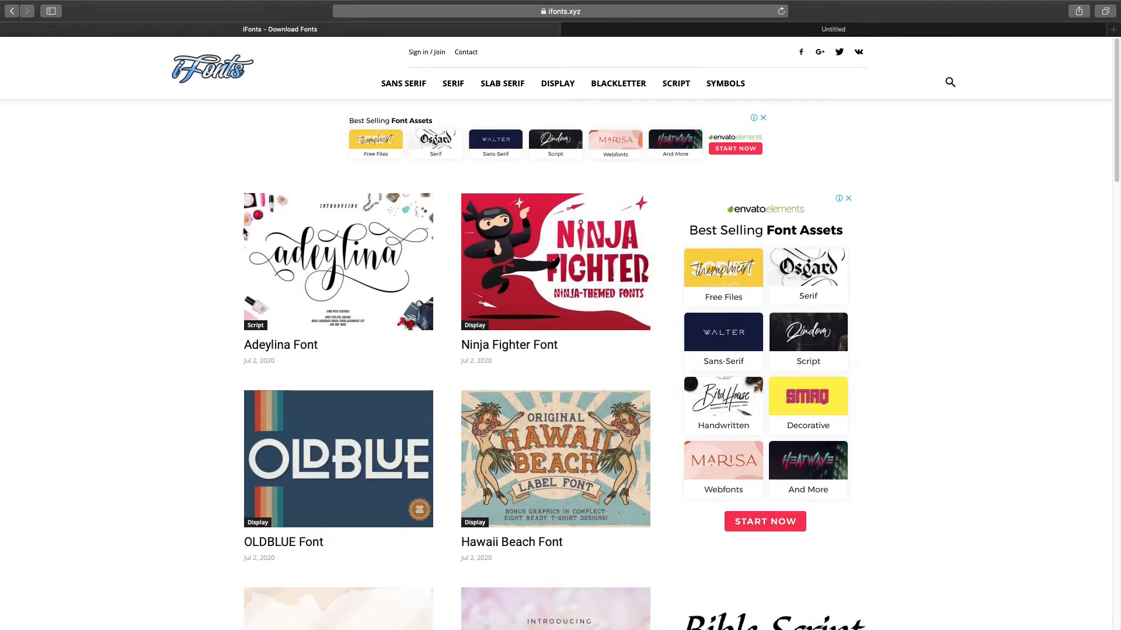
scroll(244, 232, "down", 5)
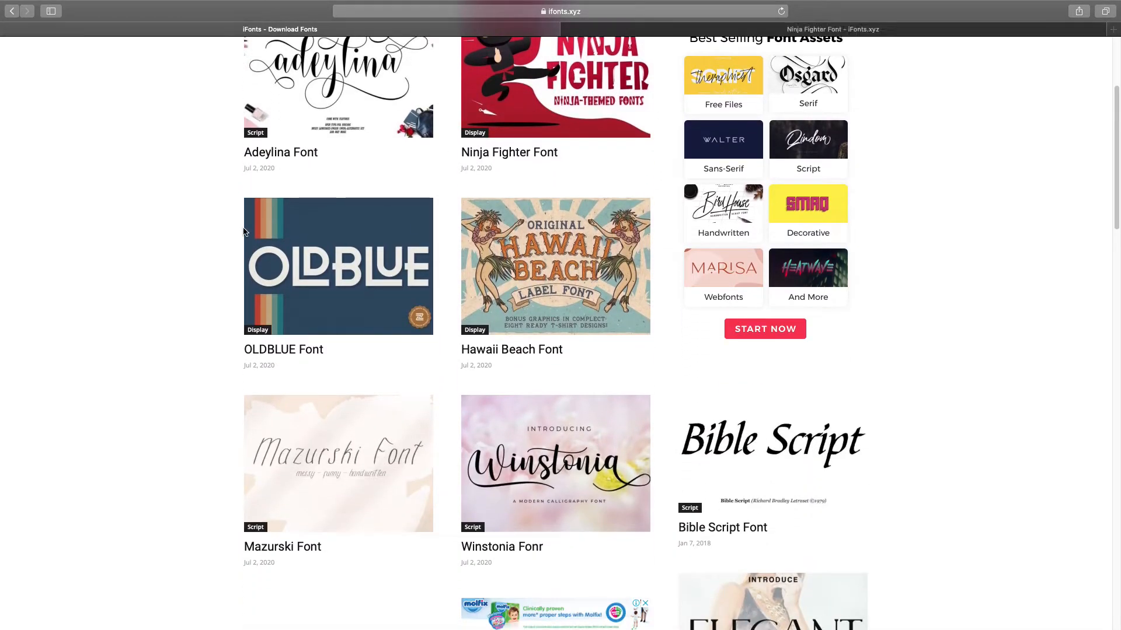
scroll(244, 232, "down", 5)
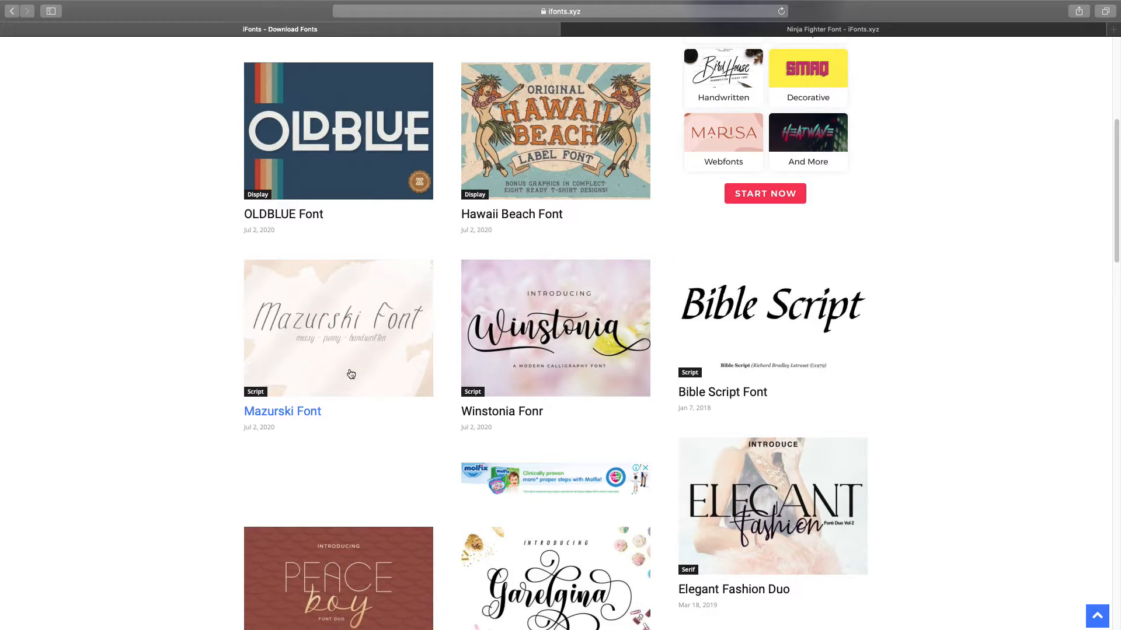
scroll(350, 371, "down", 15)
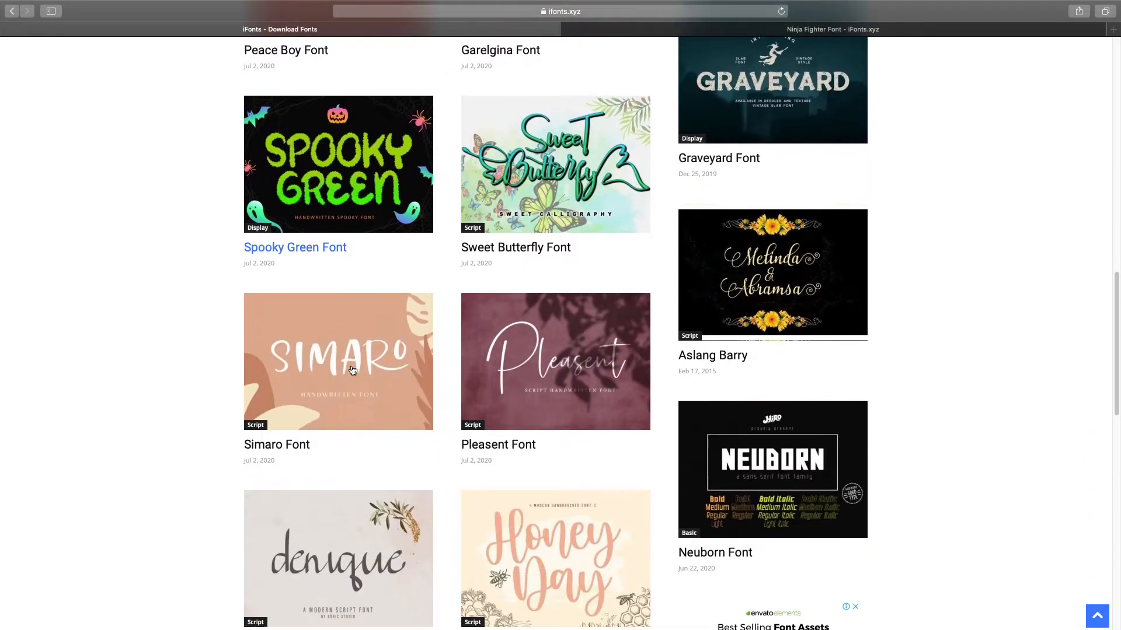
scroll(353, 371, "down", 14)
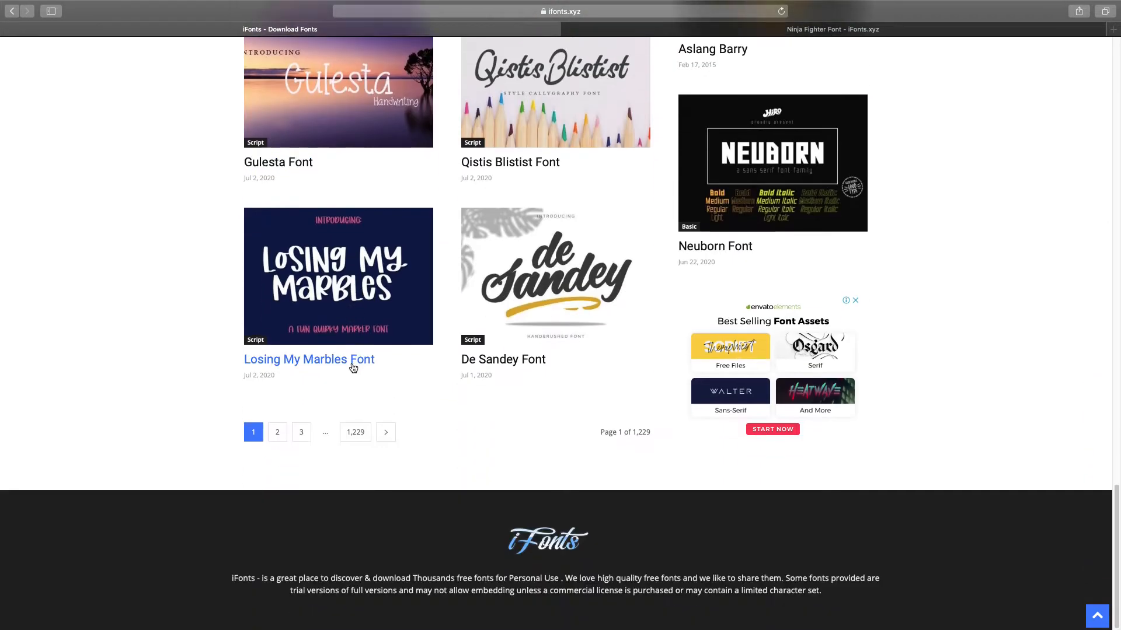
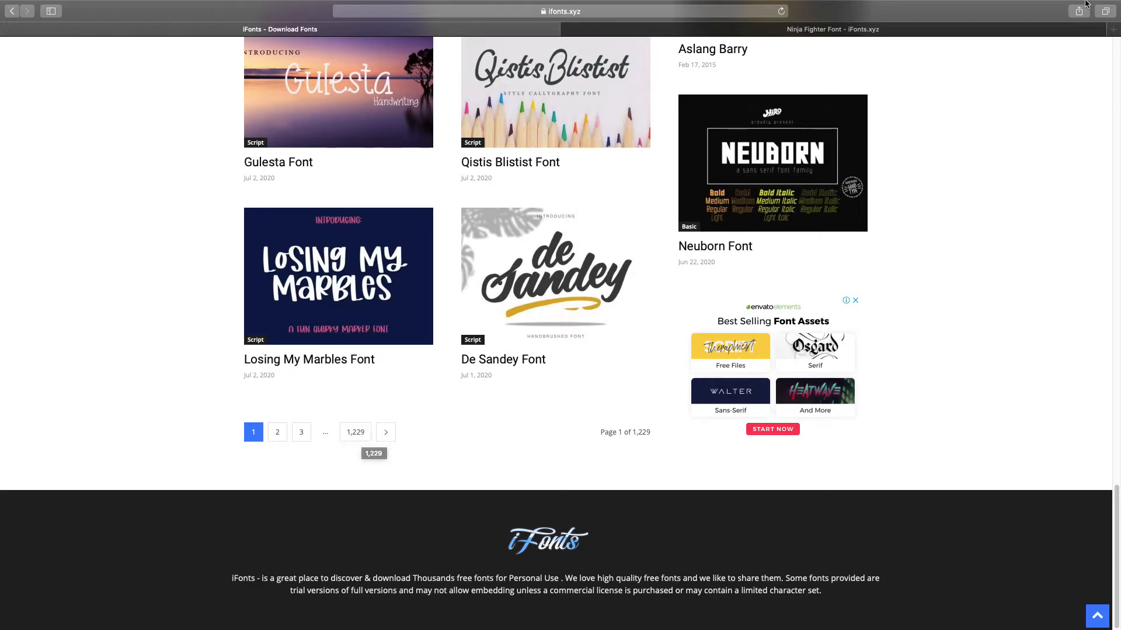
- Start the Ninja Fighter font download from its ifonts.xyz page, which opens a download page in a new tab
left_click(822, 34)
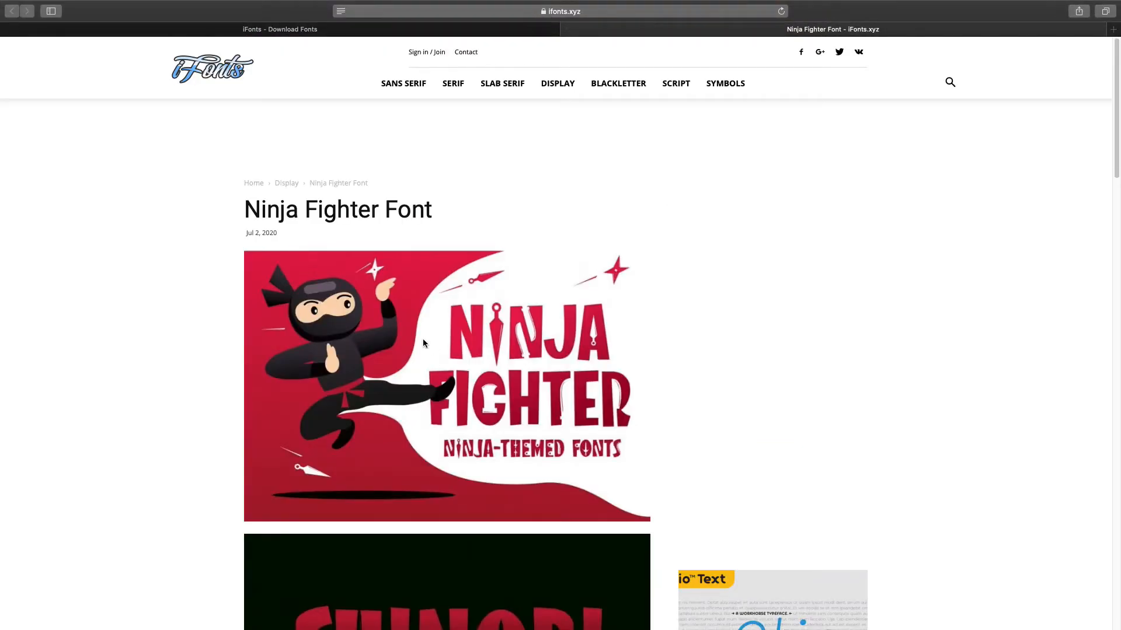
scroll(423, 341, "down", 5)
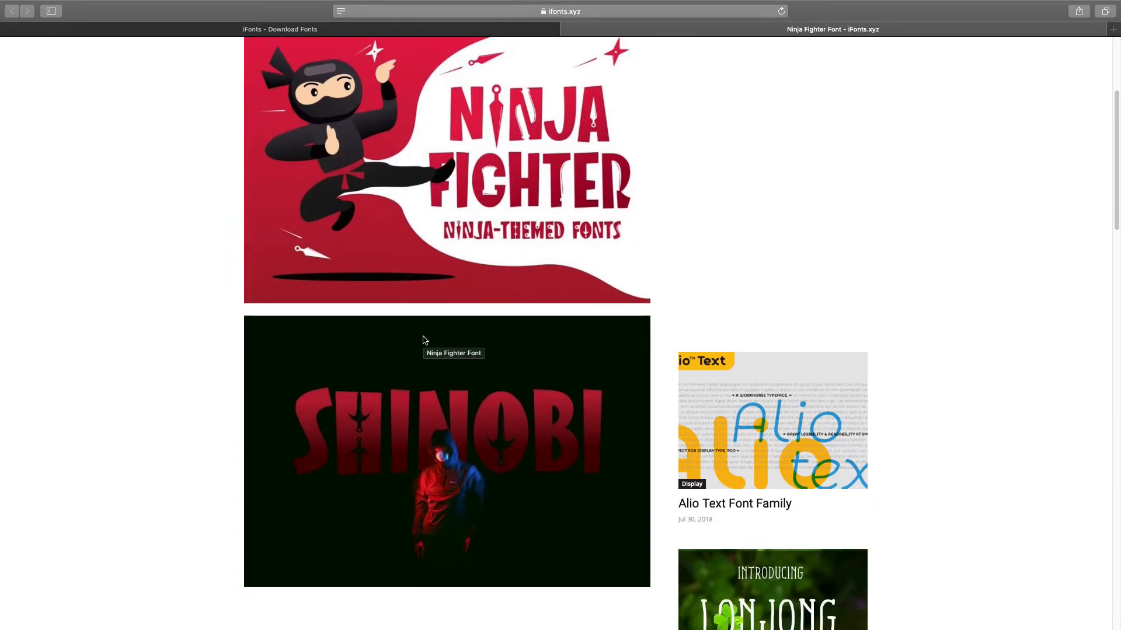
scroll(424, 340, "down", 5)
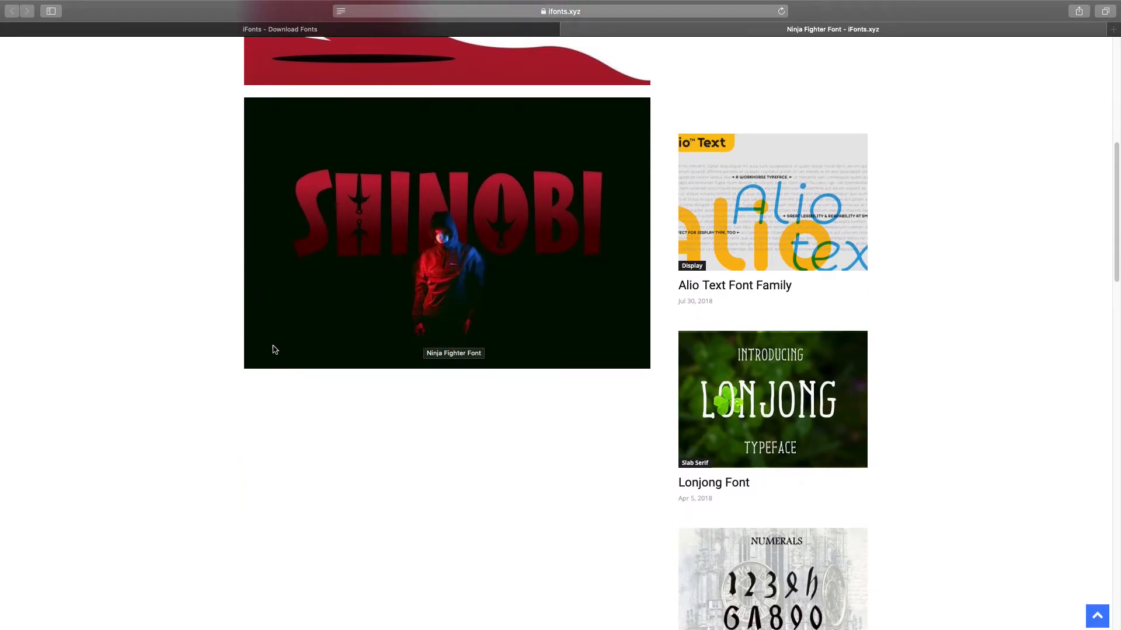
scroll(243, 337, "down", 11)
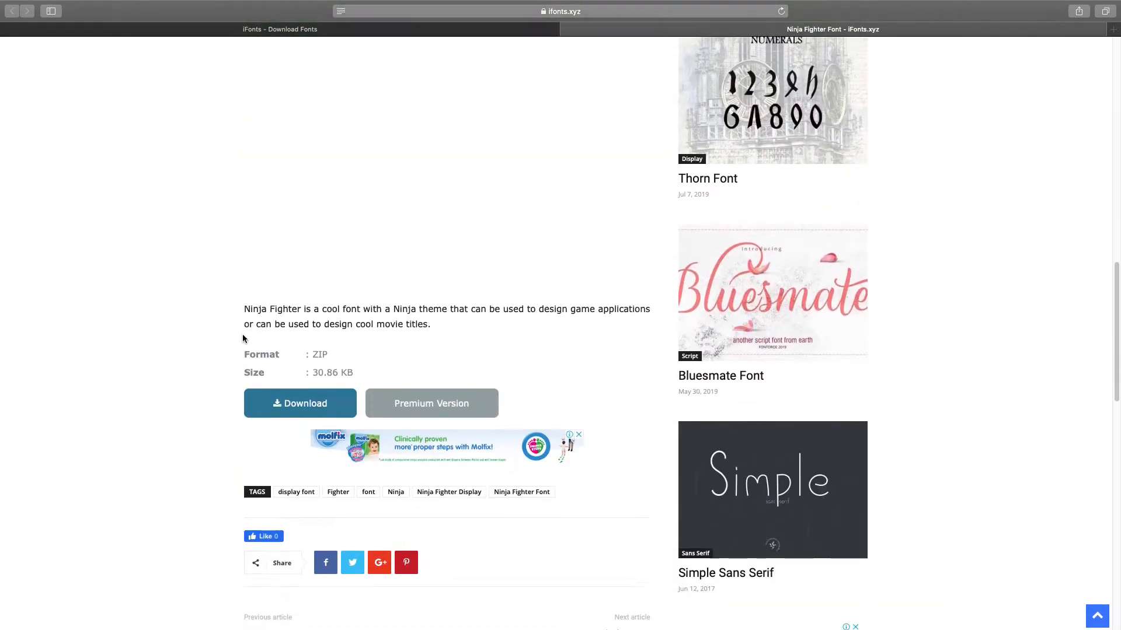
left_click(272, 408)
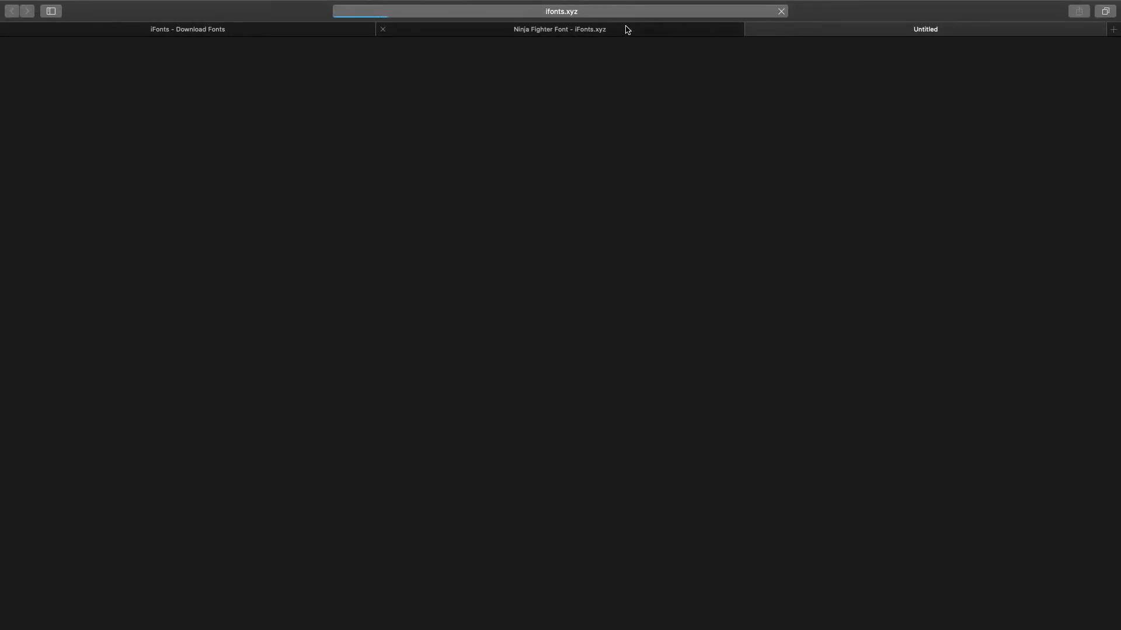
left_click(627, 29)
scroll(450, 206, "up", 7)
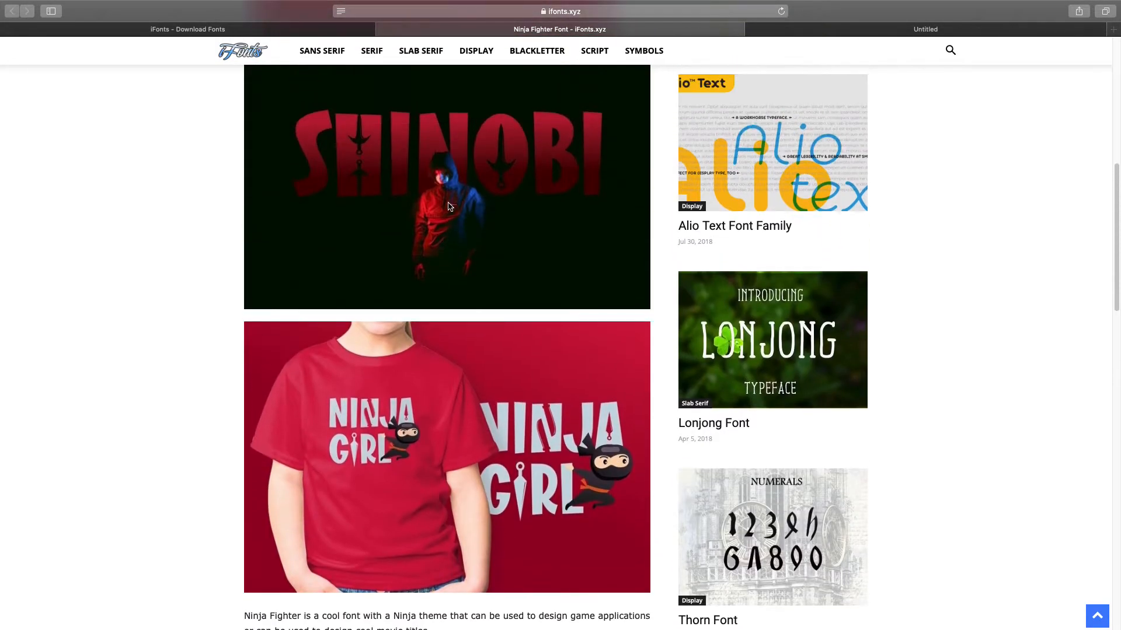
scroll(450, 206, "up", 3)
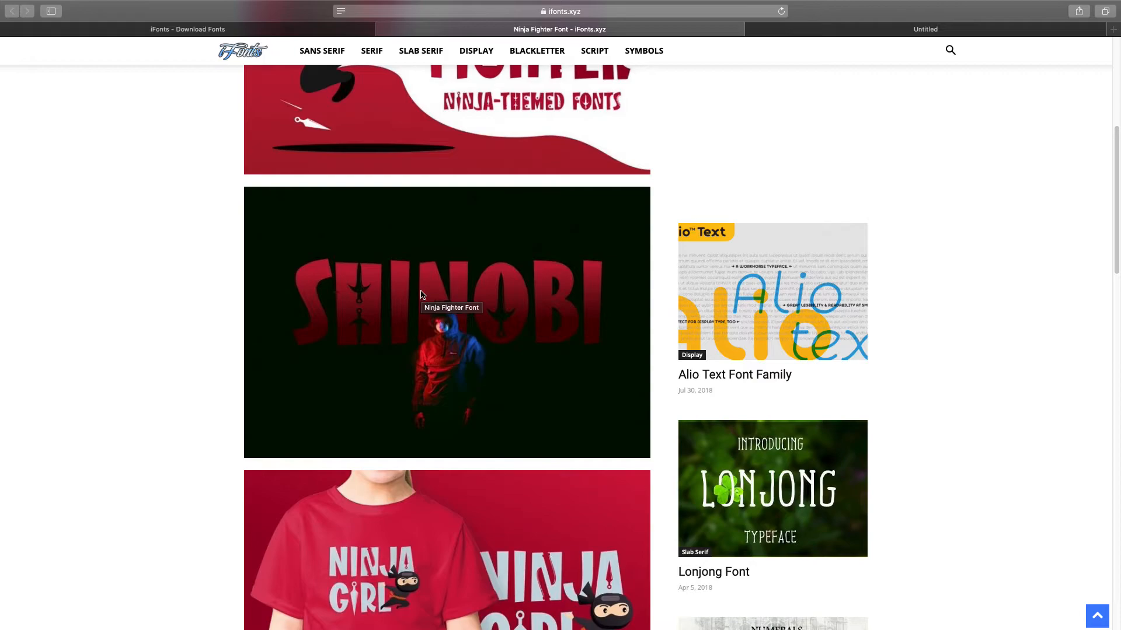
scroll(440, 284, "down", 2)
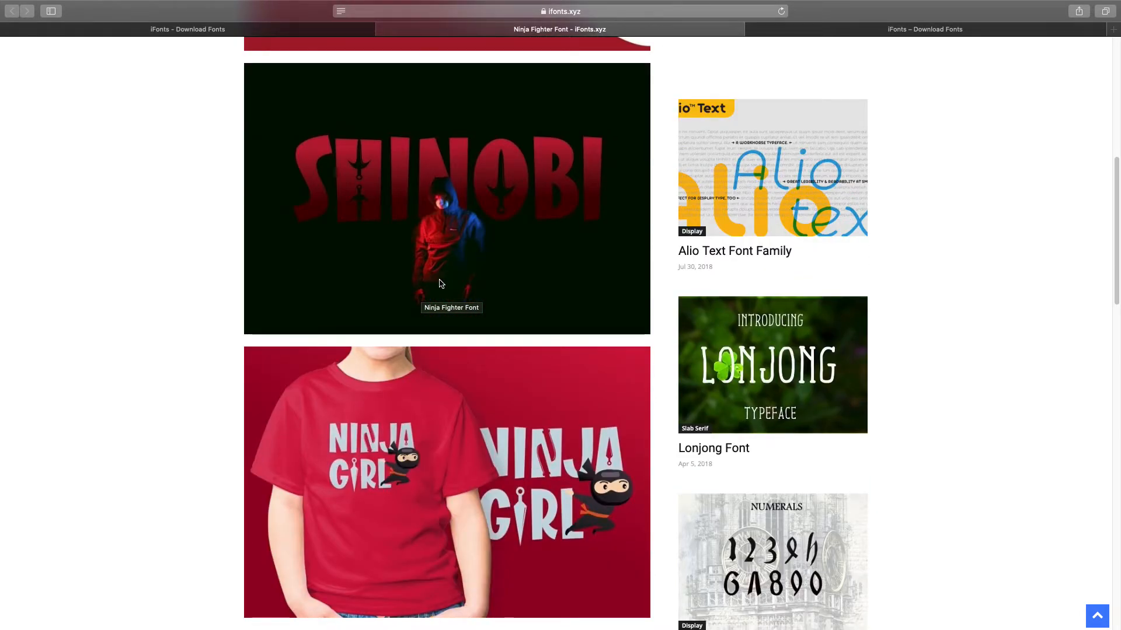
scroll(441, 283, "up", 6)
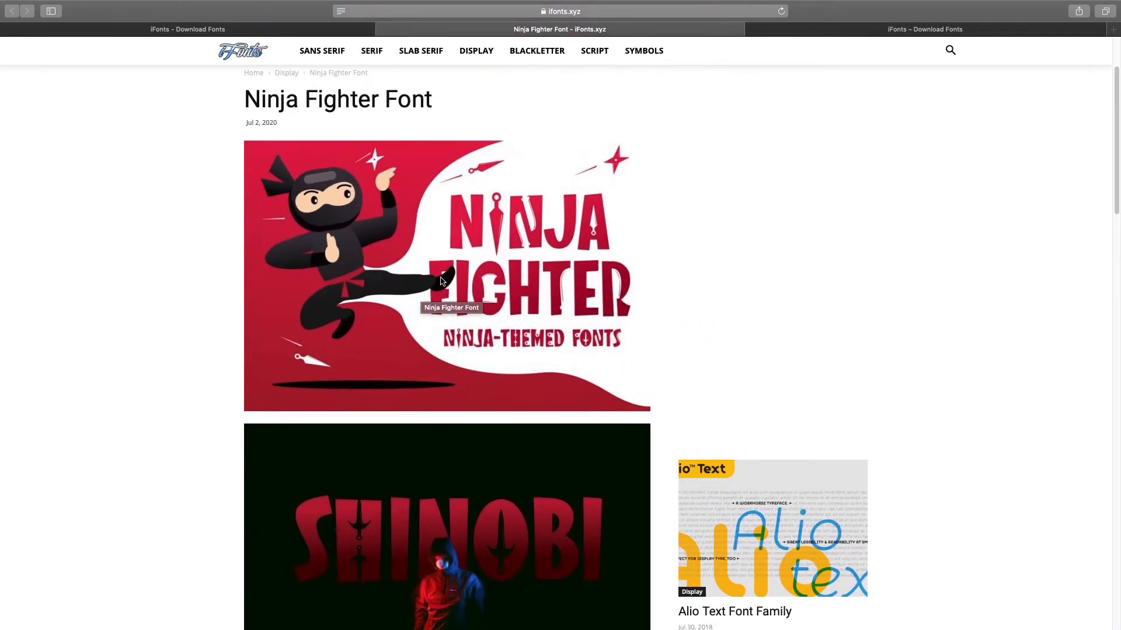
- Wait on the iFonts download page until its countdown reaches 0 and the Ninja Fighter ZIP downloads
left_click(868, 29)
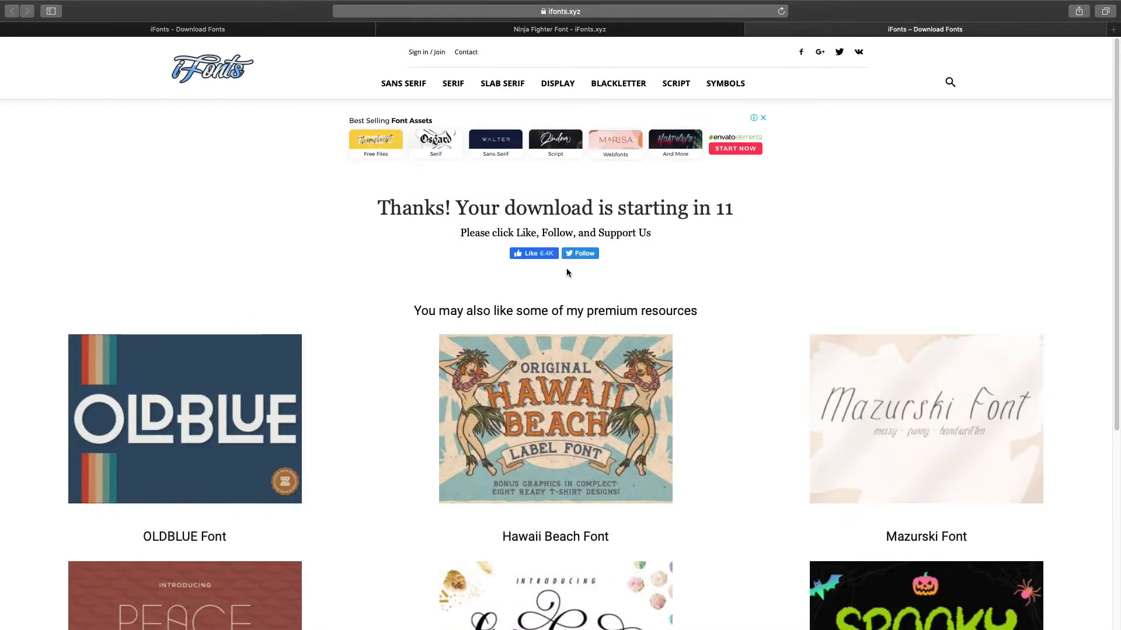
scroll(566, 272, "down", 2)
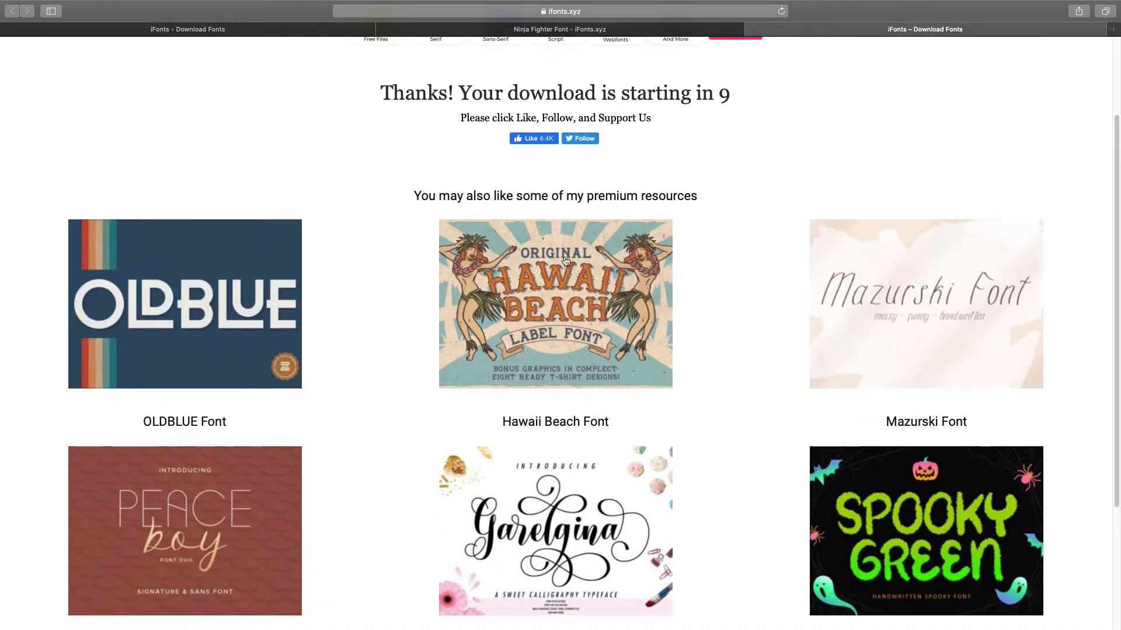
left_click(638, 32)
left_click(810, 29)
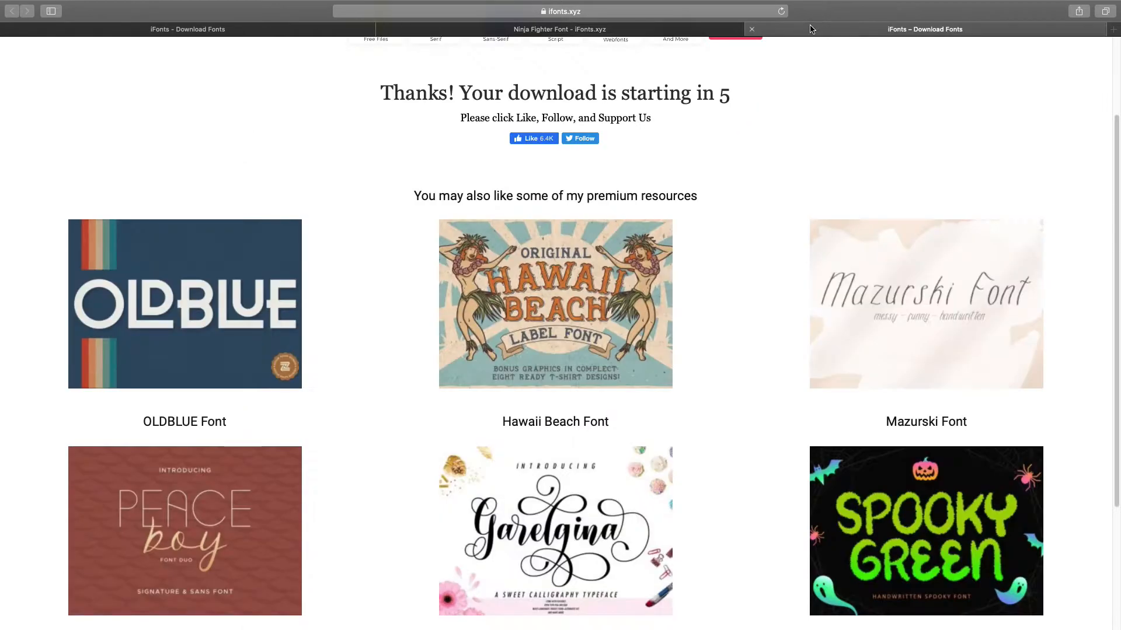
scroll(666, 223, "up", 2)
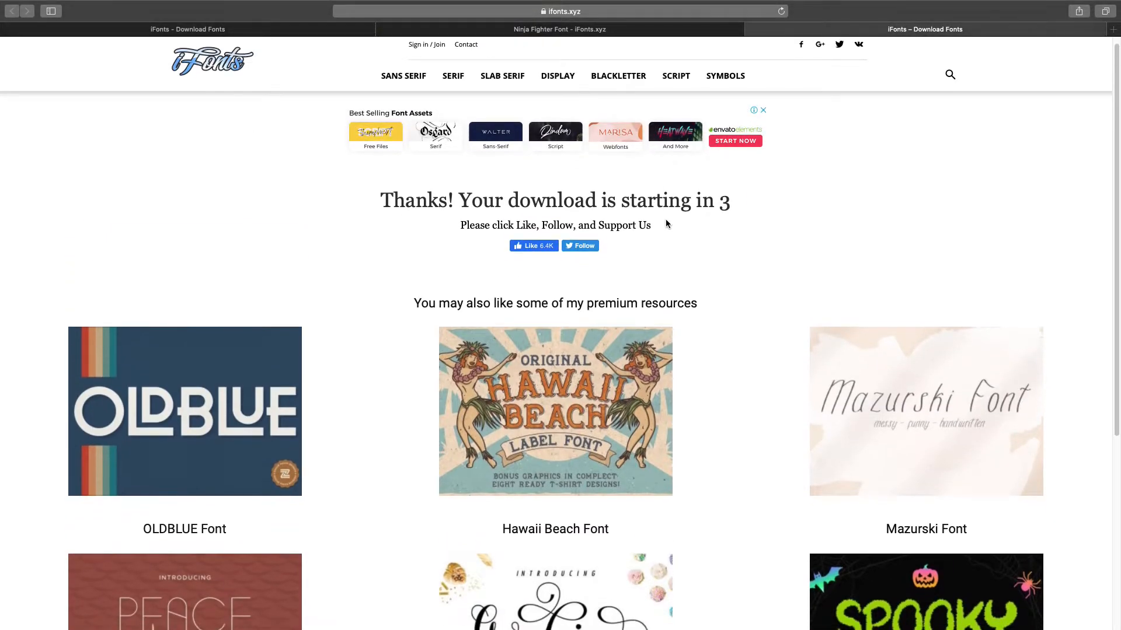
left_click(582, 30)
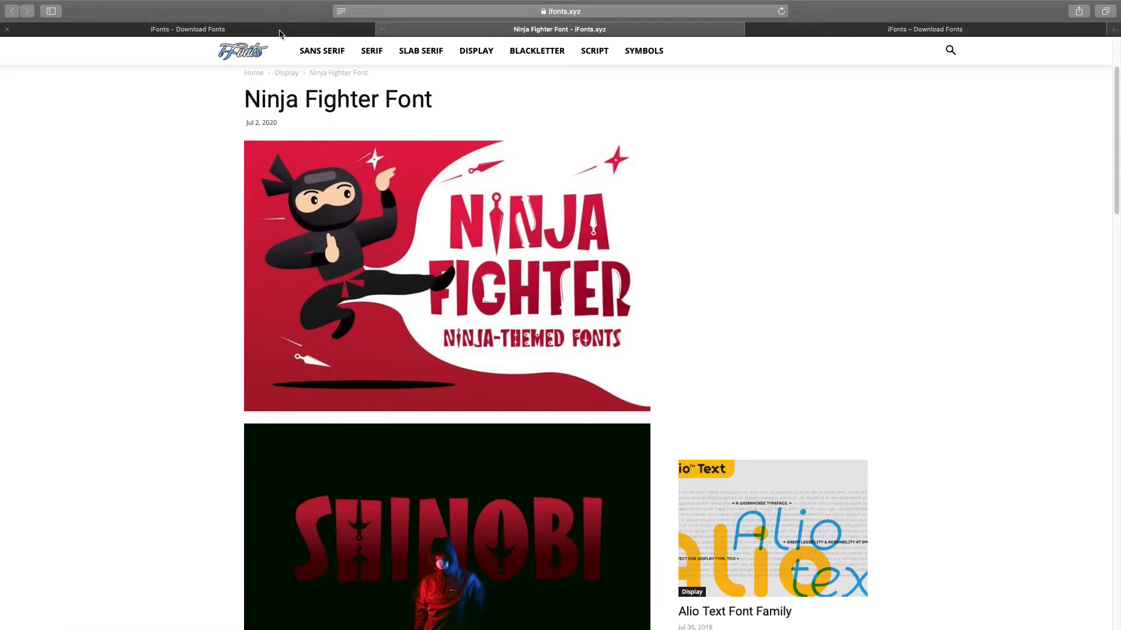
left_click(842, 34)
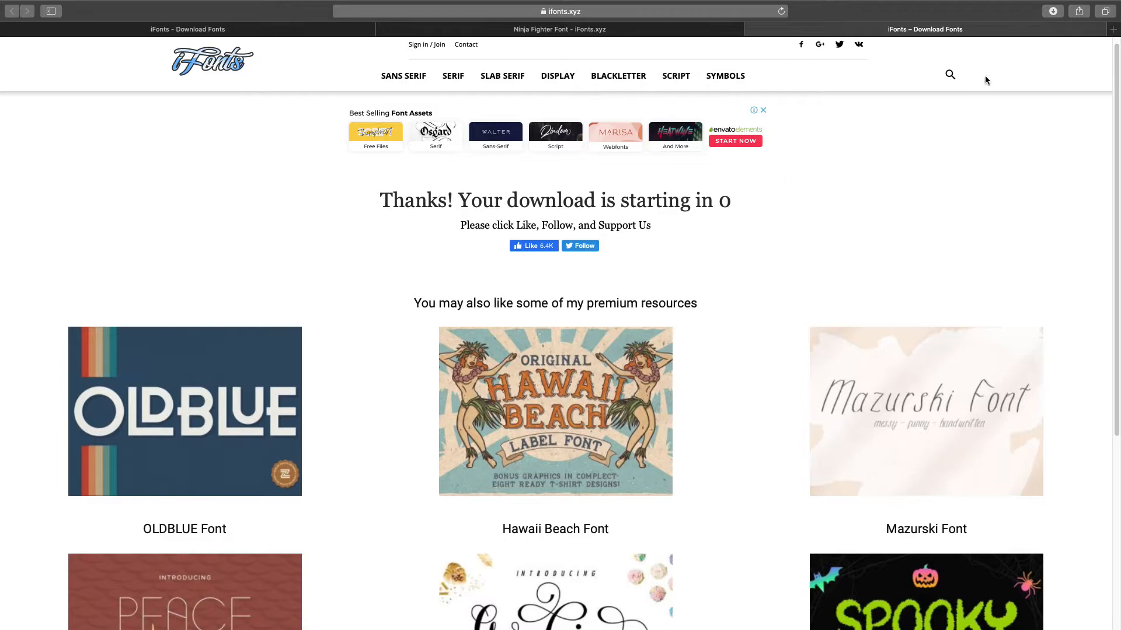
- Install Ninja Fighter.otf from the downloaded ninja-fighter folder through Font Book
double_click(979, 67)
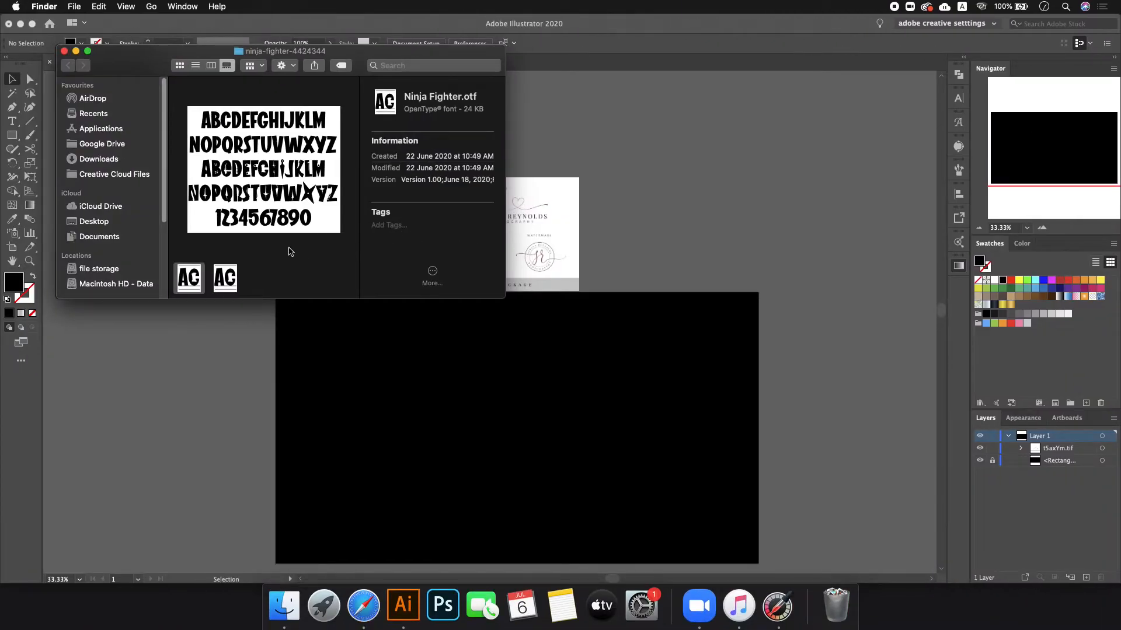
double_click(188, 278)
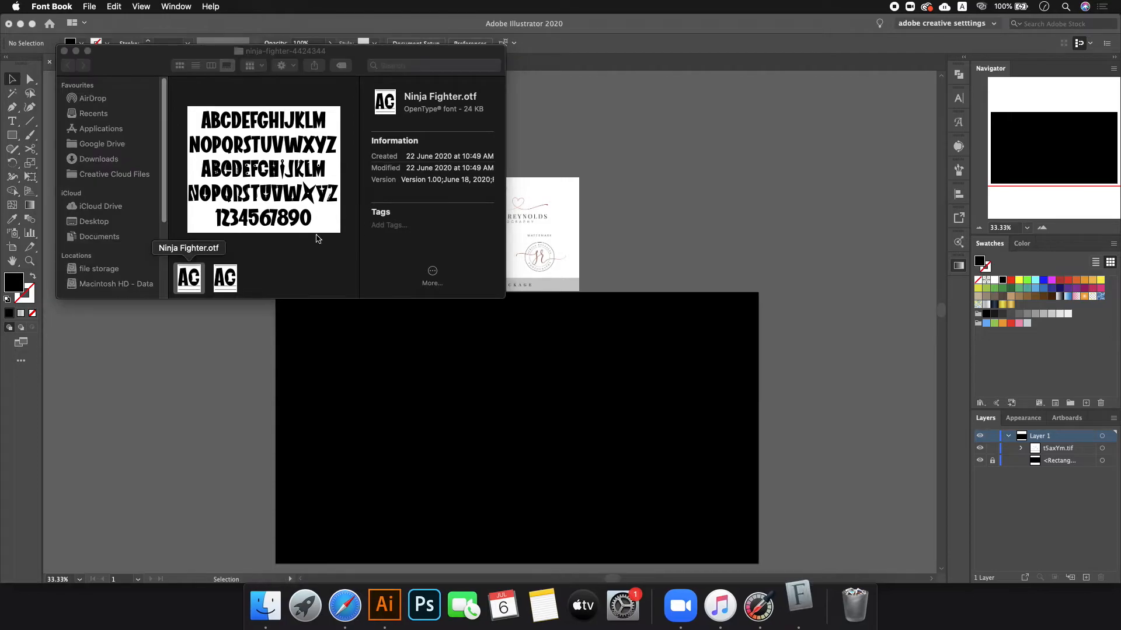
left_click(862, 357)
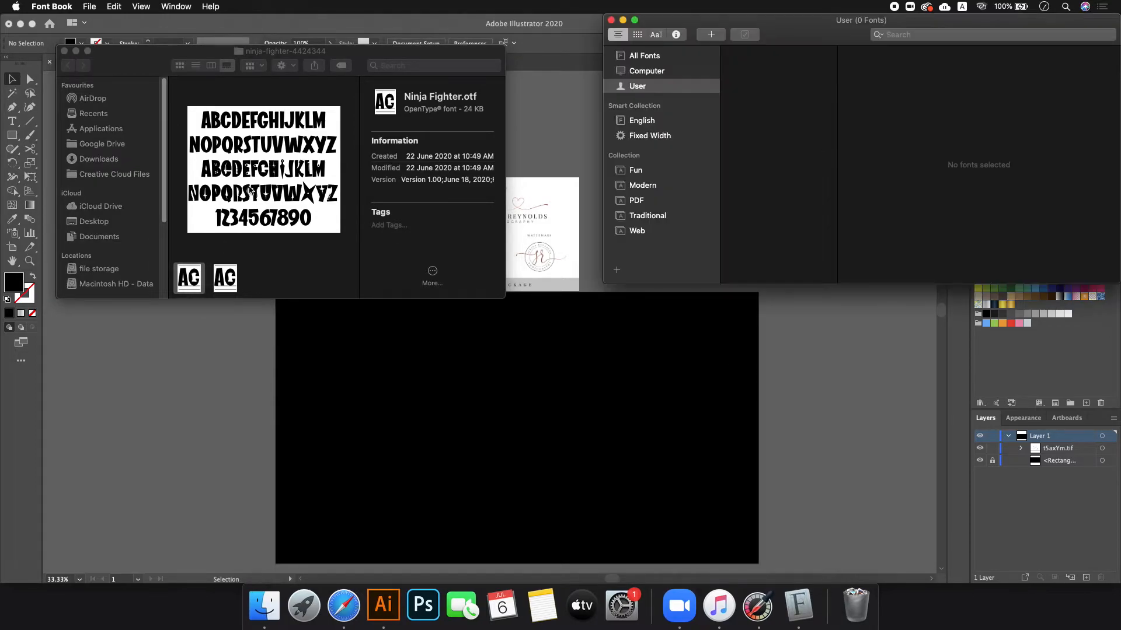
left_click(296, 274)
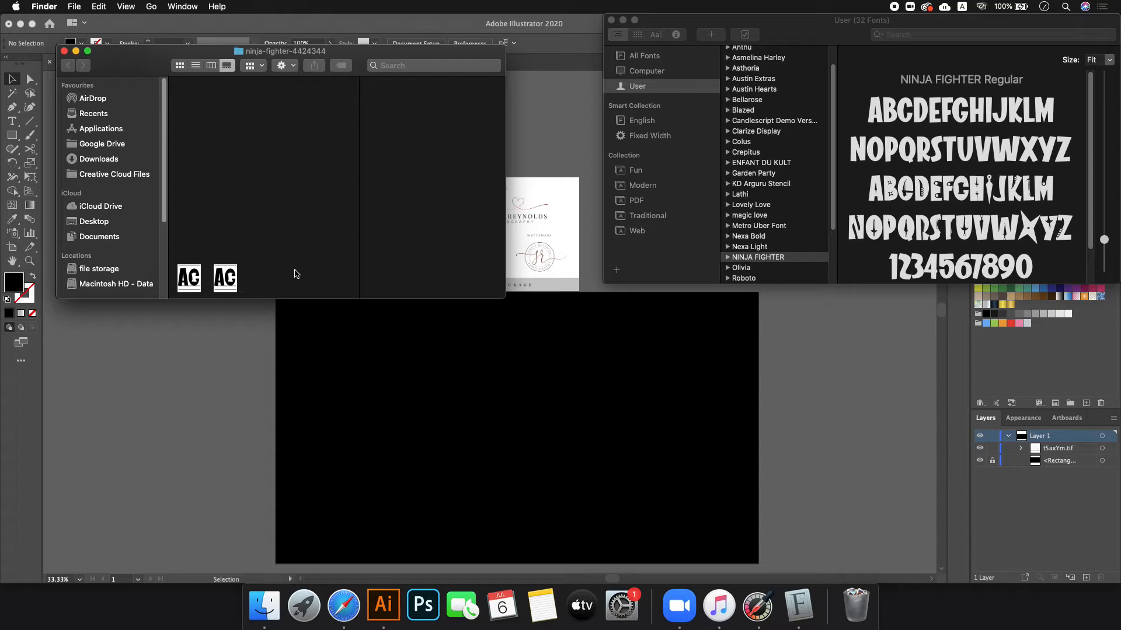
left_click(220, 285)
left_click(198, 281)
left_click(223, 276)
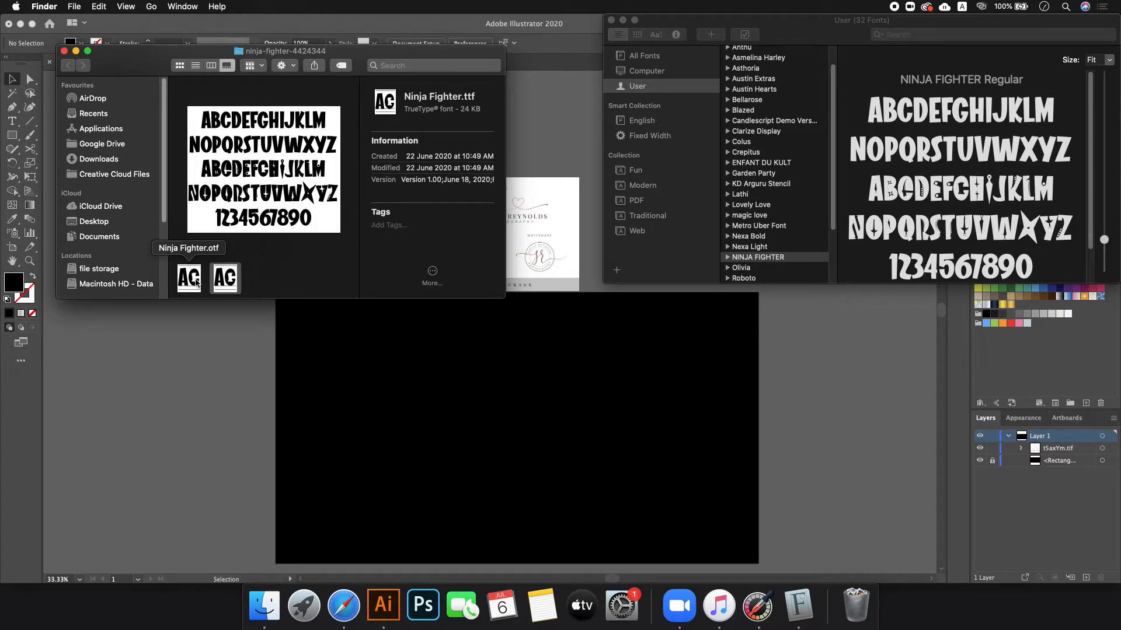
left_click(196, 279)
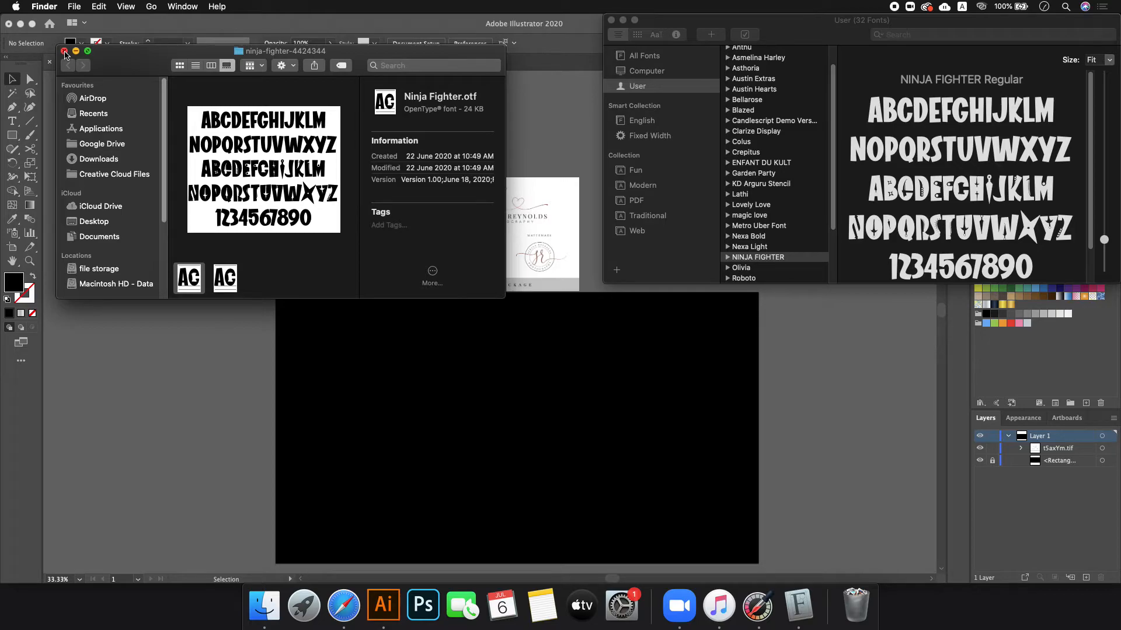
- Close the font folder and Font Book, return to Safari and close the finished download page
left_click(64, 51)
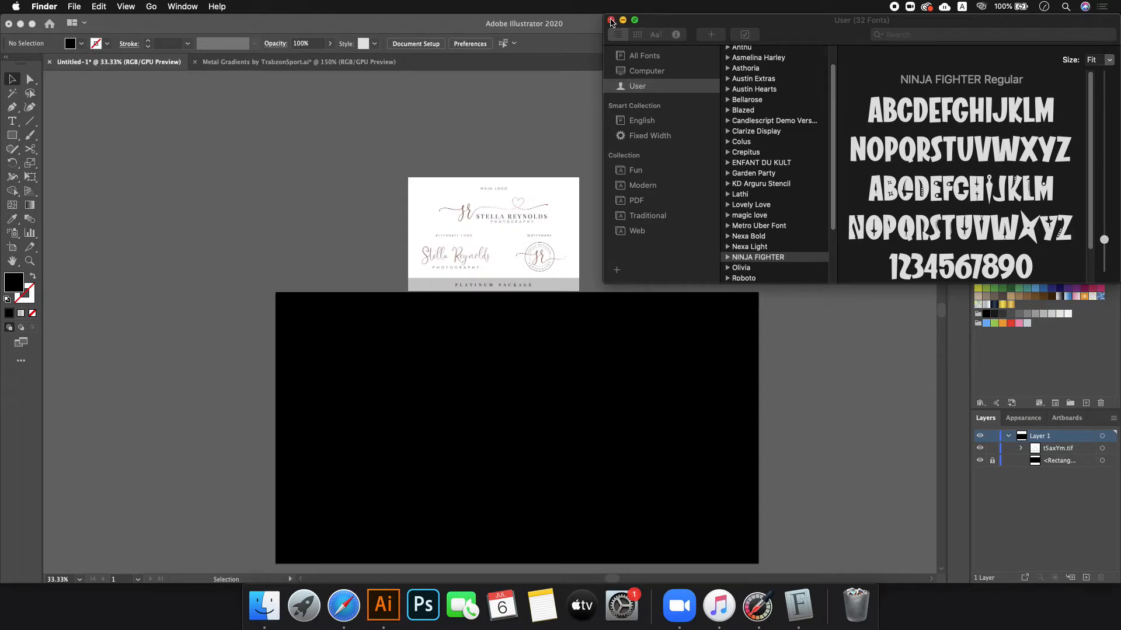
left_click(611, 21)
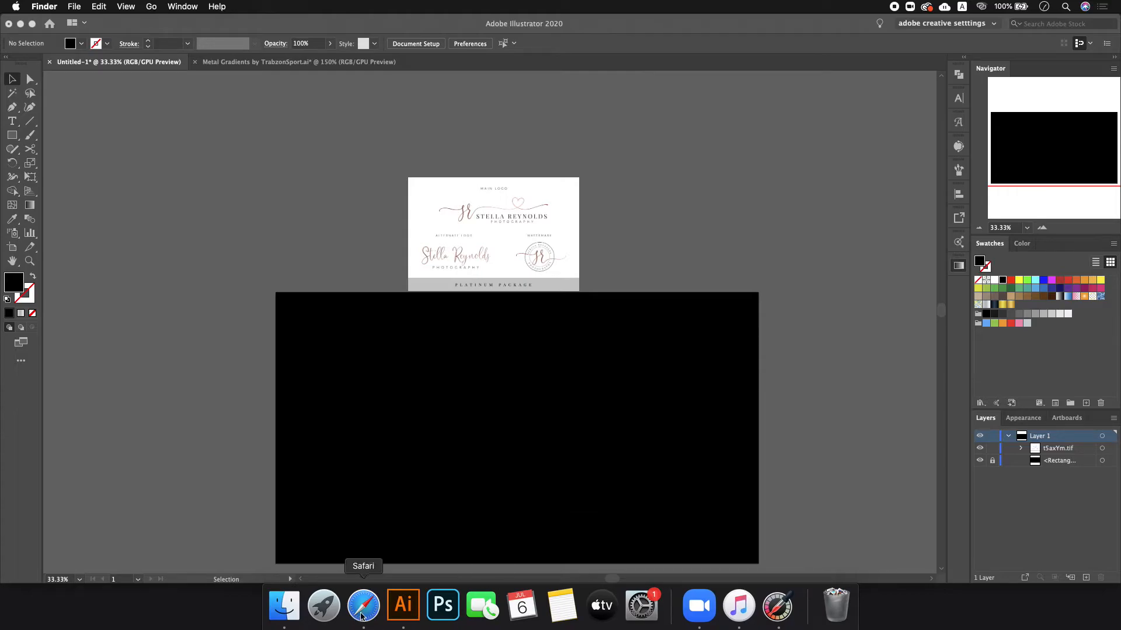
left_click(382, 607)
left_click(549, 30)
left_click(752, 29)
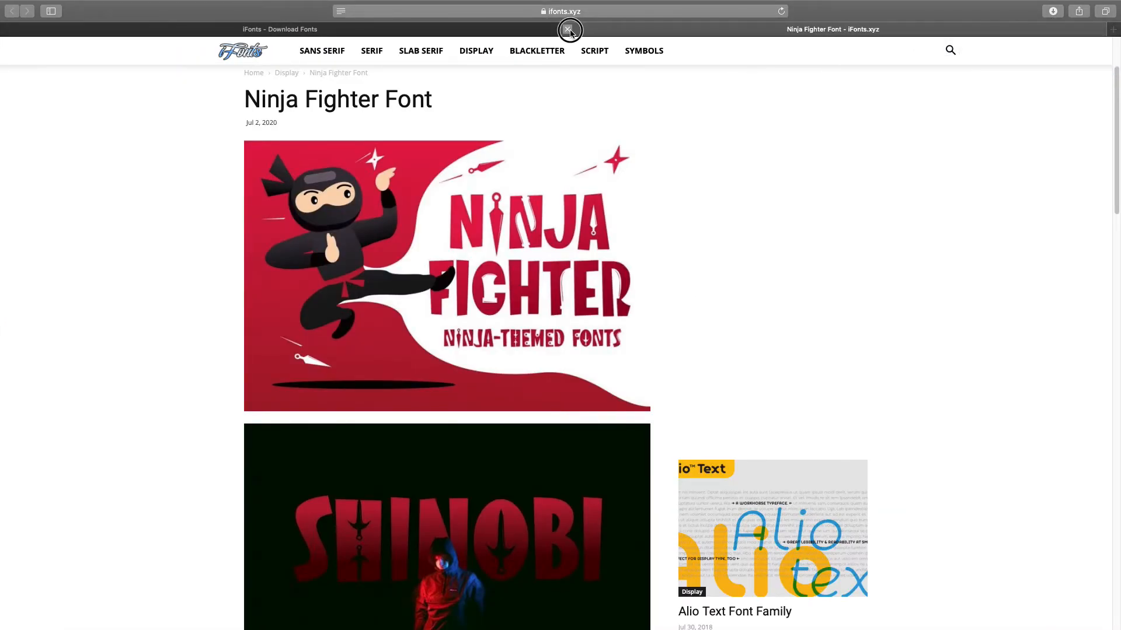
- Close the Ninja Fighter page and open the Garelgina and Adeylina font pages in new tabs
left_click(569, 30)
scroll(304, 350, "up", 15)
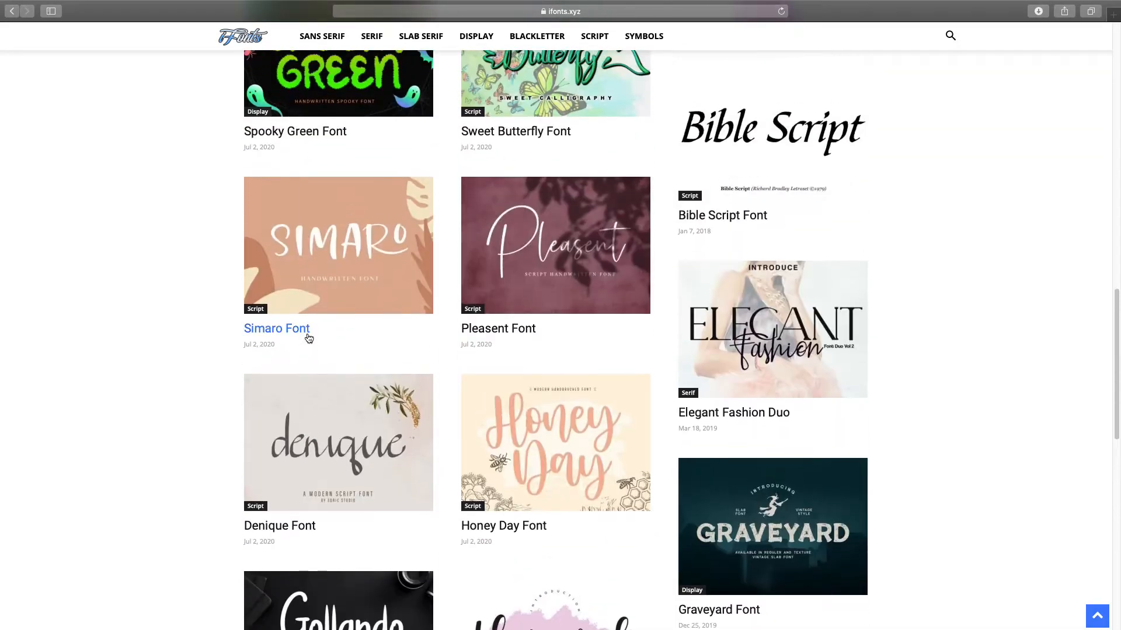
scroll(308, 339, "up", 10)
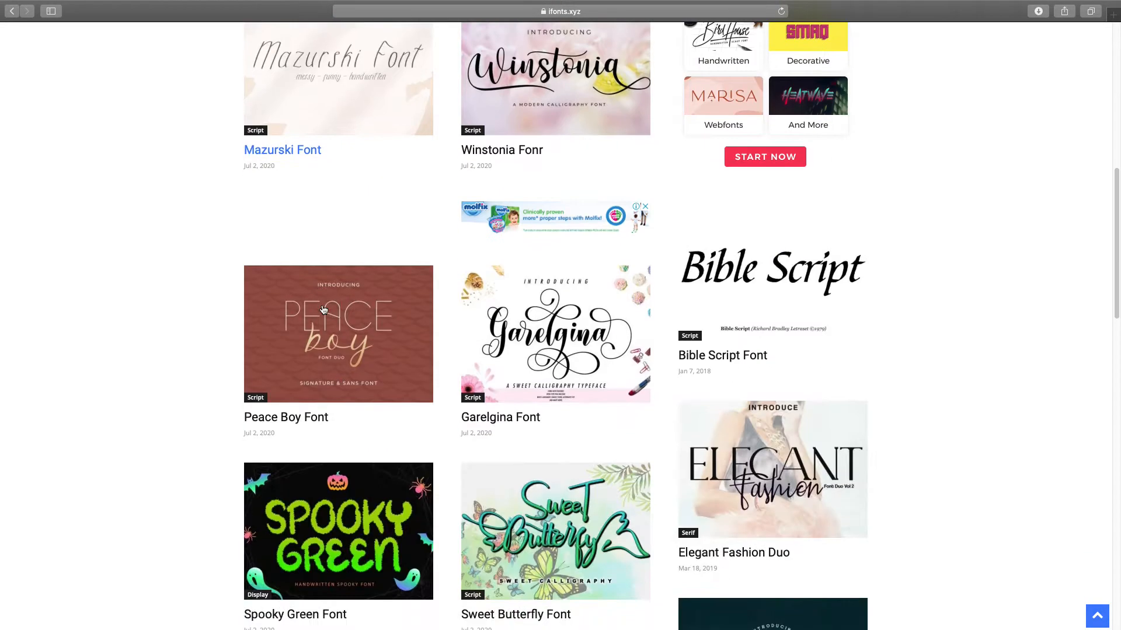
right_click(537, 308)
left_click(569, 310)
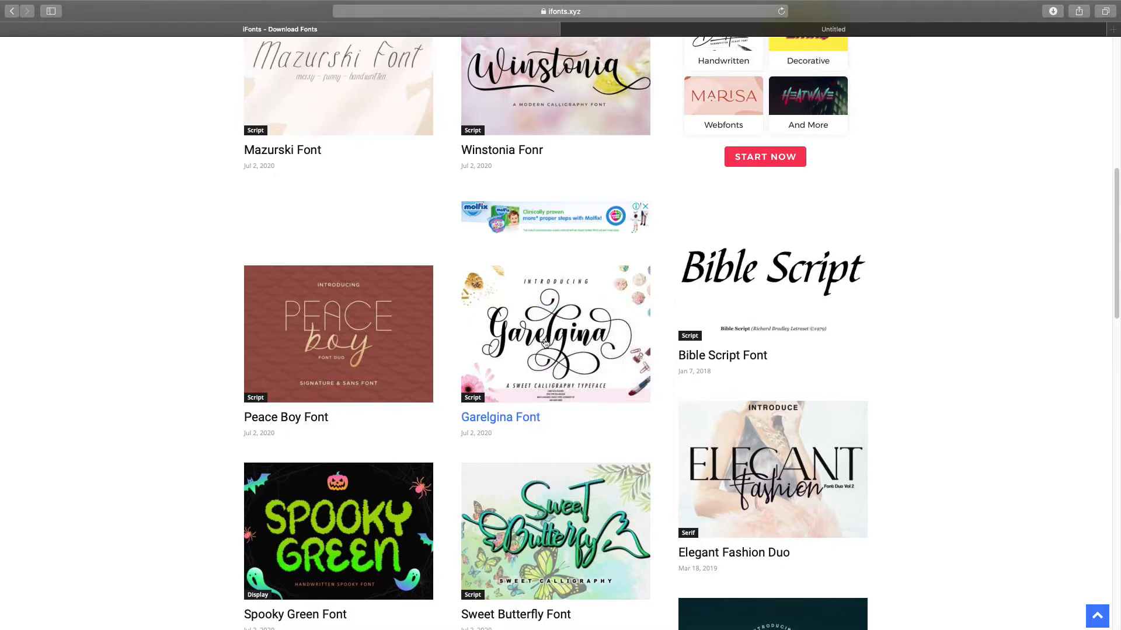
scroll(405, 334, "up", 10)
right_click(318, 258)
left_click(341, 252)
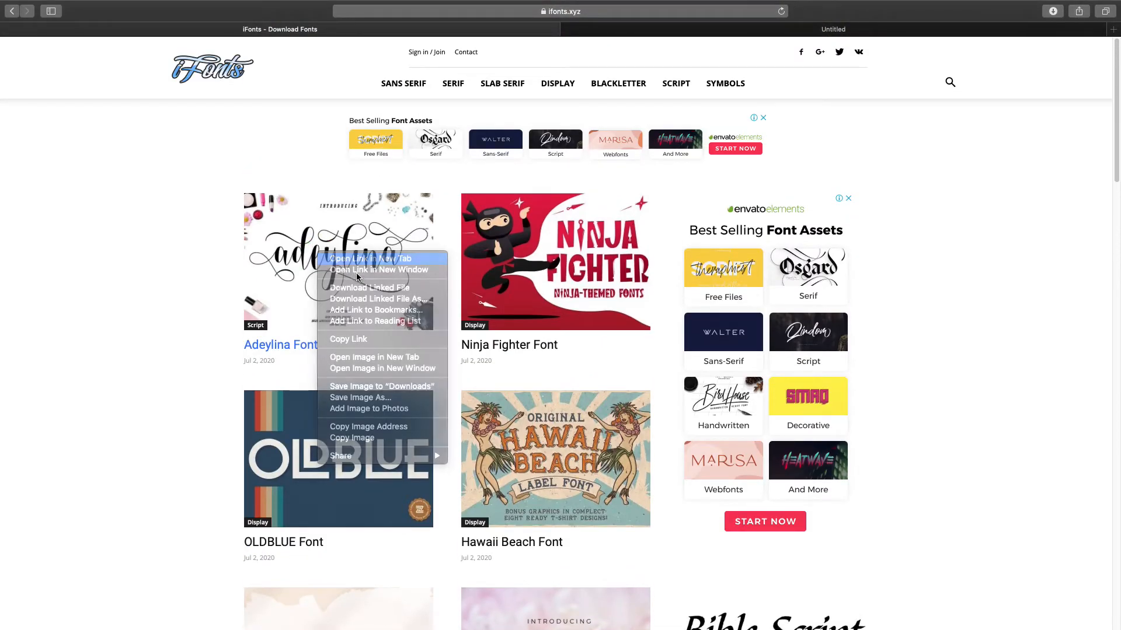
scroll(426, 308, "down", 7)
scroll(426, 308, "down", 15)
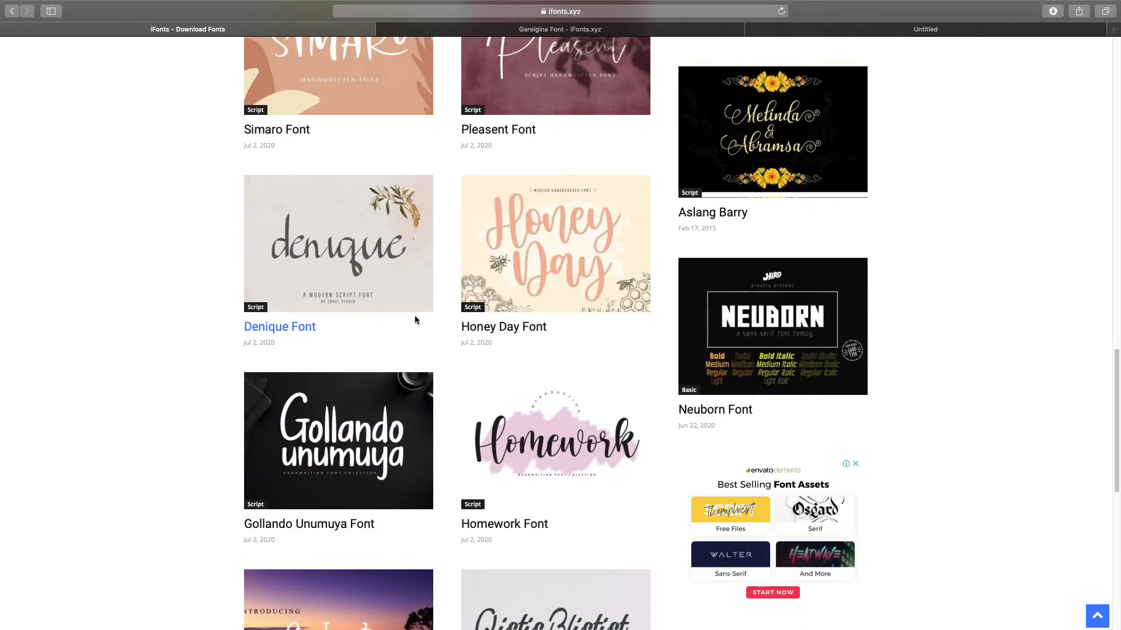
scroll(337, 578, "down", 3)
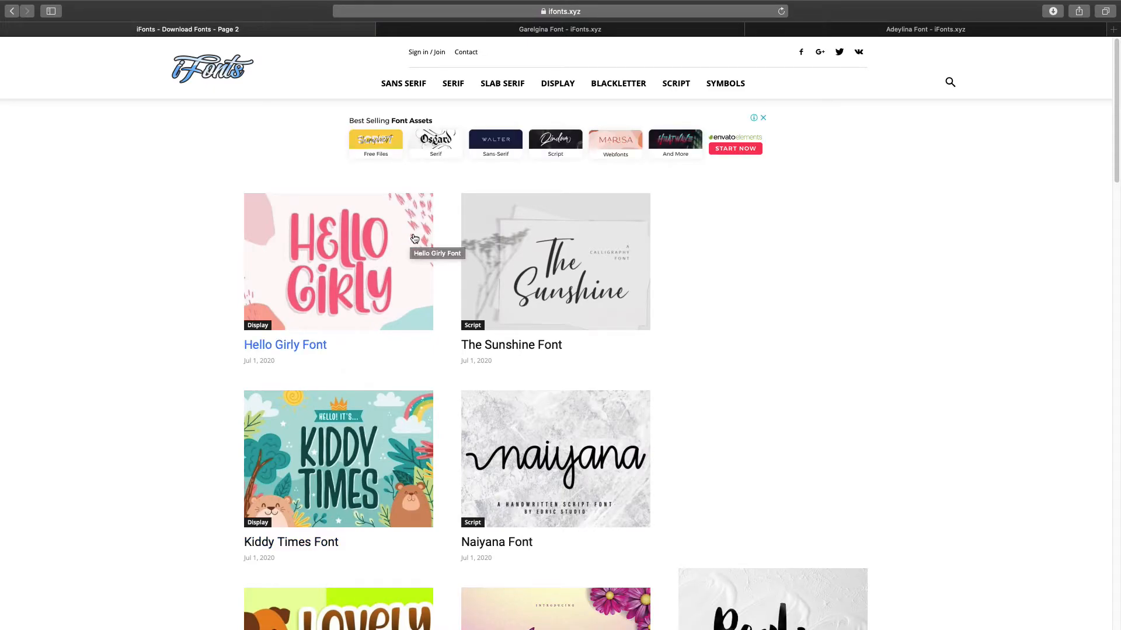
- Scroll to the bottom of the font listing and go to page 3
scroll(415, 238, "down", 9)
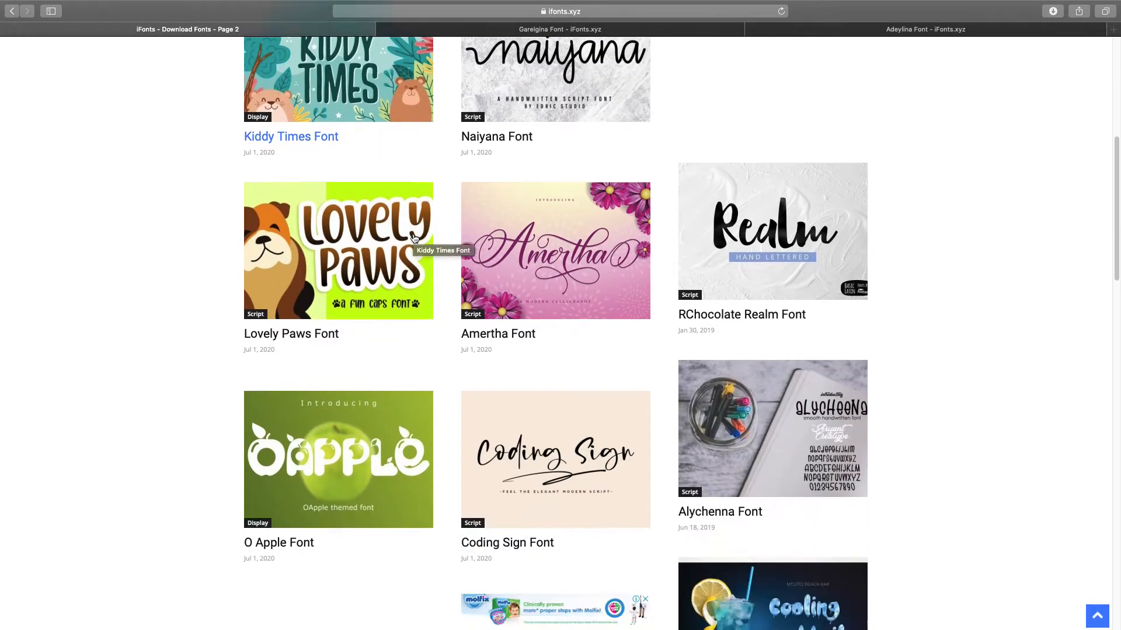
scroll(414, 237, "down", 5)
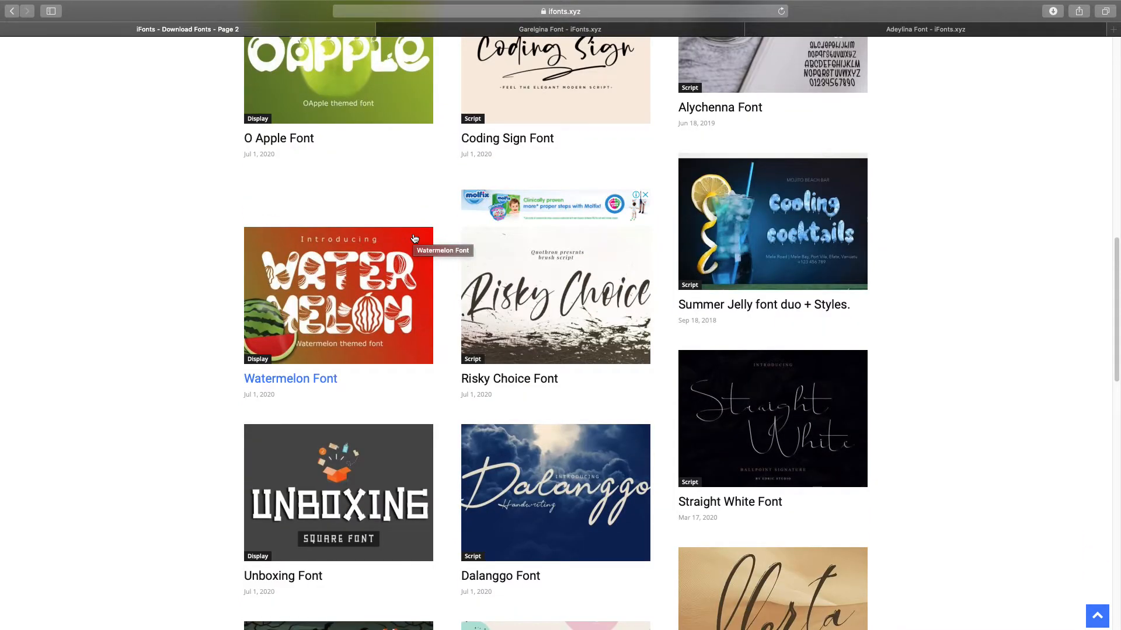
scroll(415, 238, "down", 1)
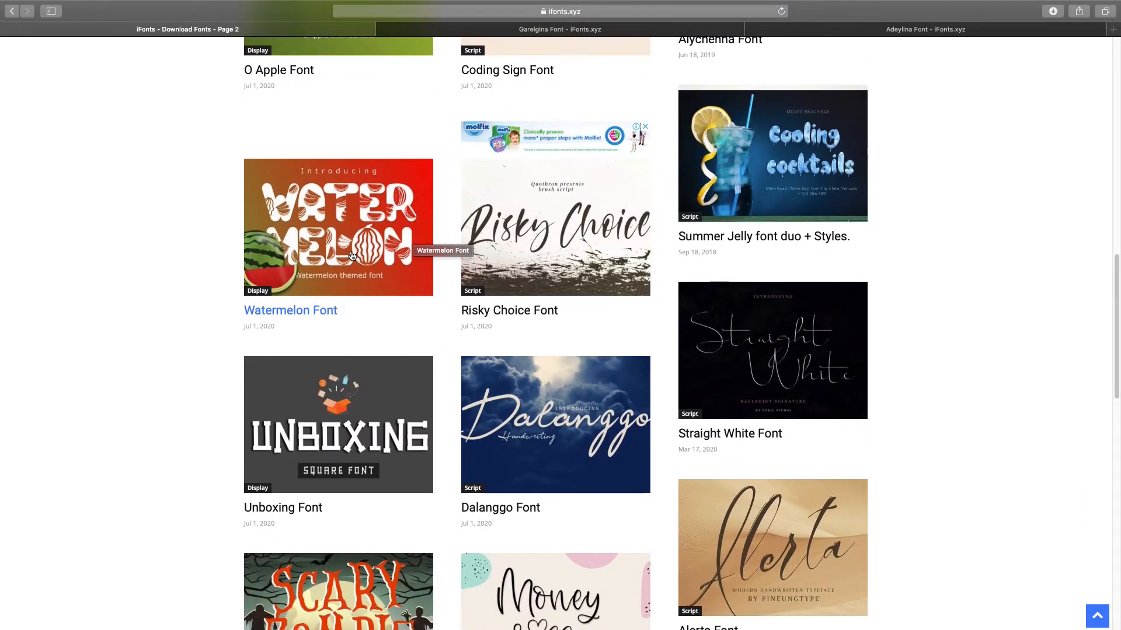
scroll(352, 254, "down", 6)
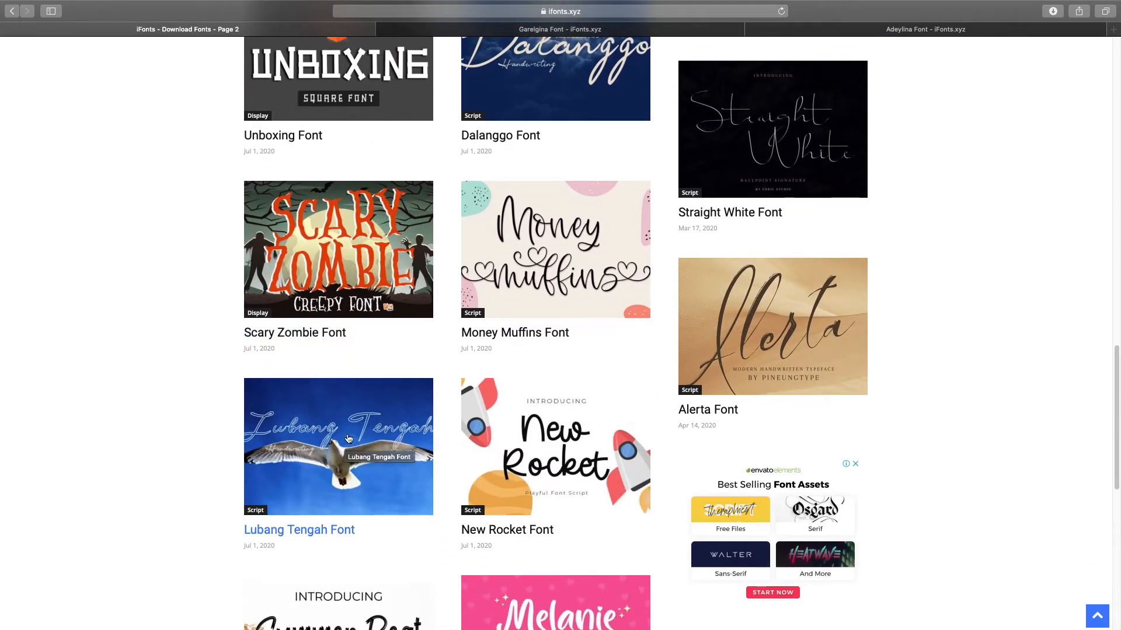
scroll(349, 439, "down", 8)
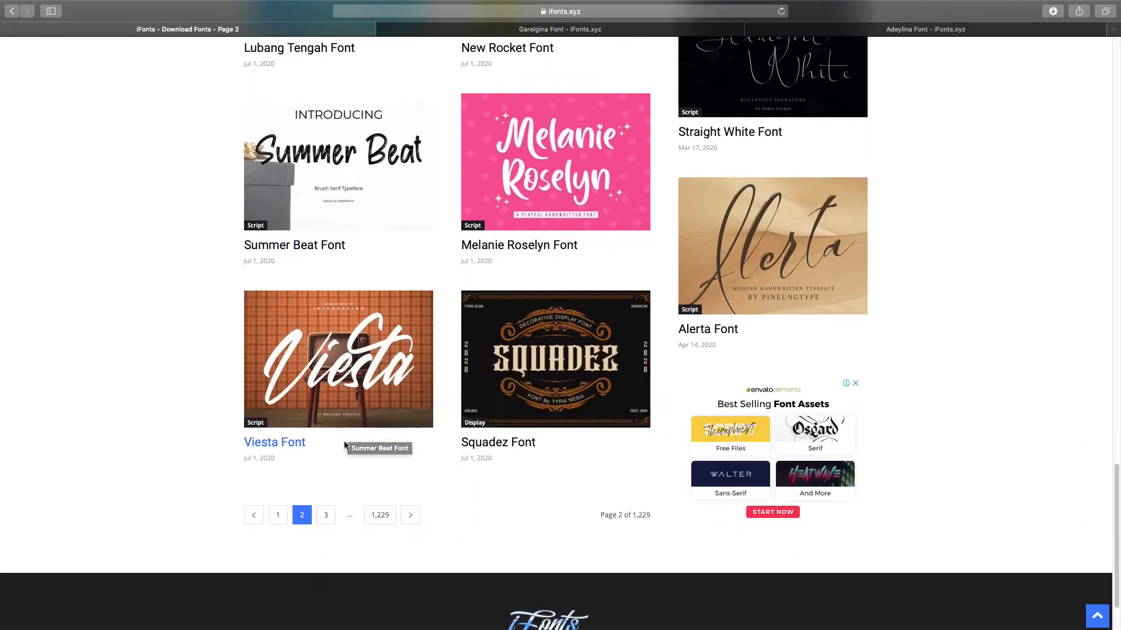
left_click(326, 514)
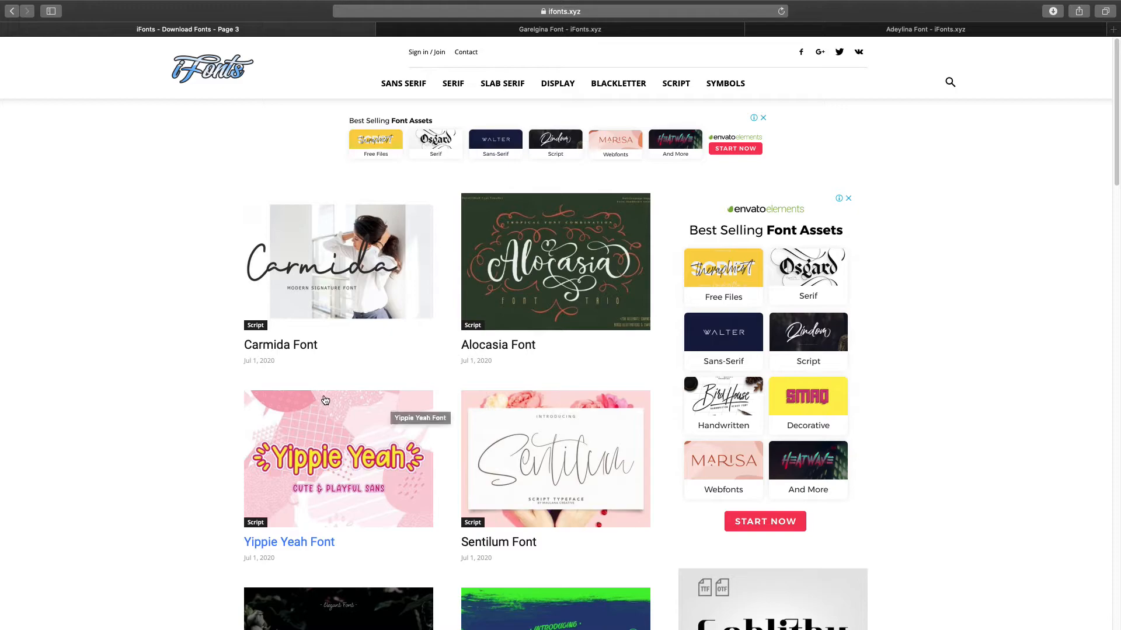
- Browse page 3 of the listing, then move on to page 4
scroll(185, 376, "down", 3)
scroll(184, 372, "down", 3)
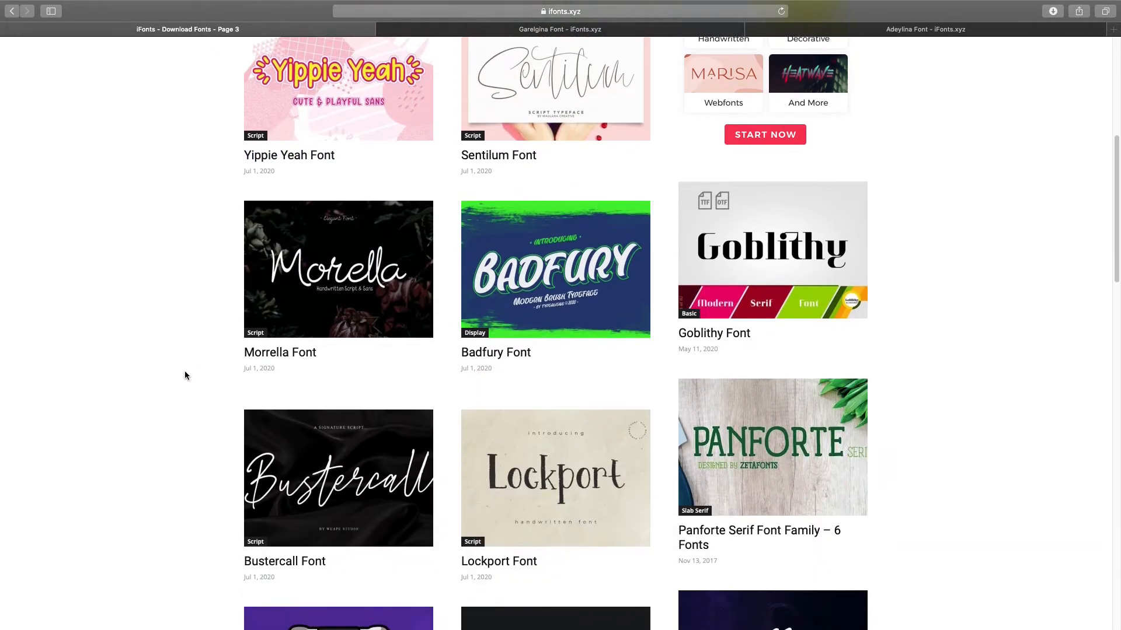
scroll(185, 374, "down", 3)
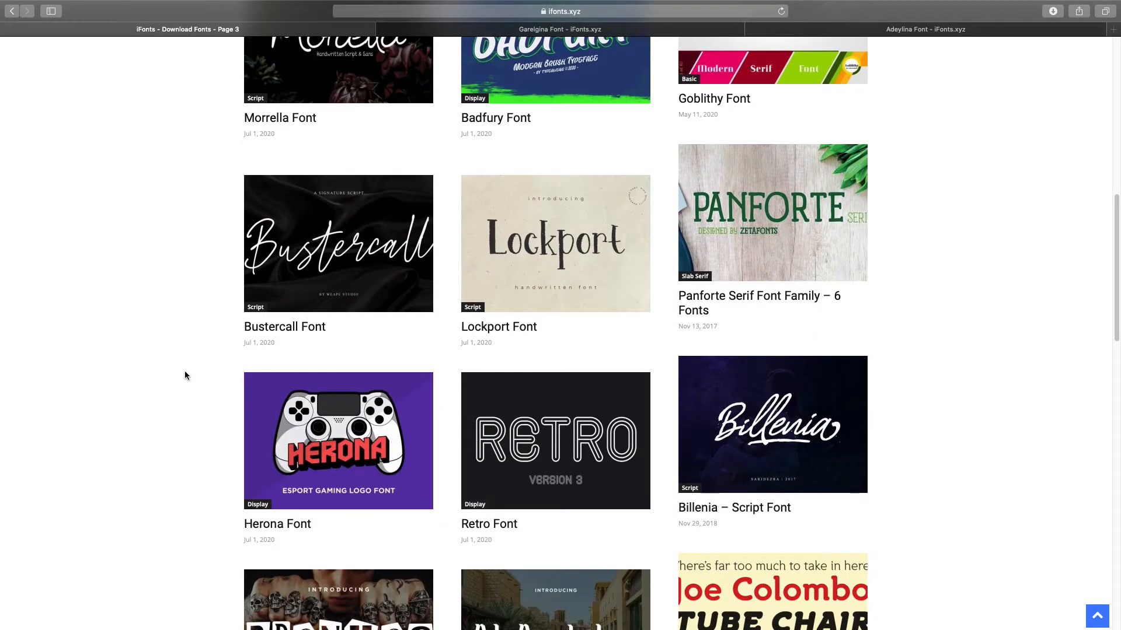
scroll(185, 373, "down", 3)
scroll(185, 374, "down", 5)
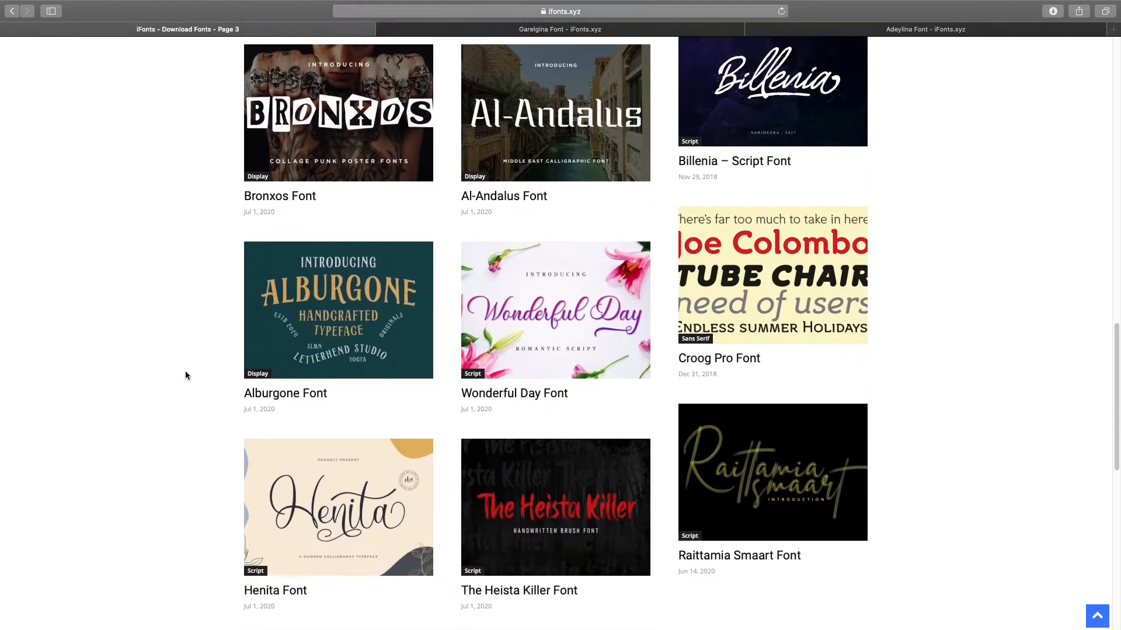
scroll(184, 373, "down", 3)
scroll(185, 375, "down", 5)
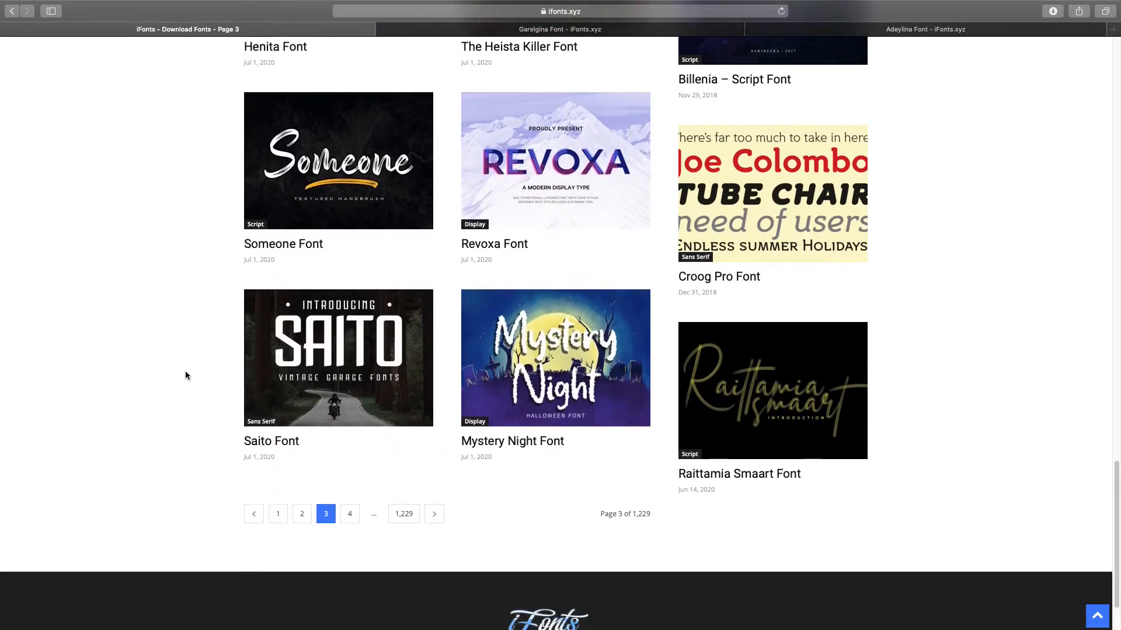
left_click(358, 503)
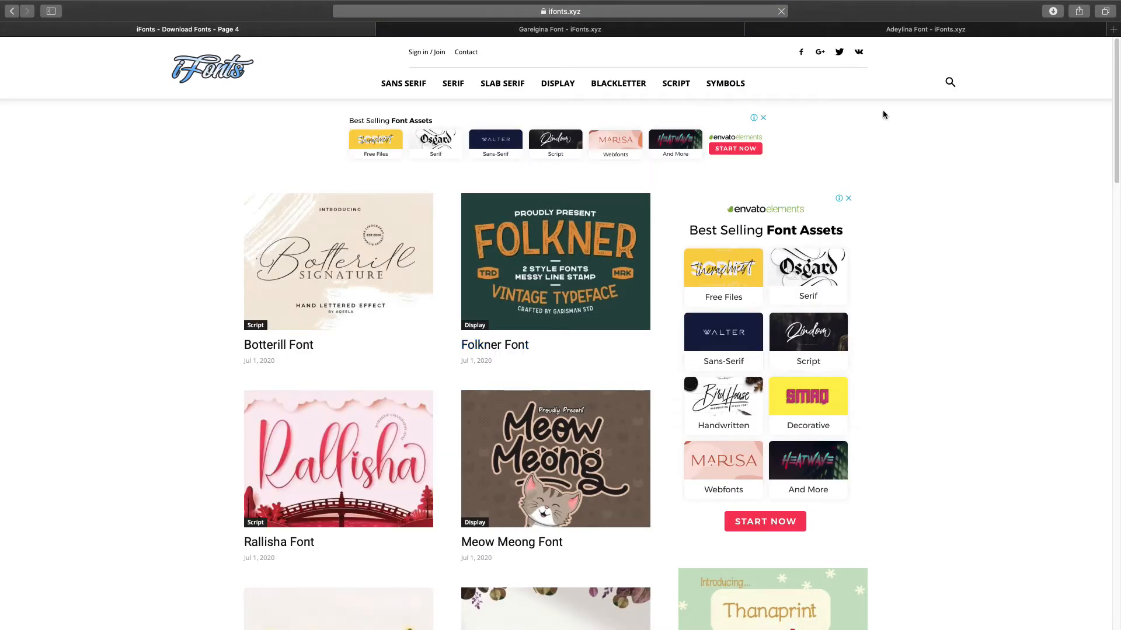
- Open the site's search box, dismiss it without searching, and browse page 4's fonts
left_click(950, 82)
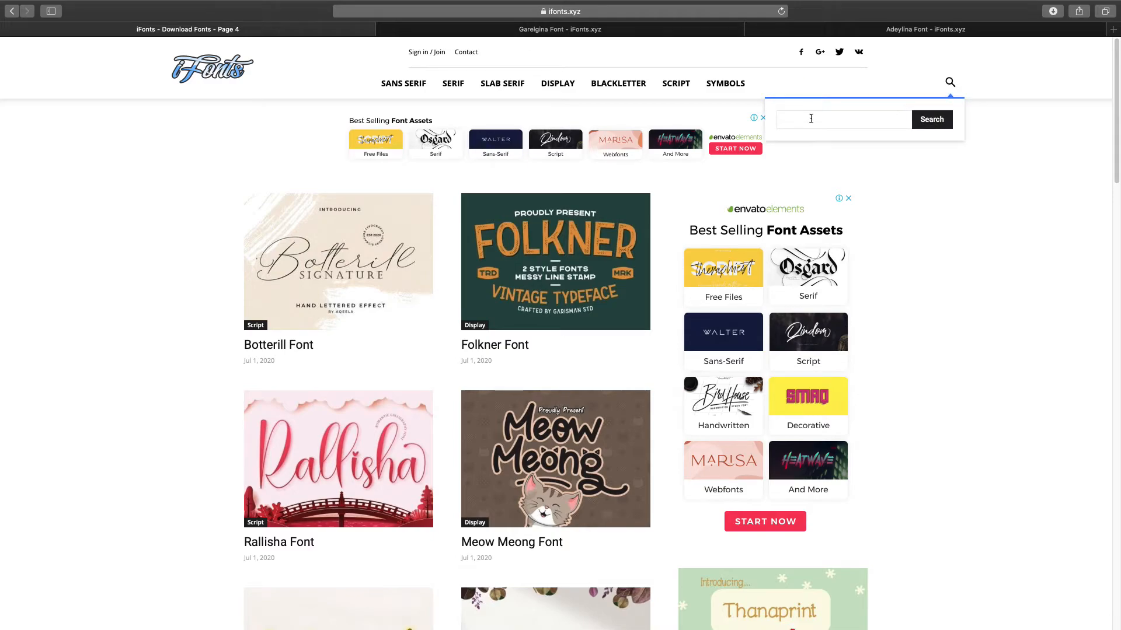
left_click(211, 310)
scroll(211, 310, "down", 6)
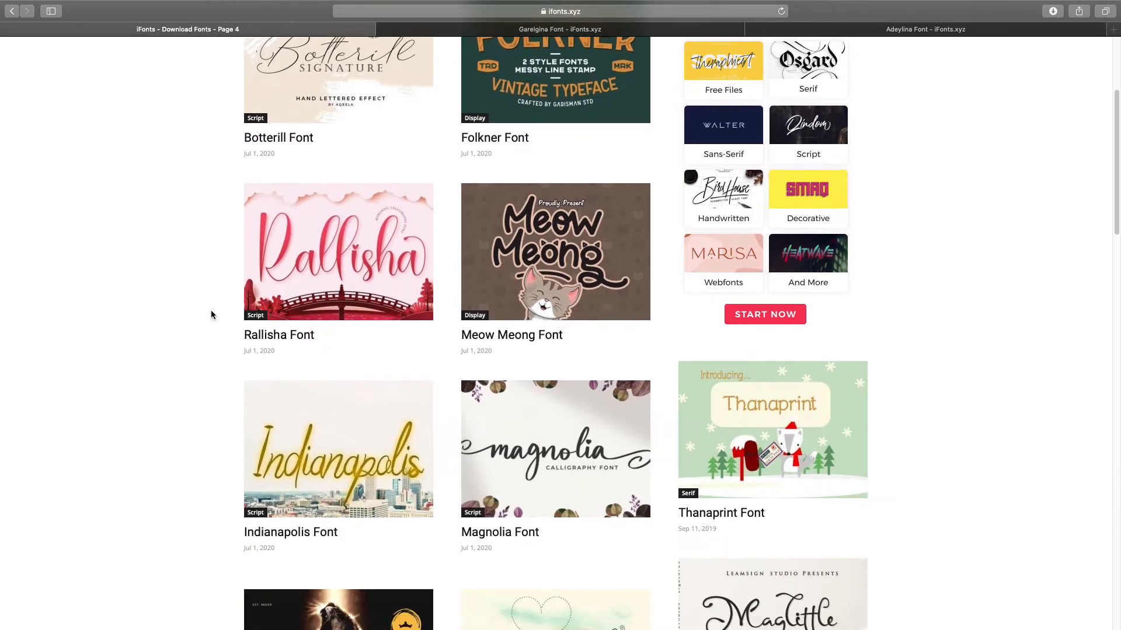
scroll(212, 307, "down", 11)
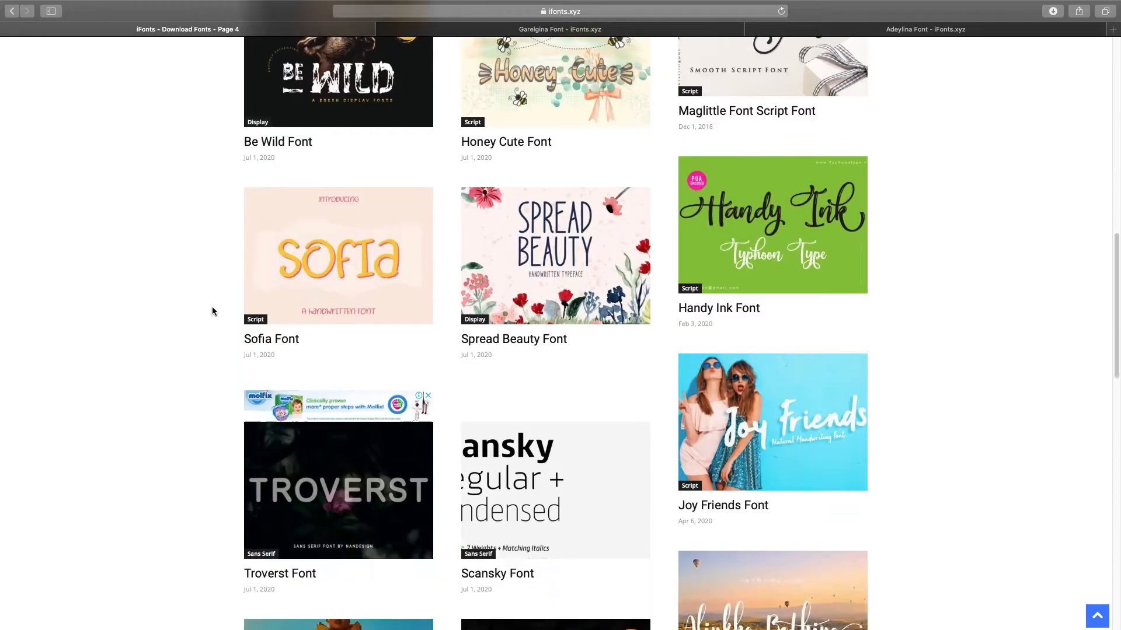
scroll(212, 306, "down", 3)
scroll(628, 236, "up", 20)
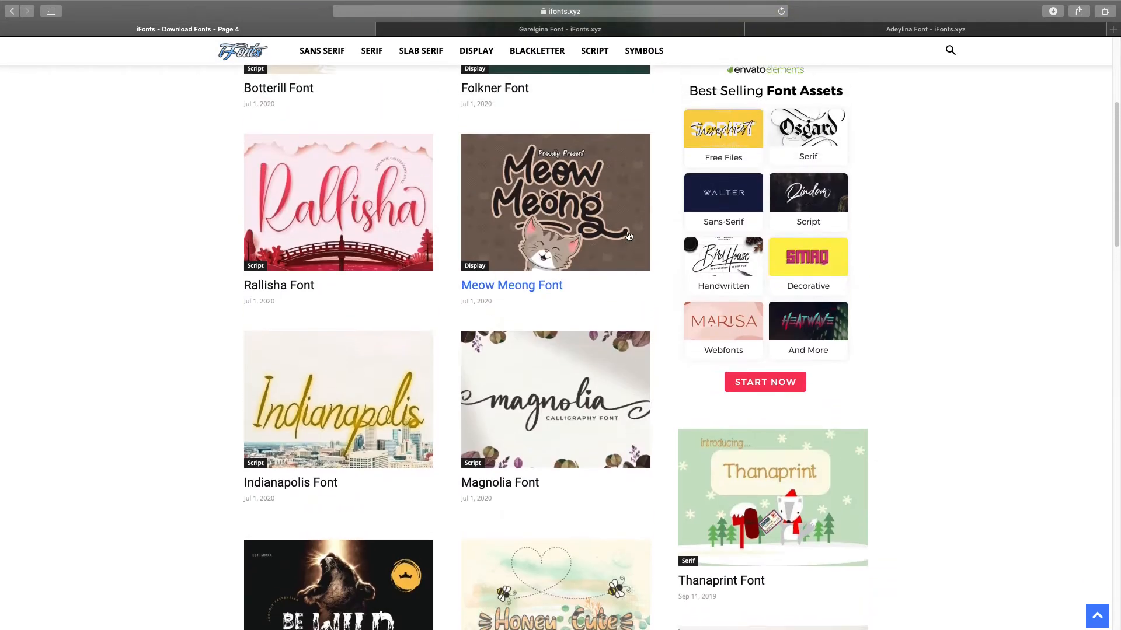
scroll(628, 236, "down", 7)
scroll(628, 237, "down", 6)
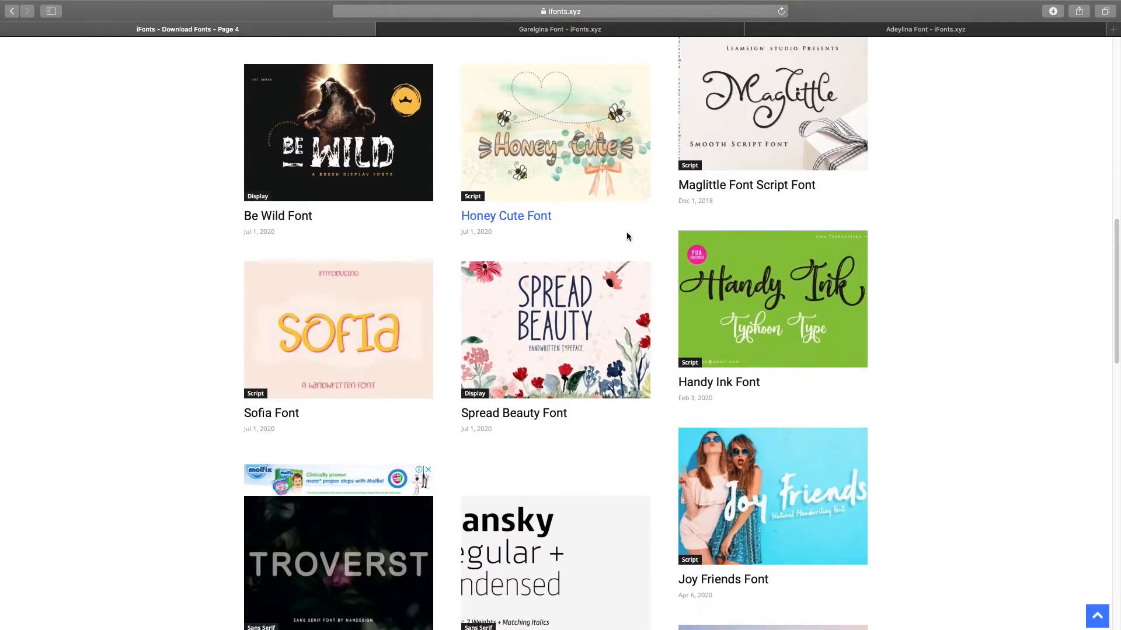
scroll(626, 234, "up", 13)
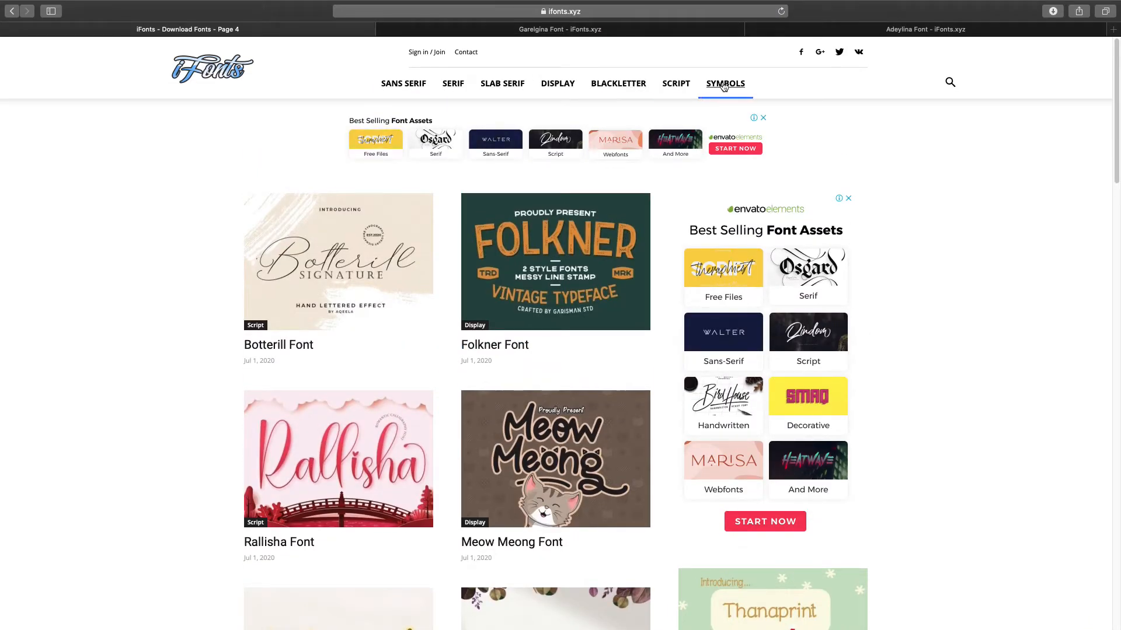
- Filter ifonts.xyz to the Script category and scroll through its fonts
left_click(677, 84)
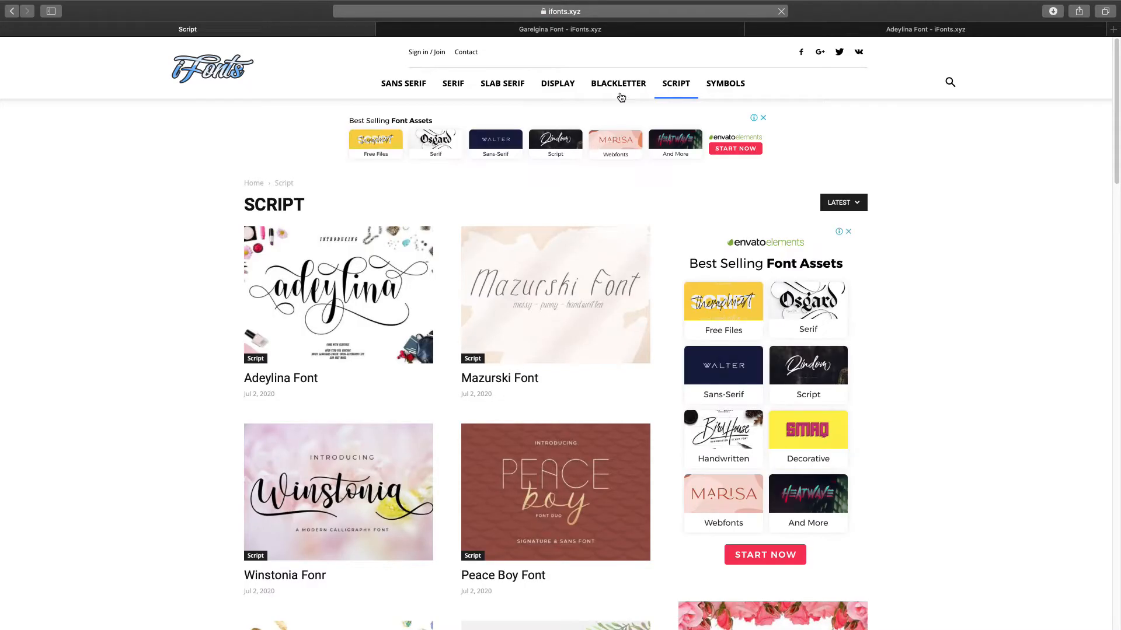
scroll(119, 350, "down", 3)
scroll(113, 377, "down", 10)
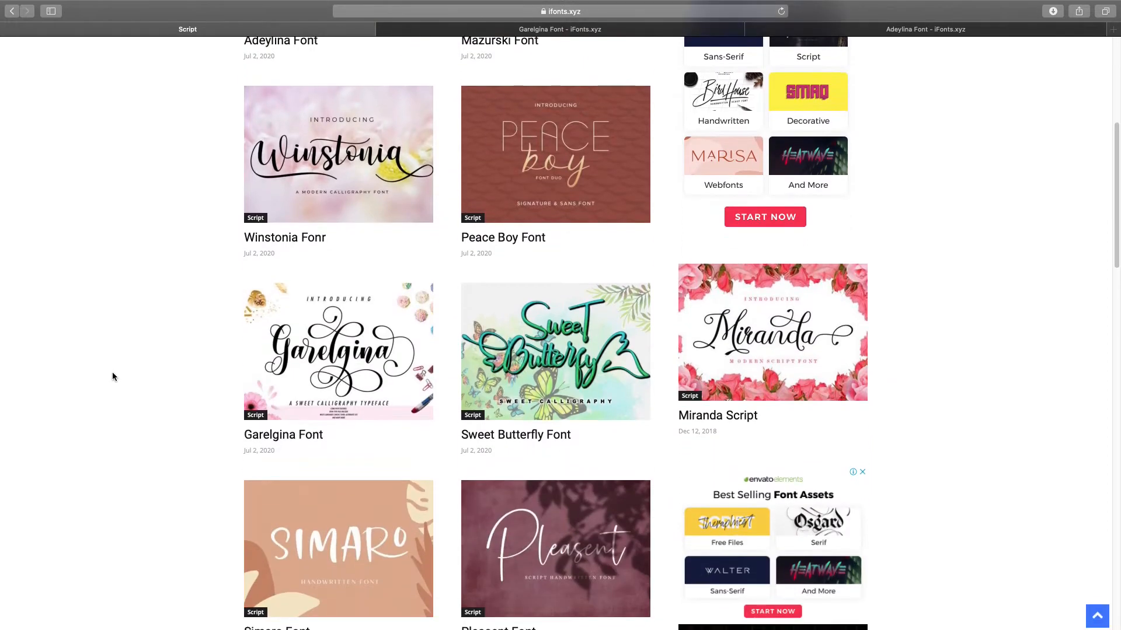
scroll(113, 377, "down", 12)
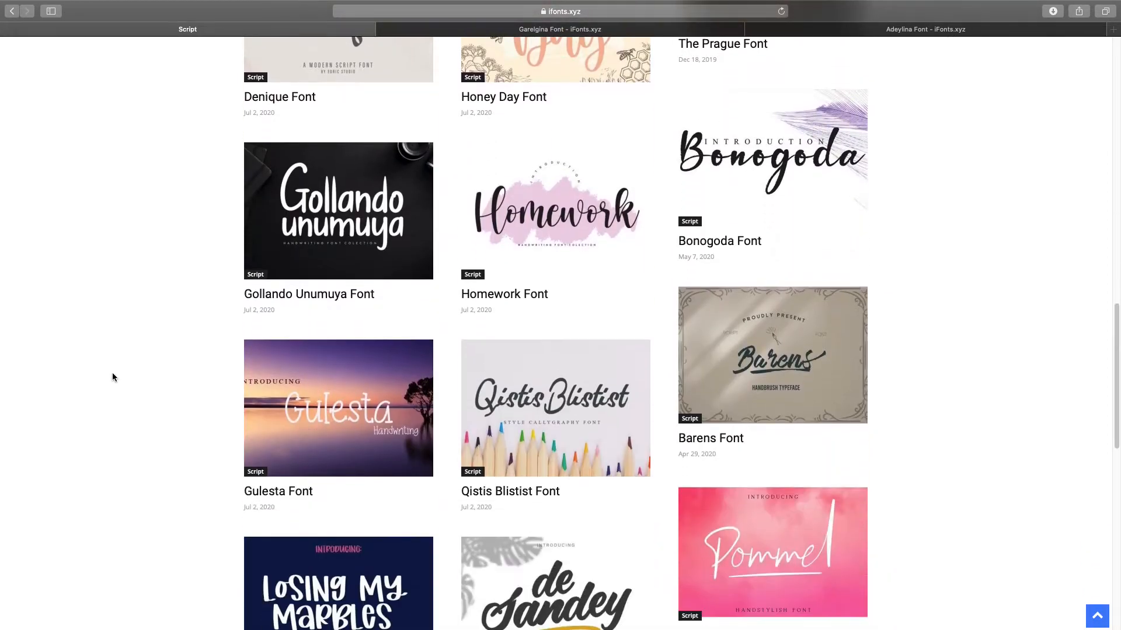
scroll(113, 377, "down", 5)
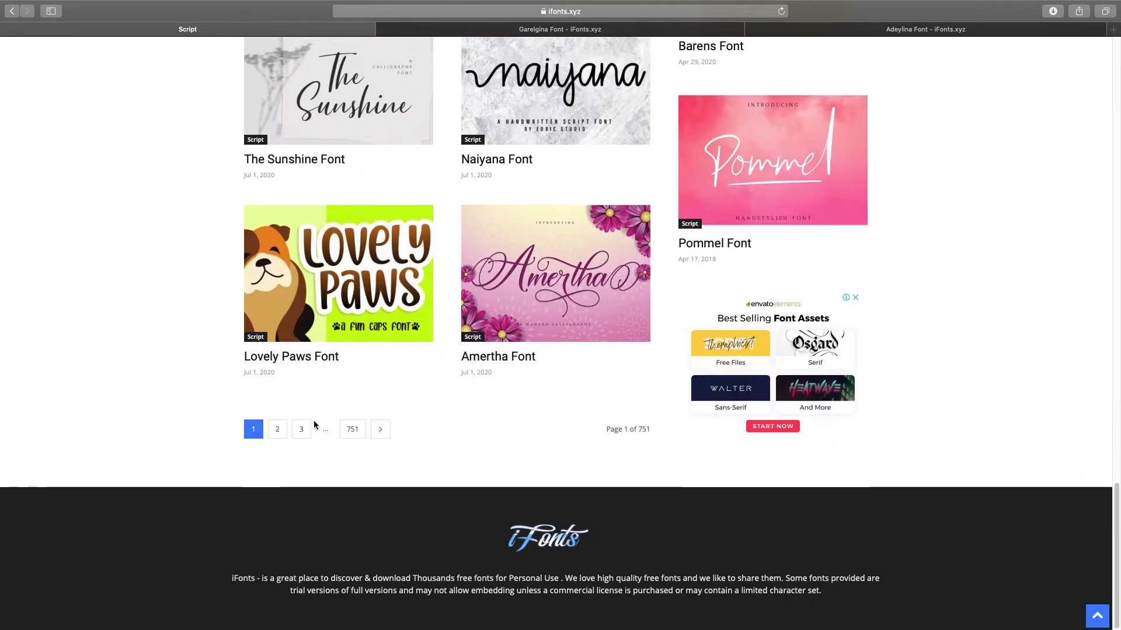
- Go to page 2 of the Script listings and browse its fonts
left_click(278, 430)
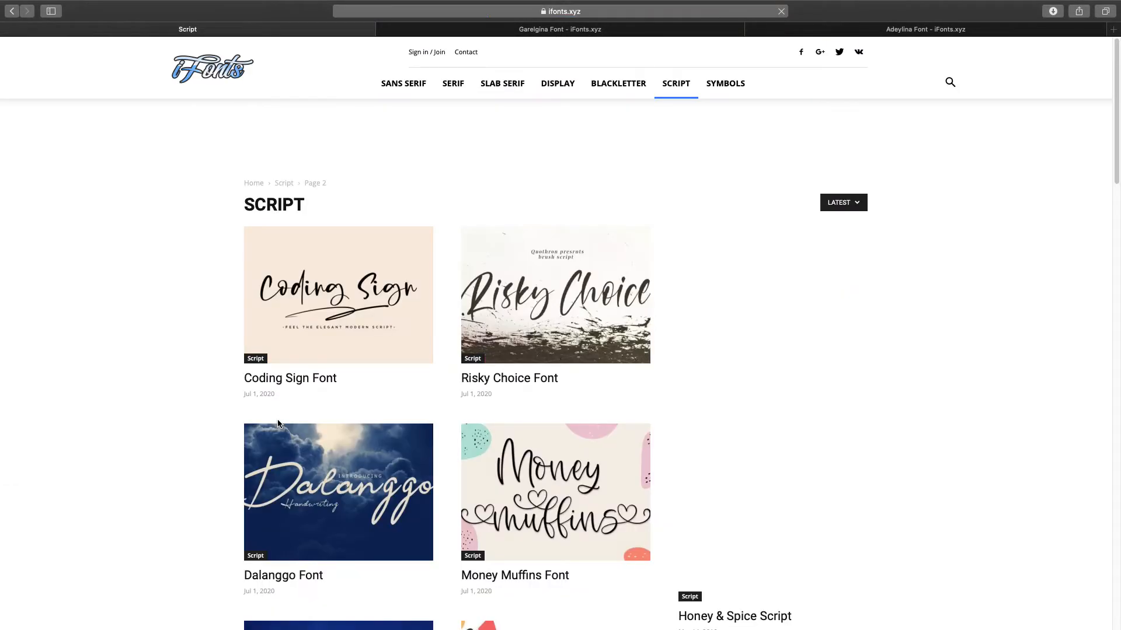
scroll(671, 377, "down", 3)
scroll(671, 380, "down", 12)
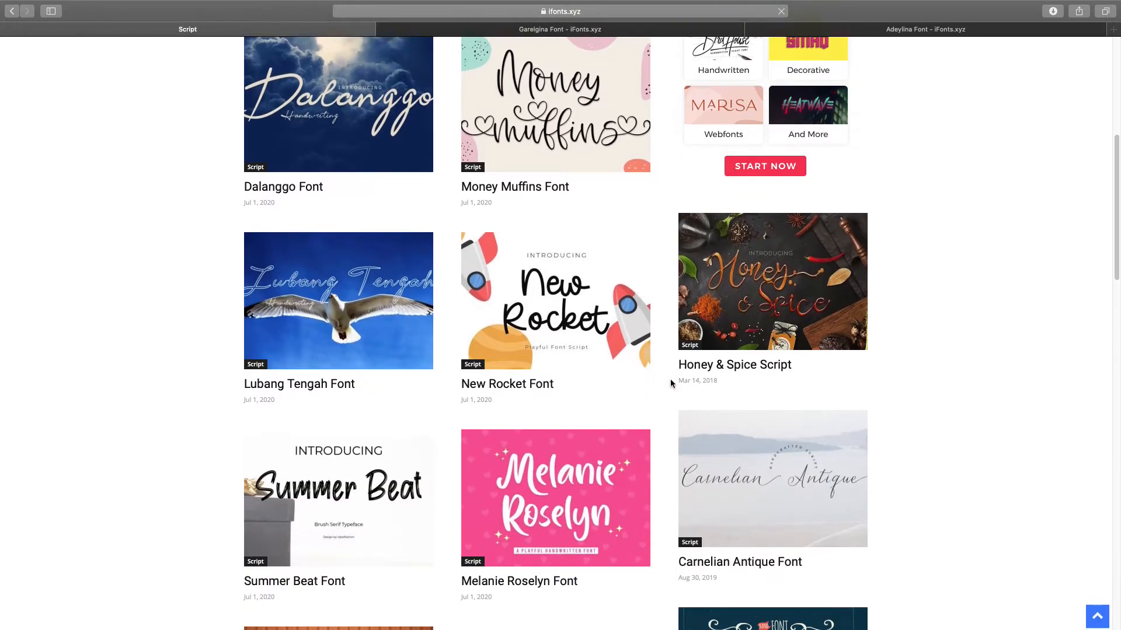
scroll(584, 388, "down", 12)
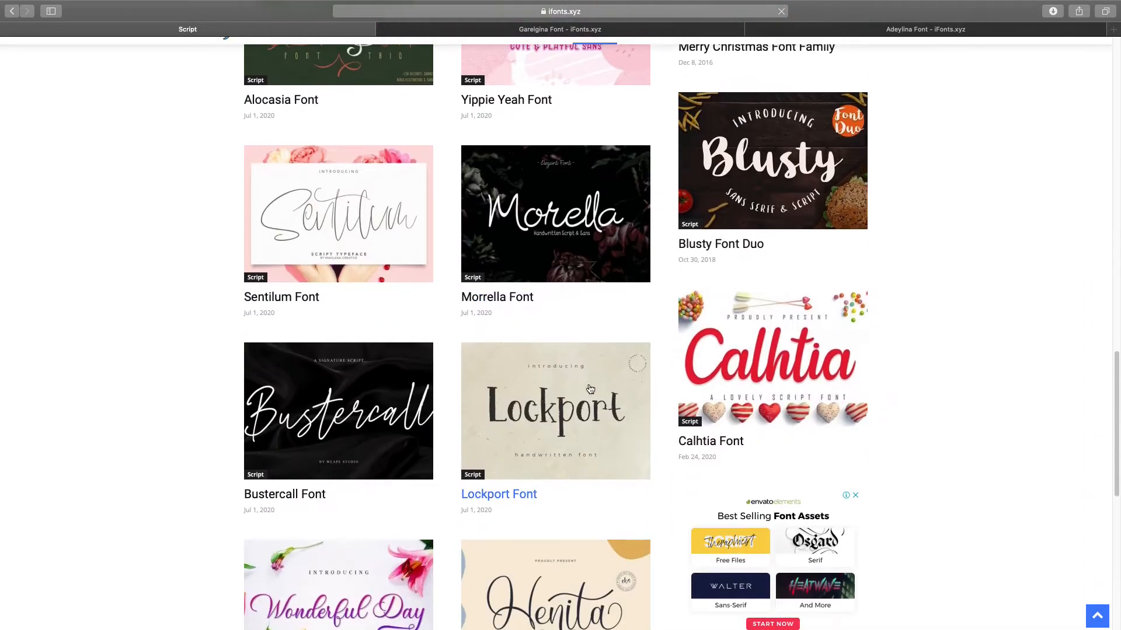
scroll(486, 393, "down", 3)
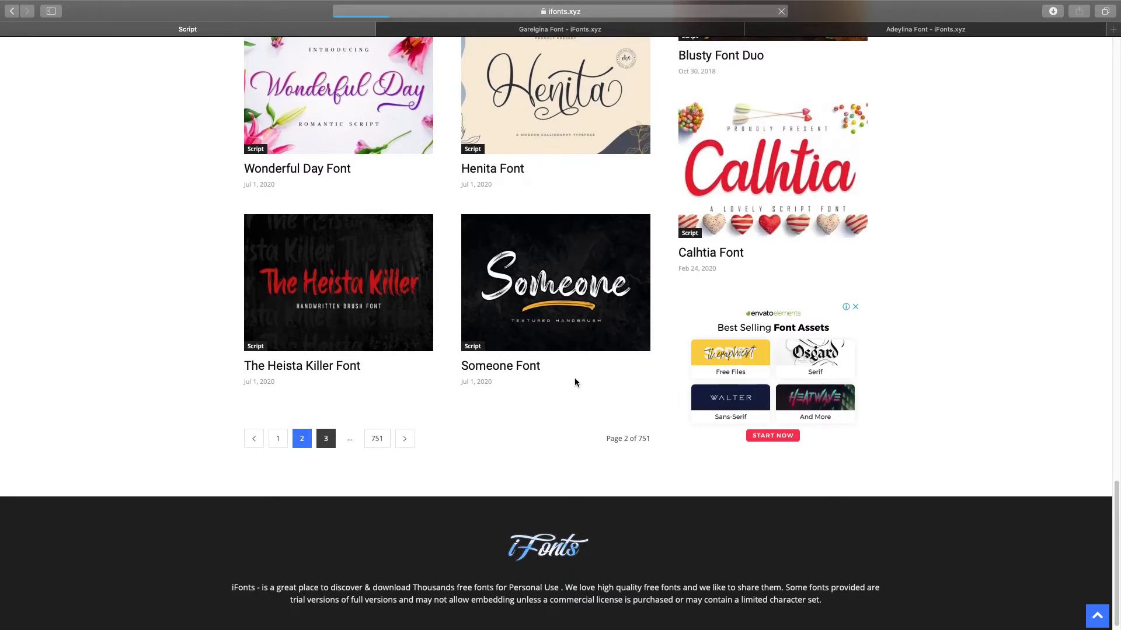
scroll(638, 397, "down", 5)
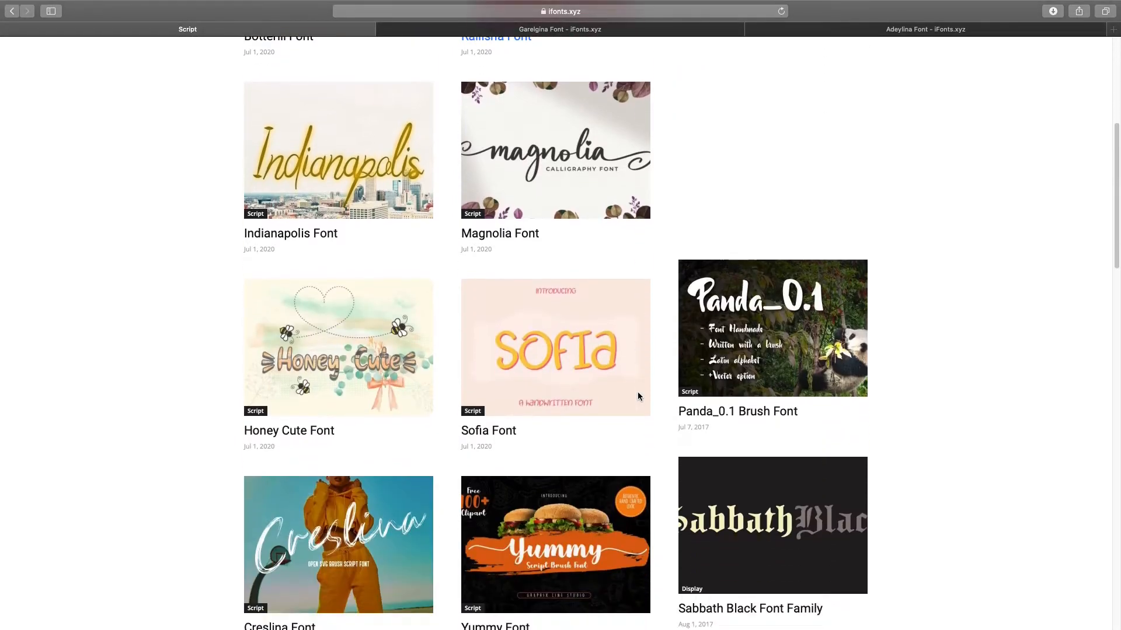
- Open the Magnolia and Galeyala font pages in new tabs
right_click(532, 189)
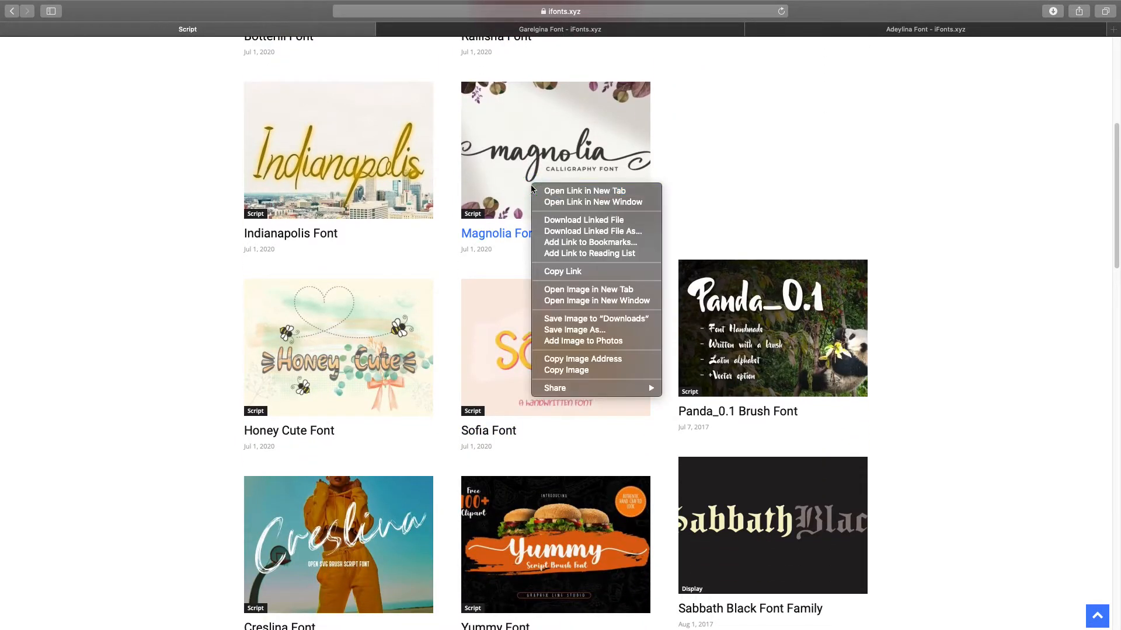
left_click(564, 191)
scroll(506, 308, "down", 6)
scroll(505, 309, "down", 1)
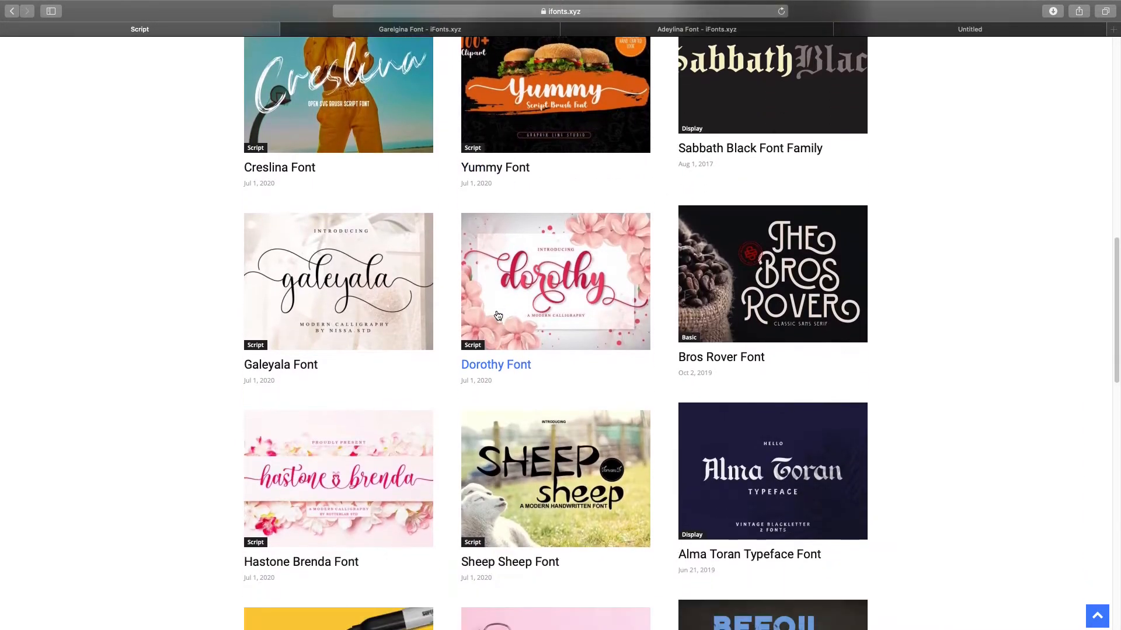
right_click(302, 290)
left_click(331, 296)
- Scroll further down the Script listing and open the Shadila font page in a new tab
scroll(519, 328, "down", 4)
scroll(520, 329, "down", 6)
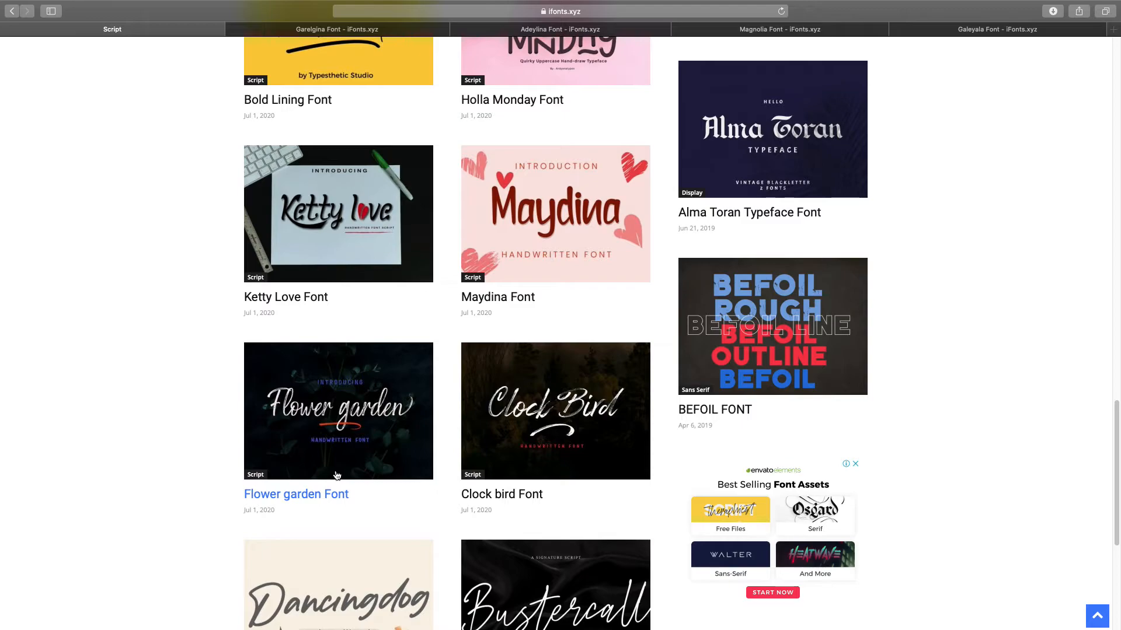
scroll(337, 475, "down", 4)
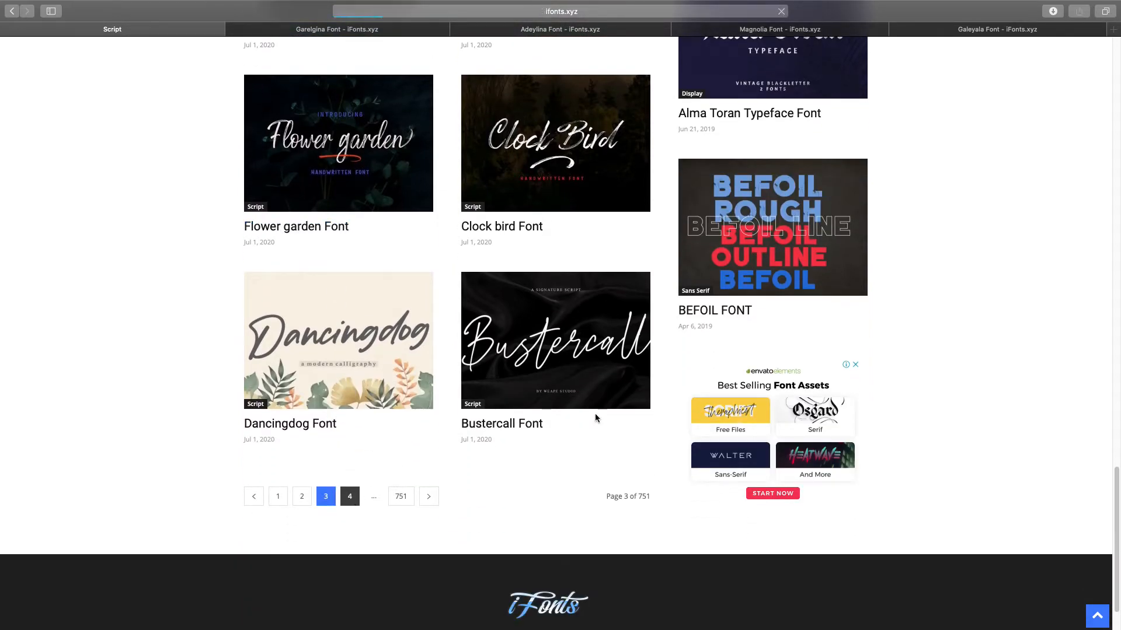
scroll(527, 436, "up", 1)
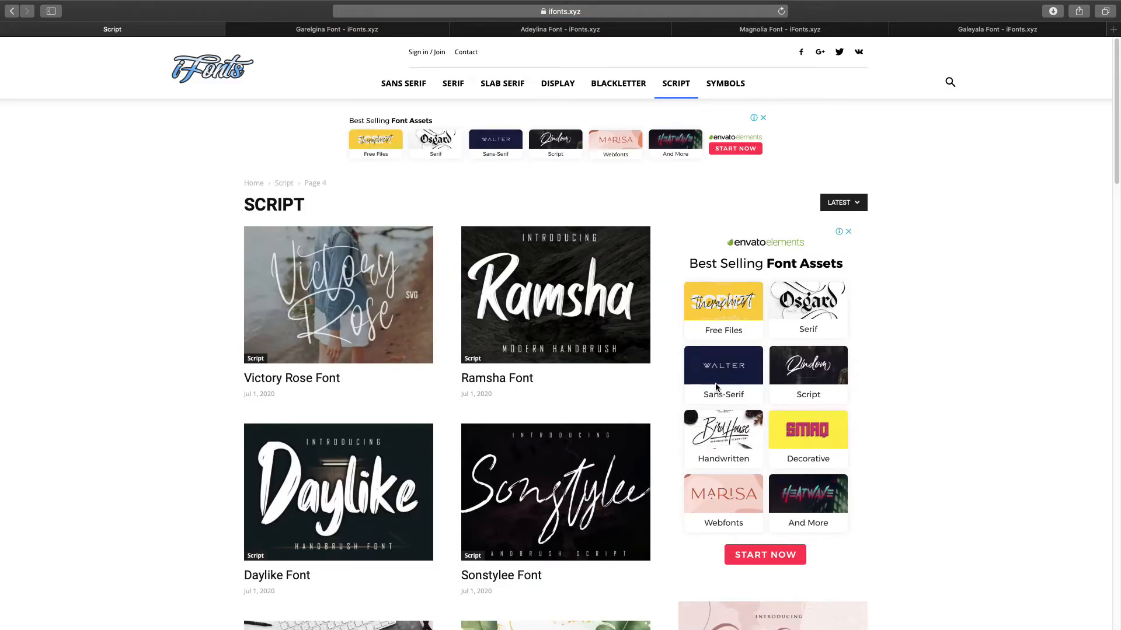
scroll(619, 362, "down", 4)
scroll(397, 418, "down", 2)
scroll(397, 417, "down", 3)
scroll(396, 414, "down", 4)
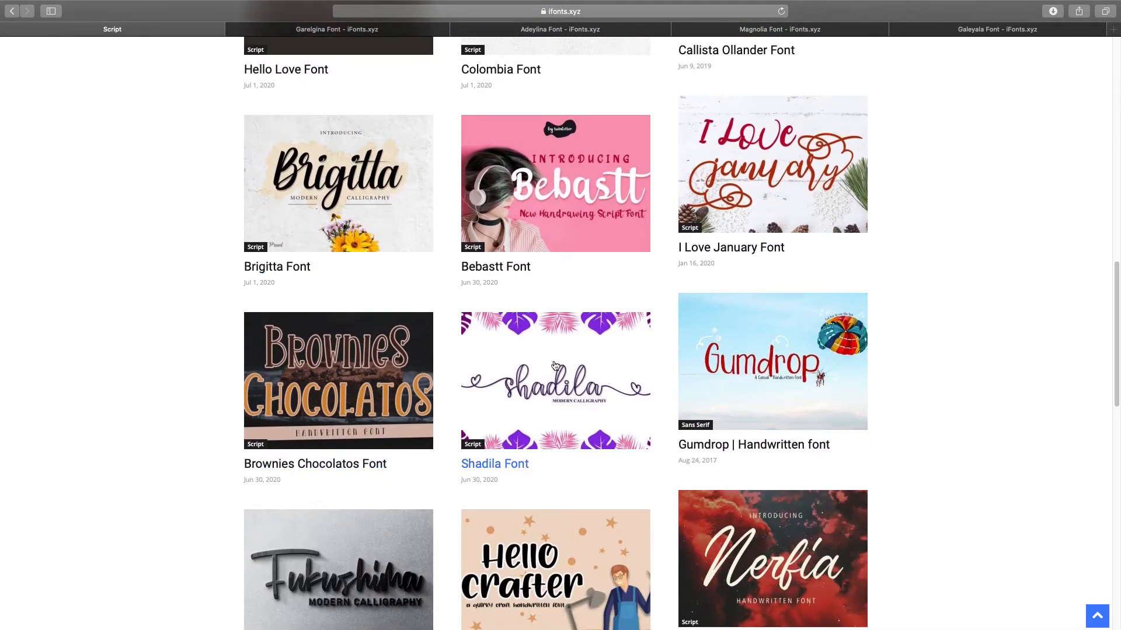
right_click(555, 366)
left_click(577, 367)
- Go to page 5 of the Script listing
scroll(304, 421, "down", 6)
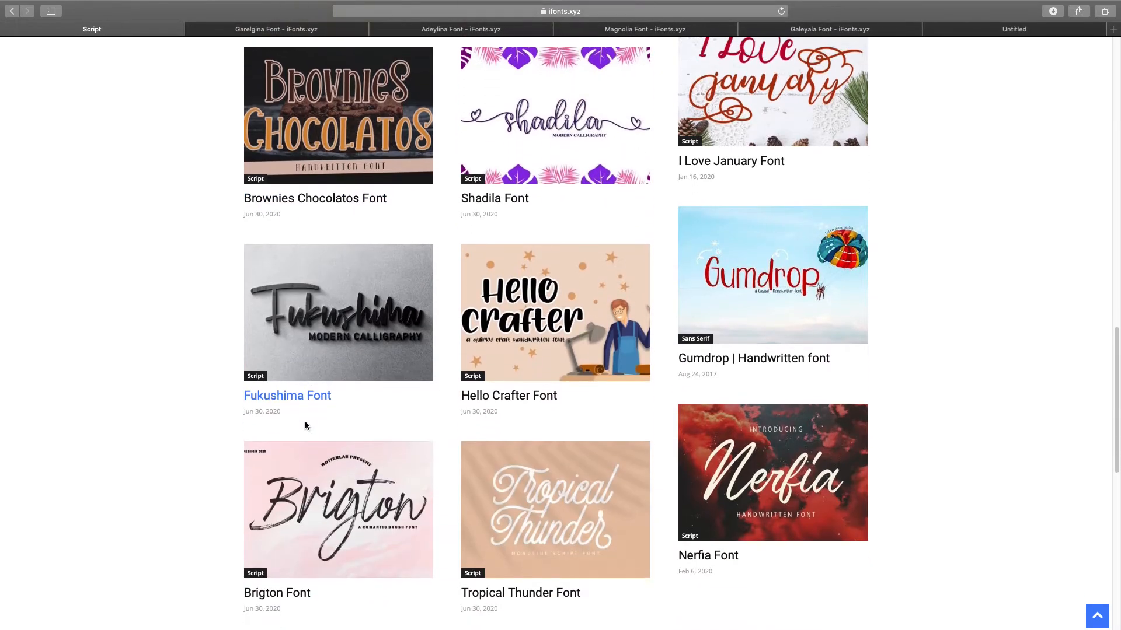
scroll(306, 425, "down", 3)
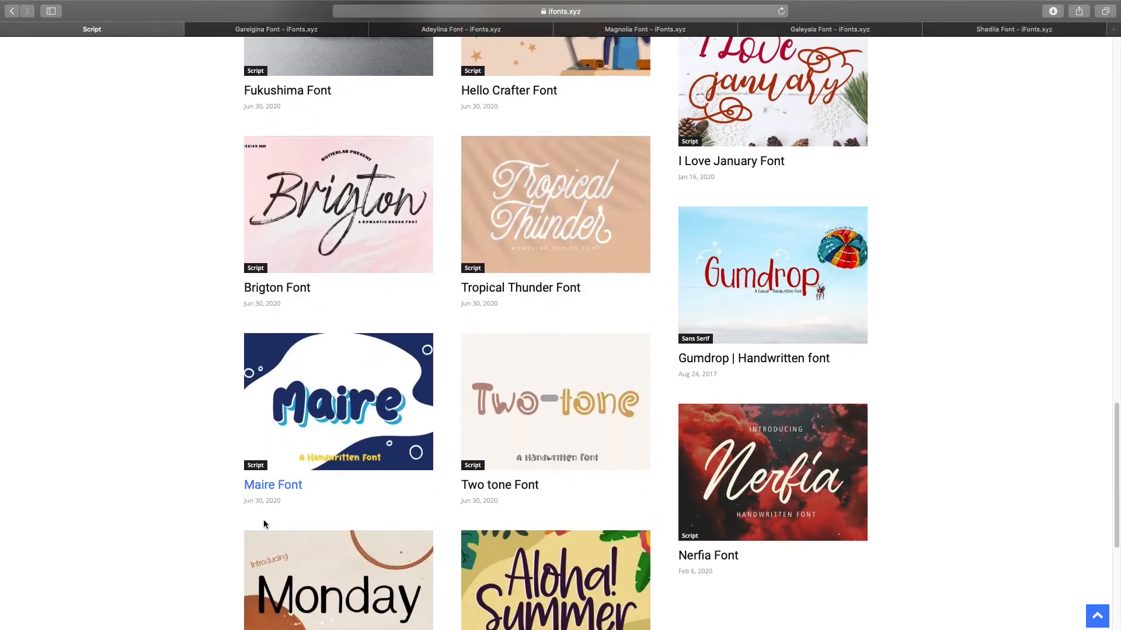
scroll(343, 518, "down", 3)
left_click(377, 602)
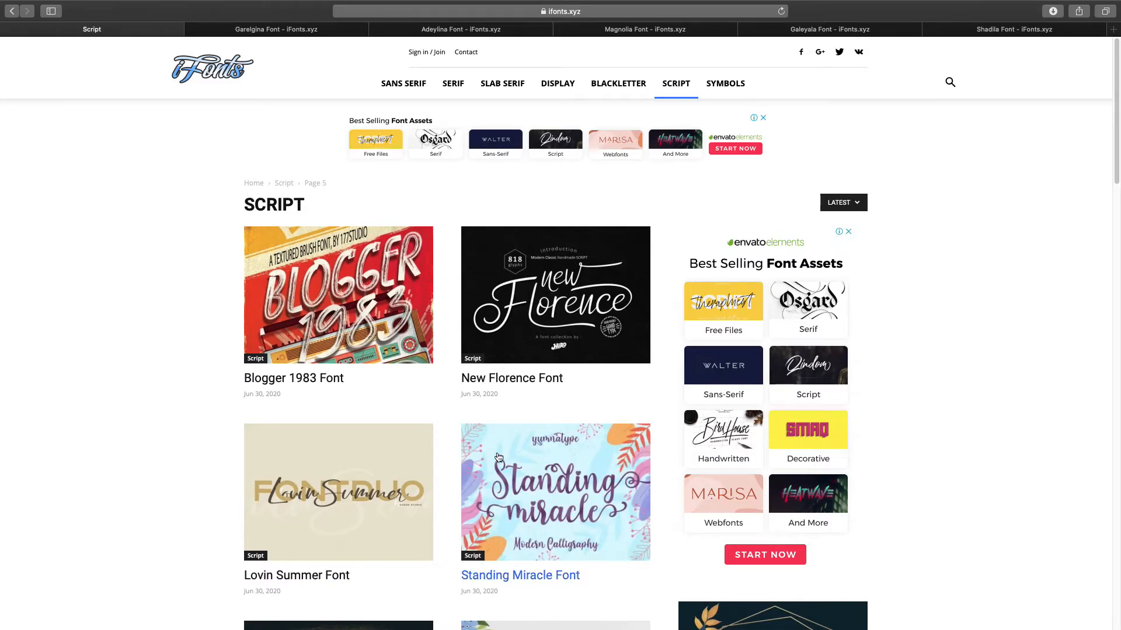
- Open the Layla Layli and Sweet Stranger font pages in new tabs
scroll(496, 575, "down", 9)
scroll(495, 454, "down", 3)
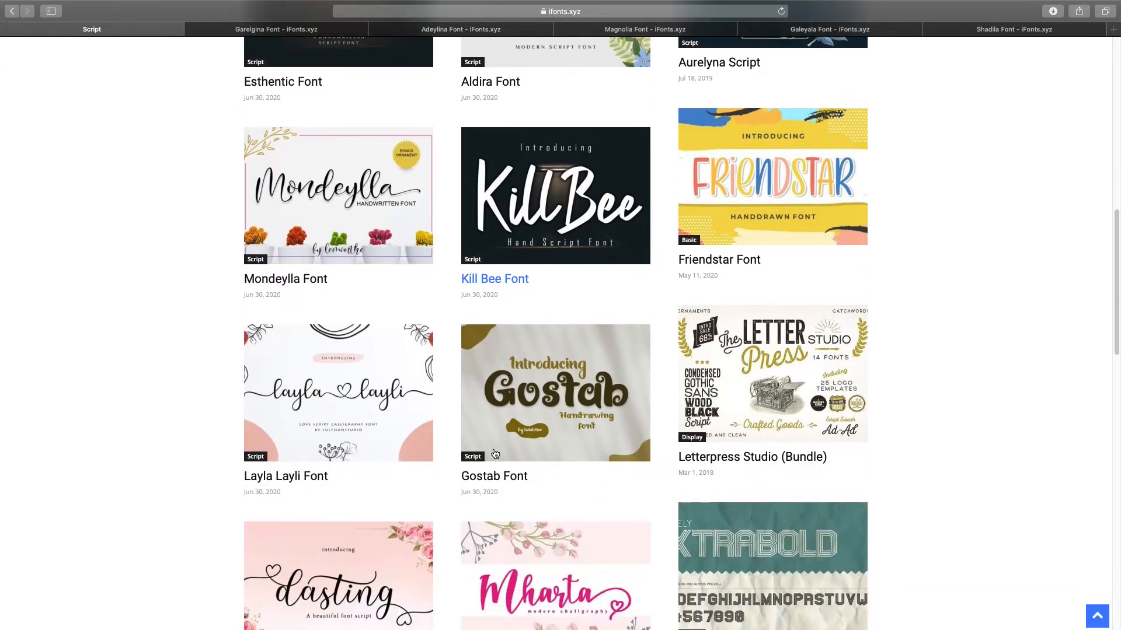
right_click(342, 360)
left_click(350, 362)
scroll(362, 385, "down", 3)
scroll(367, 392, "down", 9)
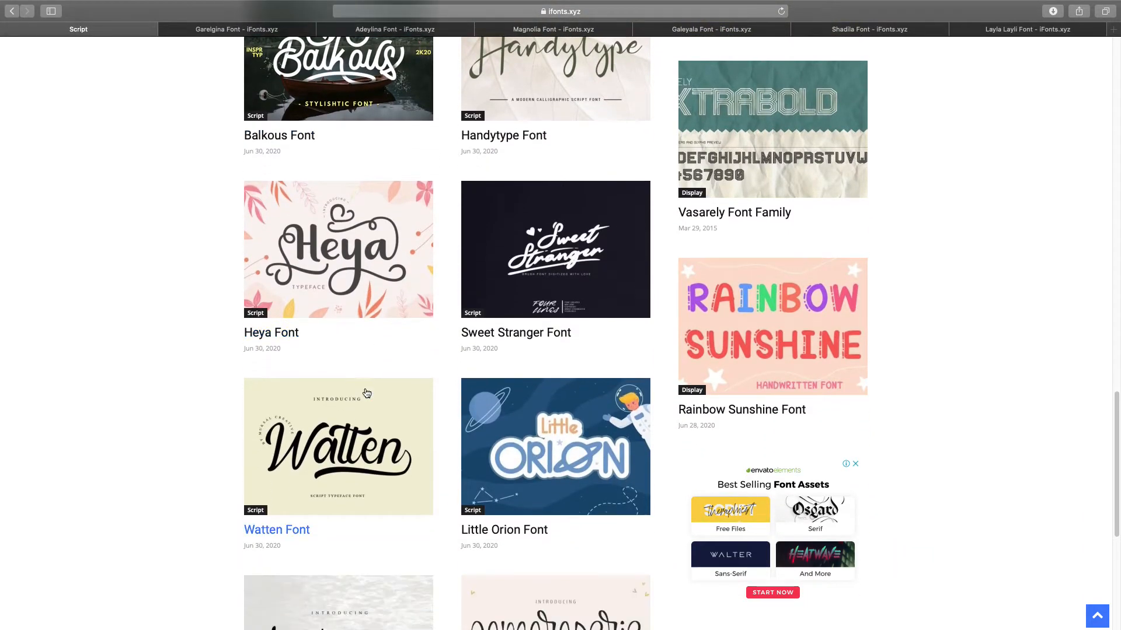
scroll(367, 394, "down", 1)
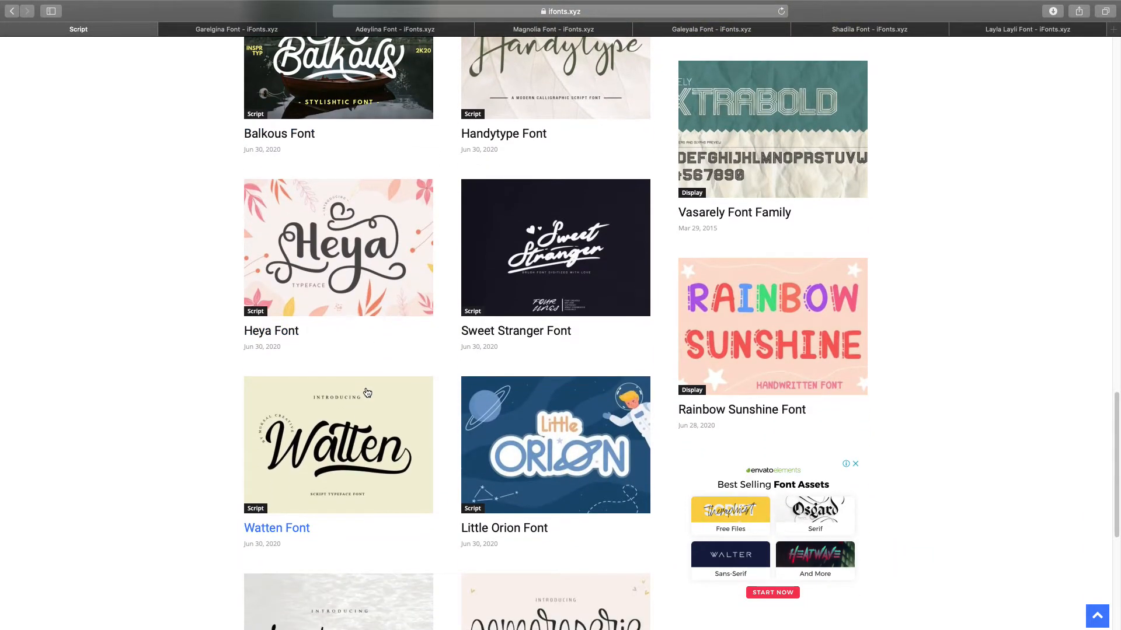
right_click(544, 251)
left_click(563, 253)
- Browse further down the Script listing and open the Gealova font page in a new tab
scroll(555, 366, "down", 4)
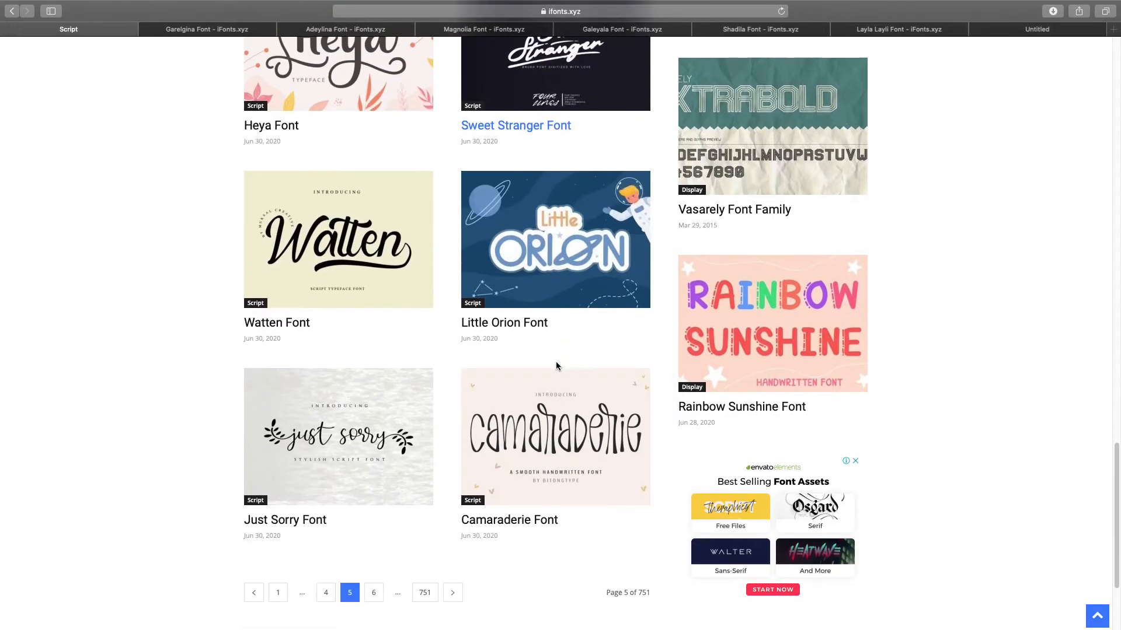
scroll(555, 366, "down", 2)
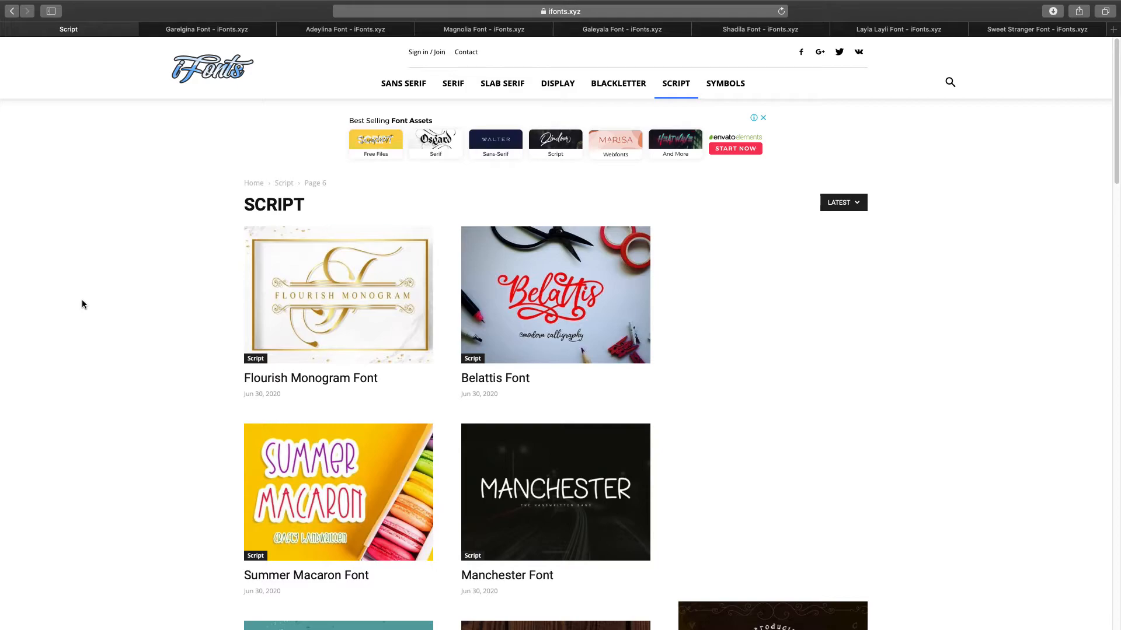
scroll(114, 279, "down", 10)
scroll(114, 283, "down", 4)
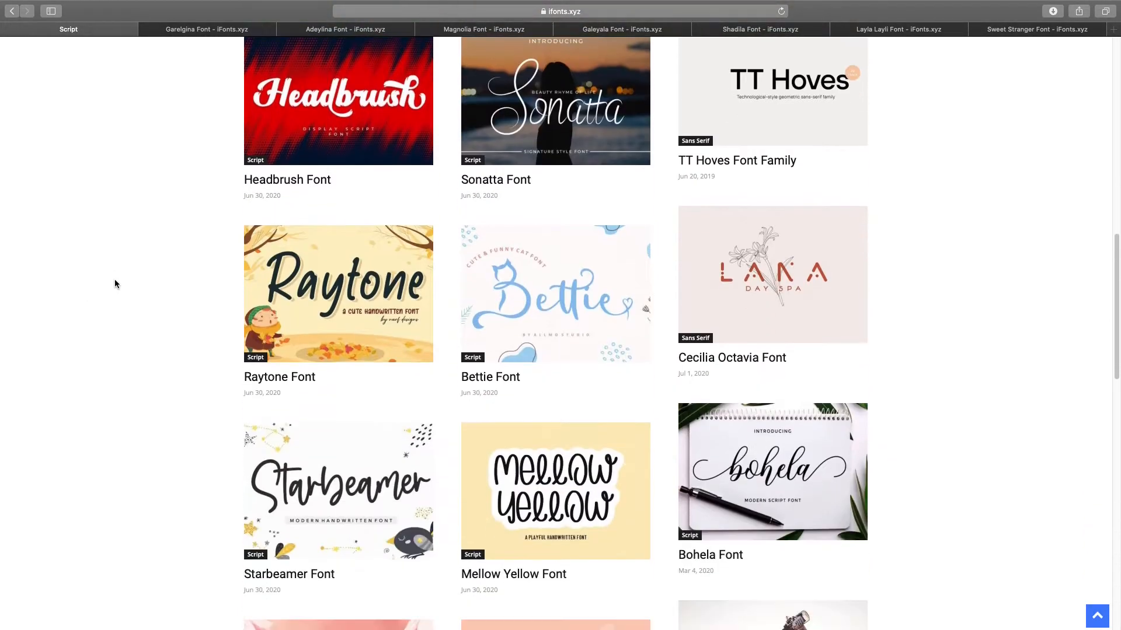
scroll(114, 283, "down", 5)
scroll(115, 278, "down", 6)
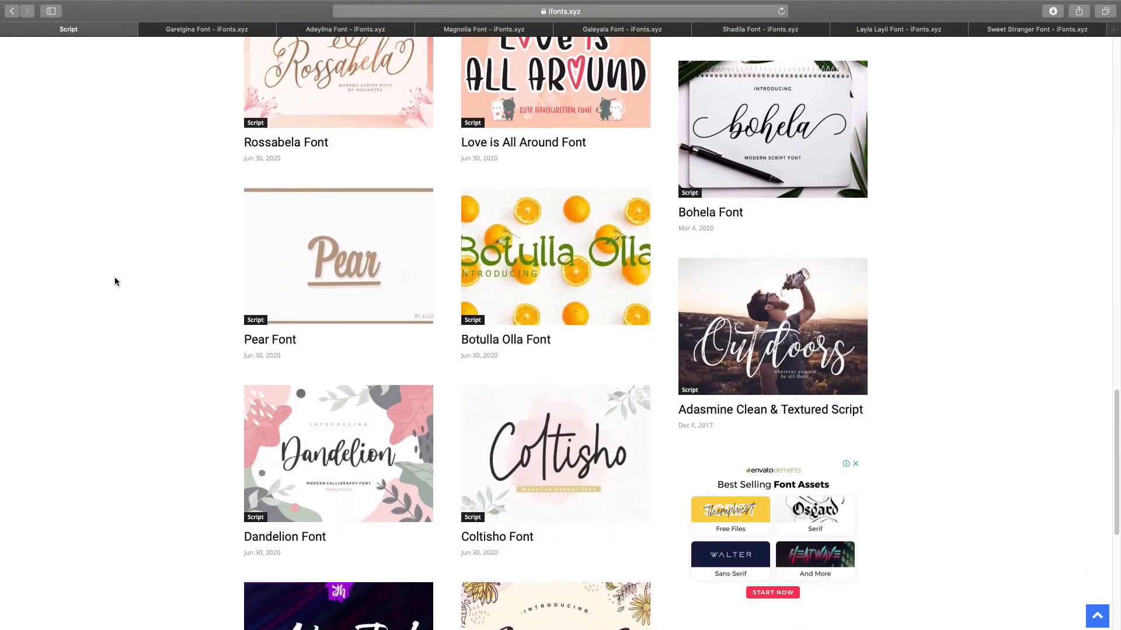
scroll(115, 277, "up", 1)
scroll(115, 282, "down", 4)
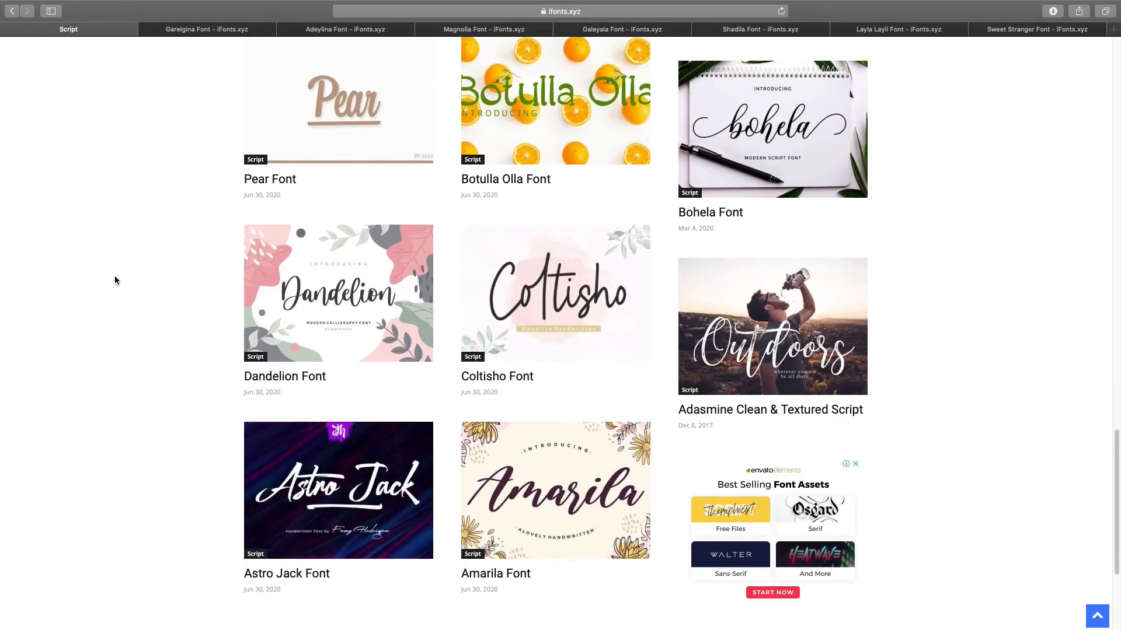
scroll(180, 307, "down", 4)
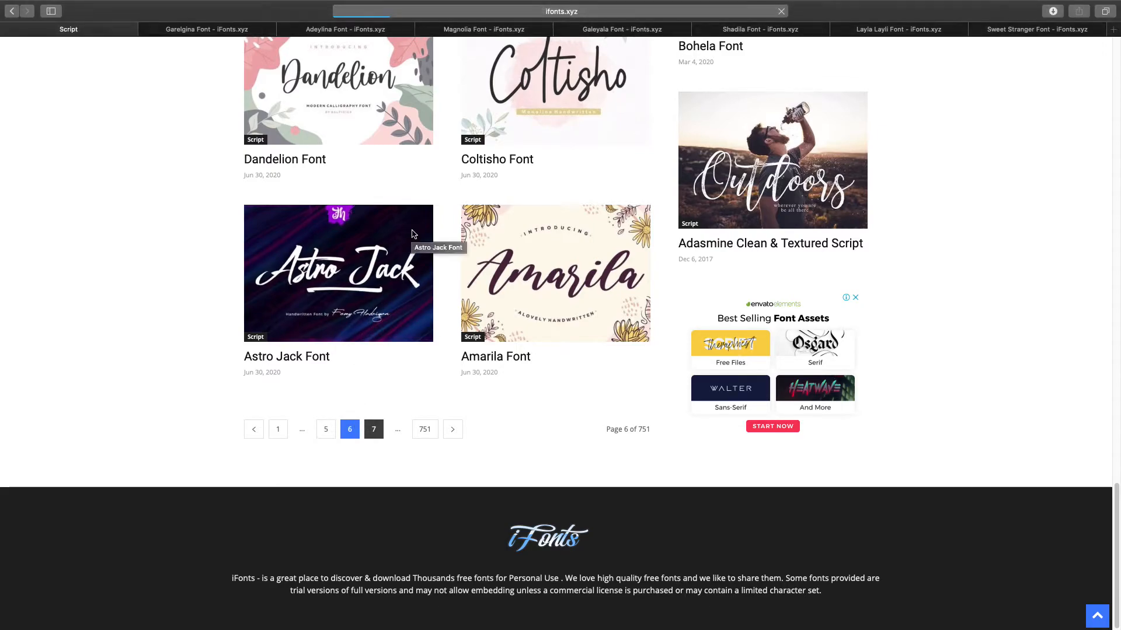
scroll(180, 292, "down", 5)
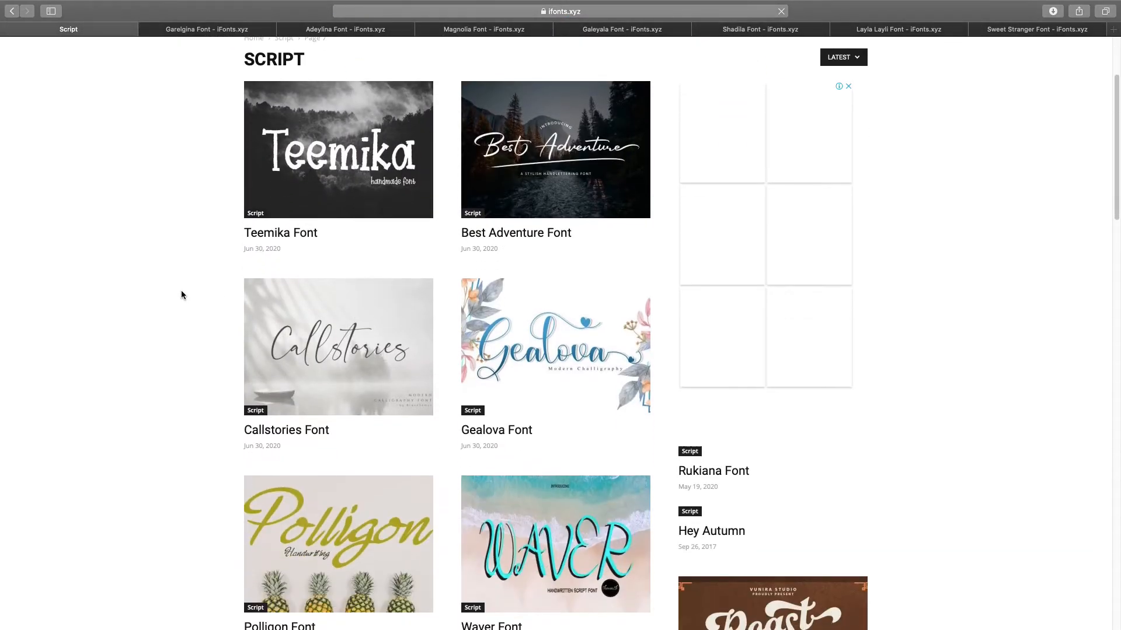
right_click(507, 243)
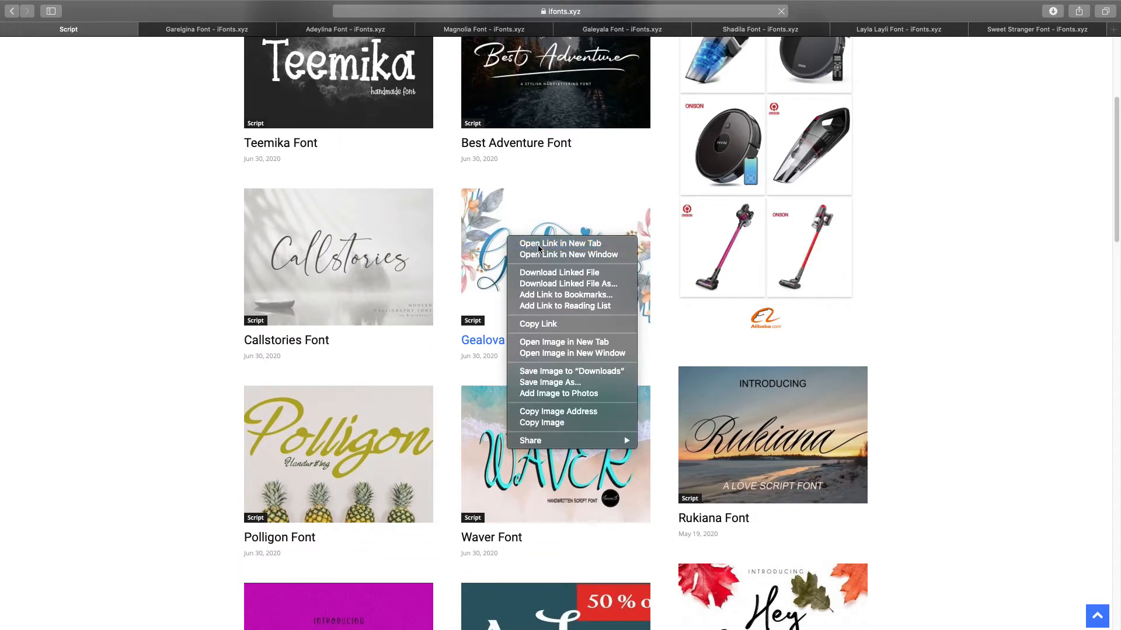
left_click(525, 243)
scroll(325, 352, "down", 10)
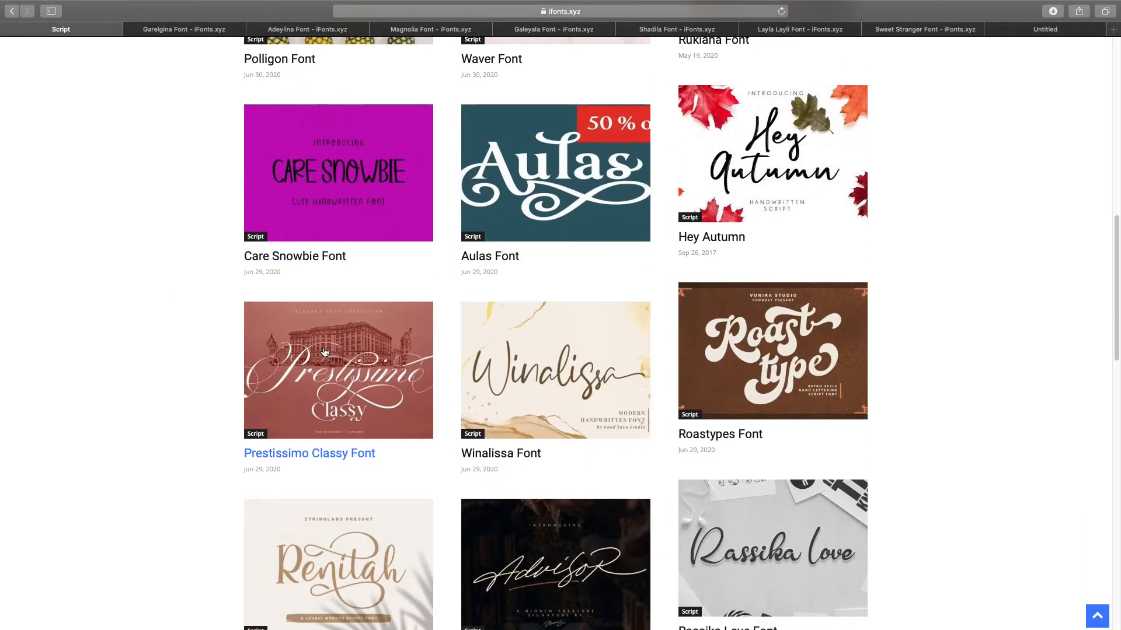
scroll(325, 351, "down", 12)
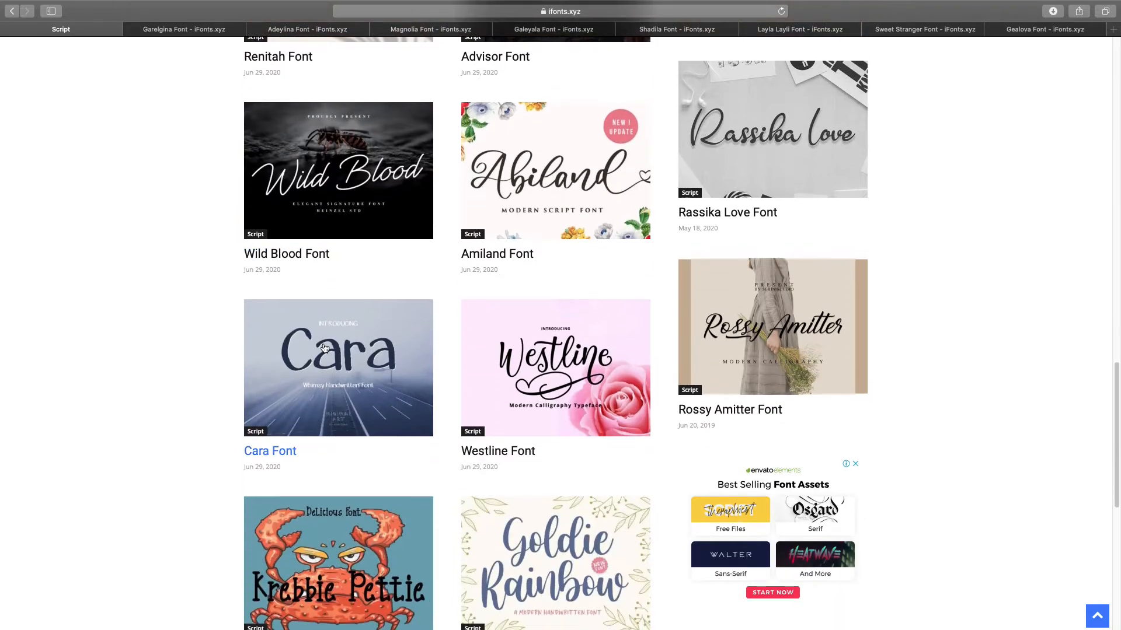
scroll(325, 347, "down", 8)
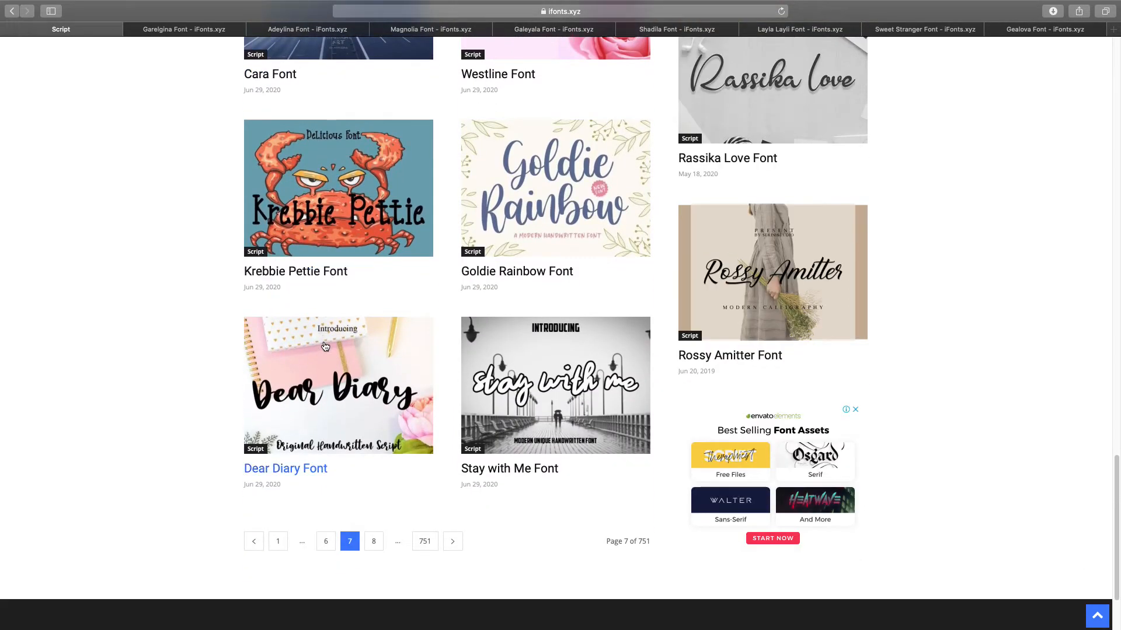
- Close the Script listing page and look over the Garelgina and Adeylina font pages
left_click(198, 33)
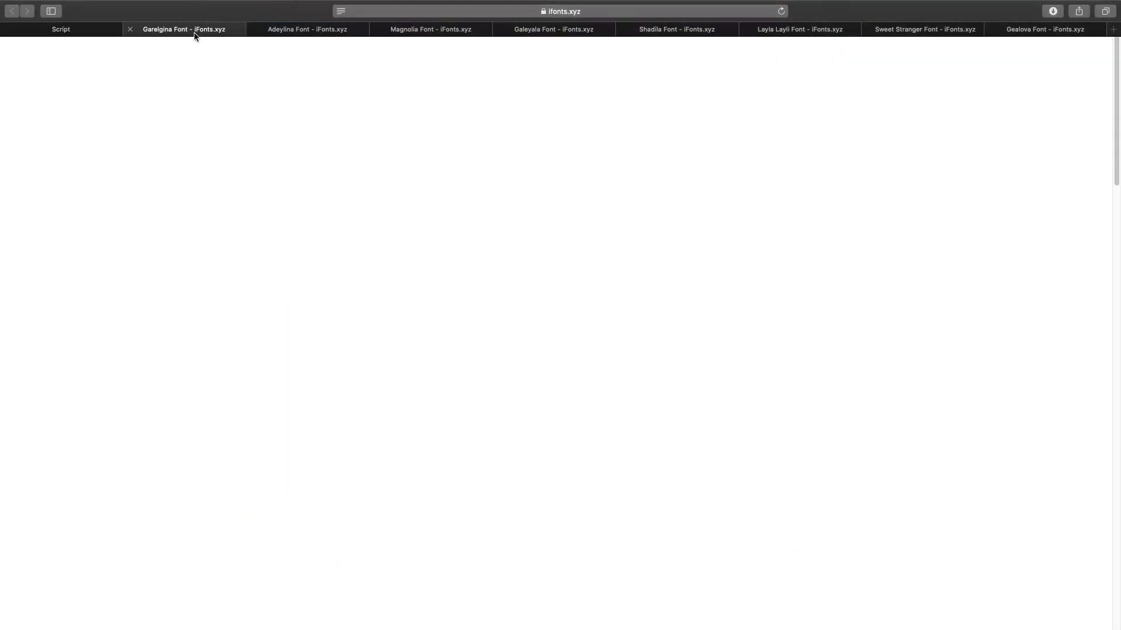
left_click(7, 30)
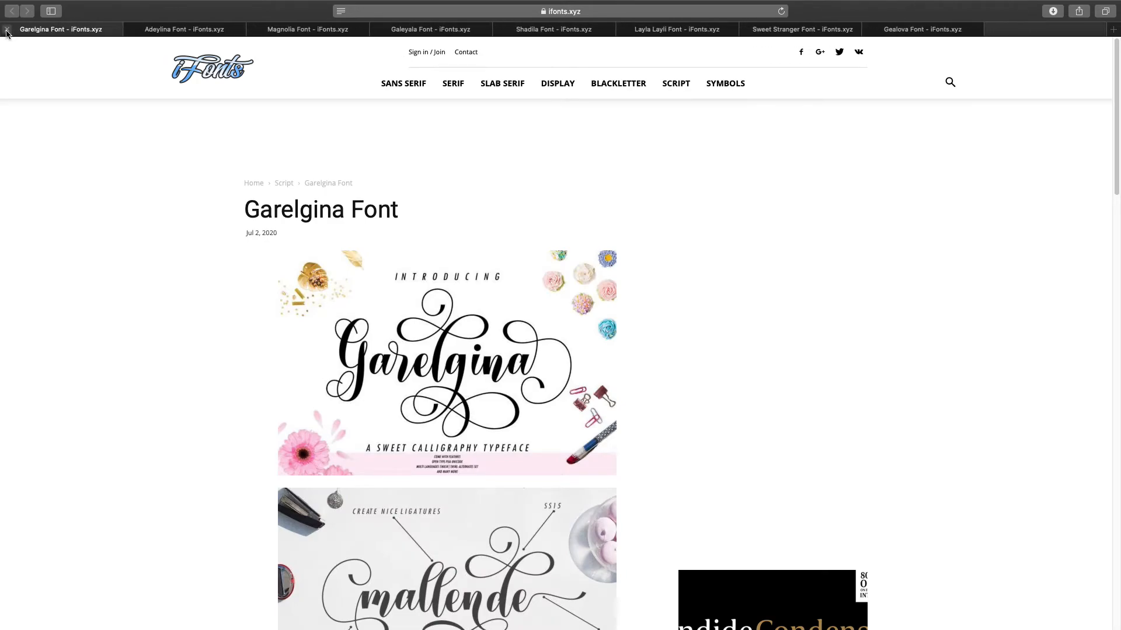
scroll(501, 186, "down", 4)
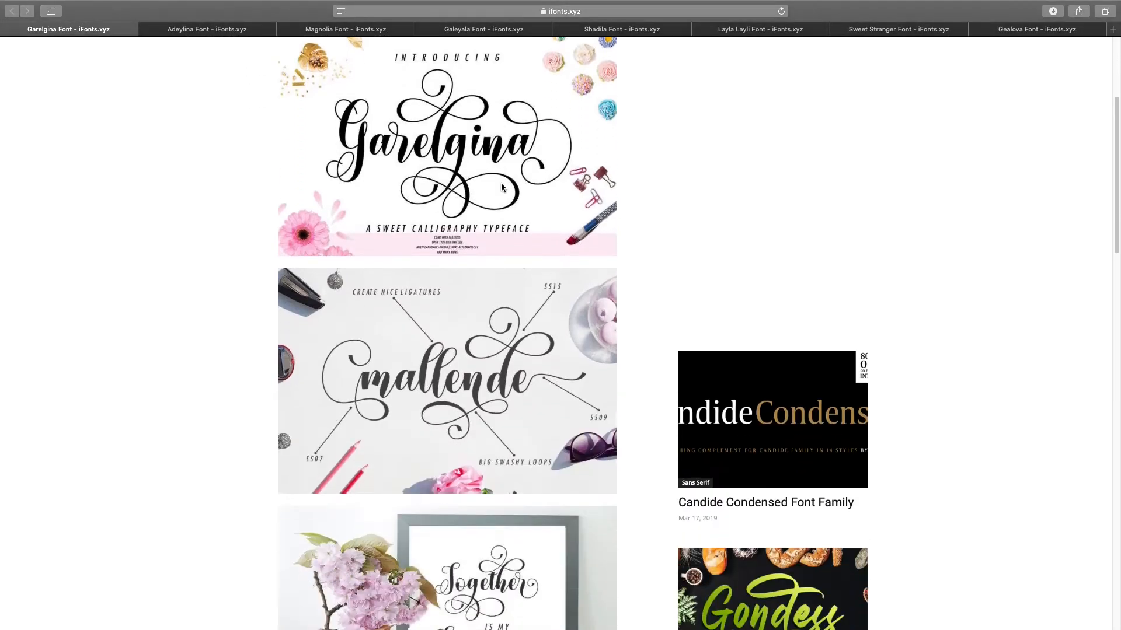
scroll(501, 187, "down", 5)
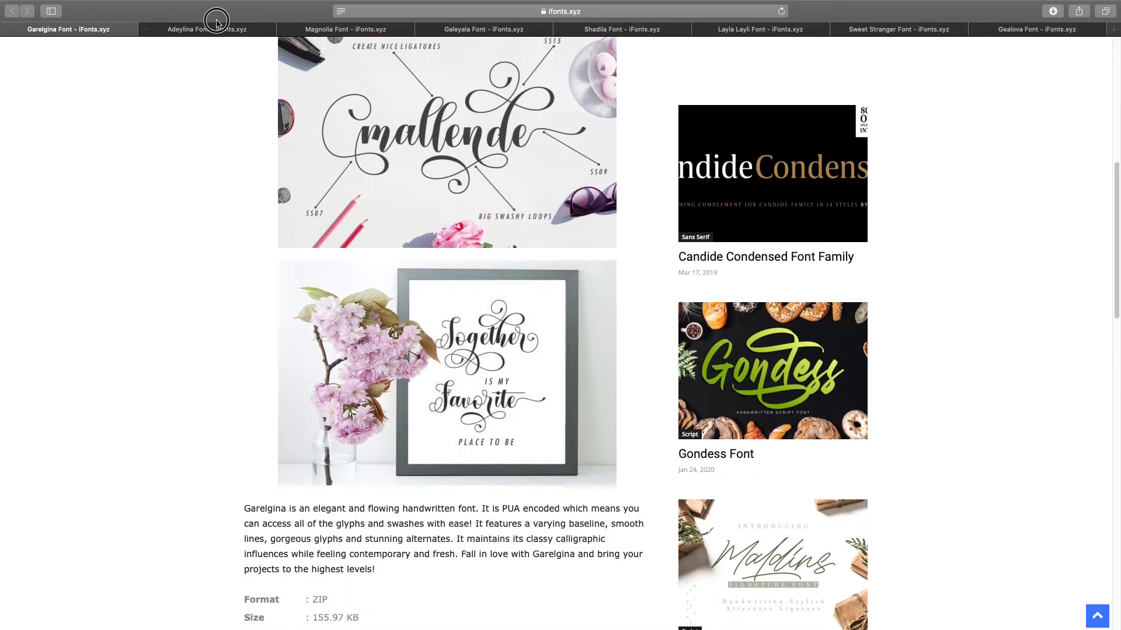
left_click(217, 22)
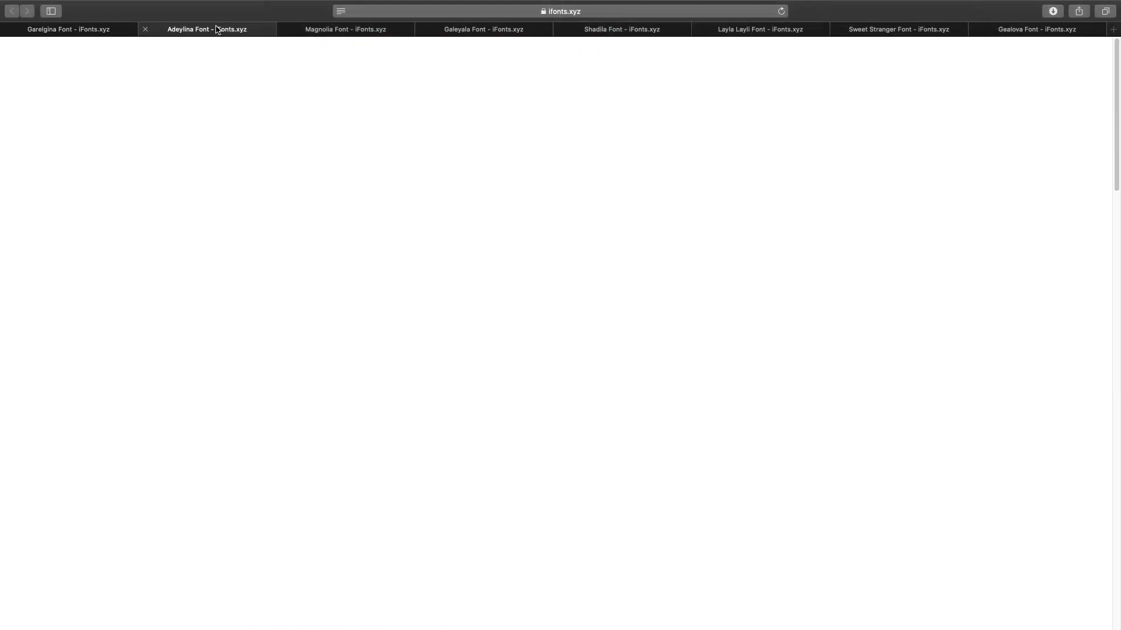
scroll(564, 251, "down", 12)
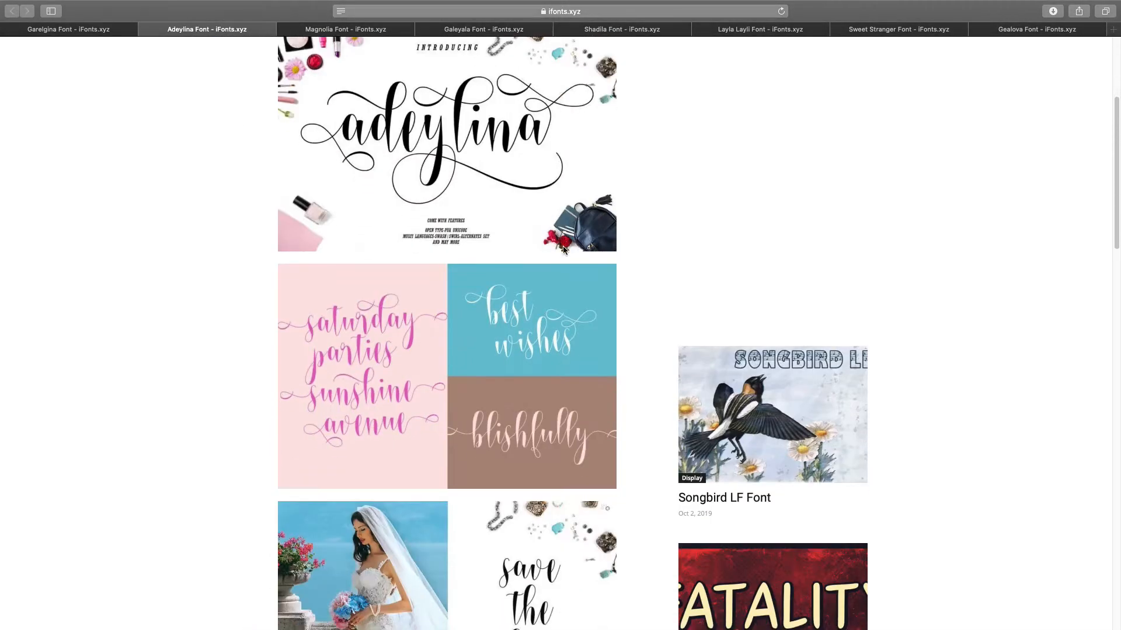
scroll(562, 245, "up", 4)
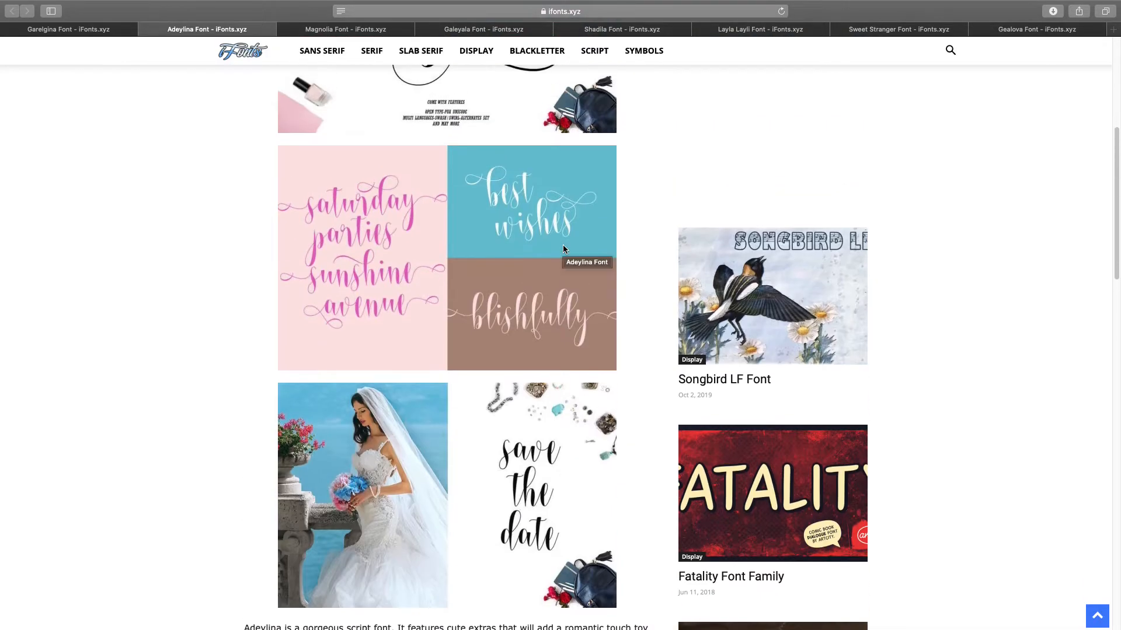
scroll(563, 248, "down", 3)
scroll(562, 248, "up", 8)
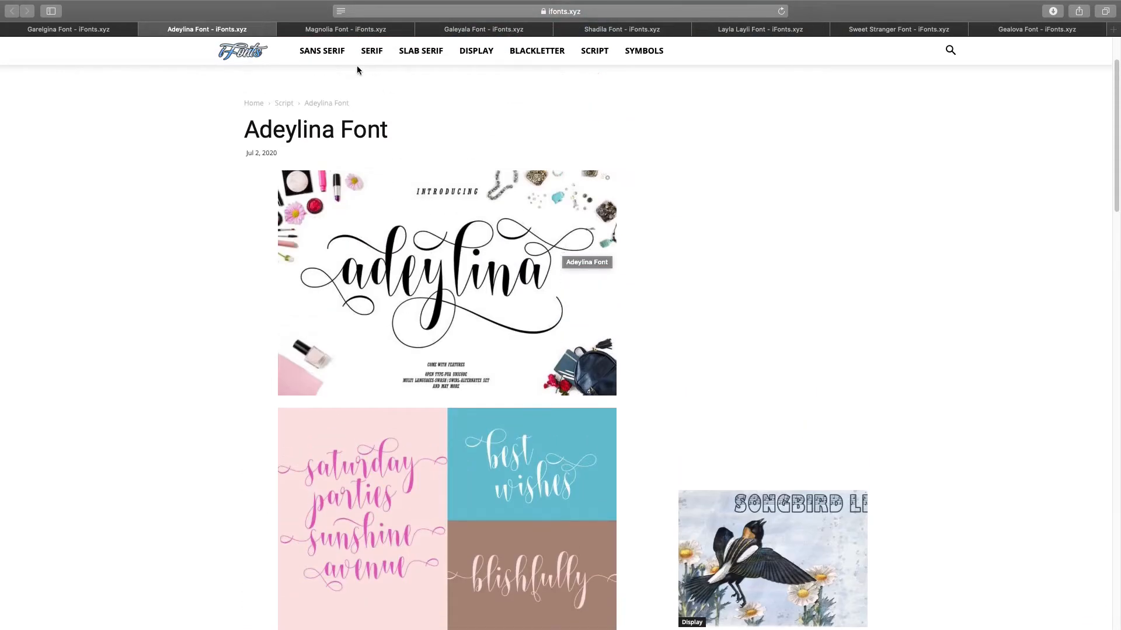
- Review the Magnolia and Shadila font pages, then close both
left_click(321, 30)
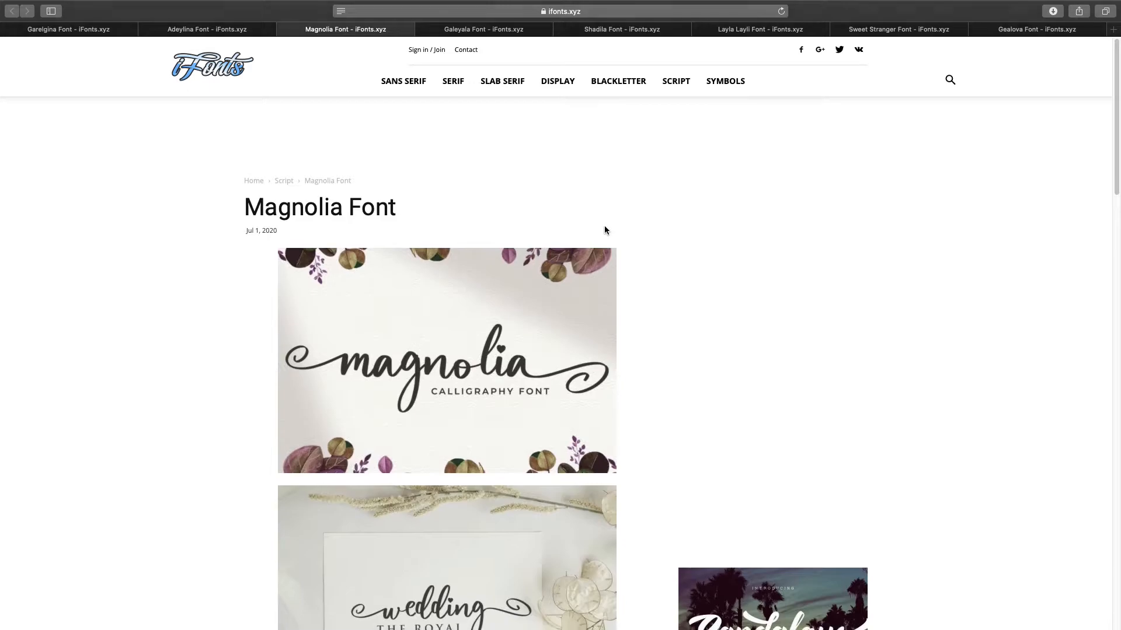
scroll(604, 228, "down", 6)
scroll(604, 225, "down", 1)
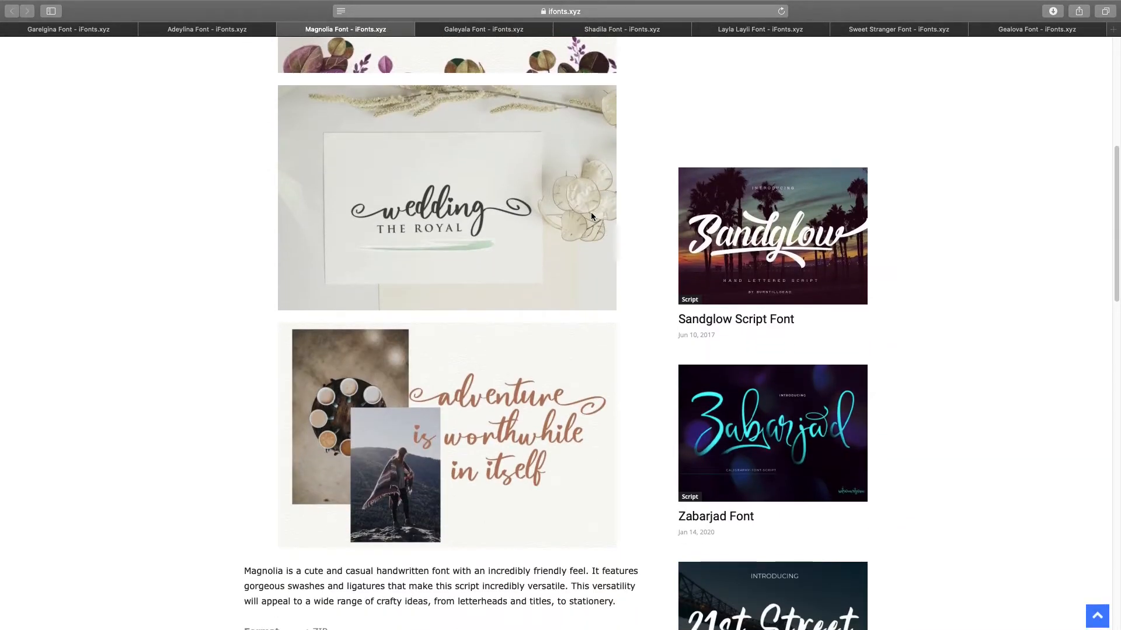
left_click(284, 29)
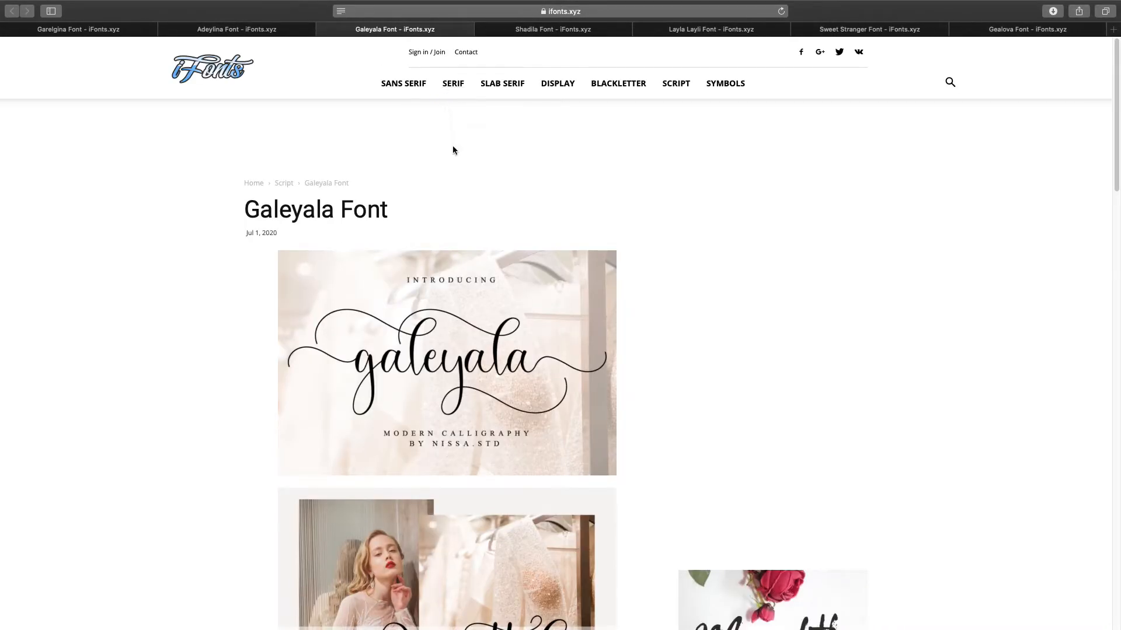
scroll(450, 157, "down", 5)
scroll(448, 166, "down", 5)
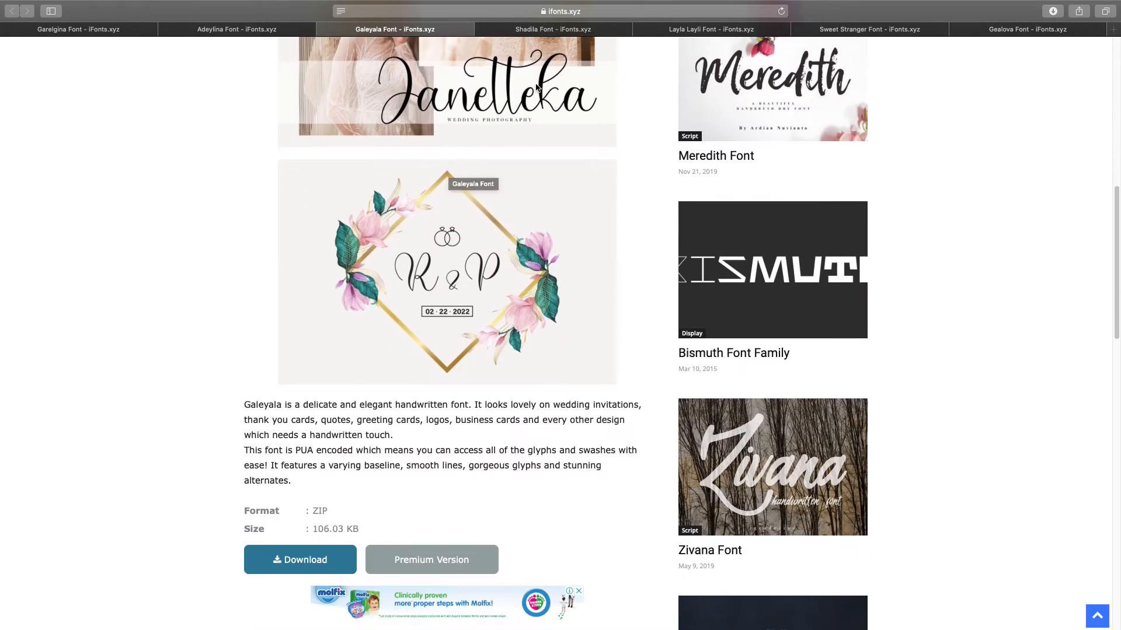
left_click(587, 31)
scroll(453, 150, "down", 5)
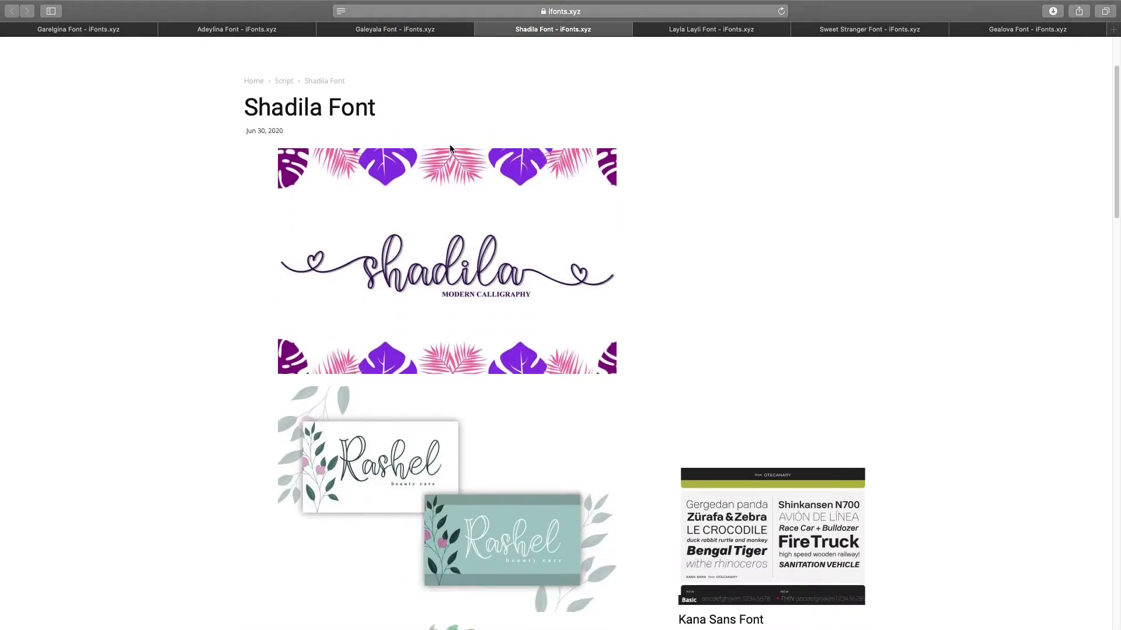
left_click(481, 29)
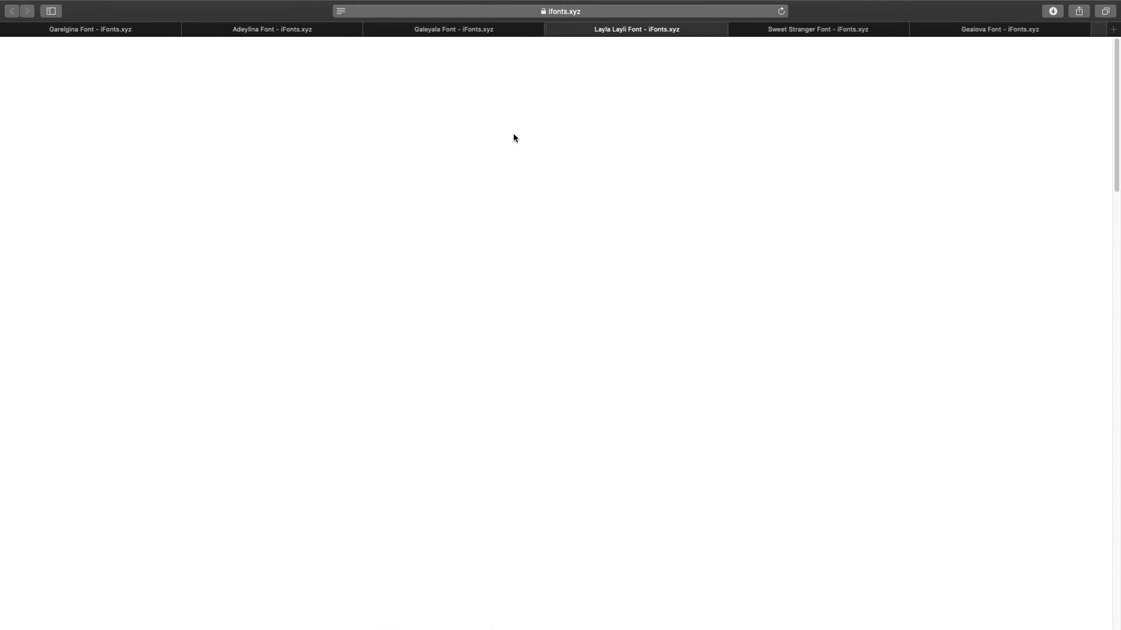
scroll(514, 132, "down", 2)
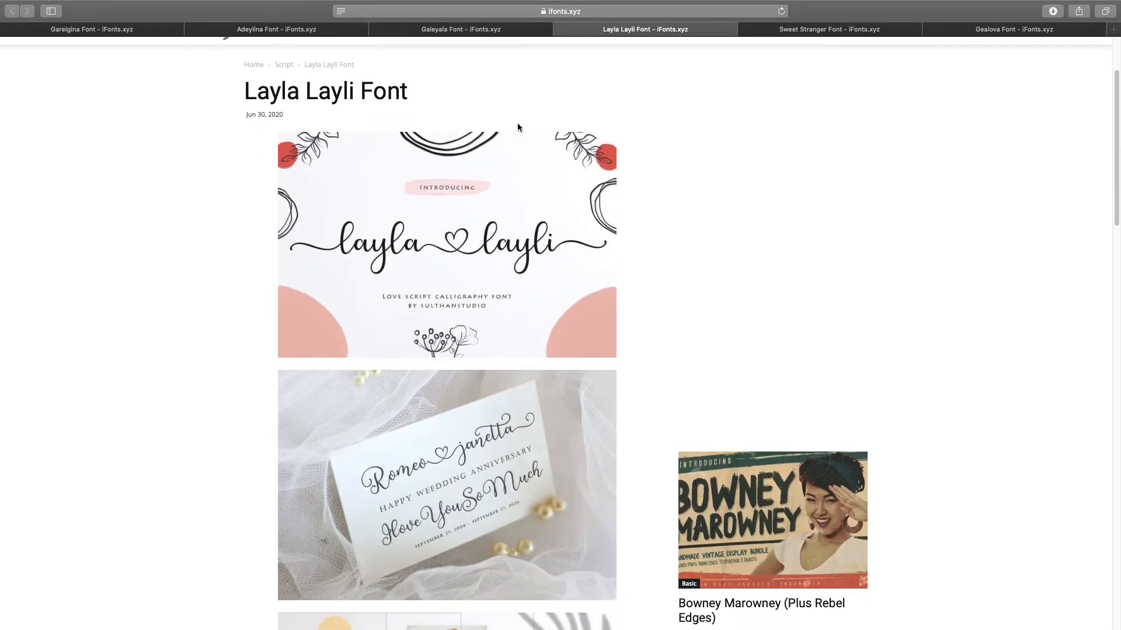
scroll(514, 128, "down", 1)
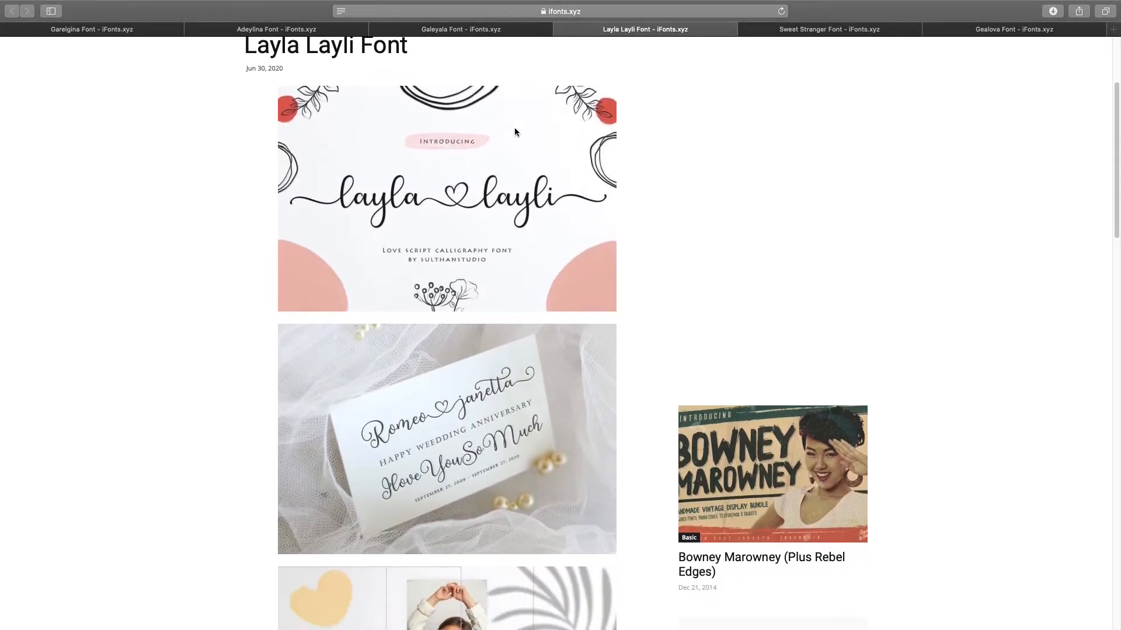
- Start the Sweet Stranger font download from its iFonts page
left_click(768, 29)
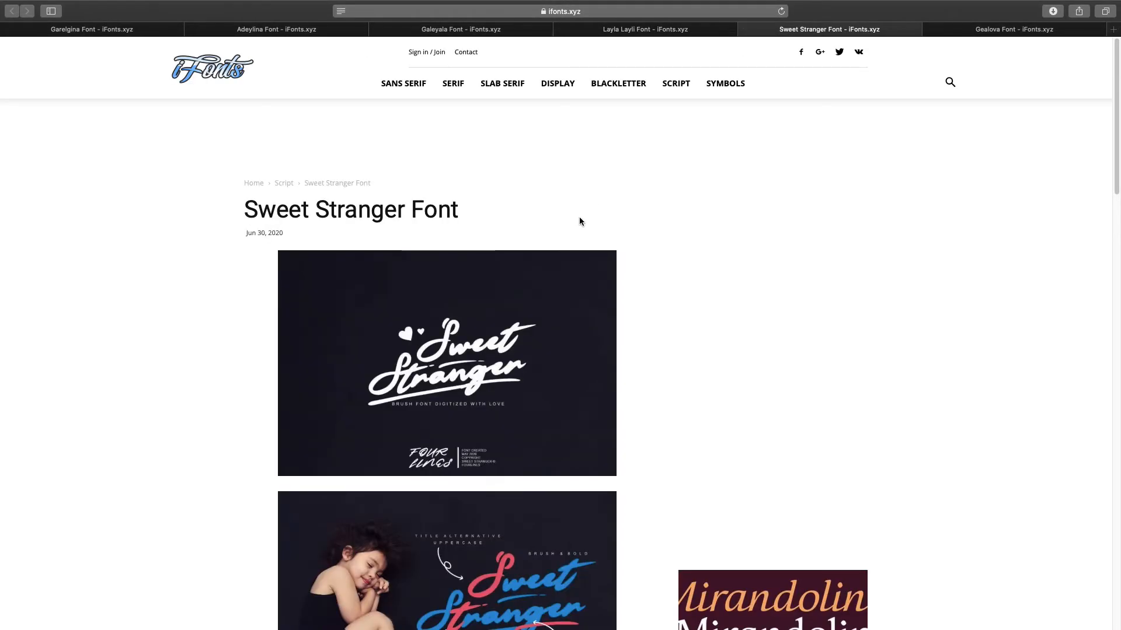
scroll(581, 218, "down", 1)
scroll(580, 217, "down", 10)
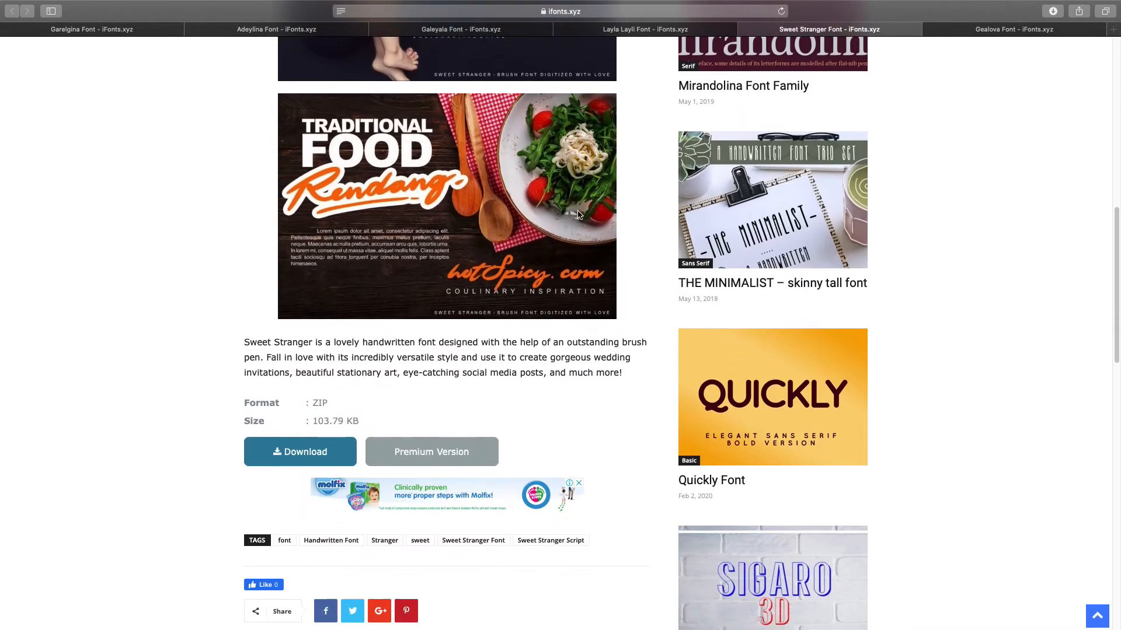
left_click(300, 451)
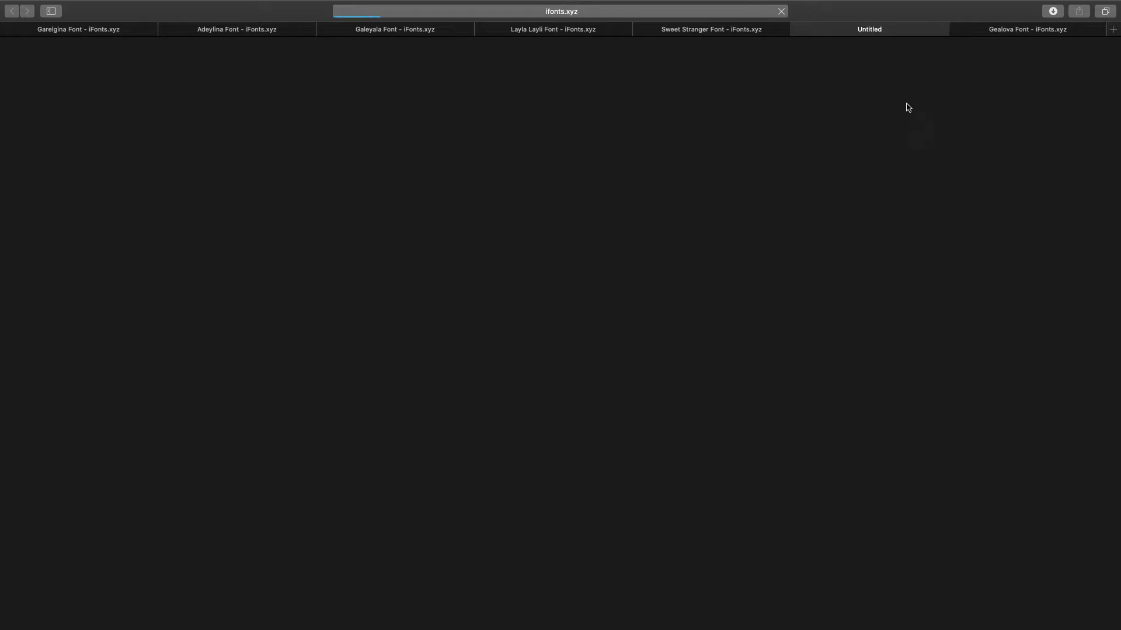
- Look over the Gealova font page, then return to Sweet Stranger
left_click(1010, 32)
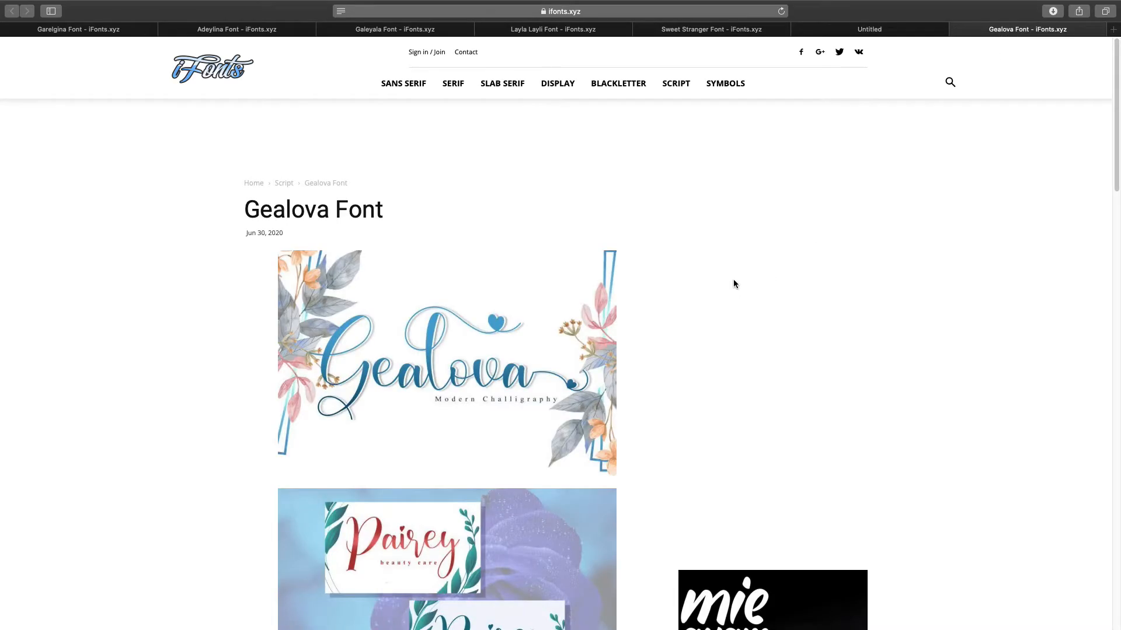
scroll(734, 281, "down", 3)
scroll(548, 350, "down", 10)
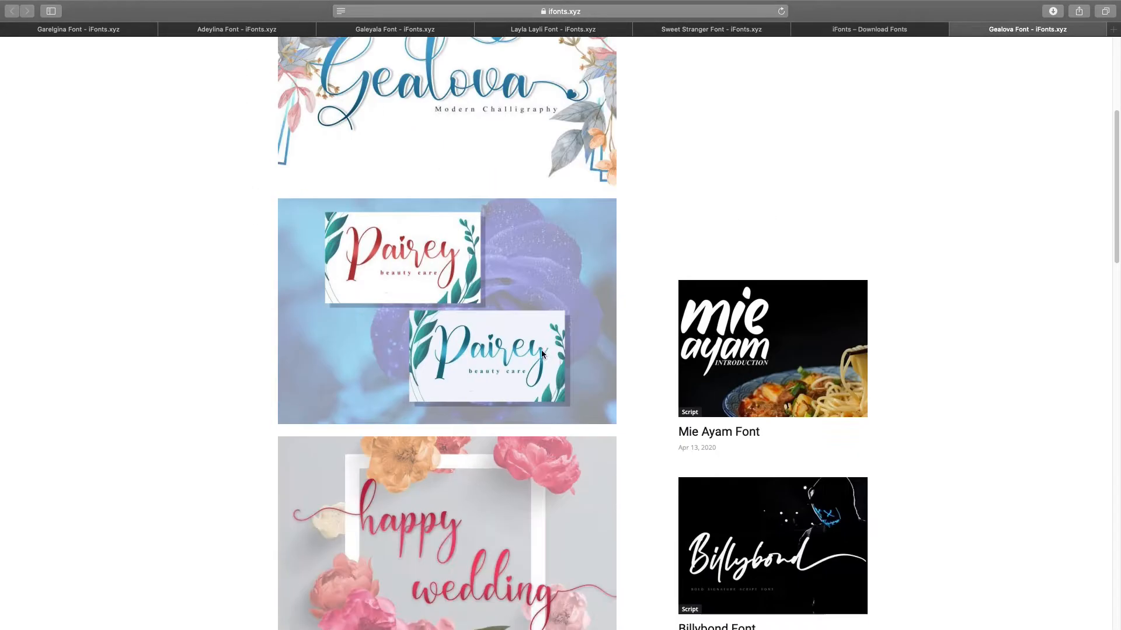
scroll(537, 356, "up", 4)
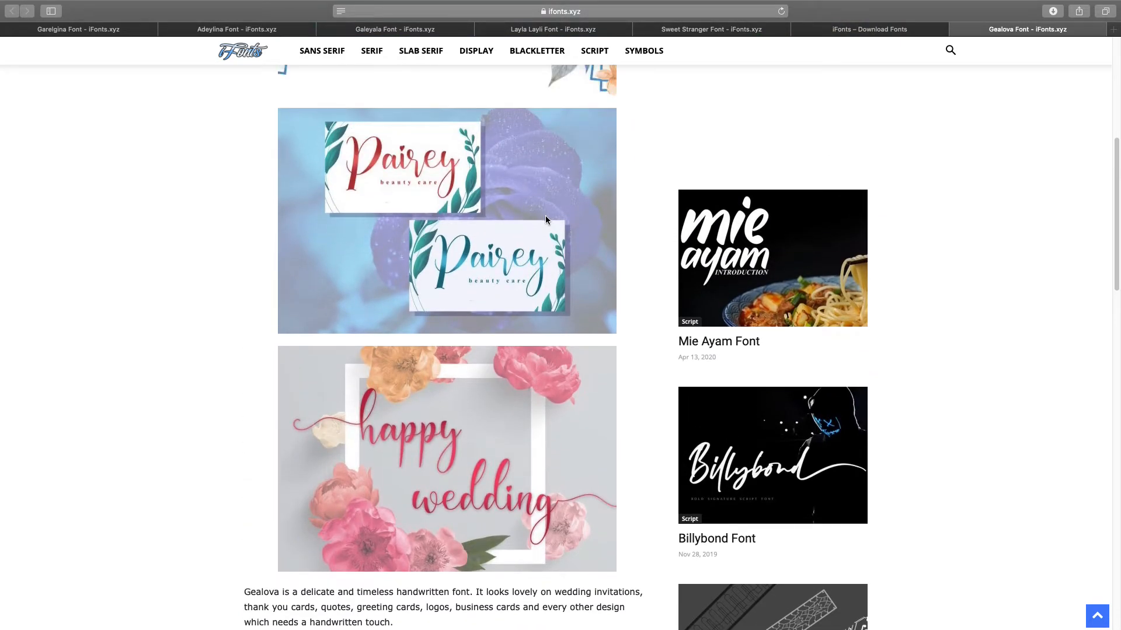
scroll(545, 219, "up", 5)
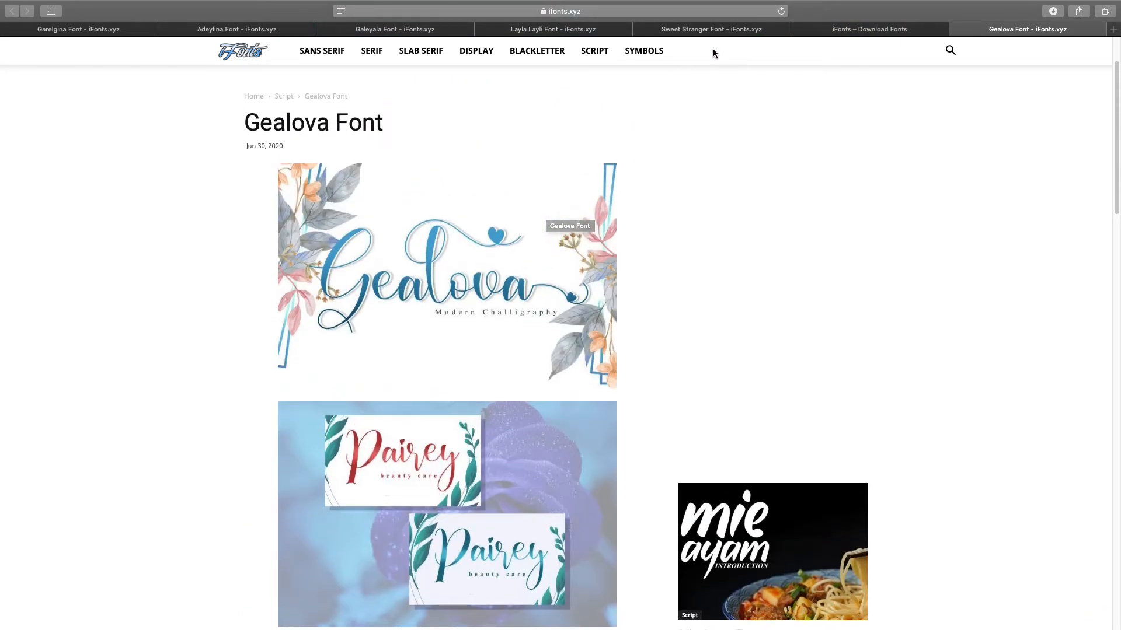
left_click(710, 30)
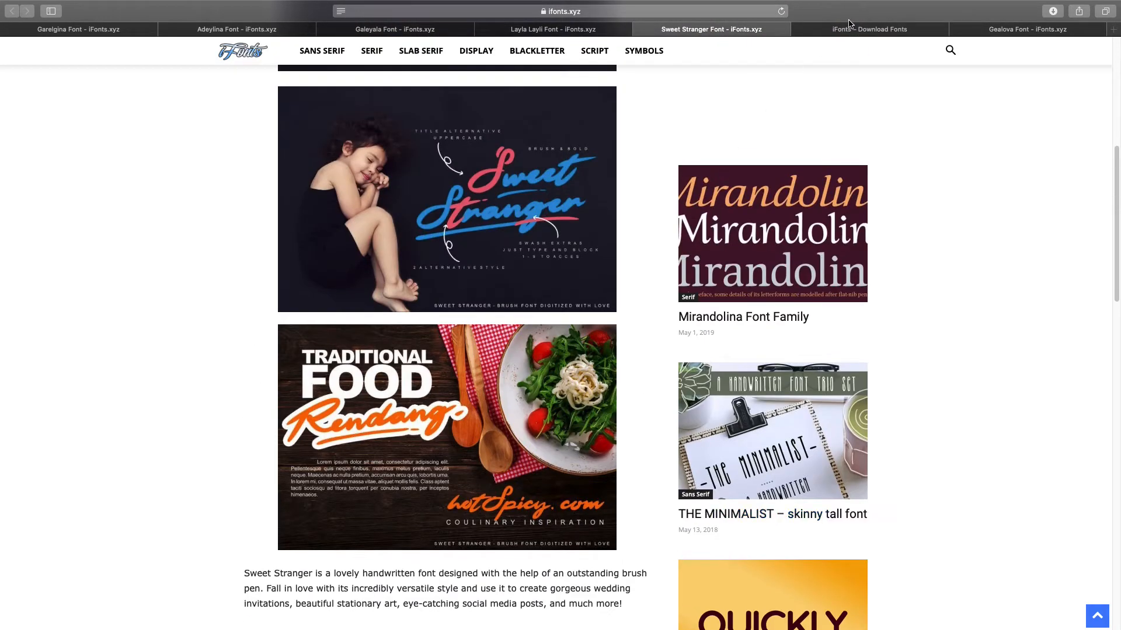
- Close the Sweet Stranger page and bring up Safari's downloads to open the sweet-stranger folder
left_click(851, 28)
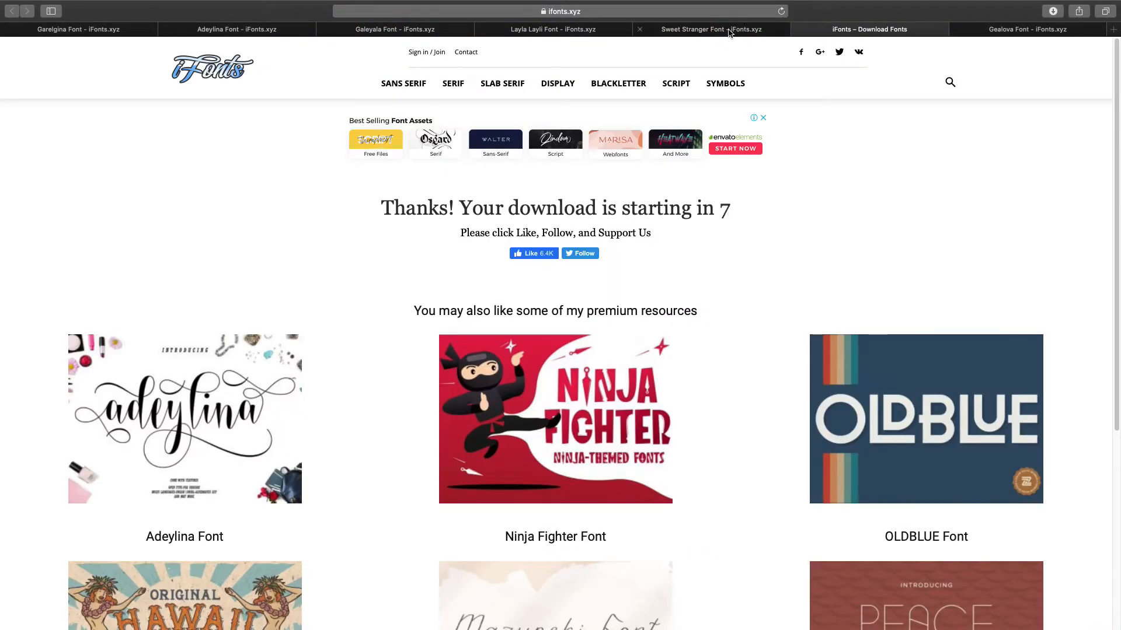
left_click(640, 31)
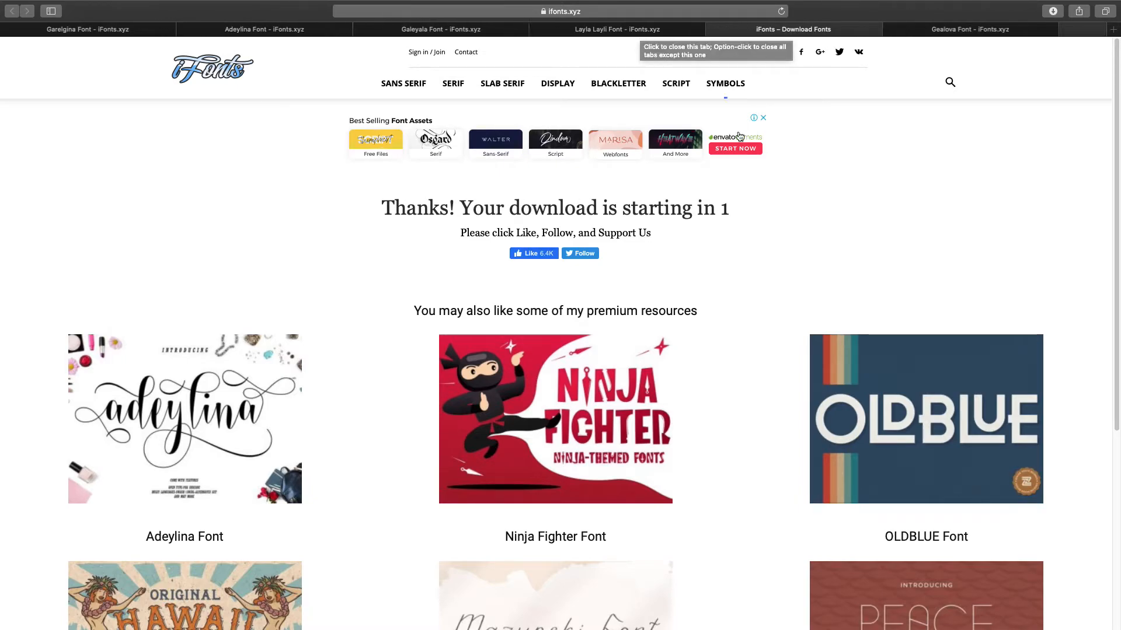
left_click(1054, 13)
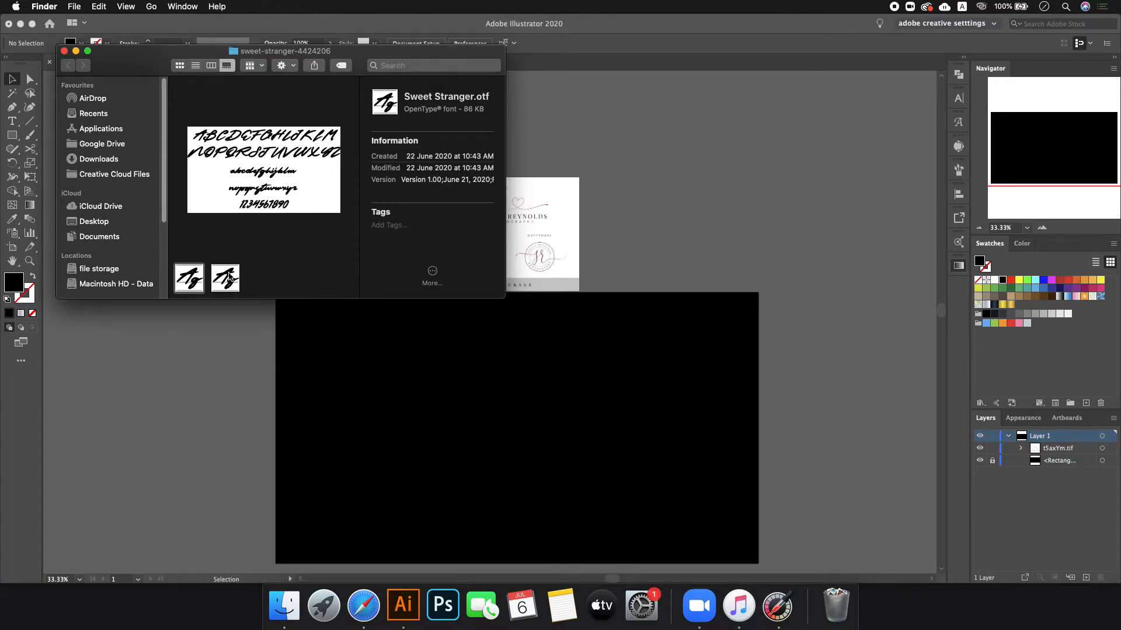
- Install the Sweet Stranger font from its preview in Font Book
double_click(184, 277)
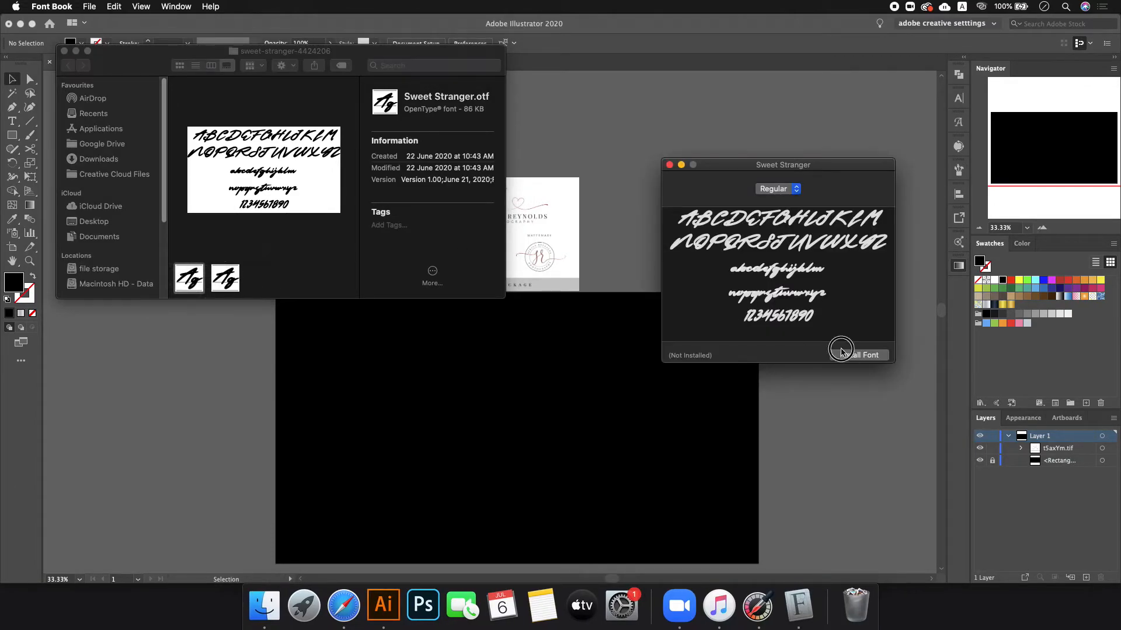
left_click(845, 355)
left_click(225, 278)
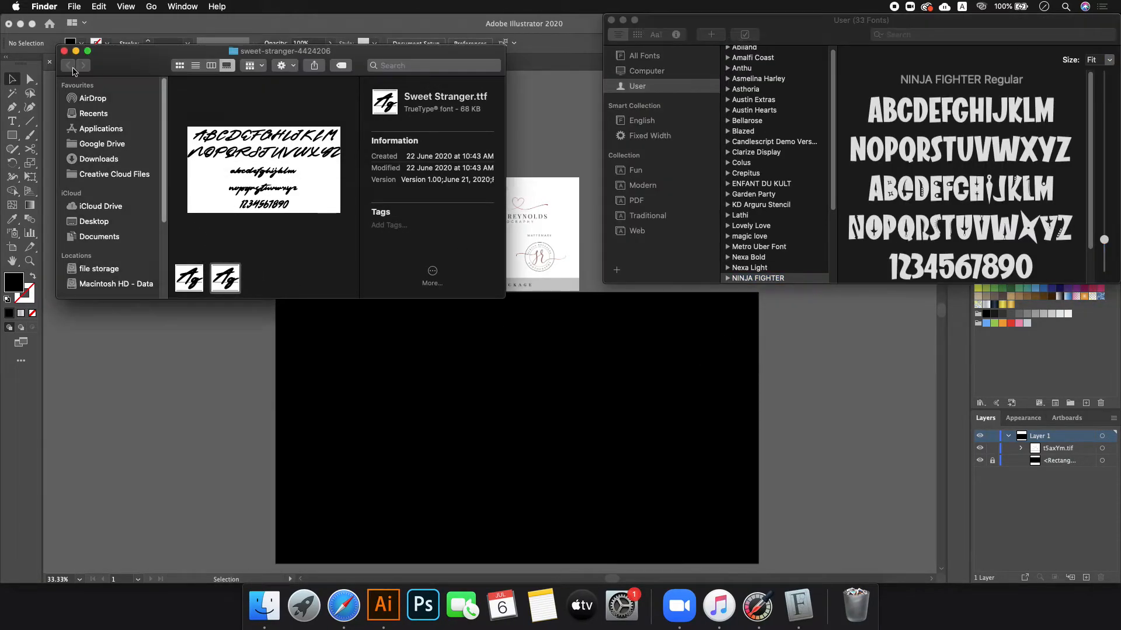
- Close the download folder, quit Font Book and return to Safari
left_click(64, 51)
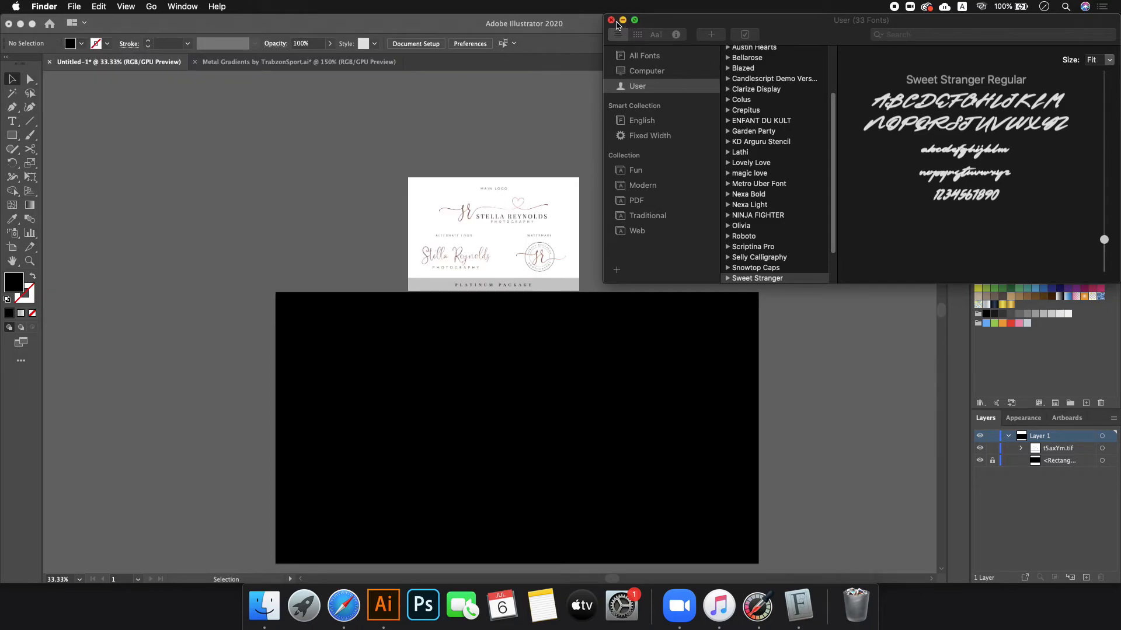
left_click(616, 23)
left_click(611, 20)
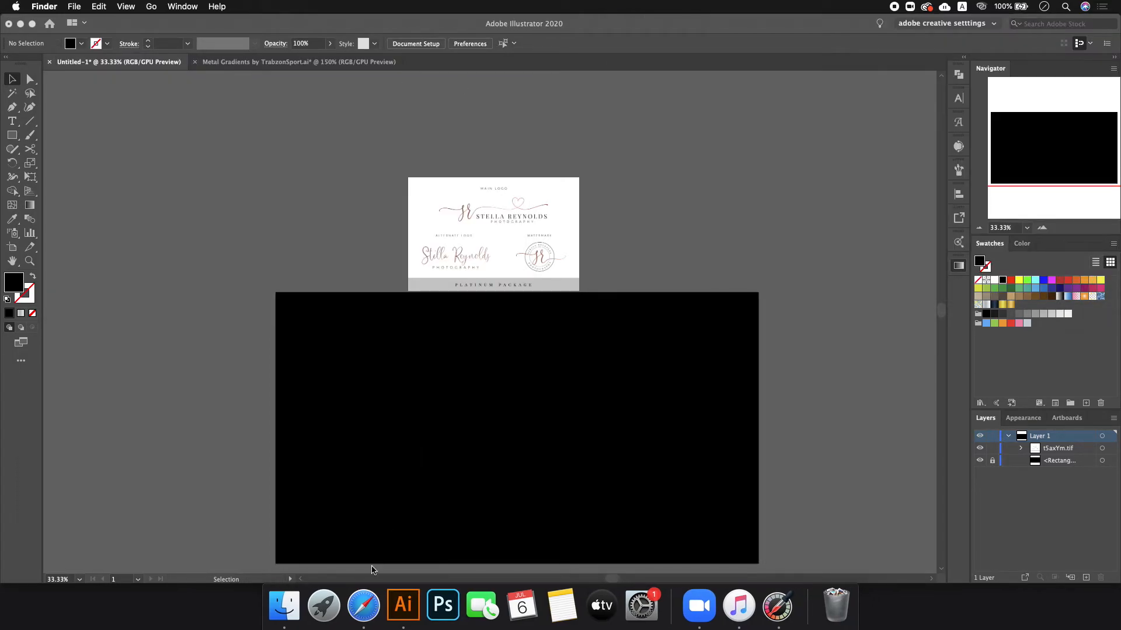
left_click(362, 605)
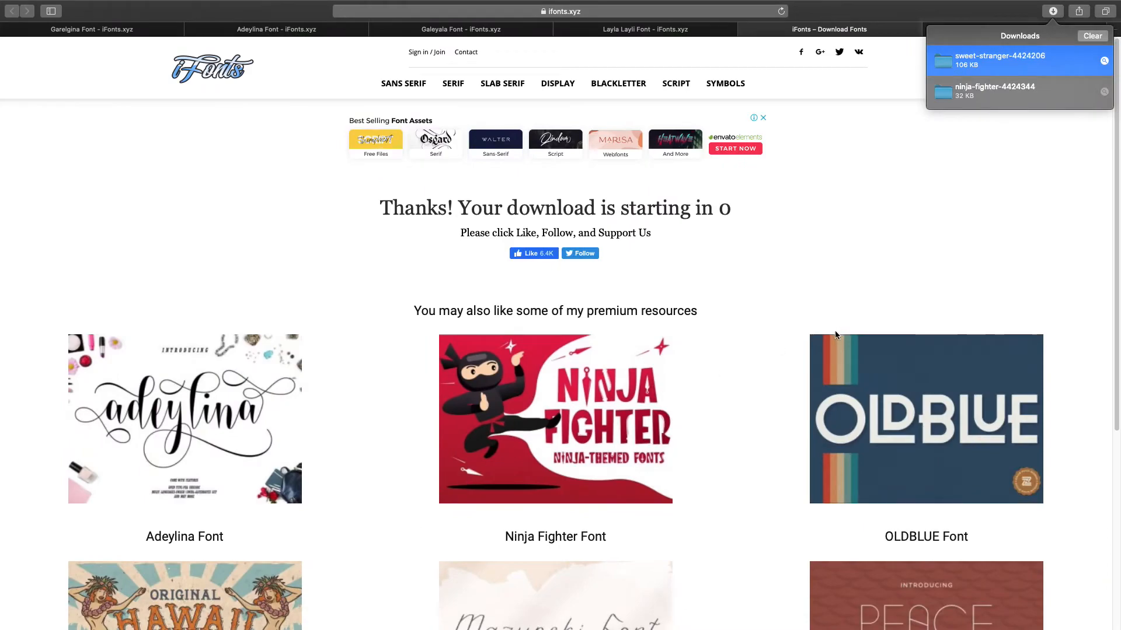
- Close the Sweet Stranger download page and glance at the Illustrator desktop before returning
left_click(746, 29)
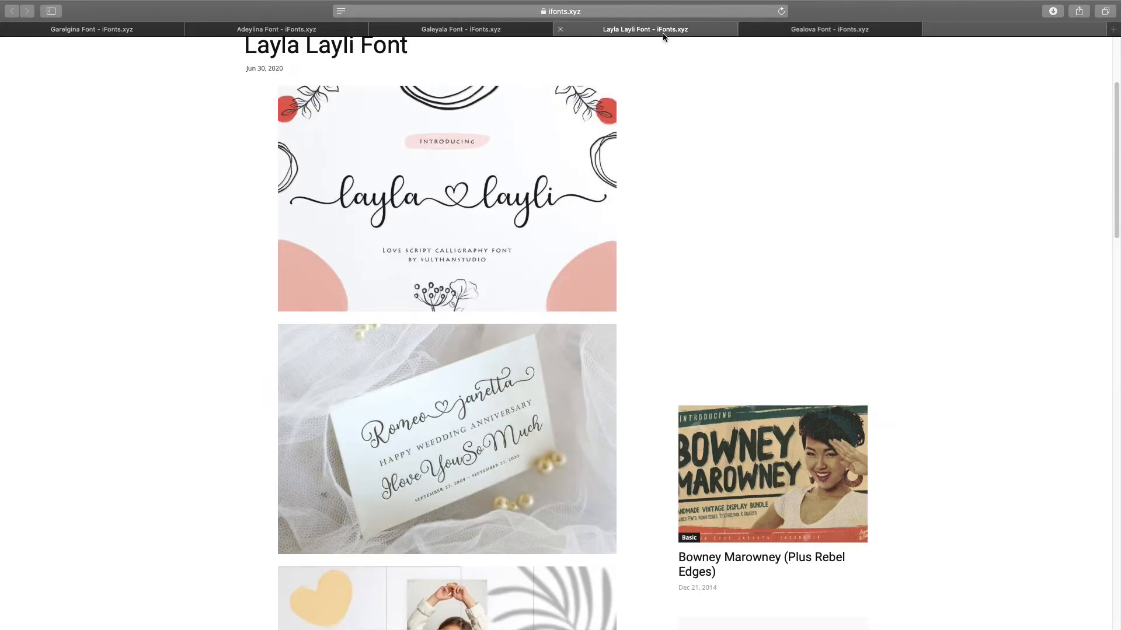
left_click(531, 29)
scroll(573, 194, "up", 10)
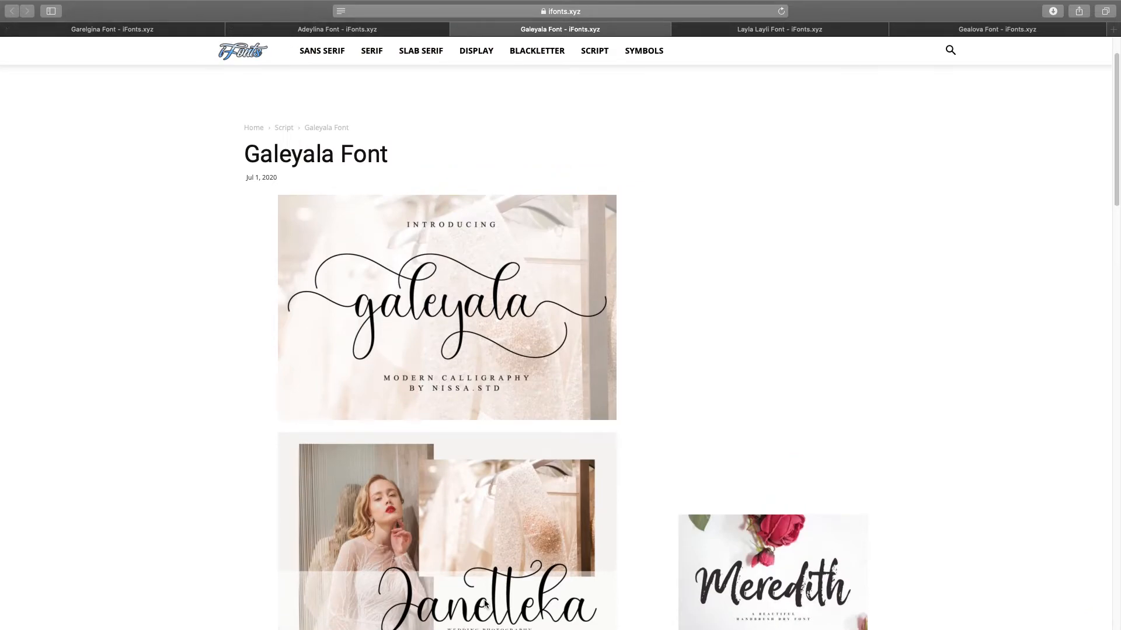
key("ctrl+Left")
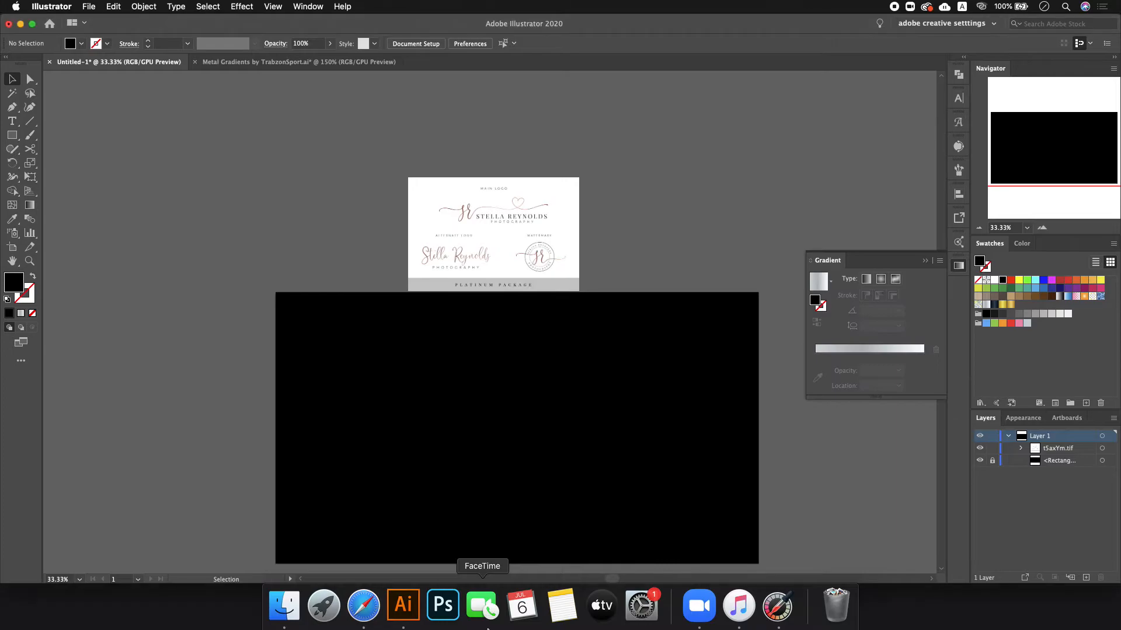
key("ctrl+Right")
key("ctrl+Left")
key("ctrl+Right")
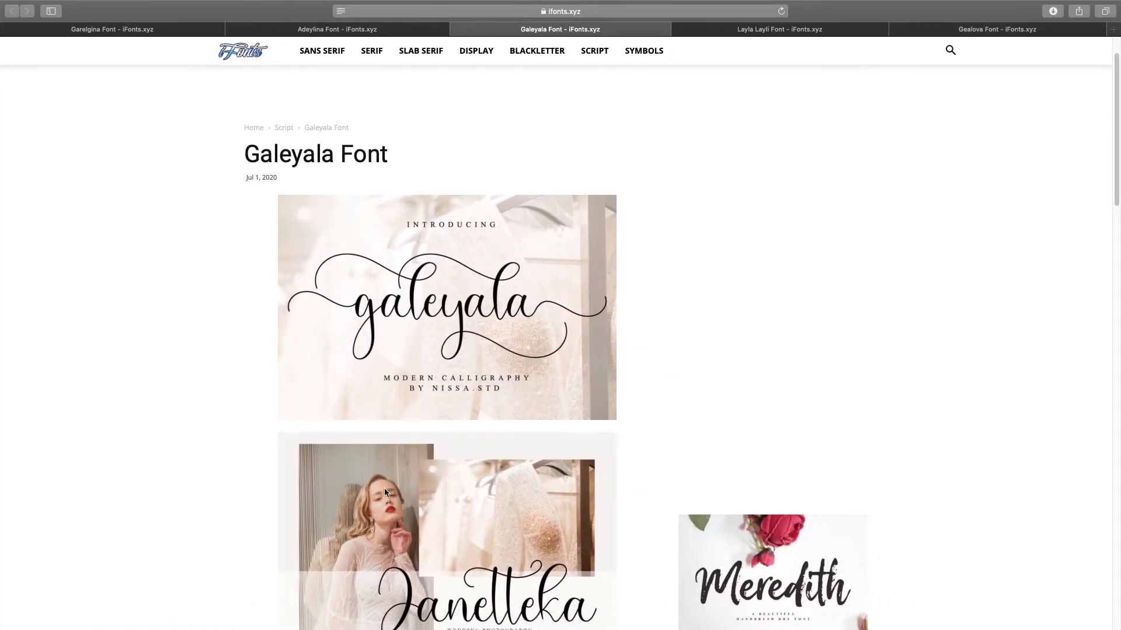
- Close the Layla Layli page, start the Gealova download and close its page
left_click(726, 33)
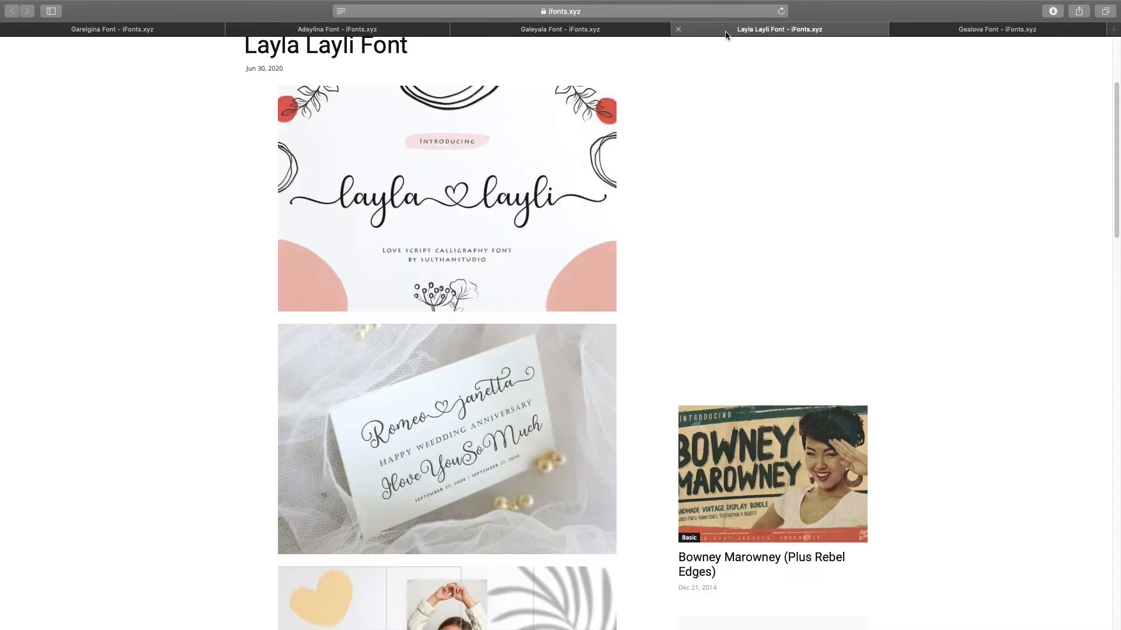
left_click(678, 29)
scroll(478, 334, "down", 10)
scroll(478, 335, "down", 5)
key("super+t")
left_click(684, 33)
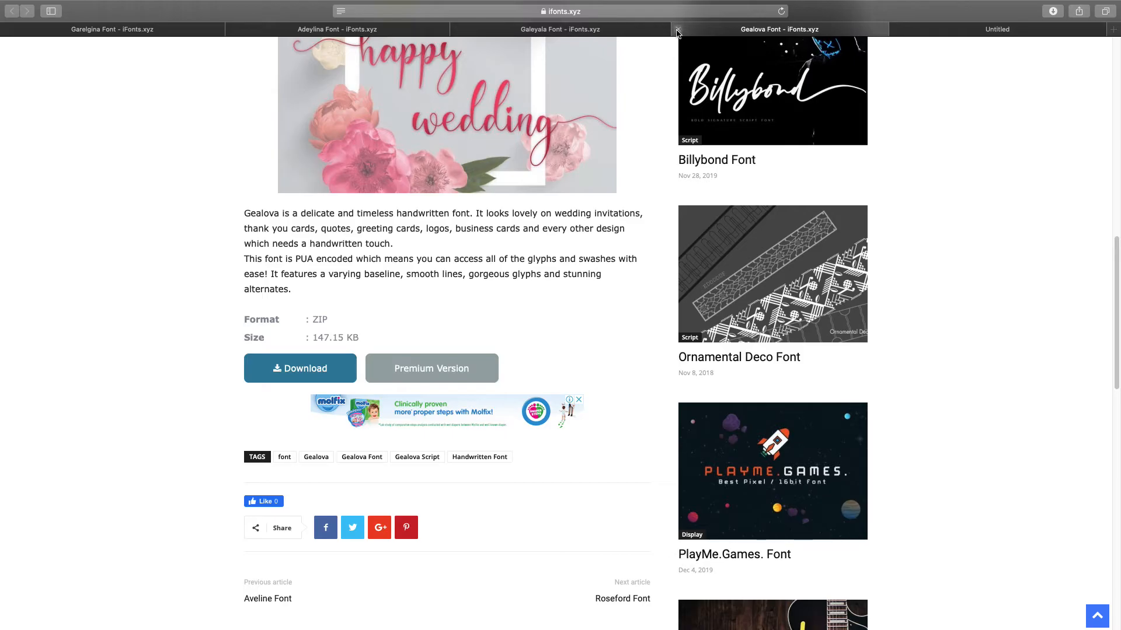
left_click(678, 29)
- Start the Galeyala font download and check the downloads list
left_click(617, 32)
scroll(324, 395, "down", 5)
scroll(324, 395, "down", 5)
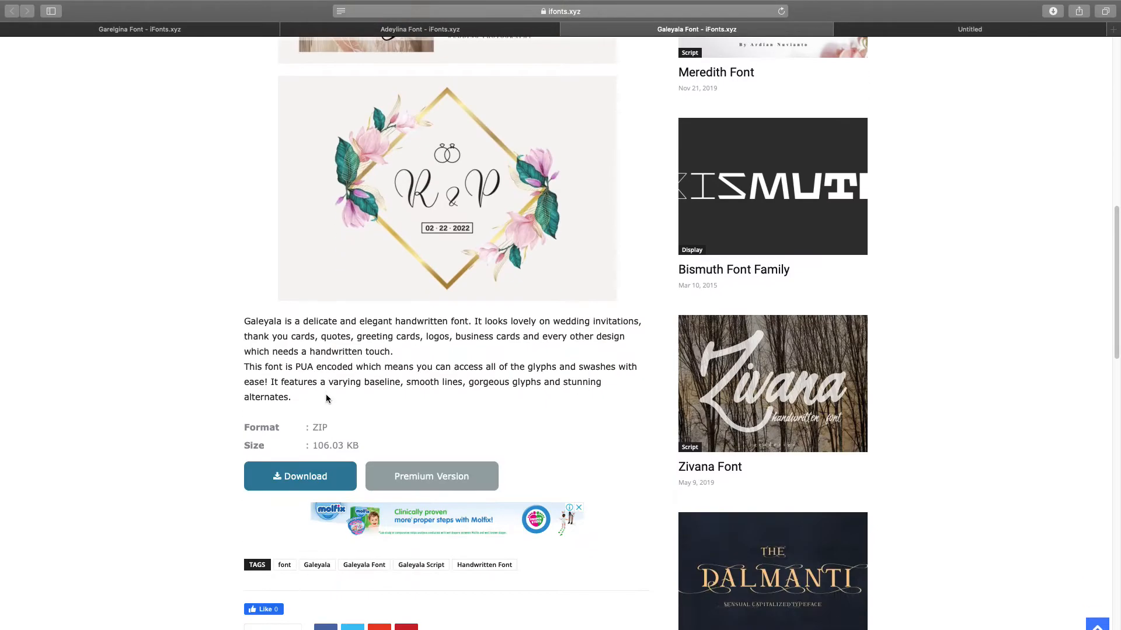
left_click(283, 484)
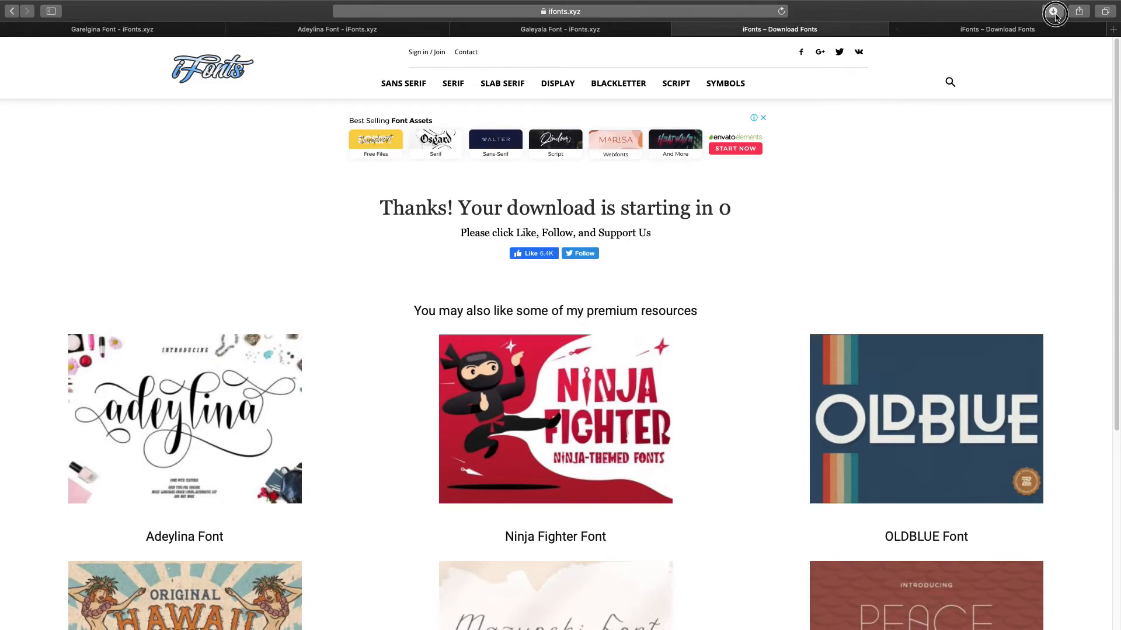
left_click(1053, 11)
- Install Galeyala.otf from the galeyala download folder, then return to Safari's newest download page
double_click(981, 71)
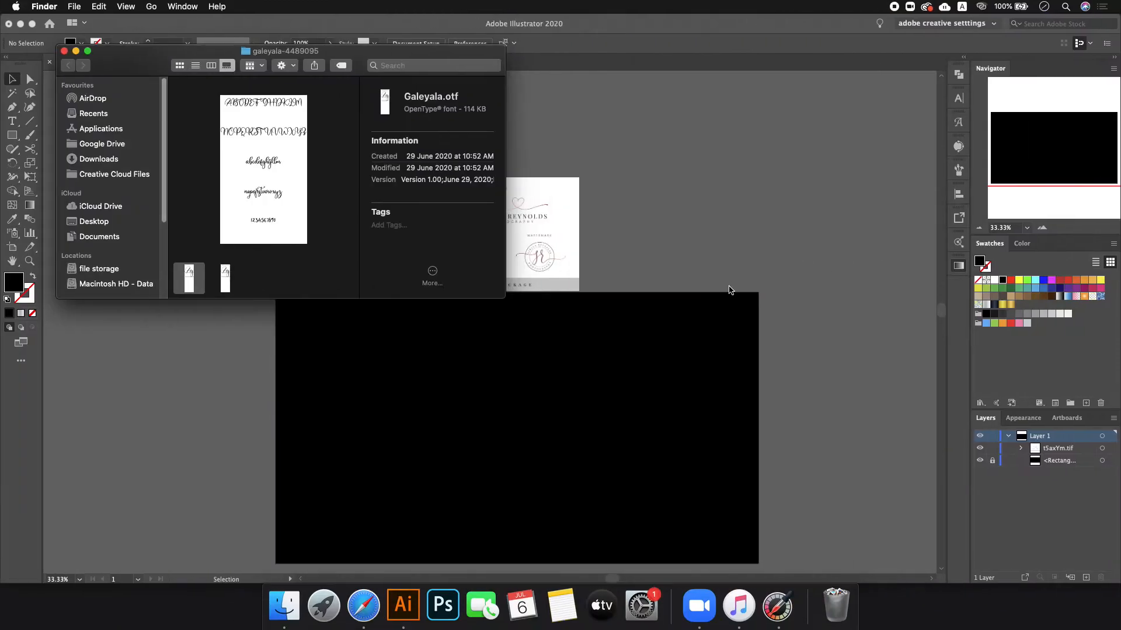
double_click(201, 268)
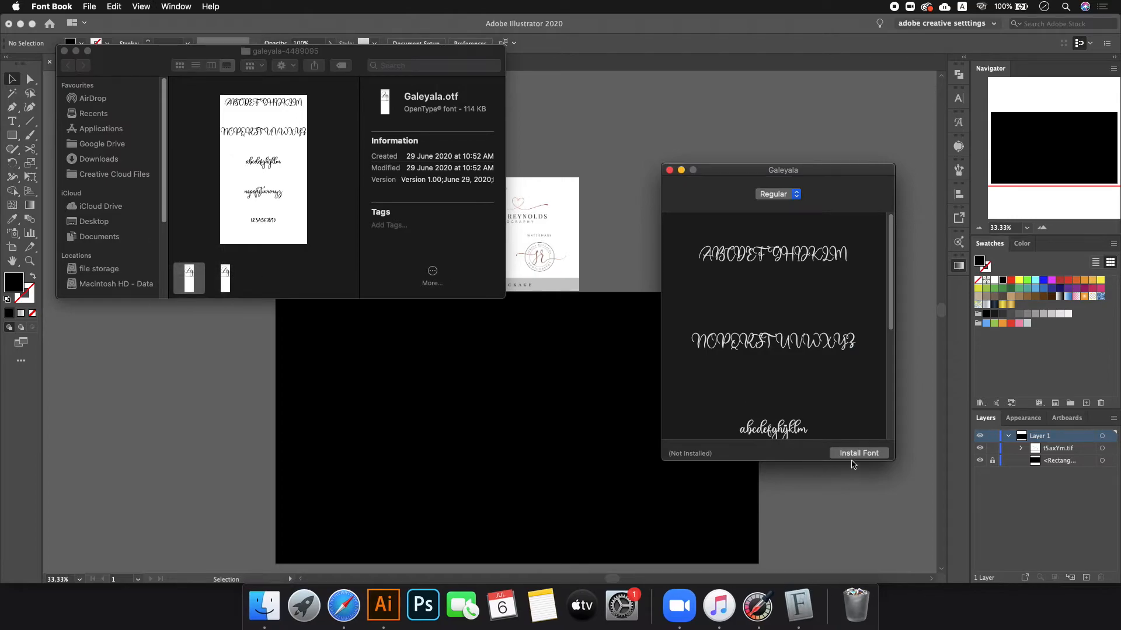
left_click(858, 453)
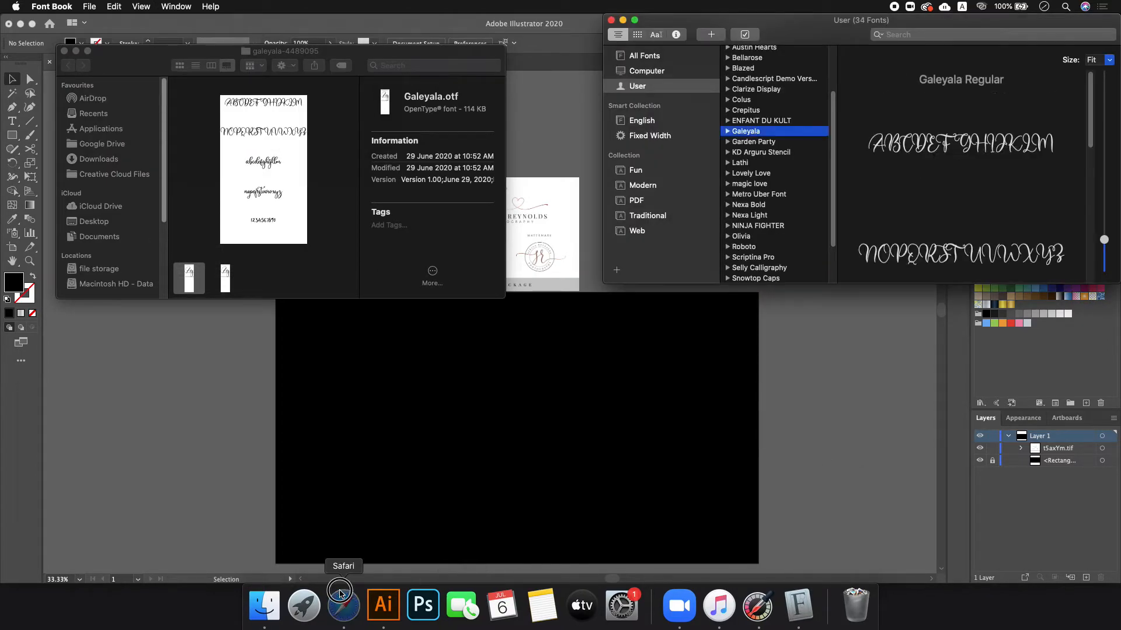
left_click(343, 605)
left_click(917, 30)
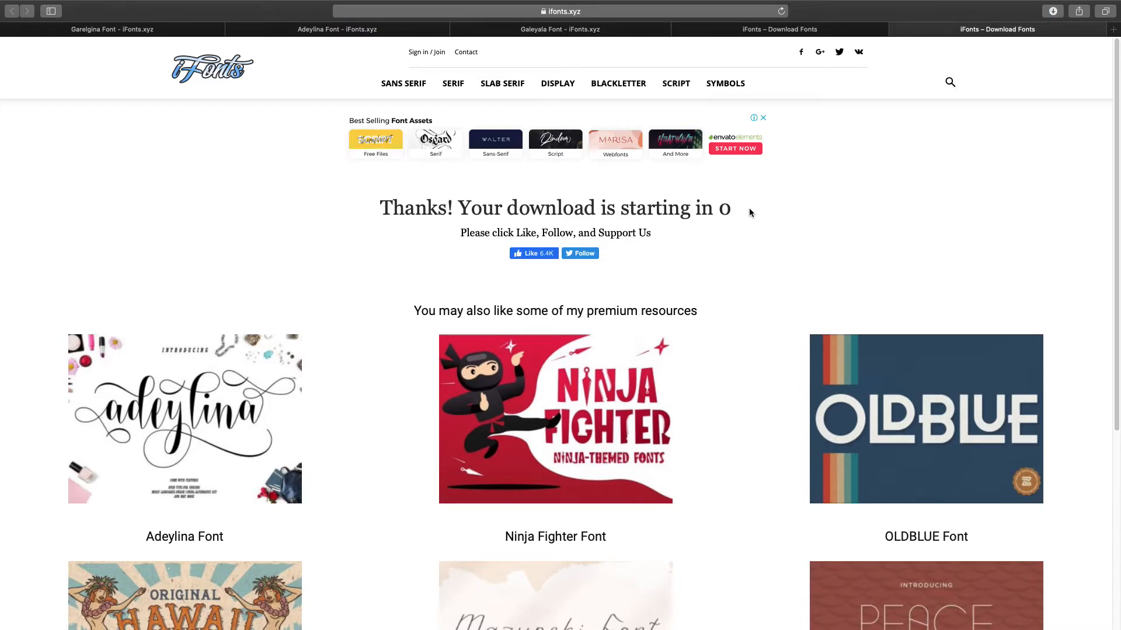
- Close the Galeyala font page and both finished download tabs
left_click(1052, 11)
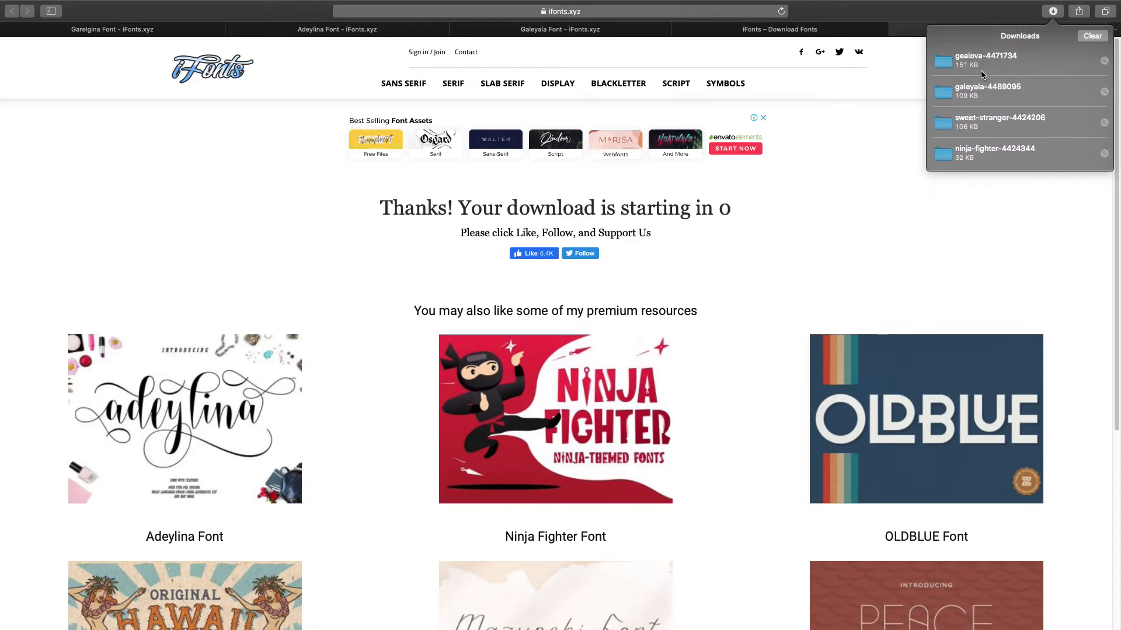
left_click(786, 32)
left_click(978, 31)
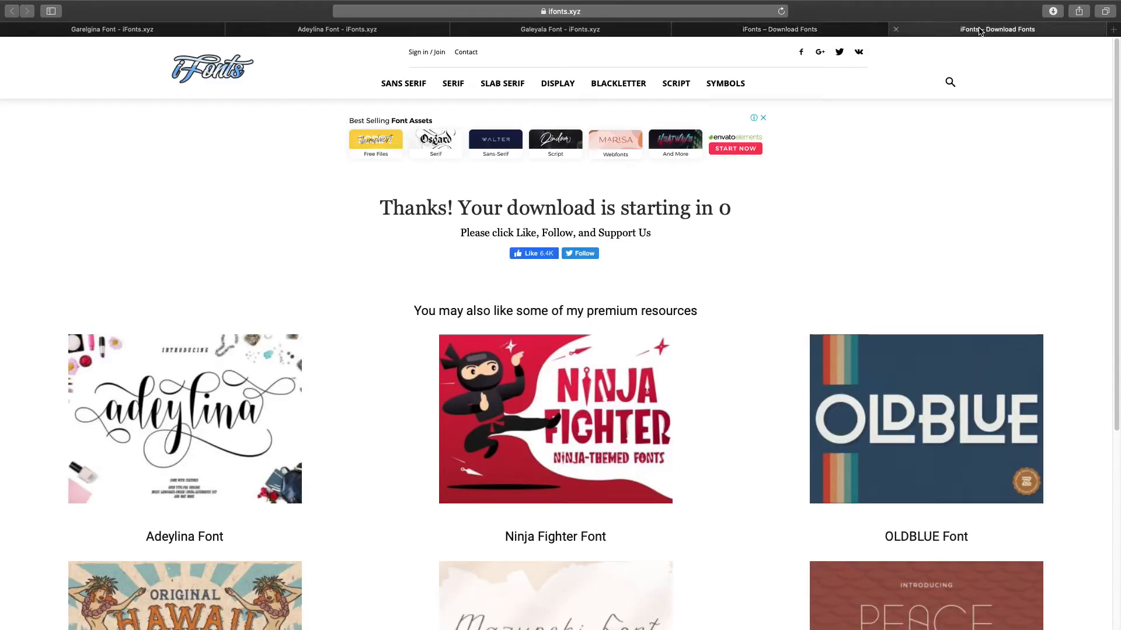
left_click(849, 30)
left_click(601, 33)
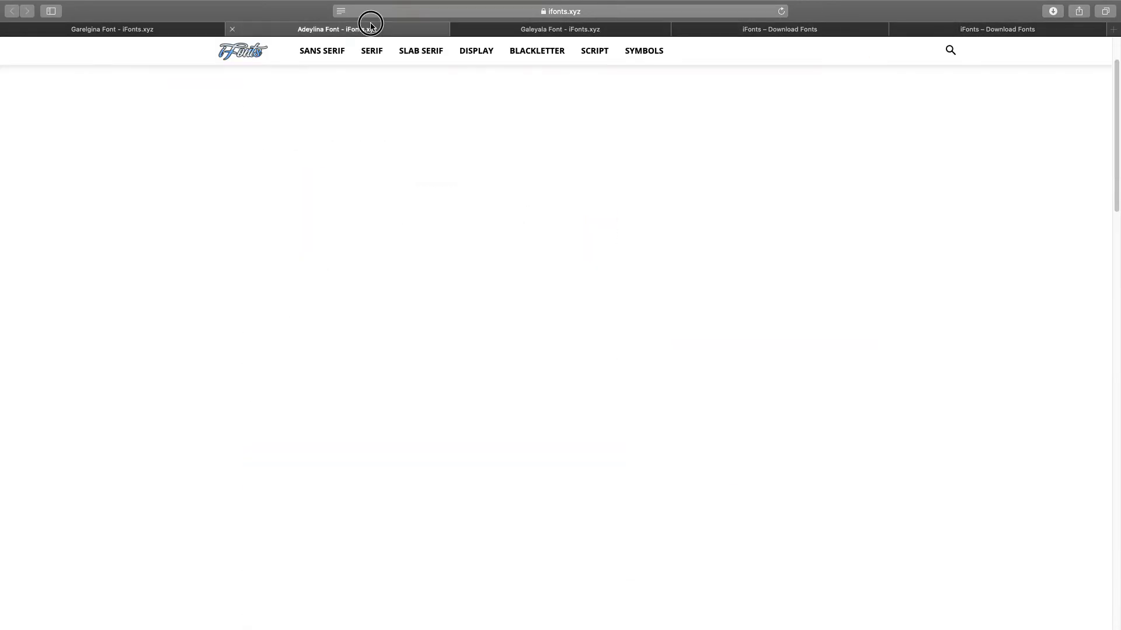
left_click(370, 28)
left_click(577, 32)
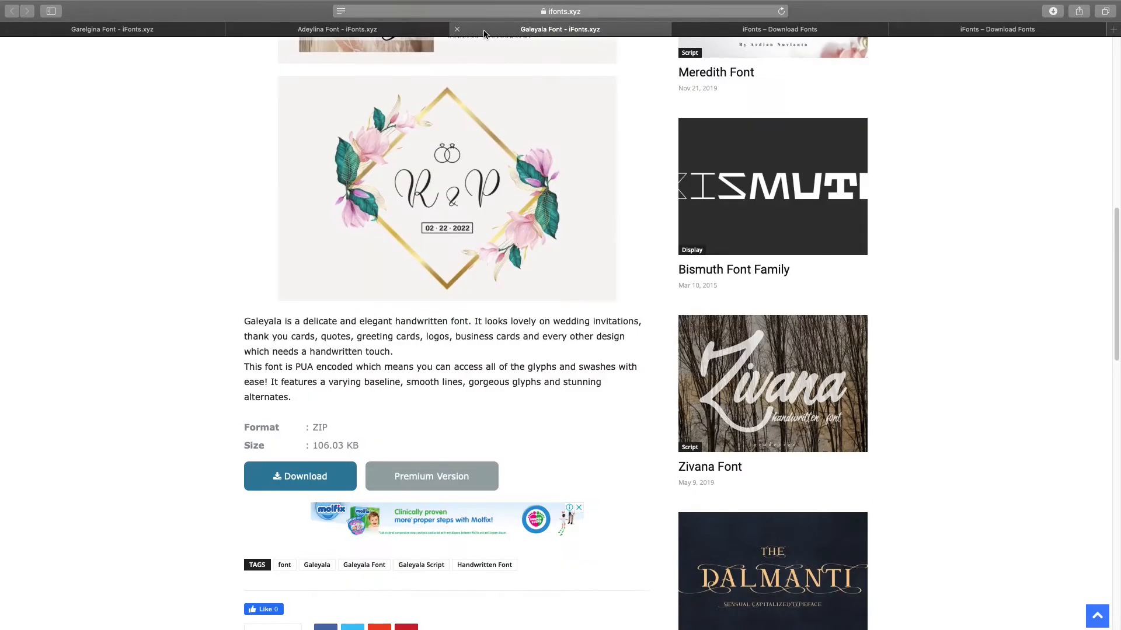
left_click(458, 29)
left_click(459, 29)
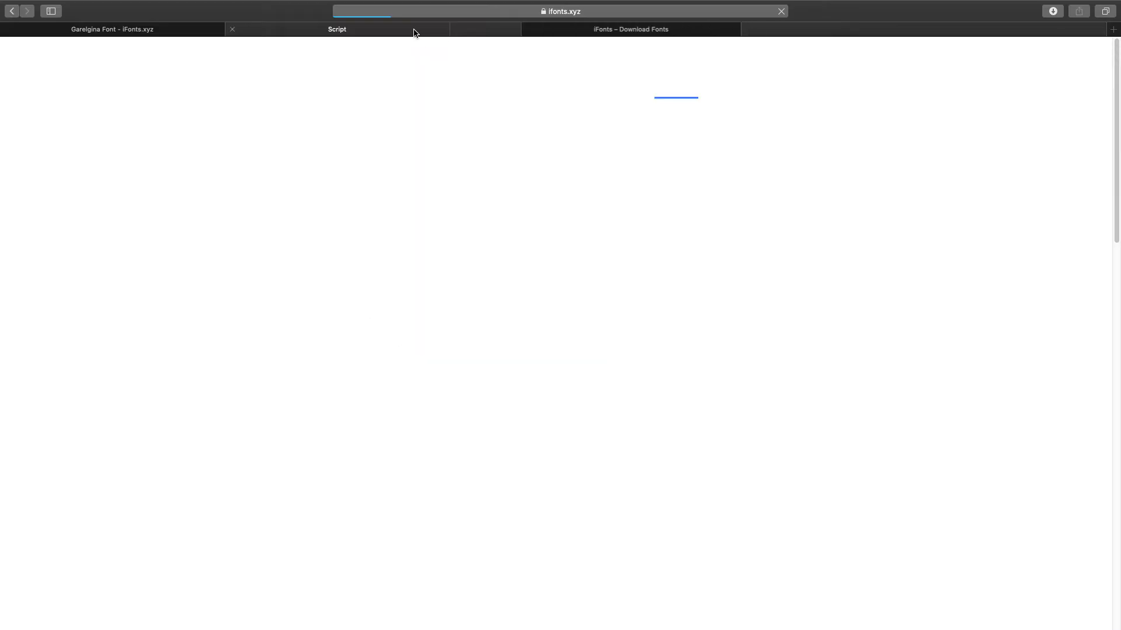
left_click(496, 32)
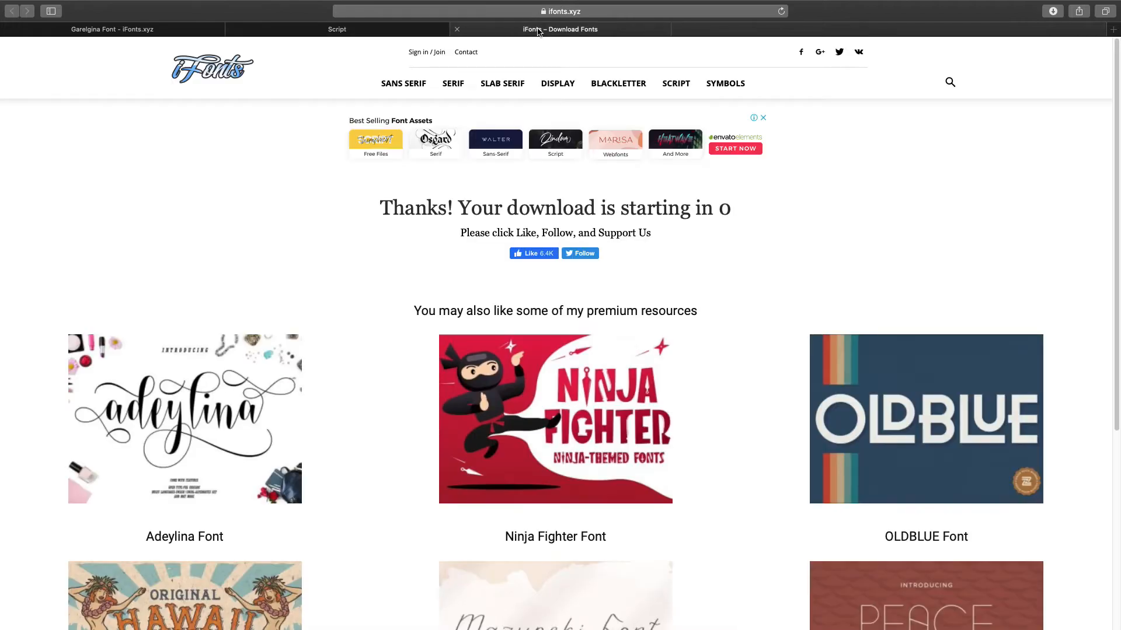
left_click(457, 30)
- Go back to the Adeylina Font page and open the downloaded fonts list
left_click(467, 32)
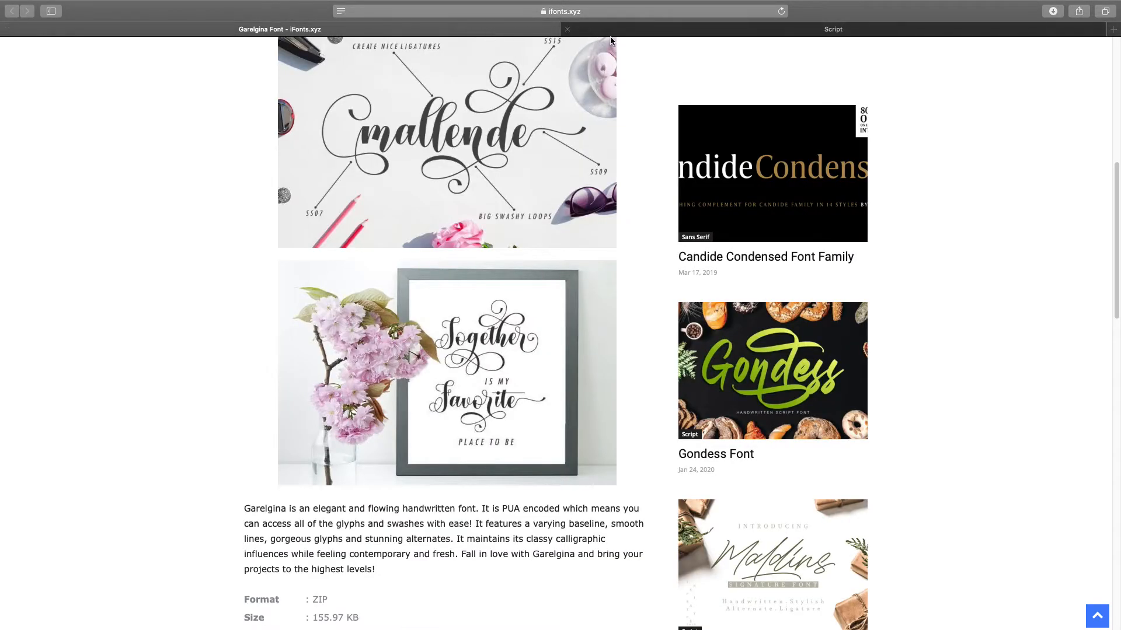
scroll(603, 257, "up", 10)
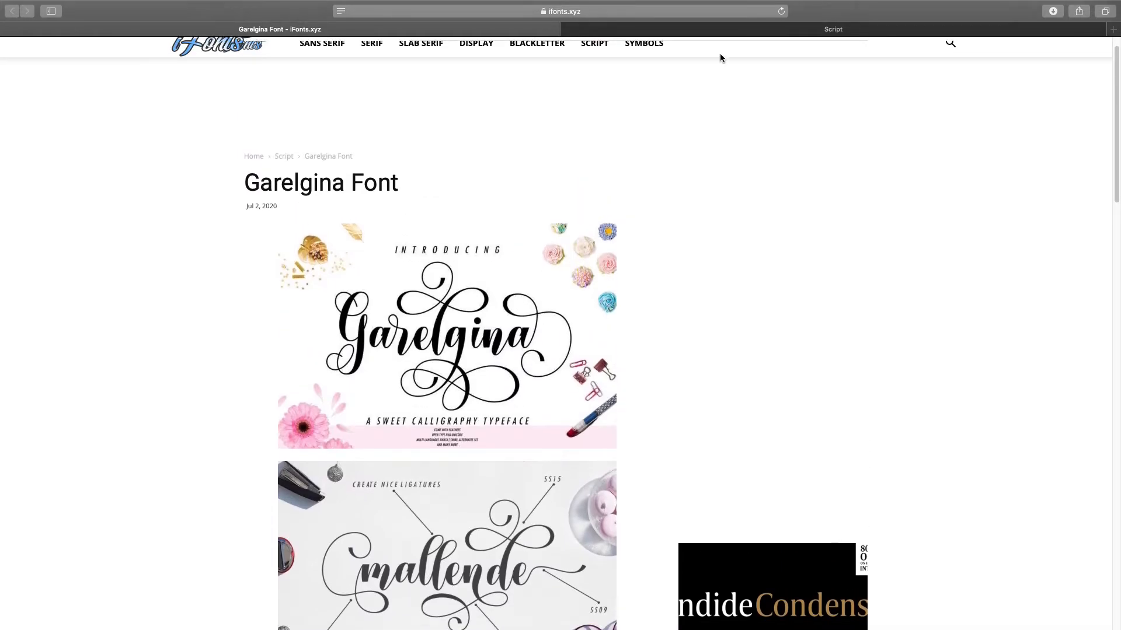
left_click(732, 32)
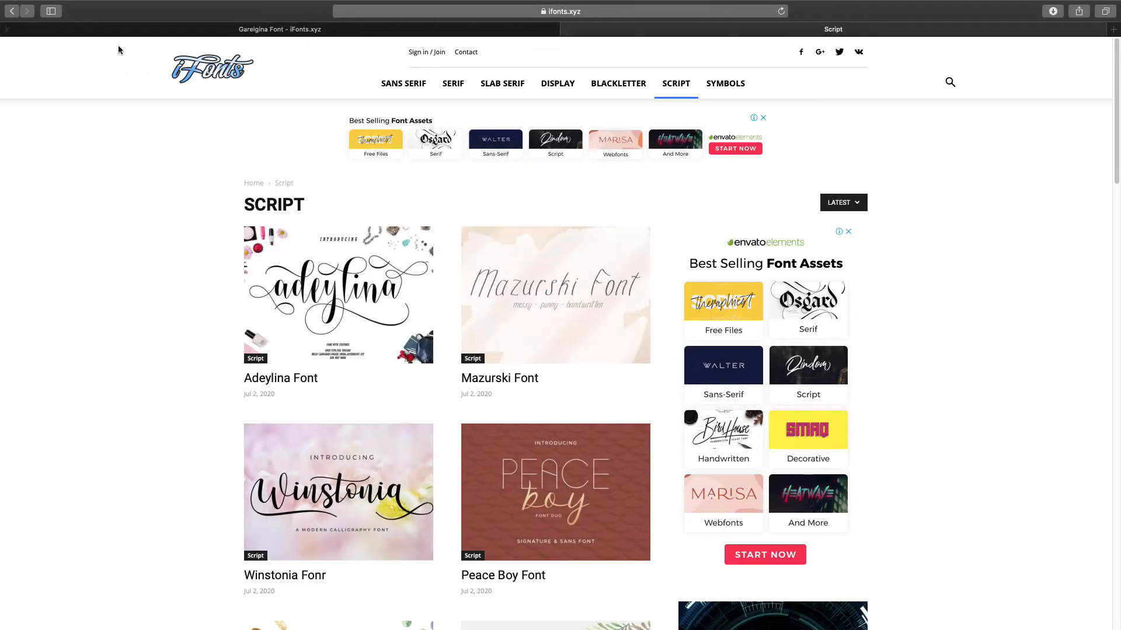
left_click(10, 13)
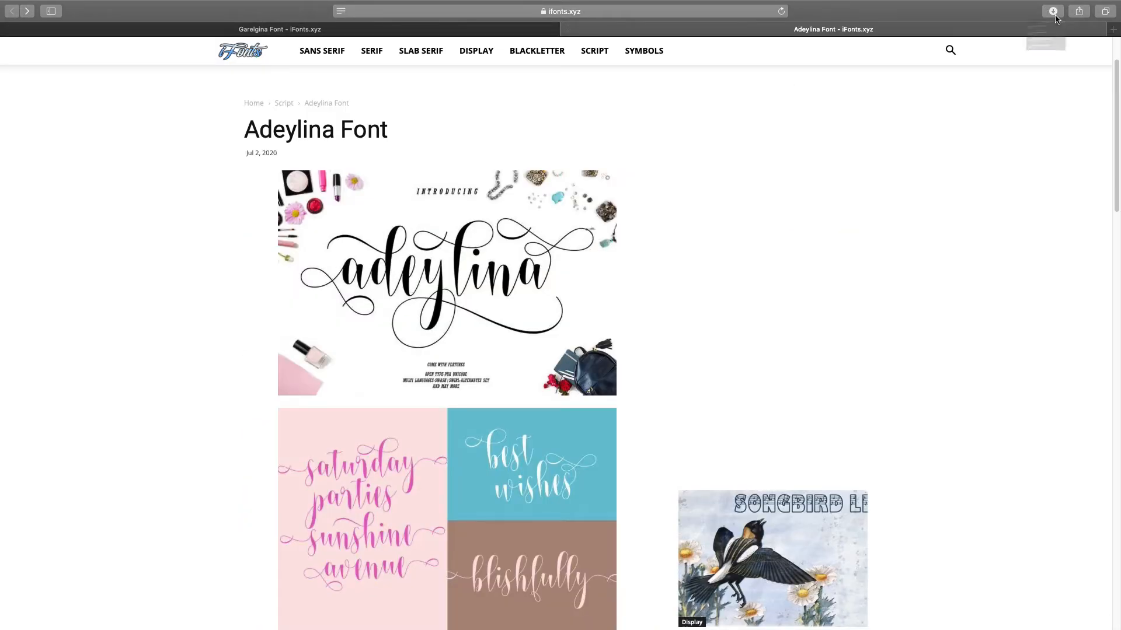
left_click(1052, 11)
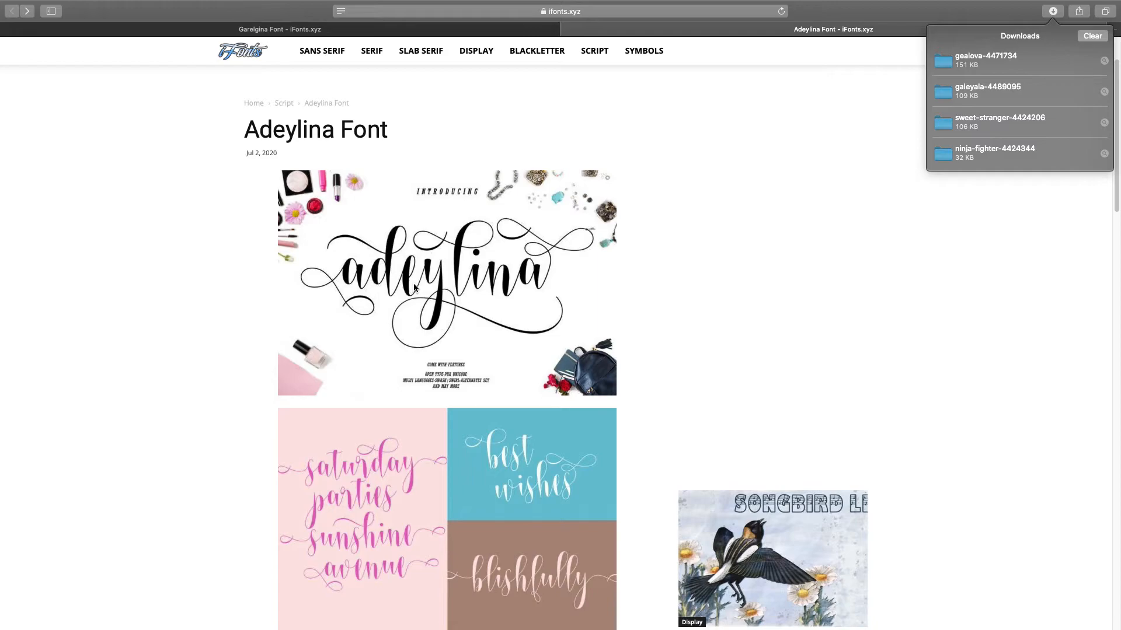
scroll(413, 286, "down", 7)
scroll(413, 287, "up", 6)
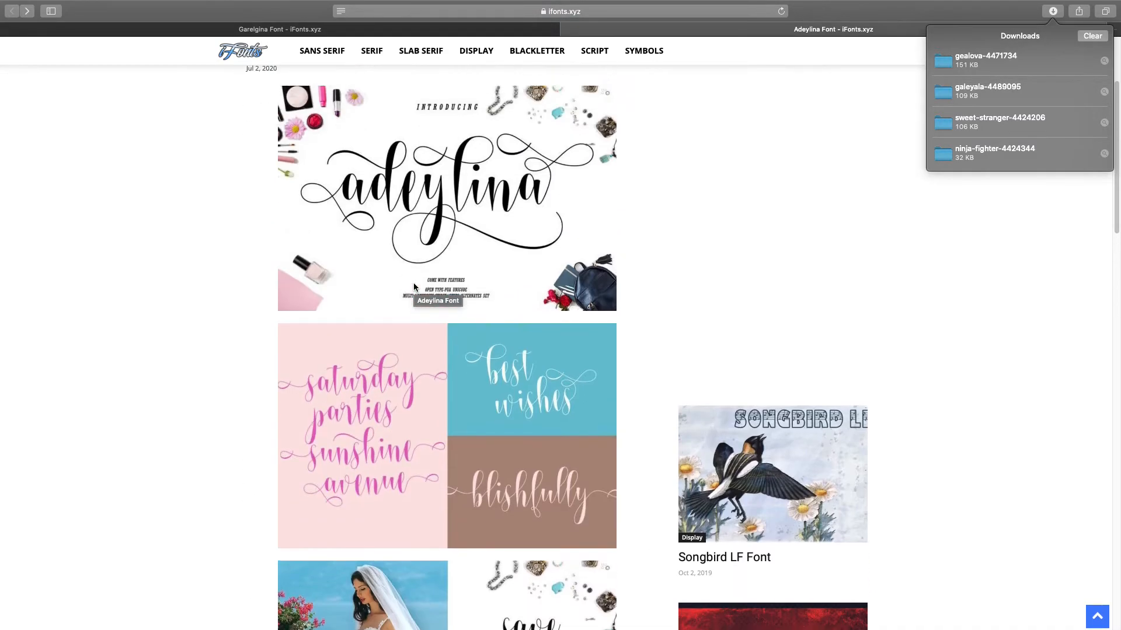
scroll(413, 287, "up", 3)
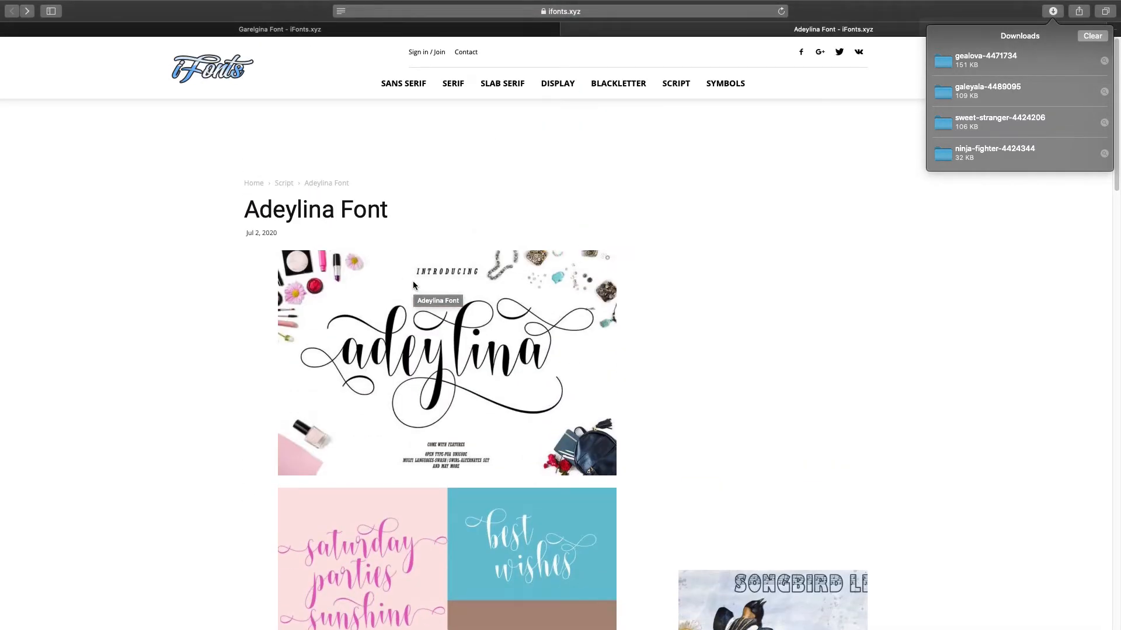
- Install Gealova.otf from the gealova-4471734 download folder and bring Safari back
double_click(985, 56)
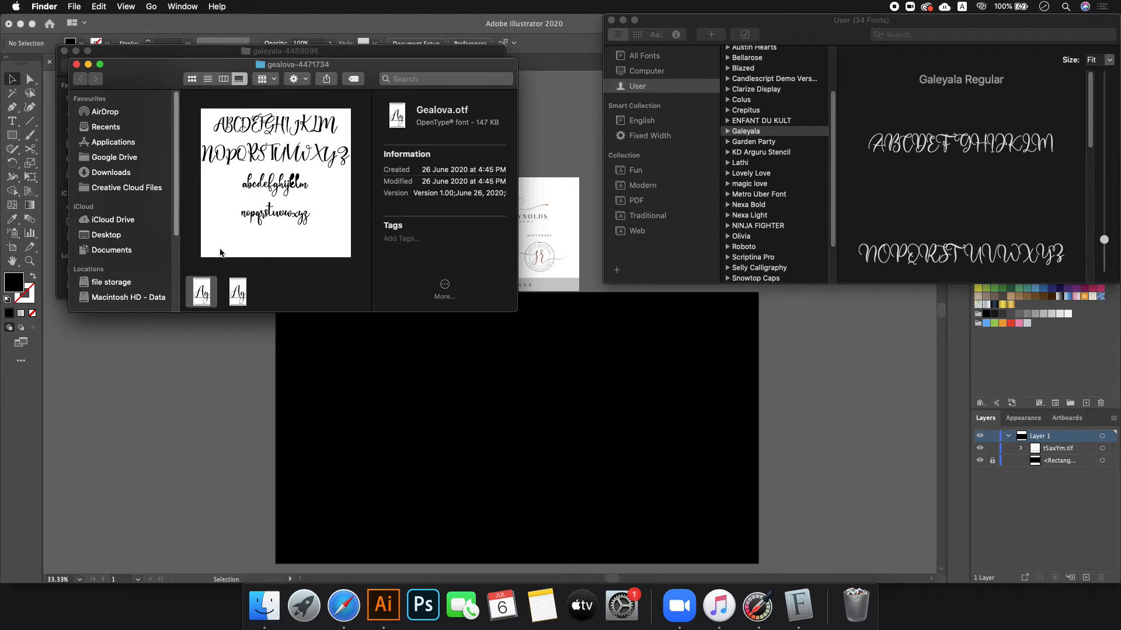
double_click(201, 292)
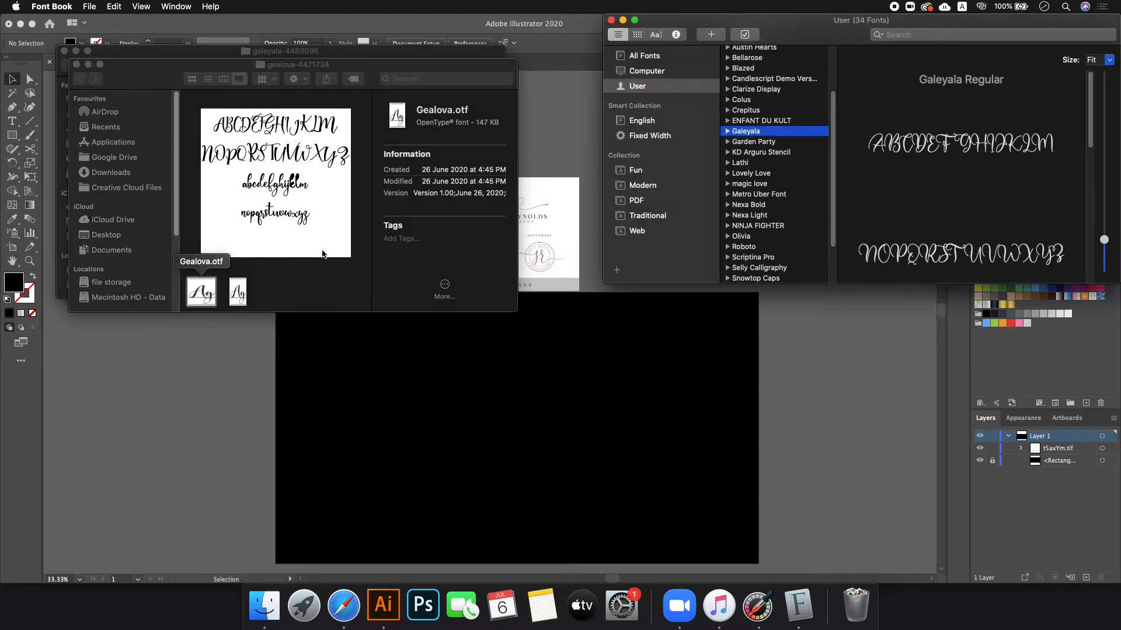
left_click(897, 402)
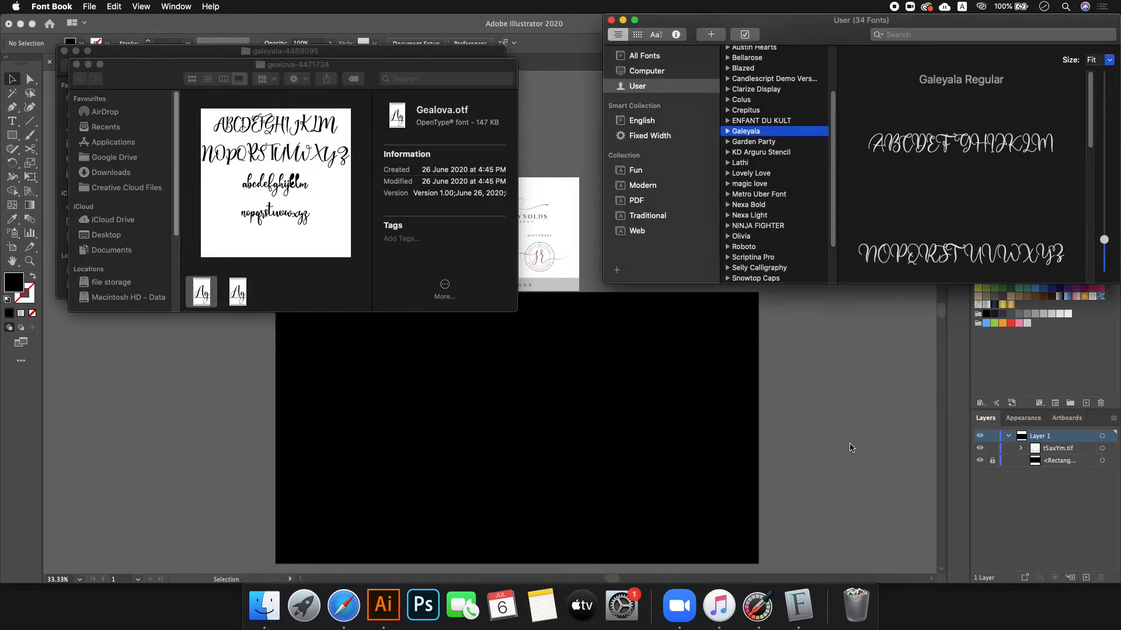
left_click(346, 607)
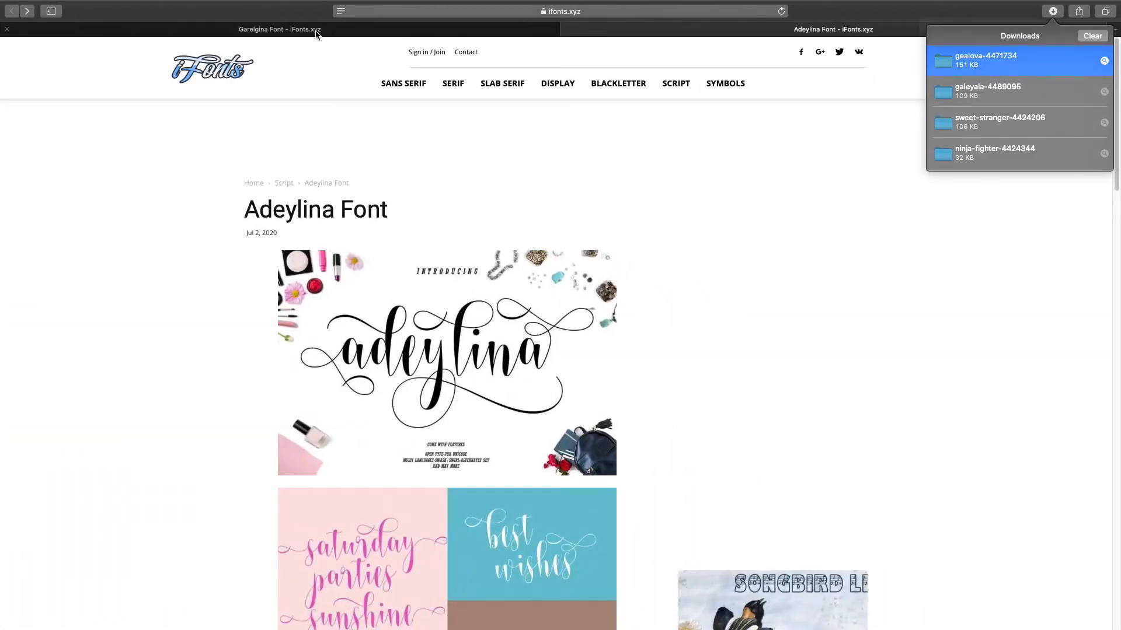
- Look over the Garelgina Font page, then close it
left_click(316, 34)
scroll(347, 329, "down", 5)
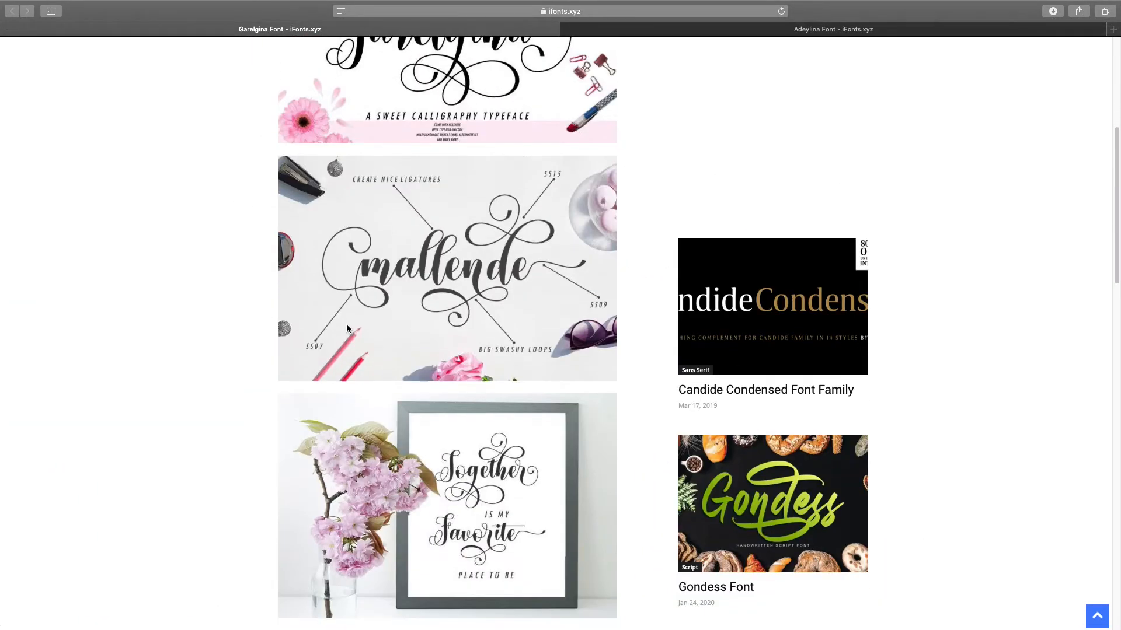
scroll(347, 329, "down", 5)
scroll(346, 329, "up", 10)
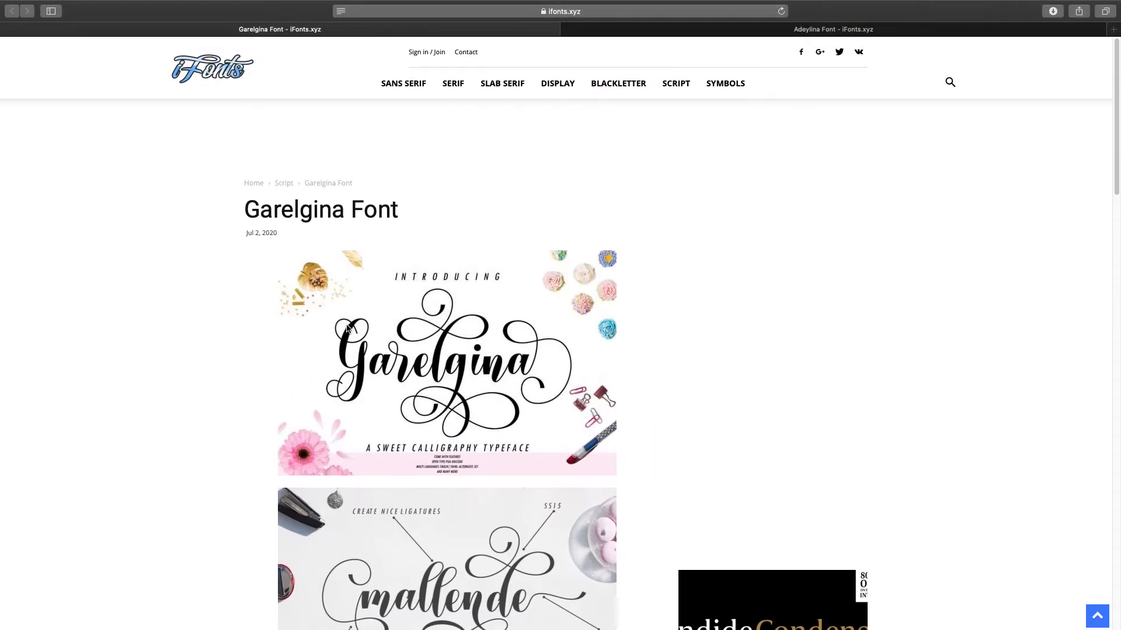
left_click(7, 29)
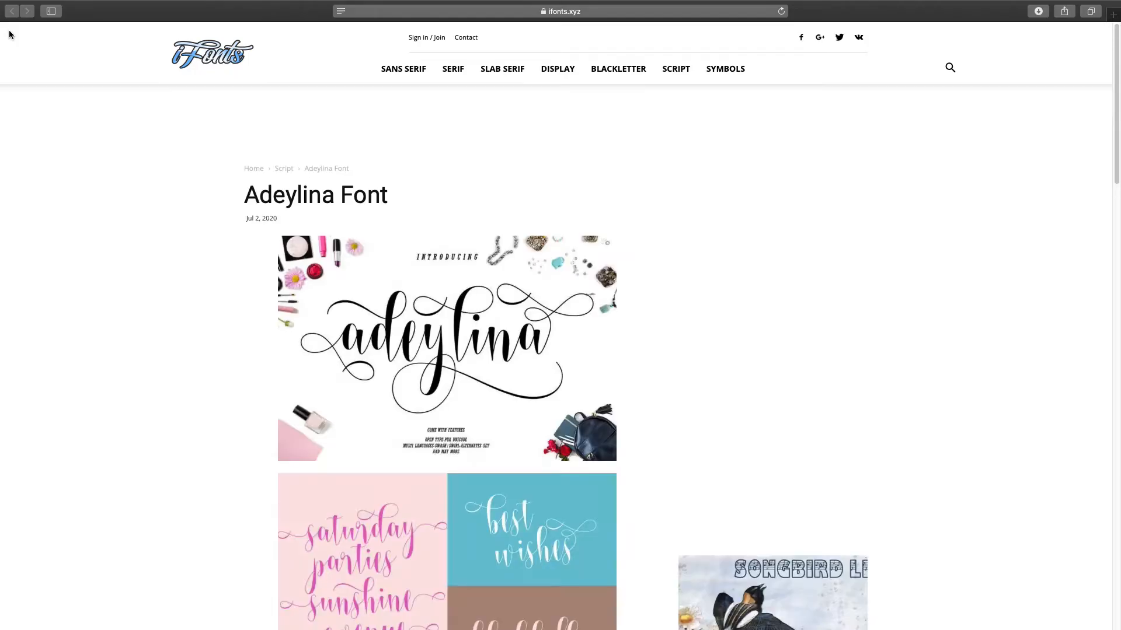
scroll(411, 325, "down", 7)
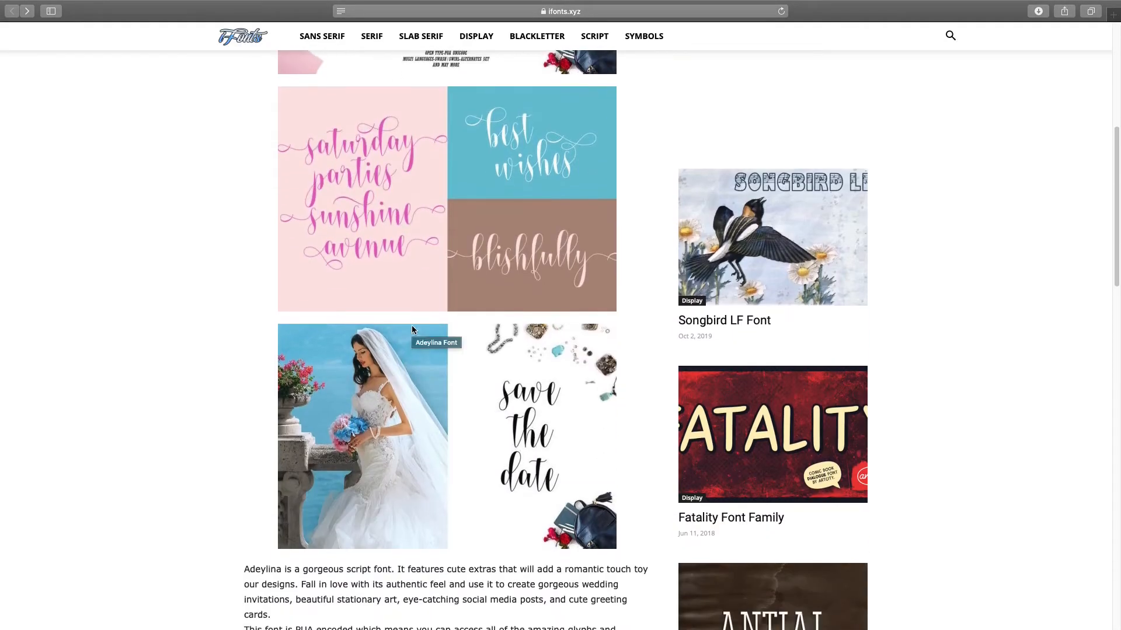
scroll(411, 324, "down", 8)
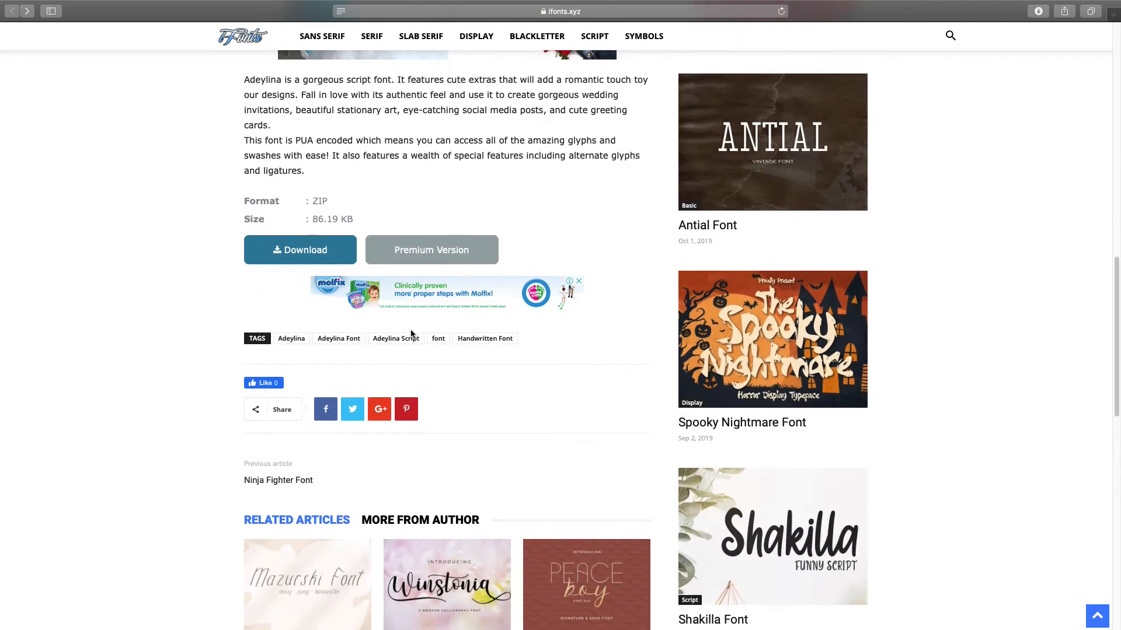
scroll(354, 315, "down", 3)
scroll(354, 315, "up", 3)
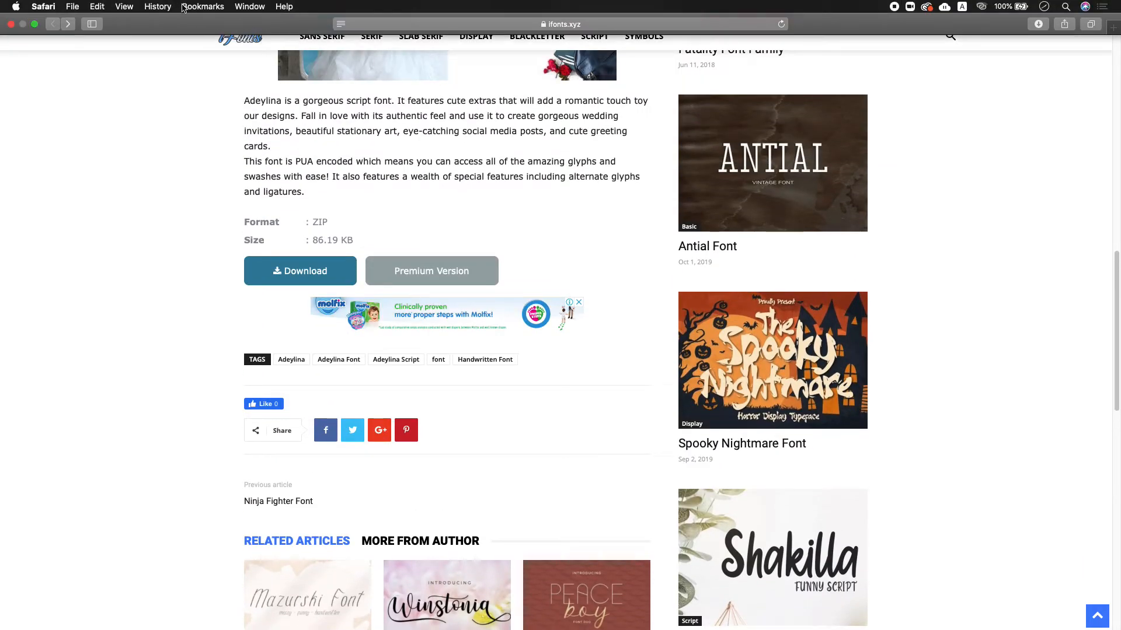
- Revisit the Layla Layli and Shadila font pages from History
left_click(158, 7)
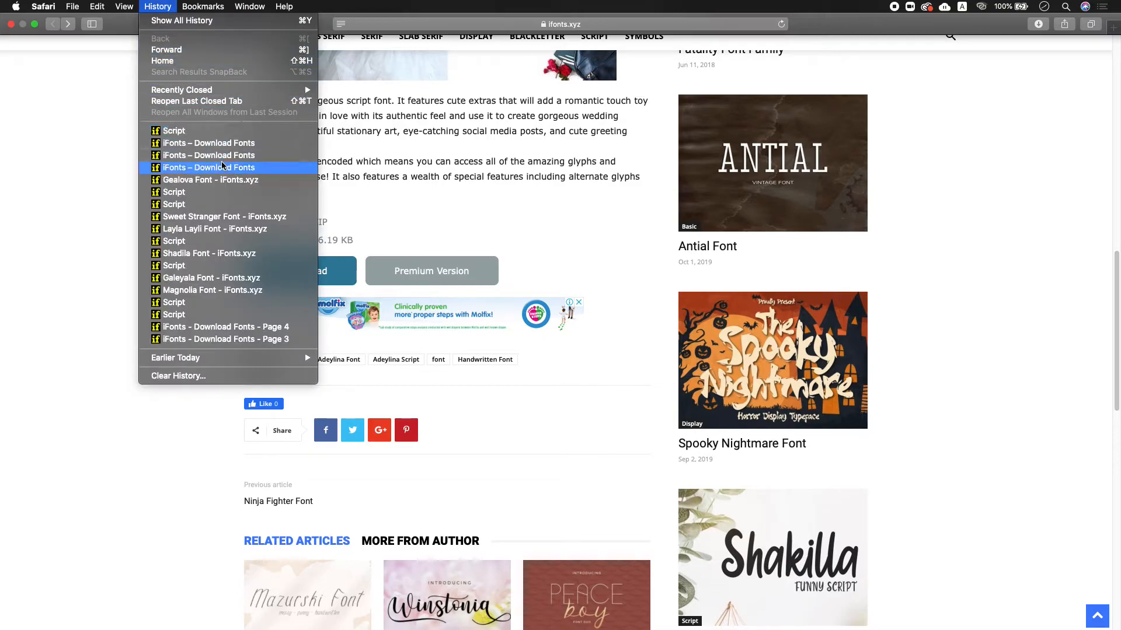
left_click(228, 232)
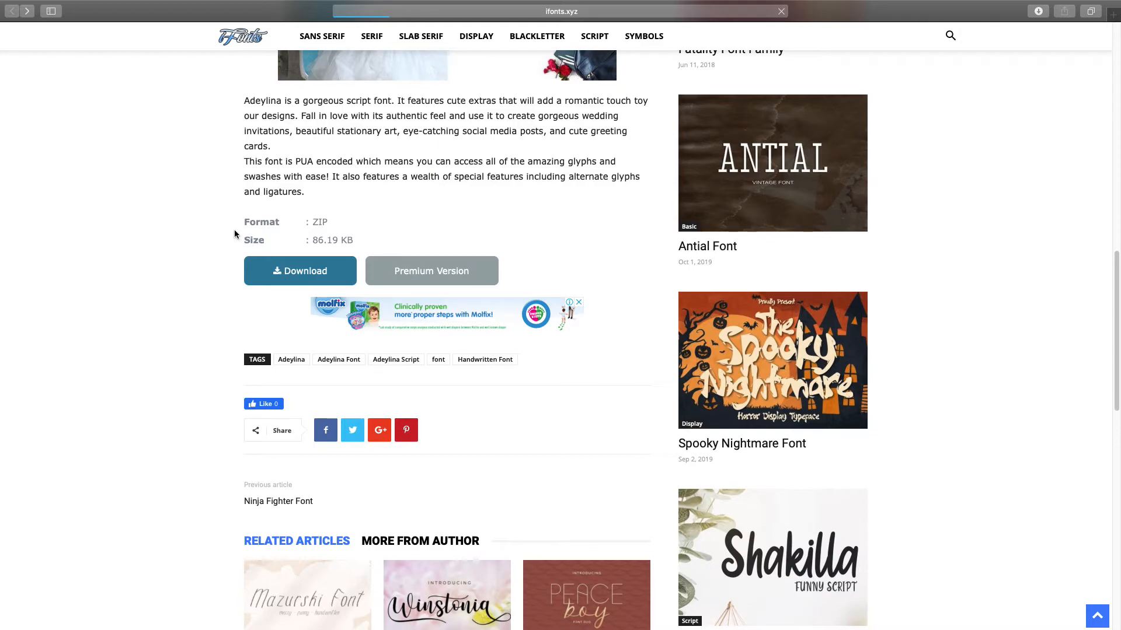
scroll(452, 223, "down", 1)
scroll(452, 224, "down", 5)
left_click(158, 5)
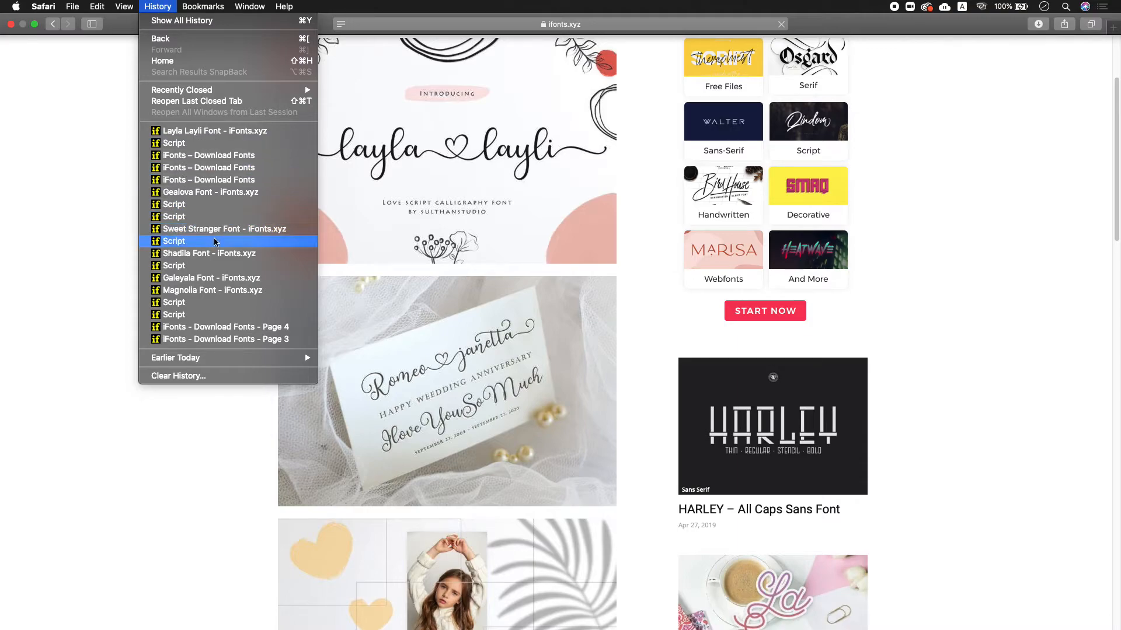
left_click(220, 252)
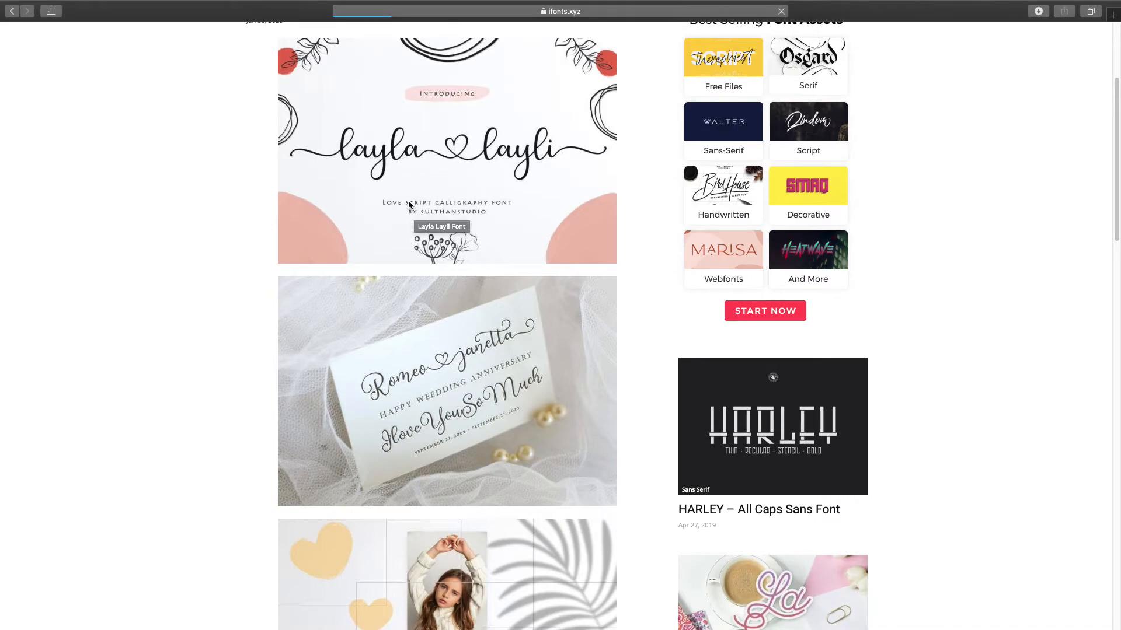
- Return to page 7 of the Script category listing via History
mouse_move(268, 1)
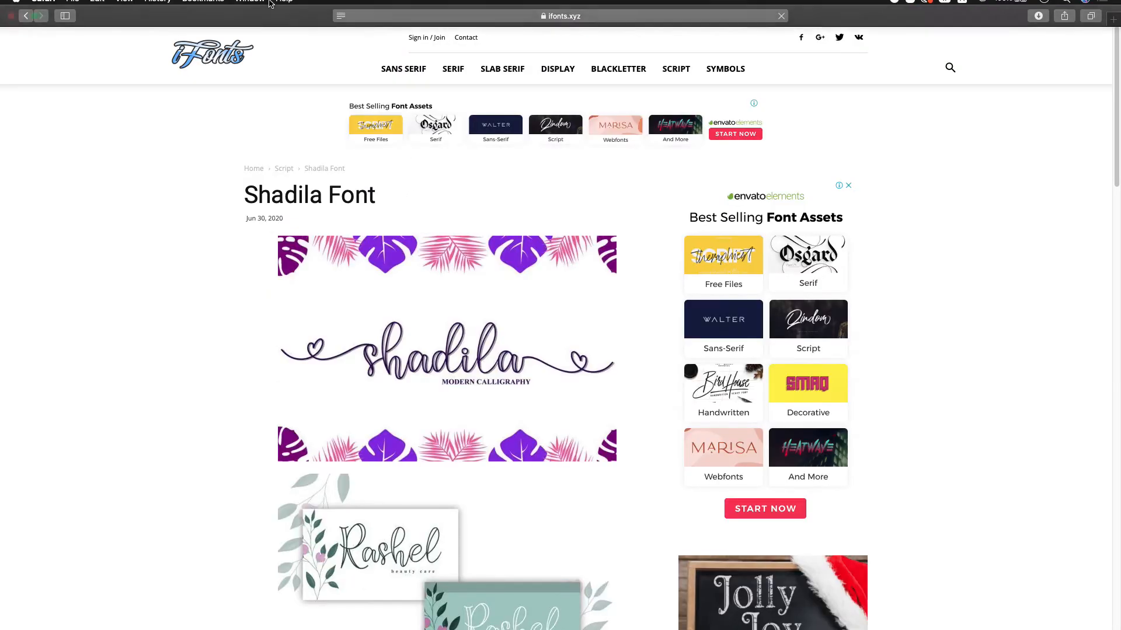
left_click(204, 7)
mouse_move(158, 7)
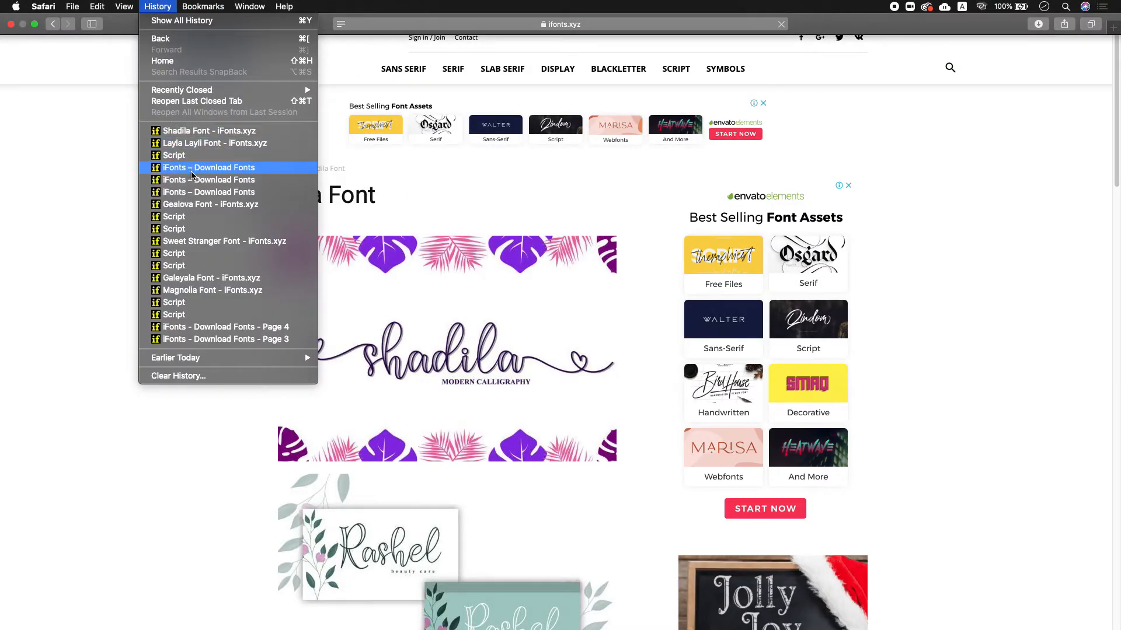
left_click(207, 217)
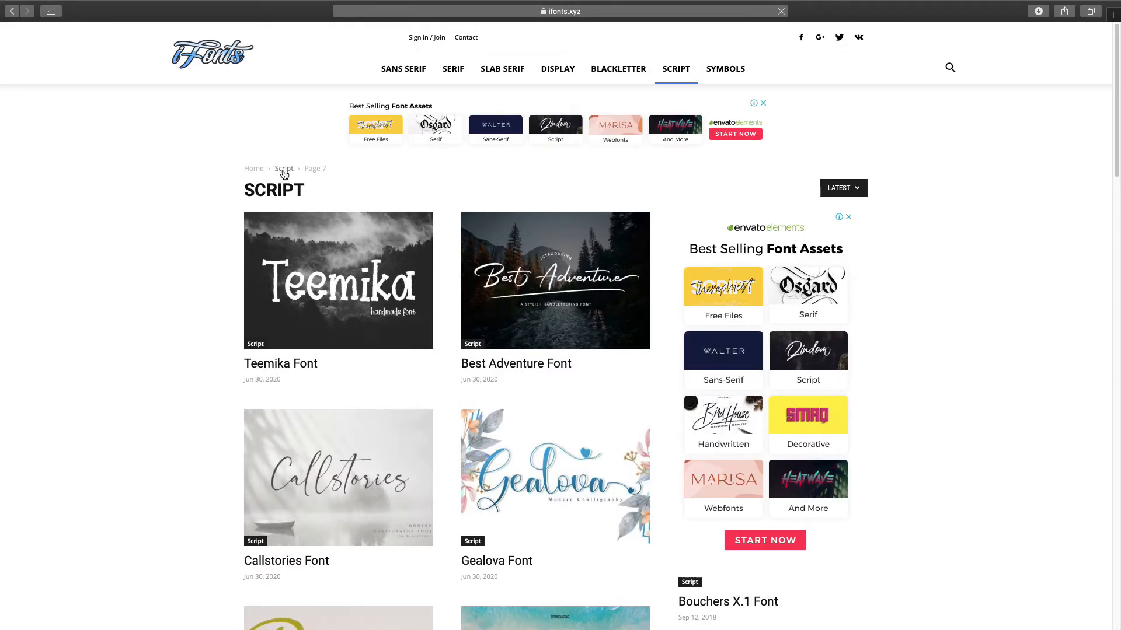
- Page back through the Script font listing to pages 6 and 5
scroll(281, 175, "down", 3)
scroll(285, 174, "down", 5)
scroll(285, 173, "down", 10)
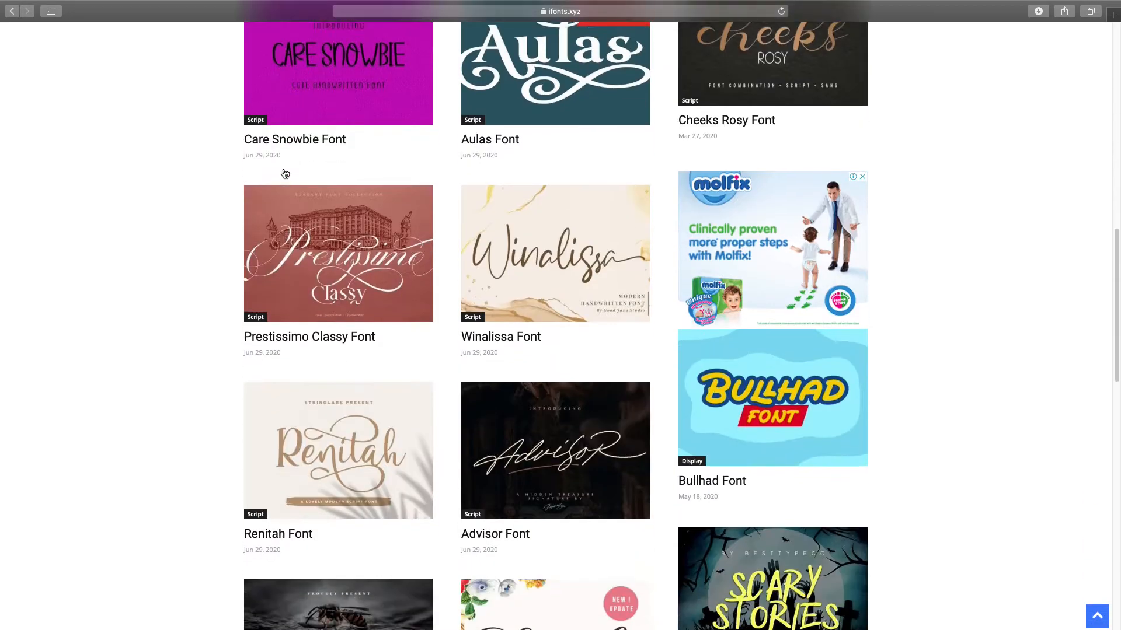
scroll(284, 172, "down", 9)
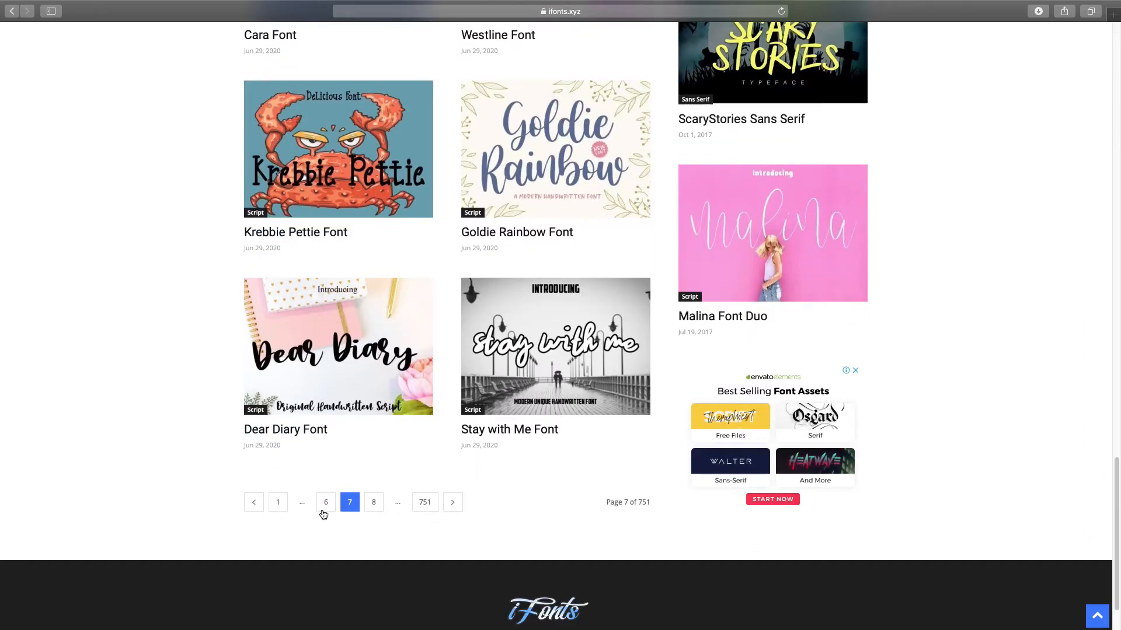
left_click(327, 503)
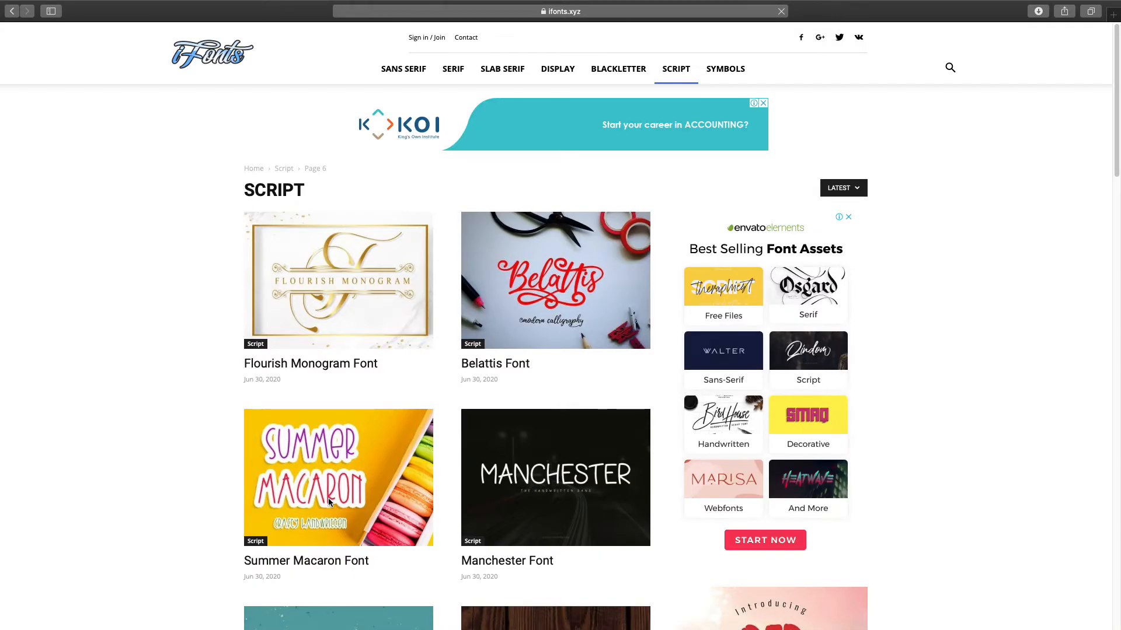
scroll(328, 498, "down", 7)
scroll(328, 503, "down", 10)
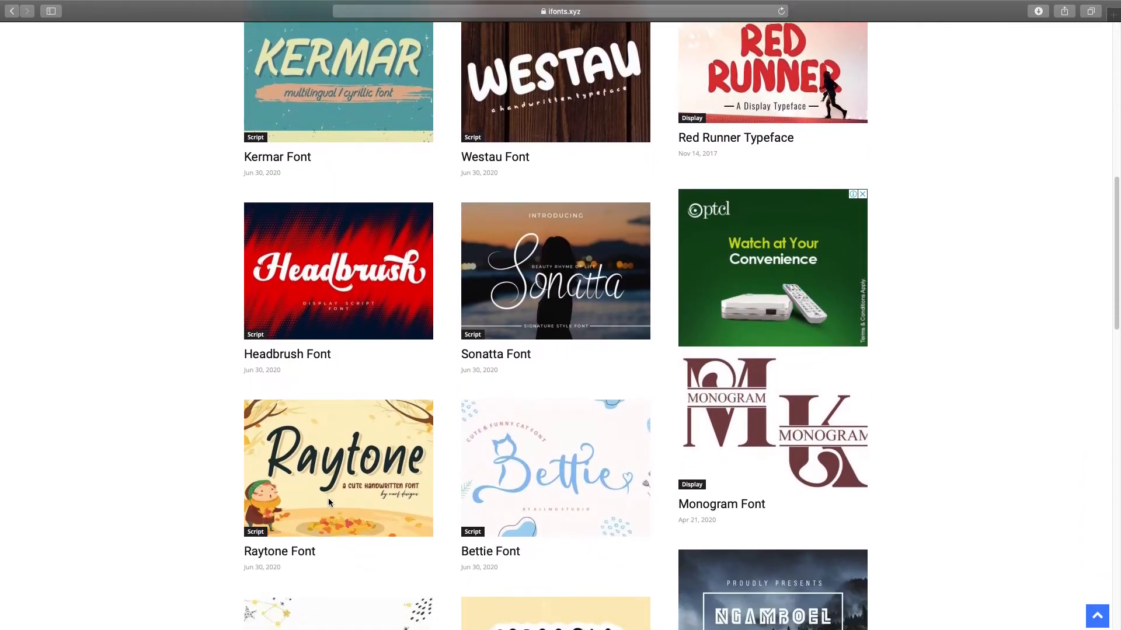
scroll(334, 525, "down", 5)
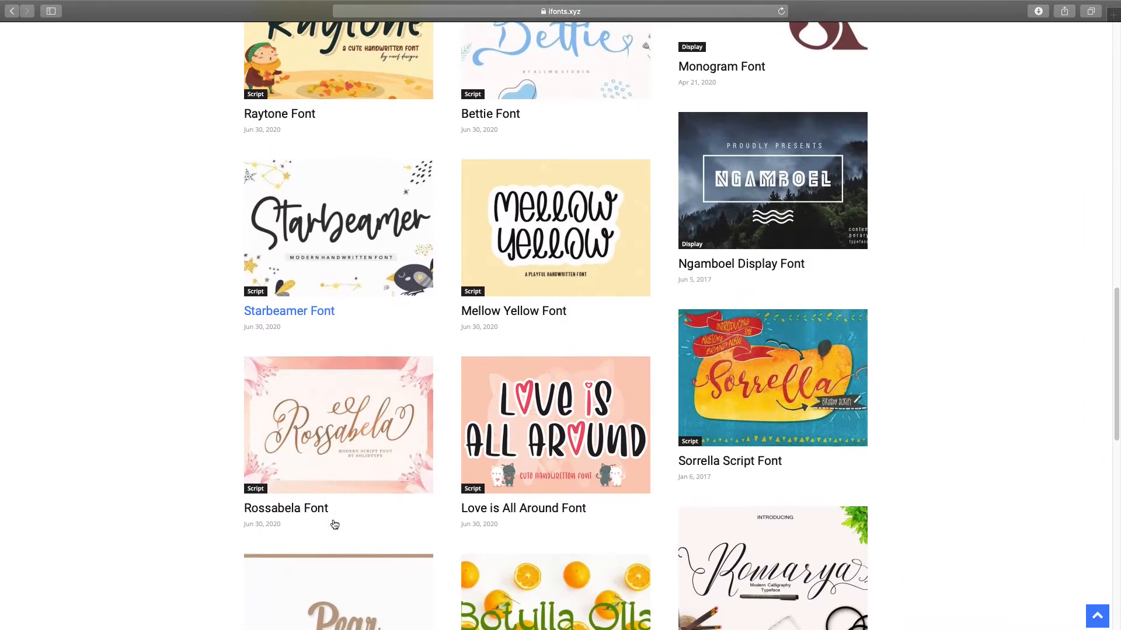
scroll(333, 519, "down", 9)
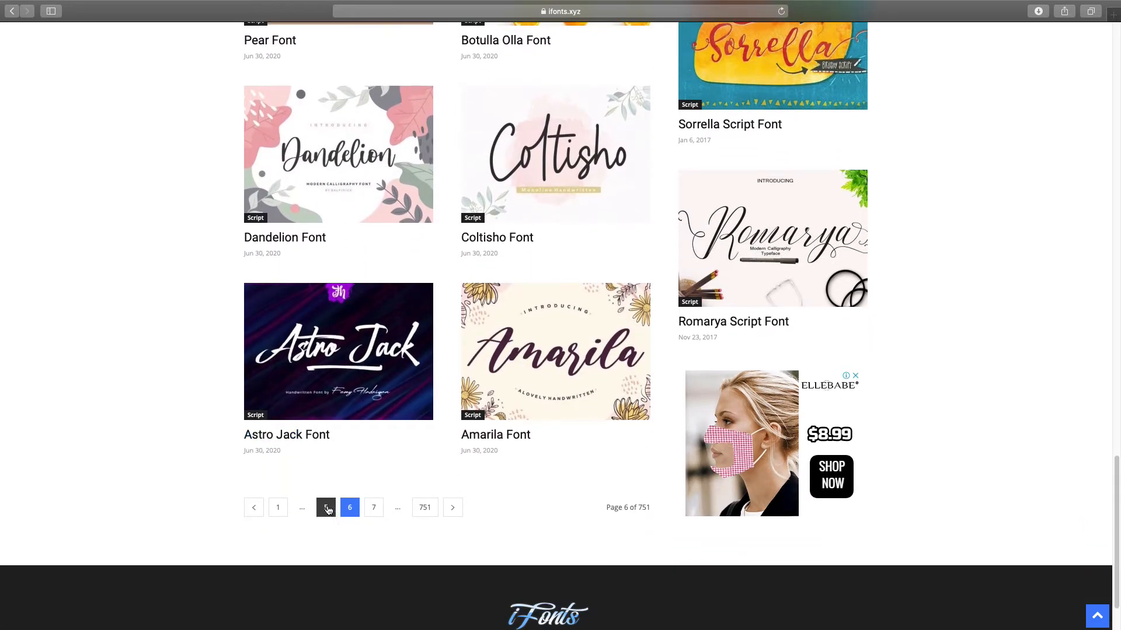
left_click(327, 507)
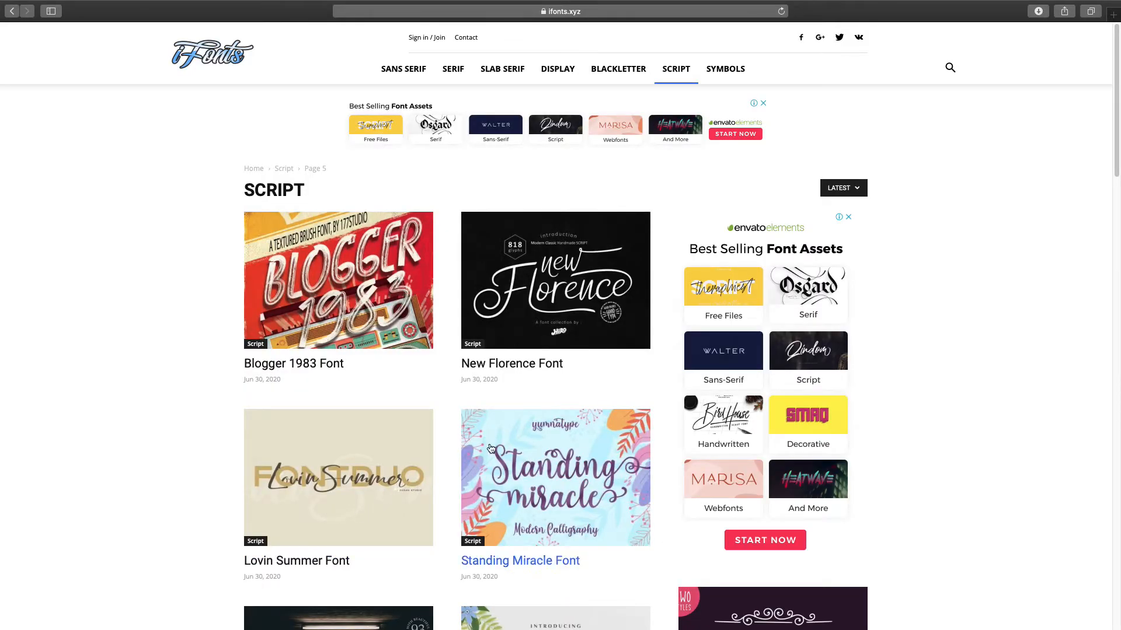
- Continue to Script pages 4 and 3, then check the recent downloads list
scroll(327, 505, "down", 9)
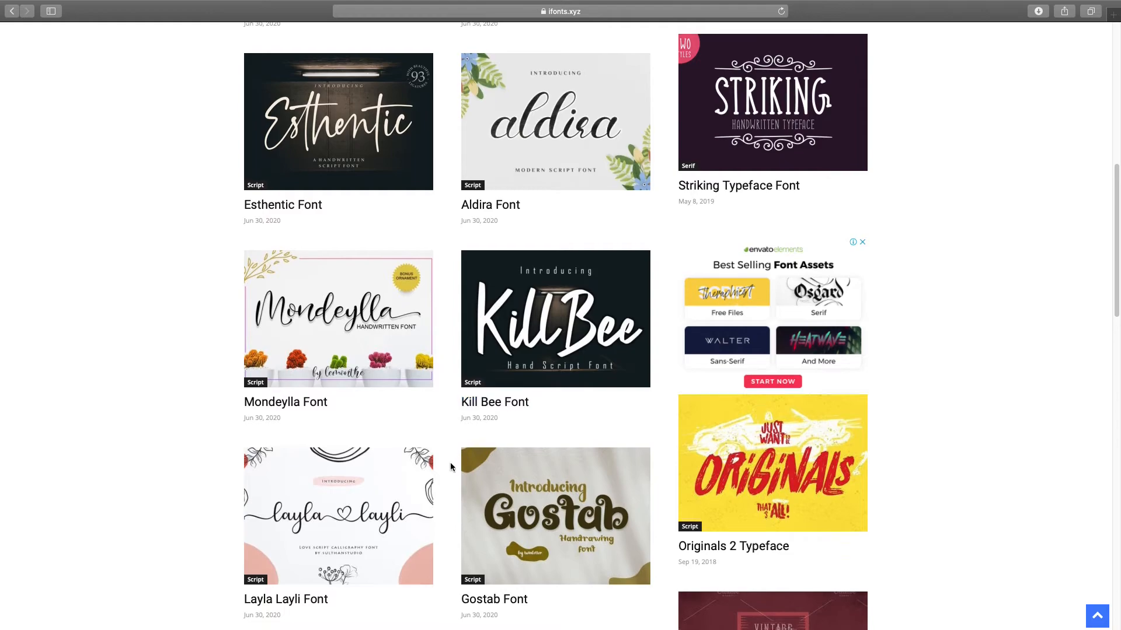
scroll(450, 462, "down", 5)
scroll(446, 459, "down", 10)
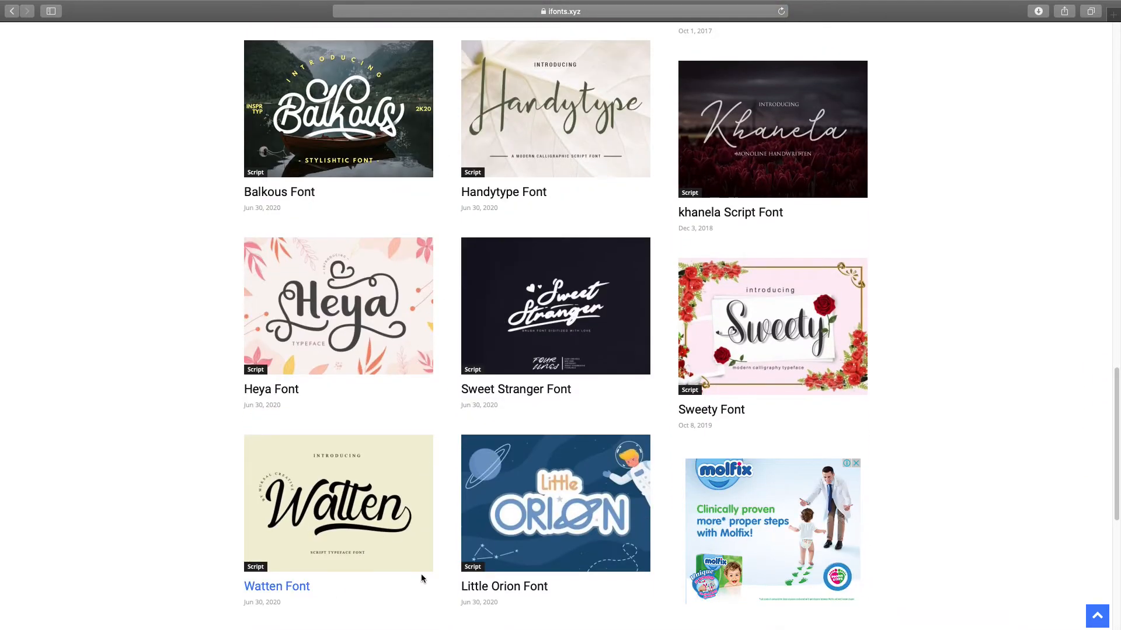
scroll(394, 588, "down", 6)
left_click(326, 541)
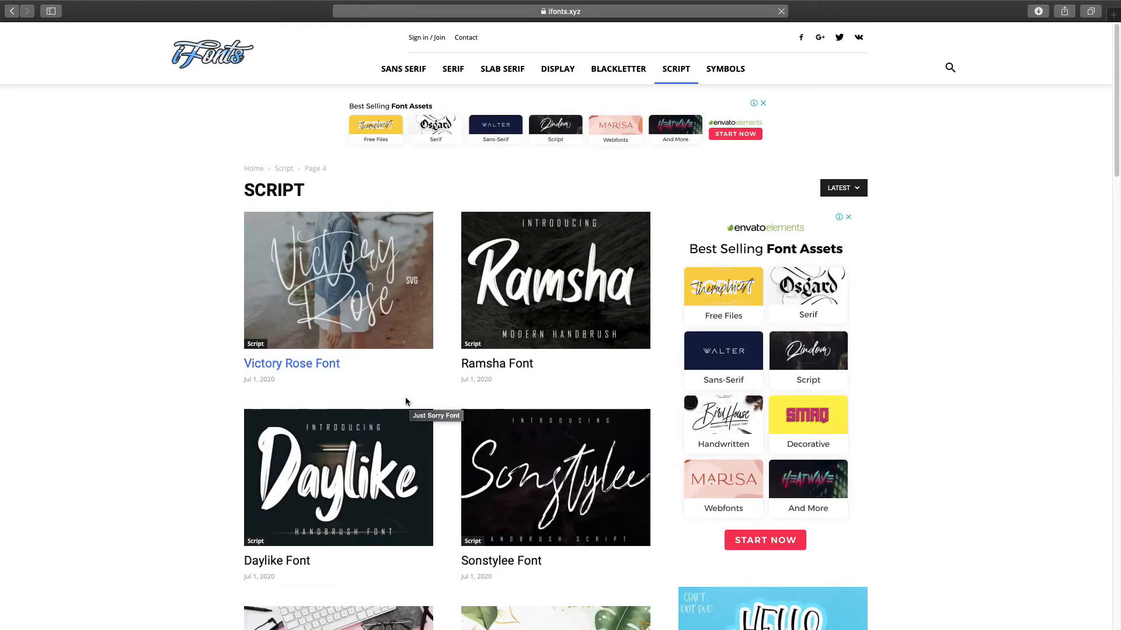
scroll(406, 397, "down", 7)
scroll(219, 389, "down", 7)
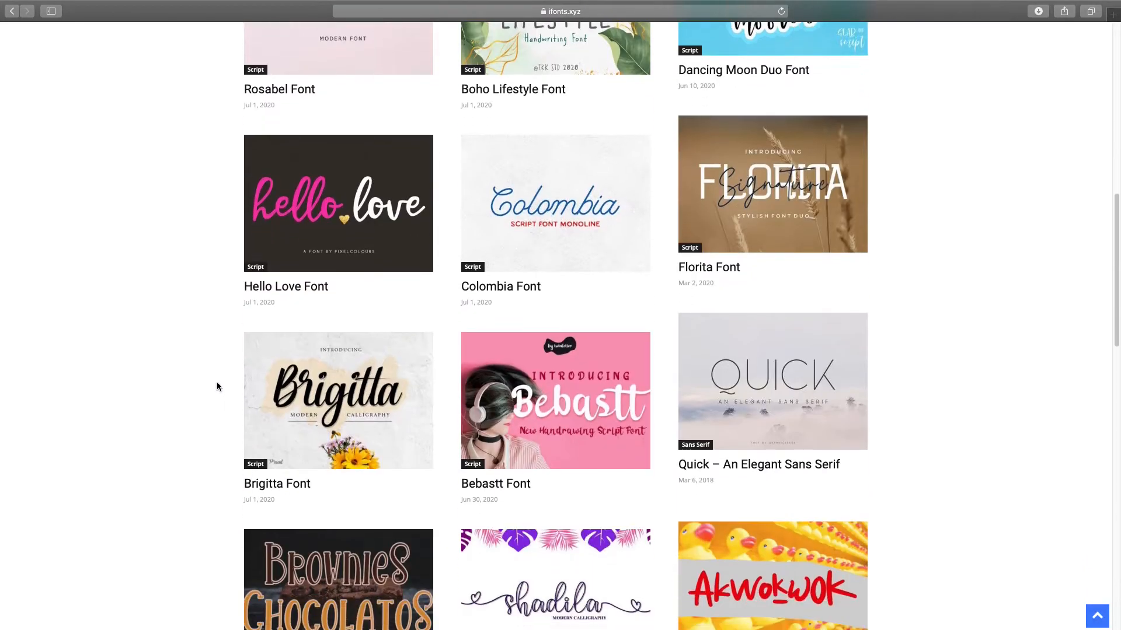
scroll(217, 386, "down", 10)
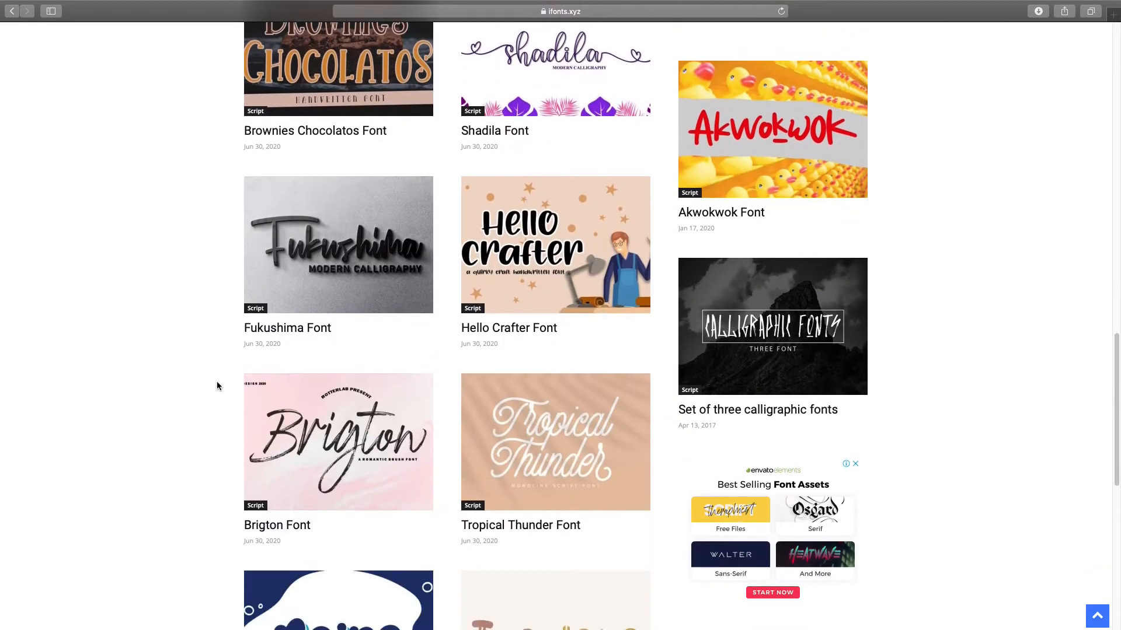
scroll(187, 427, "down", 3)
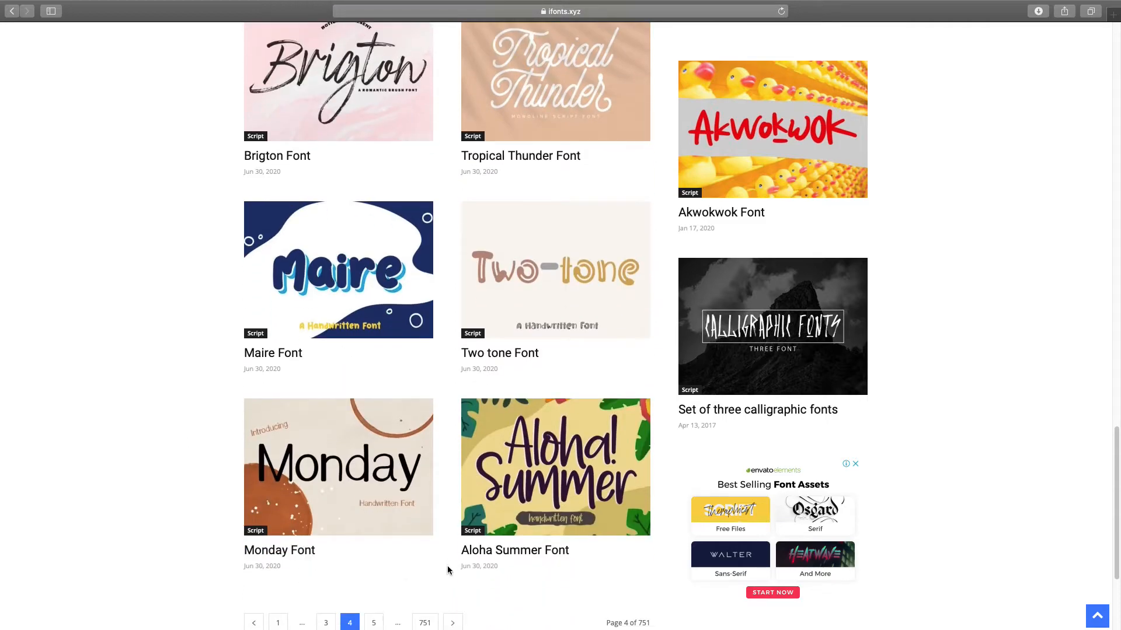
left_click(327, 622)
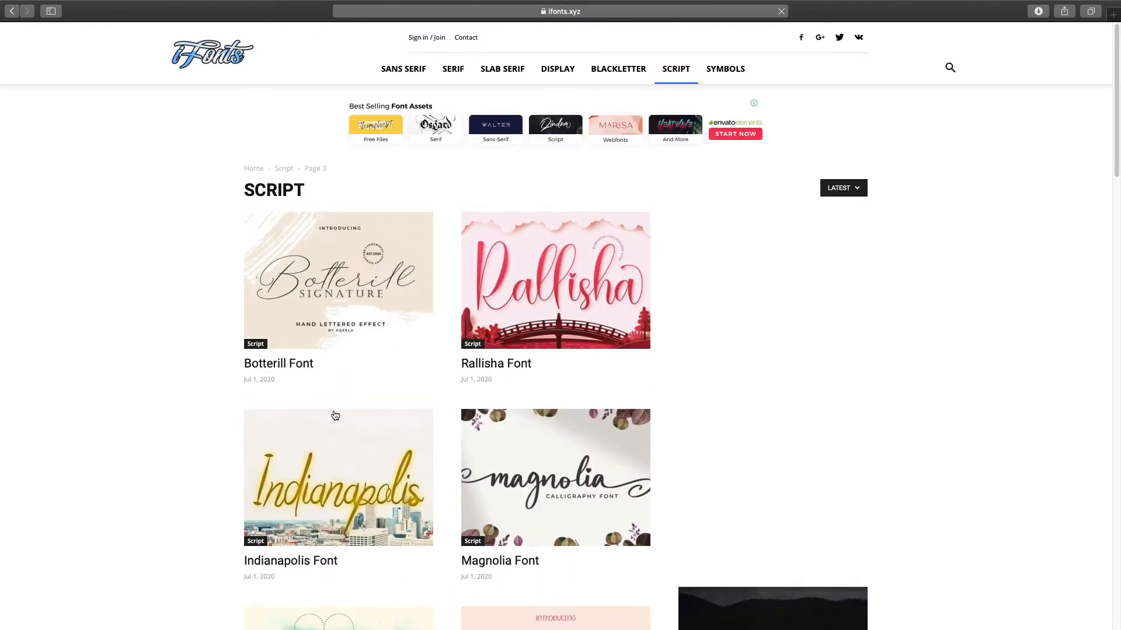
scroll(286, 368, "down", 5)
scroll(286, 367, "down", 8)
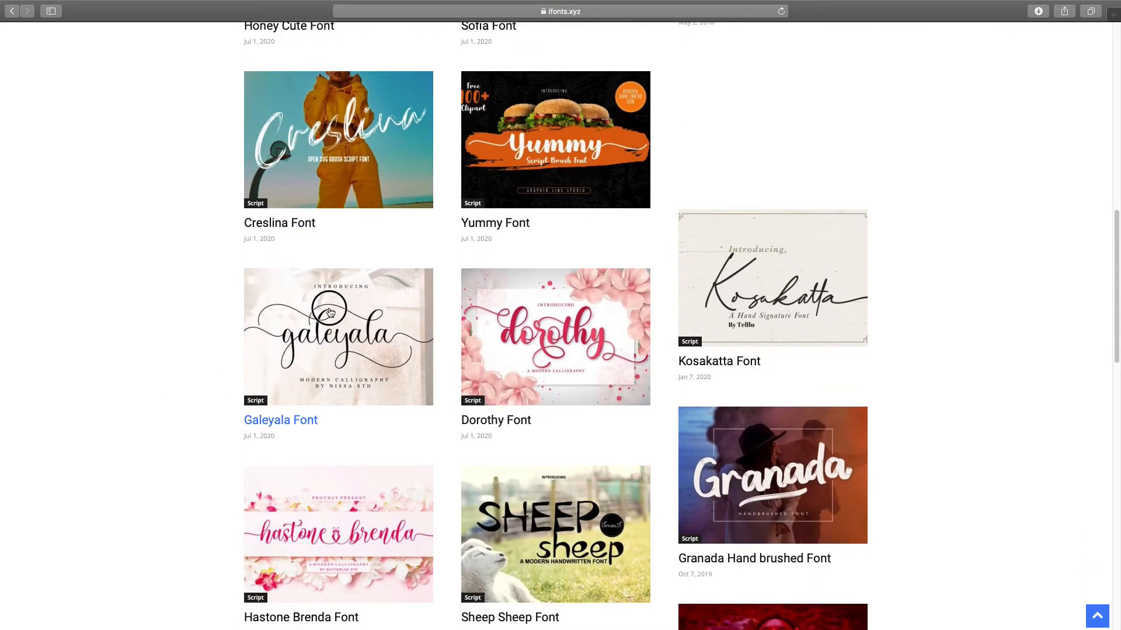
left_click(1039, 12)
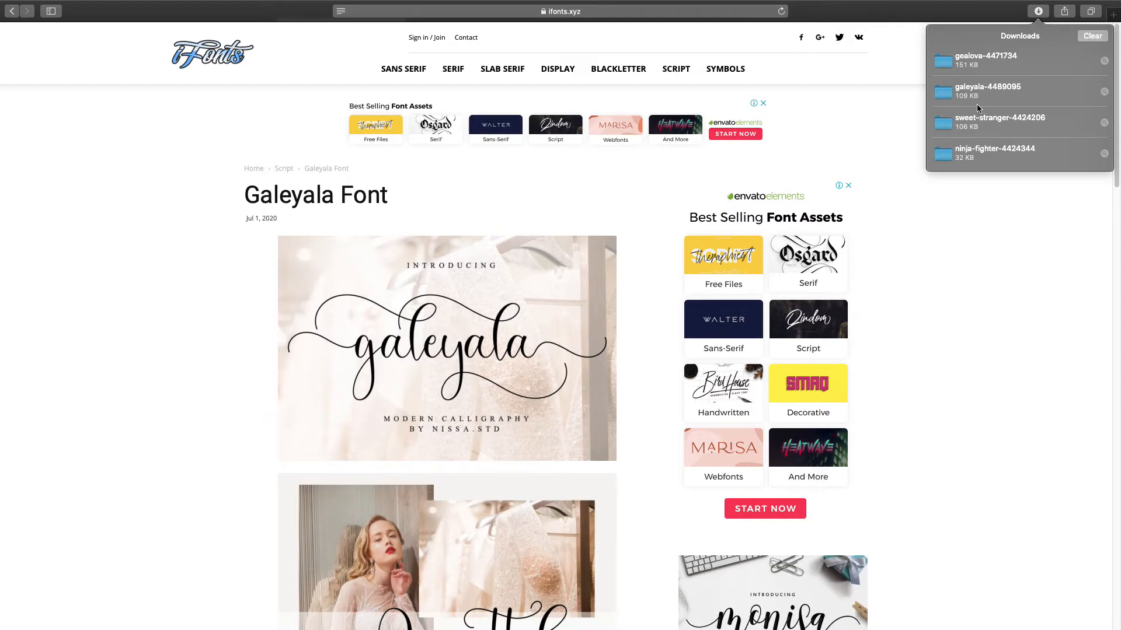
- Install Galeyala.otf from the galeyala download folder in Font Book
double_click(978, 95)
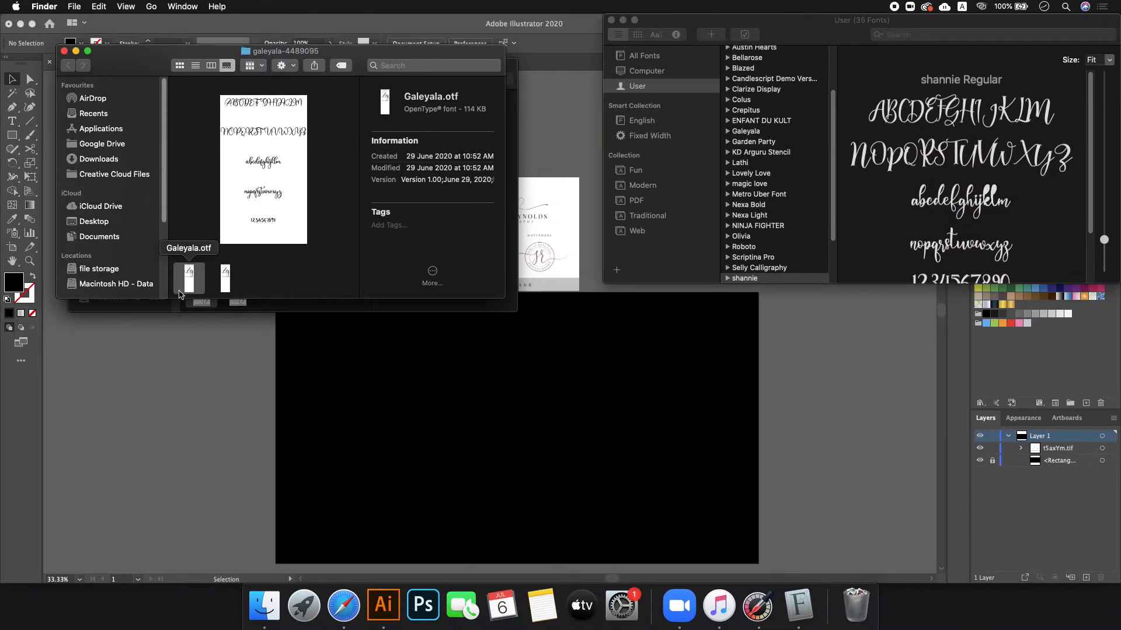
double_click(192, 283)
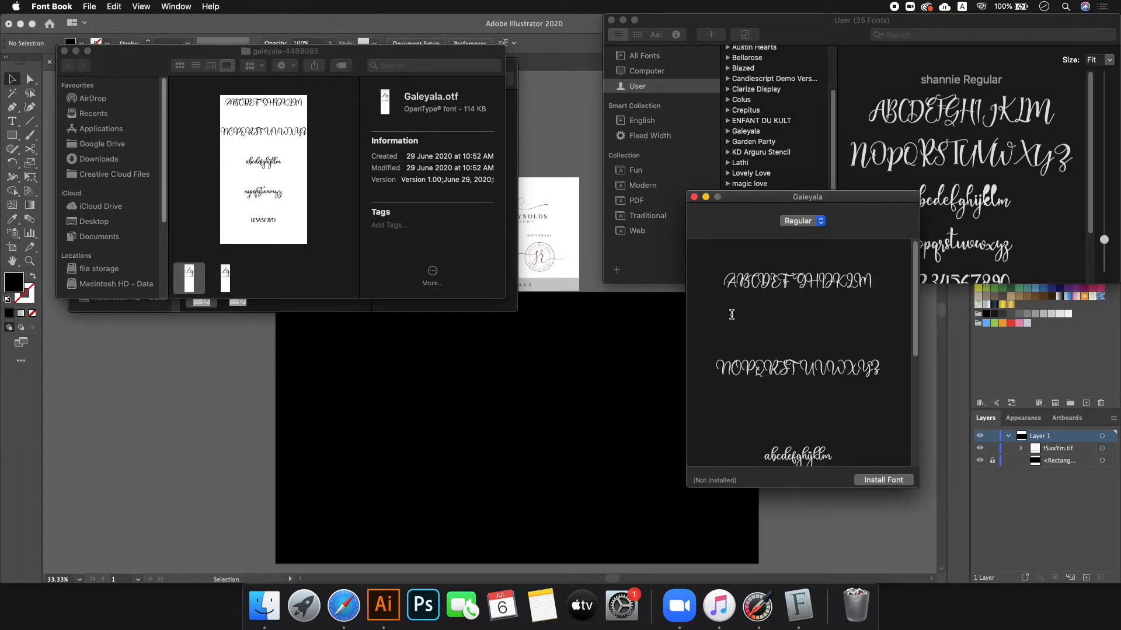
left_click(884, 480)
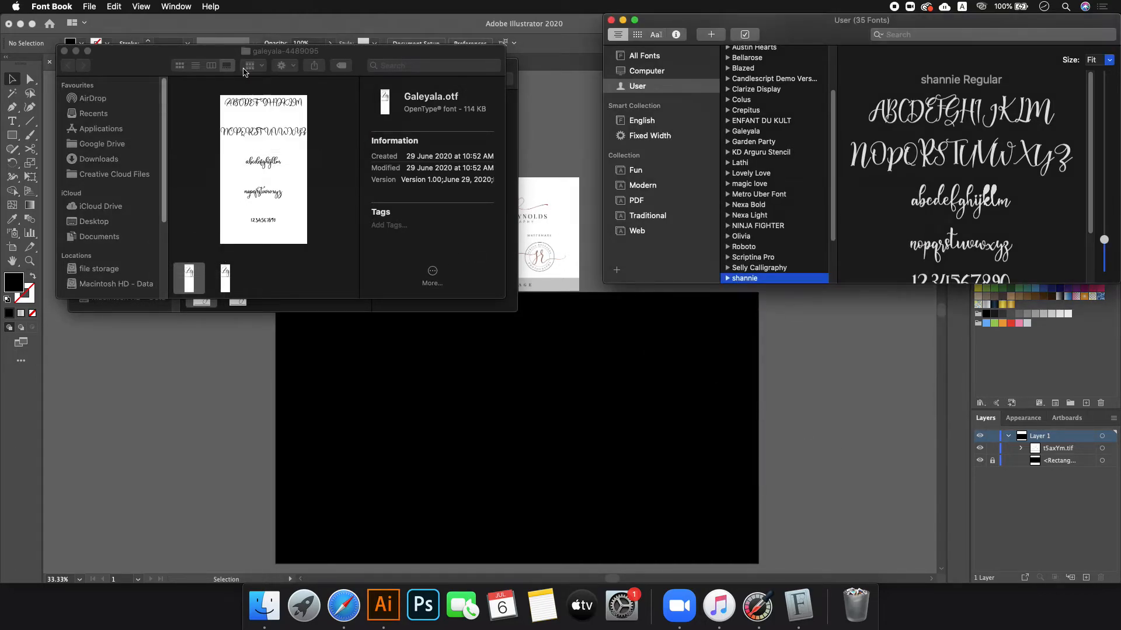
- Close the galeyala and gealova folder windows and Font Book
left_click(65, 51)
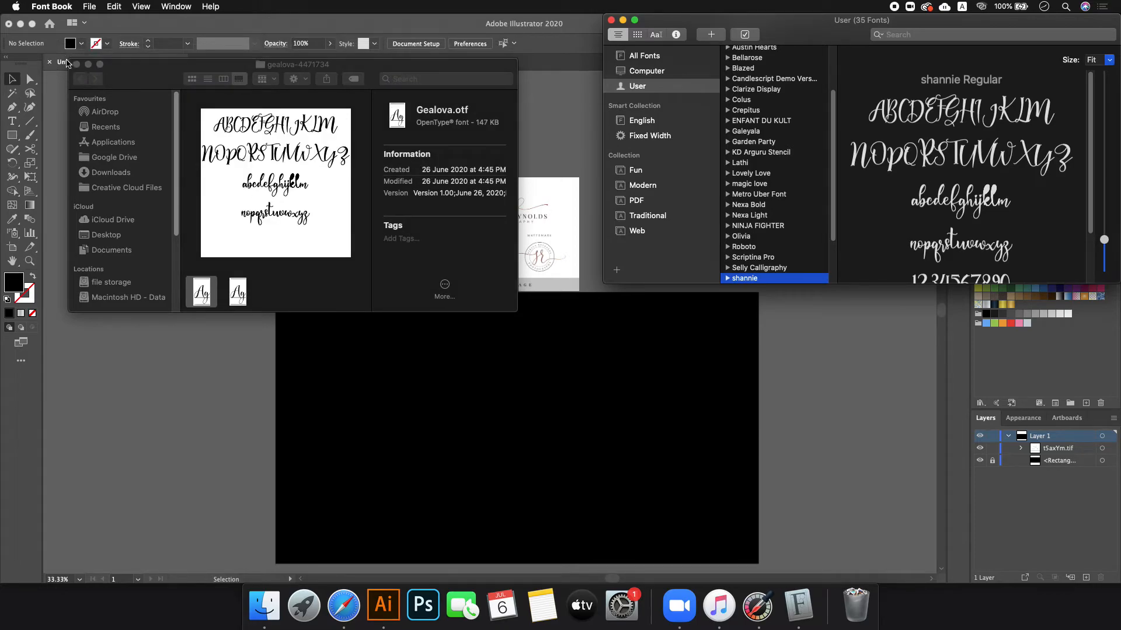
left_click(77, 64)
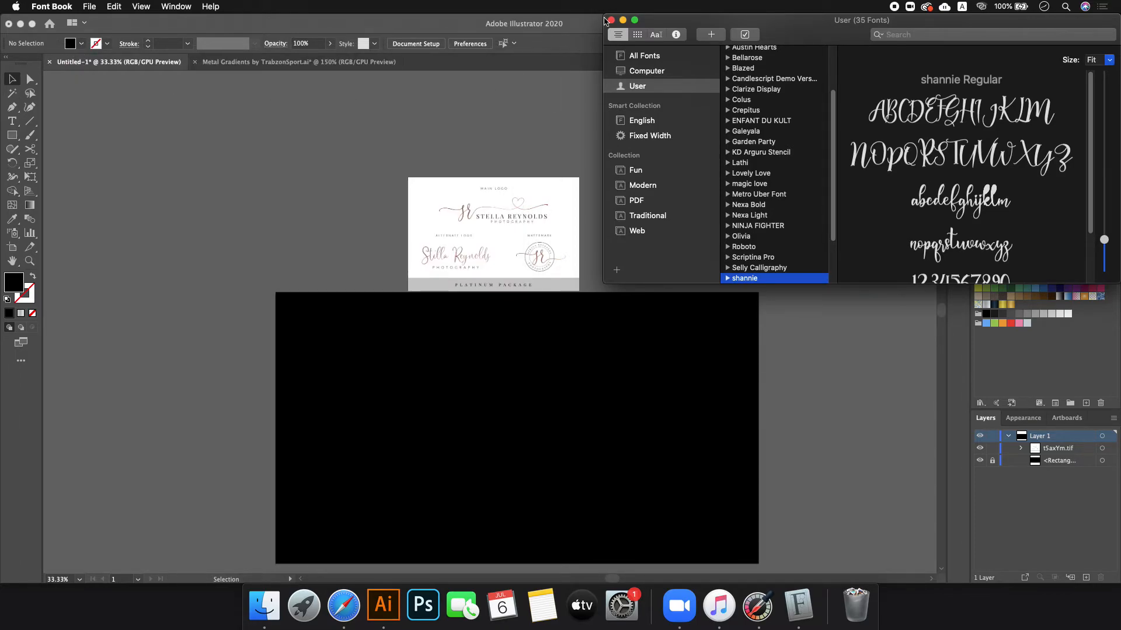
left_click(611, 20)
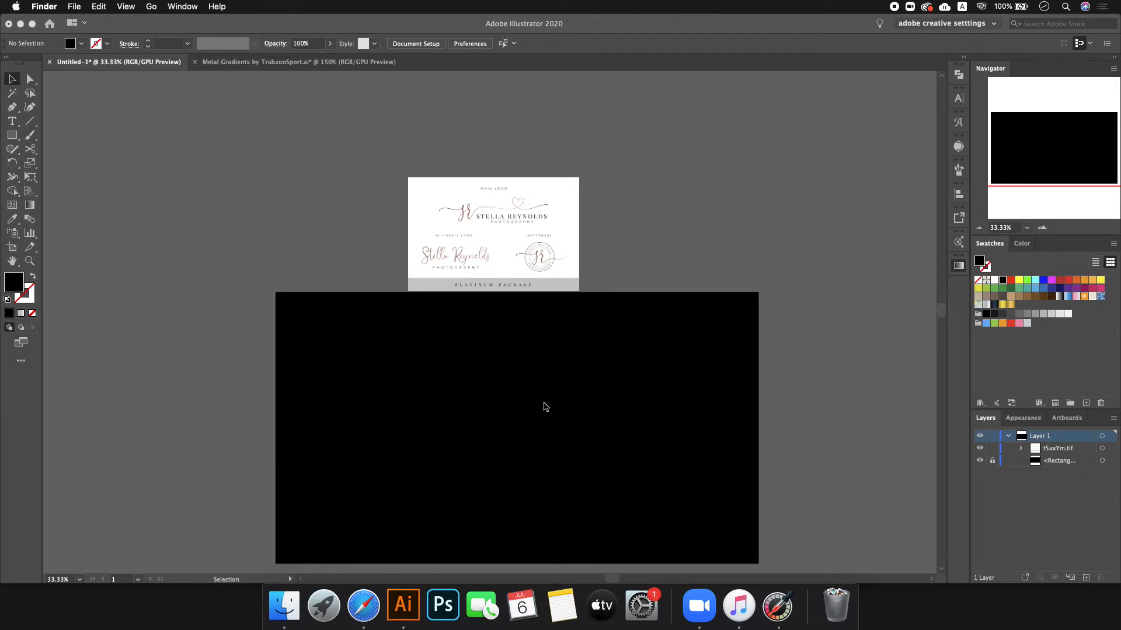
scroll(543, 404, "up", 1)
- Type 'sr' on the black artboard and drag it larger
left_click(12, 121)
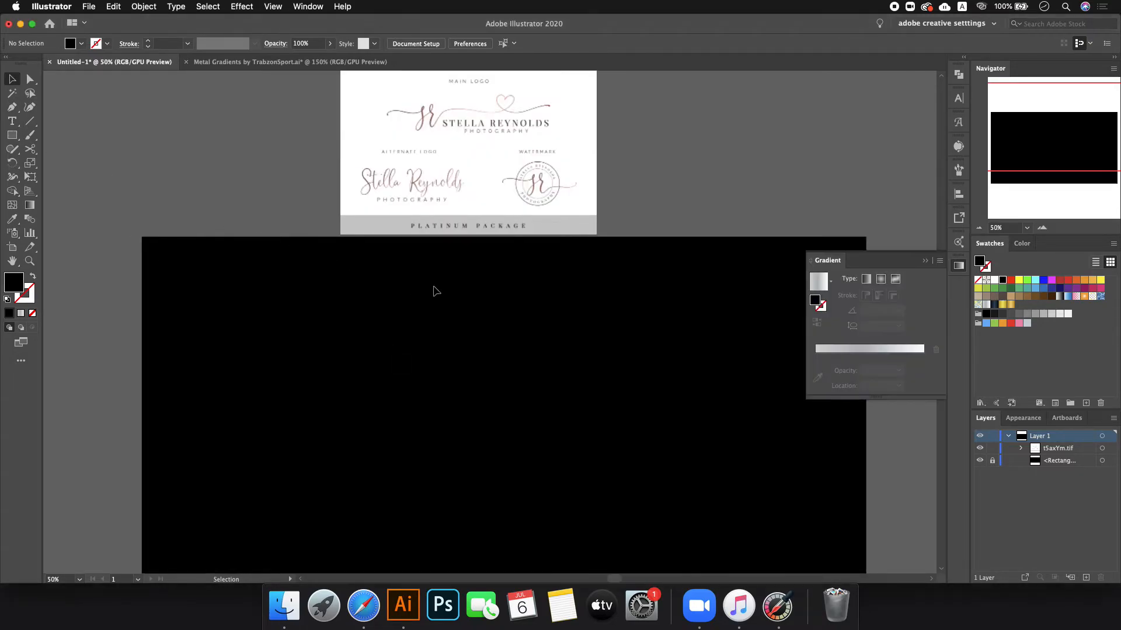
left_click(12, 122)
left_click(302, 355)
type("sr")
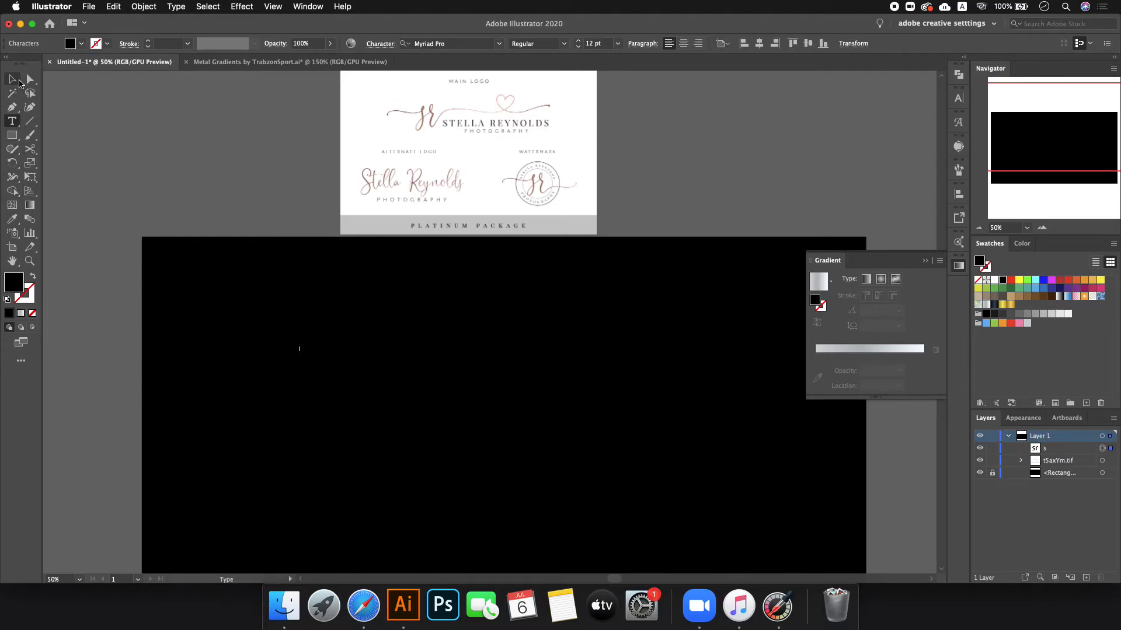
key("Escape")
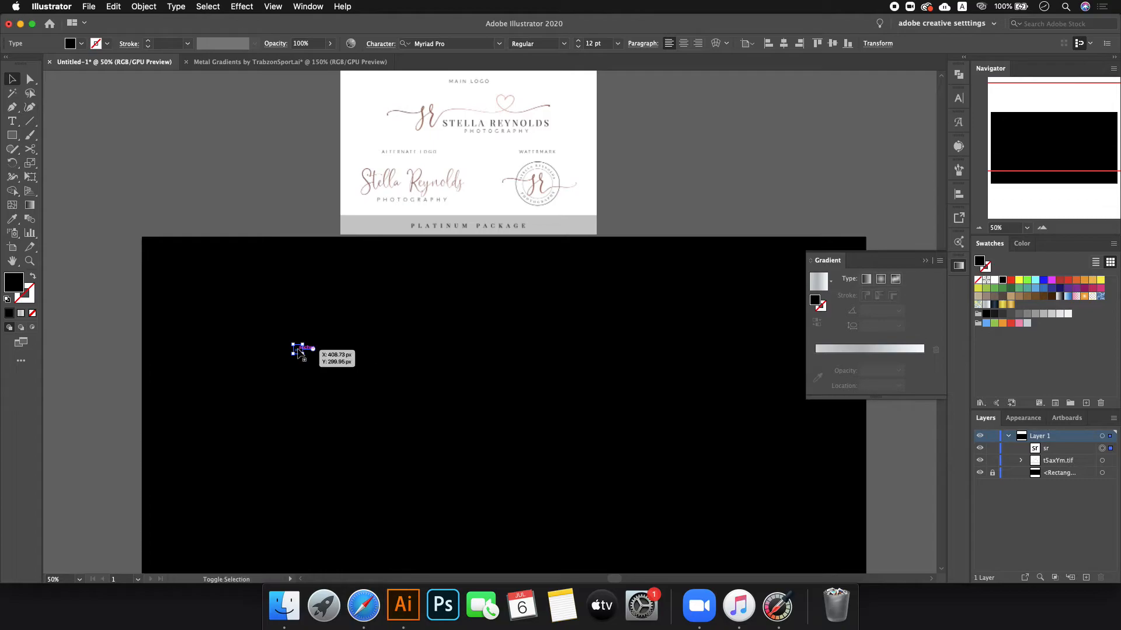
left_click_drag(303, 353, 516, 483)
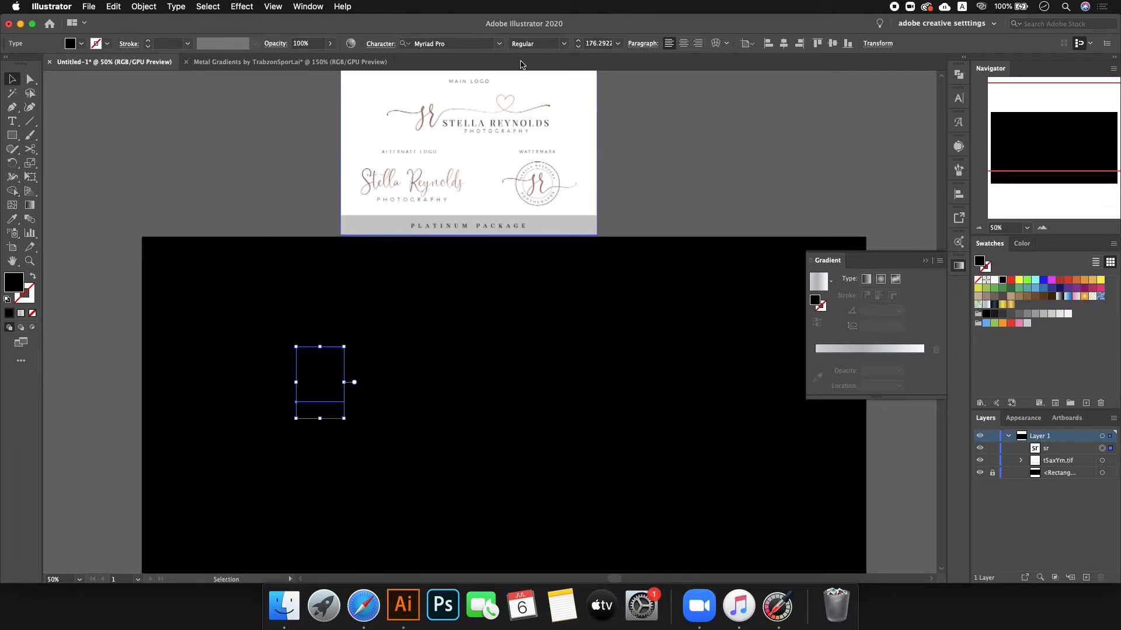
- Set 'sr' in Galeyala at about 522 pt, fill it white, then return to Safari
left_click(455, 44)
type("gay")
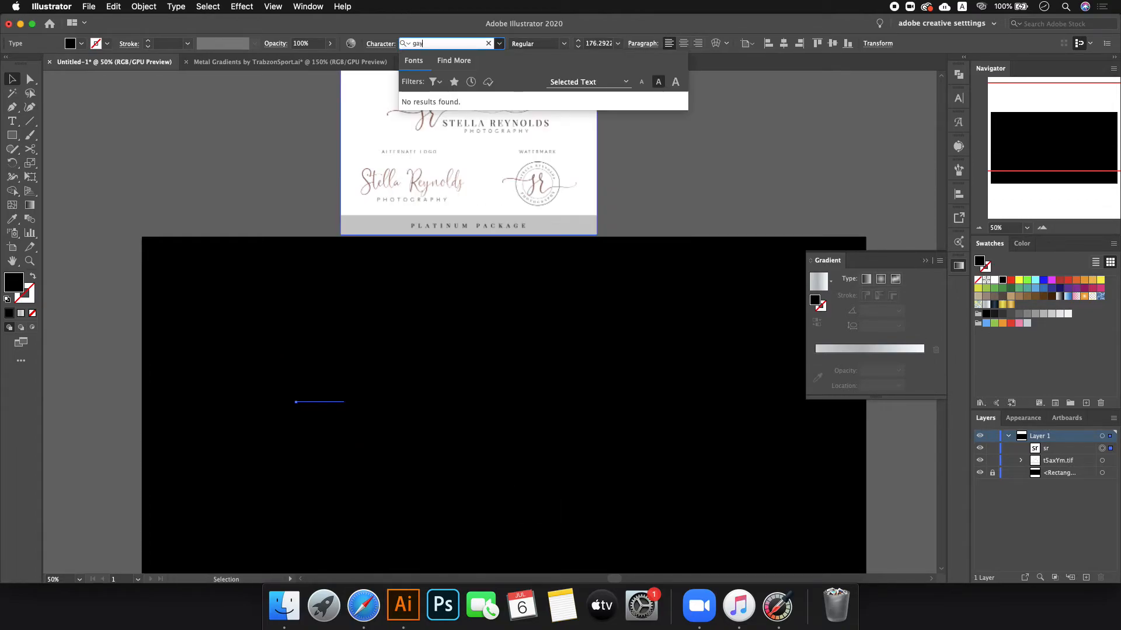
key("BackSpace")
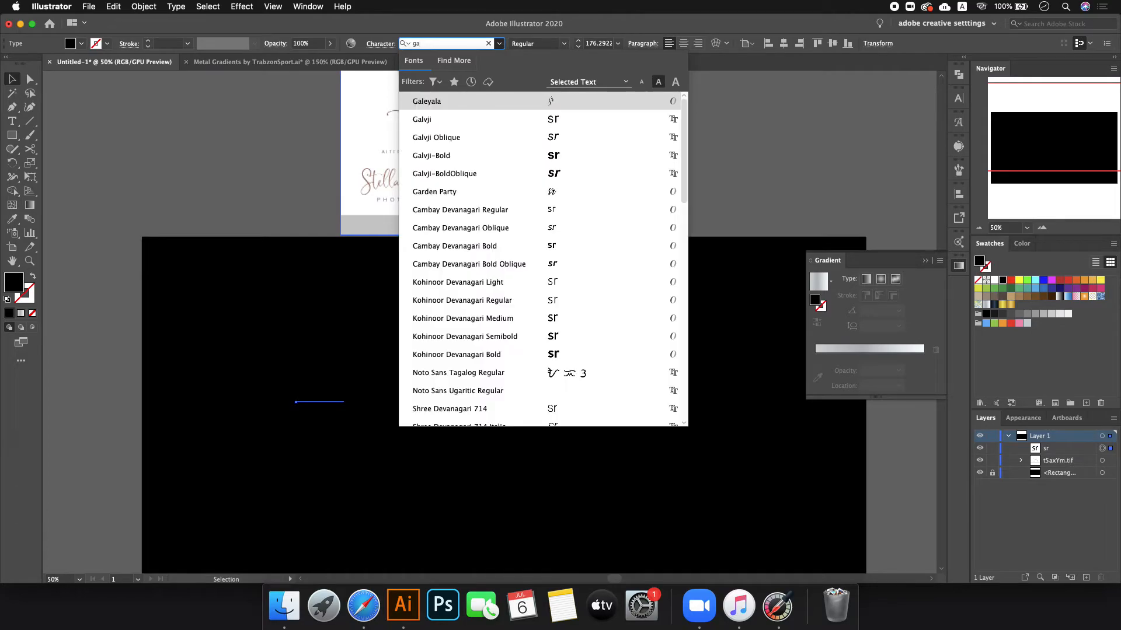
left_click(426, 102)
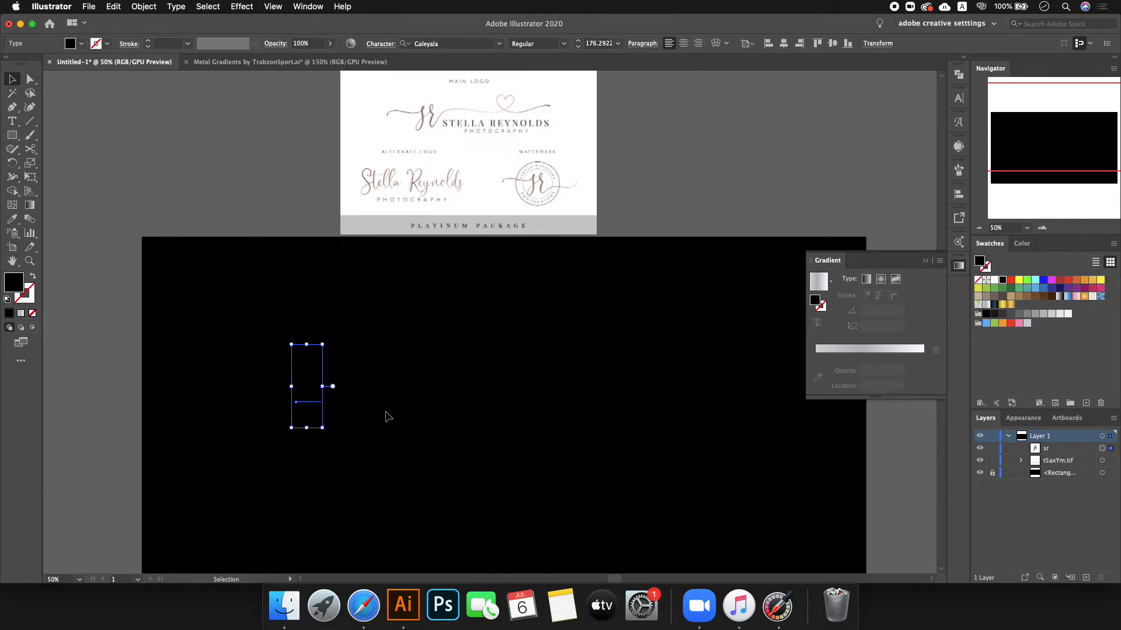
left_click_drag(324, 386, 384, 387)
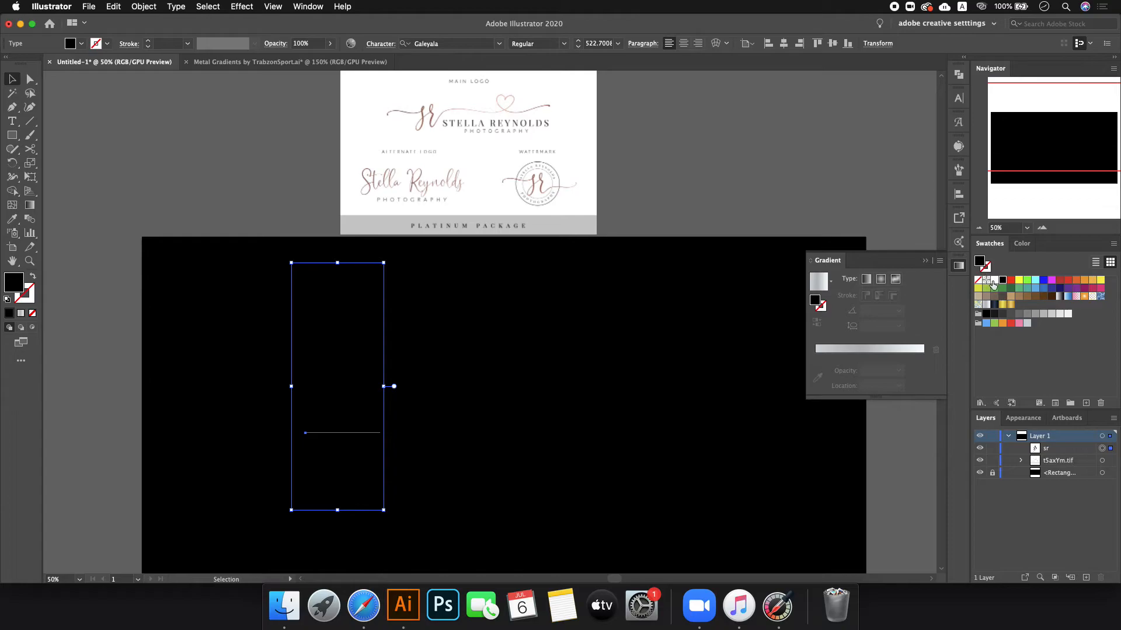
left_click(994, 280)
left_click(363, 605)
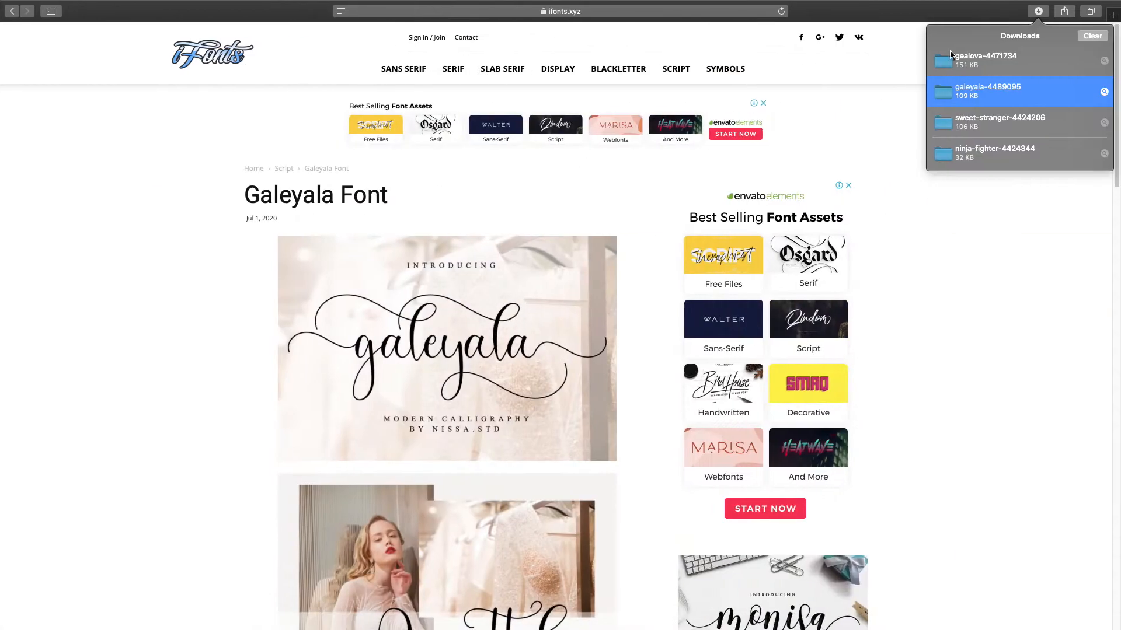
- Switch from full-screen Safari back to the Illustrator space showing the white Galeyala 'sr'
key("ctrl+Left")
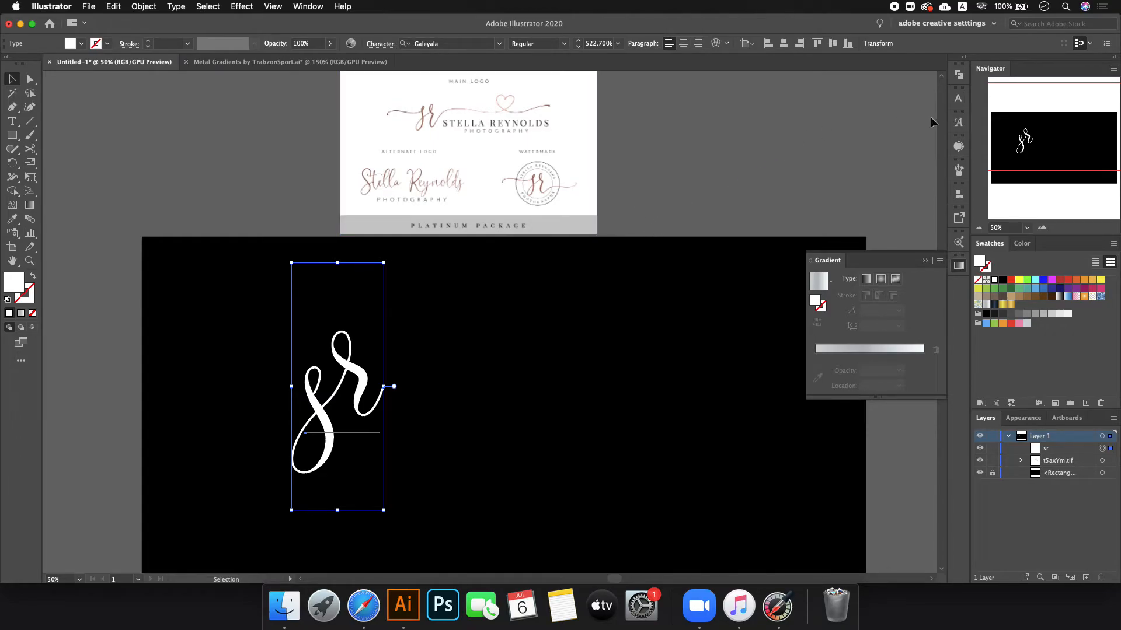
- Show the entire Galeyala font in the Glyphs panel with enlarged cells, browsing to the cz ligature
left_click(956, 101)
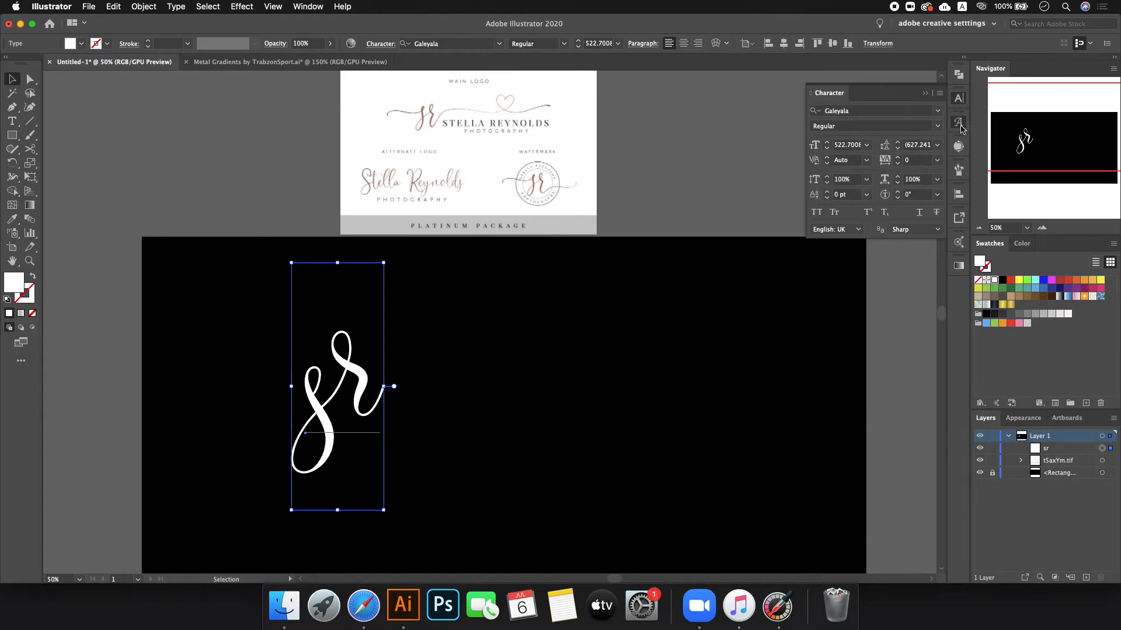
left_click(958, 121)
scroll(850, 374, "up", 3)
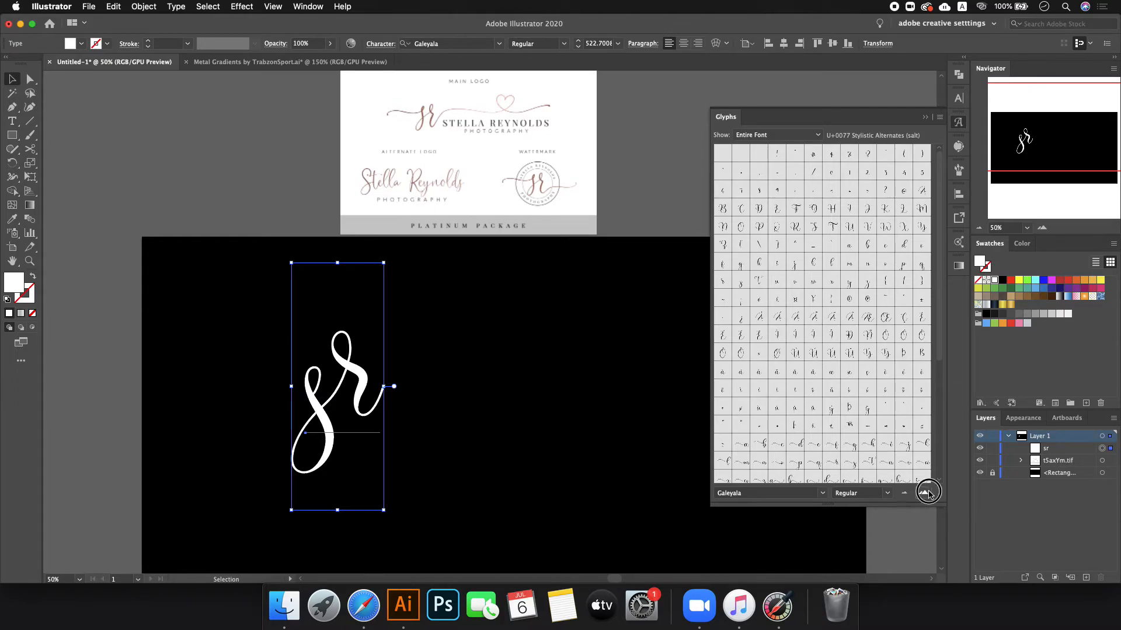
left_click(924, 493)
scroll(870, 216, "down", 1)
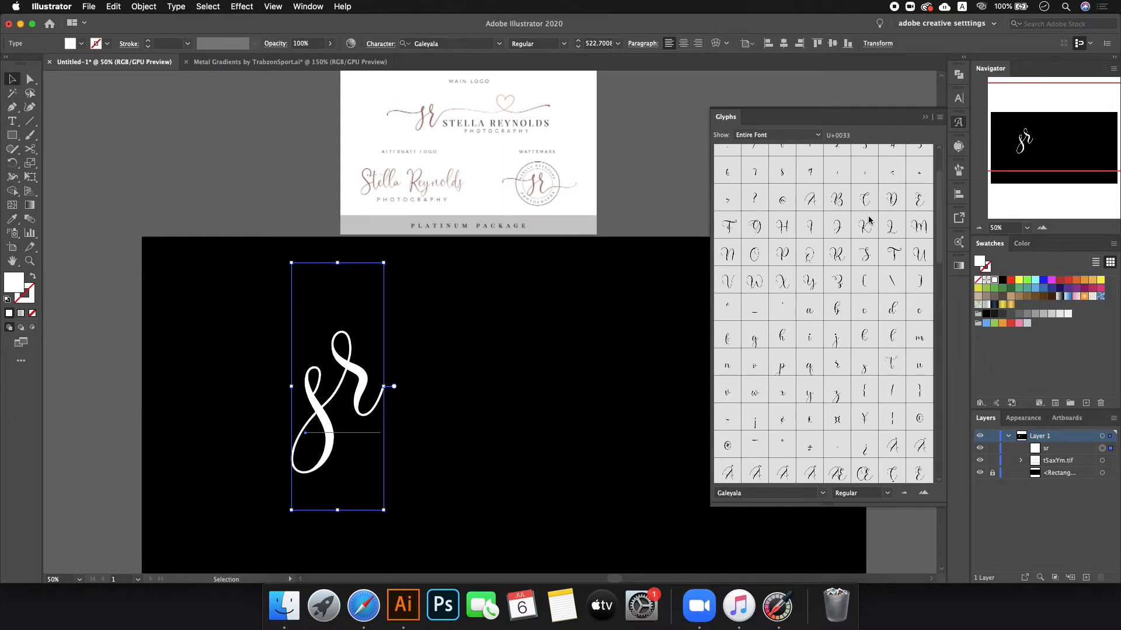
scroll(884, 217, "down", 1)
scroll(885, 217, "up", 1)
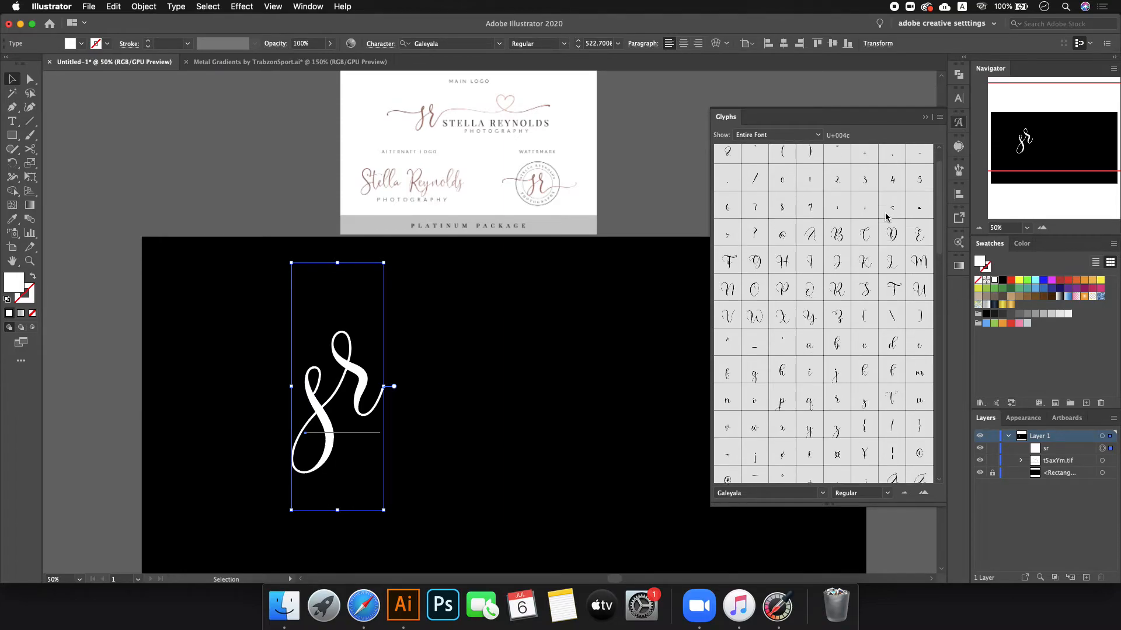
scroll(888, 235, "down", 15)
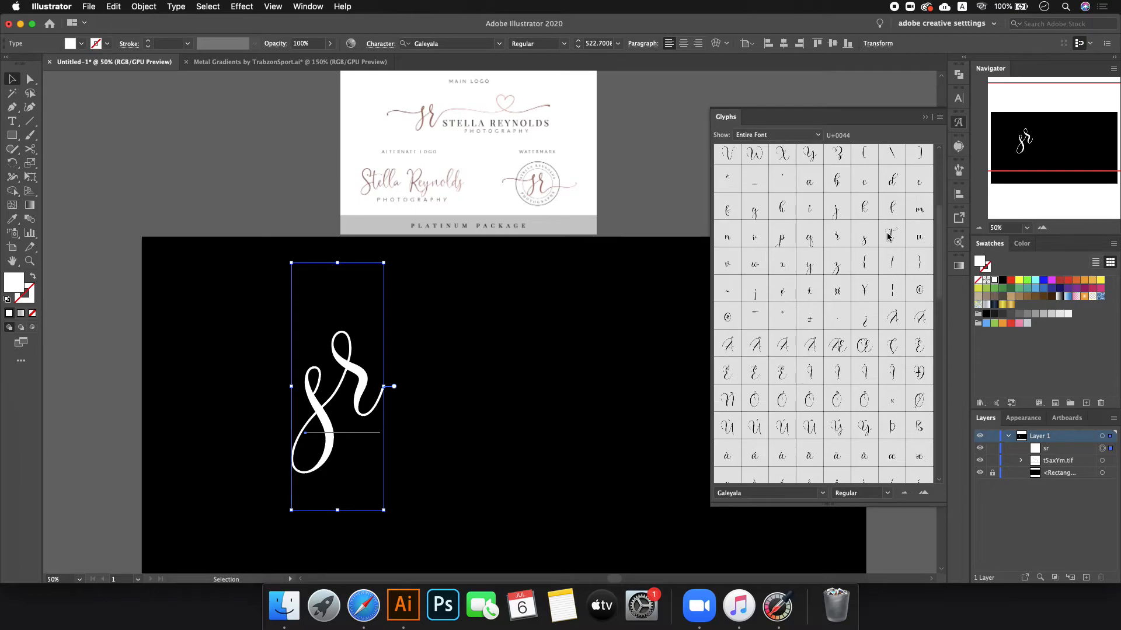
left_click(812, 384)
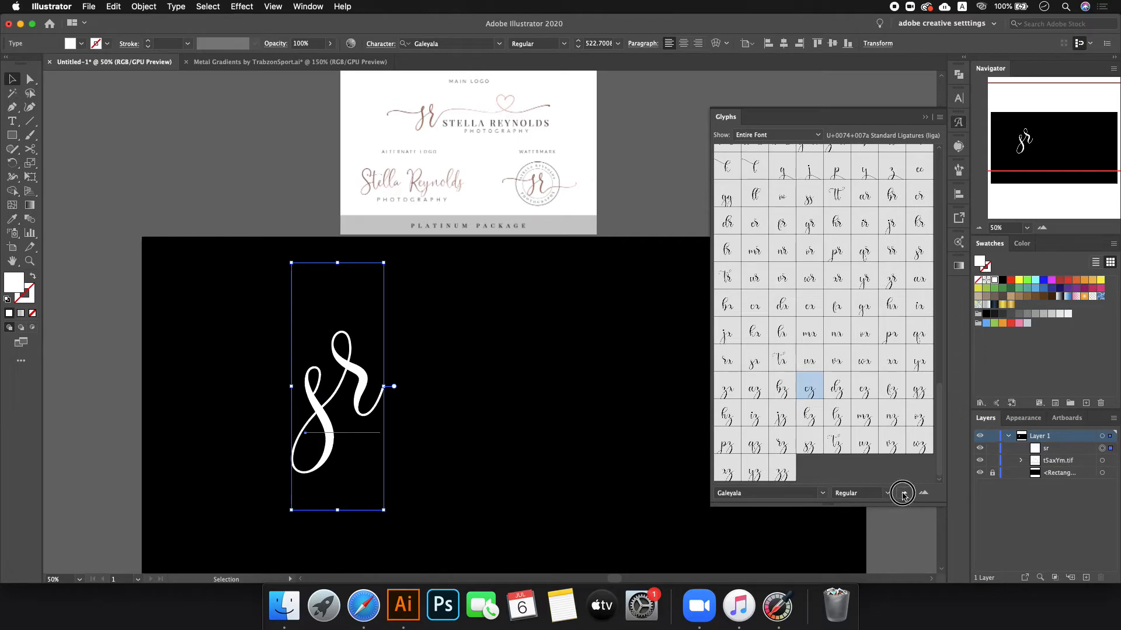
left_click(903, 493)
left_click(920, 494)
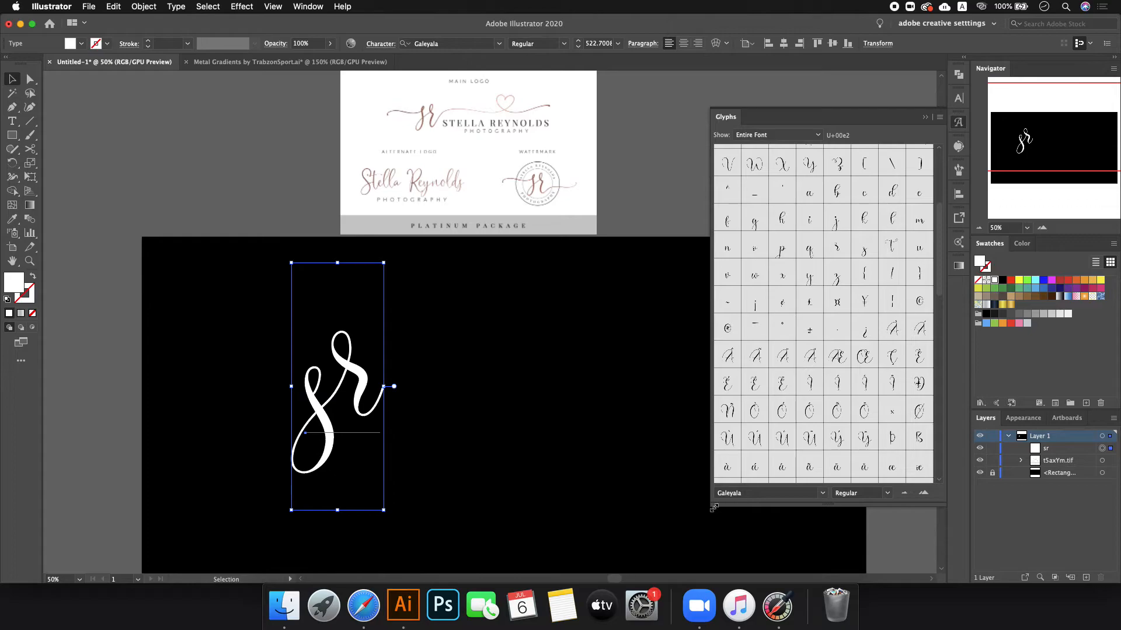
- Resize the Glyphs panel, enlarge its cells and scroll down to the swash ligatures
left_click_drag(709, 507, 593, 622)
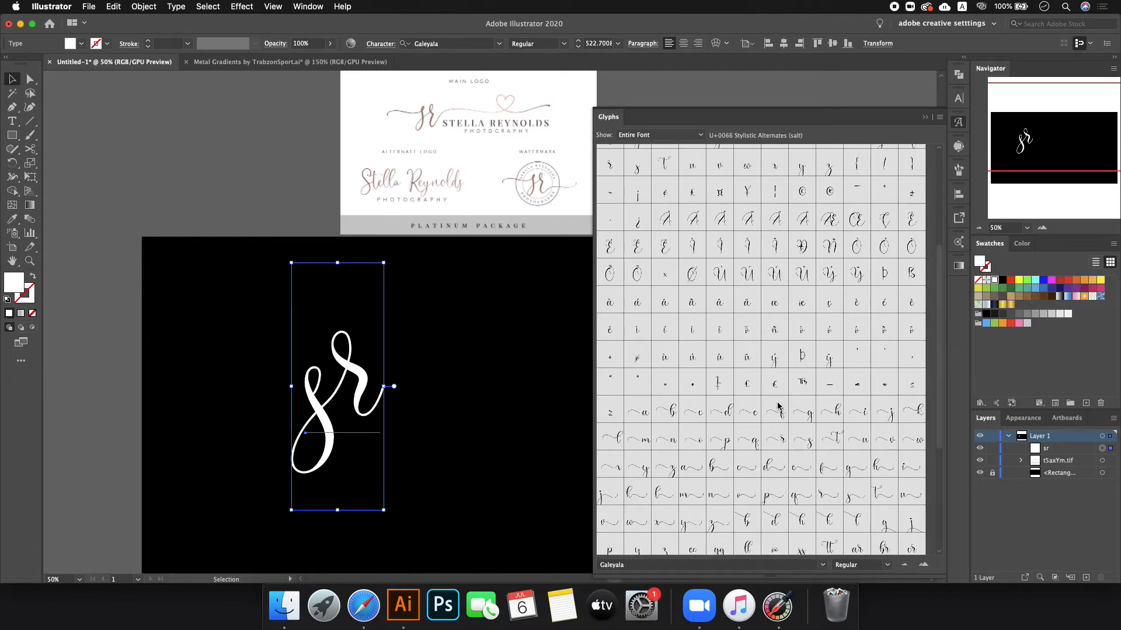
left_click_drag(596, 575, 751, 497)
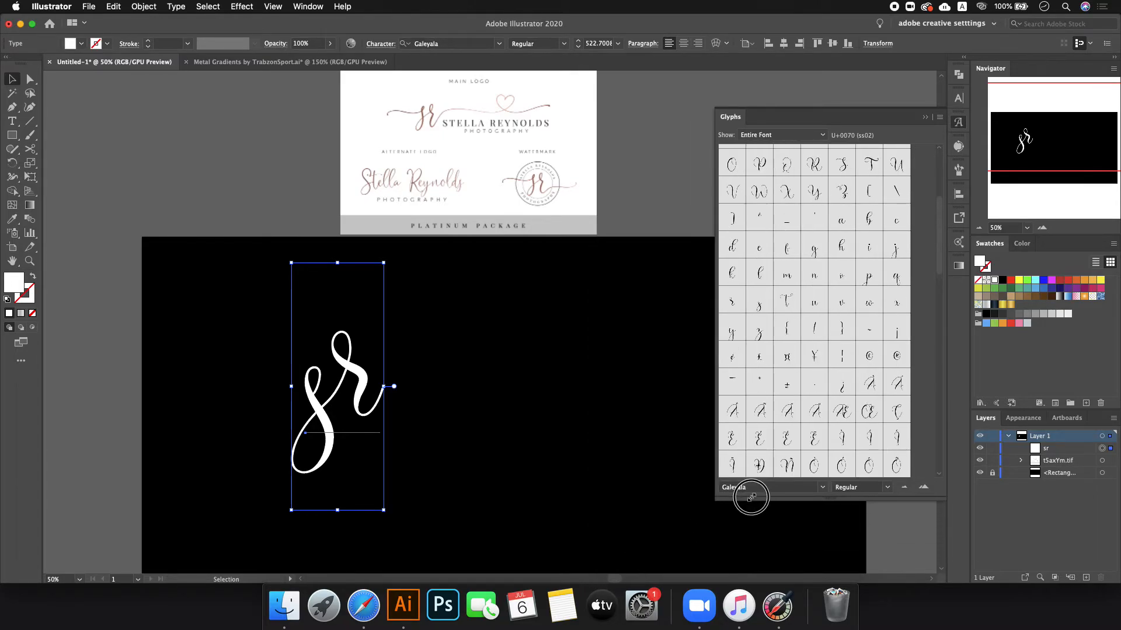
scroll(840, 409, "down", 20)
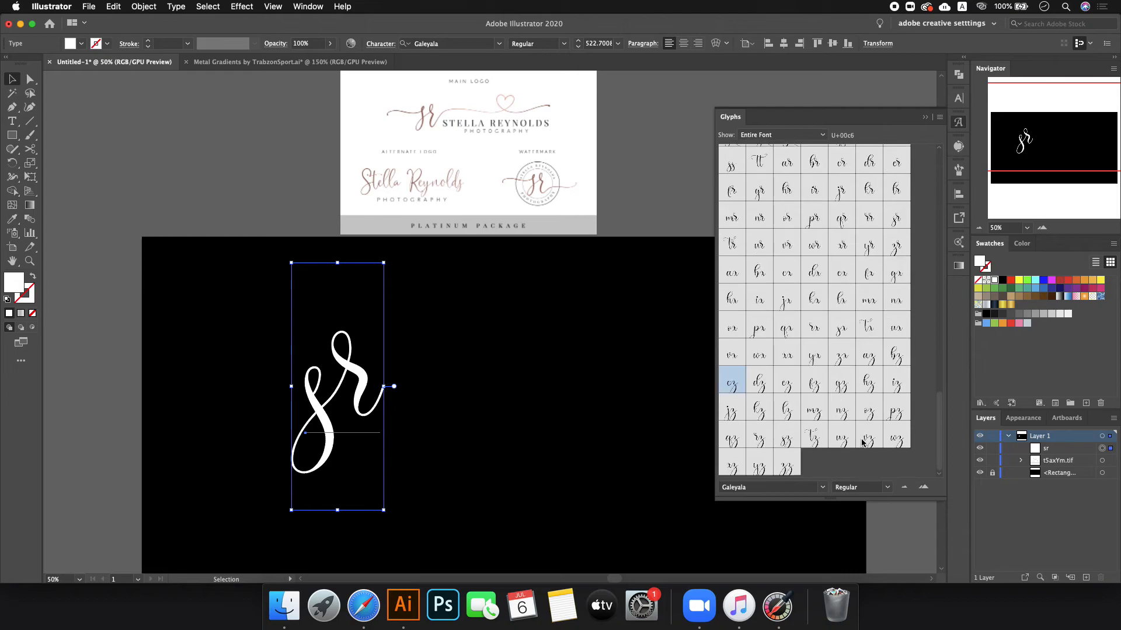
left_click(923, 487)
scroll(866, 418, "down", 2)
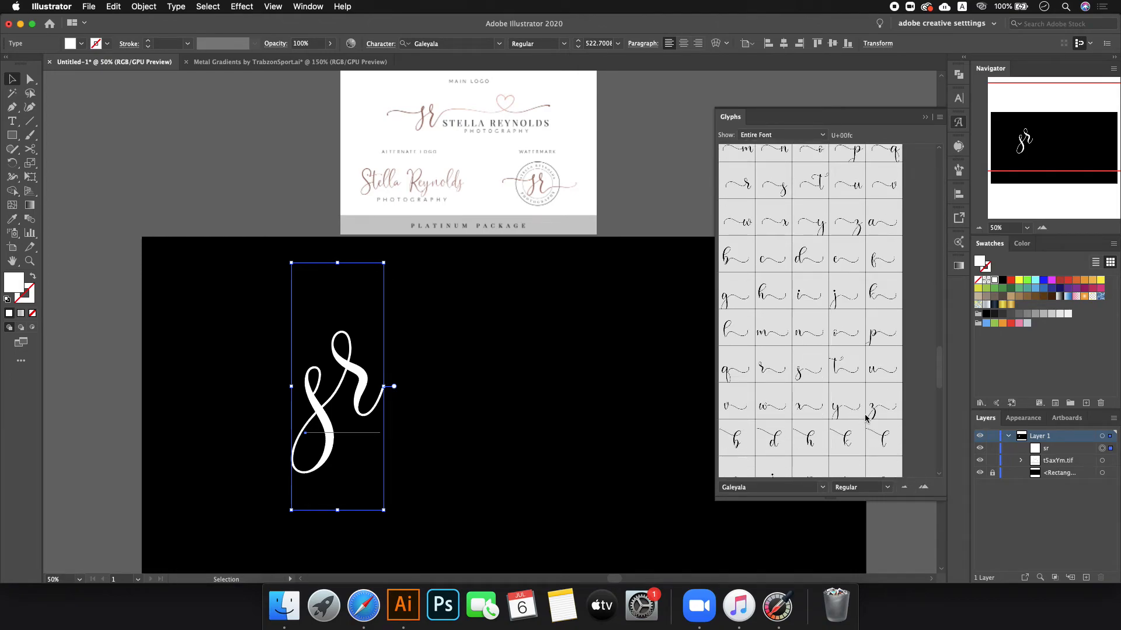
scroll(816, 377, "down", 10)
scroll(815, 377, "down", 3)
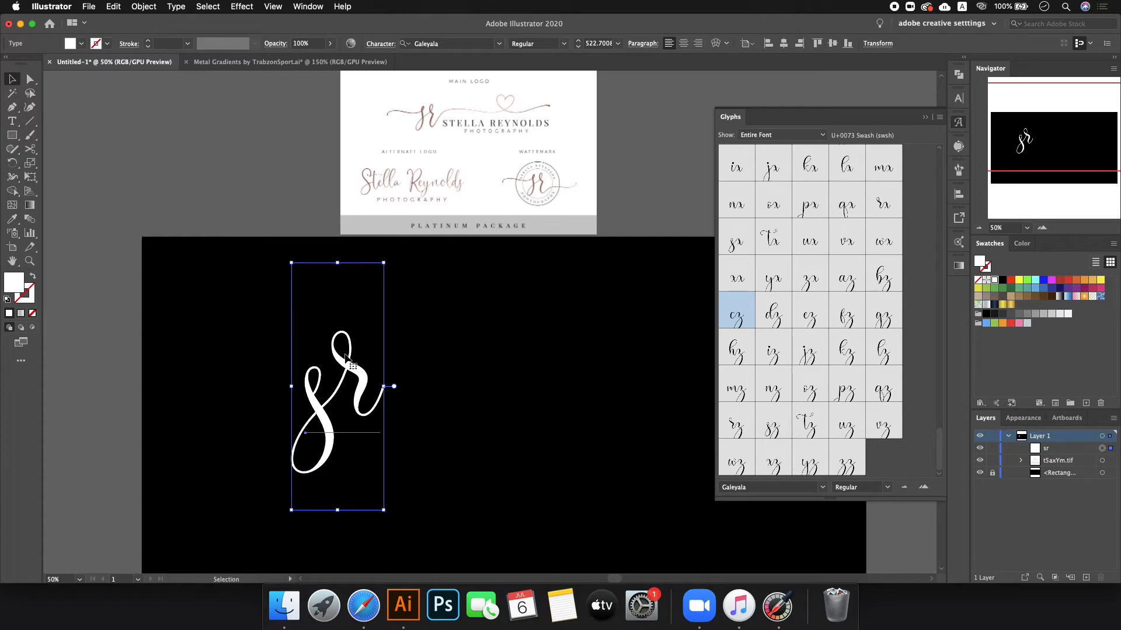
- Undo the stray 'sd' typed into the sr text and deselect everything
double_click(346, 355)
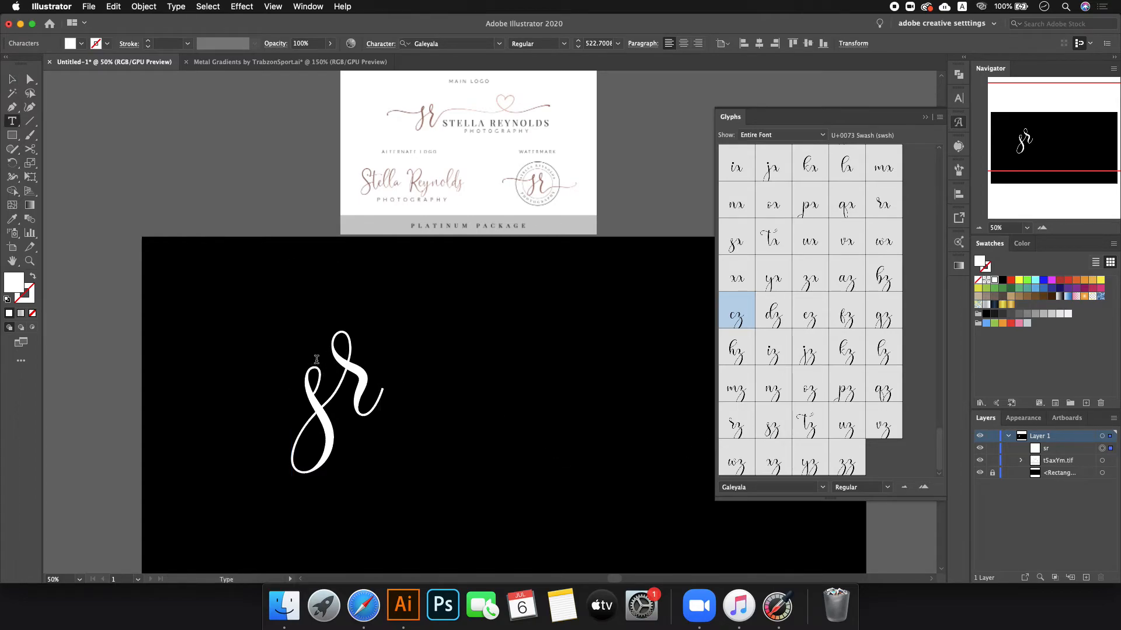
type("sd")
key("super+z")
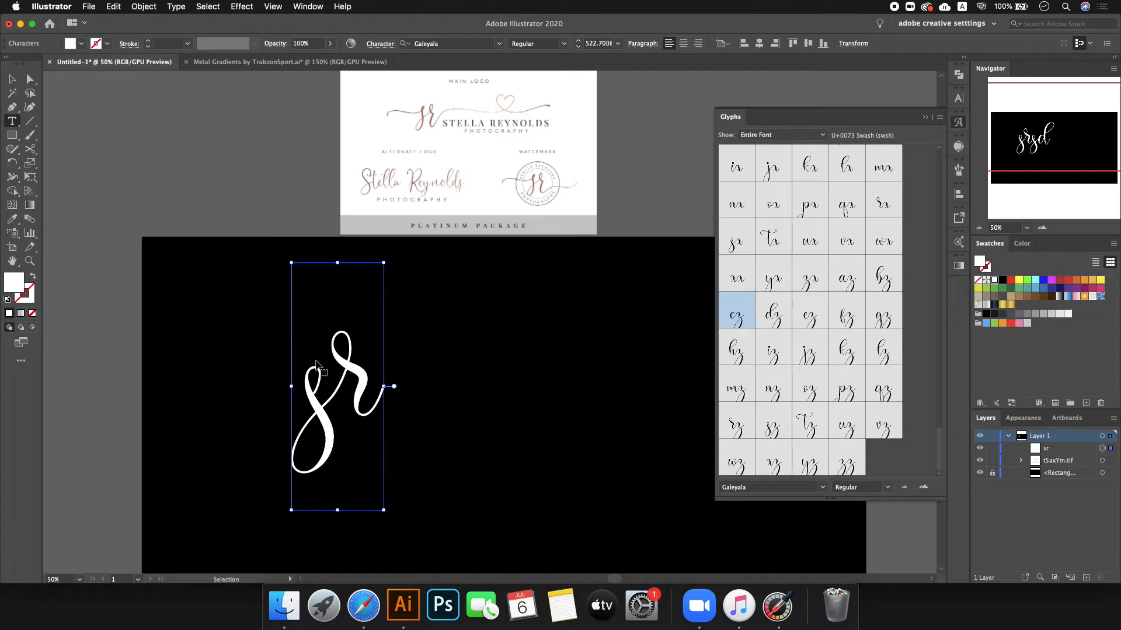
key("Escape")
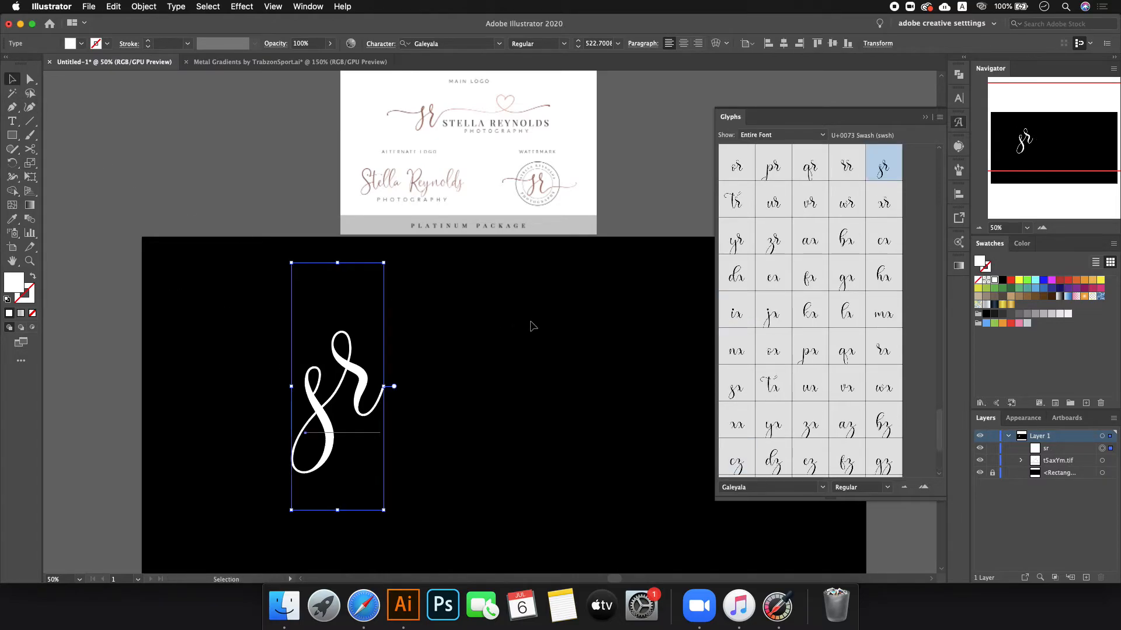
left_click(531, 325)
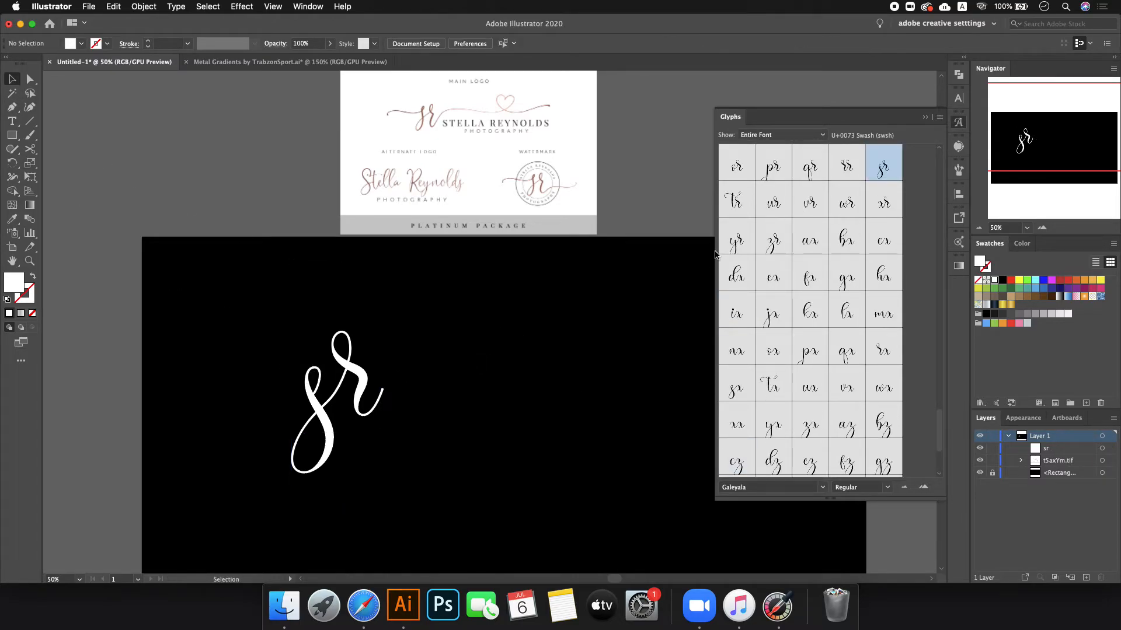
- Close the glyph browser and select the s and r of 'sr' individually in edit mode
left_click(957, 124)
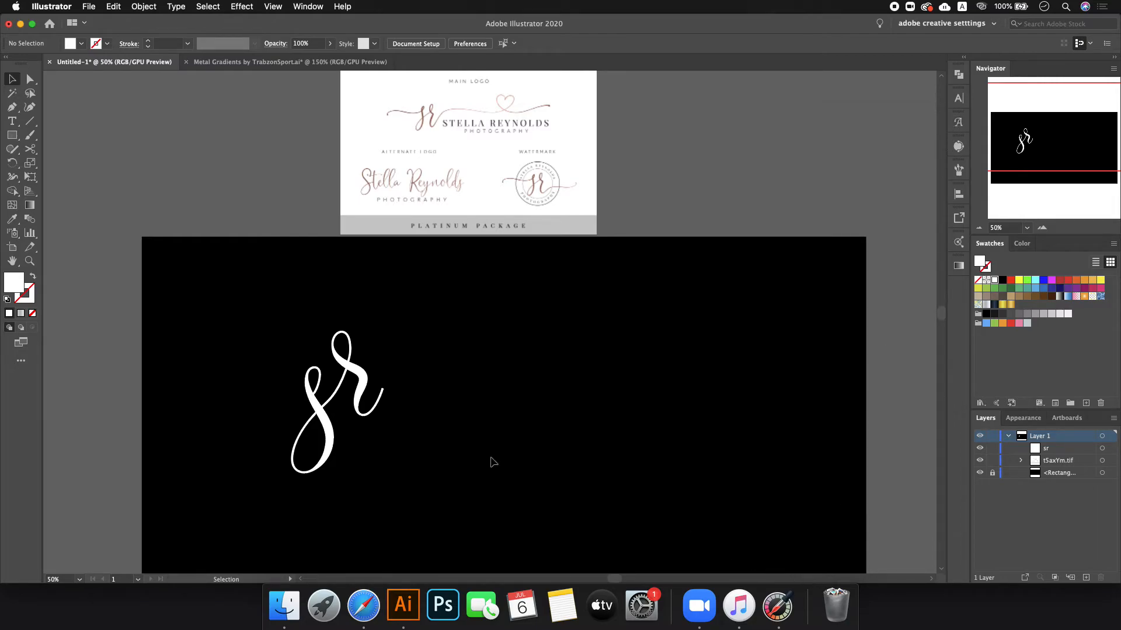
double_click(341, 376)
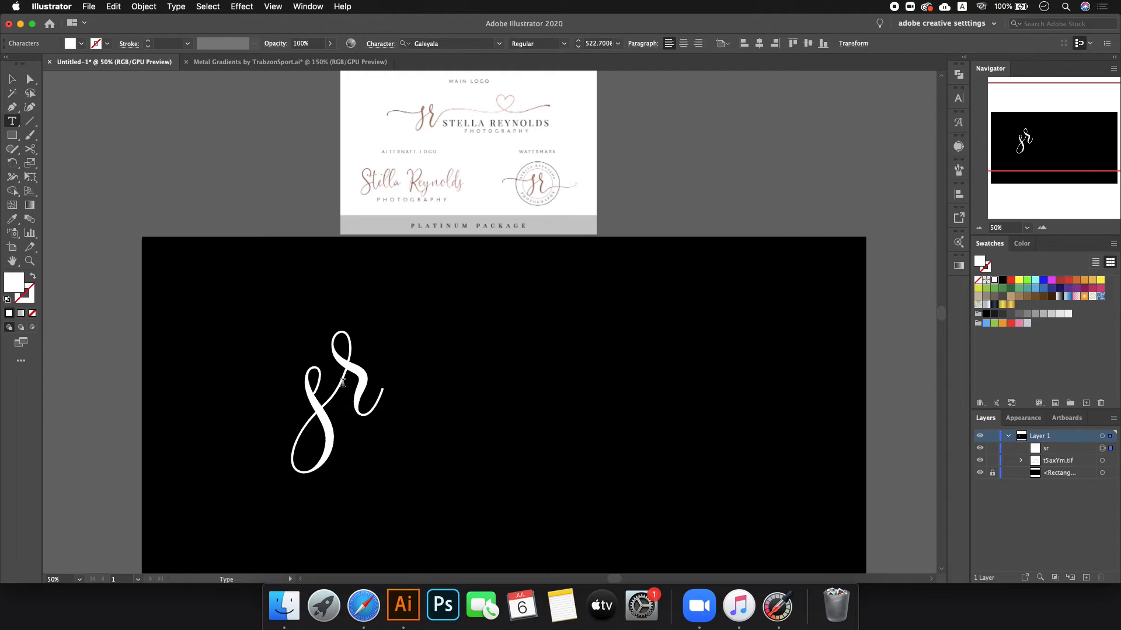
mouse_move(341, 376)
left_mouse_down()
mouse_move(370, 377)
mouse_move(358, 382)
left_mouse_up()
left_click(357, 375)
left_click(406, 376)
double_click(359, 383)
key("Right")
key("shift+Left")
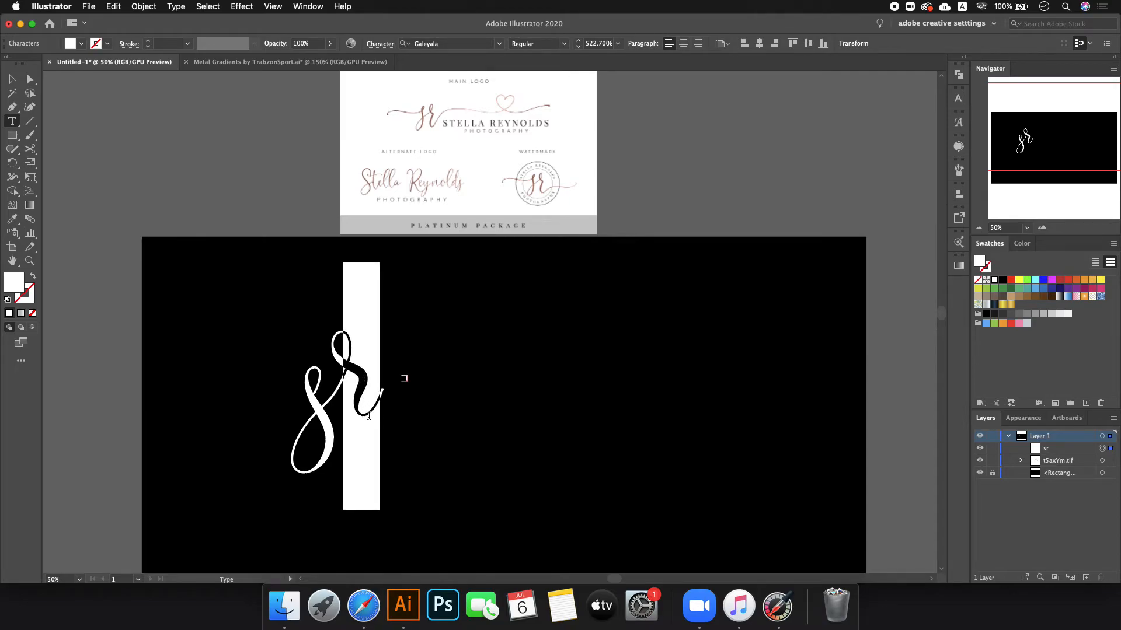
key("Left")
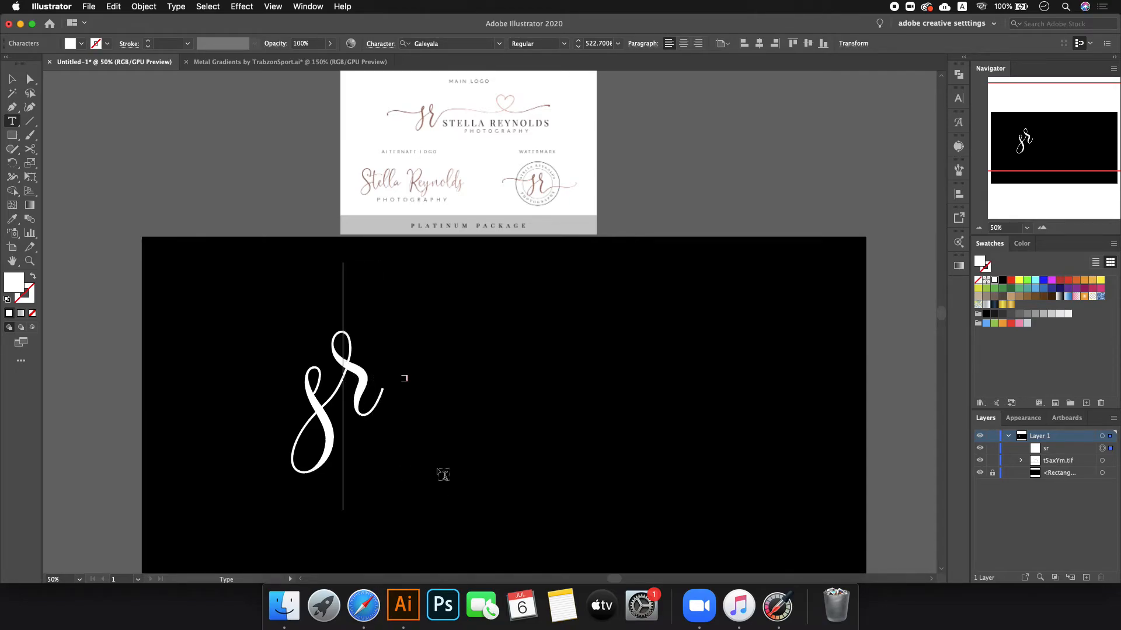
key("shift+Left")
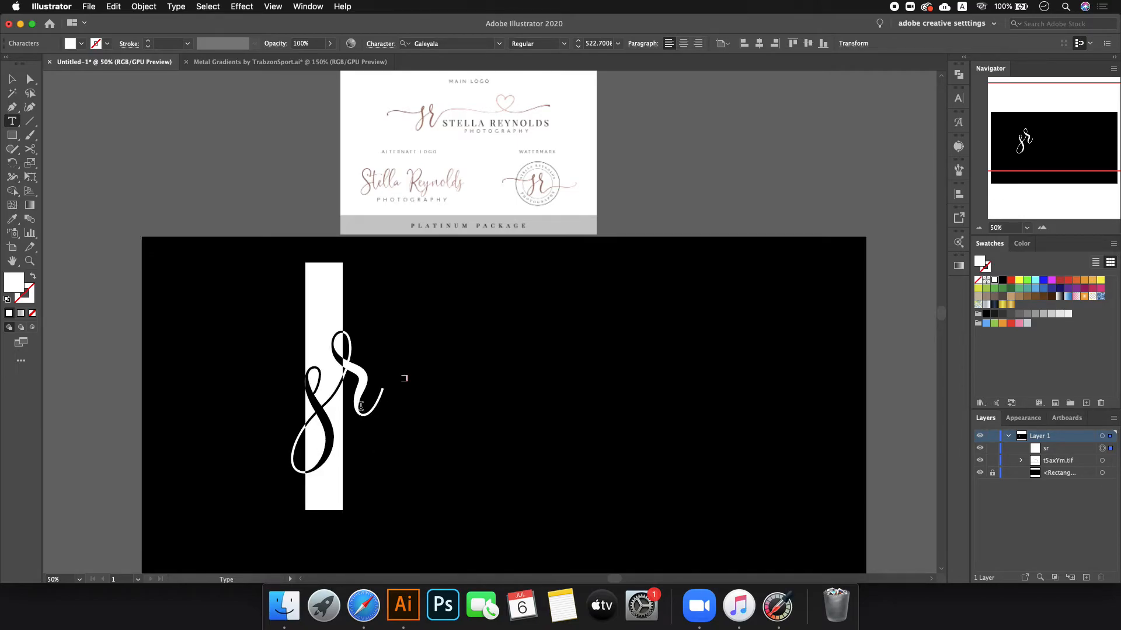
key("Escape")
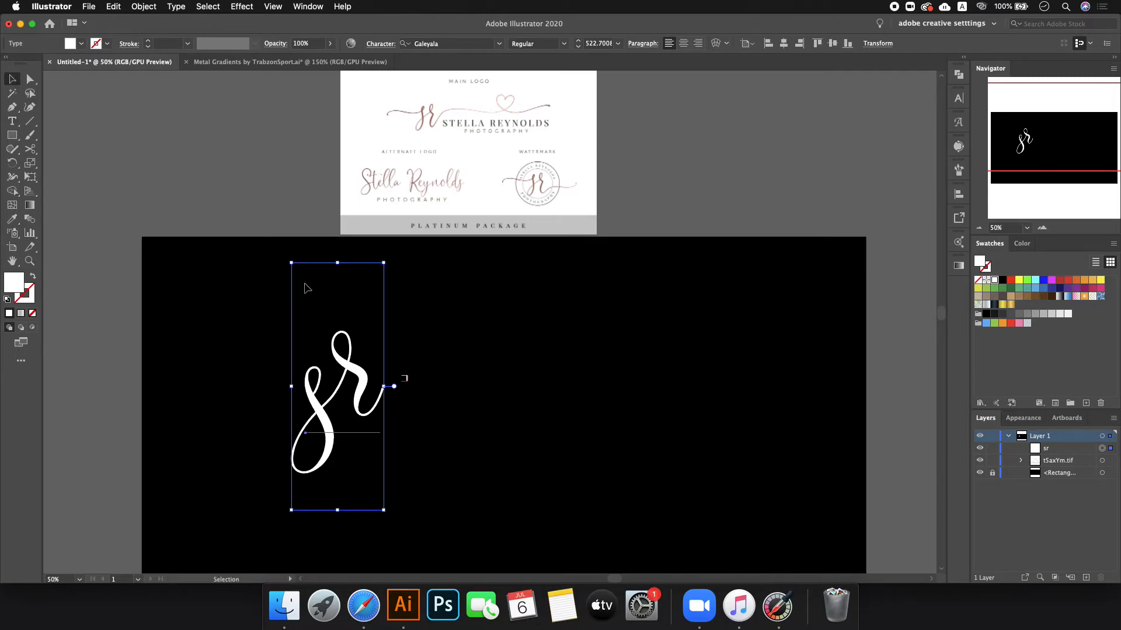
left_click(419, 385)
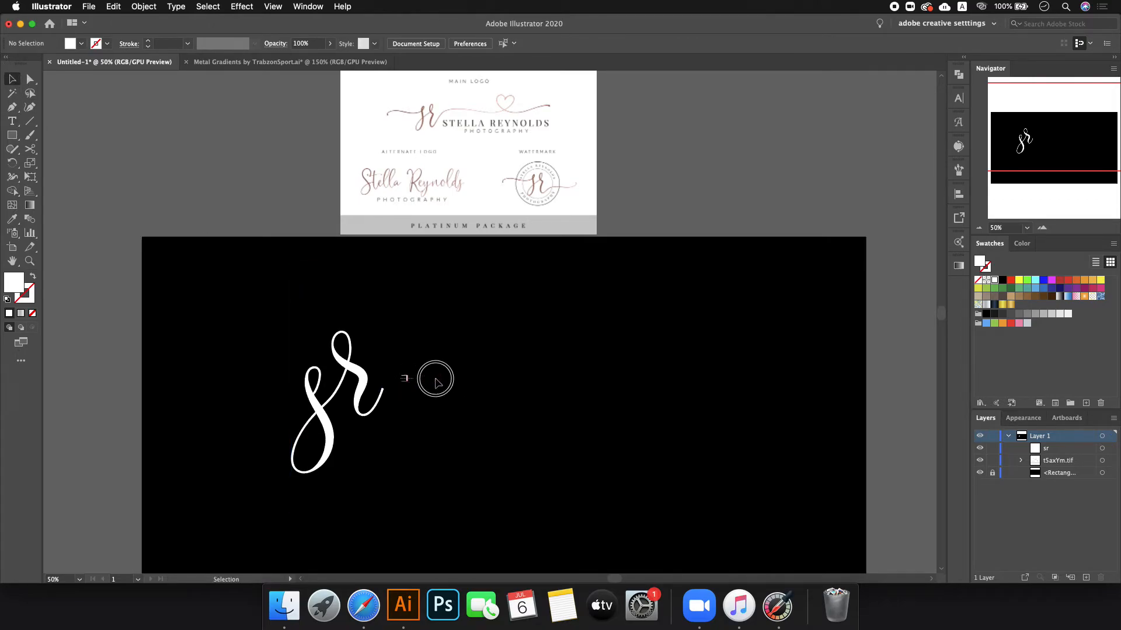
- Reposition the sr text, select the r, and list only its alternates in the Glyphs panel
left_click_drag(388, 335, 470, 445)
mouse_move(366, 386)
left_mouse_down()
mouse_move(452, 376)
mouse_move(375, 380)
left_mouse_up()
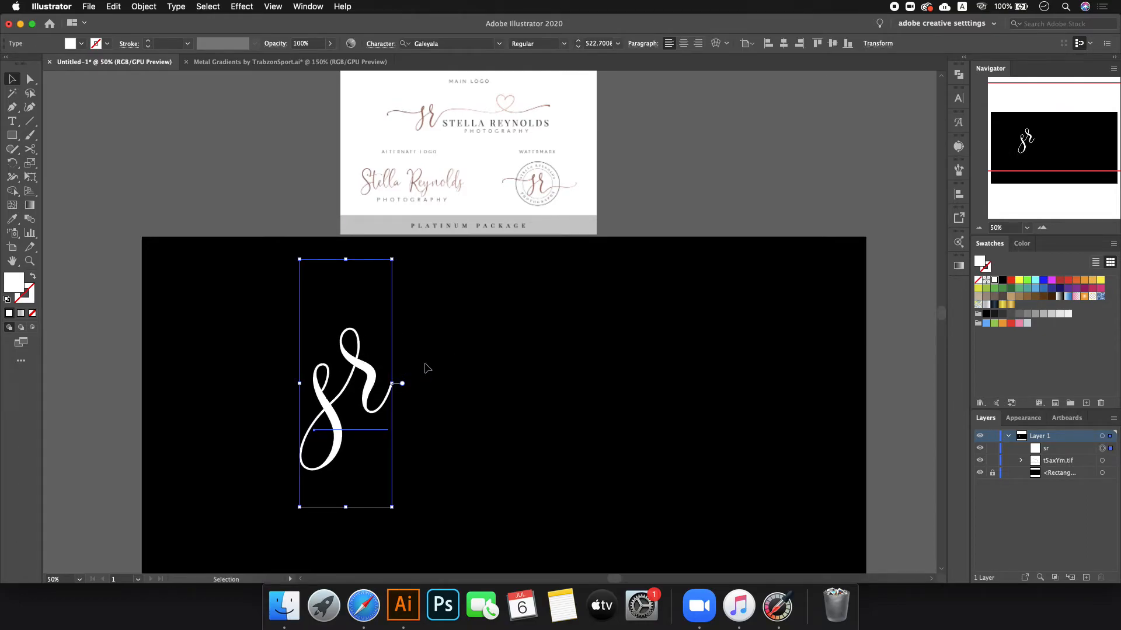
left_click(450, 362)
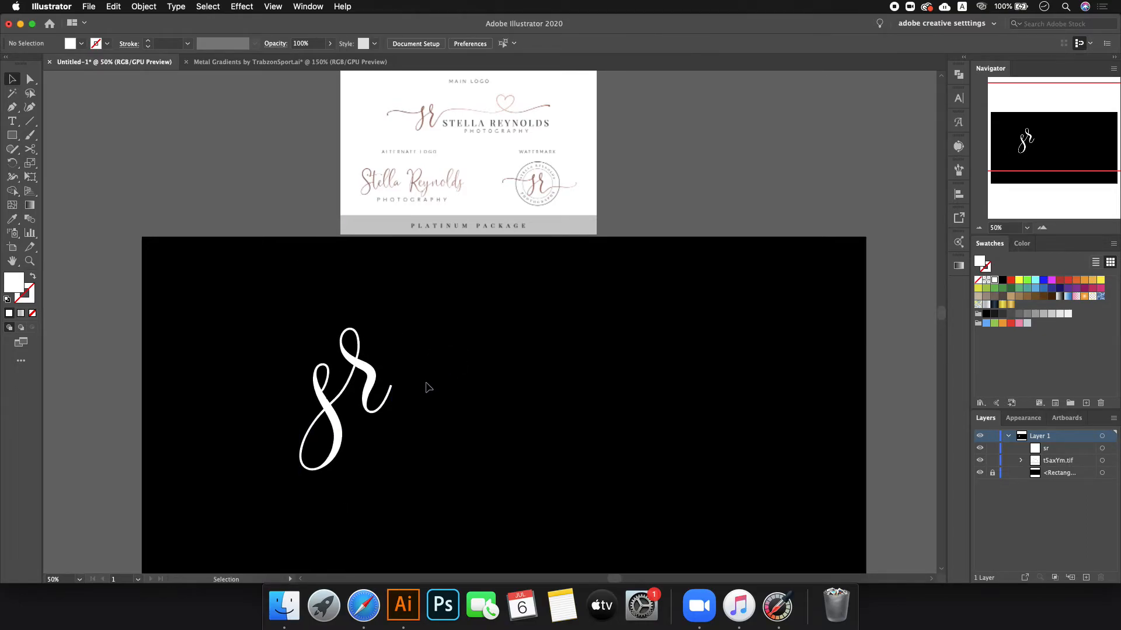
double_click(362, 373)
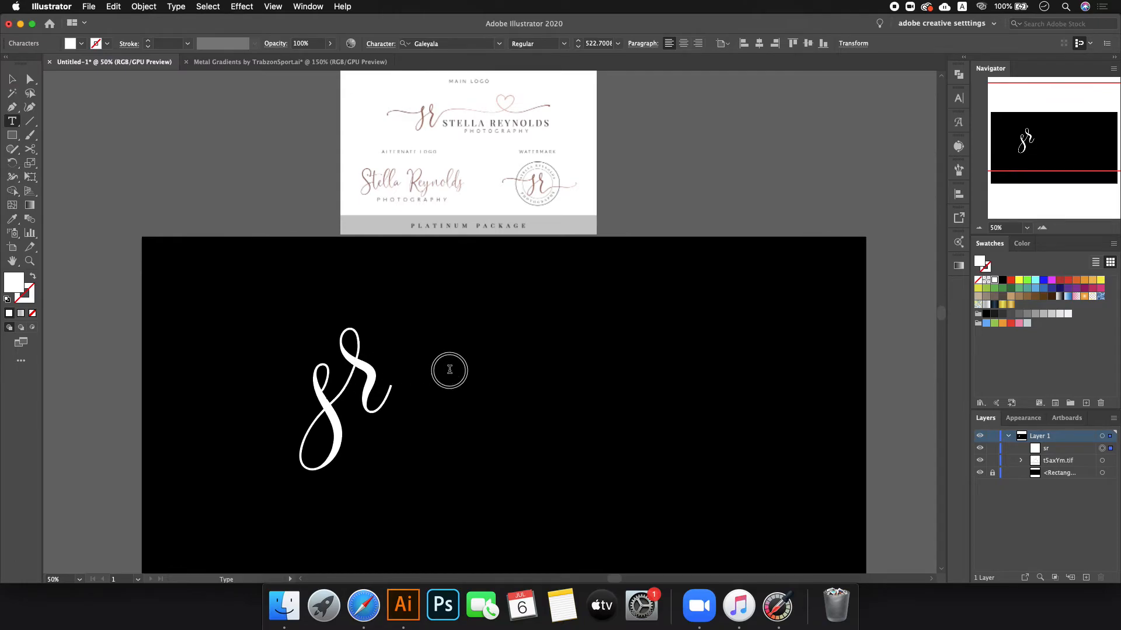
left_click_drag(400, 381, 320, 370)
key("Right")
key("shift+Left")
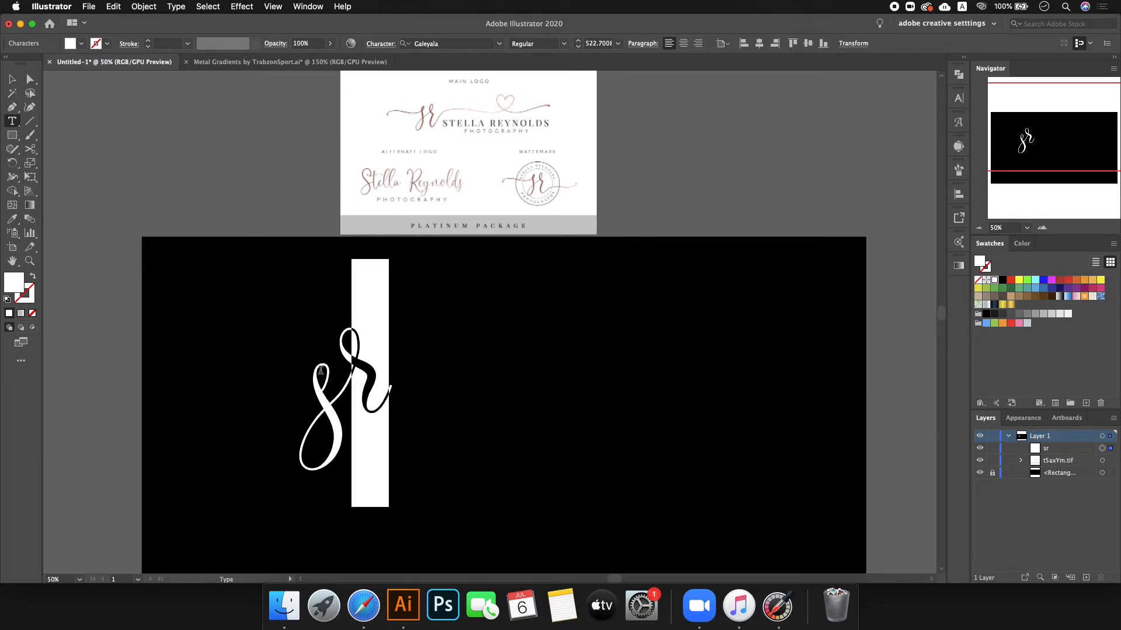
left_click(958, 122)
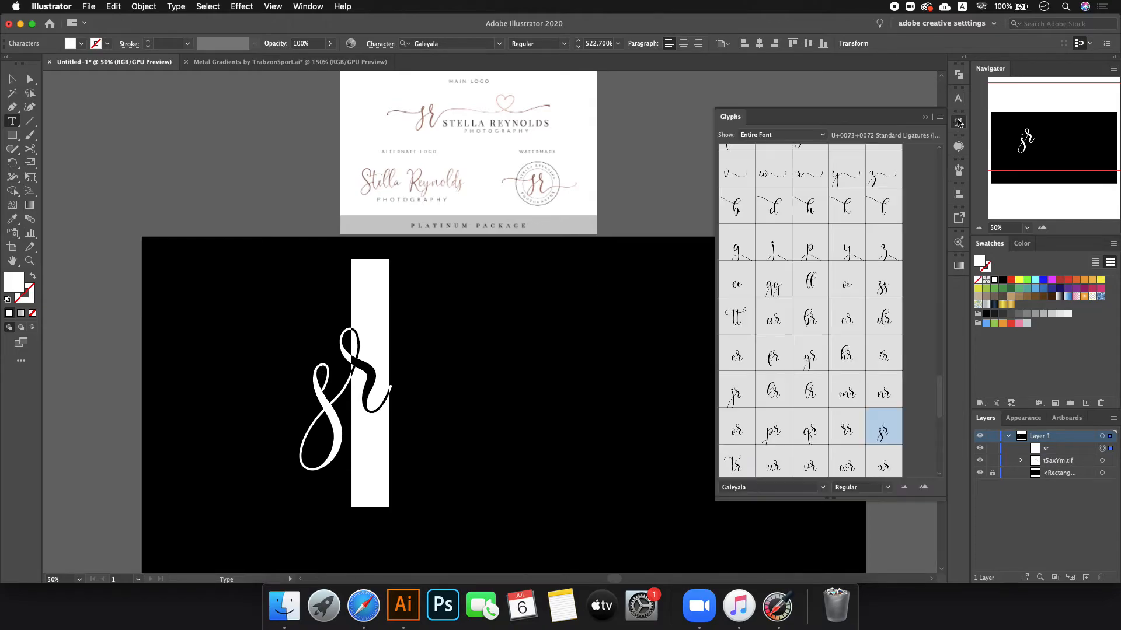
left_click(765, 137)
left_click(766, 144)
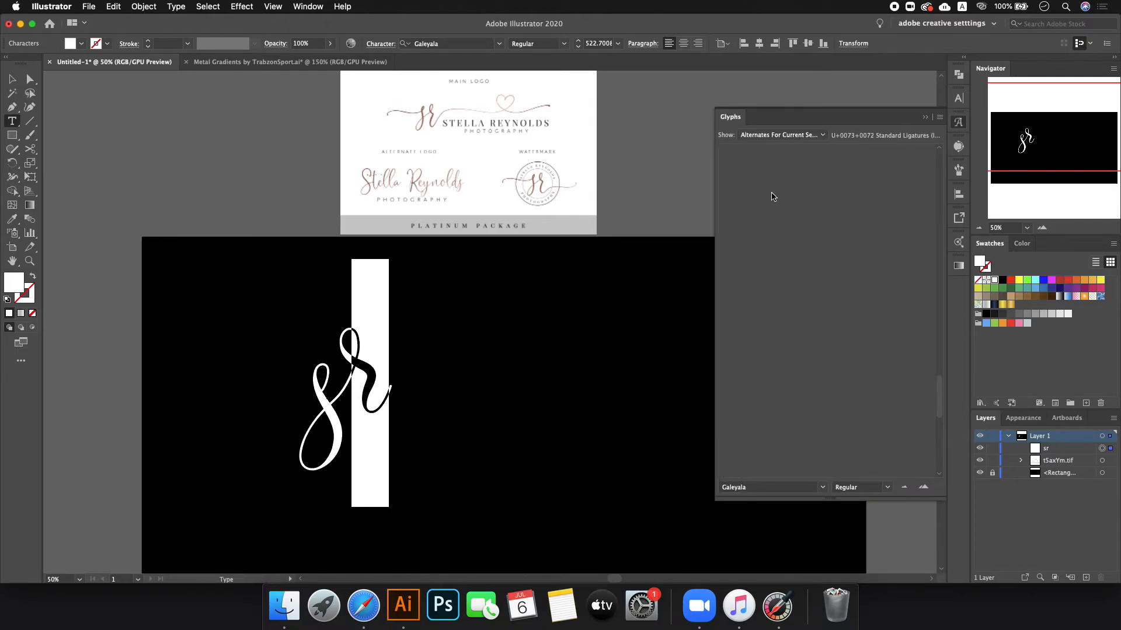
- Delete the s and replace the r with its long swash alternate glyph
key("Right")
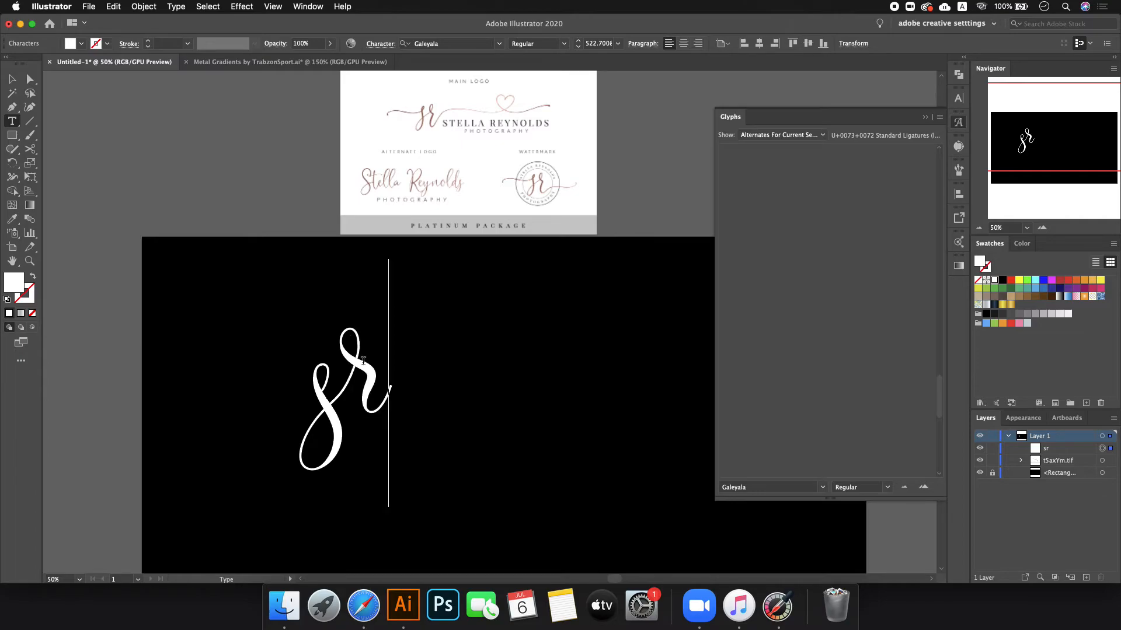
key("Left")
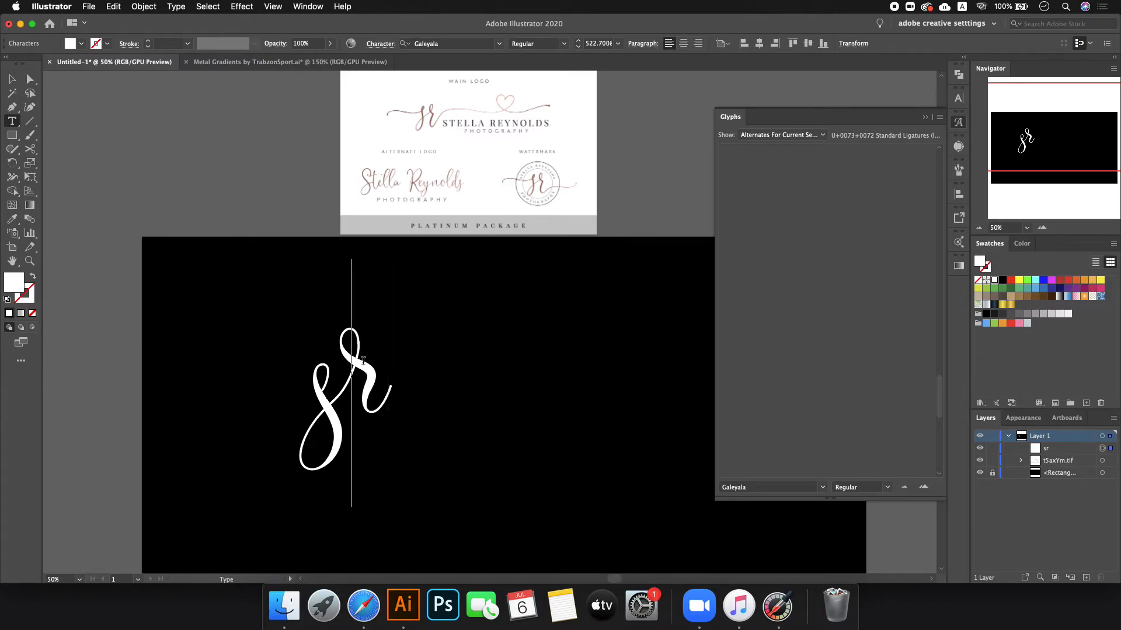
key("BackSpace")
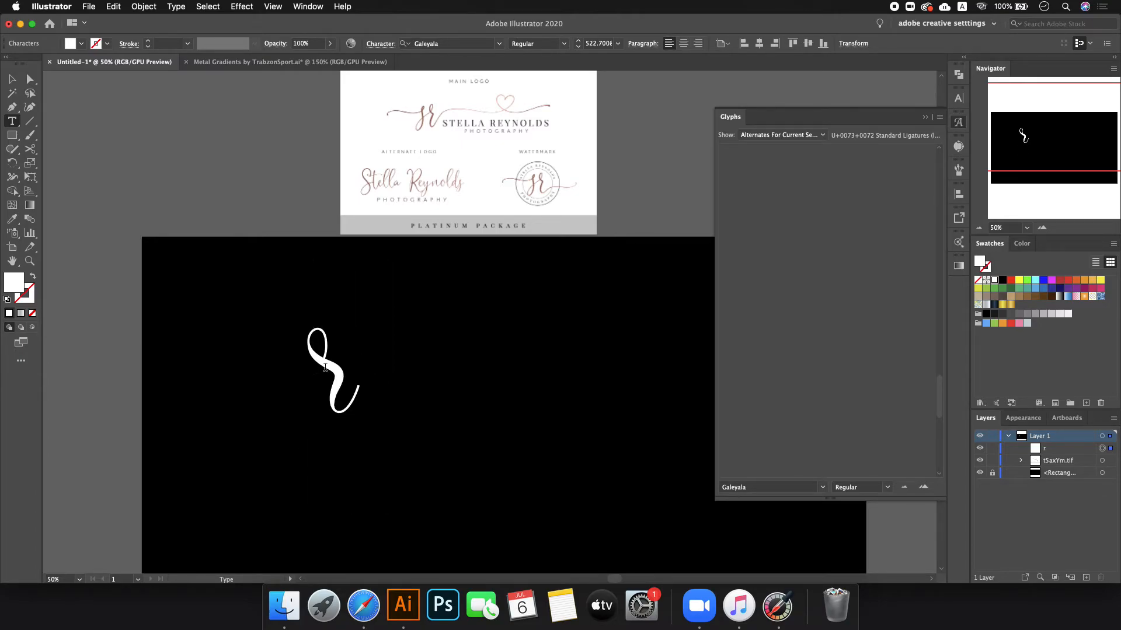
double_click(362, 368)
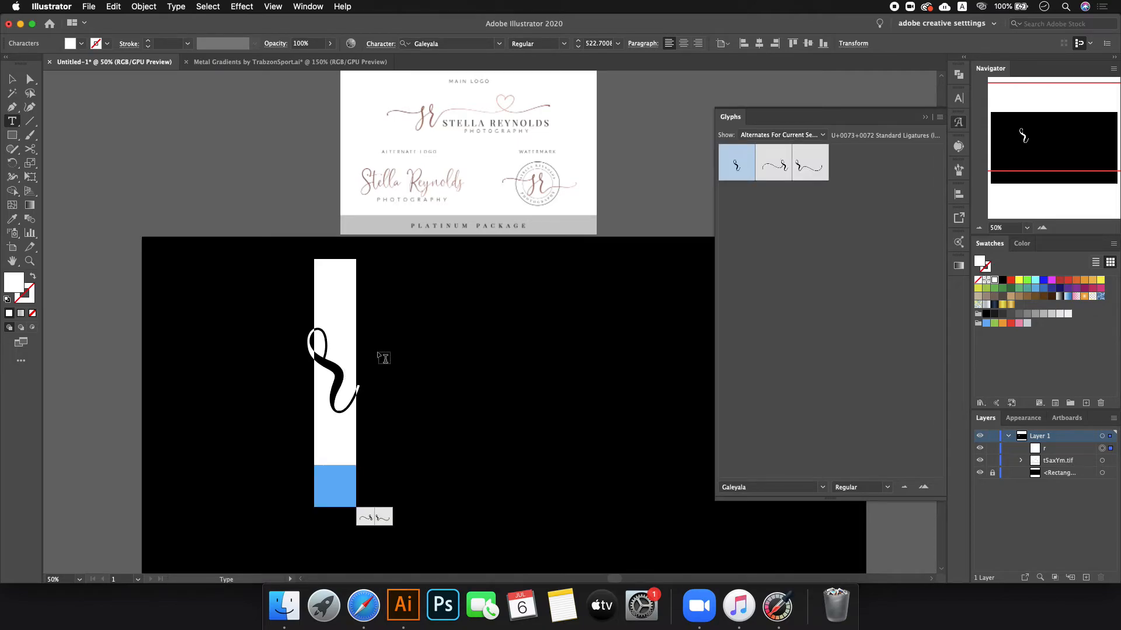
key("super+z")
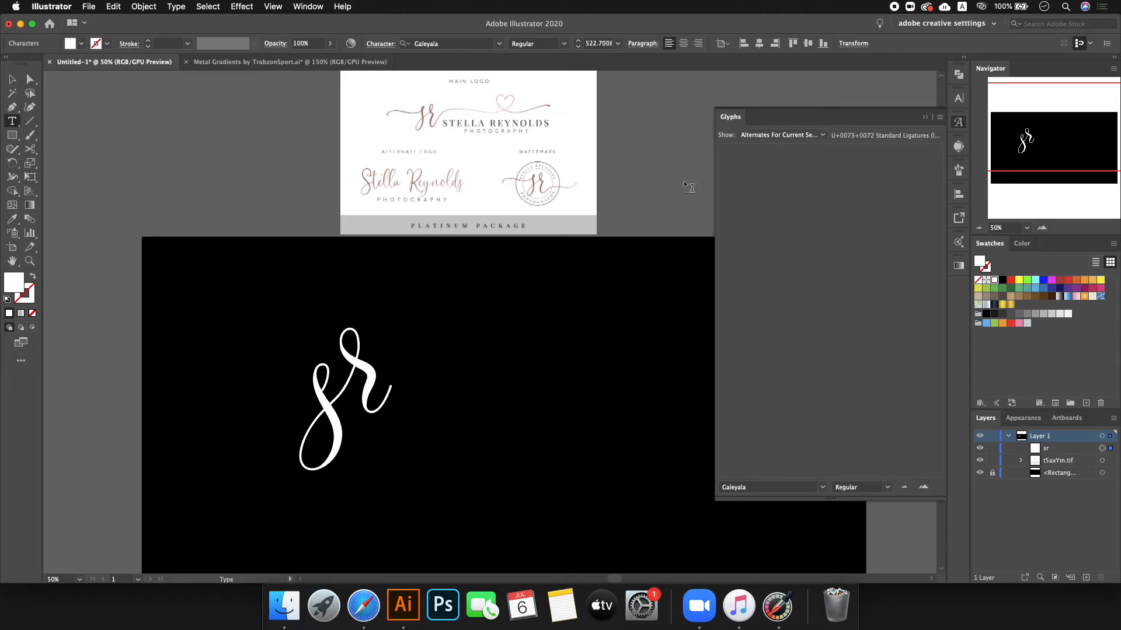
key("BackSpace")
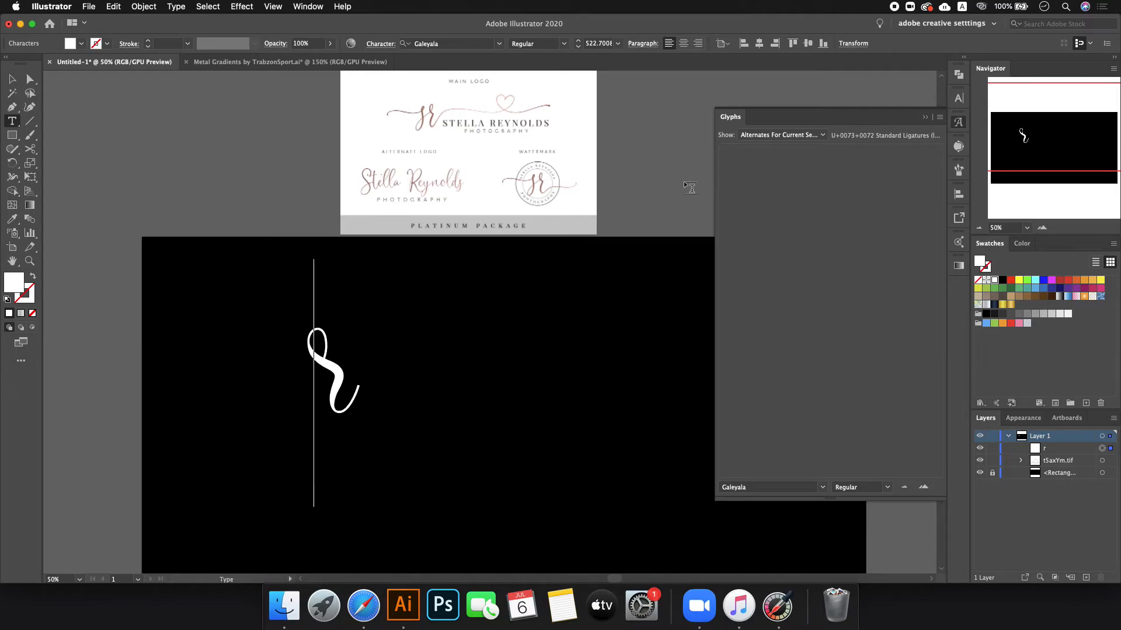
key("shift+Right")
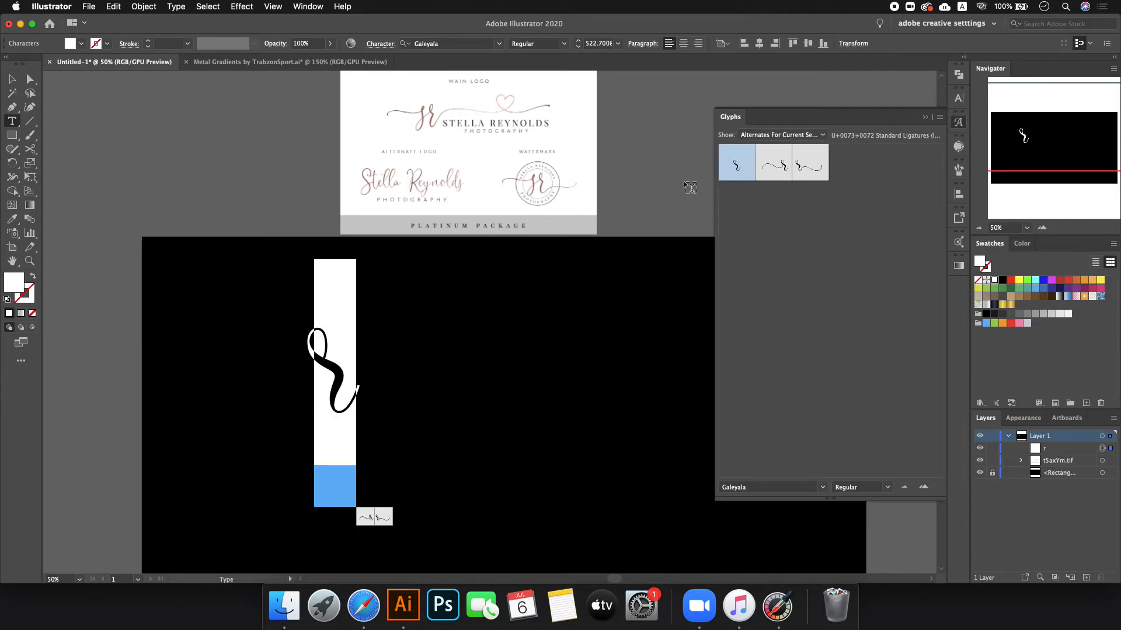
double_click(815, 171)
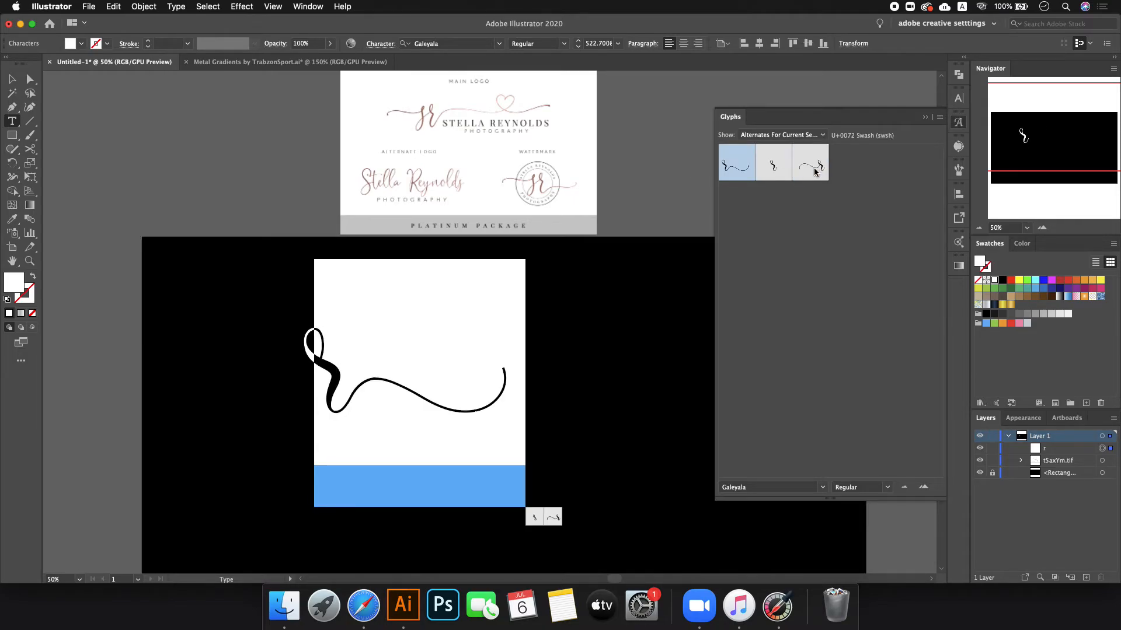
- Retype the s, try an alternate s glyph, then undo/redo back to the swash 'sr' and select it
left_click(311, 396)
type("s")
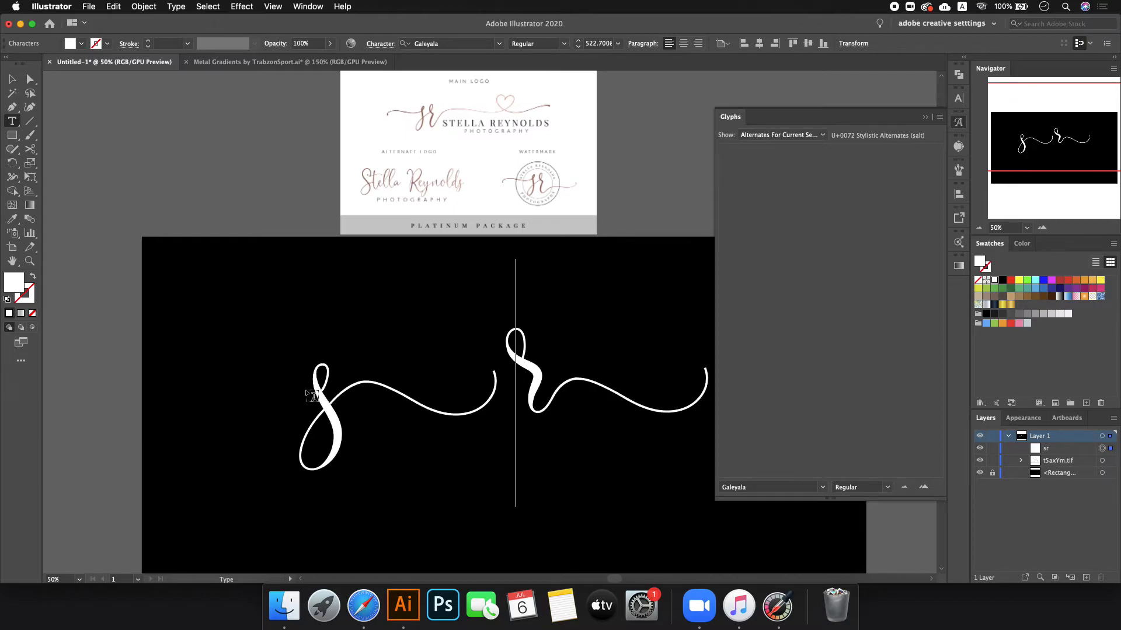
left_click_drag(325, 389, 236, 392)
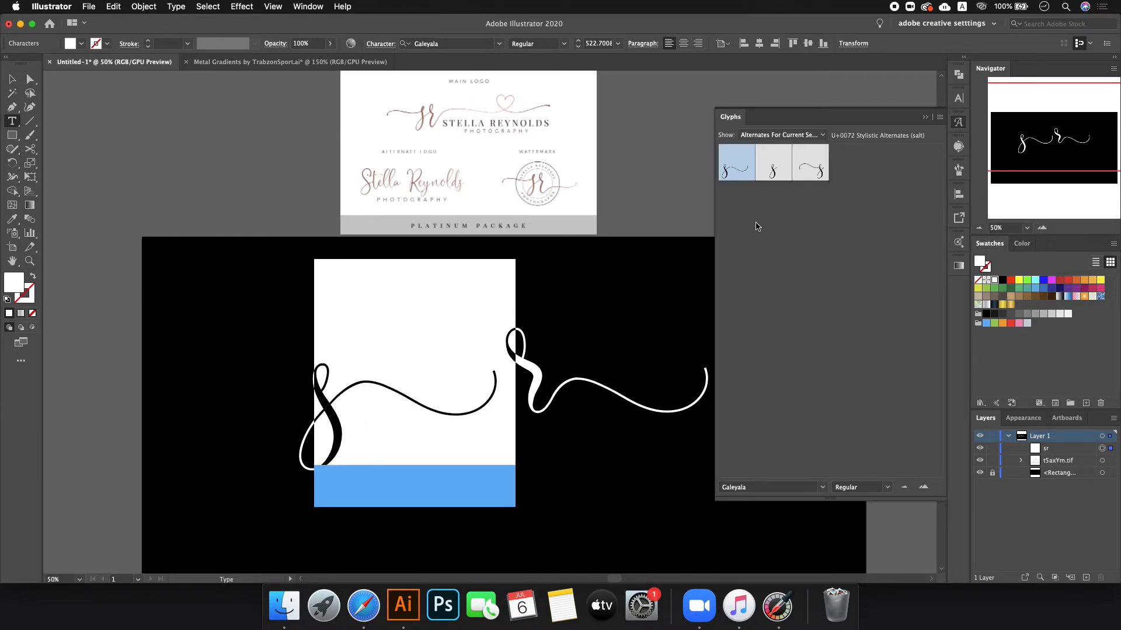
double_click(773, 168)
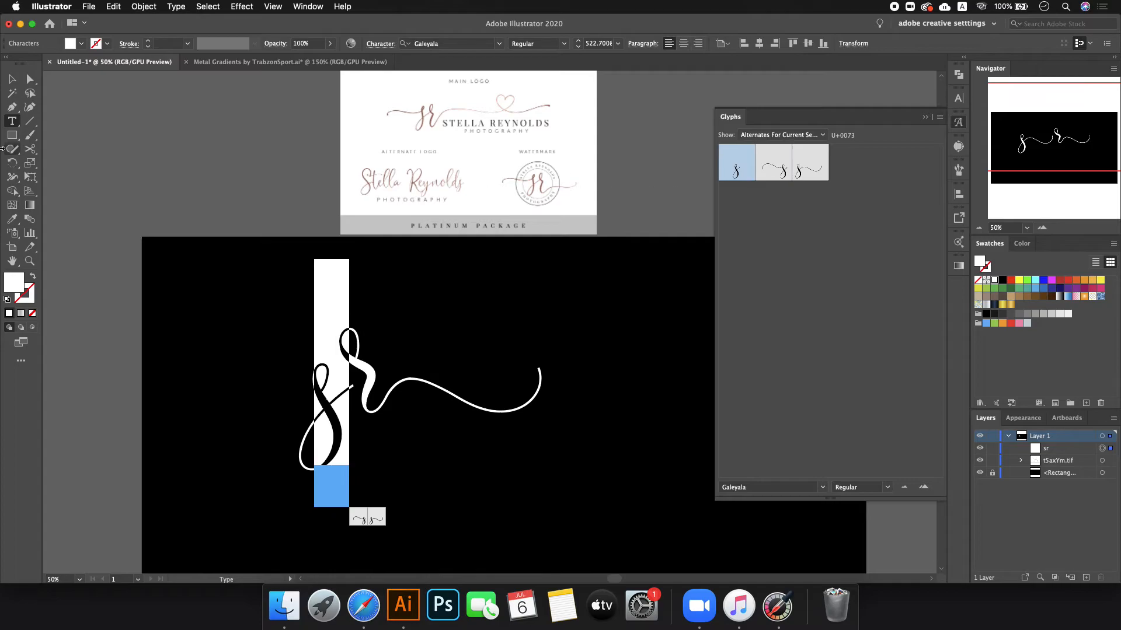
left_click(12, 79)
left_click(296, 401)
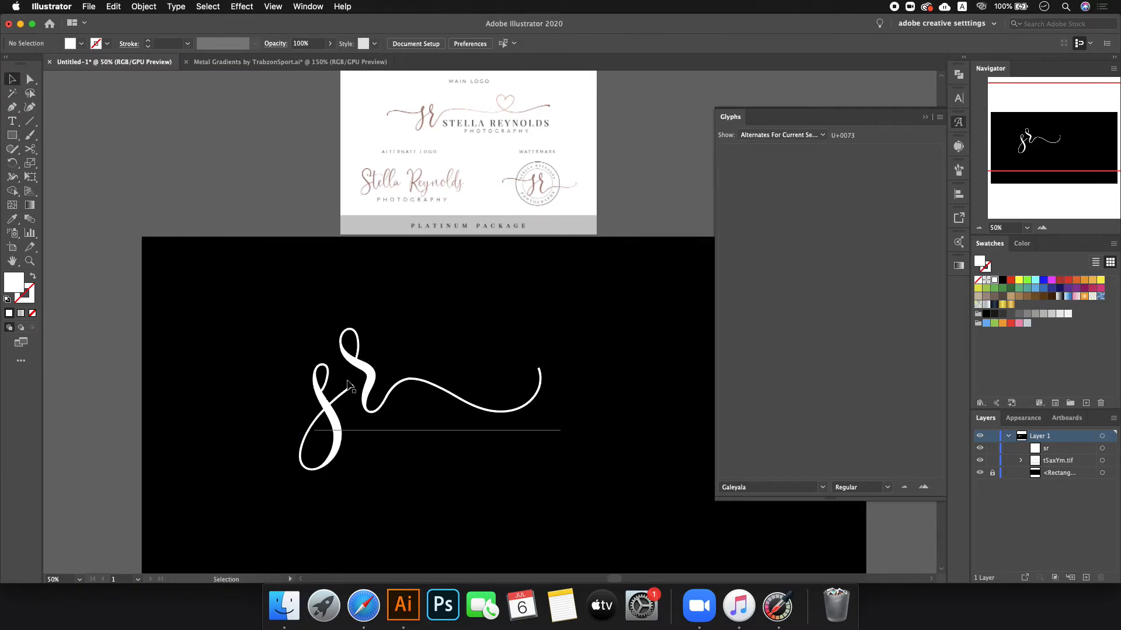
key("super+z")
key("super+z")
key("super+z")
key("super+z")
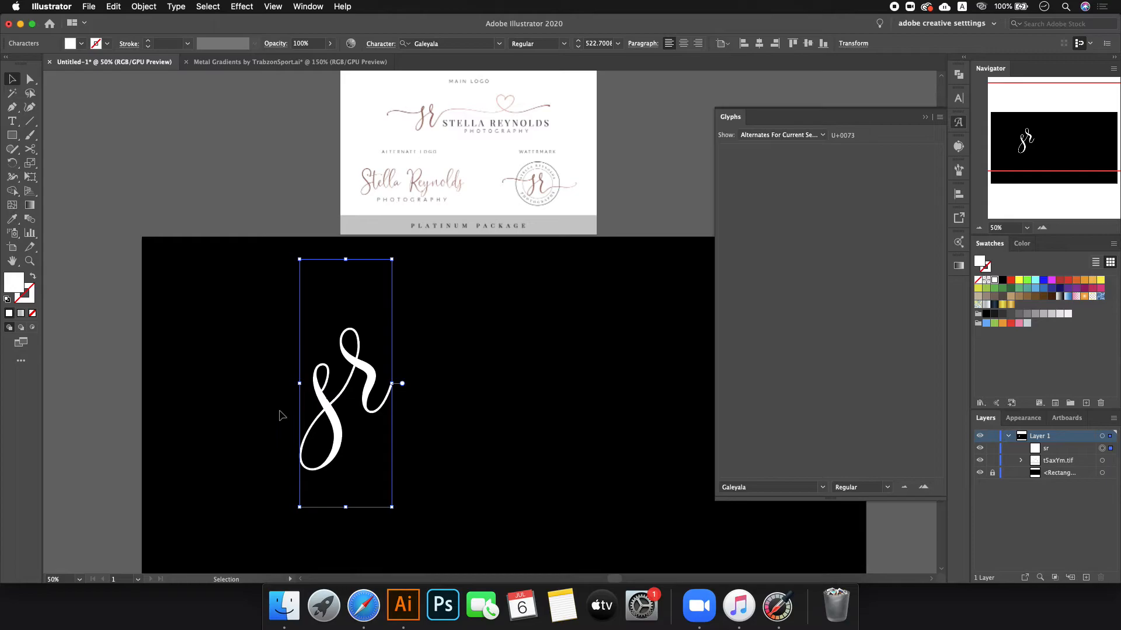
key("a")
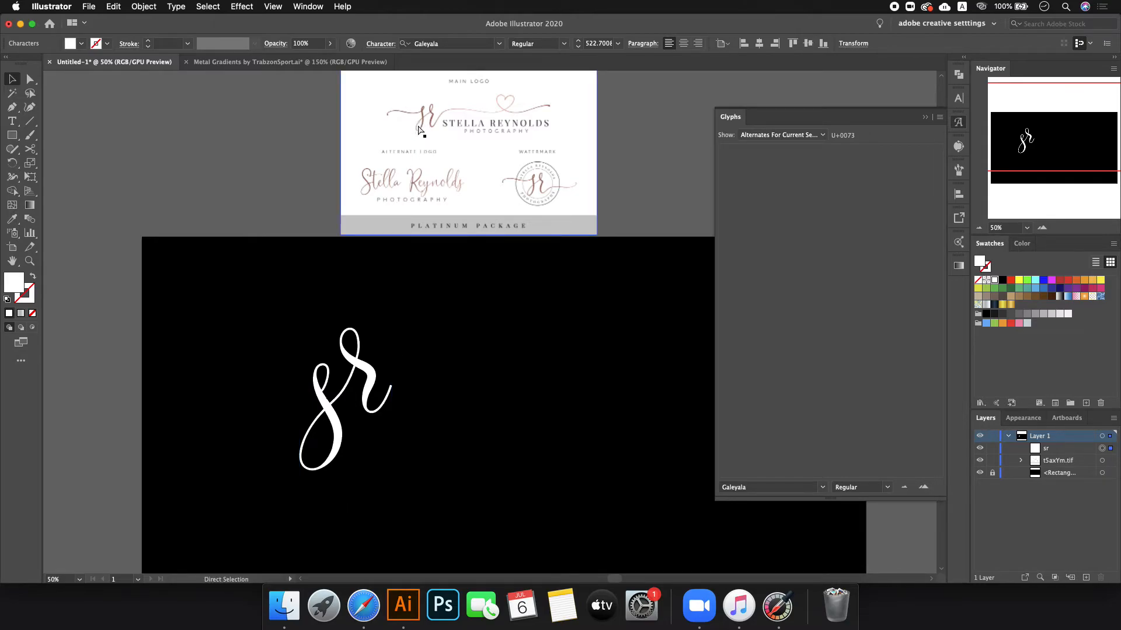
key("super+z")
key("super+z")
key("super+z")
key("super+z")
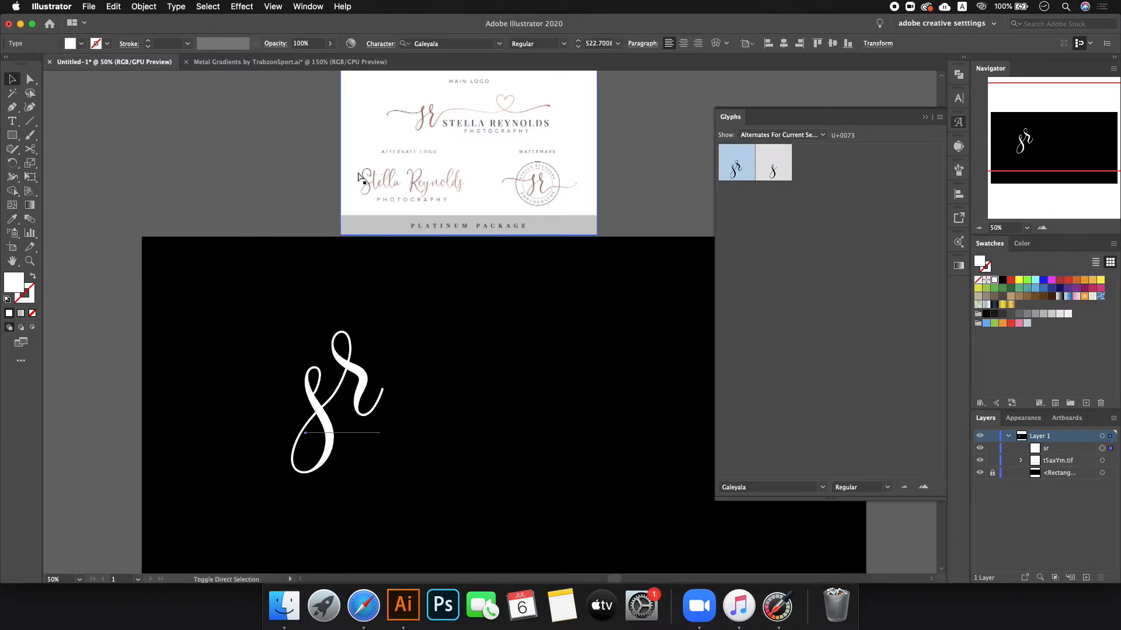
key("super+z")
key("super+z")
key("super+z")
left_click(223, 172)
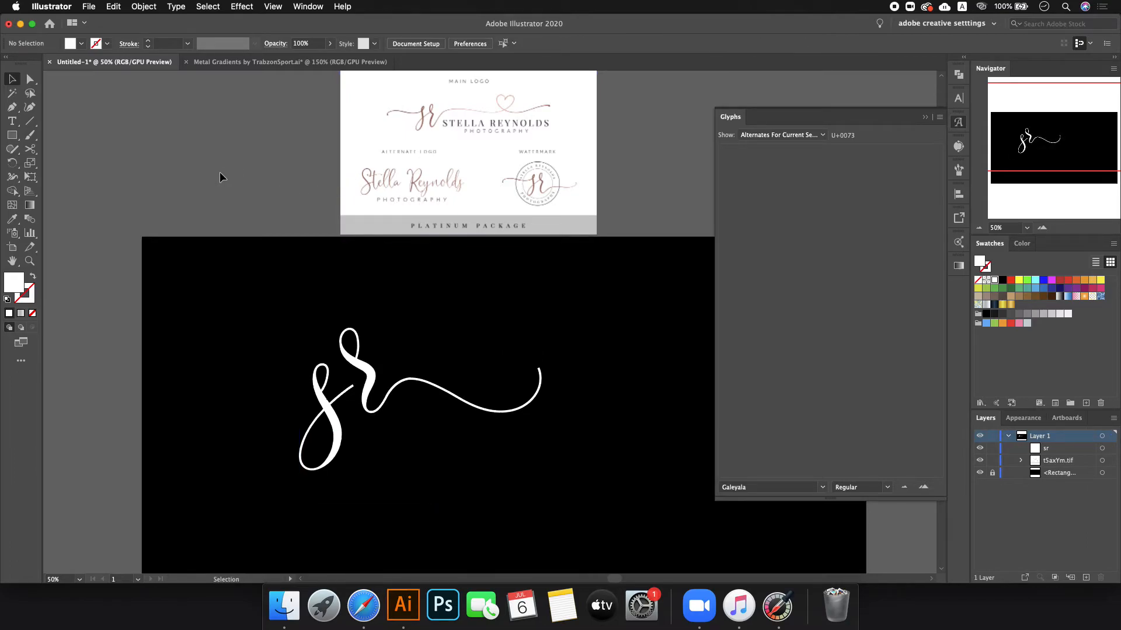
- Convert the sr text to outlines and ungroup it into separate letters
right_click(334, 401)
left_click(288, 200)
left_click(357, 394)
right_click(357, 394)
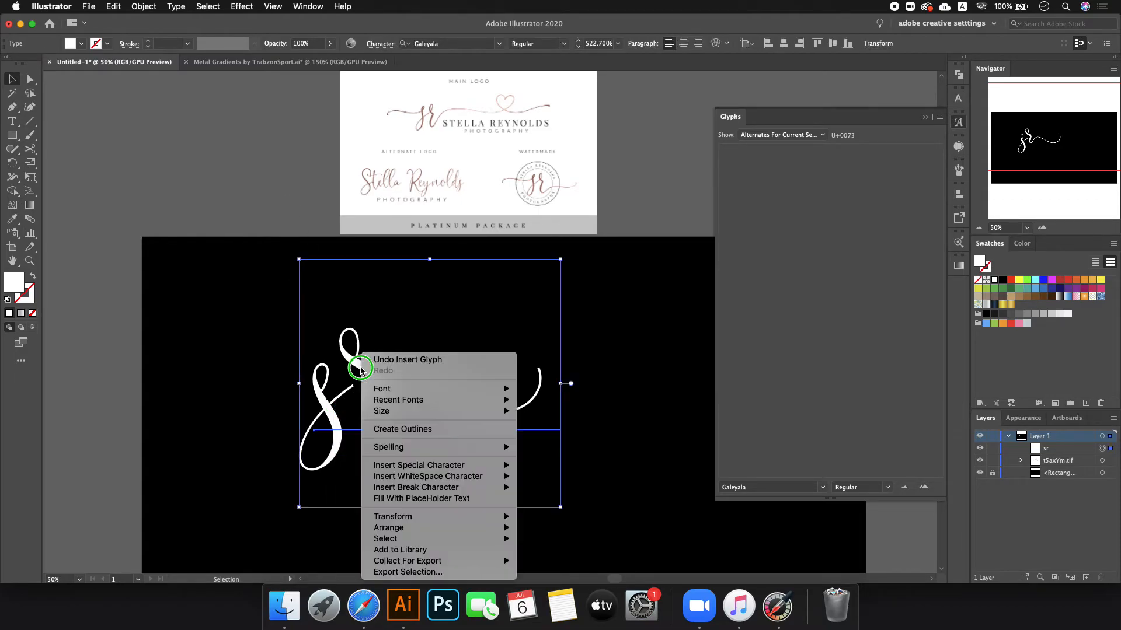
left_click(409, 427)
key("super+shift+g")
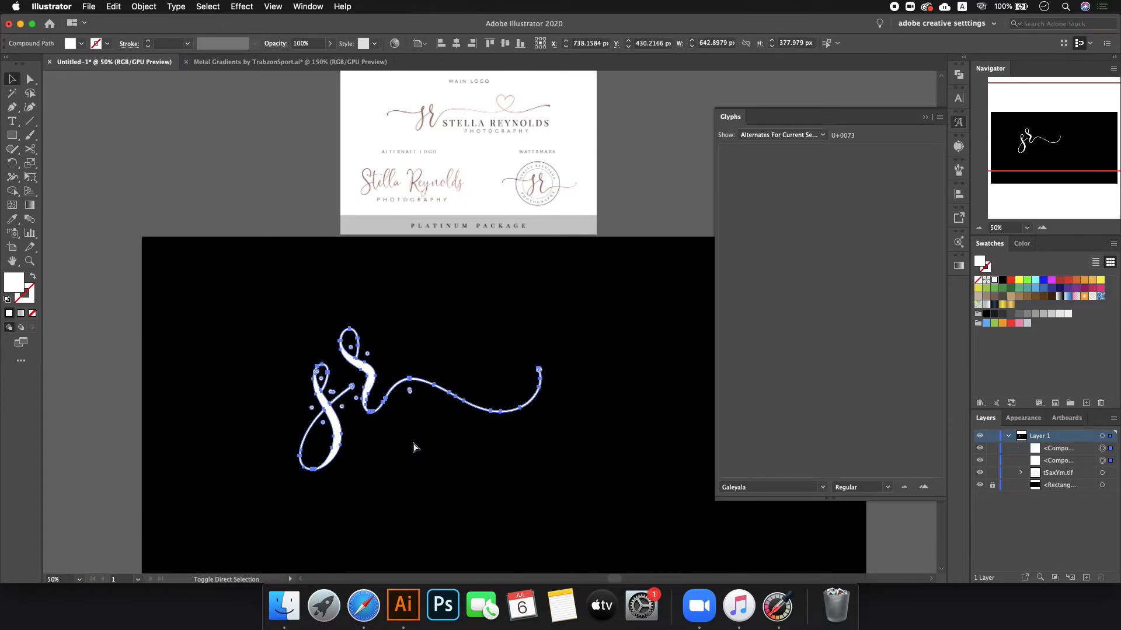
- Drag the outlined s slightly higher and deselect it
left_click(294, 240)
scroll(349, 390, "up", 3)
left_click_drag(349, 383, 349, 314)
left_click(284, 194)
scroll(284, 194, "down", 5)
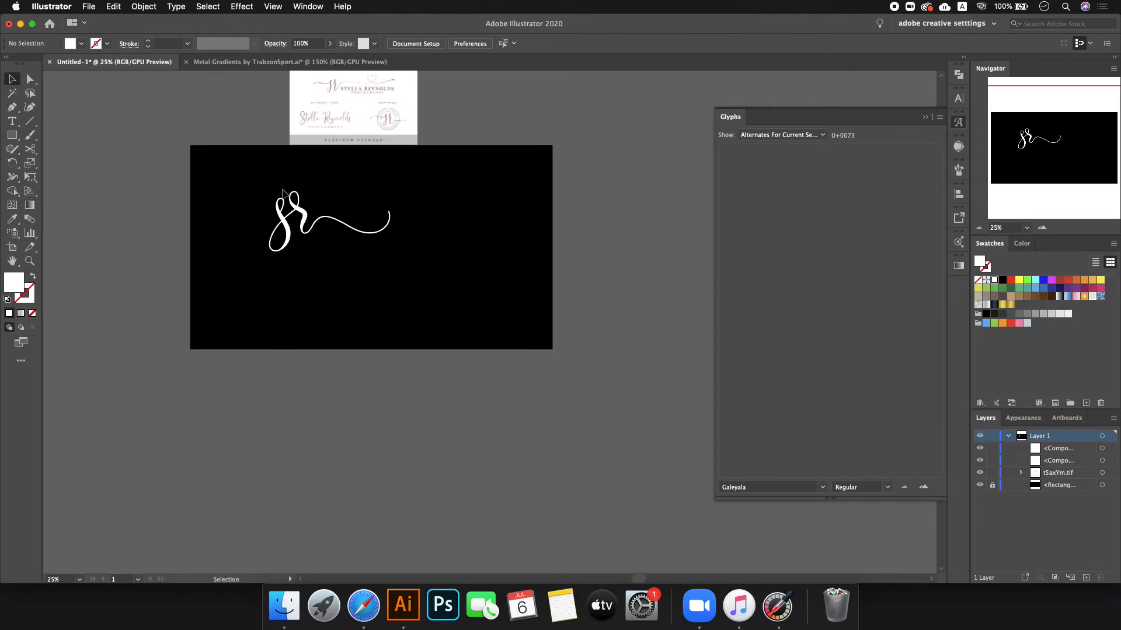
scroll(282, 188, "up", 2)
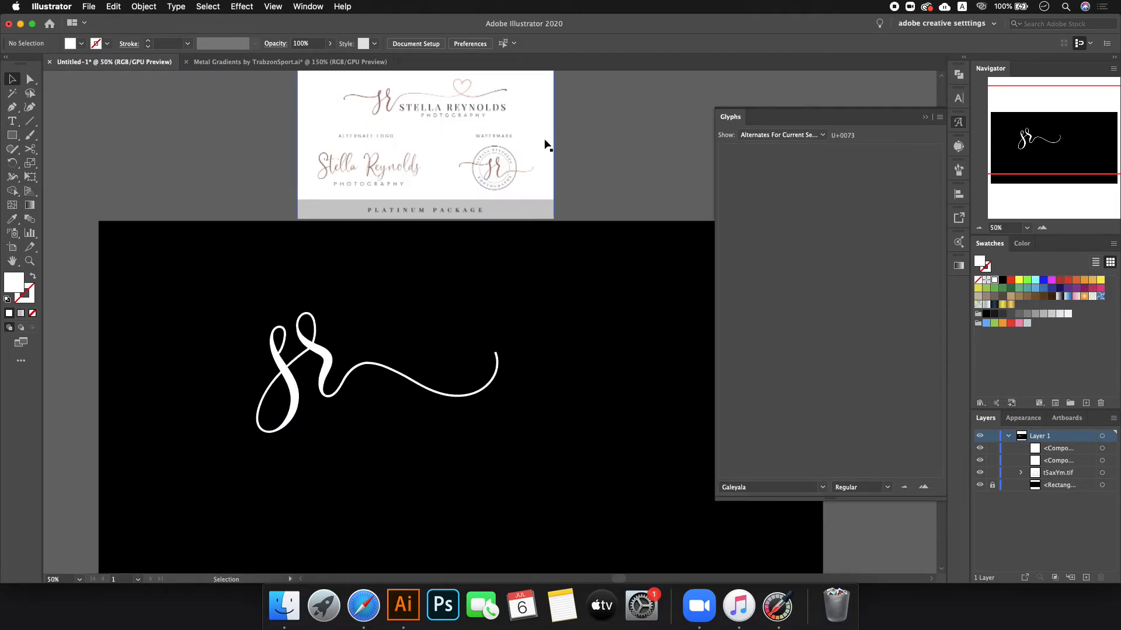
left_click(12, 120)
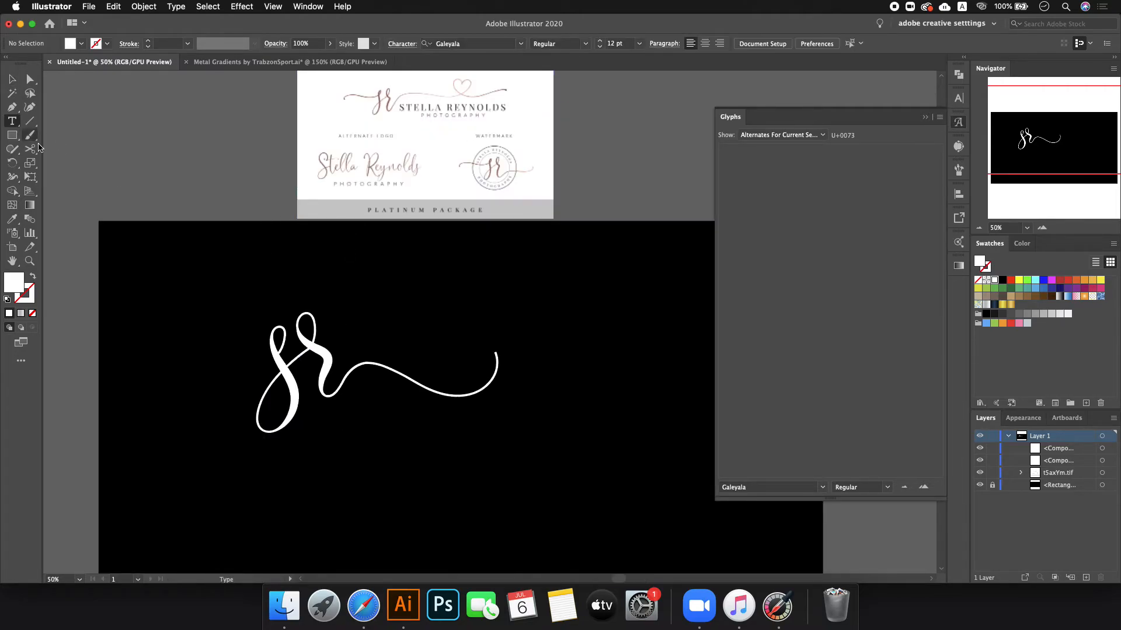
left_click(358, 416)
type("s")
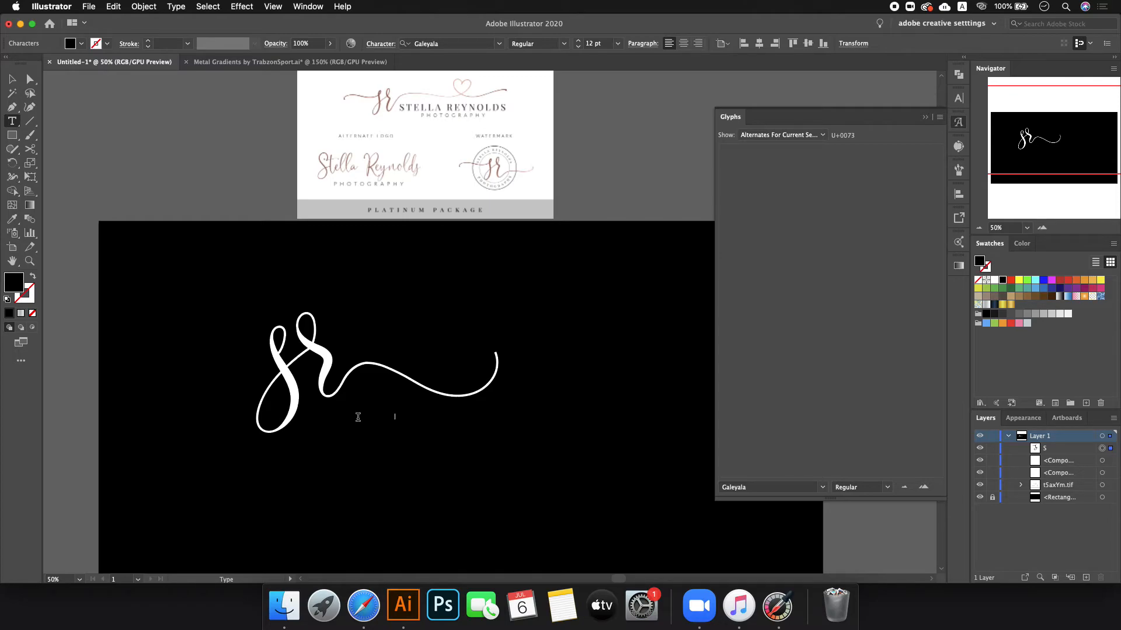
left_click(11, 79)
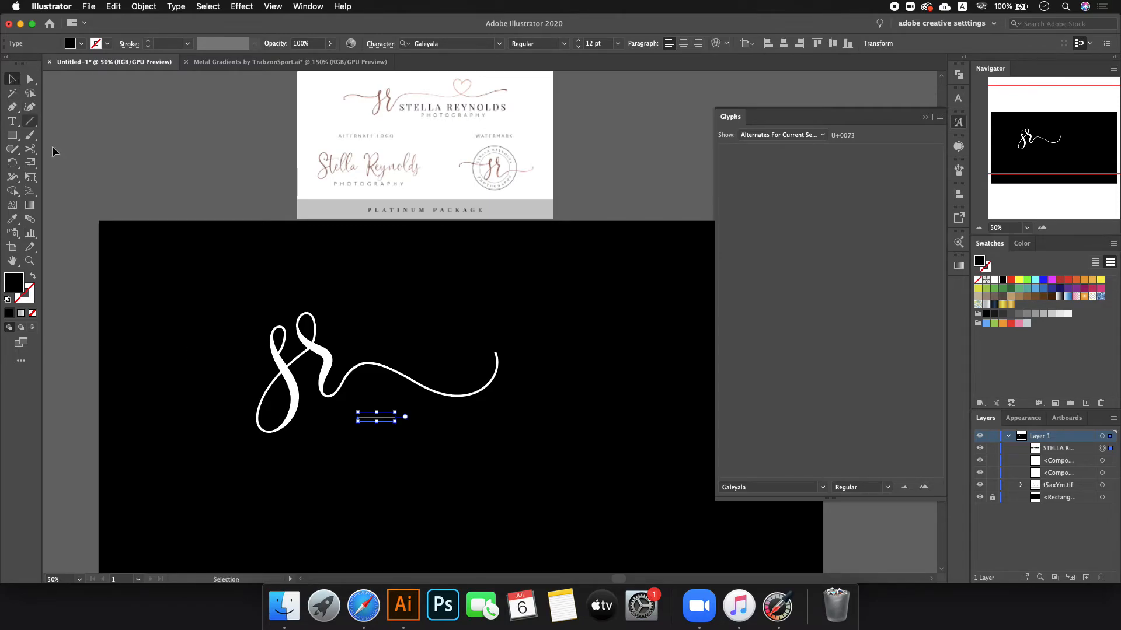
left_click_drag(397, 416, 453, 419)
left_click(1004, 282)
scroll(481, 437, "up", 2)
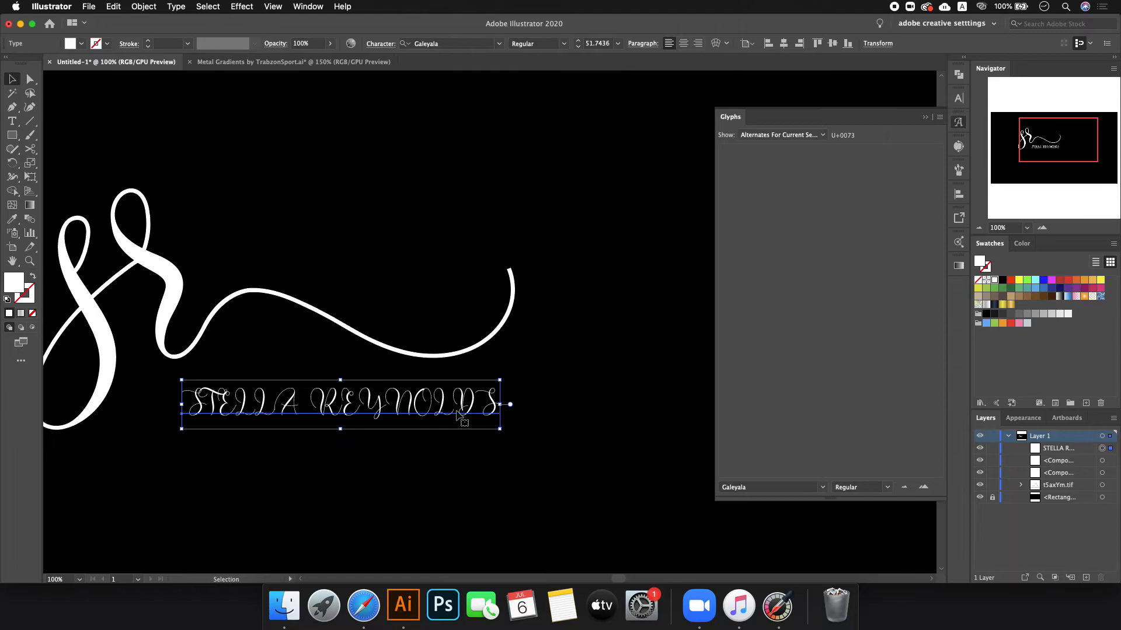
scroll(349, 404, "up", 3)
scroll(361, 370, "down", 2)
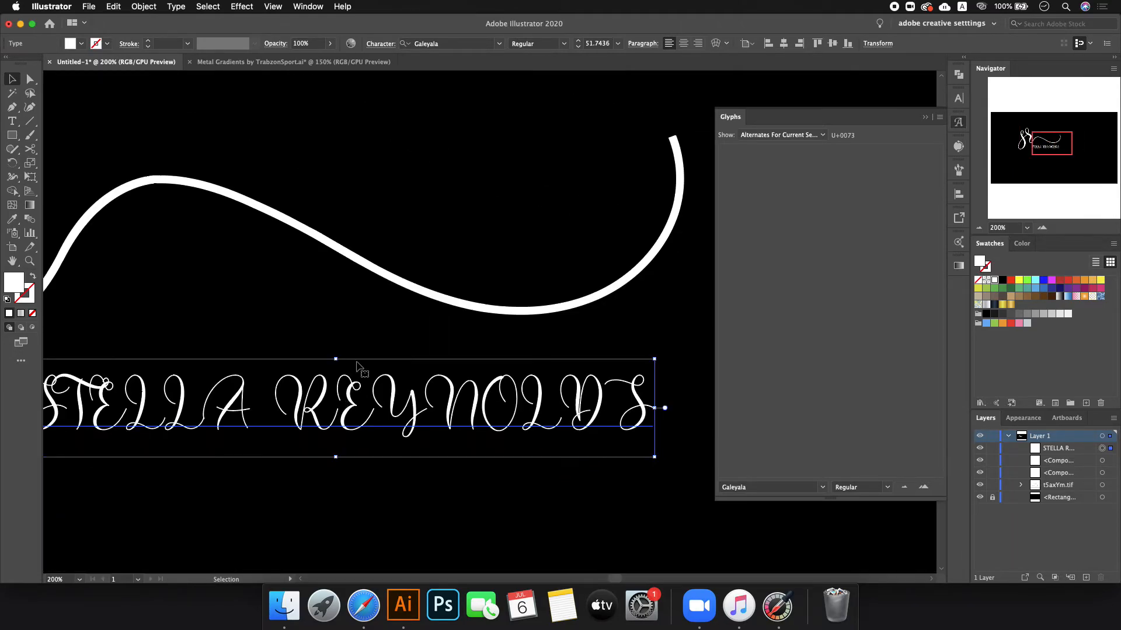
- Change the name's font to Big Caslon Medium
left_click(435, 43)
scroll(468, 270, "down", 3)
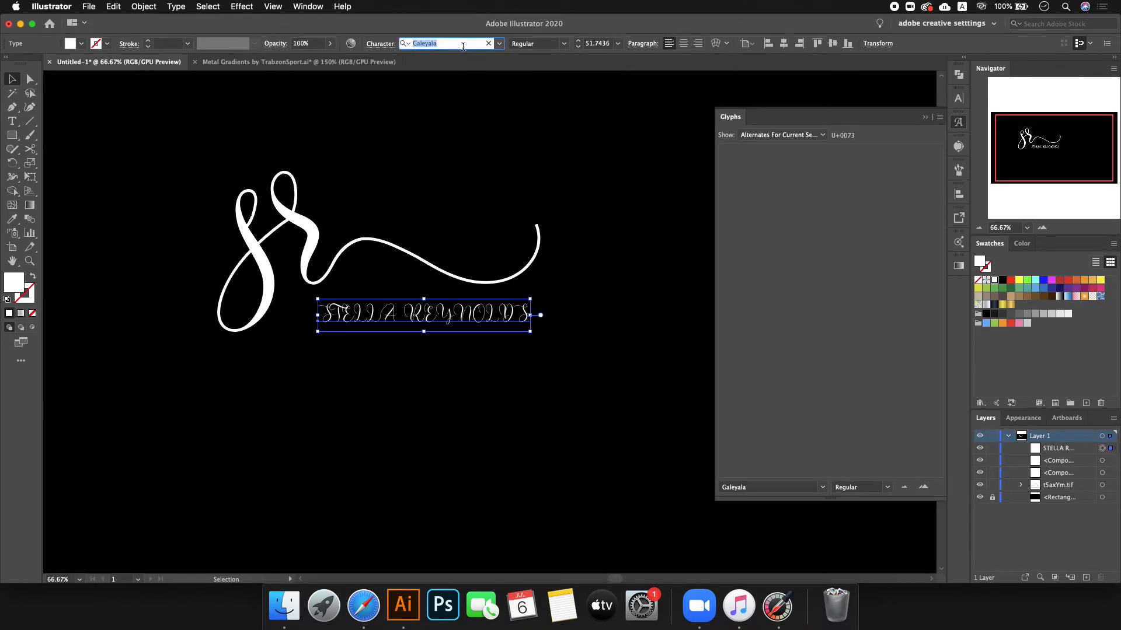
key("Up")
key("Up")
key("Up")
key("Up")
key("Up")
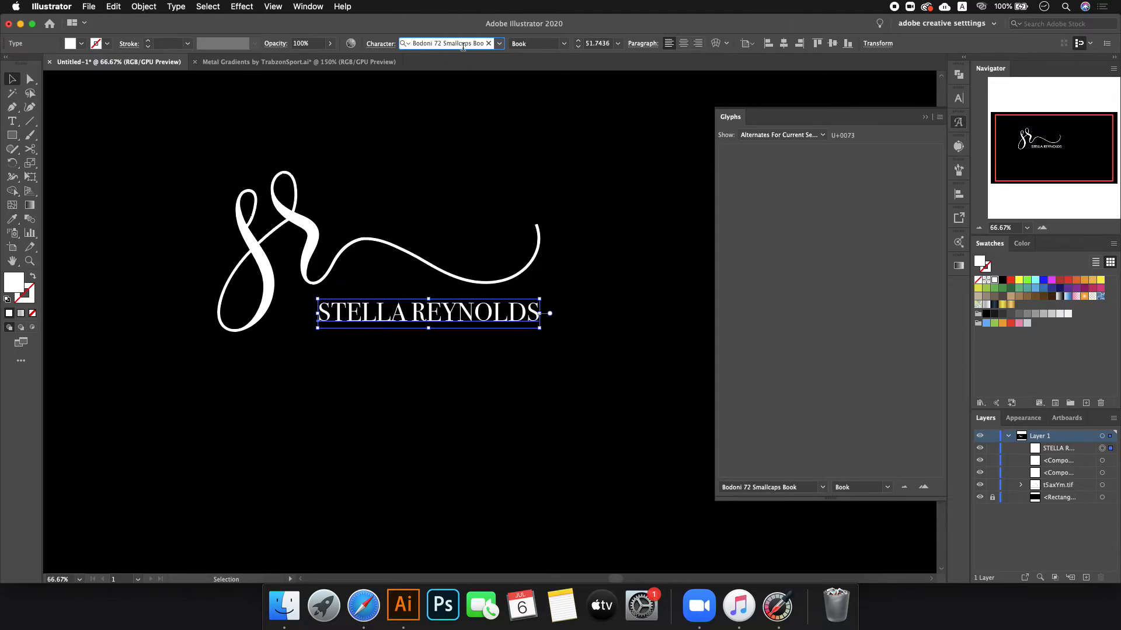
key("Down")
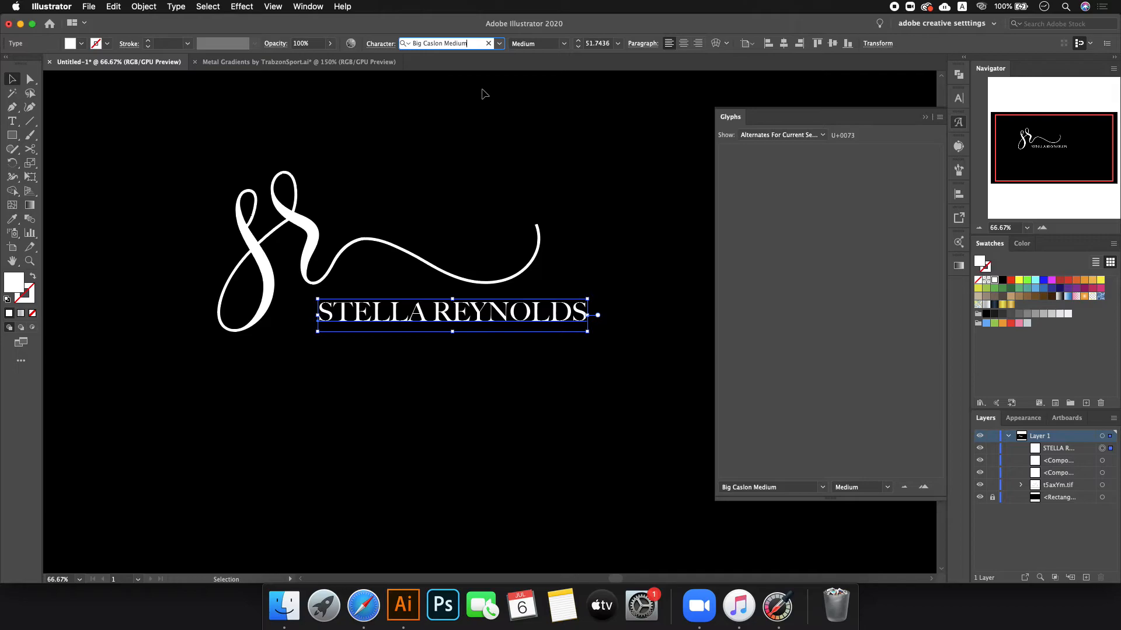
- Set the name's tracking to 260 and scale it to fit under the monogram
left_click(959, 98)
left_click(917, 160)
key("shift+Up")
key("shift+Up")
key("shift+Up")
key("shift+Up")
key("shift+Up")
key("shift+Up")
key("shift+Up")
key("shift+Up")
key("shift+Up")
key("shift+Up")
key("shift+Up")
key("shift+Up")
key("shift+Up")
key("shift+Up")
key("shift+Up")
key("shift+Up")
key("shift+Up")
key("shift+Up")
key("shift+Up")
key("shift+Up")
left_click_drag(688, 317, 506, 315)
left_click(585, 356)
scroll(524, 357, "down", 2)
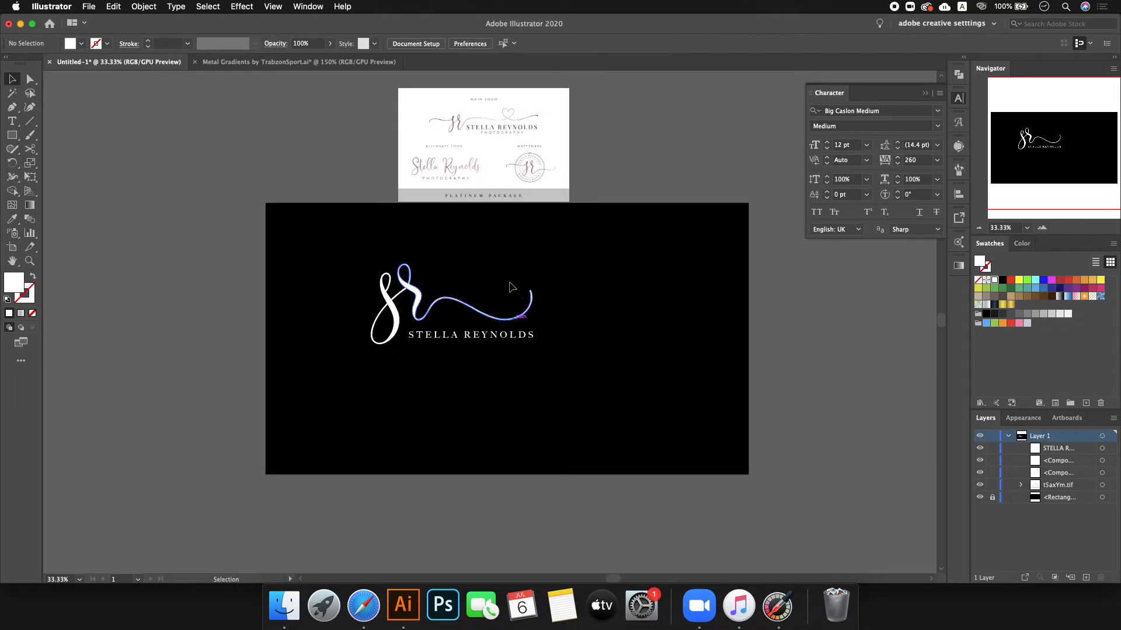
scroll(488, 113, "up", 4)
scroll(493, 130, "down", 3)
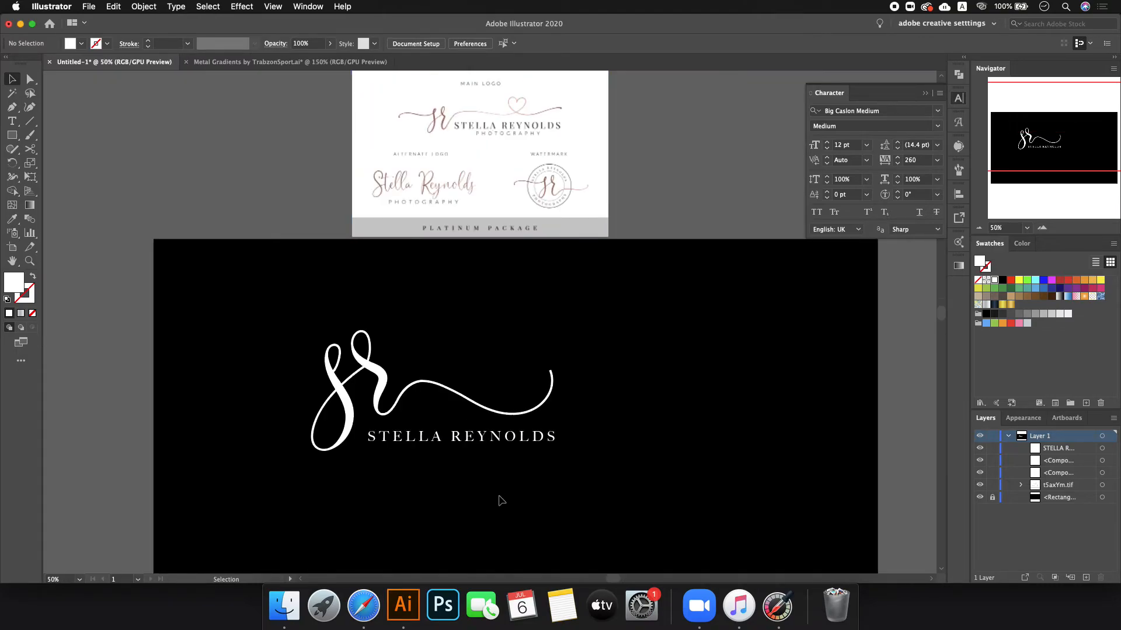
scroll(500, 500, "up", 2)
key("t")
left_click(307, 417)
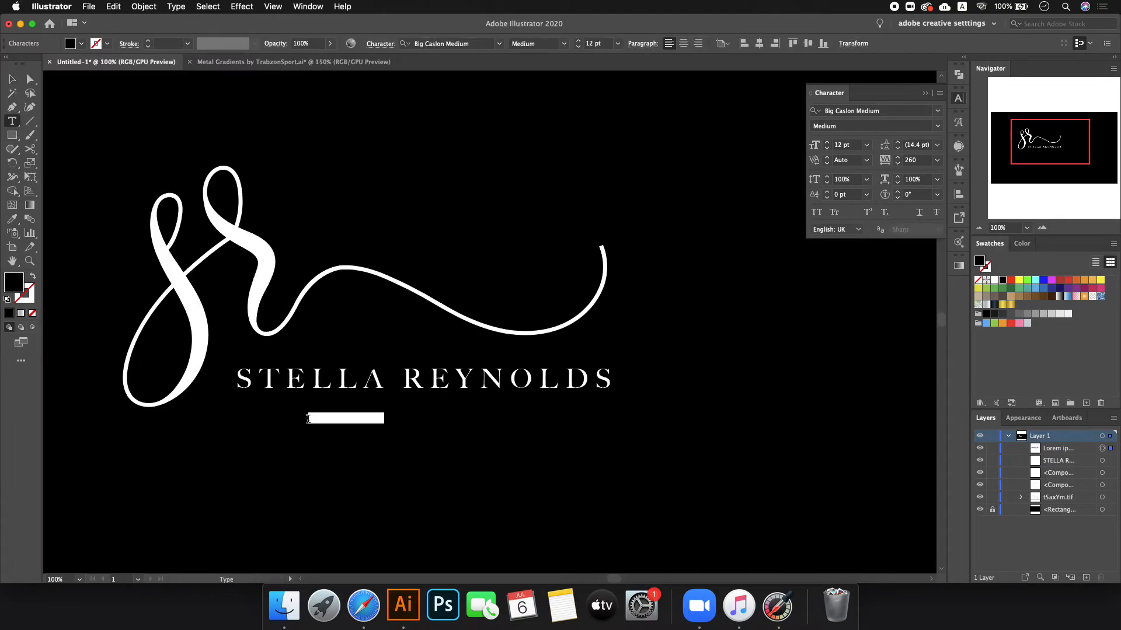
type("p")
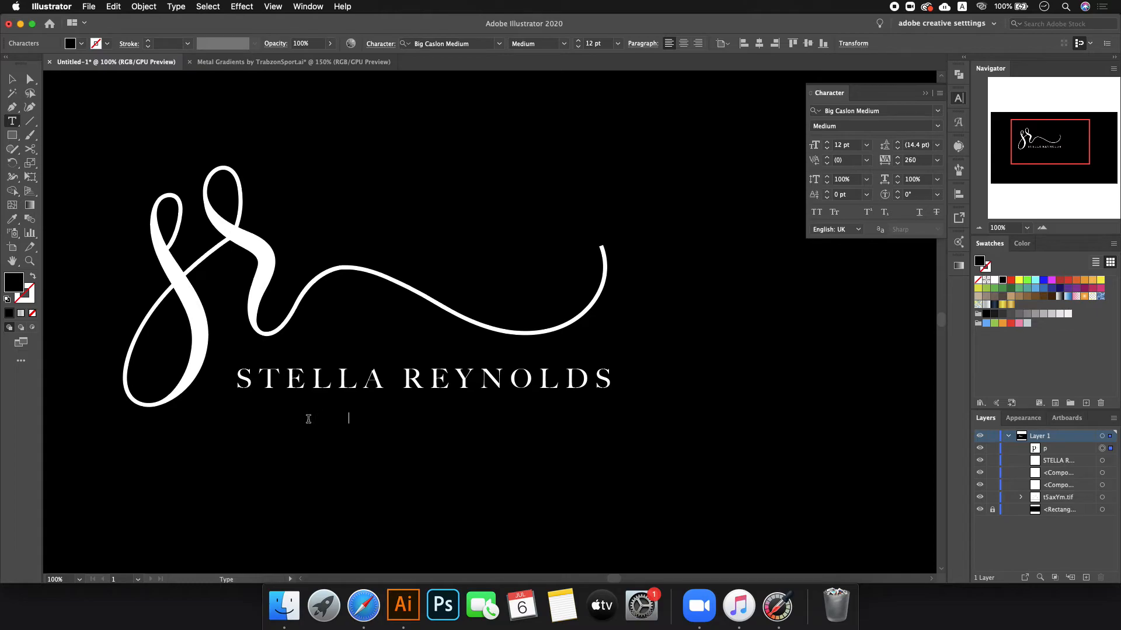
left_click(13, 80)
left_click_drag(381, 418, 488, 418)
- Set 'photography' in Nexa Light, fill it white and make it All Caps
left_click(460, 45)
type("nexa")
key("Return")
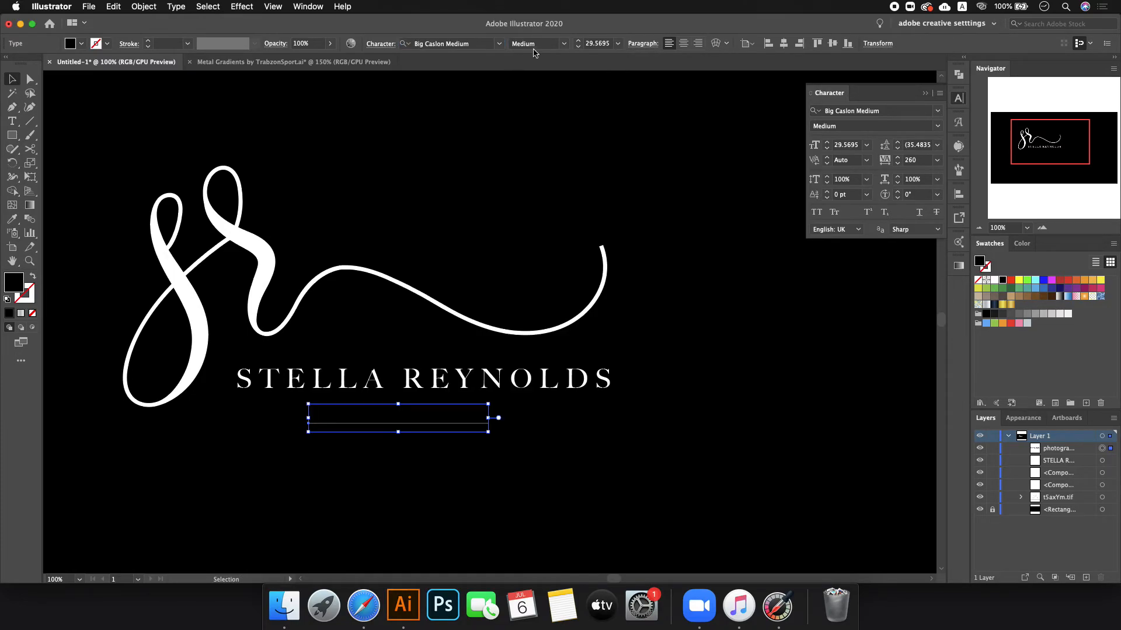
scroll(460, 41, "down", 1)
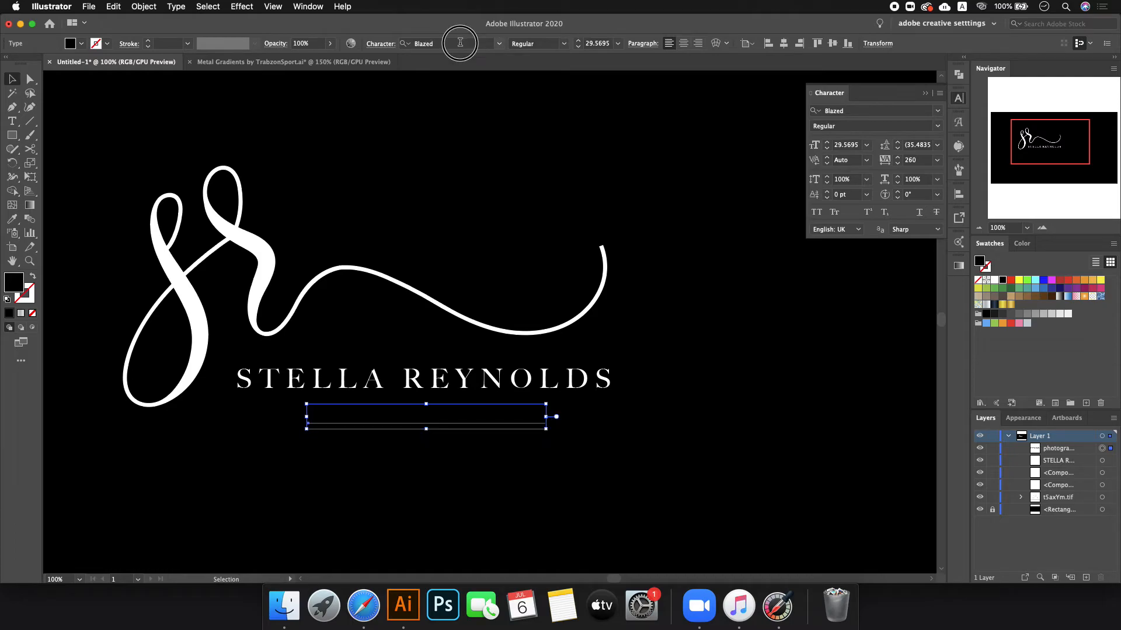
left_click(460, 42)
type("nexa")
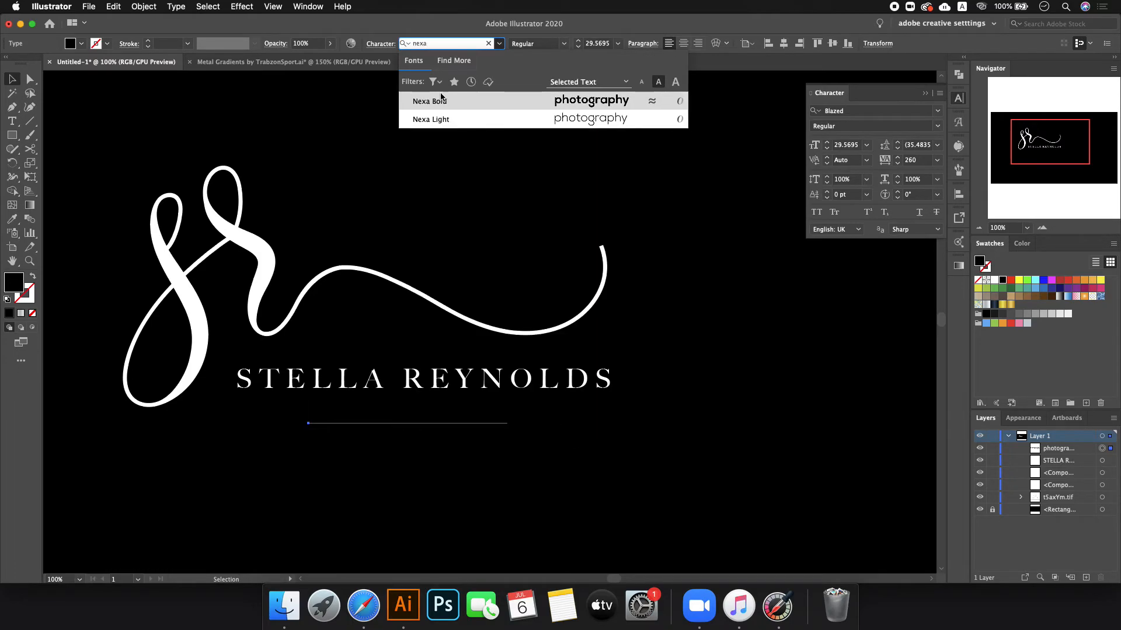
left_click(436, 118)
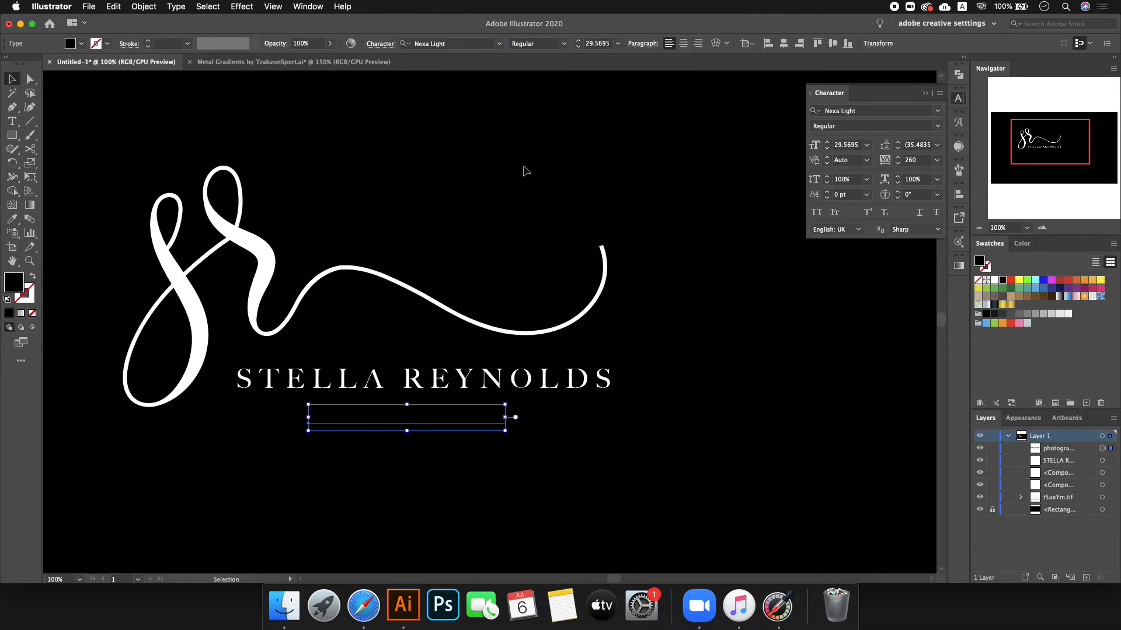
left_click(995, 281)
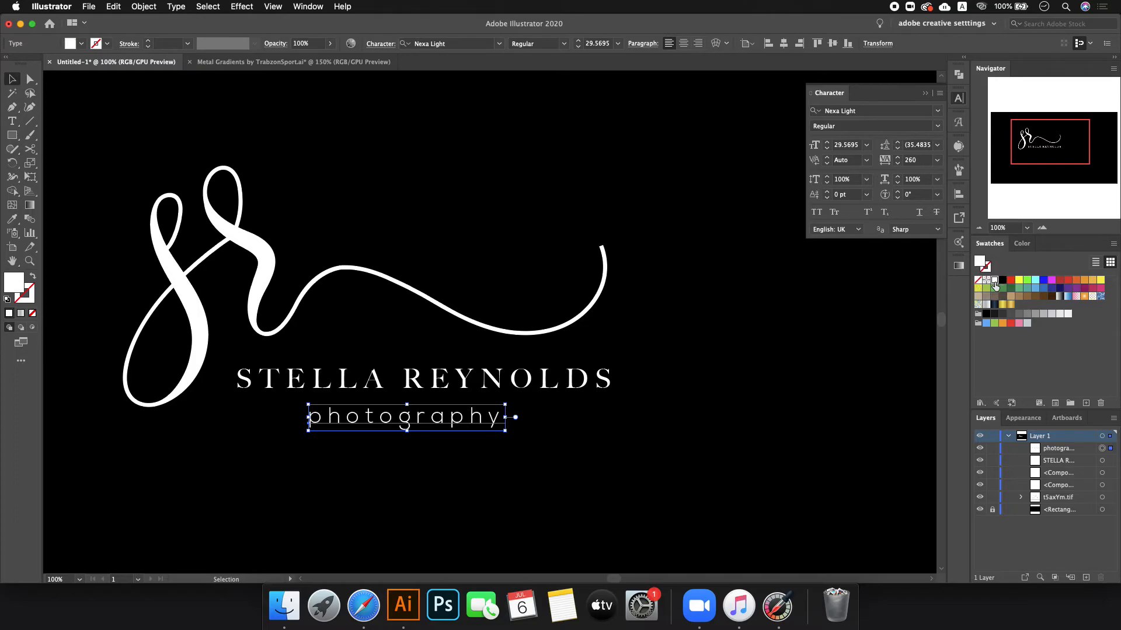
left_click(817, 213)
- Shrink PHOTOGRAPHY, move it up under the name, and zoom out to the whole artboard
scroll(923, 166, "up", 20)
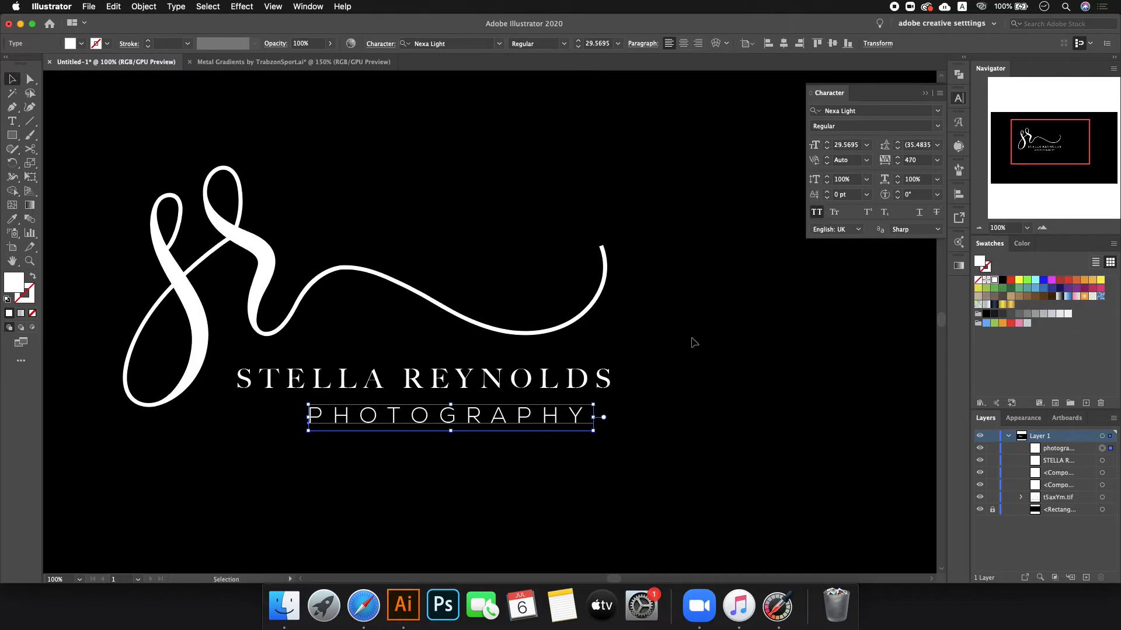
left_click_drag(594, 421, 522, 425)
left_click_drag(448, 409, 448, 403)
left_click(463, 435)
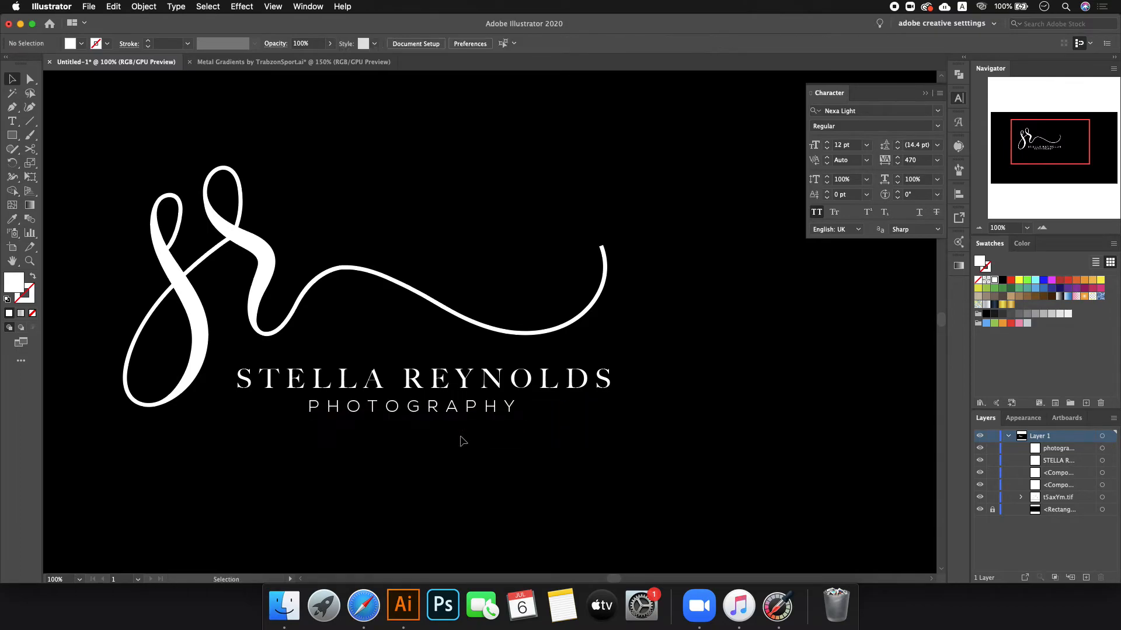
key("super+minus")
key("super+minus")
key("super+minus")
scroll(484, 185, "up", 1)
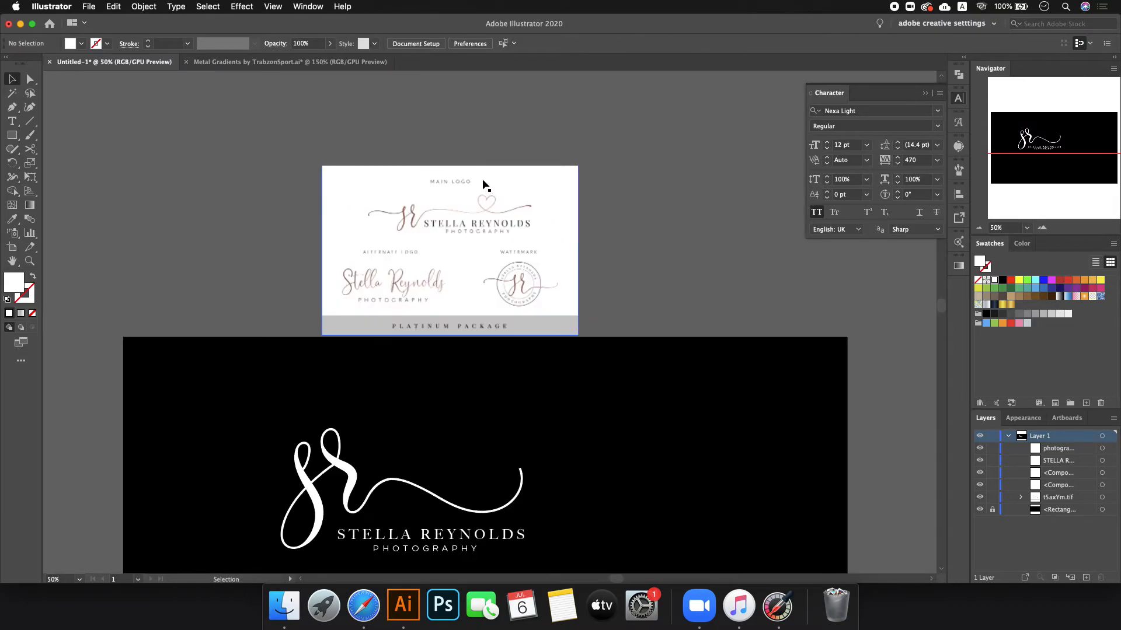
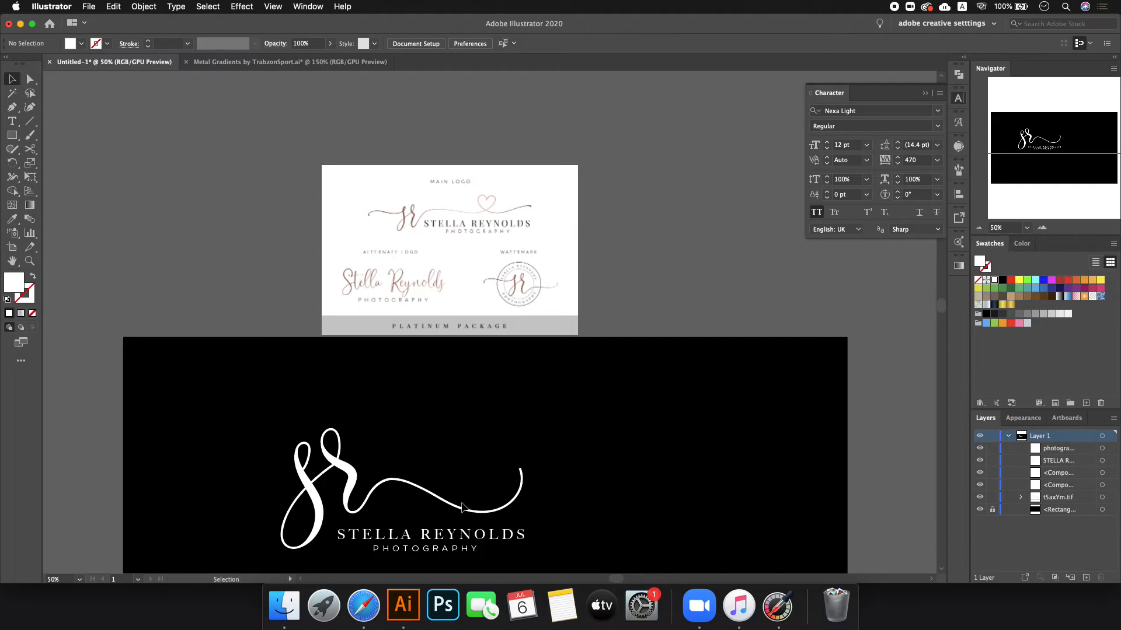
- Raise the white sr logo higher on the black artboard
left_click_drag(220, 421, 570, 548)
left_click_drag(452, 538, 452, 509)
left_click(558, 425)
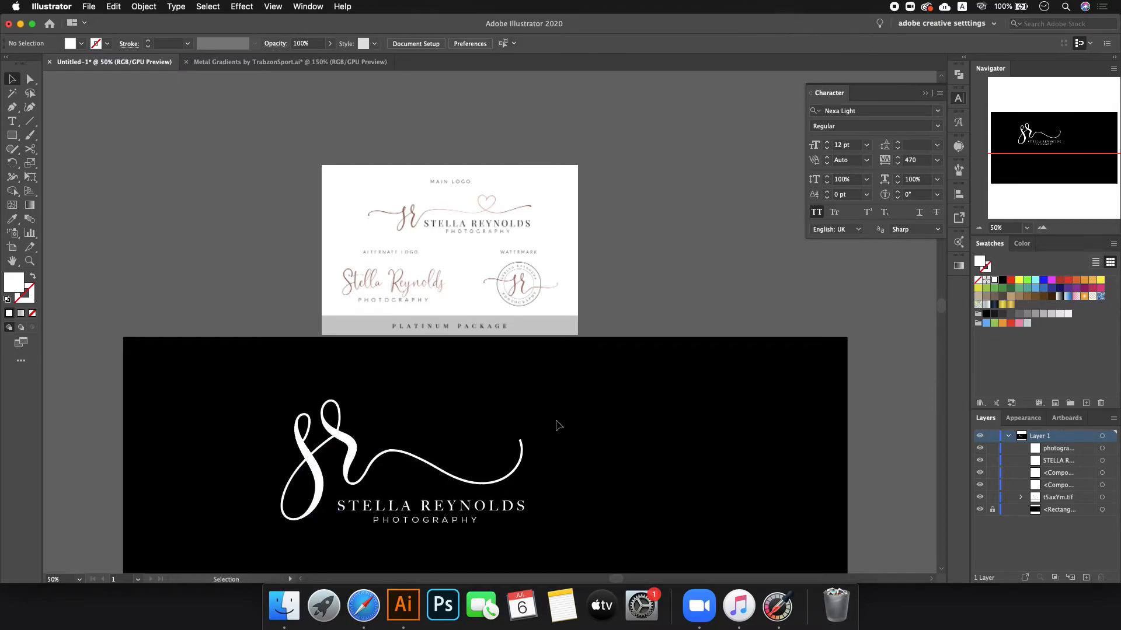
- Select the S and R strokes, unite them with Pathfinder, then undo the merge
left_click(323, 455)
left_click(351, 445, "shift")
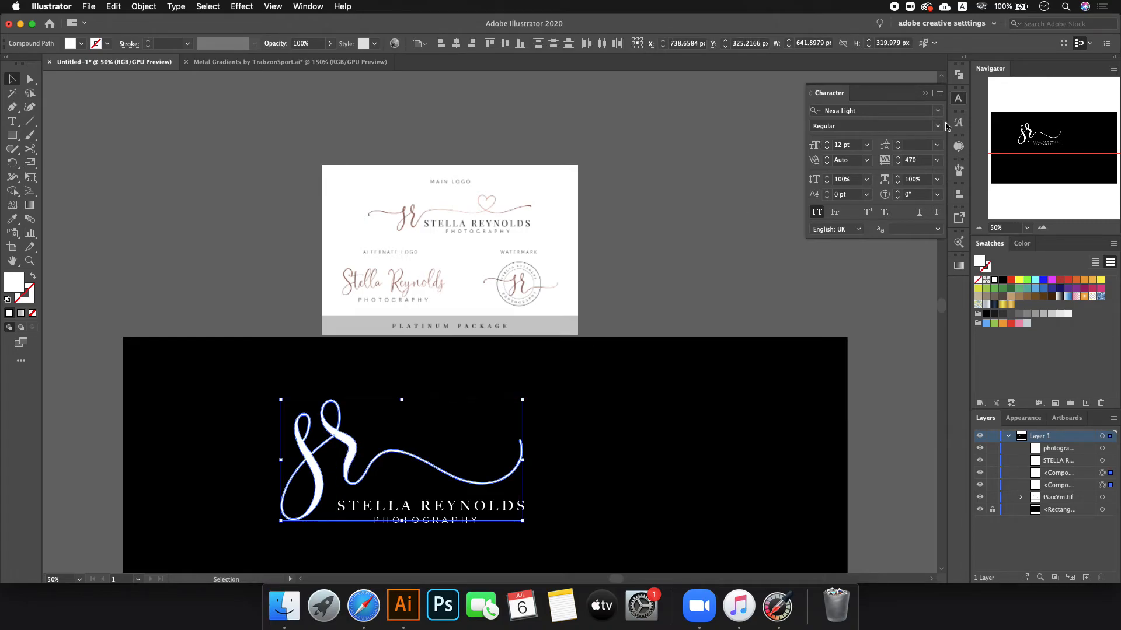
left_click(958, 75)
left_click(817, 100)
left_click(748, 304)
key("super+z")
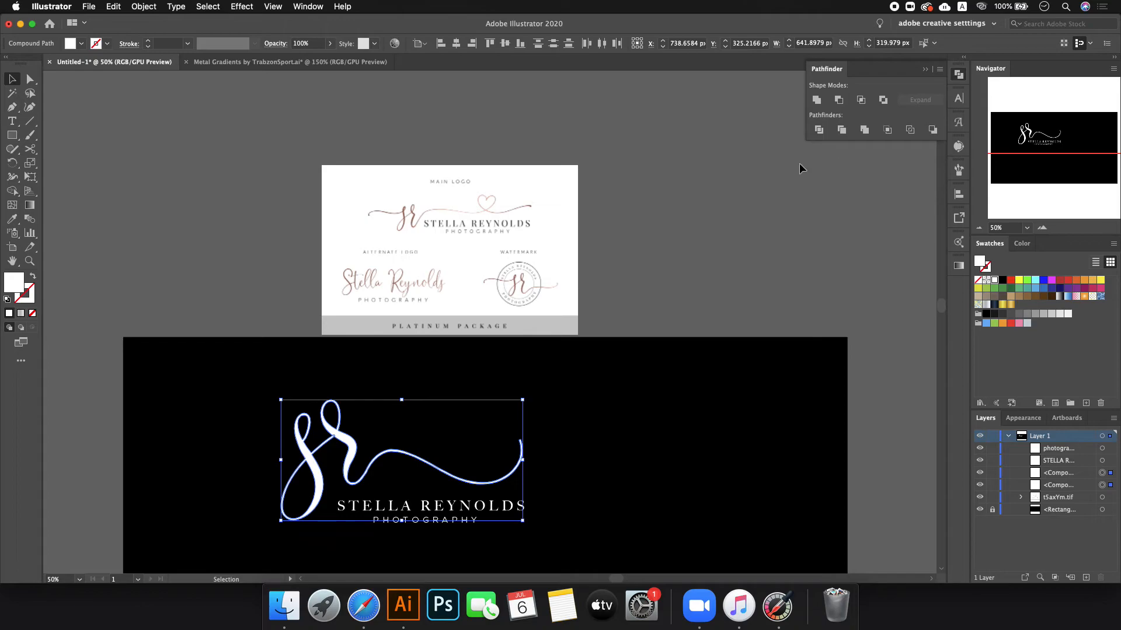
- Fill the sr mark with the gold gradient and merge S and R into one compound path
scroll(376, 438, "up", 8)
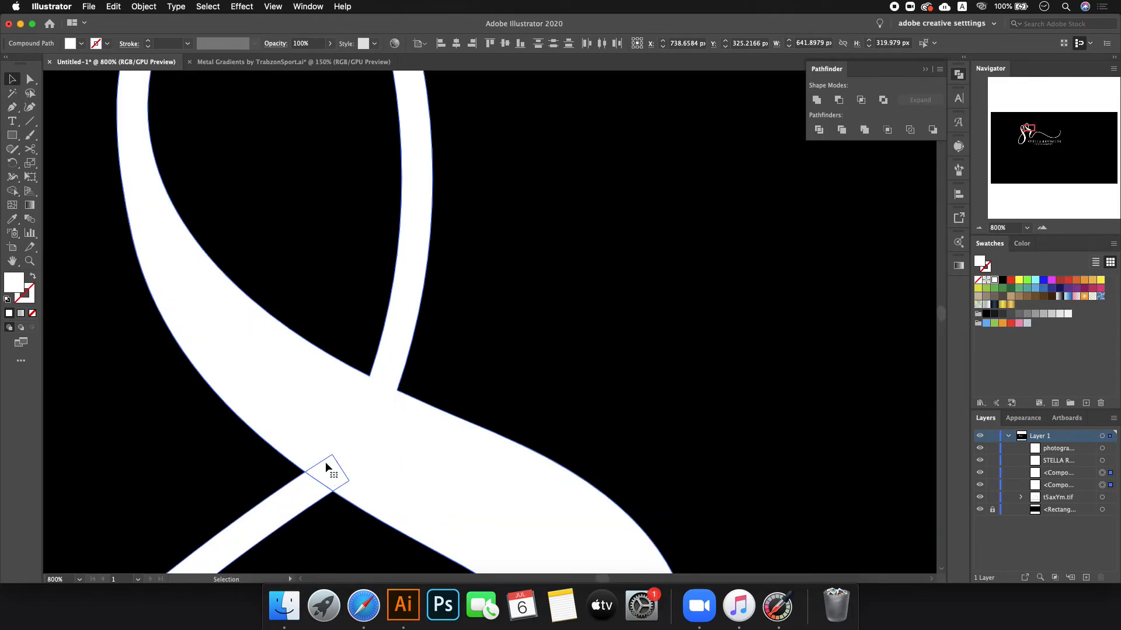
key("super+8")
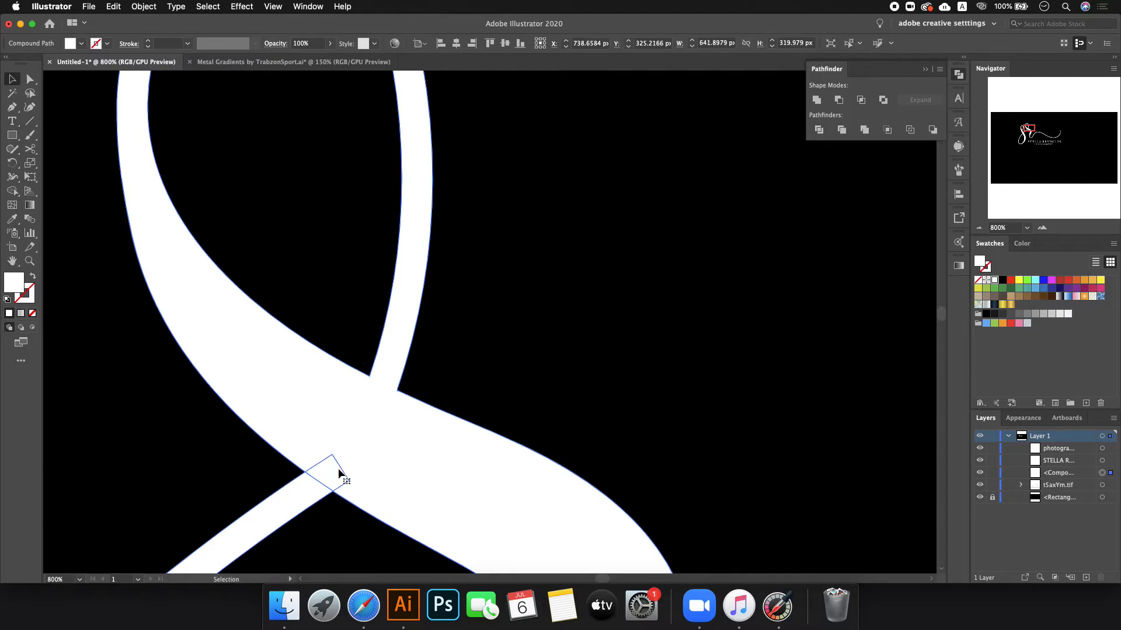
key("super+z")
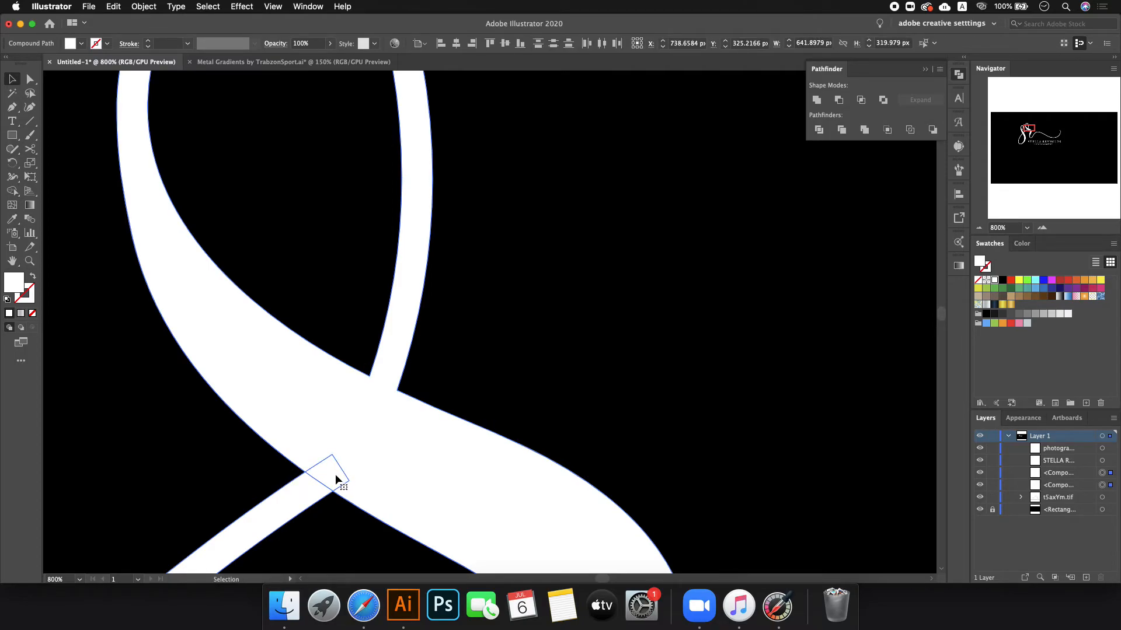
left_click(1011, 306)
key("a")
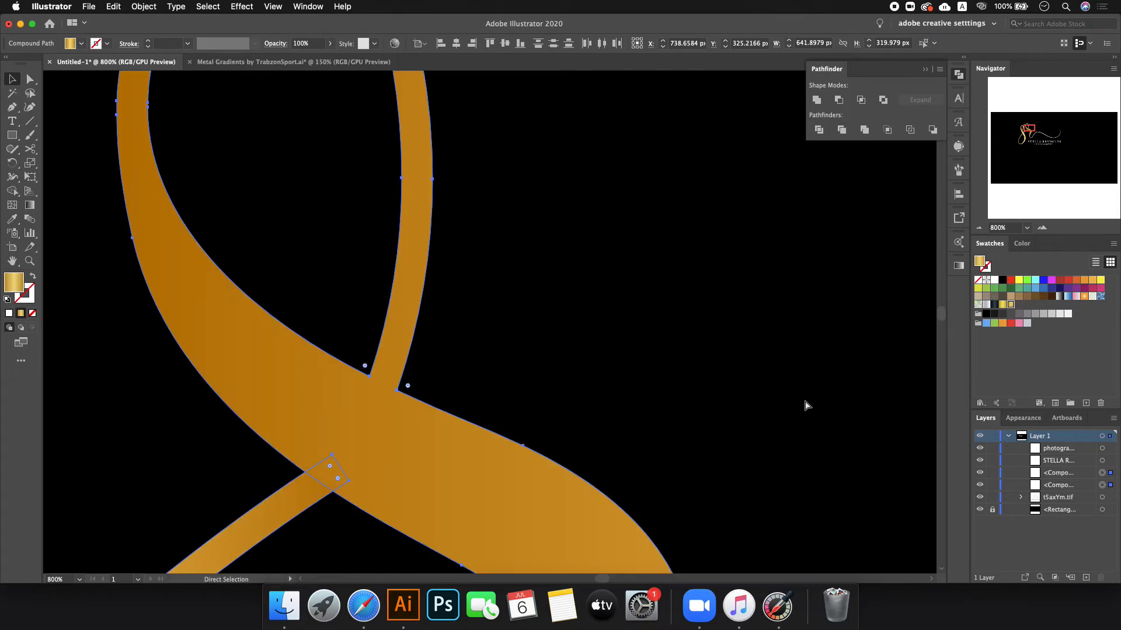
key("super+8")
key("v")
left_click(506, 402)
scroll(506, 401, "down", 3)
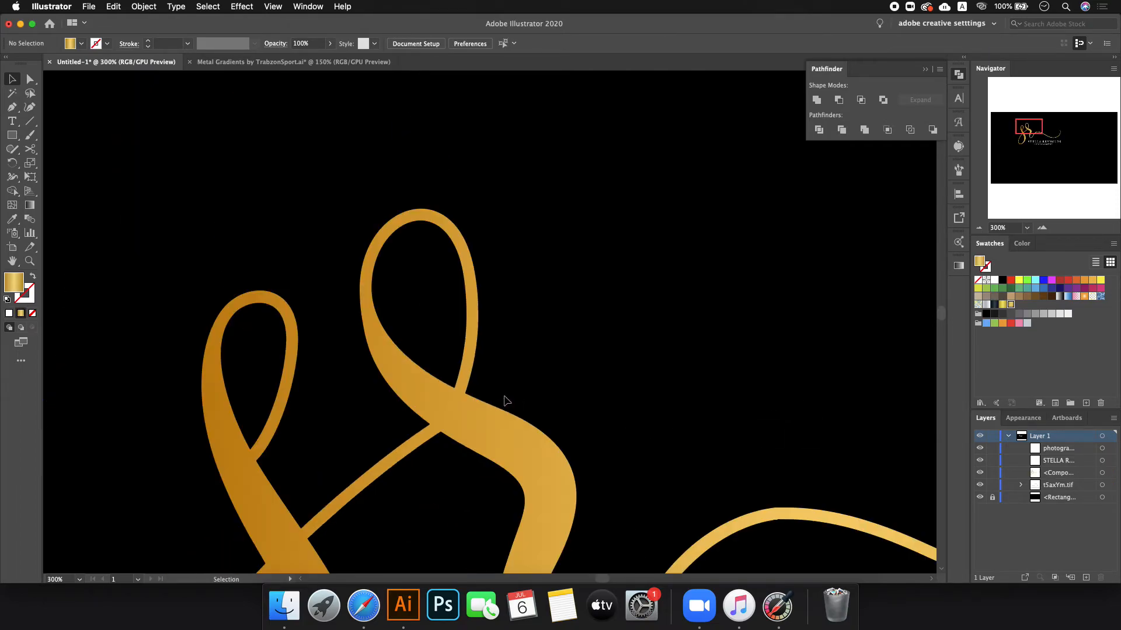
scroll(506, 402, "down", 2)
scroll(506, 402, "down", 3)
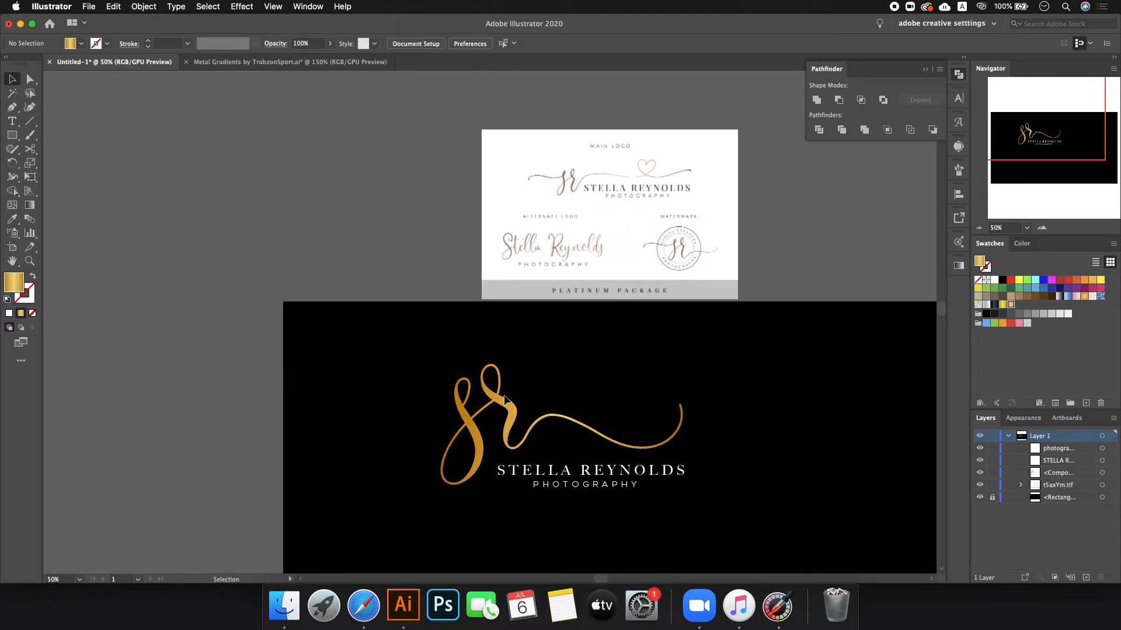
- Select the sr mark and undo its gold gradient fill
left_click(506, 401)
scroll(502, 401, "up", 6)
scroll(490, 422, "up", 2)
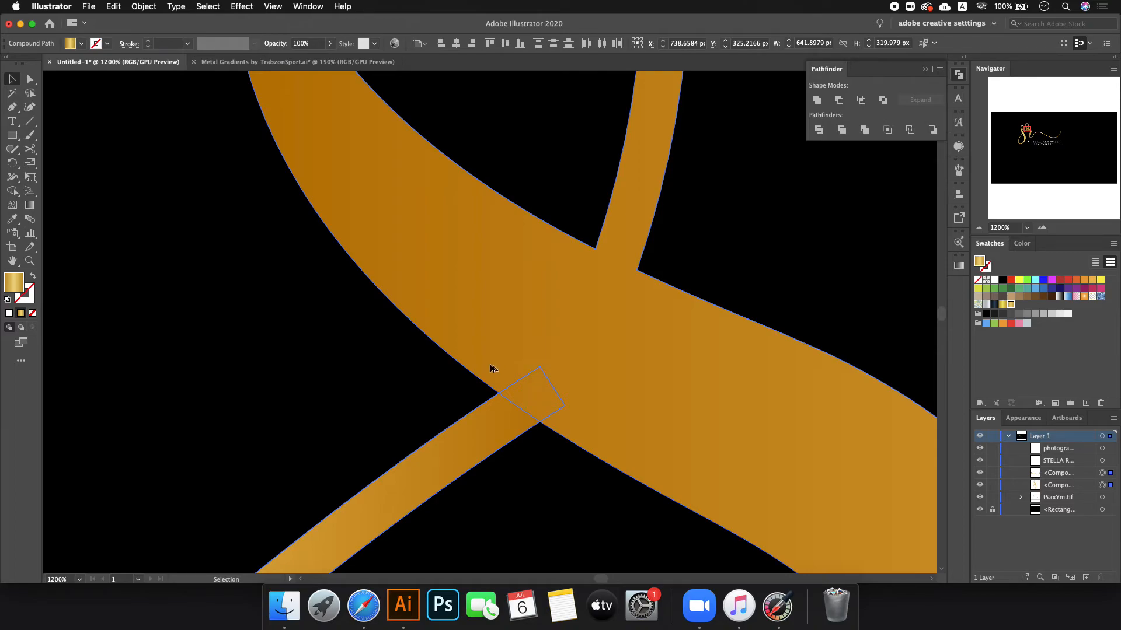
scroll(534, 374, "down", 5)
key("super+z")
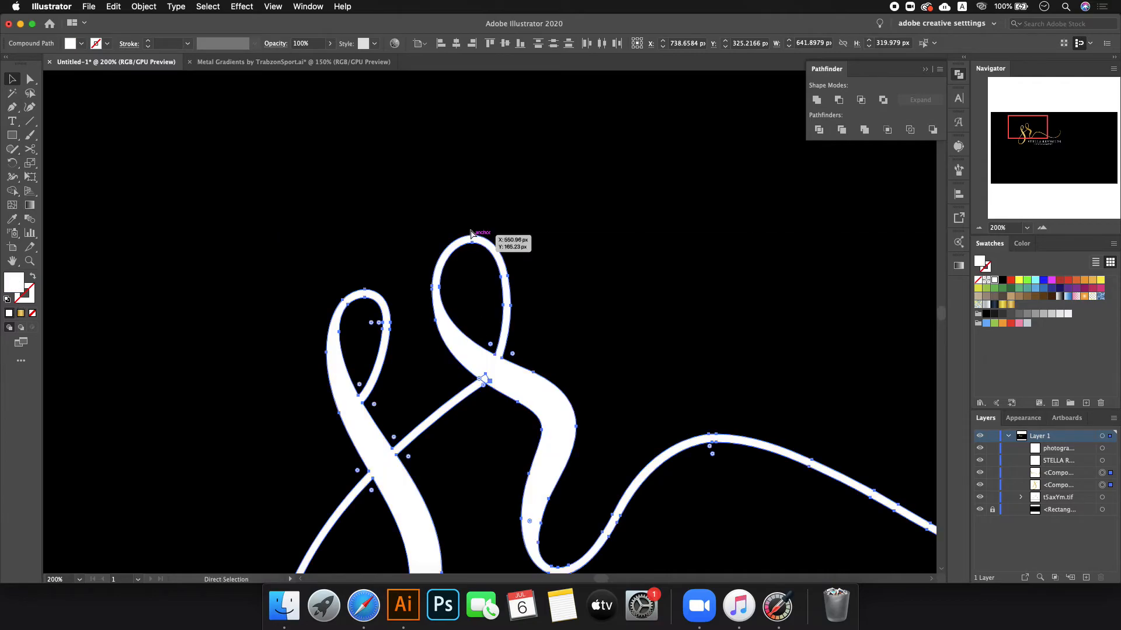
- Re-merge the S and R with Pathfinder Unite and reapply the gold gradient
left_click(820, 102)
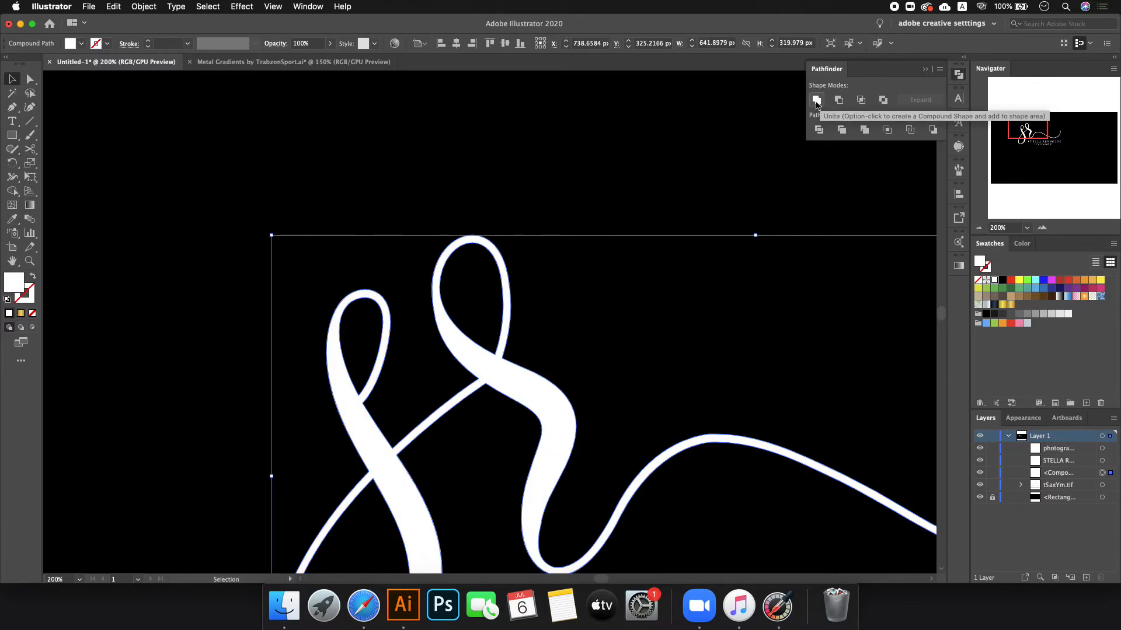
scroll(266, 289, "down", 3)
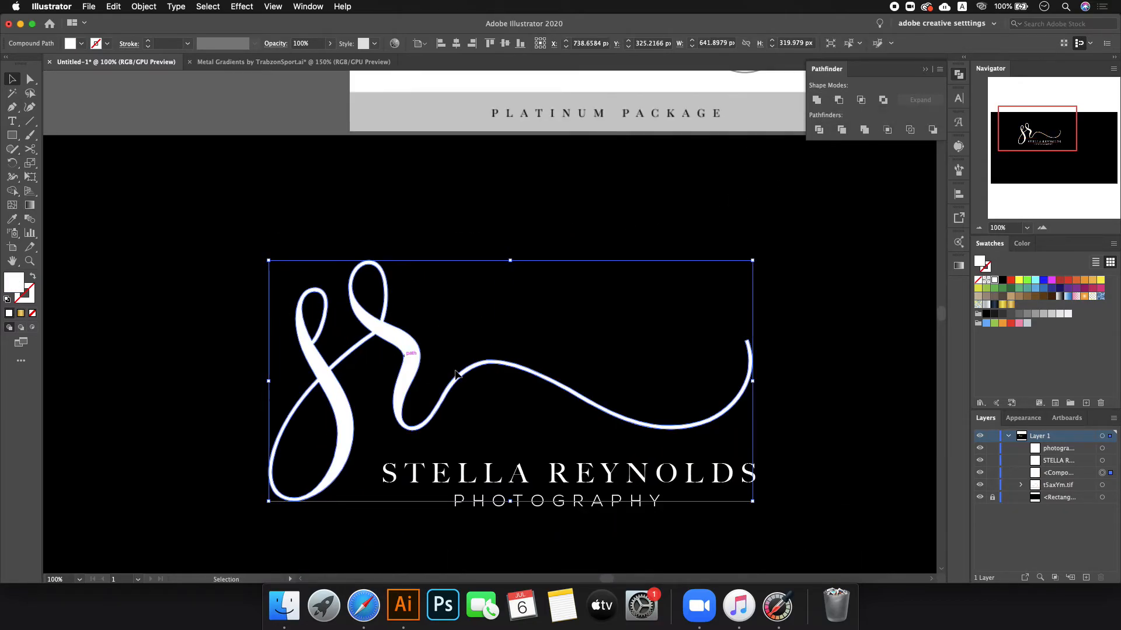
scroll(379, 337, "up", 3)
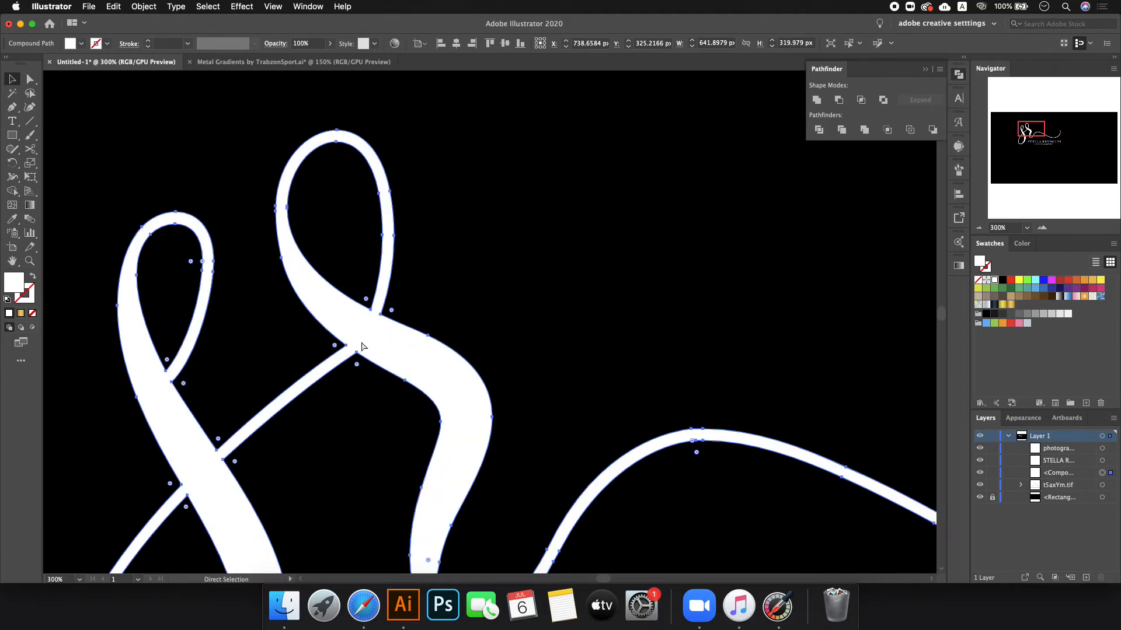
key("super+z")
scroll(353, 346, "up", 4)
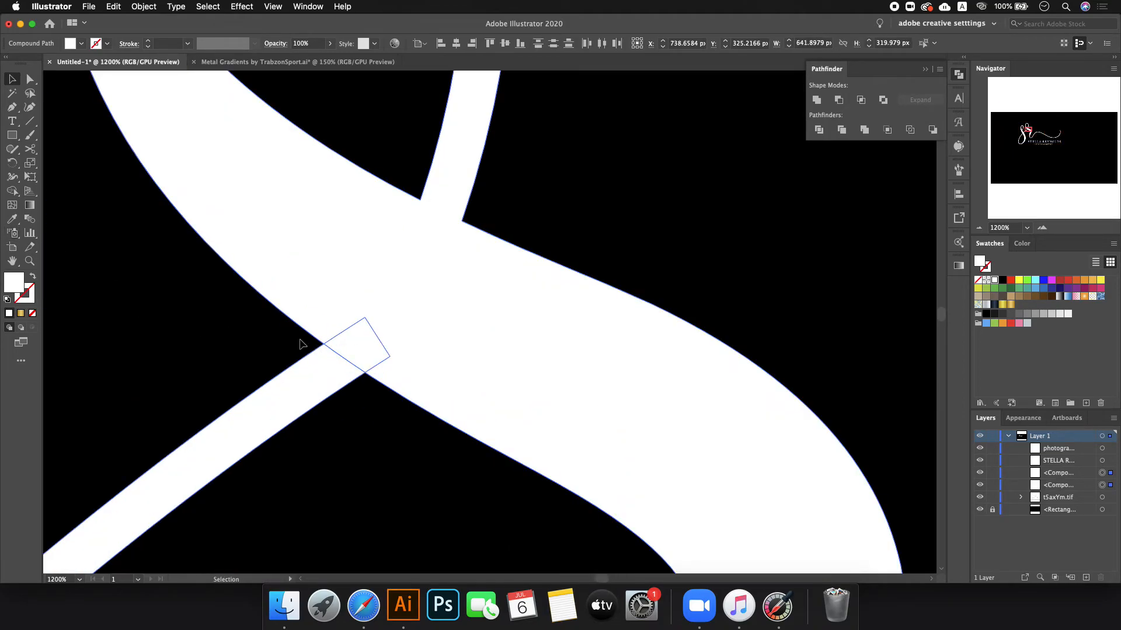
scroll(491, 392, "down", 7)
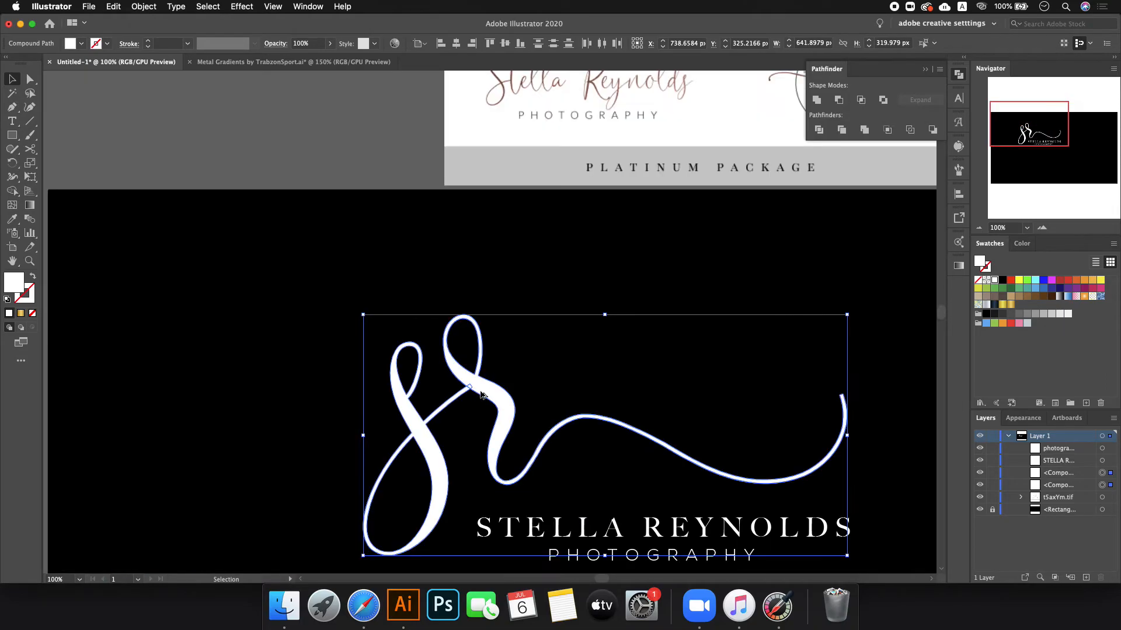
key("super+z")
key("super+shift+z")
key("super+shift+z")
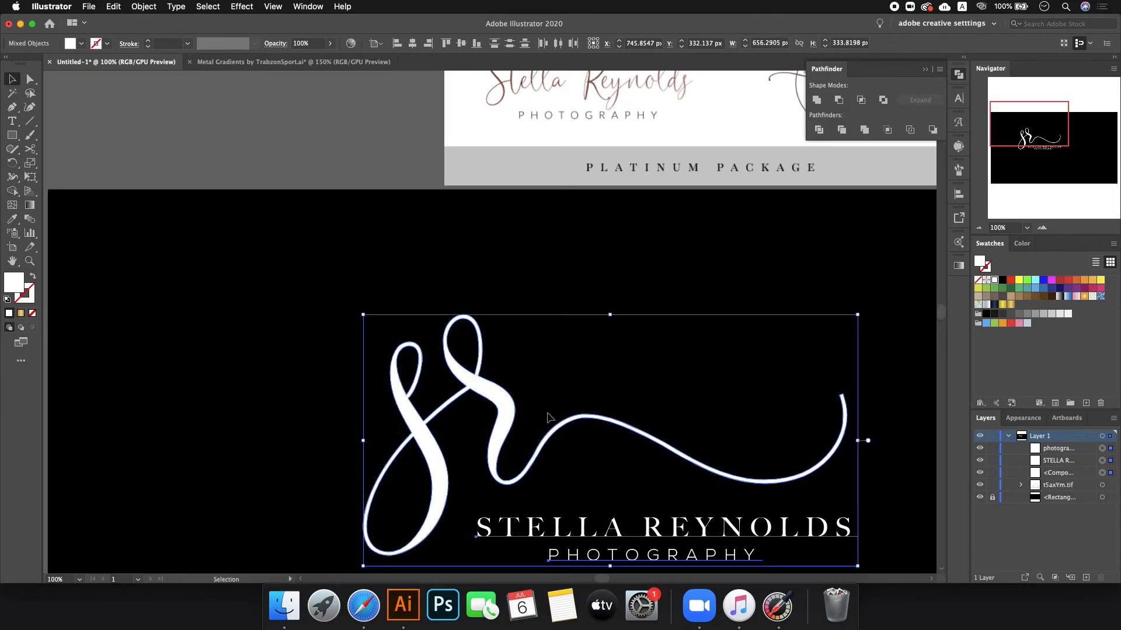
left_click(1011, 304)
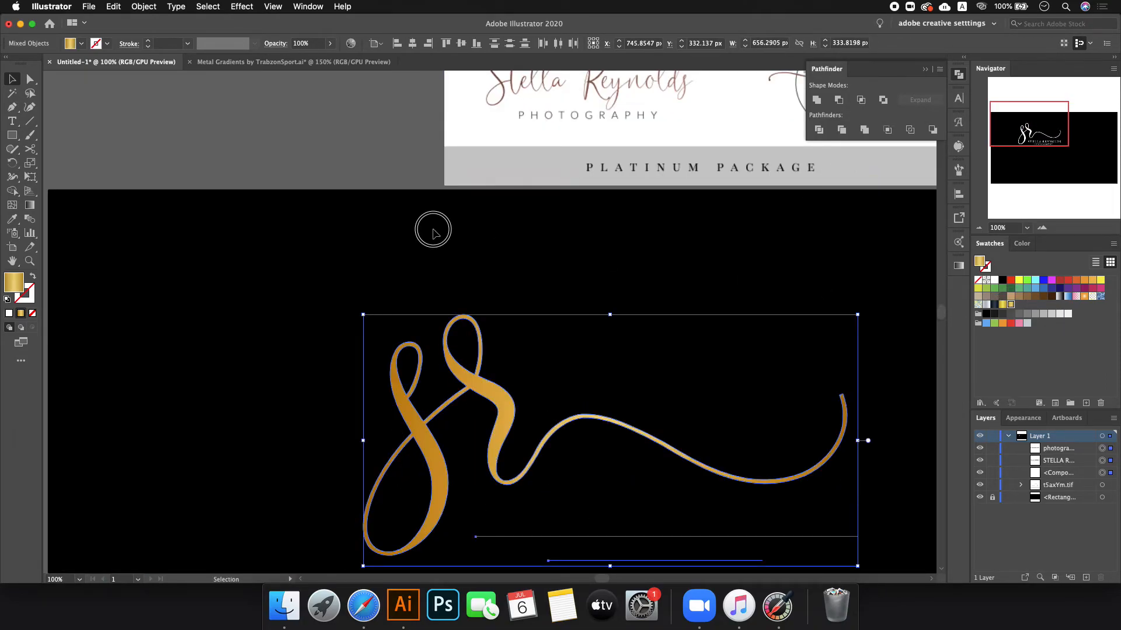
left_click(430, 228)
scroll(302, 277, "down", 1)
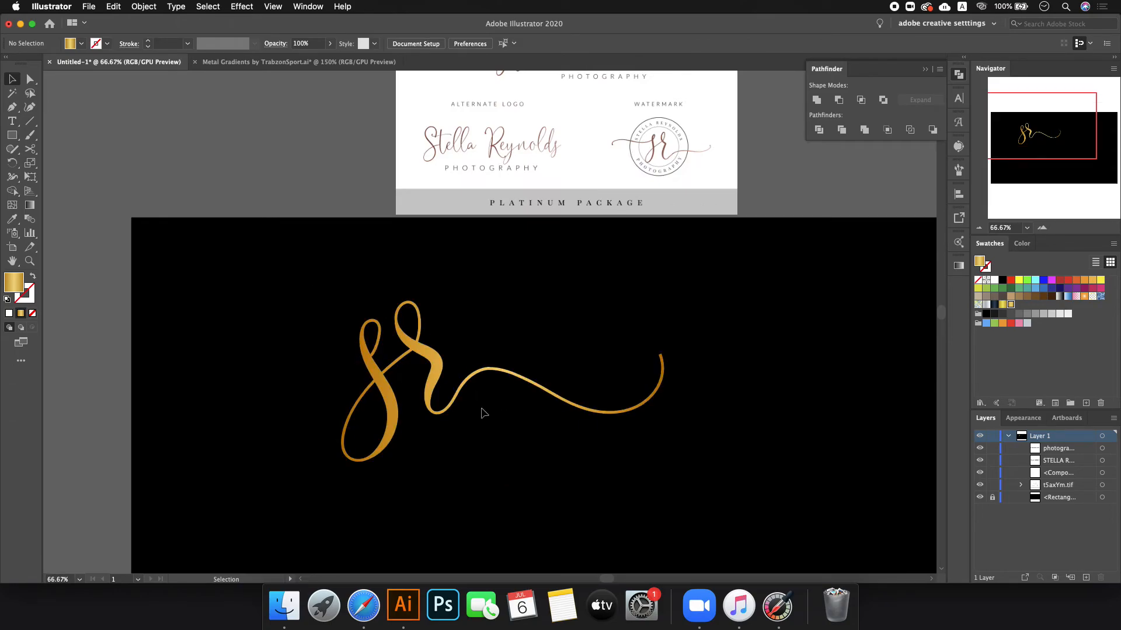
- Try moving the gold sr mark, undo it, and marquee-select the logo area
left_click_drag(411, 360, 339, 337)
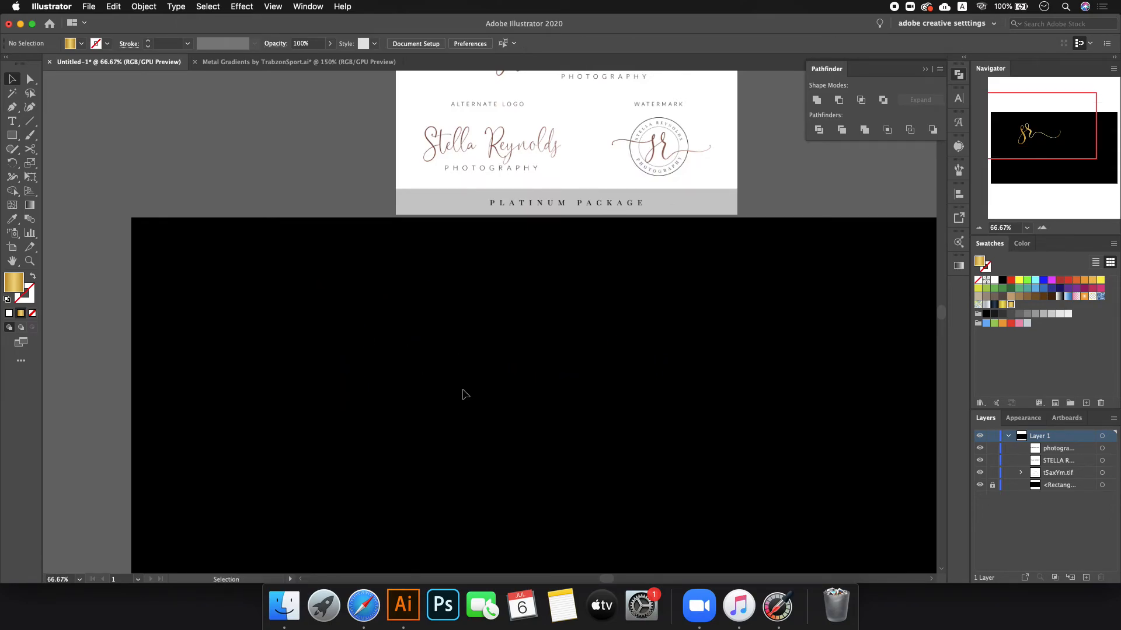
left_click_drag(245, 295, 409, 378)
key("super+z")
left_click_drag(210, 279, 809, 542)
left_click(783, 516)
- Select only the hidden lettering, fill it white, and nudge it slightly up and left
left_click_drag(212, 325, 788, 549)
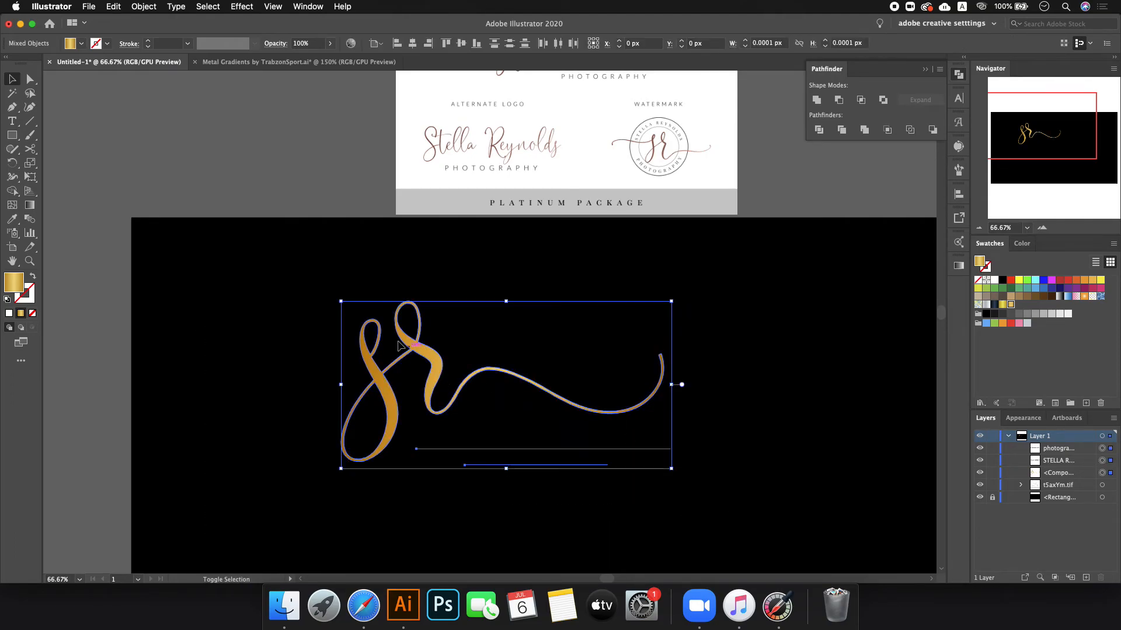
left_click(415, 351, "shift")
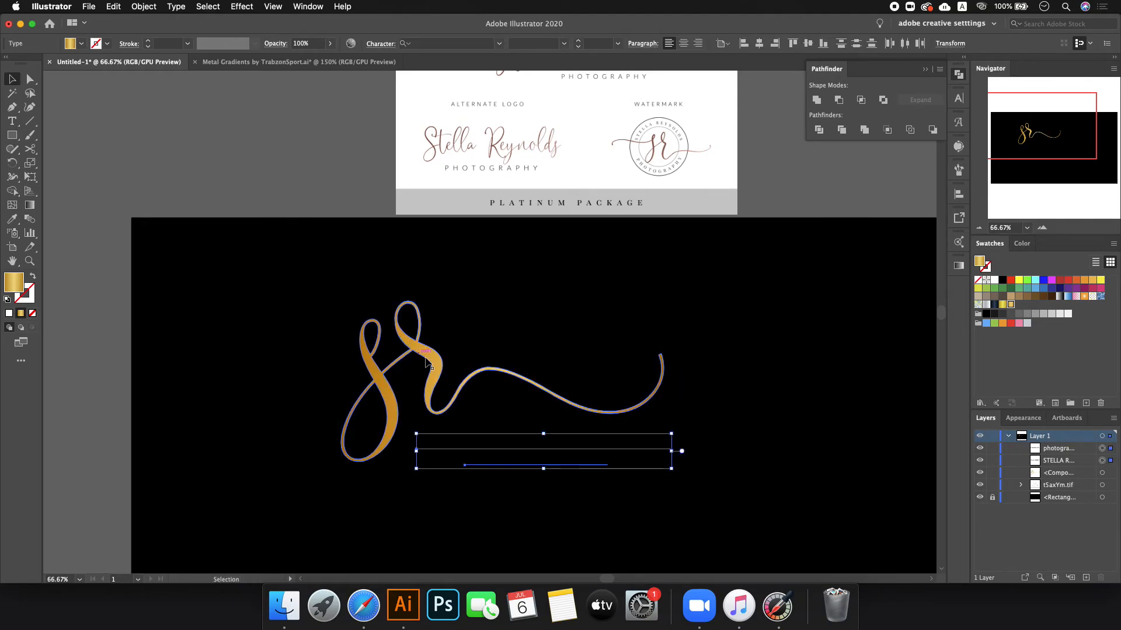
left_click(1034, 314)
left_click(1051, 315)
left_click(1061, 316)
left_click_drag(614, 450, 605, 445)
left_click(745, 464)
scroll(739, 451, "down", 1)
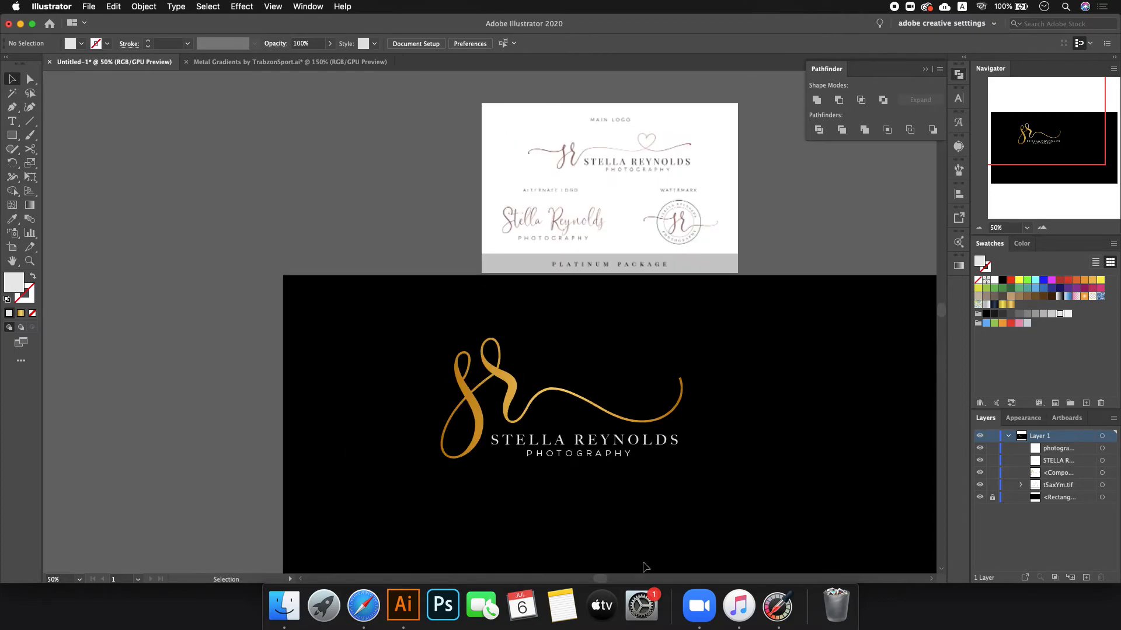
left_click(12, 122)
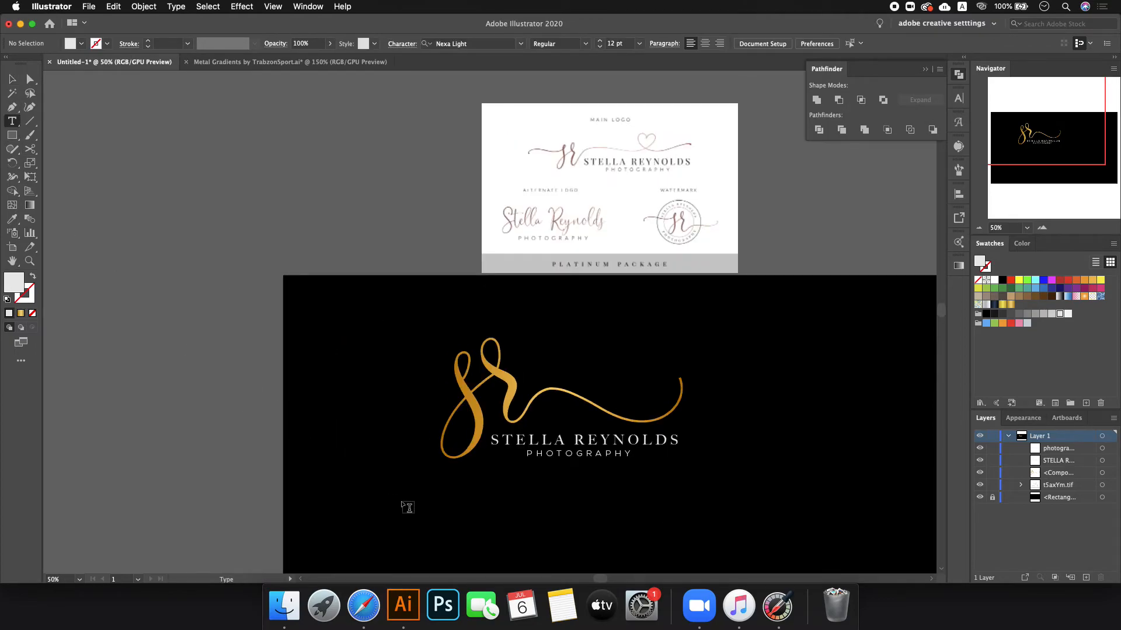
left_click(12, 79)
left_click(581, 445)
left_click(577, 455, "shift")
left_click_drag(576, 457, 450, 530)
left_click(662, 571)
left_click(492, 525)
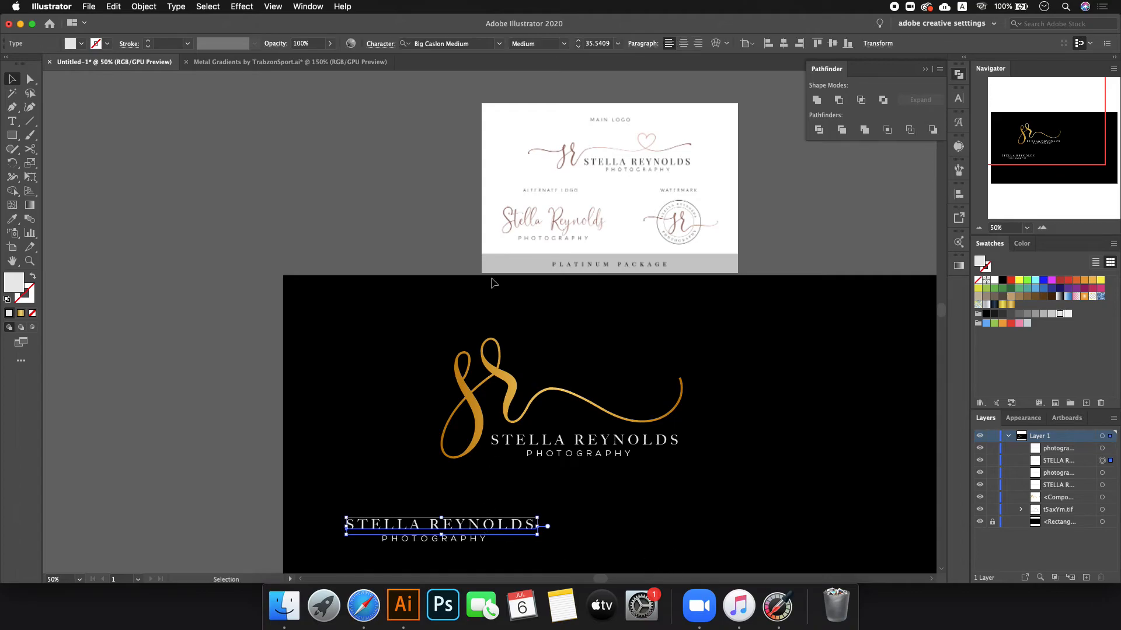
left_click(958, 98)
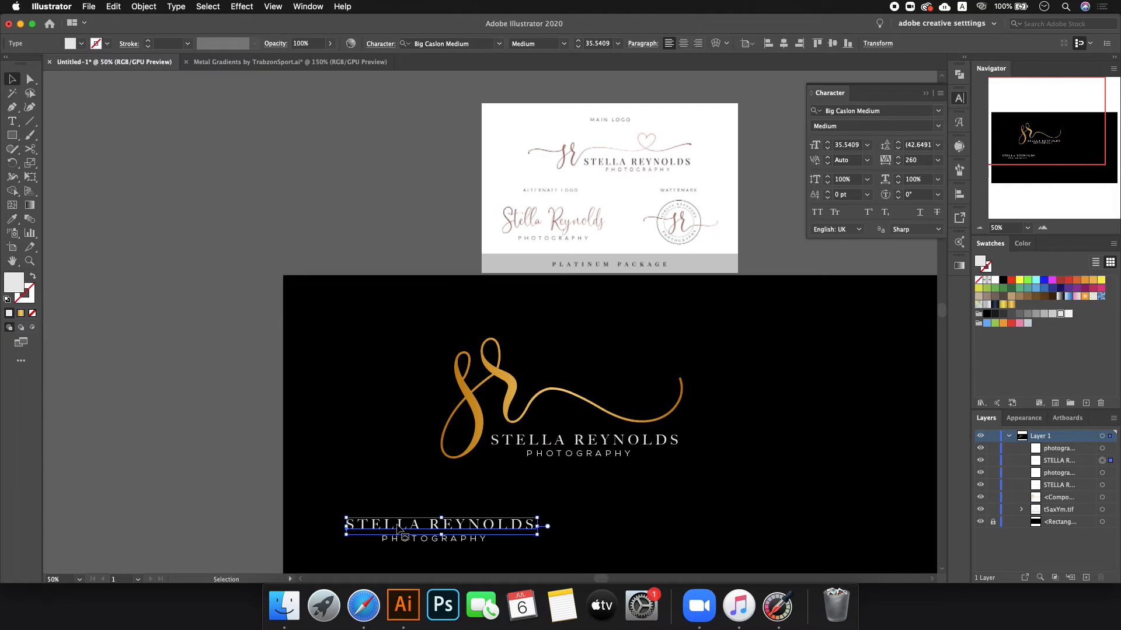
double_click(378, 524)
left_click_drag(359, 524, 633, 519)
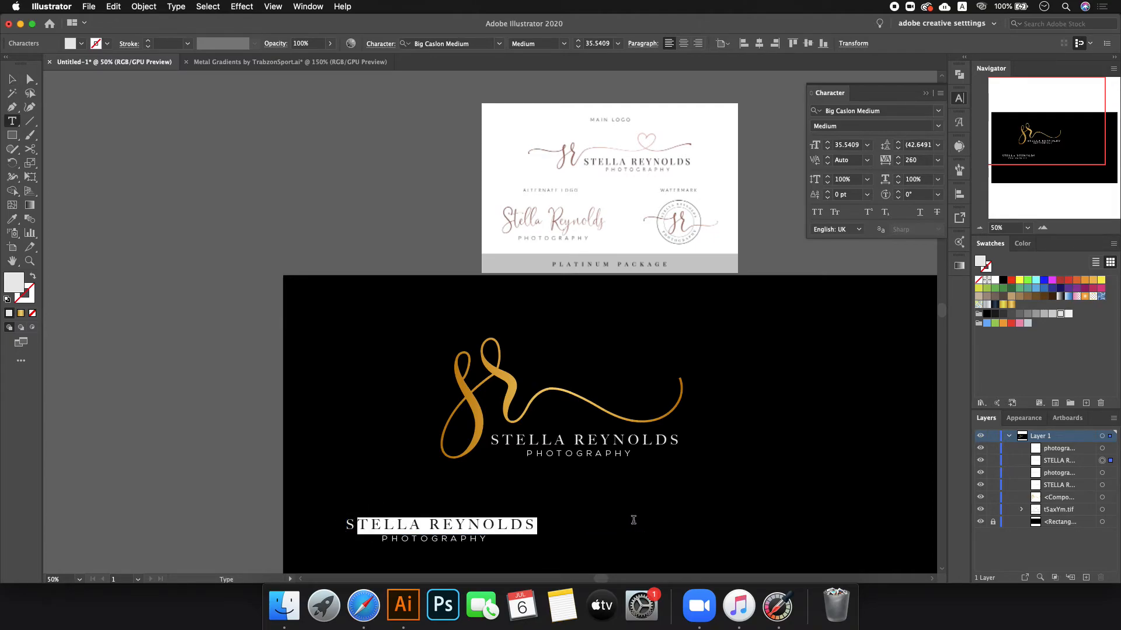
type("tella r")
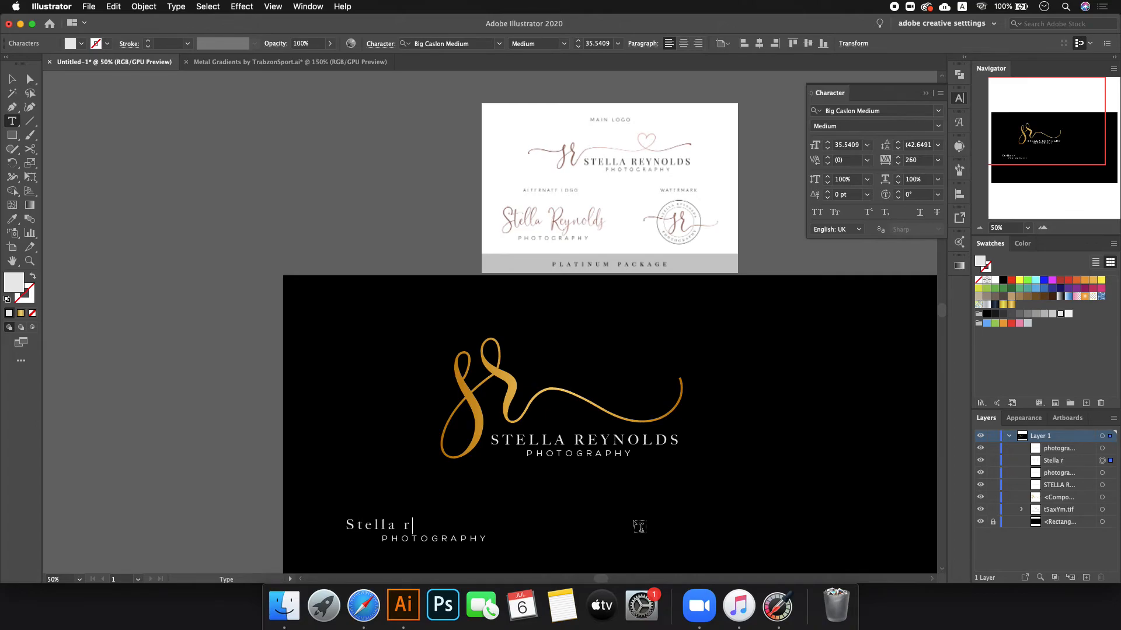
key("BackSpace")
key("BackSpace")
key("BackSpace")
key("BackSpace")
key("BackSpace")
key("BackSpace")
key("BackSpace")
key("BackSpace")
left_click(11, 78)
left_click_drag(481, 529, 530, 515)
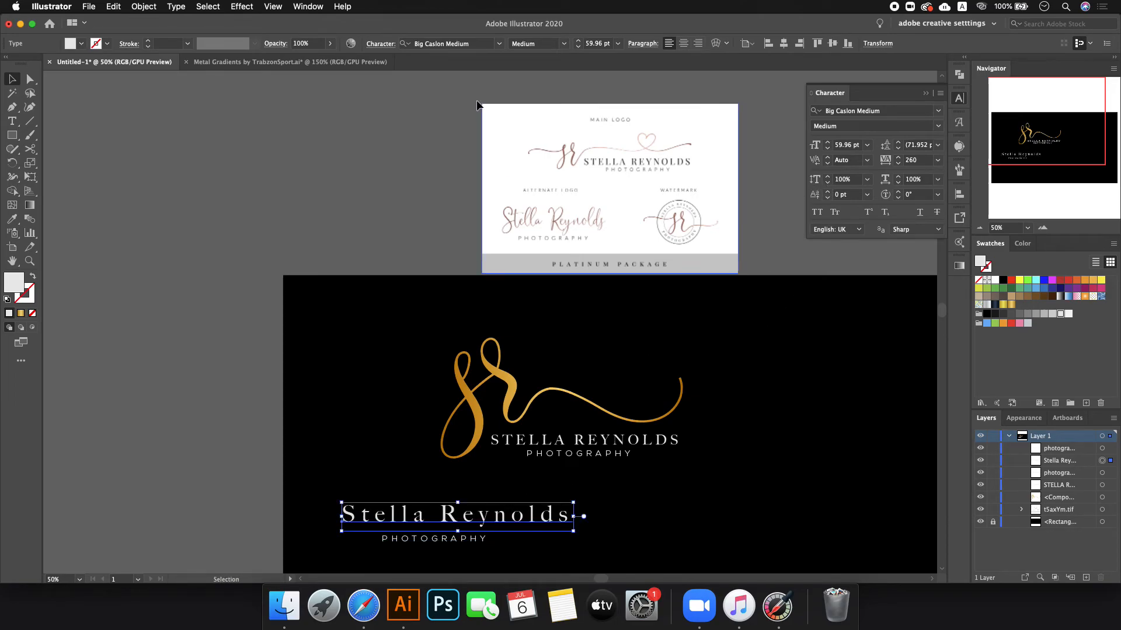
scroll(924, 159, "down", 1)
scroll(925, 160, "down", 20)
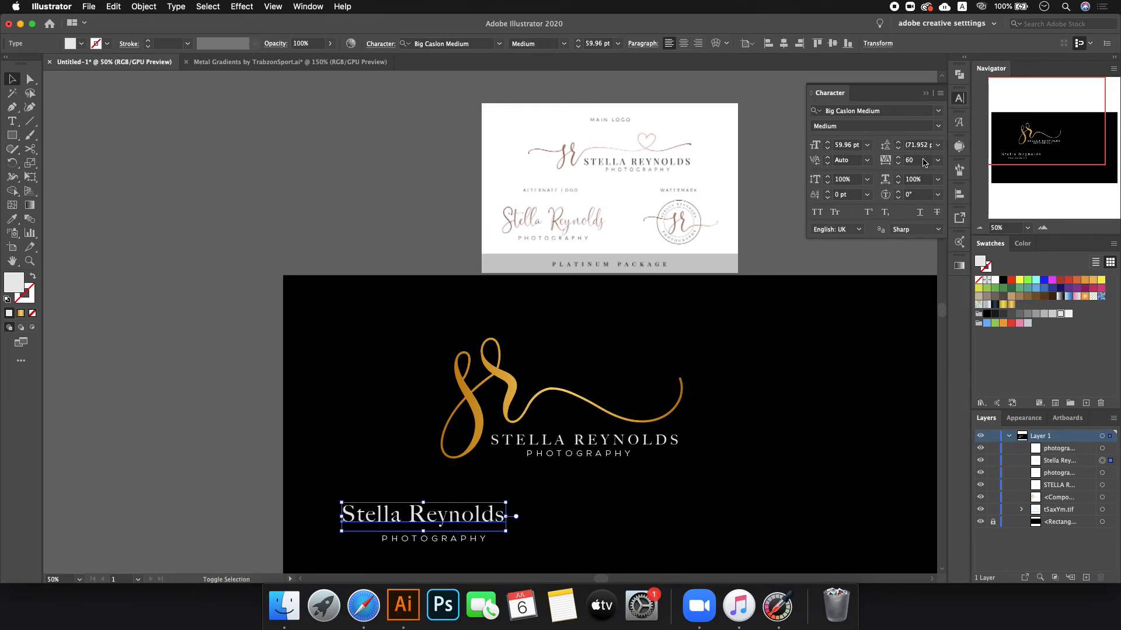
scroll(925, 161, "up", 10)
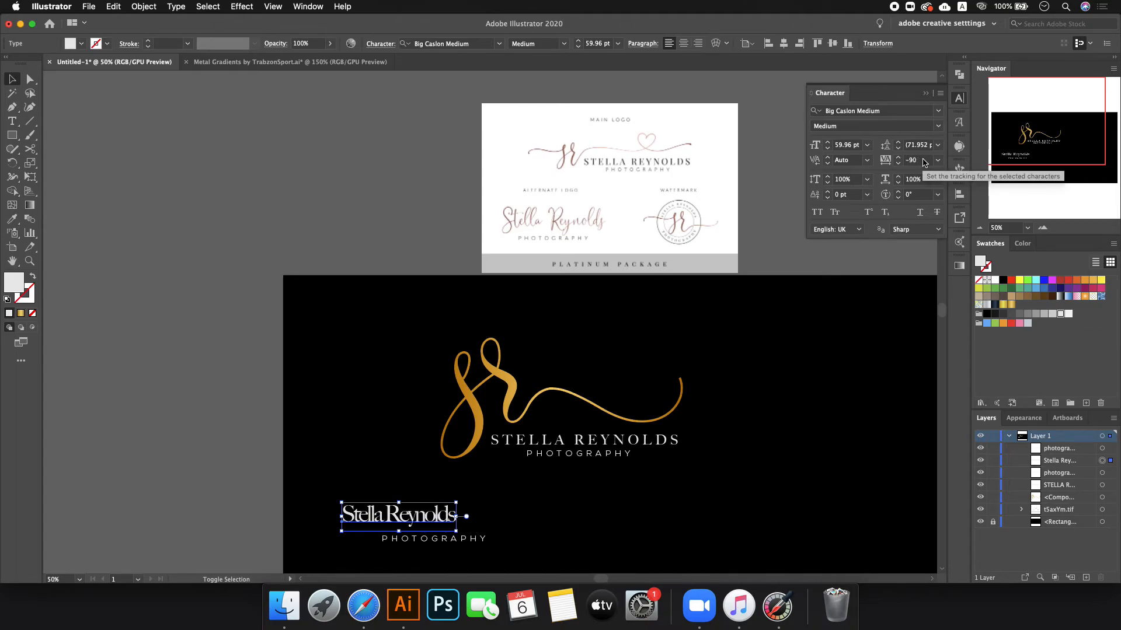
scroll(925, 161, "up", 11)
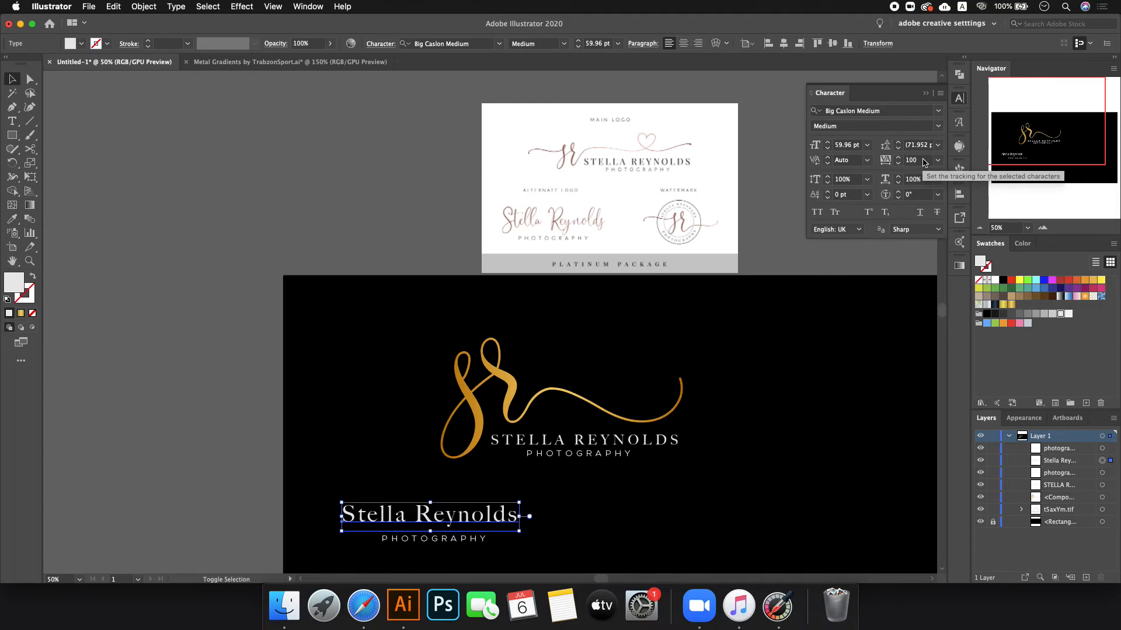
scroll(925, 162, "down", 13)
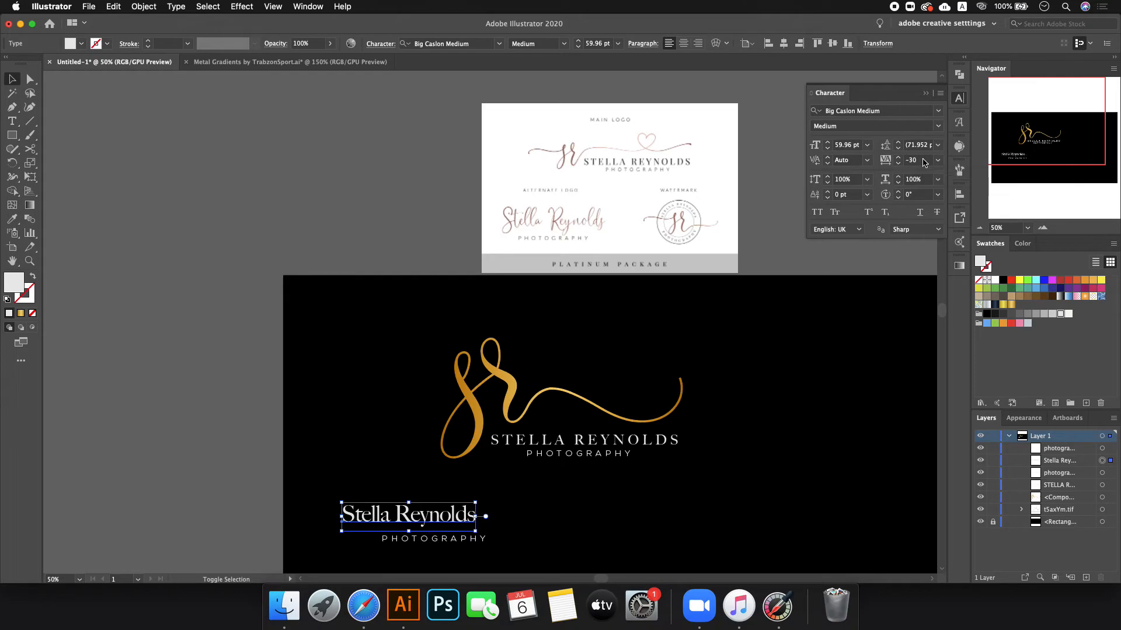
scroll(924, 161, "up", 1)
type("0")
key("Return")
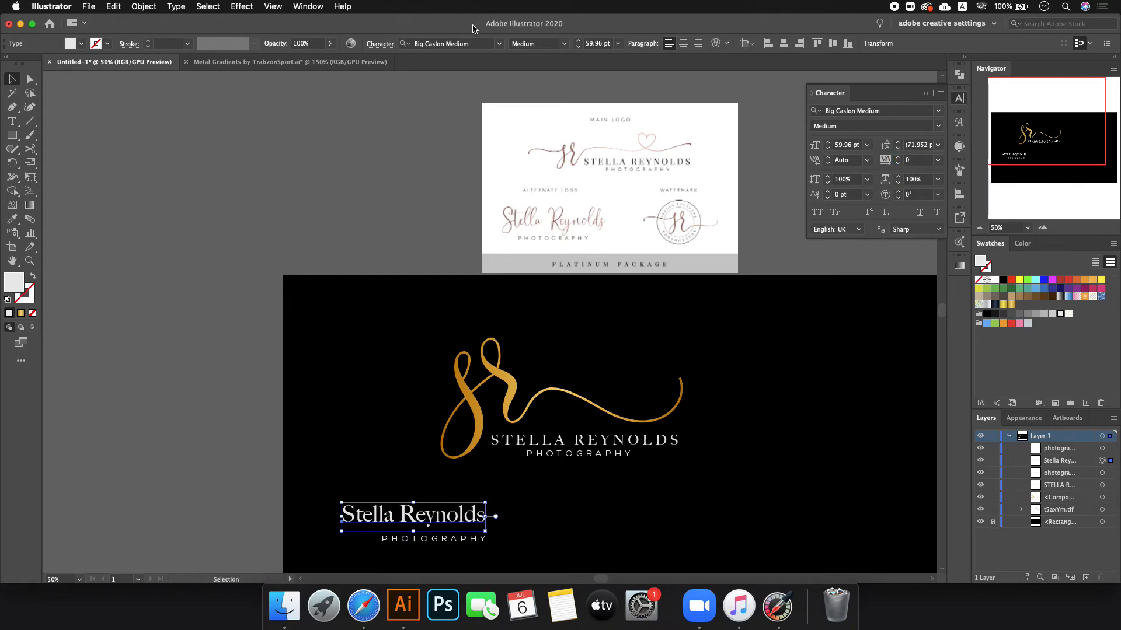
left_click(498, 44)
type("ga")
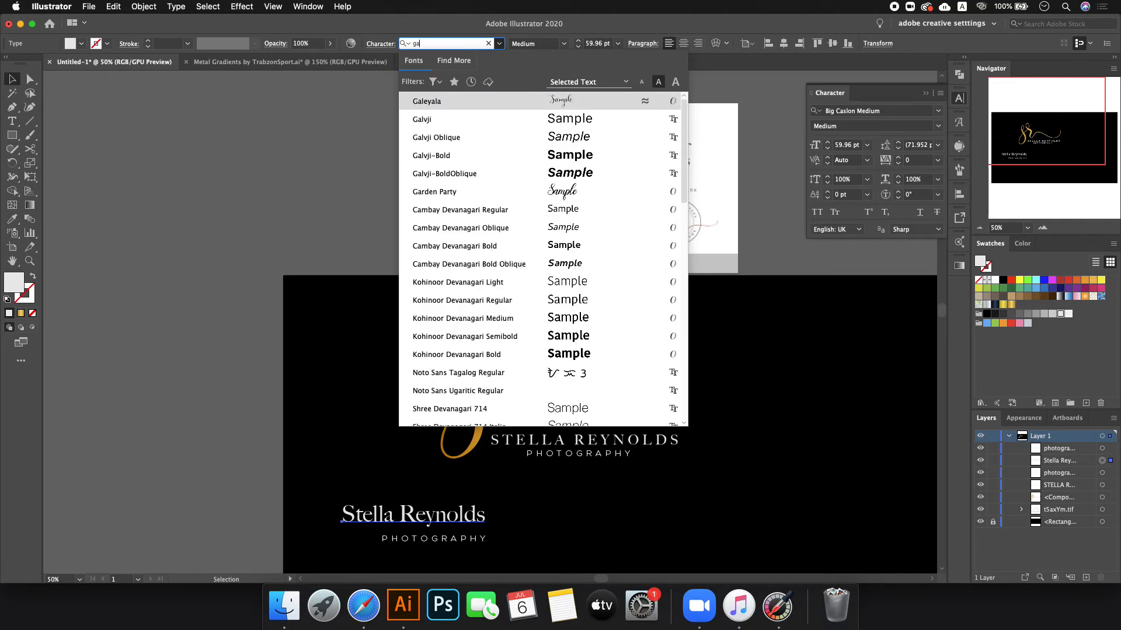
key("Return")
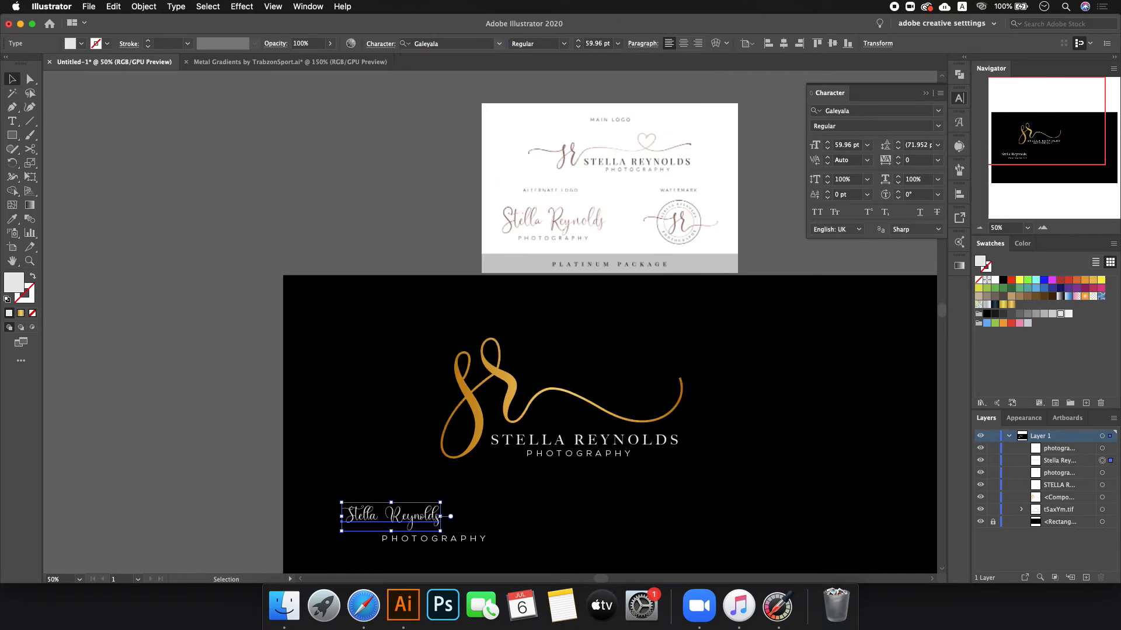
left_click_drag(446, 516, 569, 516)
right_click(505, 513)
left_click(561, 429)
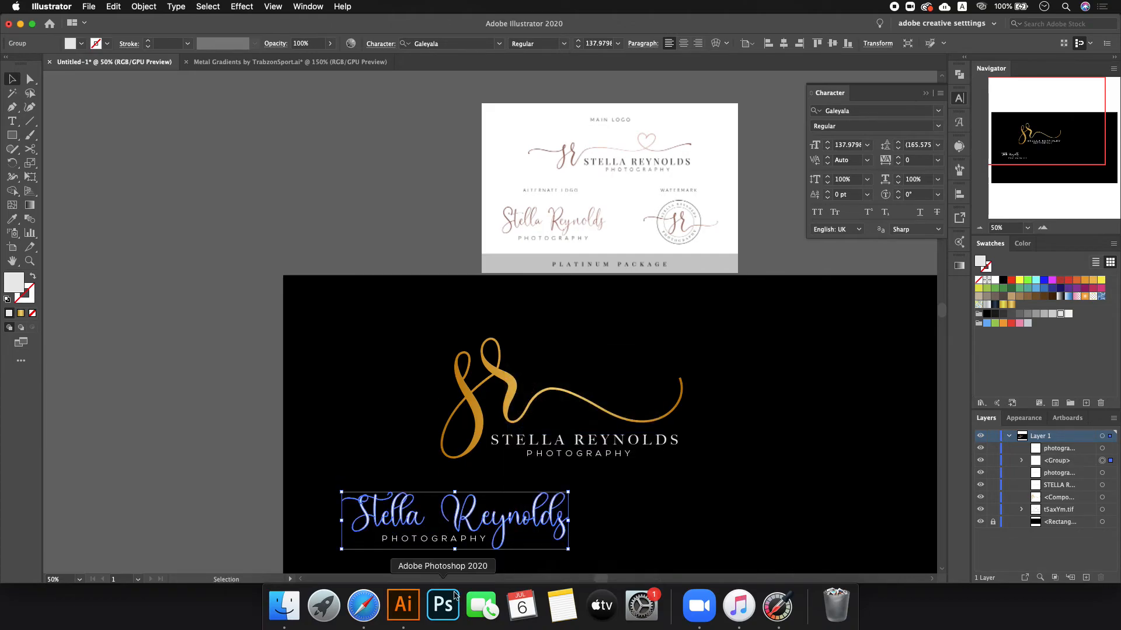
left_click(656, 503)
- Group the script name with PHOTOGRAPHY, move it lower, and fill it with the gold gradient
scroll(403, 426, "down", 2)
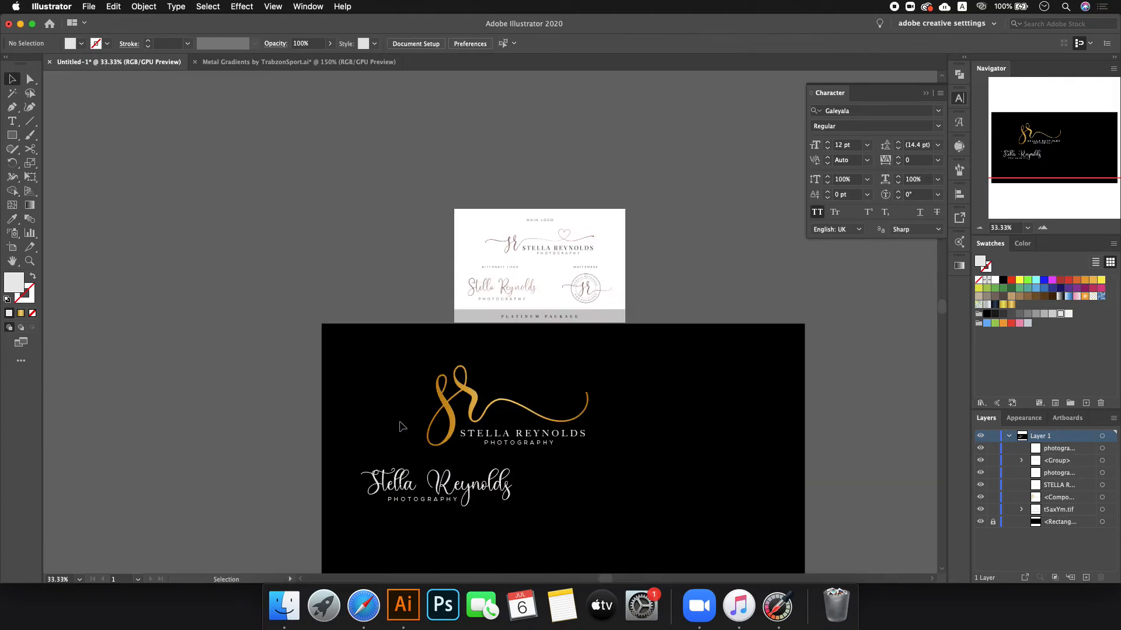
scroll(437, 554, "up", 5)
scroll(432, 403, "down", 2)
left_click_drag(470, 456, 368, 338)
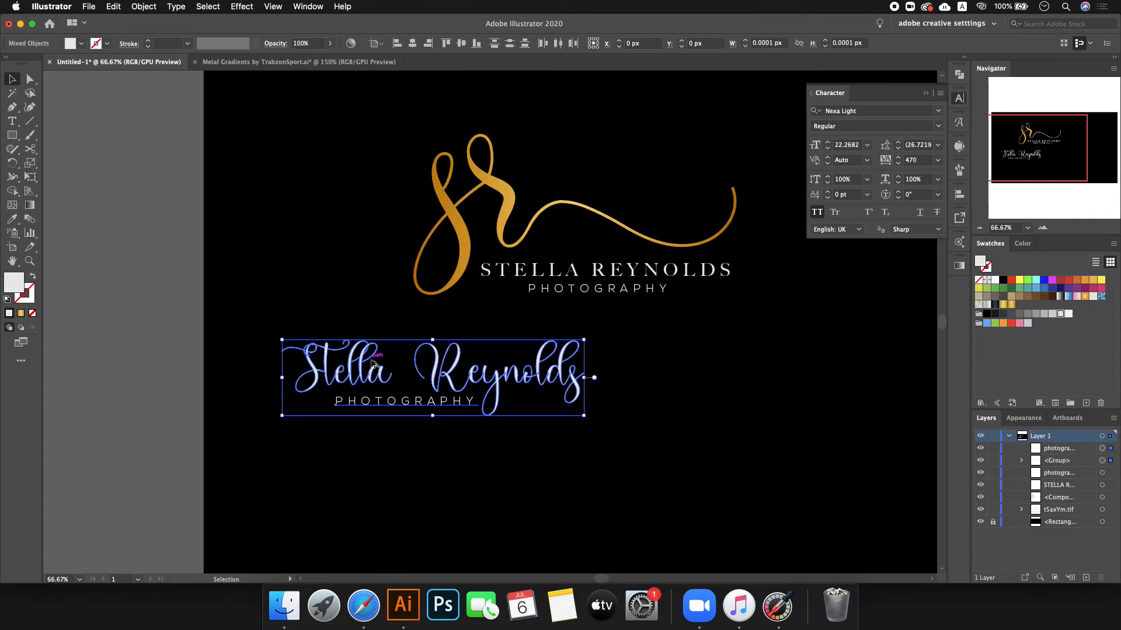
scroll(372, 363, "down", 1)
left_click_drag(432, 378, 435, 444)
key("ctrl+g")
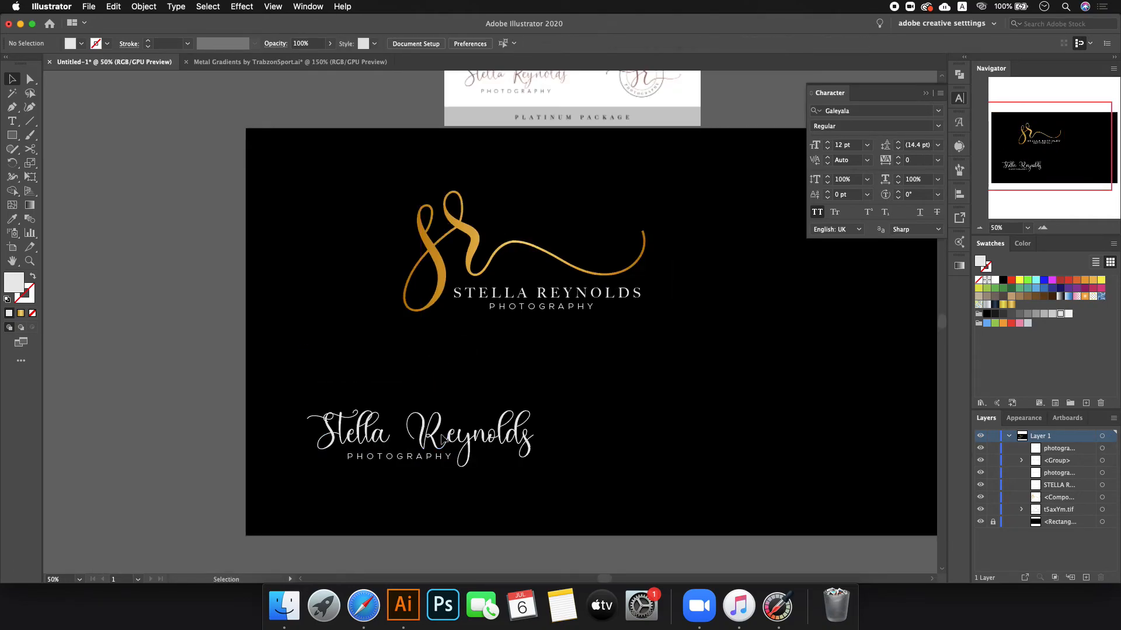
left_click(20, 313)
left_click(293, 352)
scroll(297, 350, "down", 1)
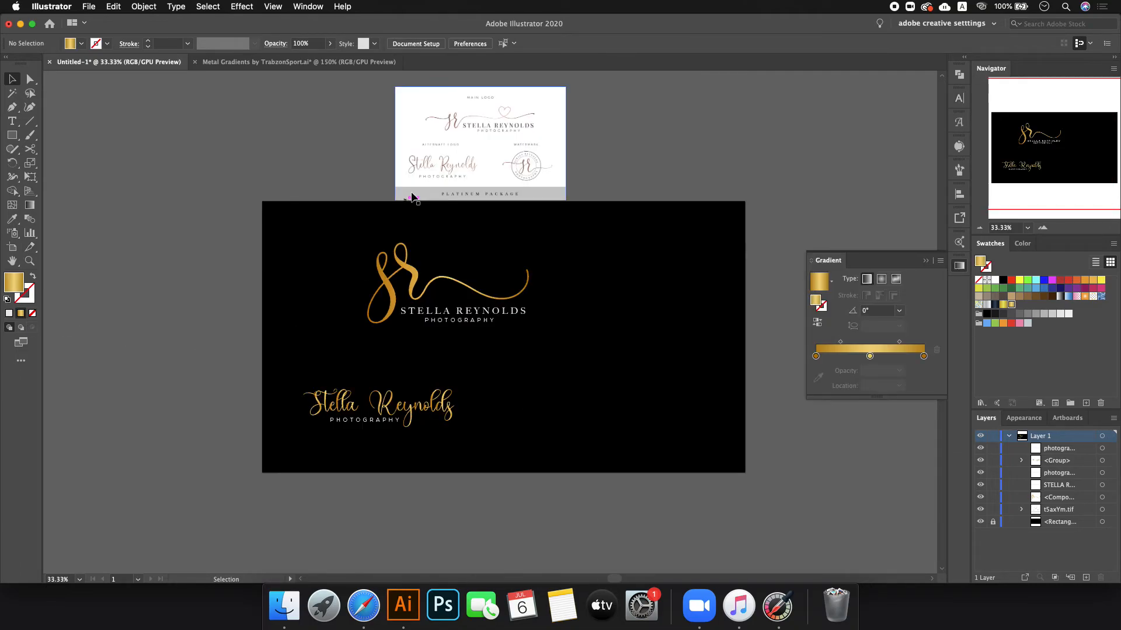
- Make the gold script name a single compound path with Cmd+8
scroll(454, 153, "up", 5)
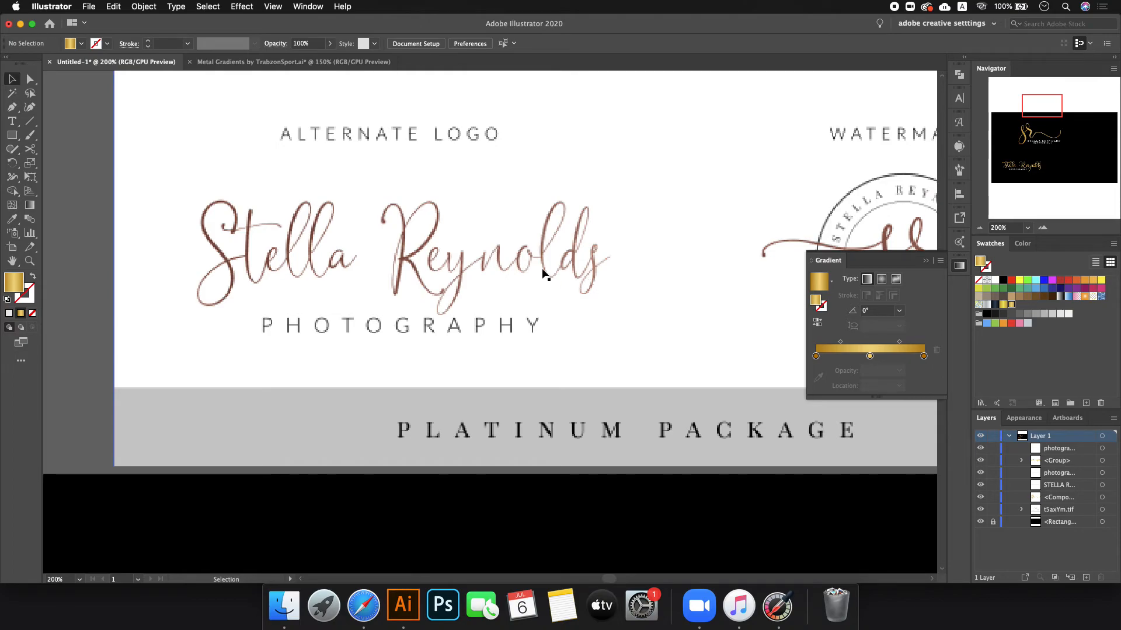
scroll(545, 274, "down", 5)
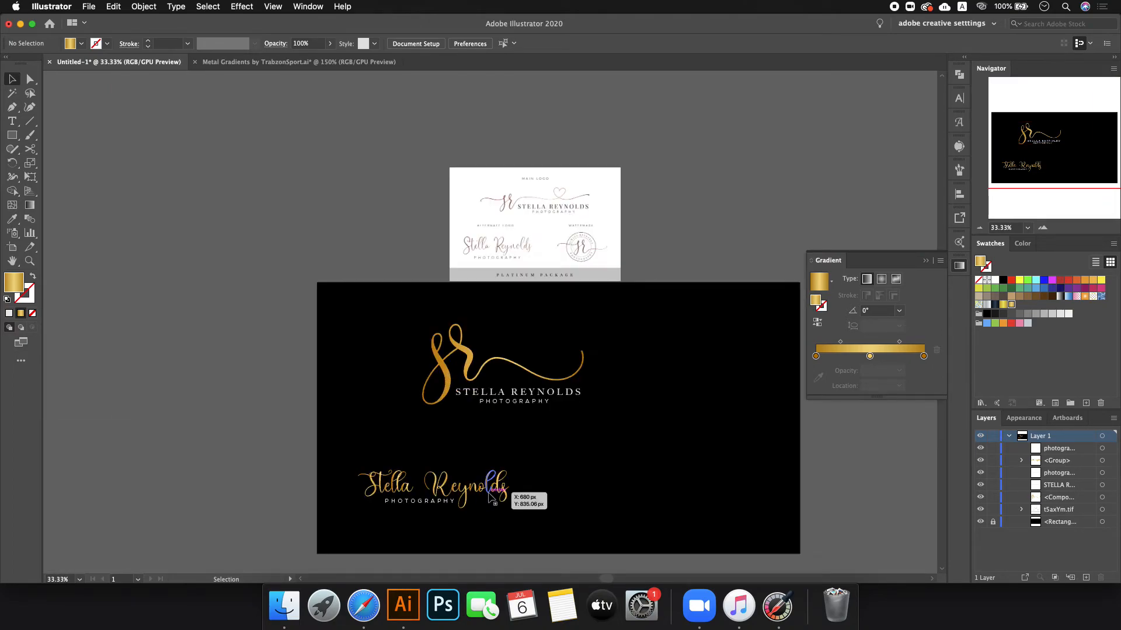
scroll(490, 502, "up", 5)
left_click(484, 495)
key("super+8")
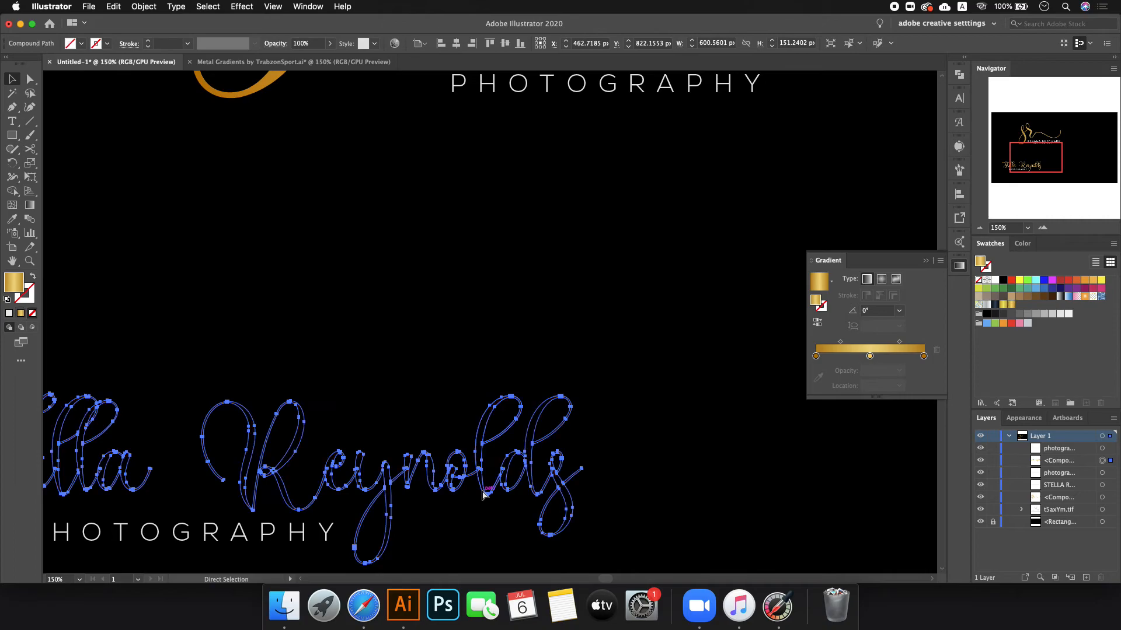
left_click(653, 448)
left_click(495, 459)
left_click(494, 459)
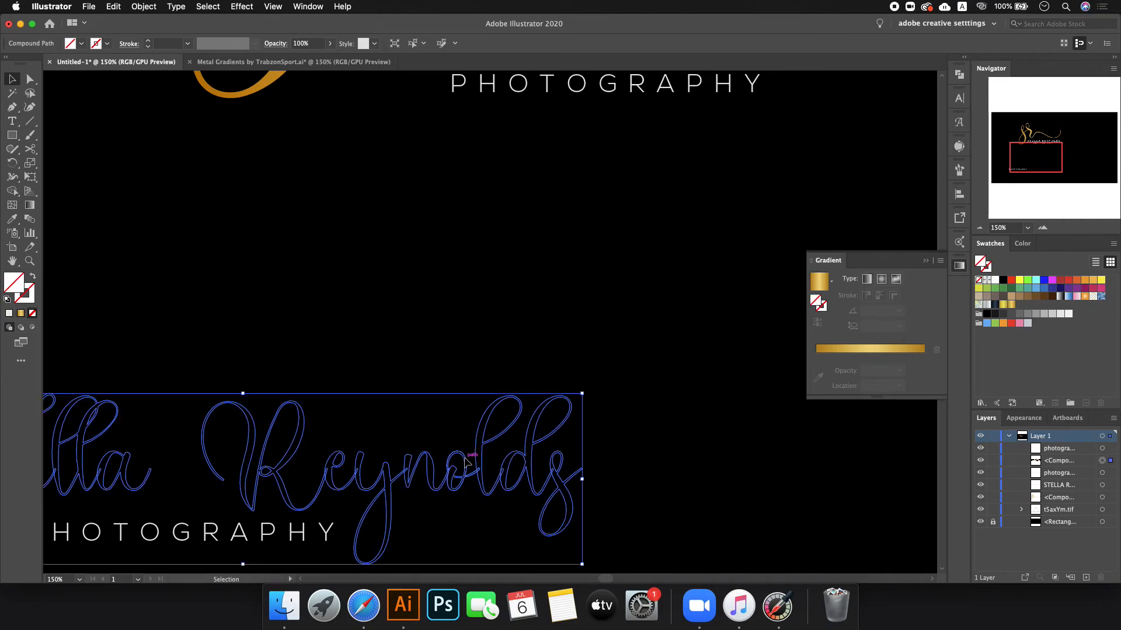
left_click(889, 350)
left_click(624, 340)
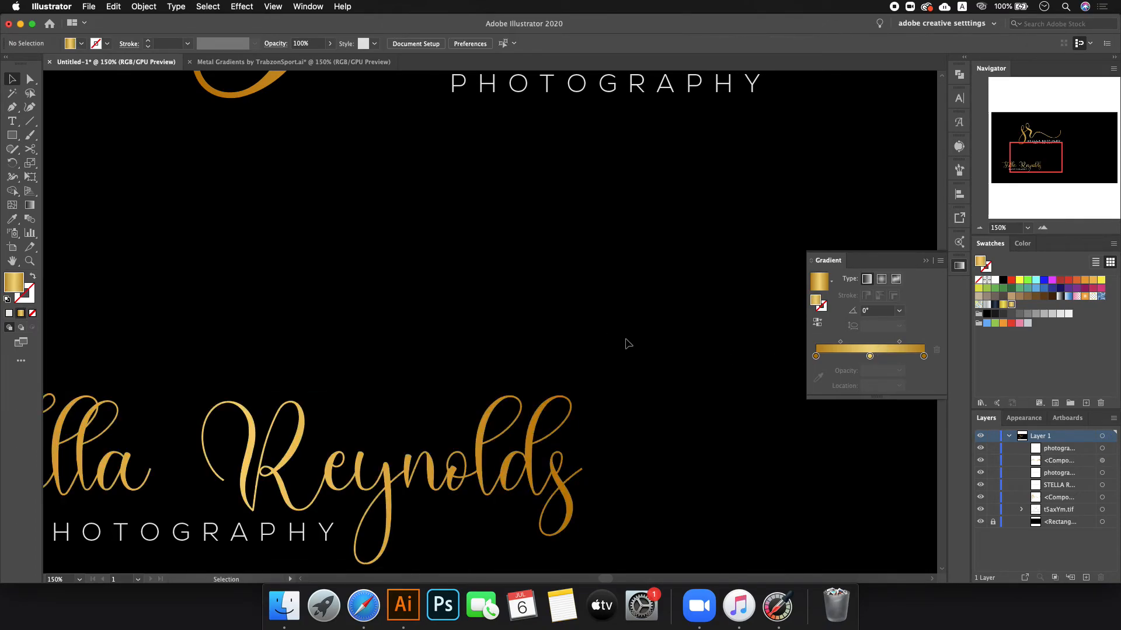
scroll(622, 342, "down", 2)
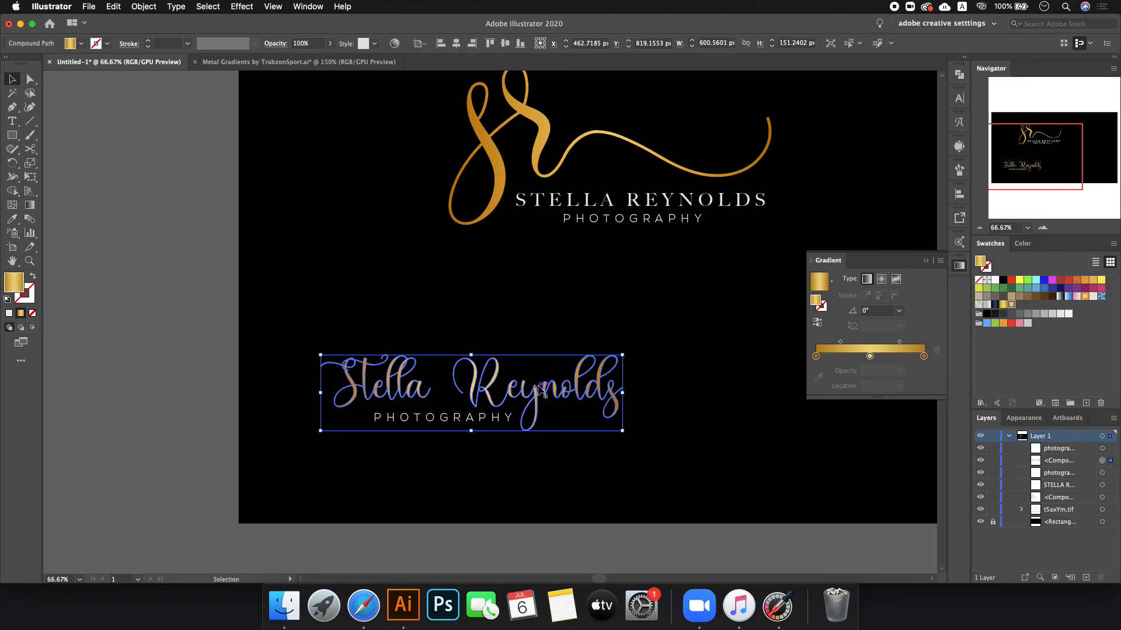
scroll(344, 382, "down", 3)
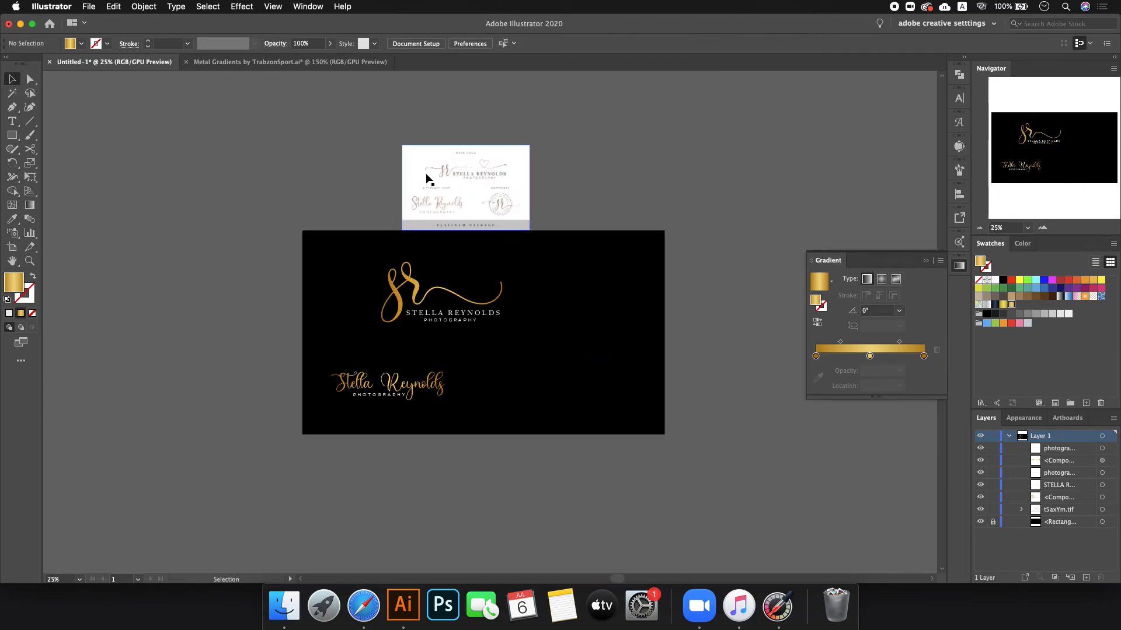
scroll(431, 178, "up", 7)
scroll(334, 218, "down", 4)
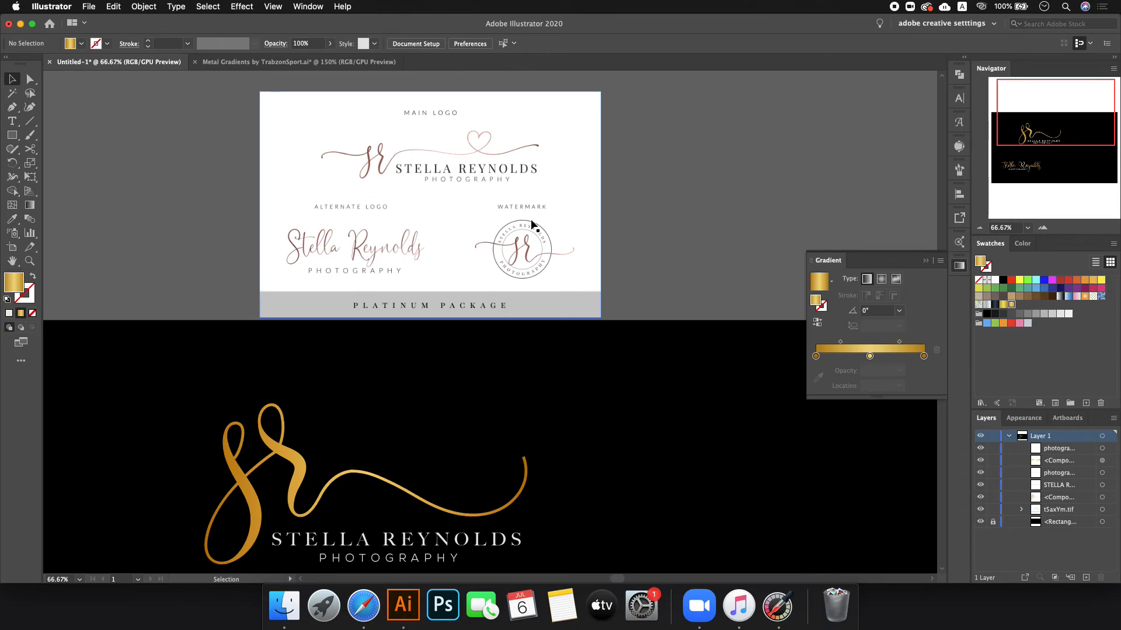
scroll(496, 236, "down", 3)
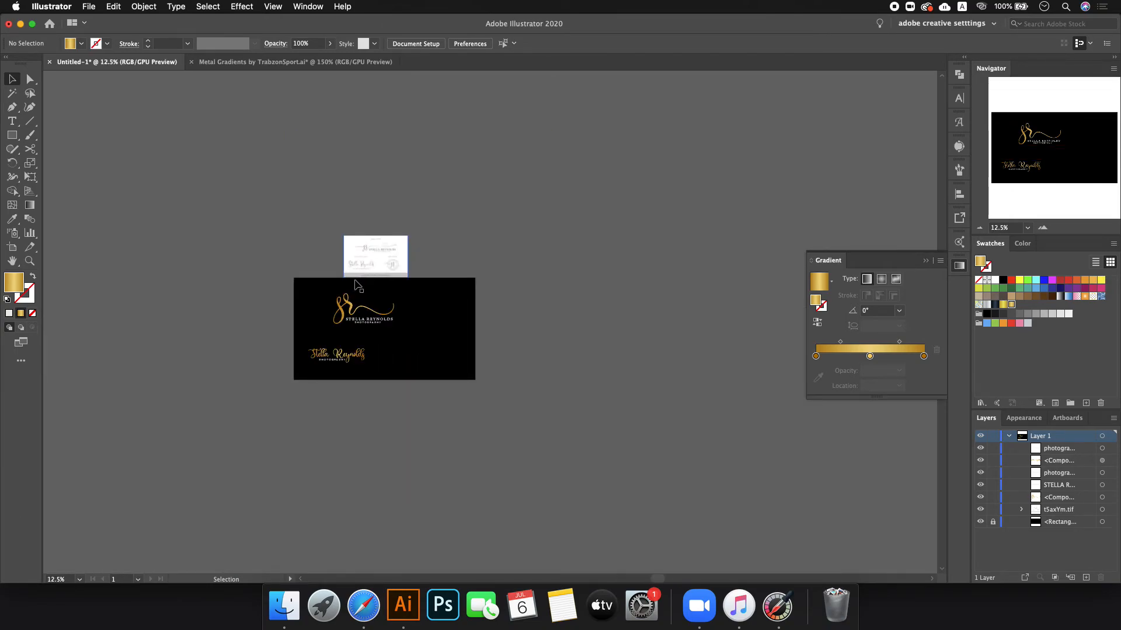
scroll(420, 370, "up", 1)
scroll(413, 316, "up", 2)
scroll(411, 327, "up", 2)
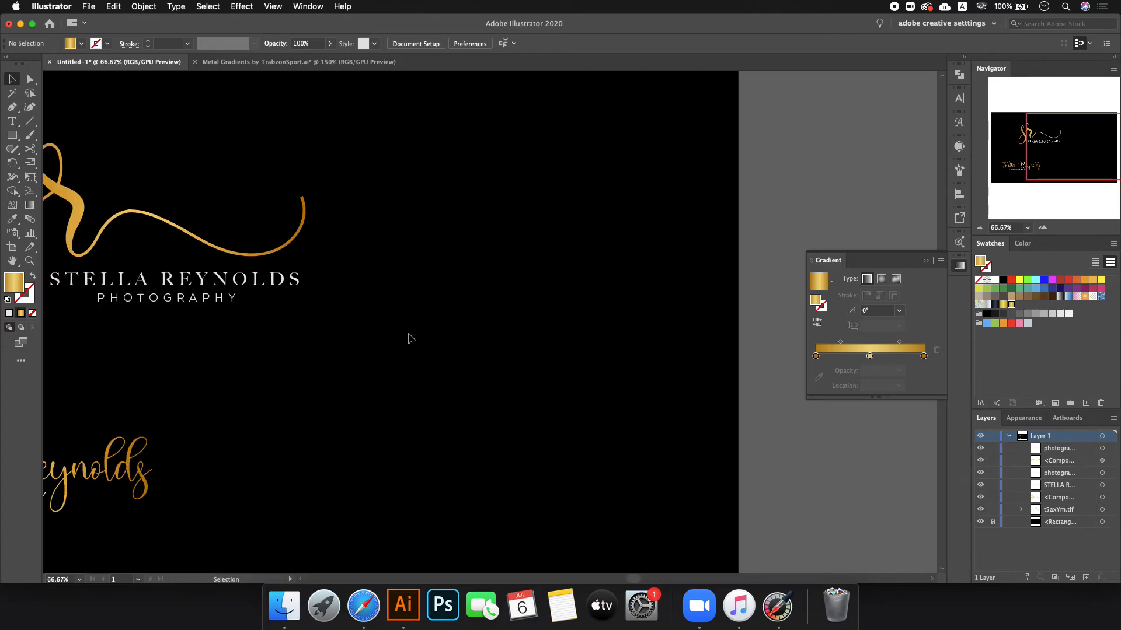
scroll(408, 336, "down", 1)
- Copy the name text to the upper right and draw a 302 px white-outlined circle below it
left_click(207, 297)
left_click_drag(207, 298, 493, 239)
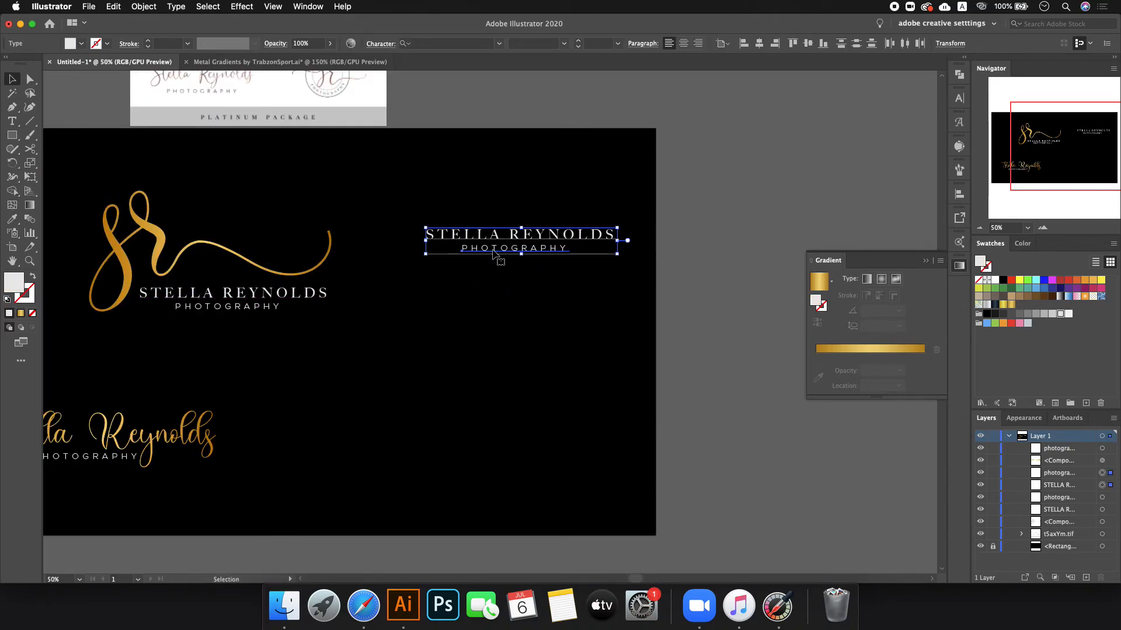
left_click(14, 134)
left_click_drag(16, 136, 62, 164)
left_click_drag(512, 372, 569, 429)
key("shift+x")
left_click(12, 80)
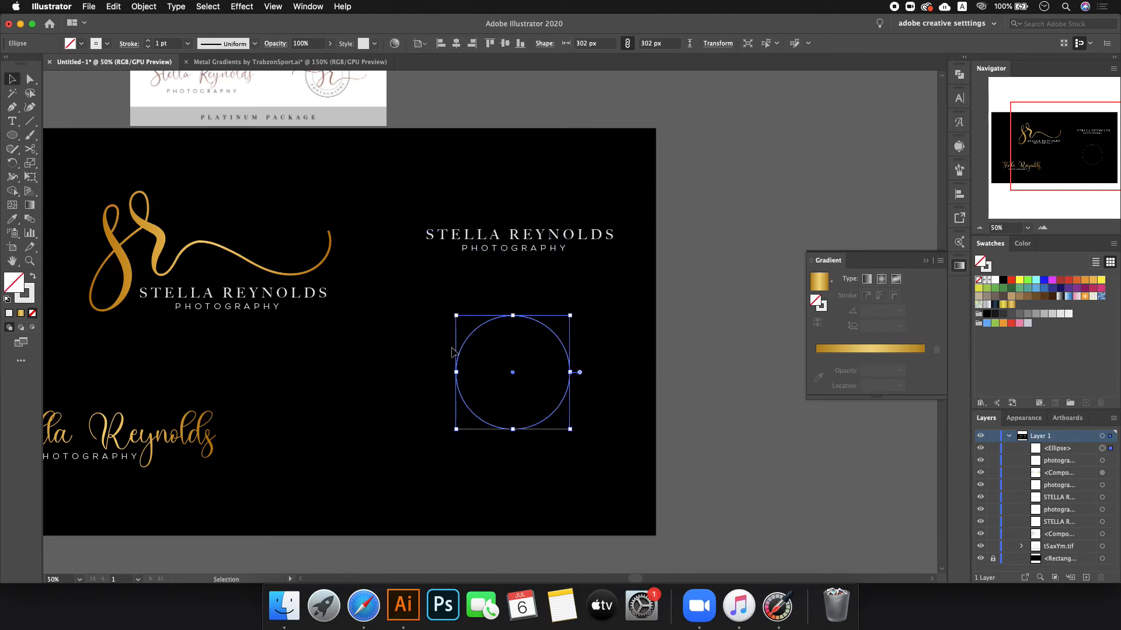
left_click(651, 386)
- Paste a copy of the circle in front and shrink it to a 241 px inner circle
scroll(554, 332, "up", 2)
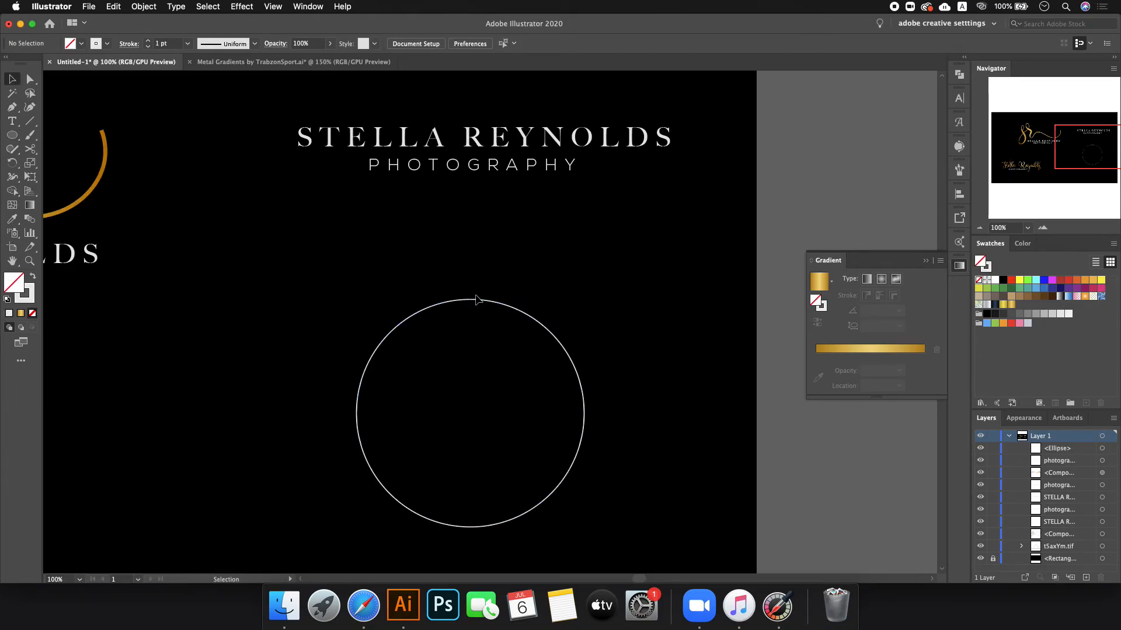
left_click(469, 301)
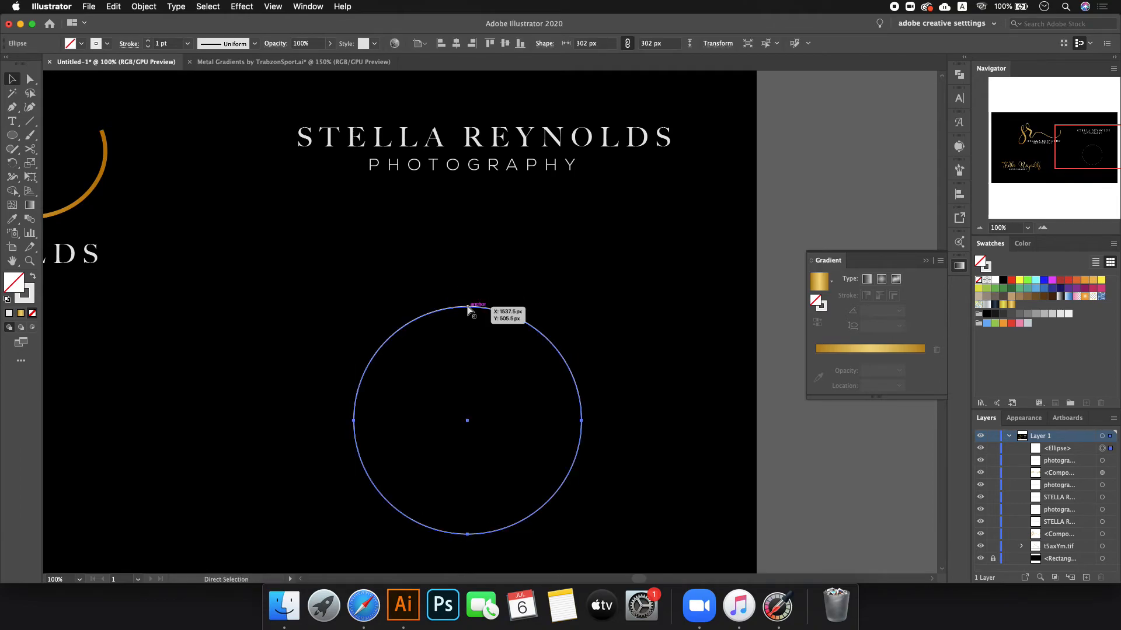
key("super+c")
key("super+f")
left_click_drag(469, 300, 473, 323)
left_click(610, 293)
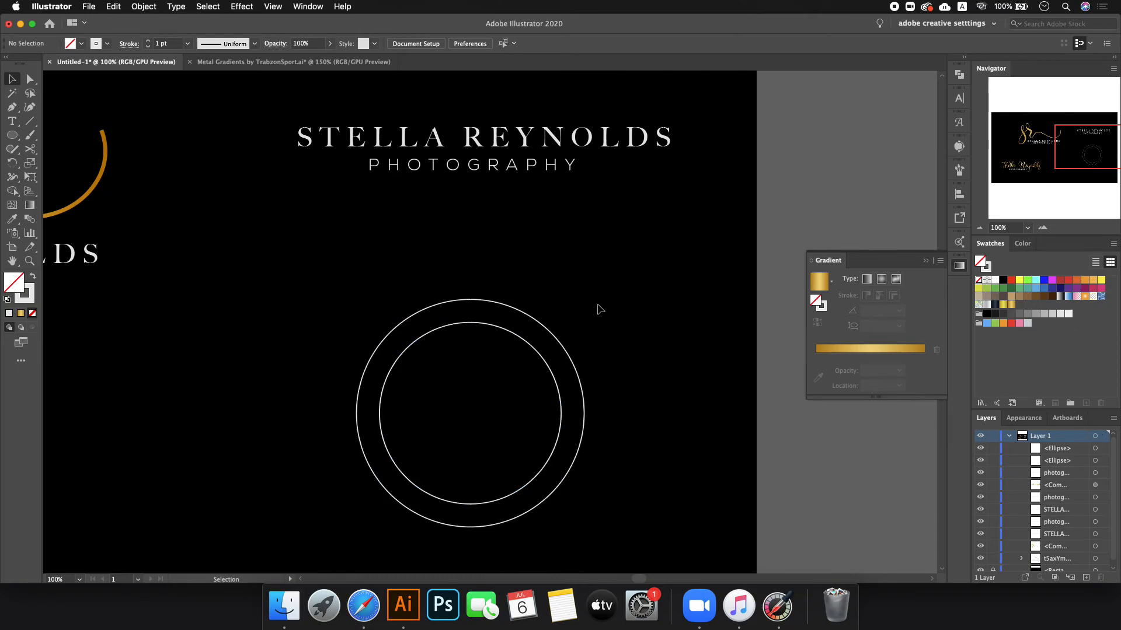
- Type 'sr' inside the circles, make it white and scale it up to fill the inner circle
left_click(16, 124)
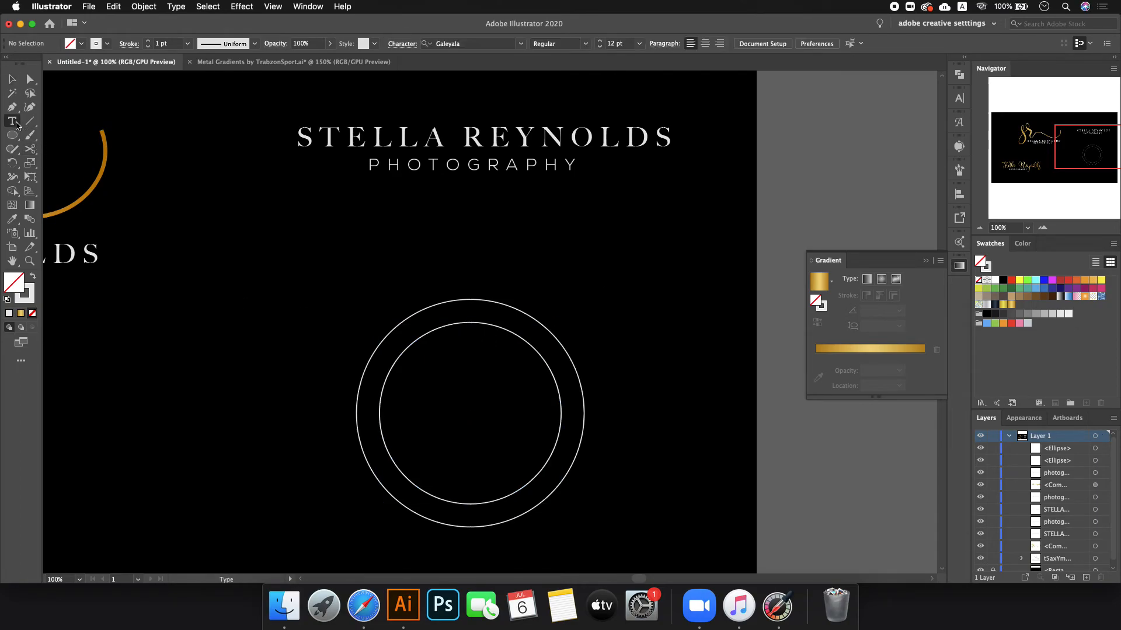
left_click(439, 403)
type("s")
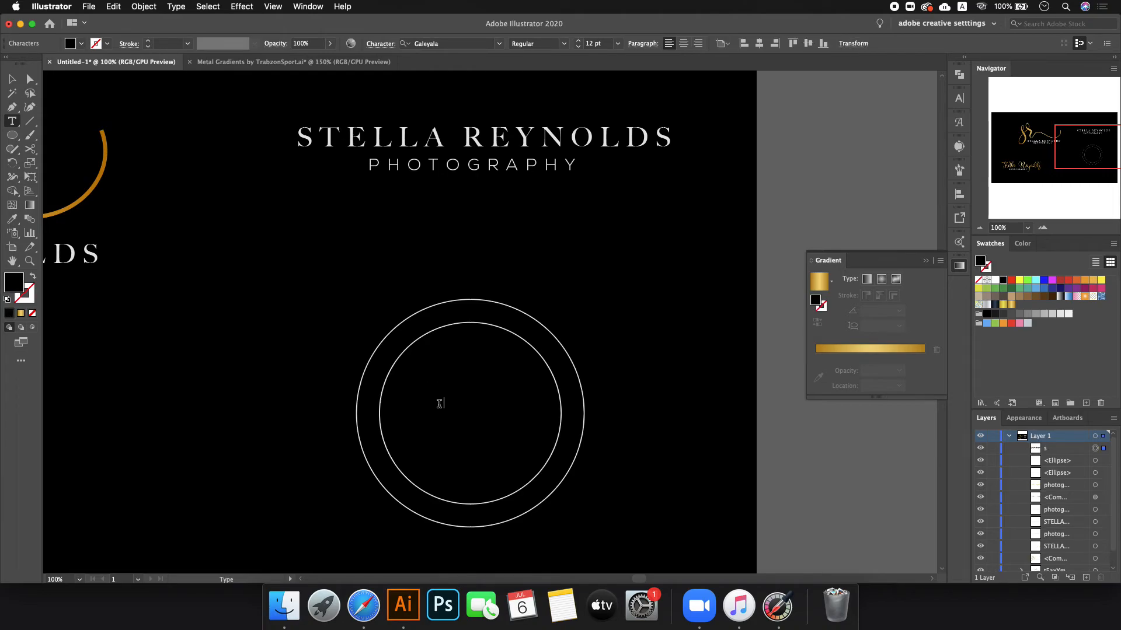
type("r")
left_click(14, 80)
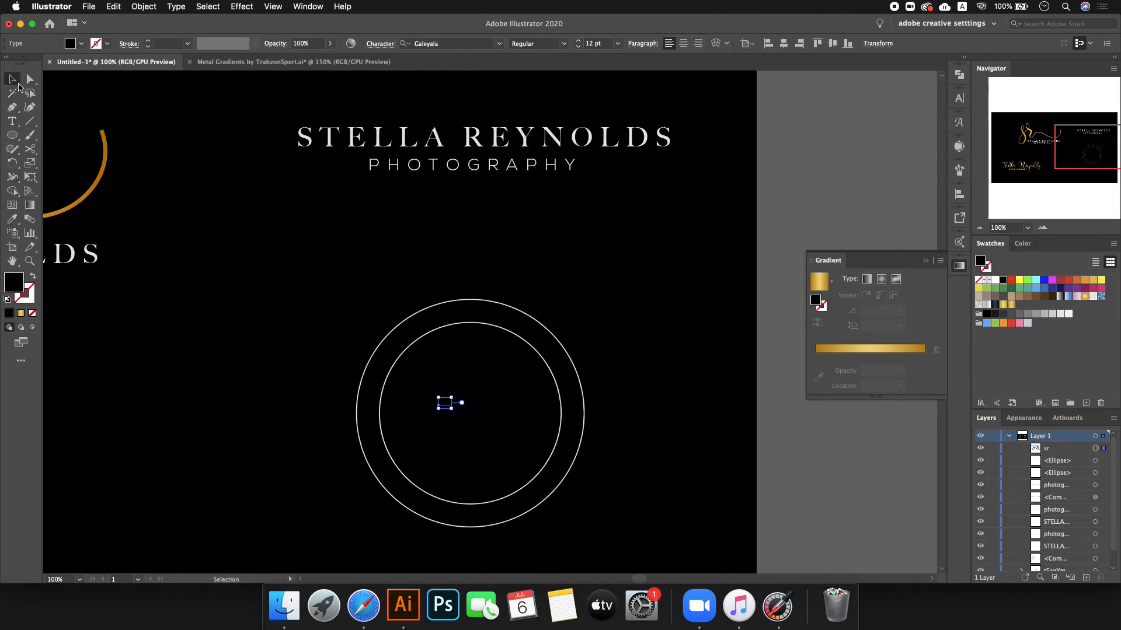
left_click(994, 282)
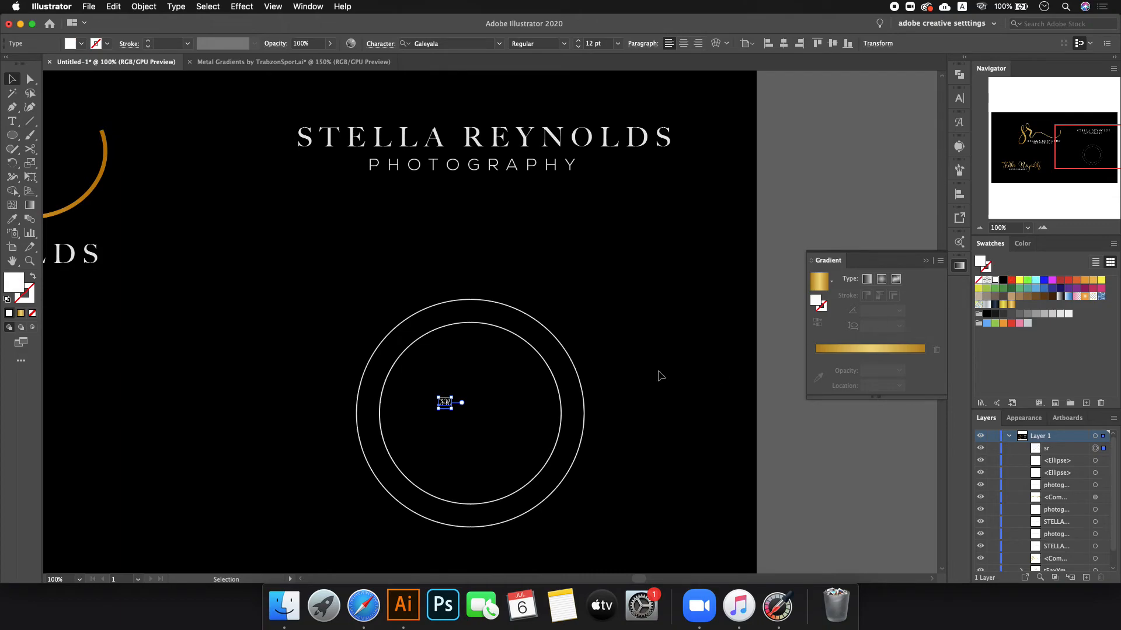
left_click_drag(452, 403, 530, 403)
- Swap the s and r for long-tailed swash alternates and delete the space between them
left_click(959, 122)
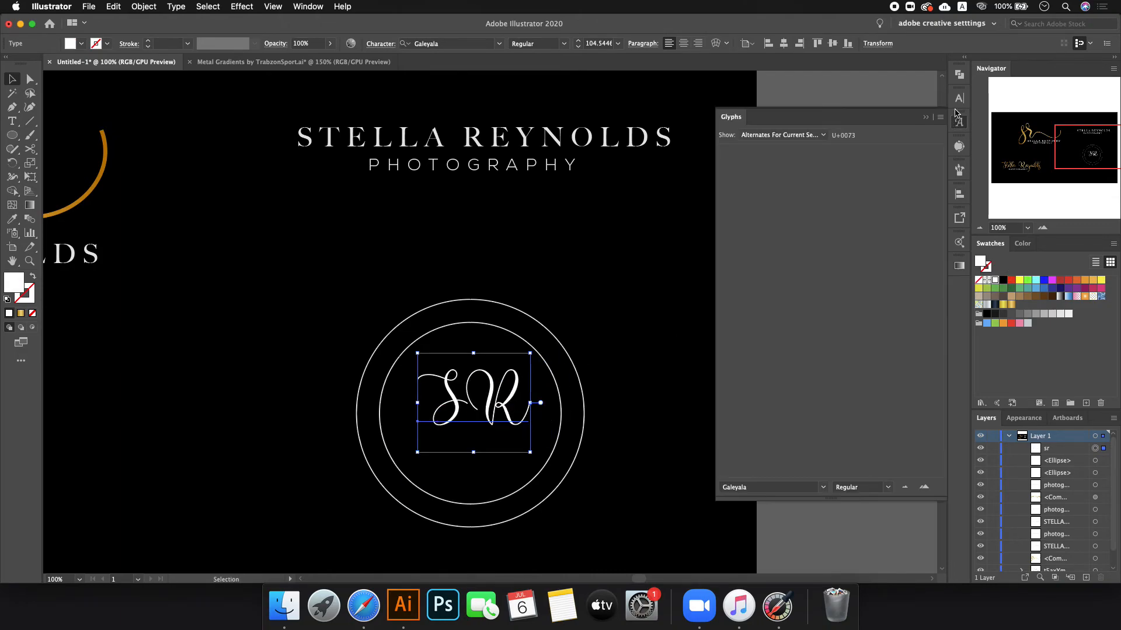
left_click(959, 98)
key("ctrl+z")
left_click(548, 383)
left_click_drag(424, 404, 465, 398)
key("t")
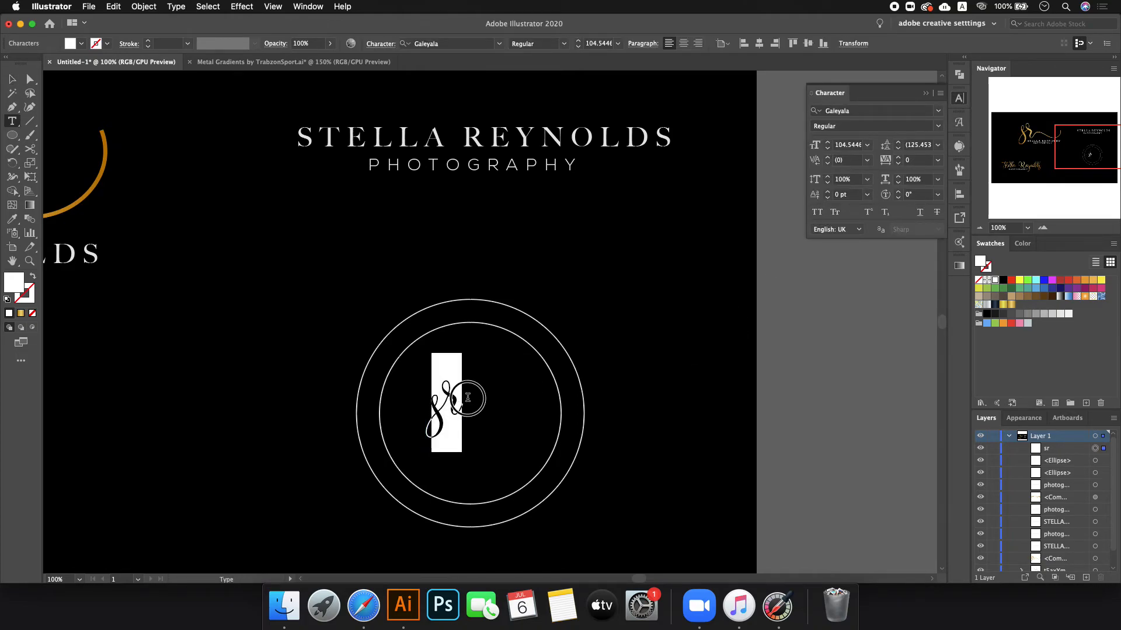
left_click(440, 403)
left_click(461, 403)
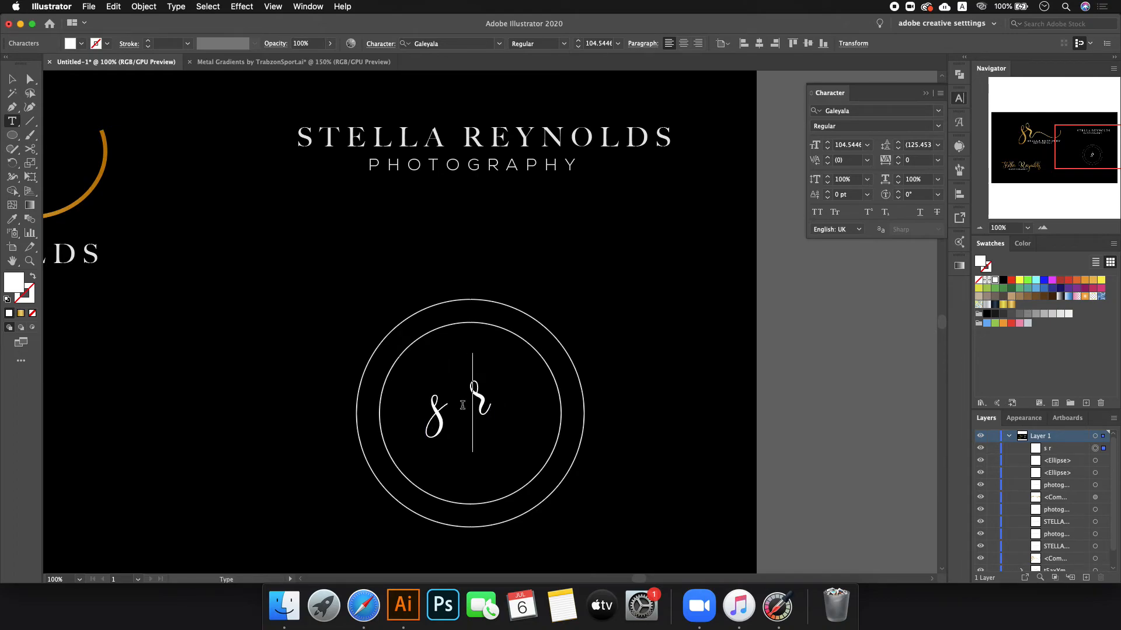
left_click_drag(468, 399, 402, 416)
left_click(508, 459)
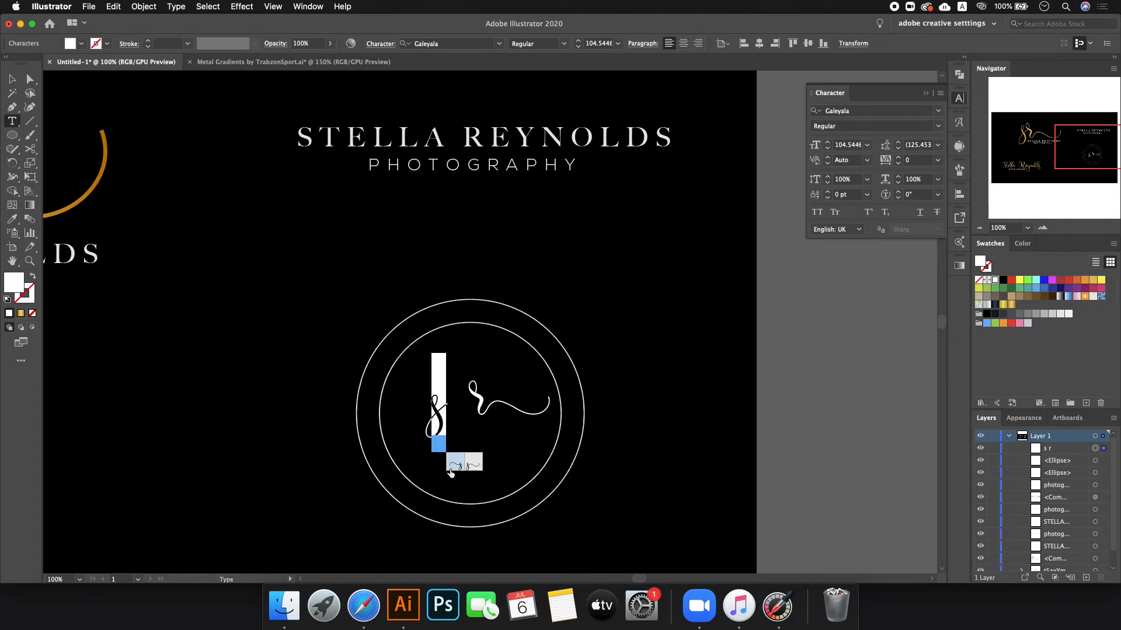
left_click(450, 467)
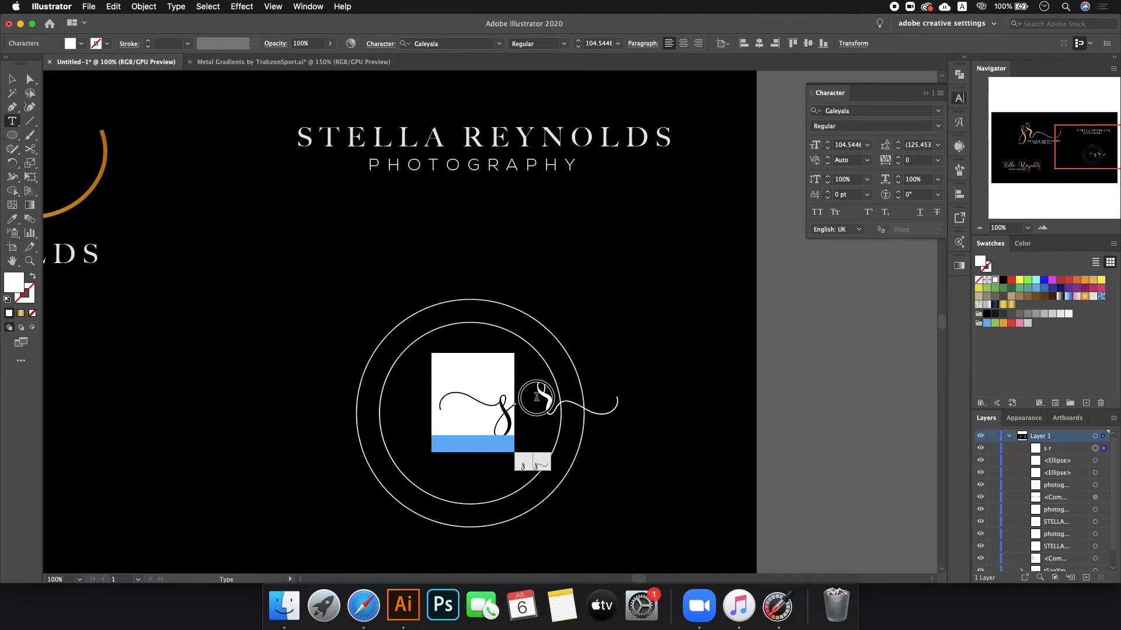
left_click(536, 397)
key("BackSpace")
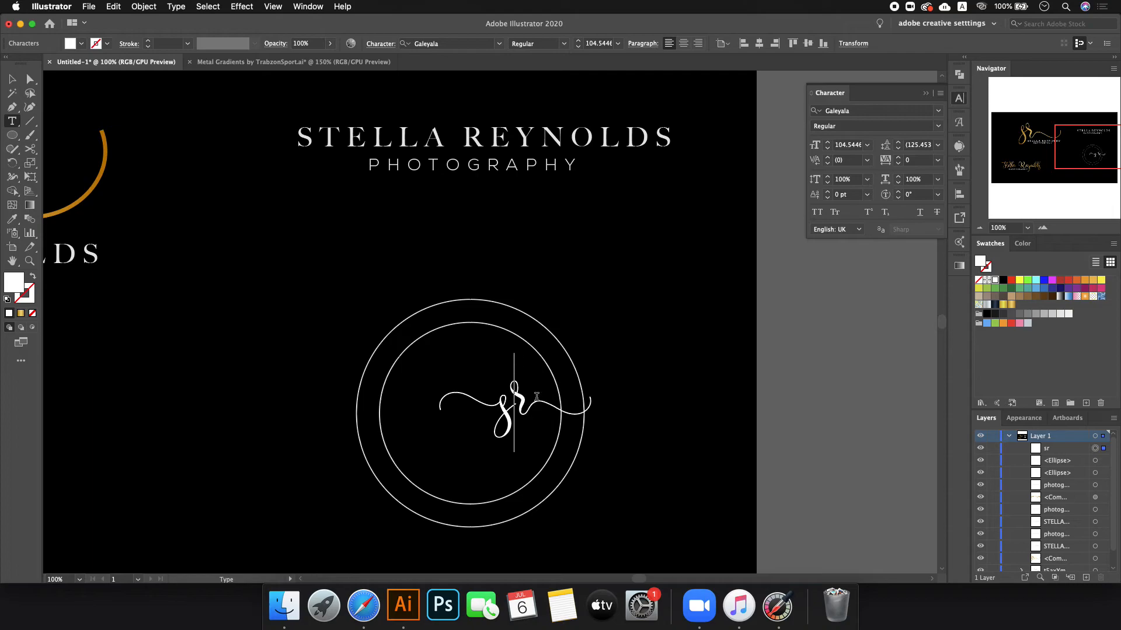
- Shift the sr text slightly left, convert it to outlines and ungroup the letters
left_click(12, 81)
left_click_drag(505, 417, 462, 422)
right_click(456, 421)
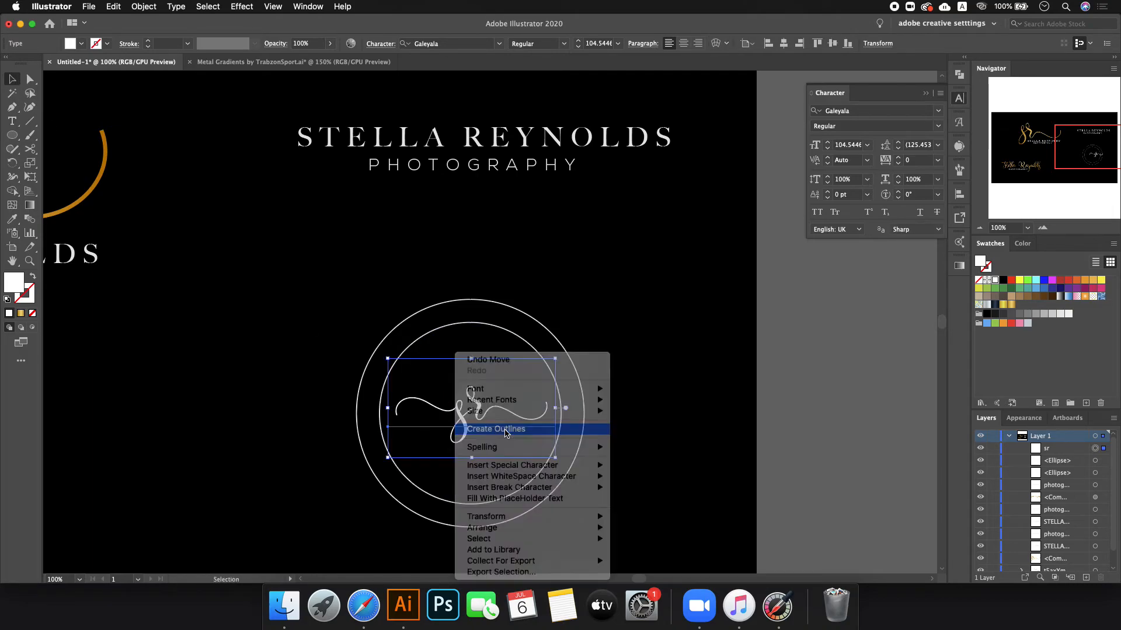
left_click(505, 433)
key("super+shift+g")
left_click(495, 382)
- Drag the outlined r a few pixels left toward the s, then compare with the reference
scroll(495, 382, "up", 4)
left_click_drag(436, 481, 422, 485)
left_click(485, 417)
scroll(485, 415, "down", 3)
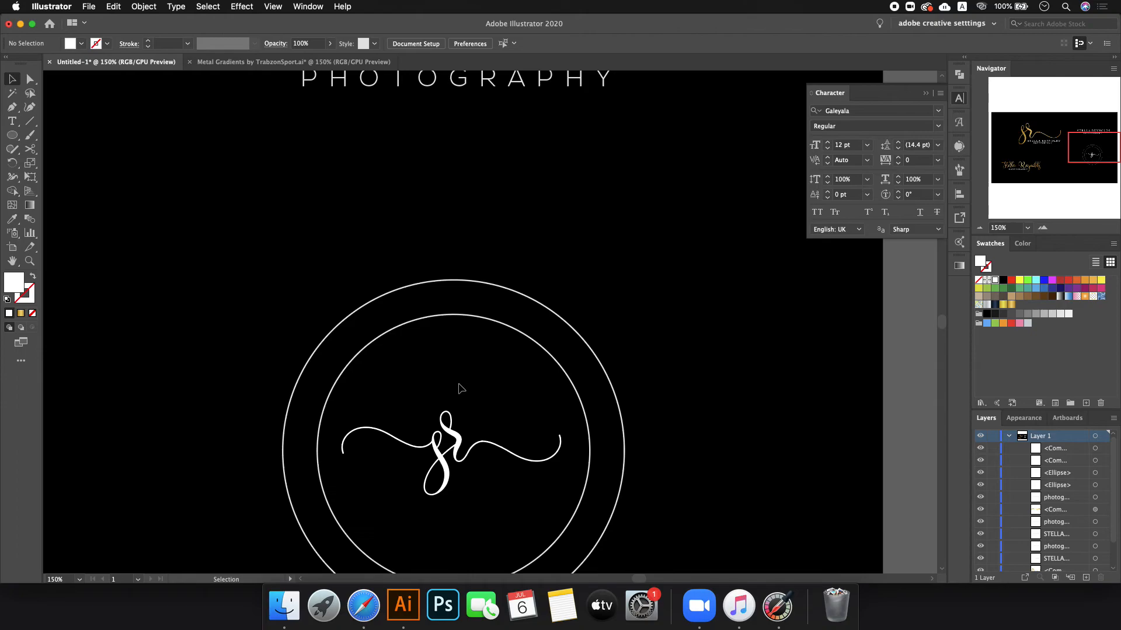
scroll(461, 383, "down", 4)
scroll(275, 326, "up", 6)
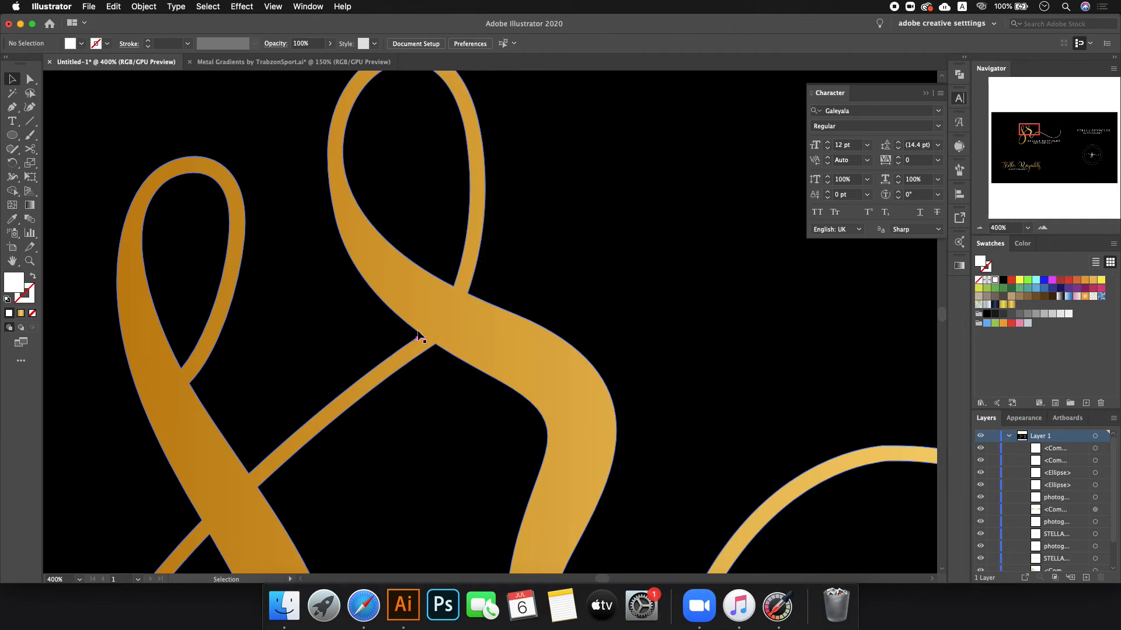
scroll(233, 327, "down", 6)
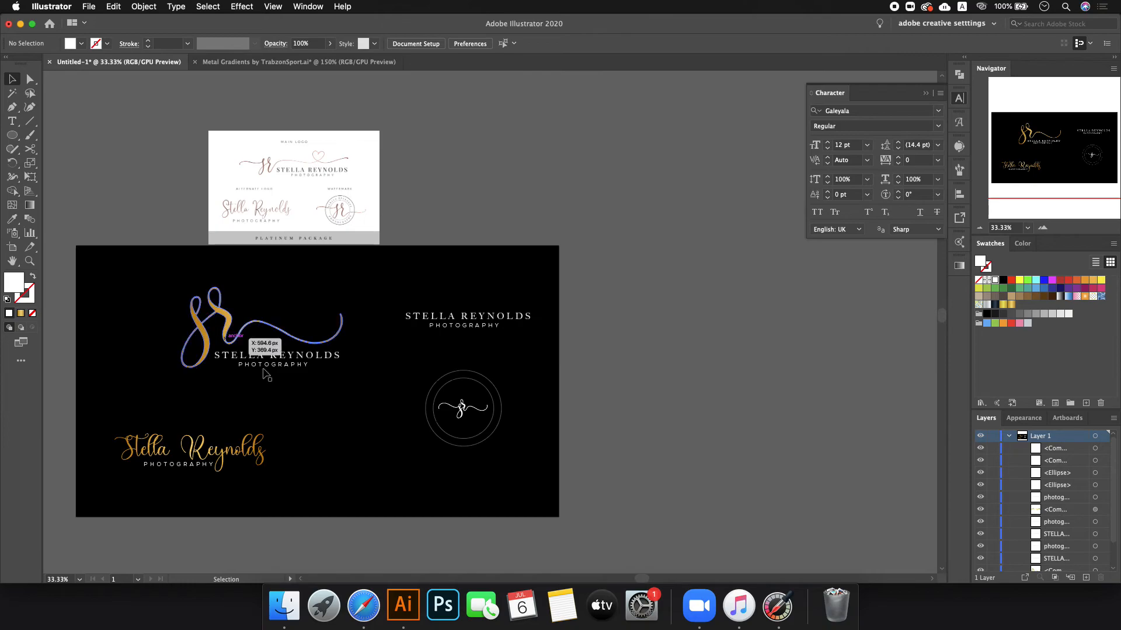
scroll(345, 213, "up", 9)
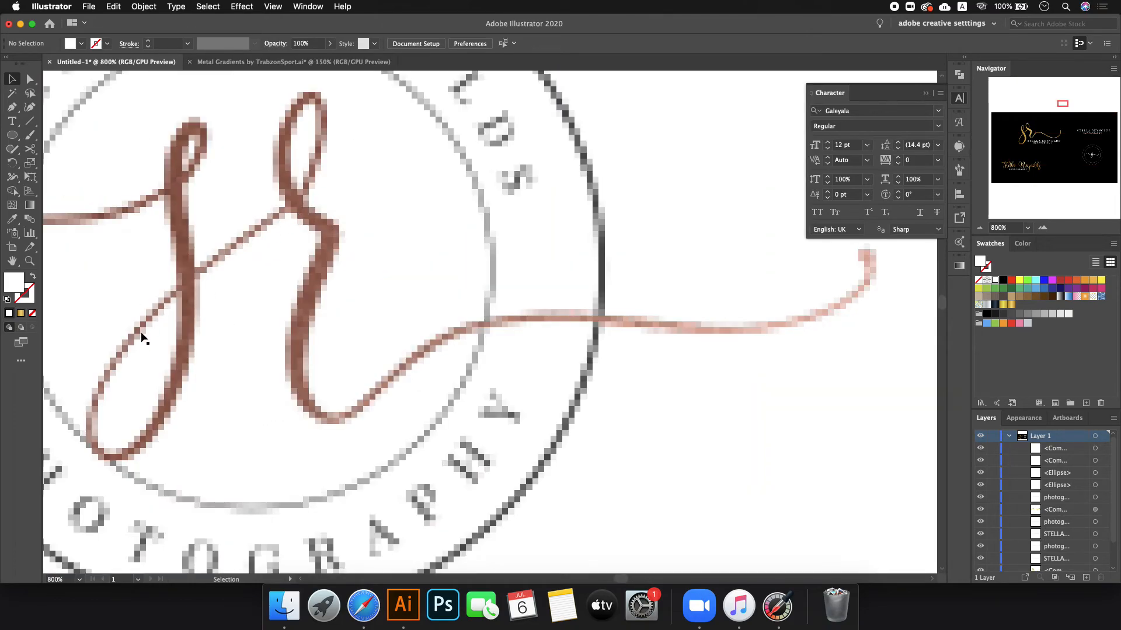
scroll(175, 271, "down", 7)
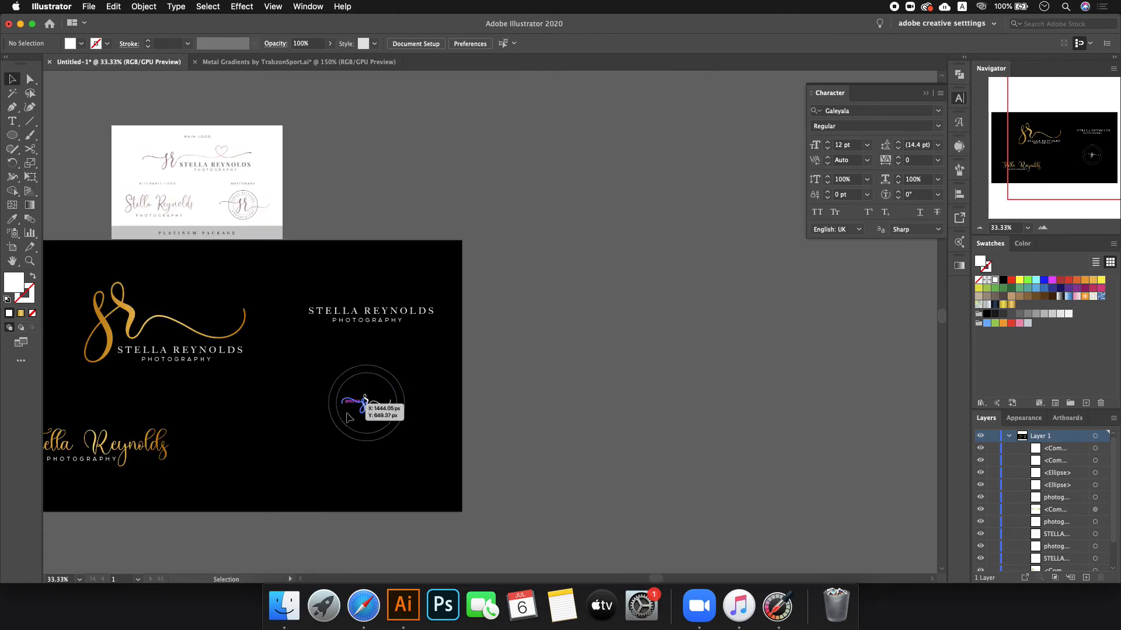
scroll(367, 399, "up", 5)
scroll(367, 398, "up", 3)
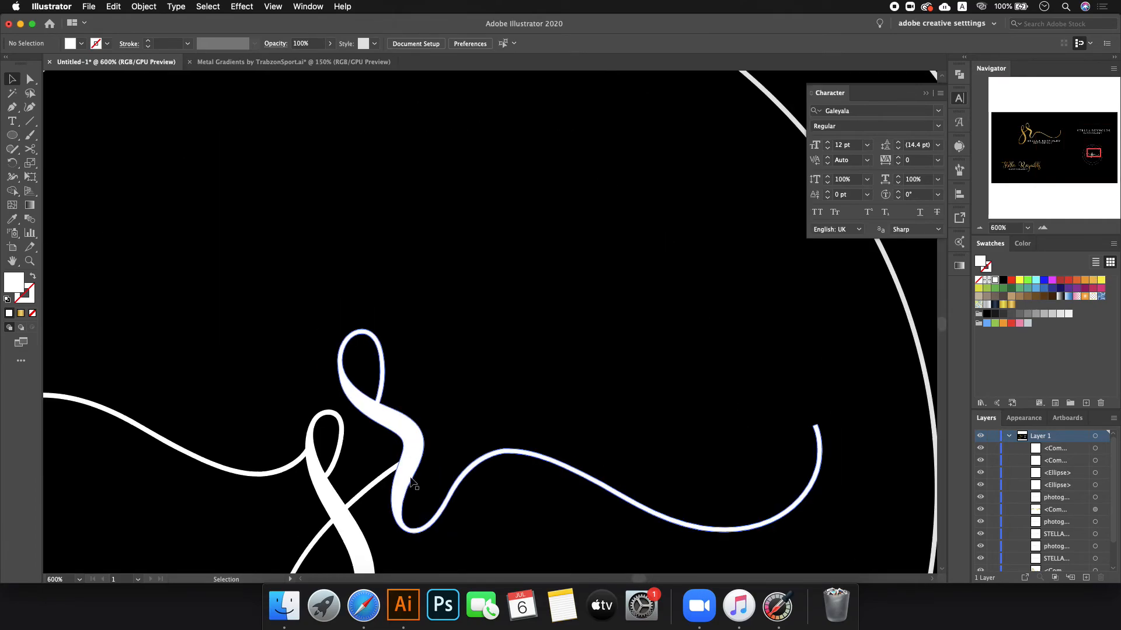
- Select the s and r paths and Unite them into one shape with Pathfinder
left_click(411, 459)
left_click(320, 465, "shift")
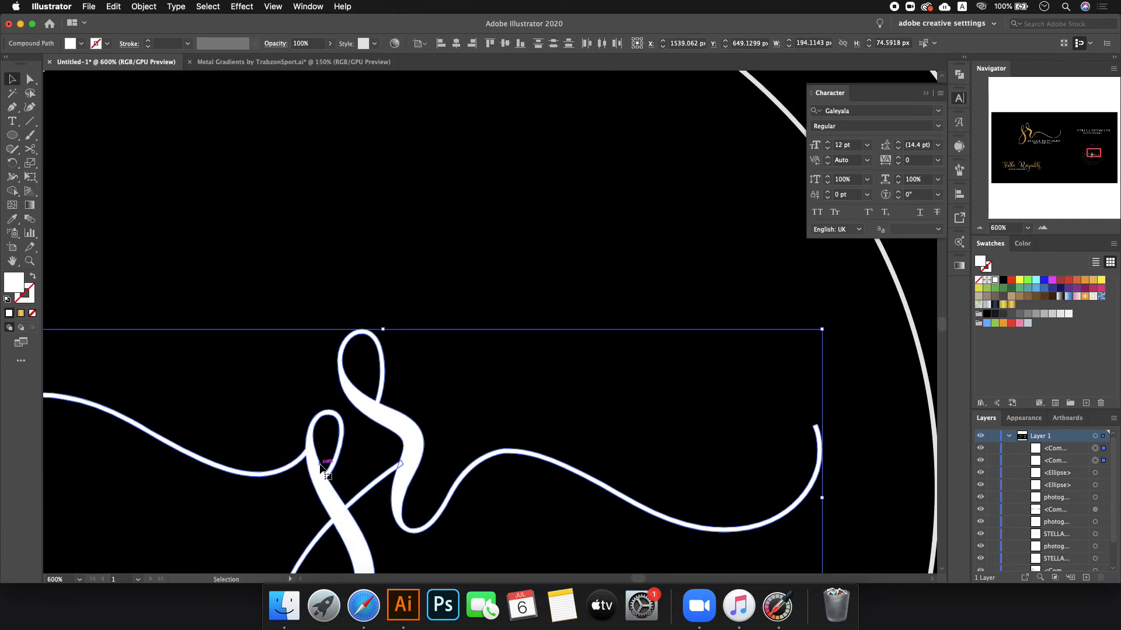
left_click(963, 73)
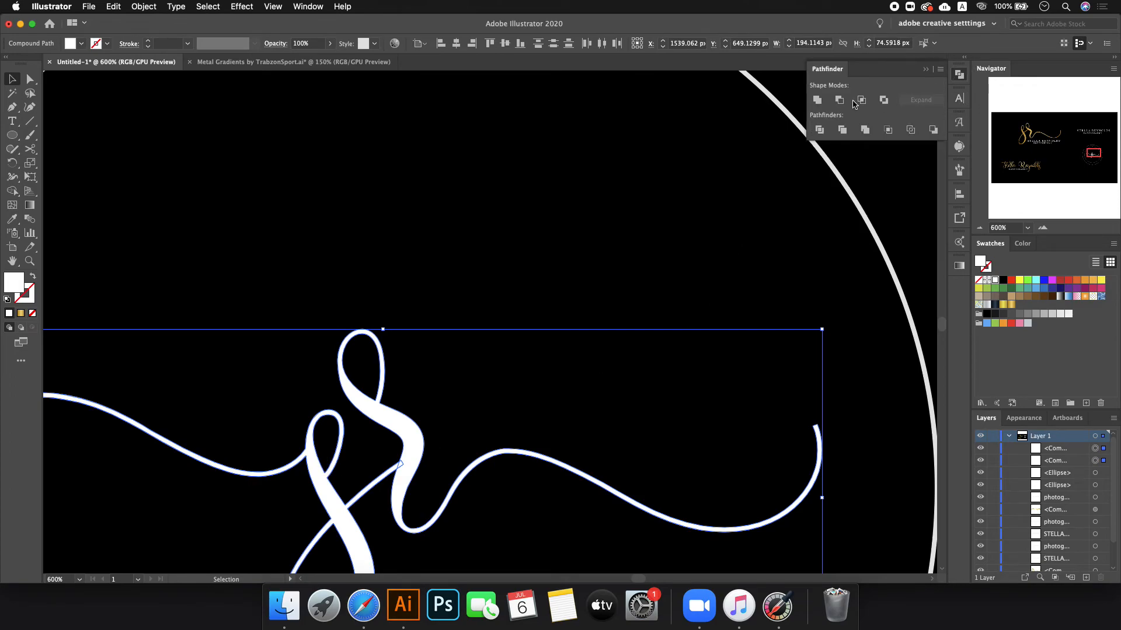
left_click(817, 100)
scroll(621, 249, "down", 3)
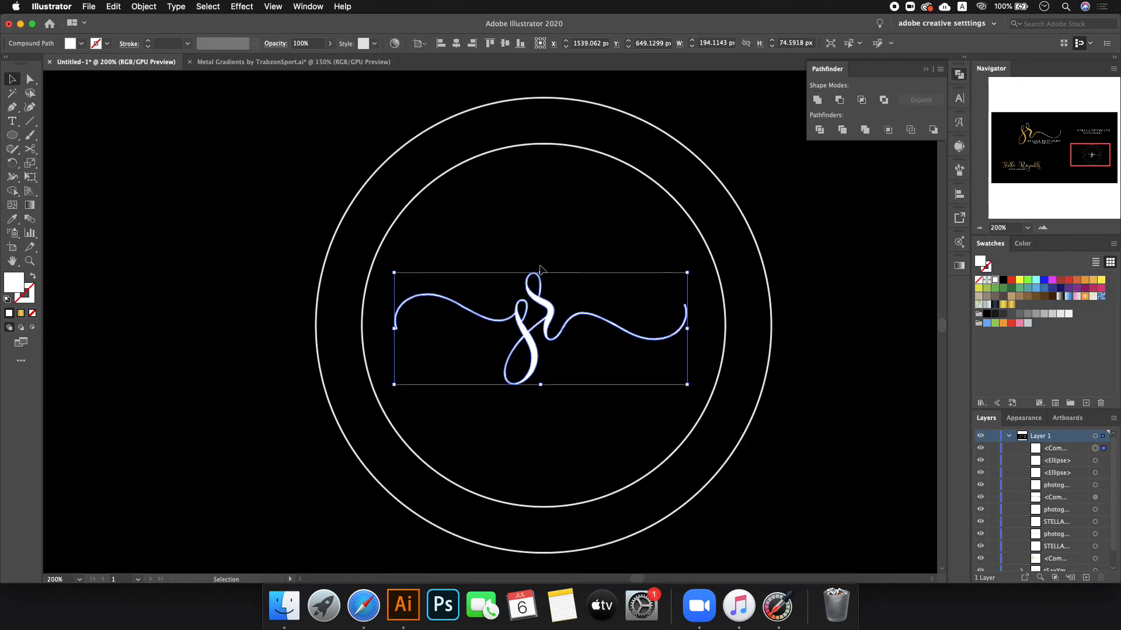
scroll(648, 330, "down", 4)
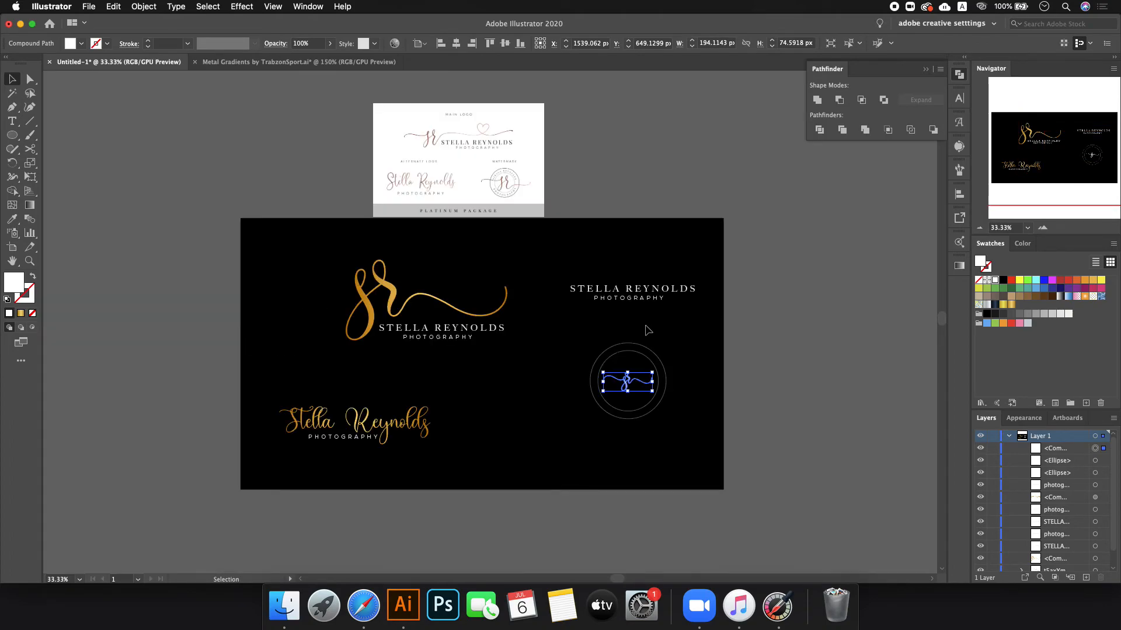
scroll(682, 382, "up", 3)
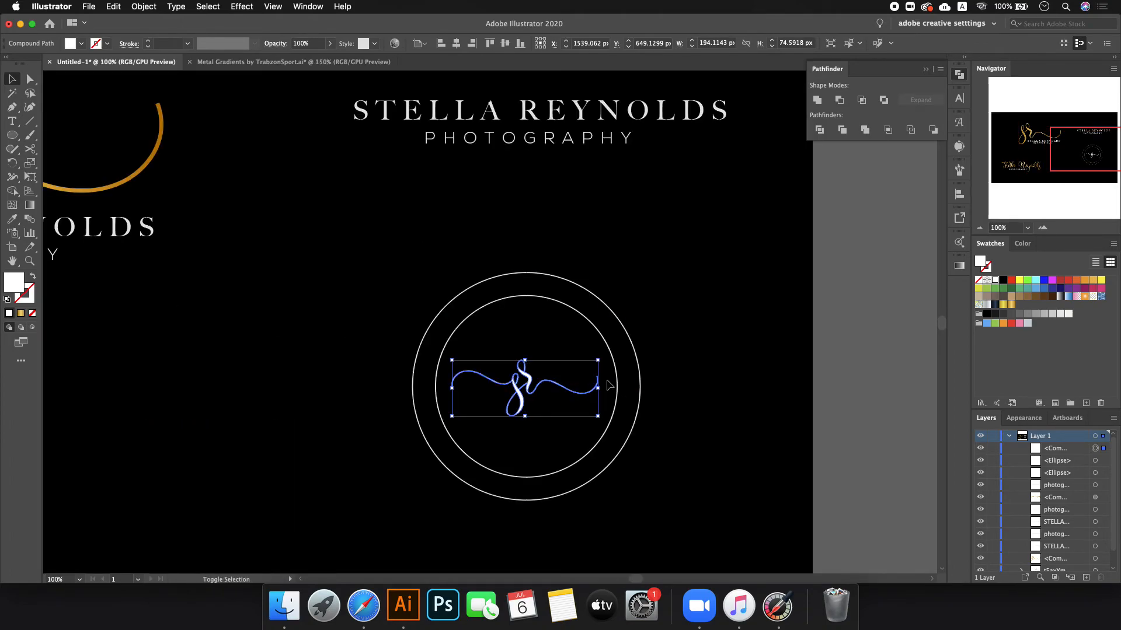
- Scale the merged monogram up, shift it slightly right and widen it within the circles
left_click_drag(601, 388, 669, 387)
left_click_drag(544, 396, 555, 397)
left_click_drag(683, 390, 688, 389)
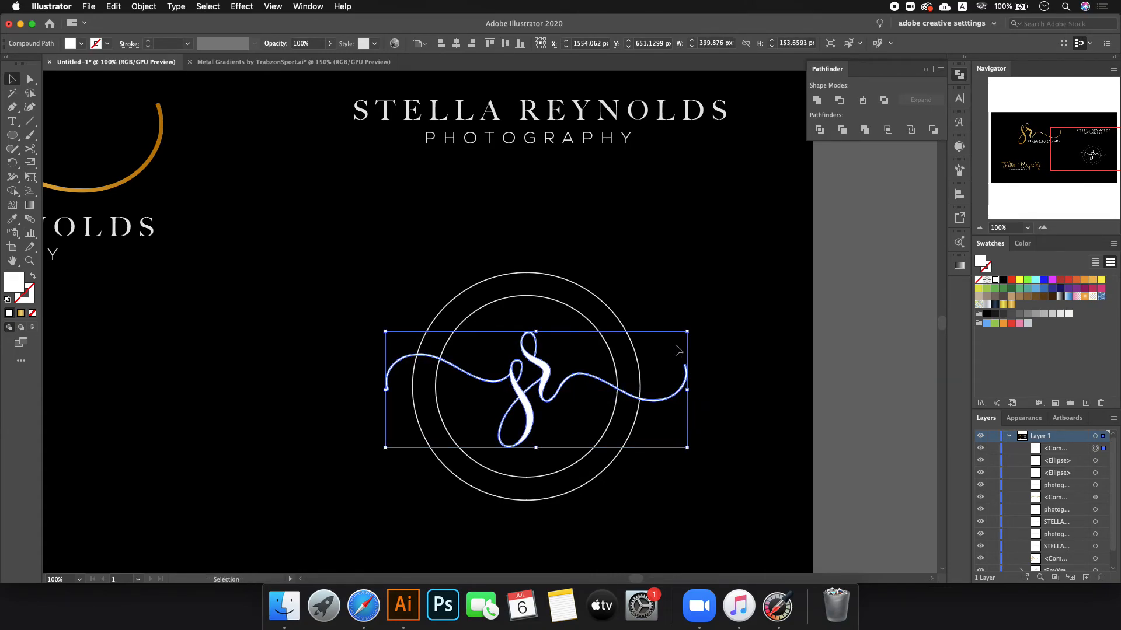
left_click(689, 287)
left_click_drag(506, 249, 536, 305)
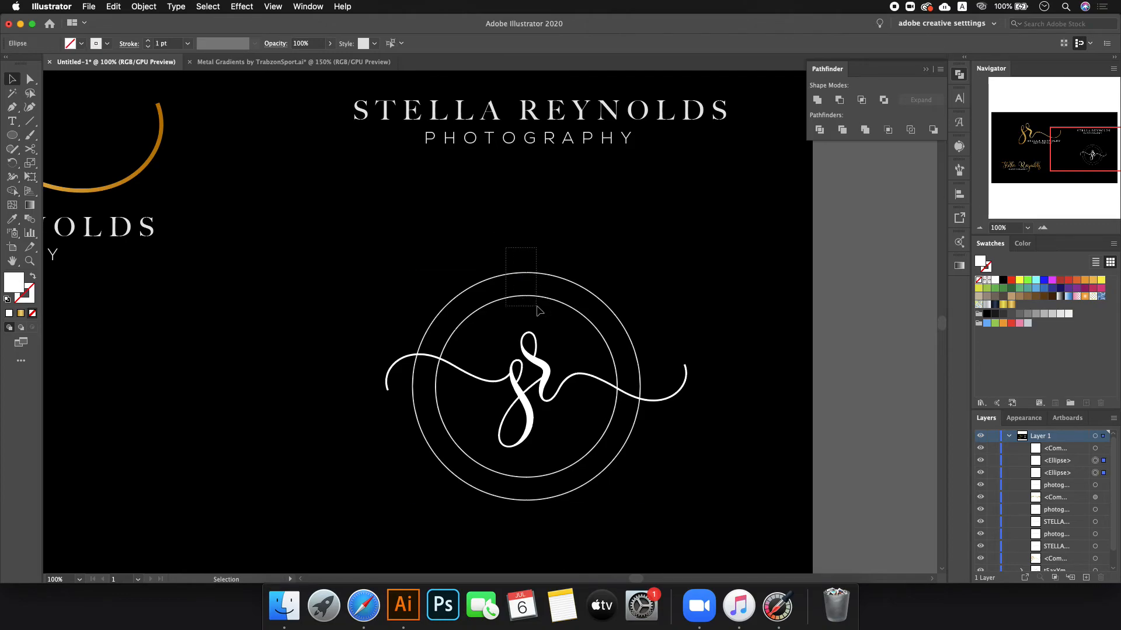
left_click(623, 247)
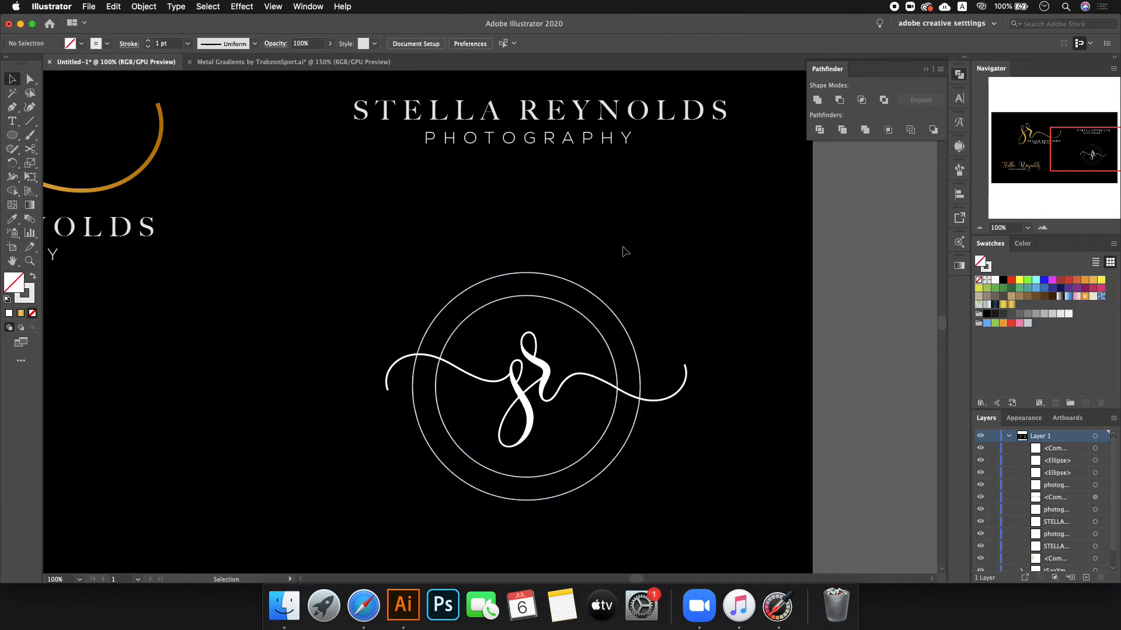
left_click(536, 373)
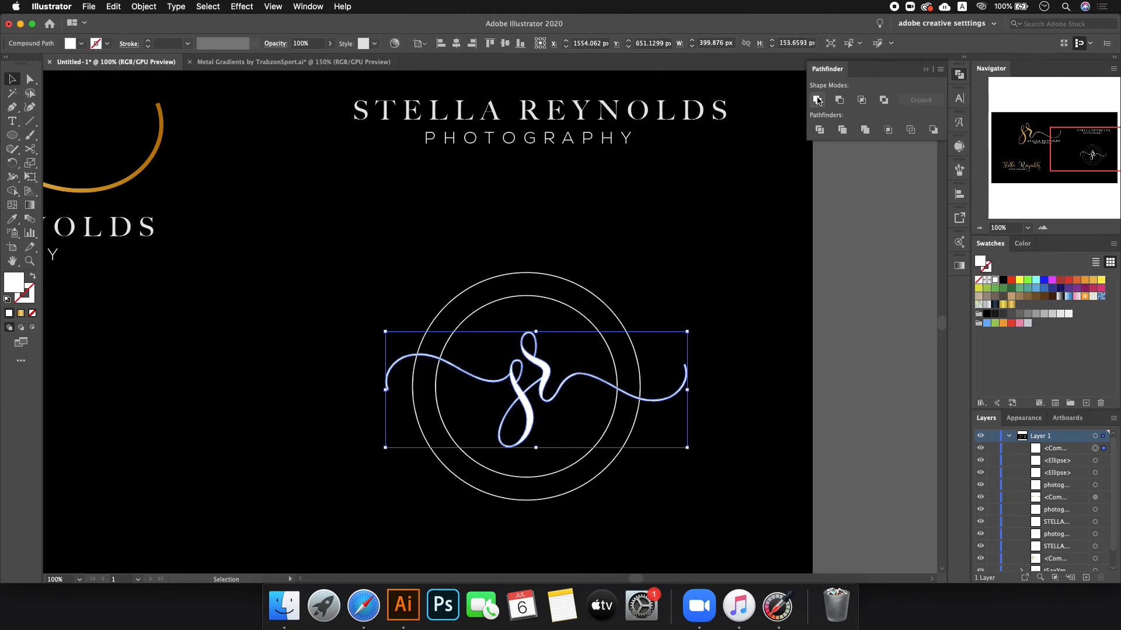
left_click(648, 177)
scroll(485, 307, "up", 2)
scroll(484, 306, "down", 5)
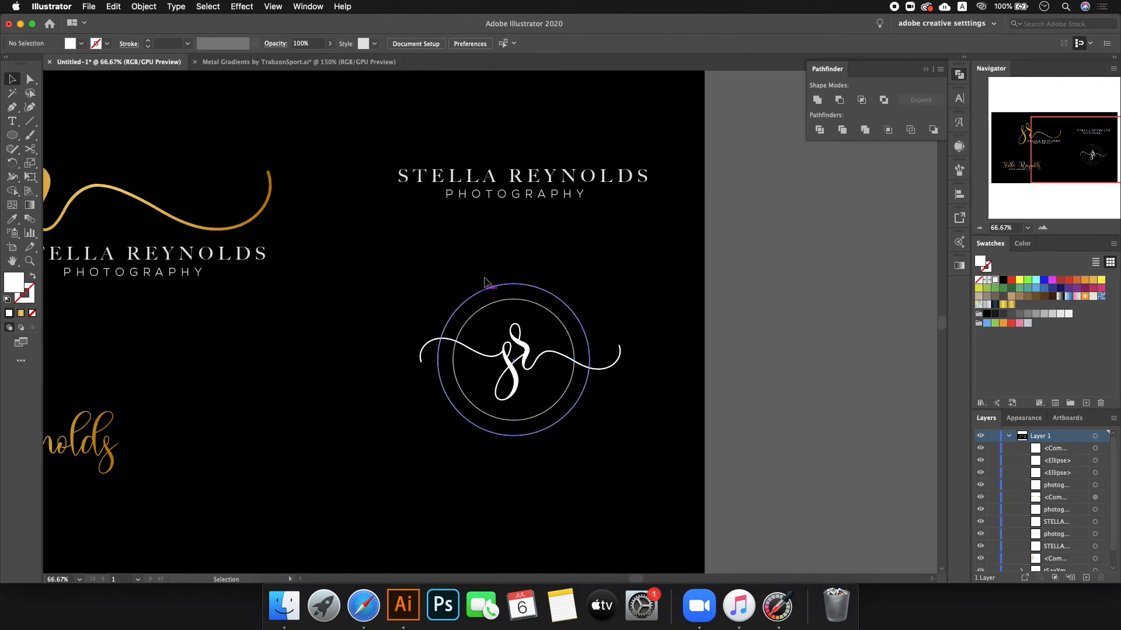
scroll(403, 158, "up", 3)
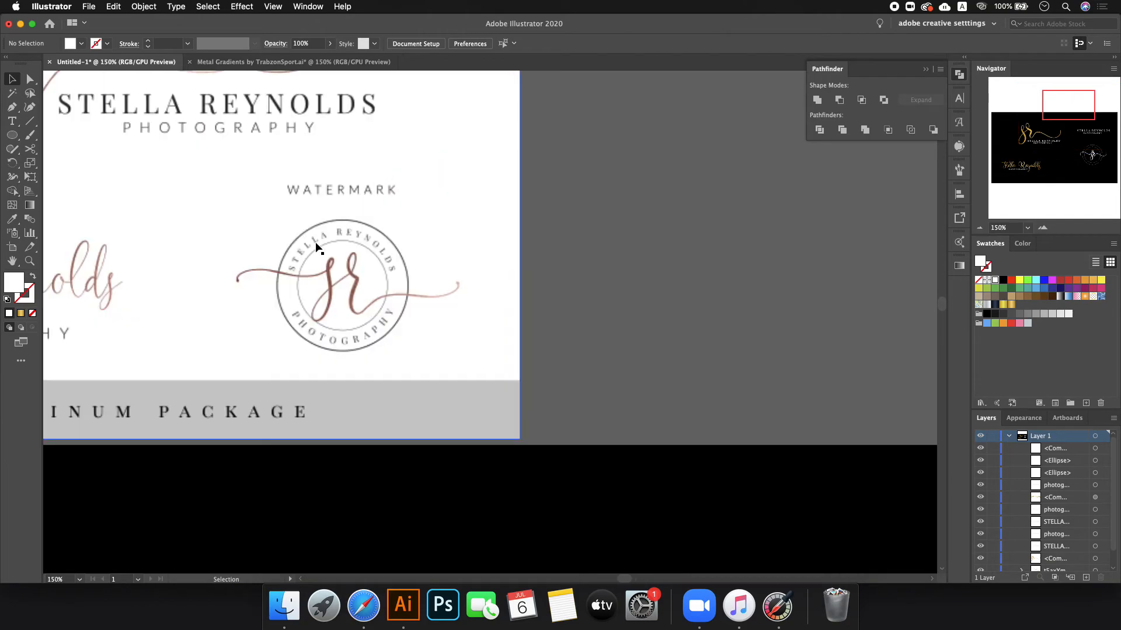
scroll(312, 250, "up", 2)
scroll(353, 436, "down", 10)
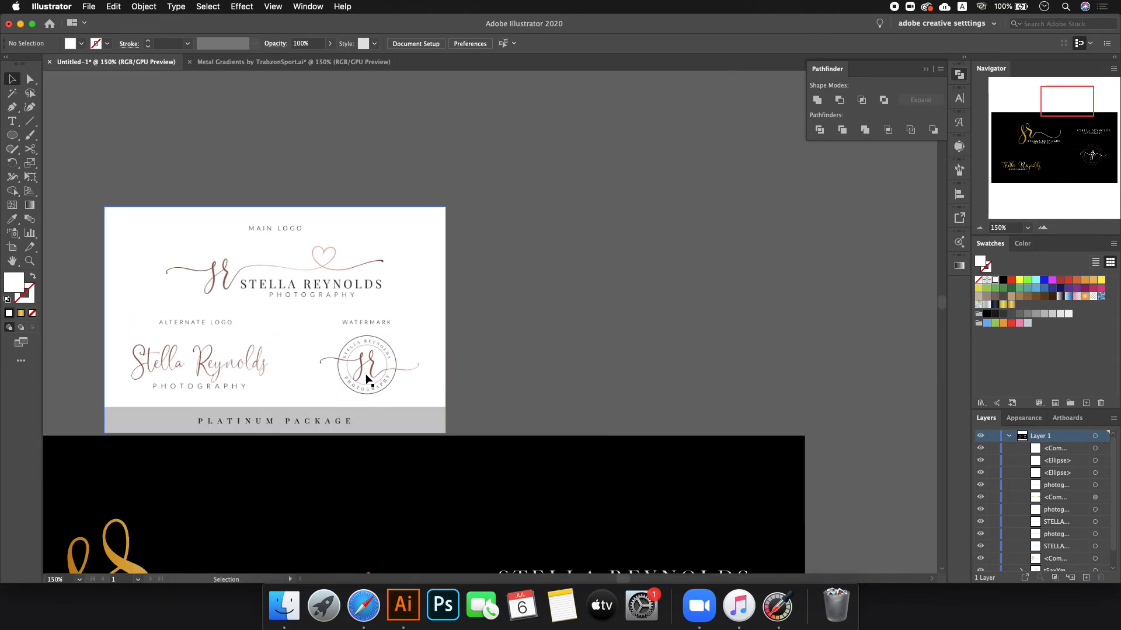
scroll(475, 425, "up", 10)
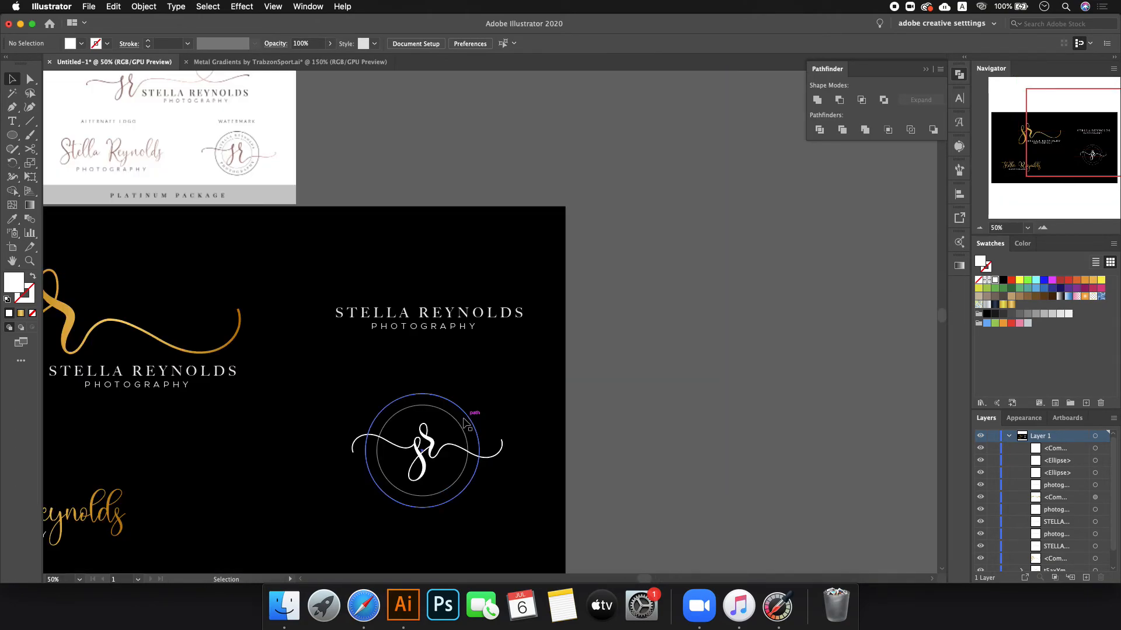
scroll(427, 341, "up", 1)
- Paste two copies of the inner circle in front, enlarged to 251 px and 291 px
left_click(432, 332)
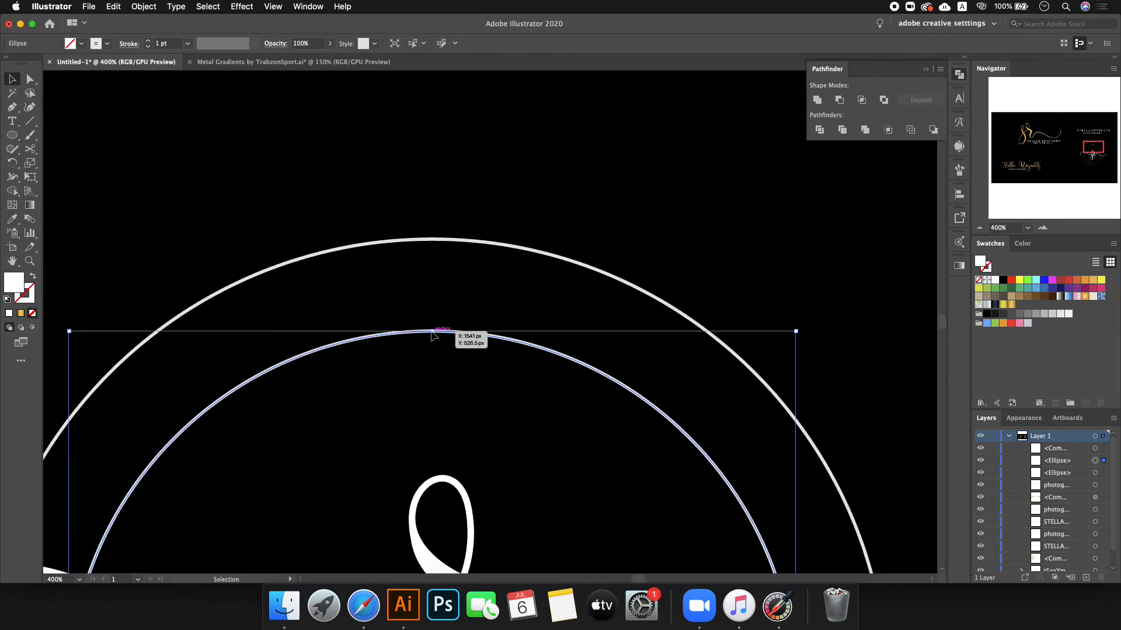
key("a")
key("super+f")
left_click_drag(434, 331, 438, 271)
key("super+f")
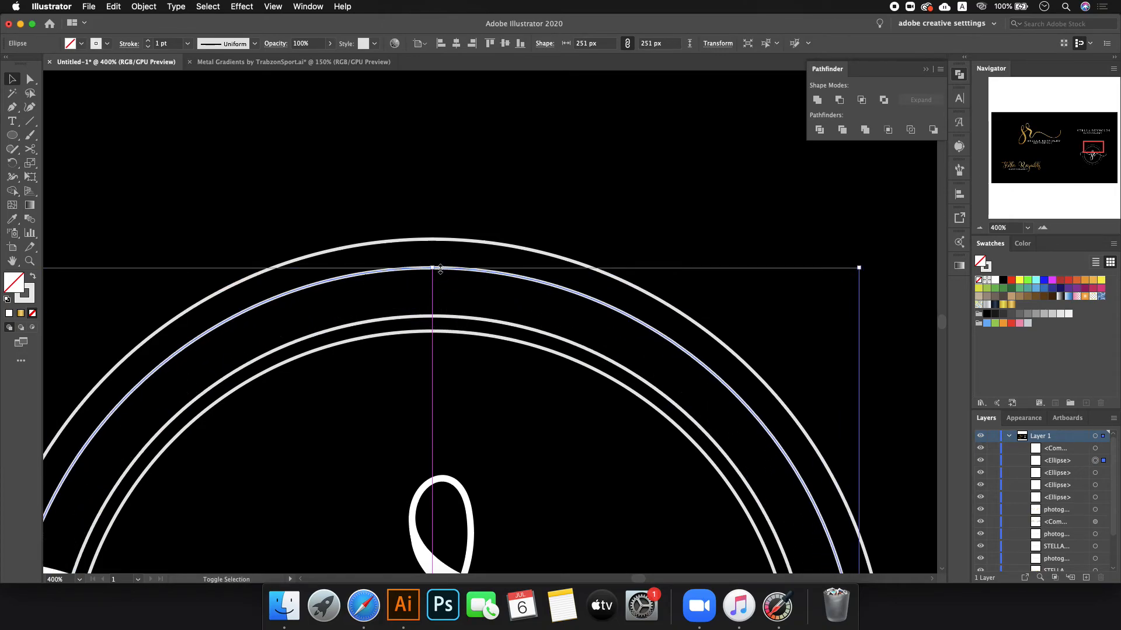
key("super+minus")
key("super+minus")
key("super+minus")
key("super+plus")
key("super+plus")
key("super+plus")
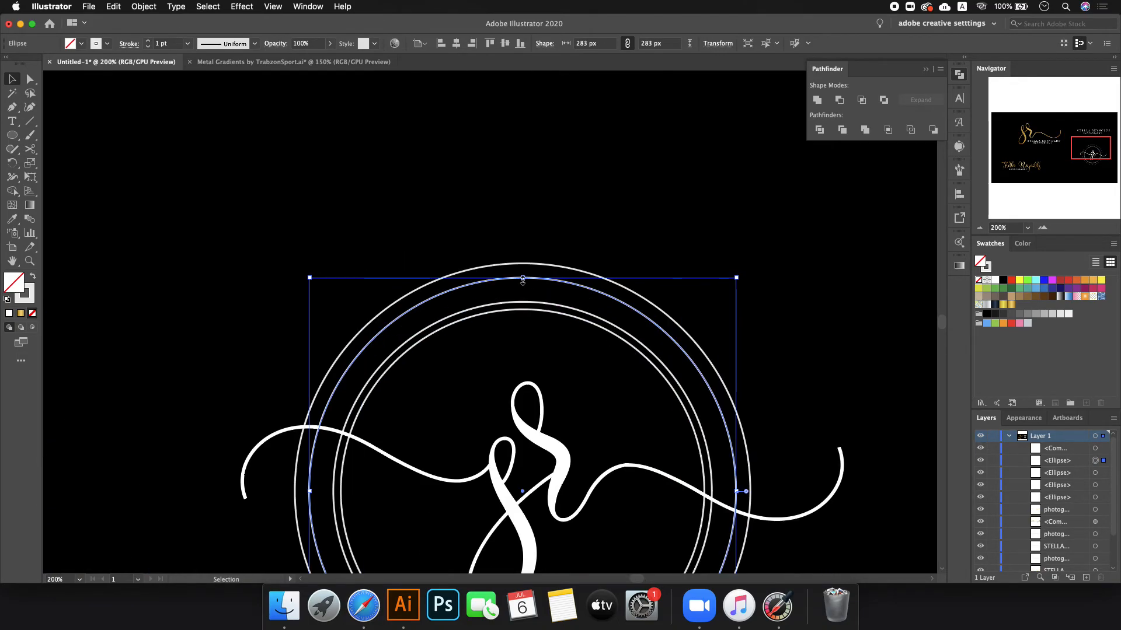
left_click_drag(523, 280, 523, 265)
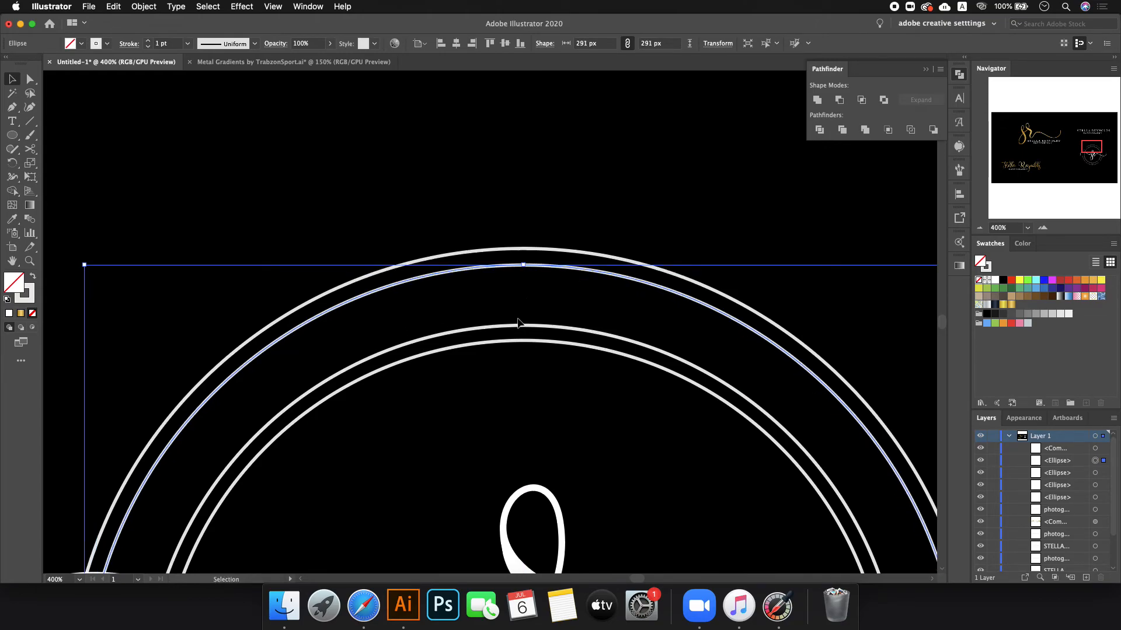
key("super+minus")
key("super+minus")
key("super+minus")
key("super+minus")
key("super+minus")
key("super+minus")
key("super+minus")
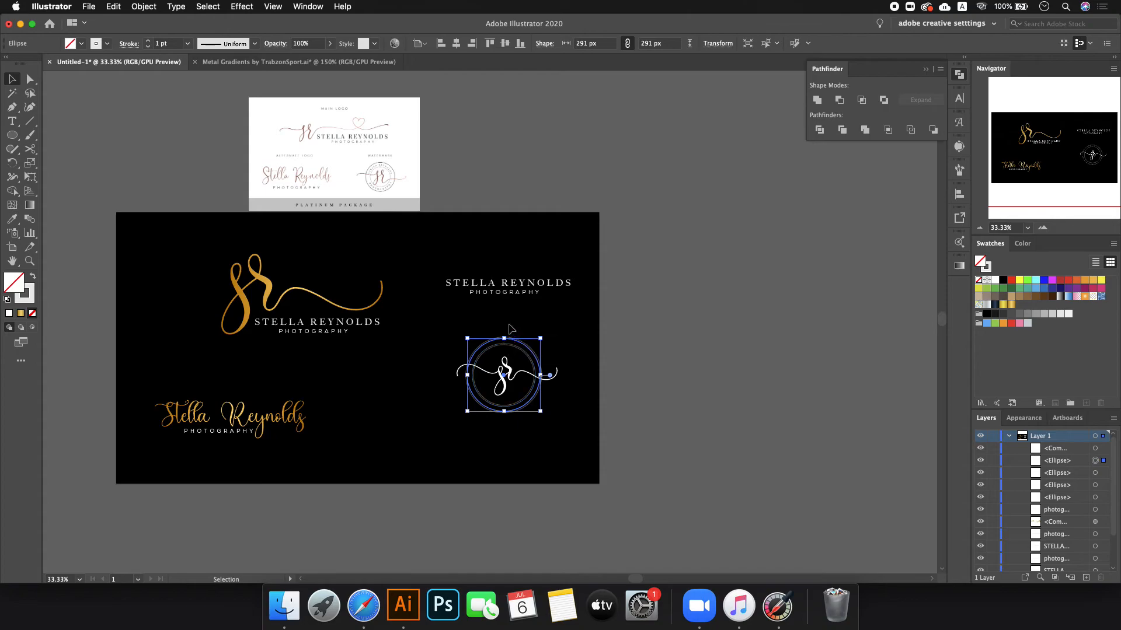
scroll(508, 357, "up", 3)
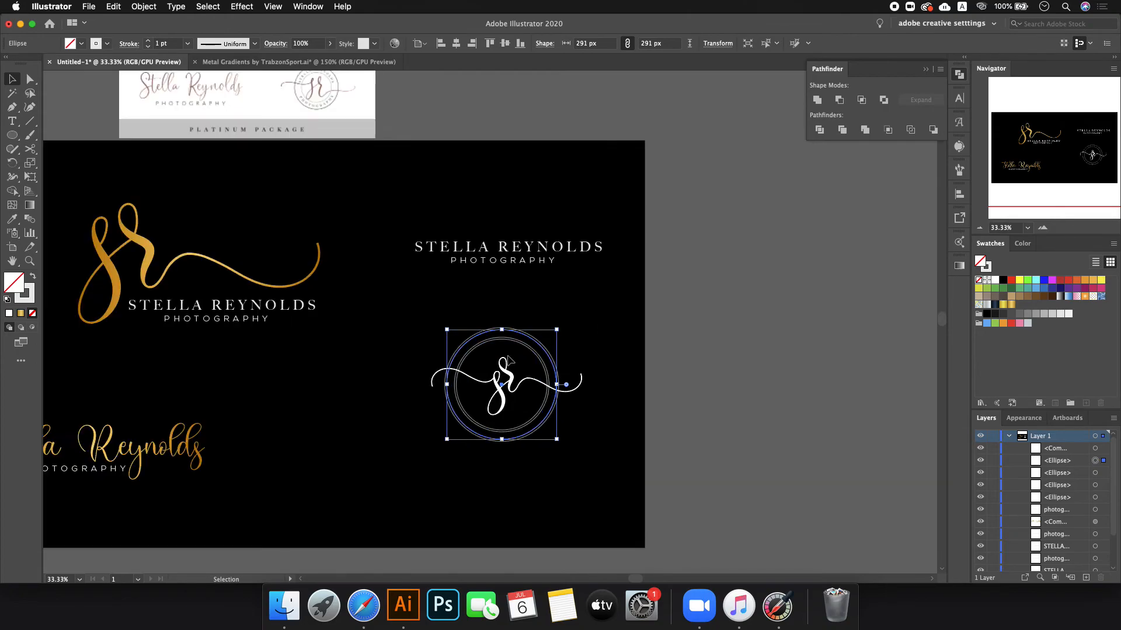
triple_click(456, 143)
key("super+c")
key("BackSpace")
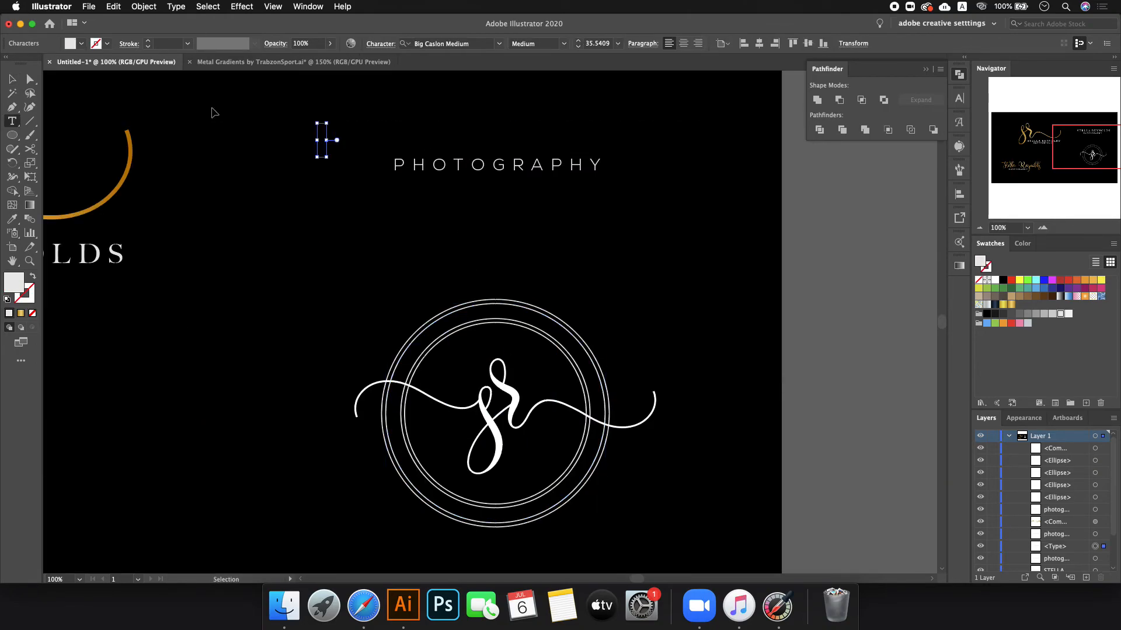
left_click(9, 79)
left_click(73, 155)
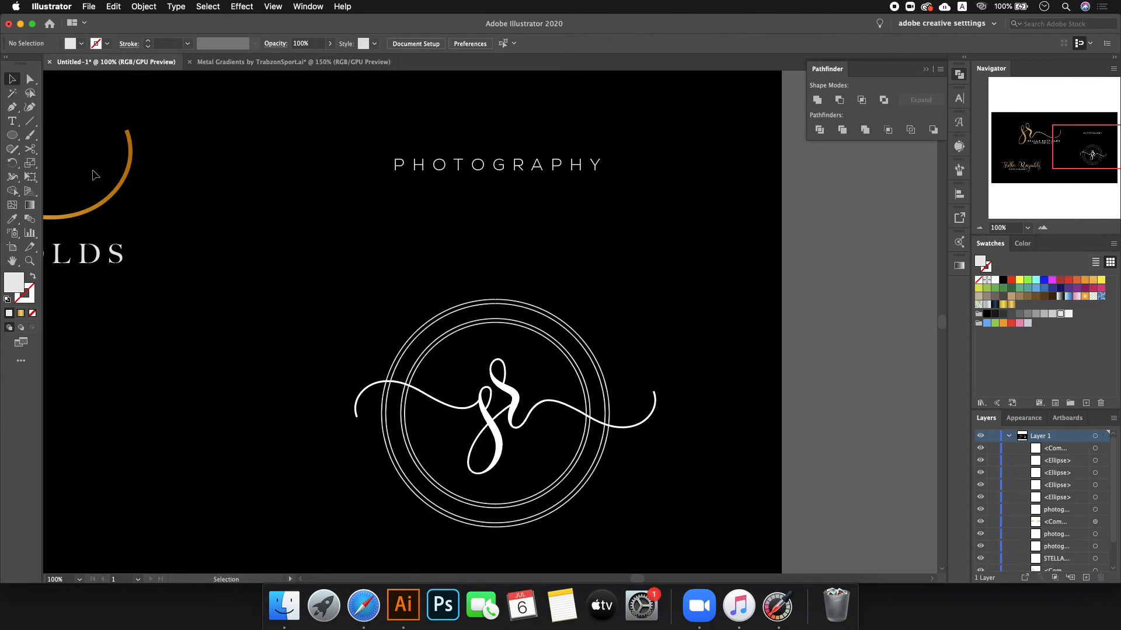
left_click_drag(13, 124, 69, 148)
scroll(442, 348, "up", 2)
left_click(409, 355)
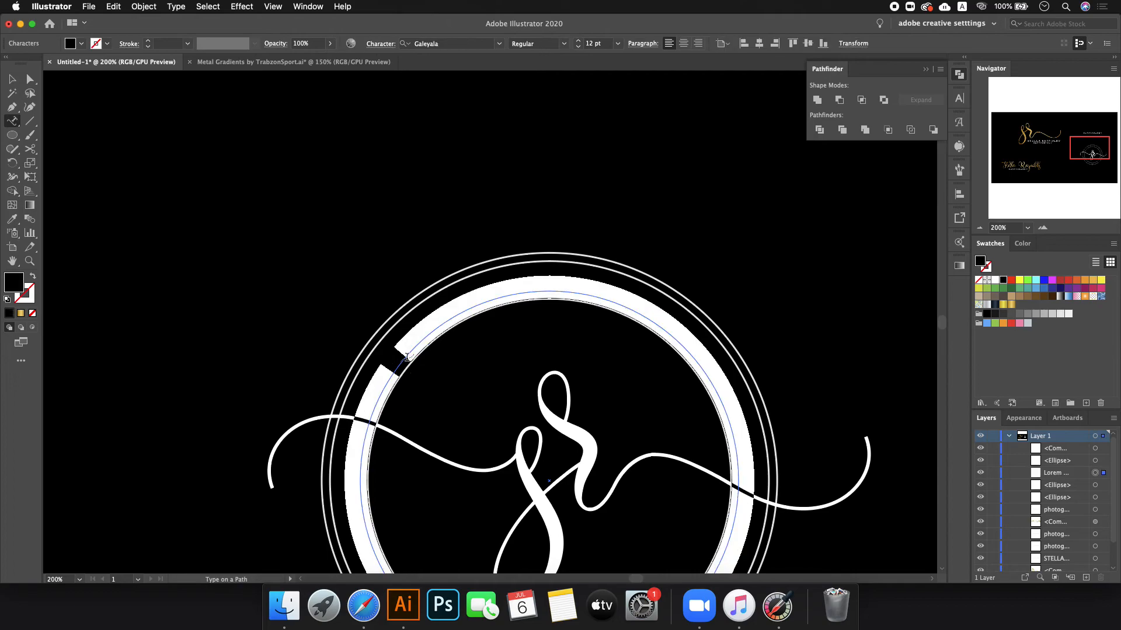
key("super+v")
left_click(12, 78)
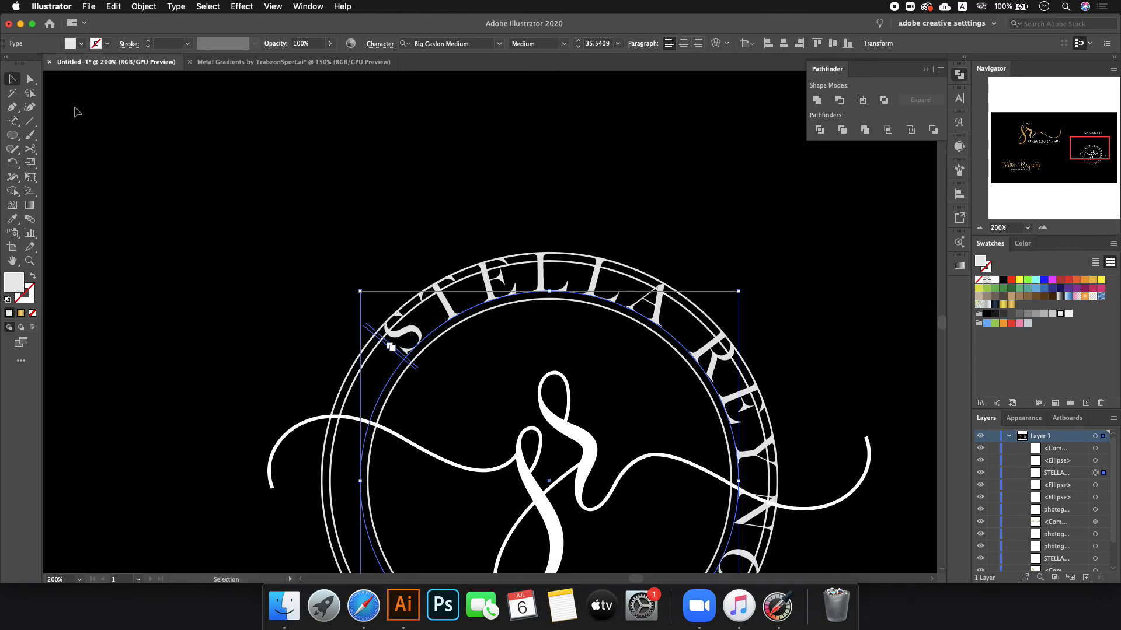
- Rotate the curved name about 15° clockwise and set it to 16 pt with 770 tracking
scroll(611, 41, "down", 20)
scroll(611, 41, "up", 20)
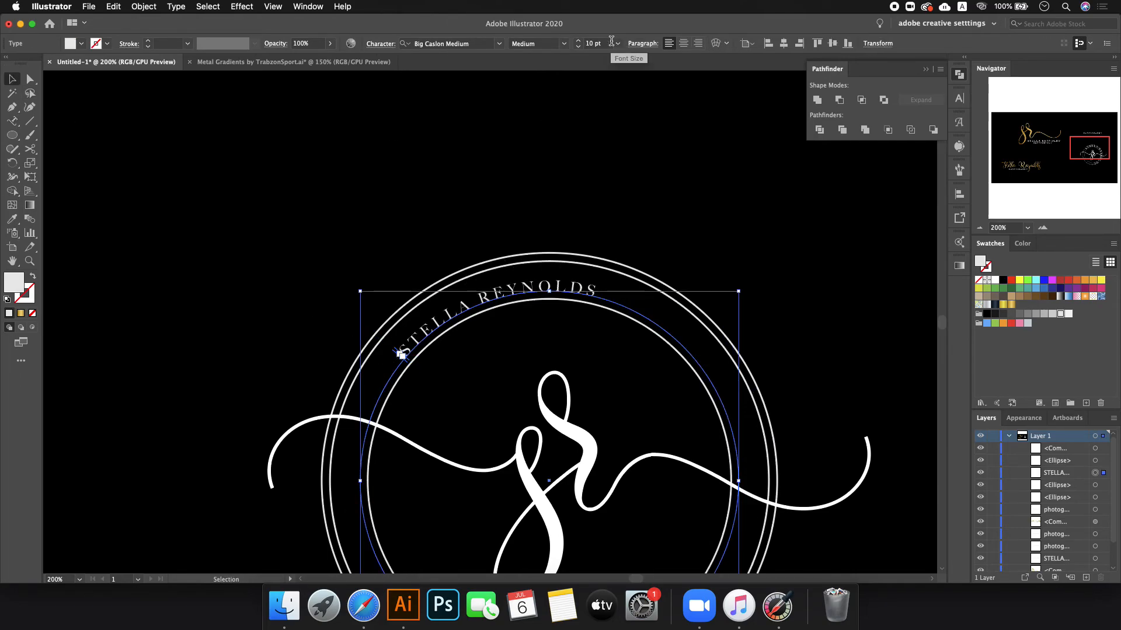
scroll(611, 40, "down", 20)
scroll(611, 41, "down", 13)
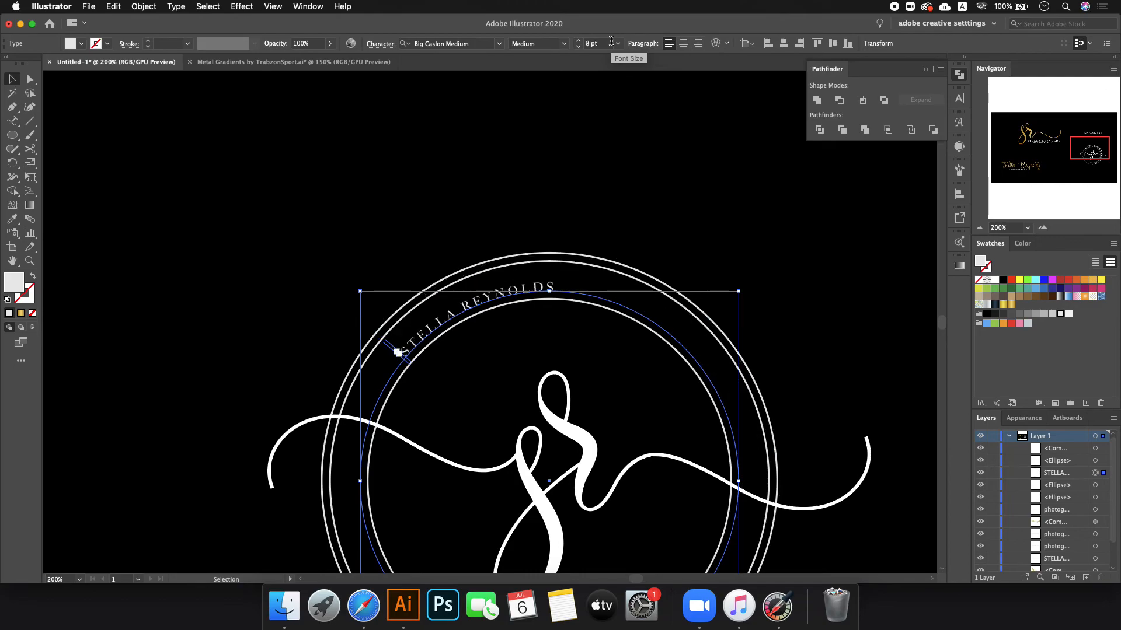
left_click_drag(745, 286, 647, 296)
scroll(593, 44, "up", 18)
scroll(593, 45, "down", 11)
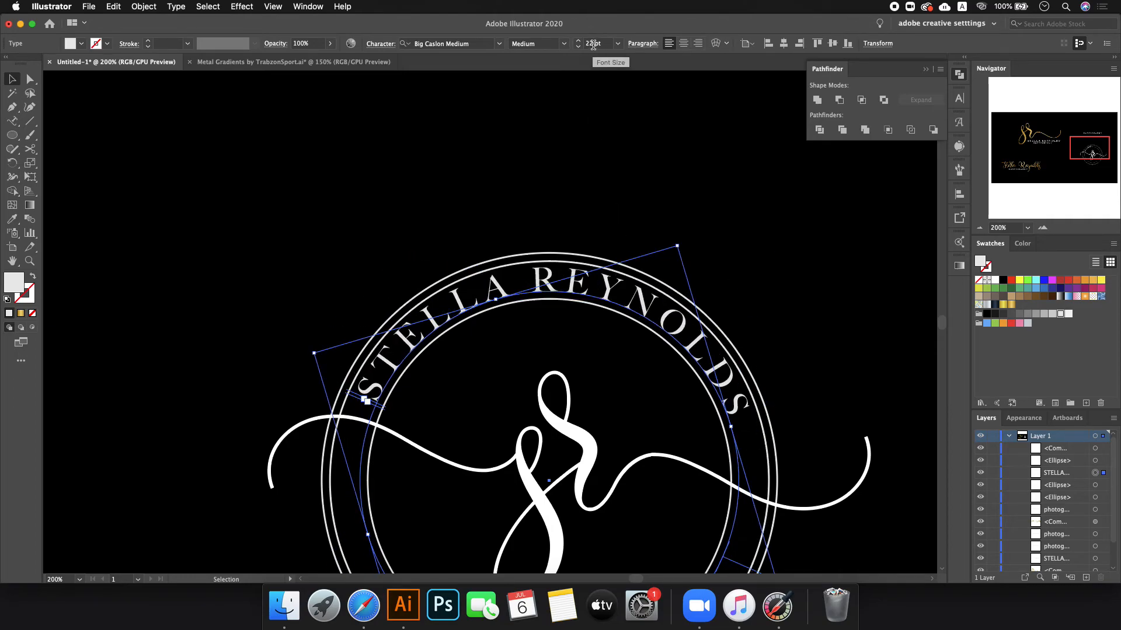
left_click(961, 103)
scroll(912, 161, "up", 20)
scroll(914, 164, "up", 20)
left_click(630, 160)
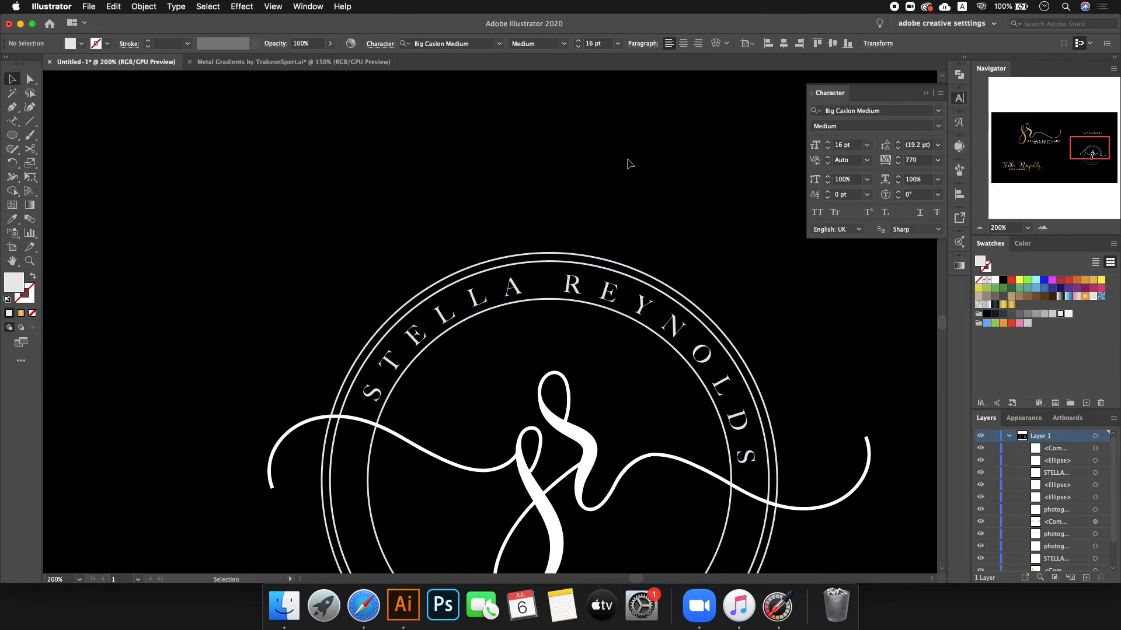
scroll(628, 163, "down", 3)
- Delete the straight PHOTOGRAPHY line, undoing an accidental delete of all artwork
left_click(623, 105)
key("super+a")
key("Delete")
key("super+z")
left_click(689, 151)
left_click(617, 99)
double_click(618, 100)
key("cmd+c")
key("BackSpace")
left_click(8, 80)
left_click(208, 207)
scroll(681, 266, "up", 1)
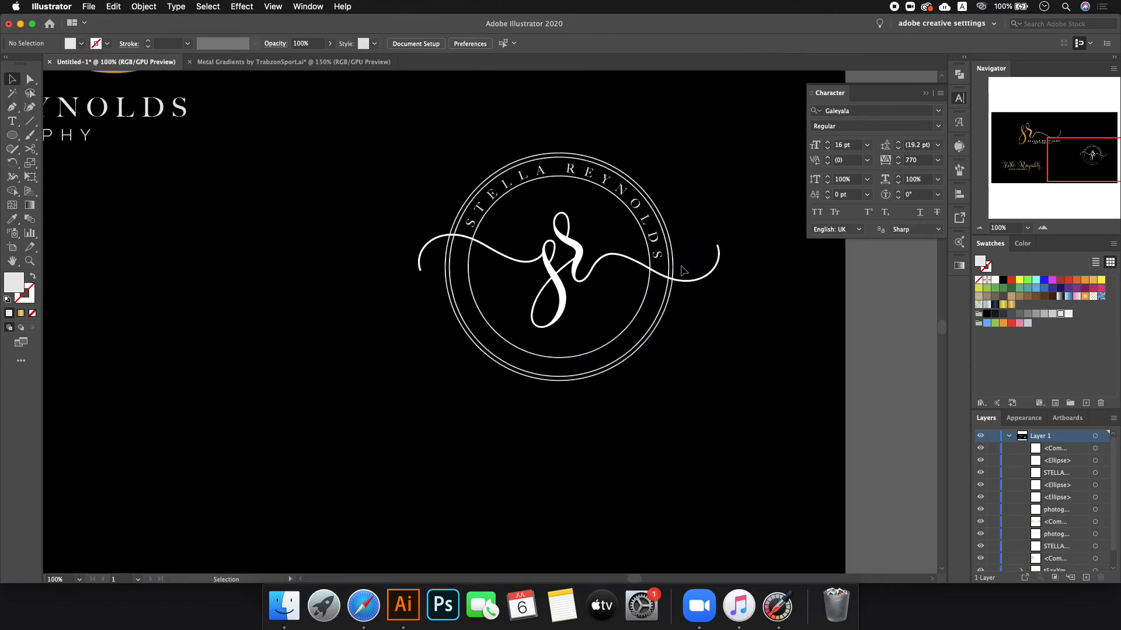
left_click(13, 125)
left_click(65, 149)
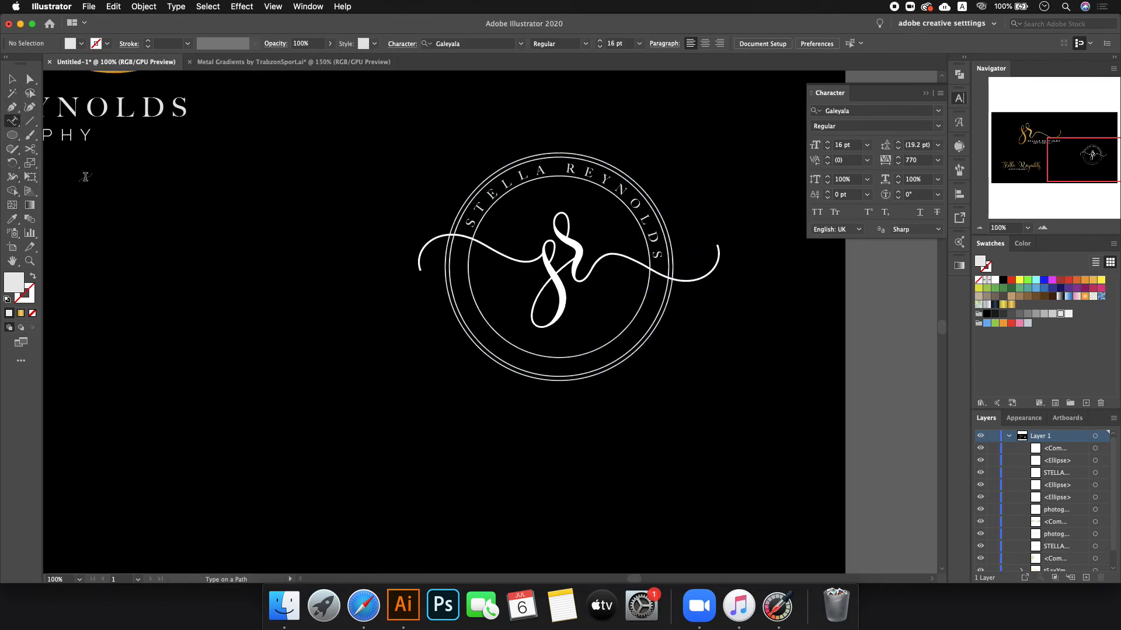
scroll(408, 292, "up", 1)
left_click(530, 368)
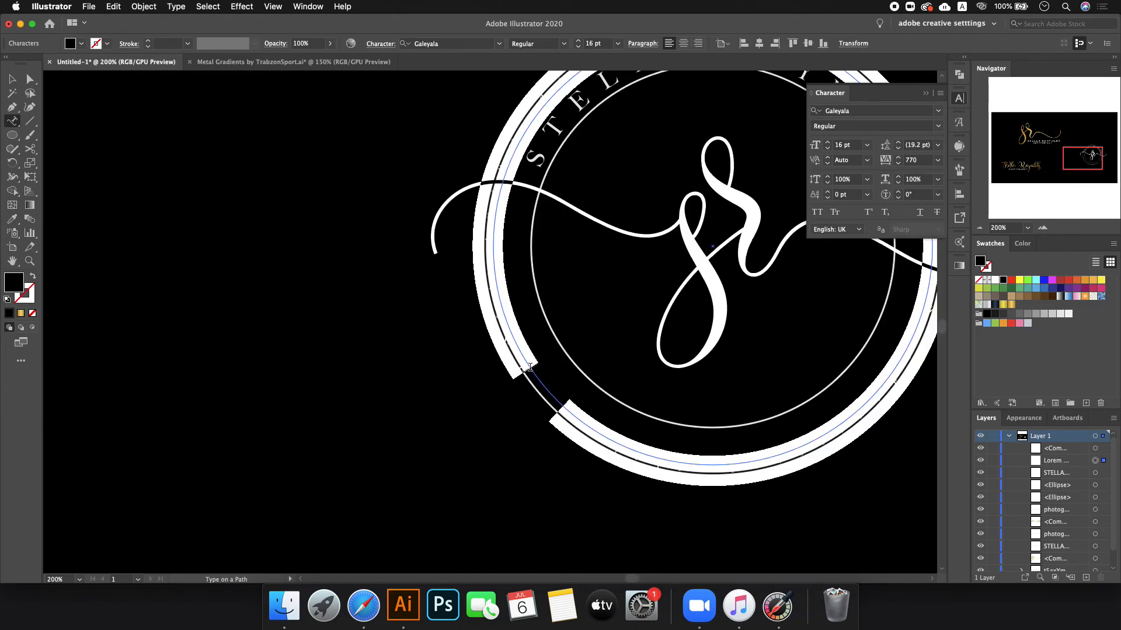
key("cmd+v")
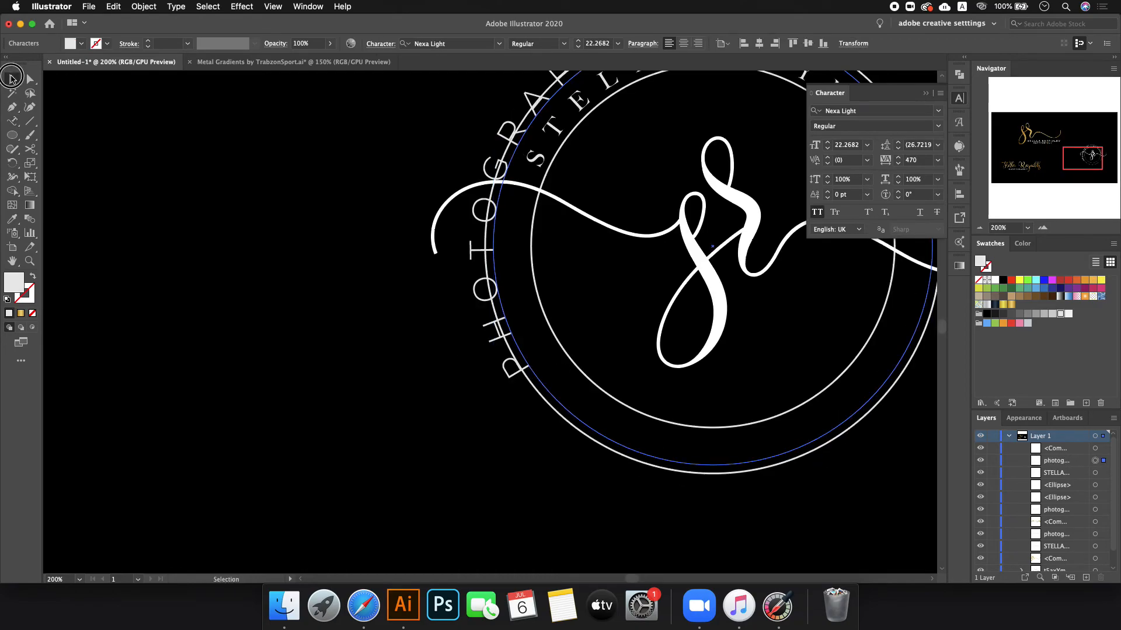
left_click(12, 78)
left_click(12, 219)
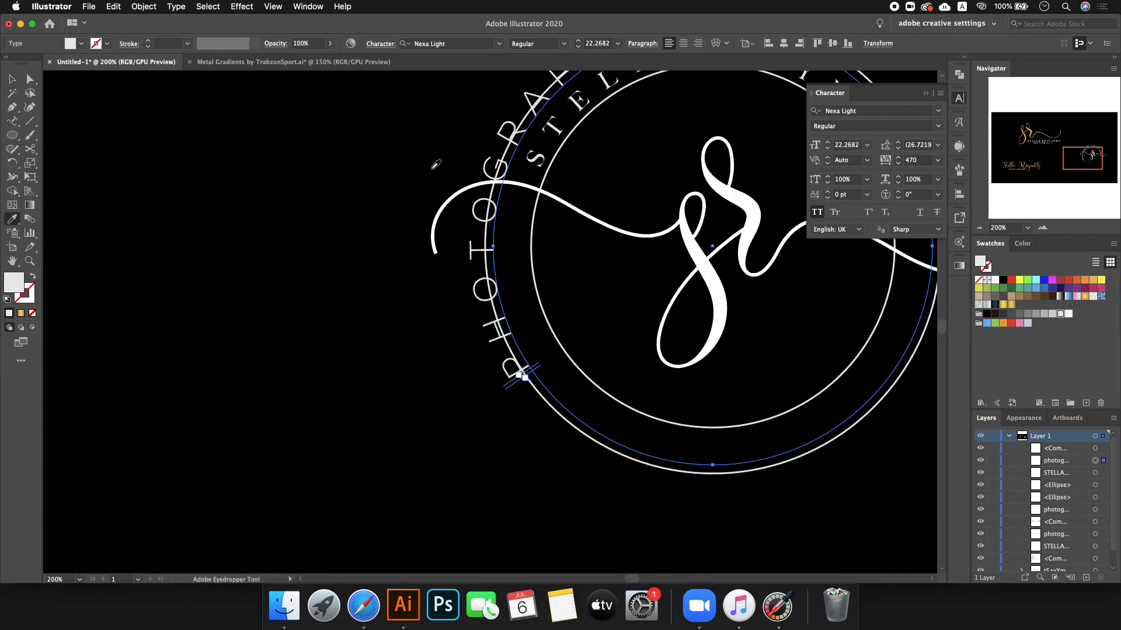
left_click(553, 133)
- Slide and rotate photography around to the lower right of the ring
left_click(11, 79)
scroll(213, 333, "down", 1)
left_click_drag(740, 169, 744, 267)
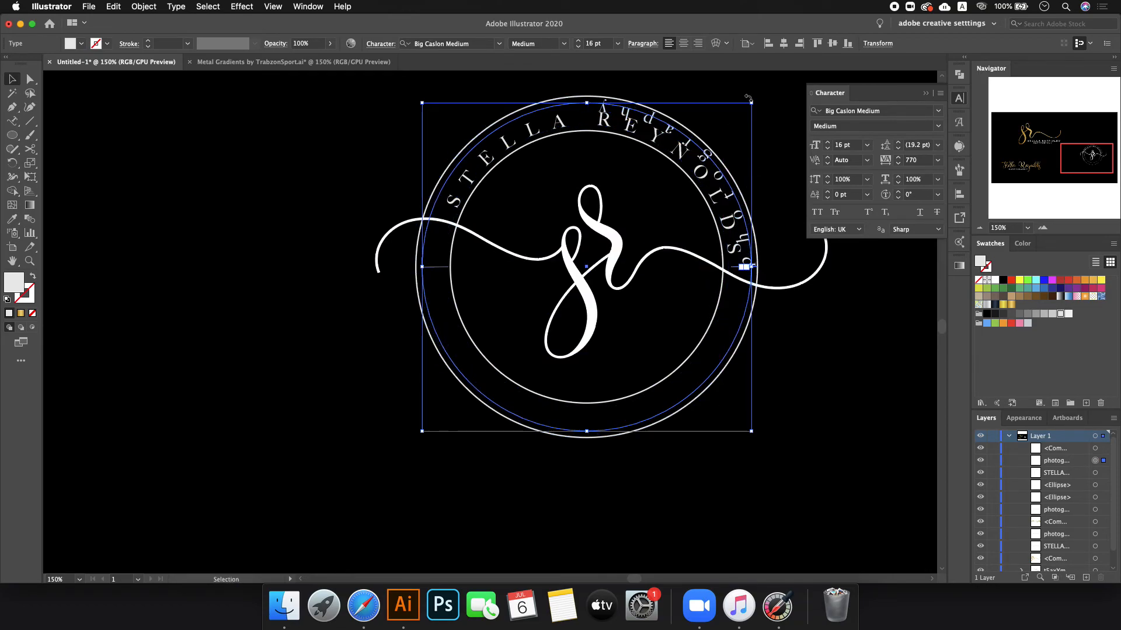
left_click_drag(756, 100, 675, 388)
left_click(270, 256)
scroll(201, 229, "down", 1)
scroll(511, 175, "up", 1)
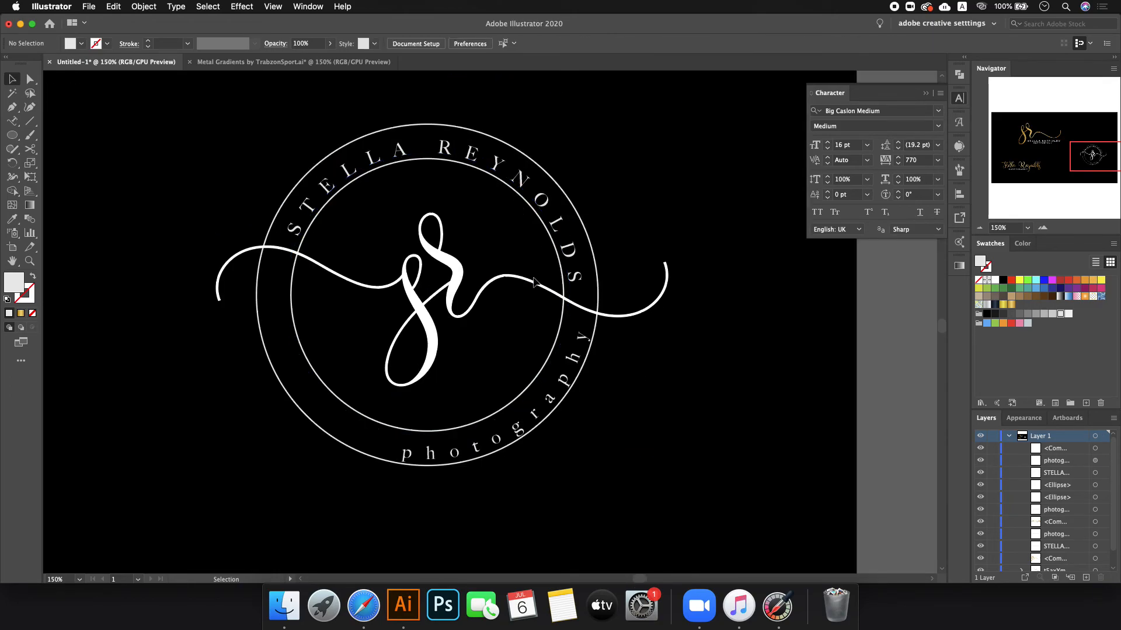
- Rotate the sr monogram 28° via Transform > Rotate and nudge it slightly down-left
left_click(439, 261)
right_click(441, 259)
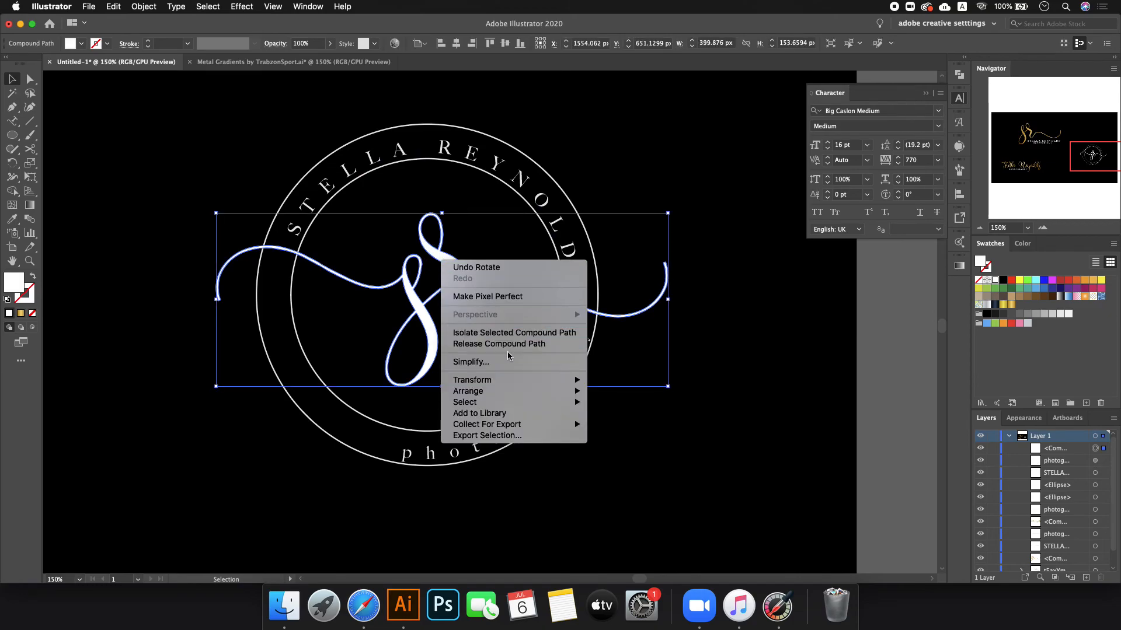
mouse_move(517, 381)
left_click(630, 409)
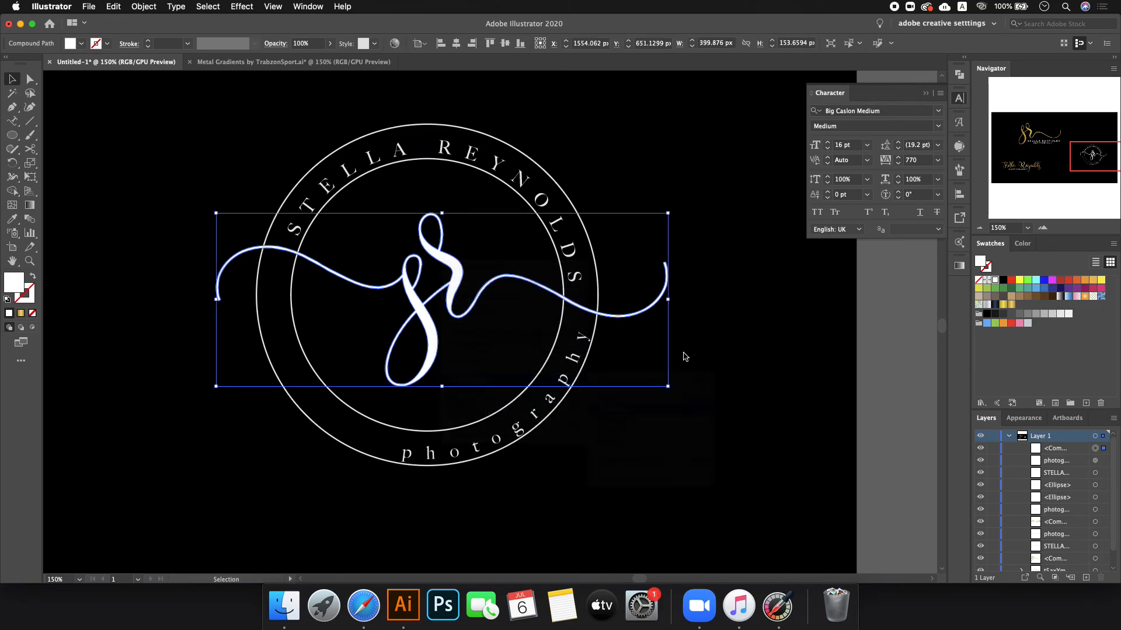
left_click(485, 322)
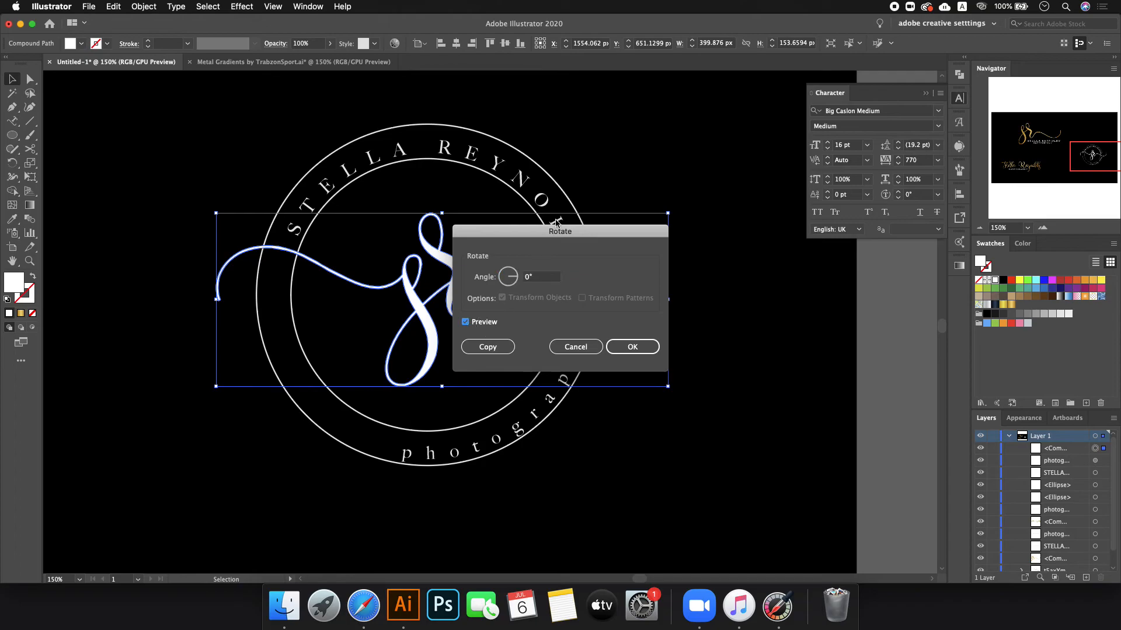
left_click_drag(552, 229, 770, 263)
type("23")
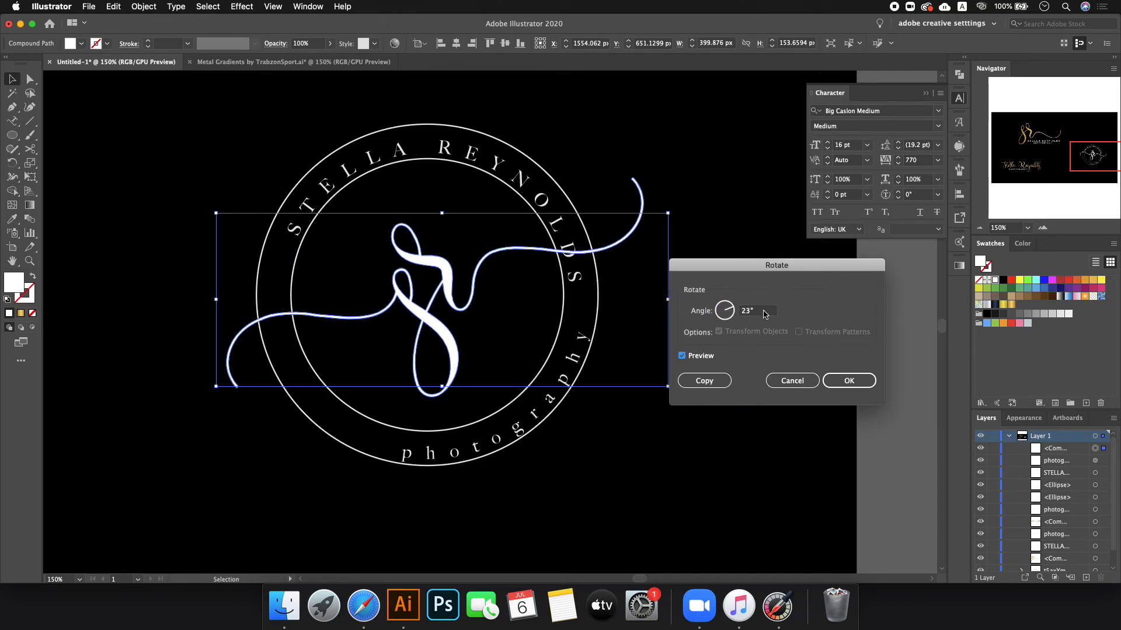
scroll(766, 315, "up", 6)
scroll(766, 315, "down", 1)
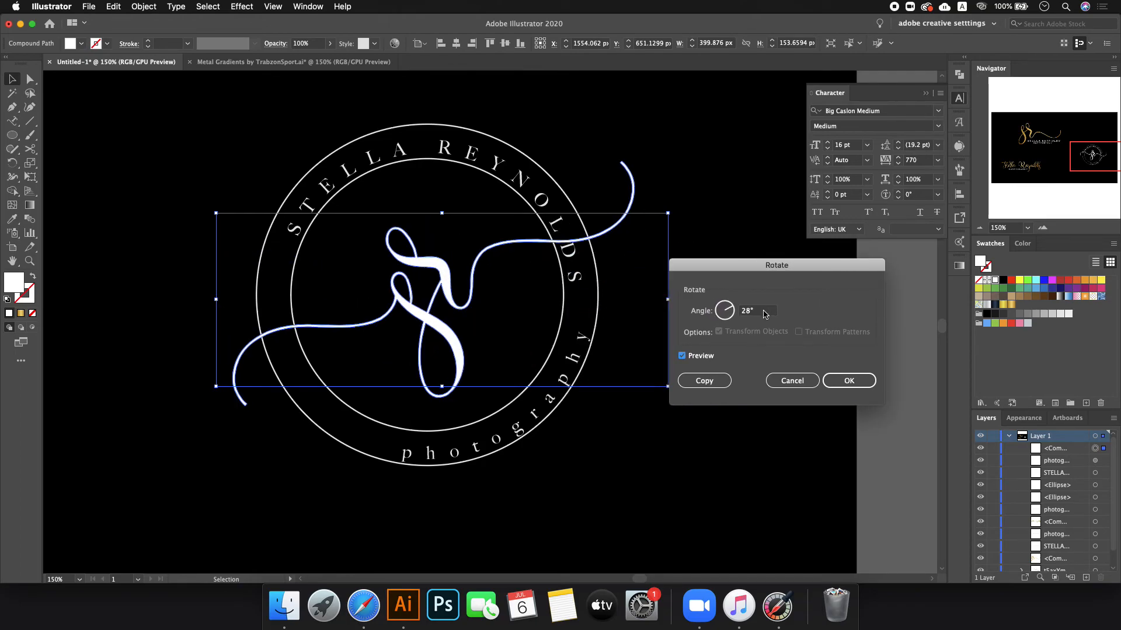
left_click(848, 380)
left_click_drag(444, 284, 432, 293)
left_click(430, 154)
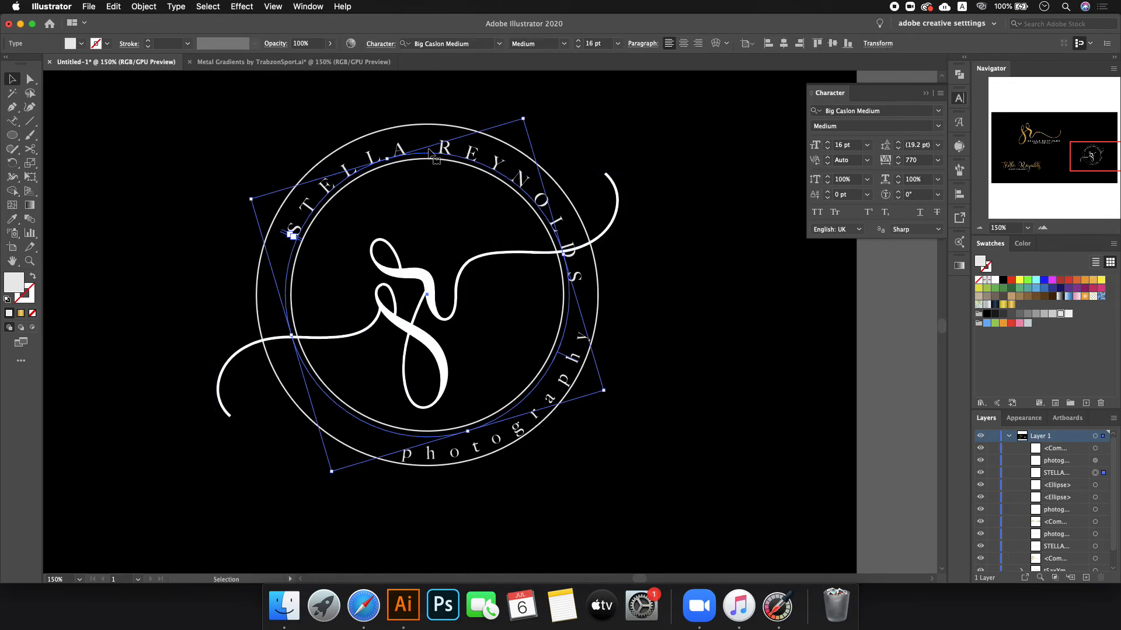
left_click_drag(528, 116, 420, 113)
left_click(674, 356)
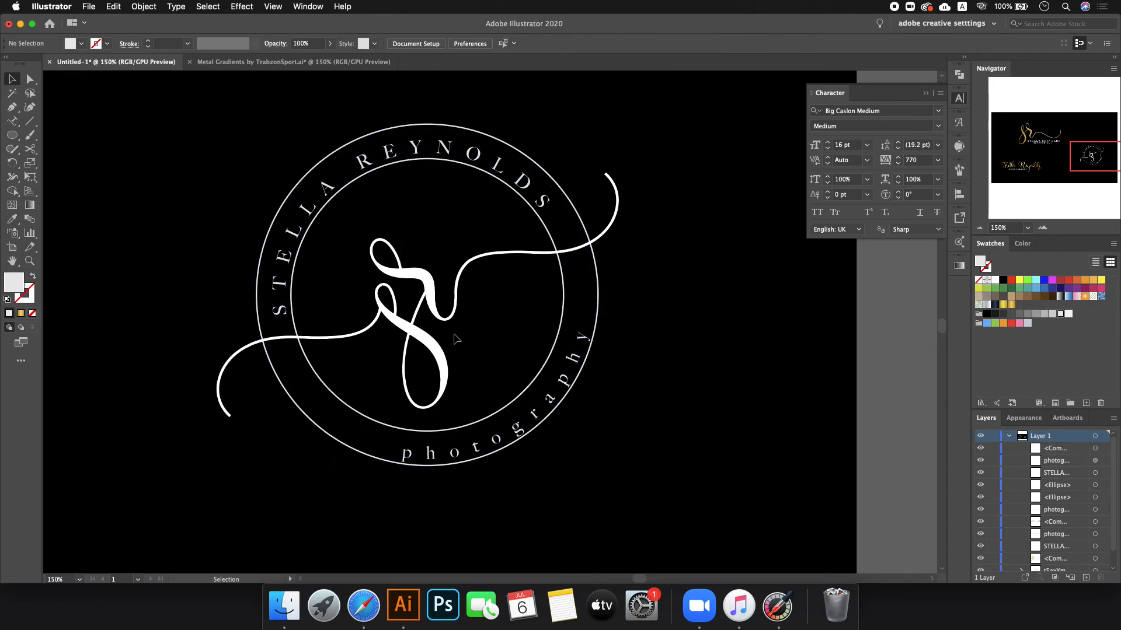
left_click(436, 314)
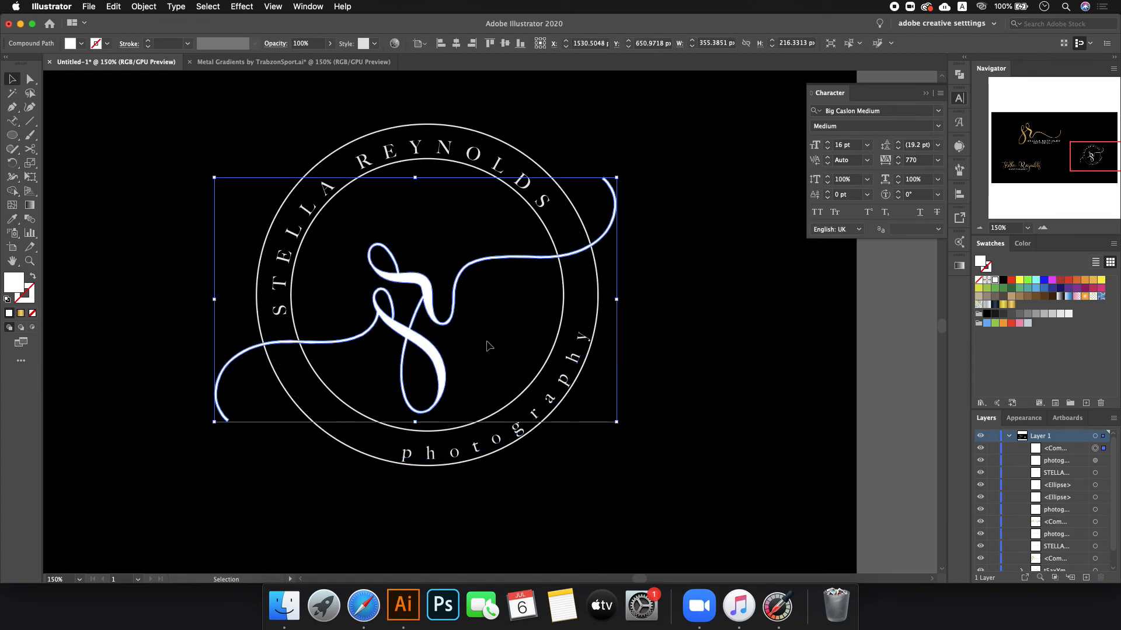
- Set the curved photography text in all caps
left_click(741, 293)
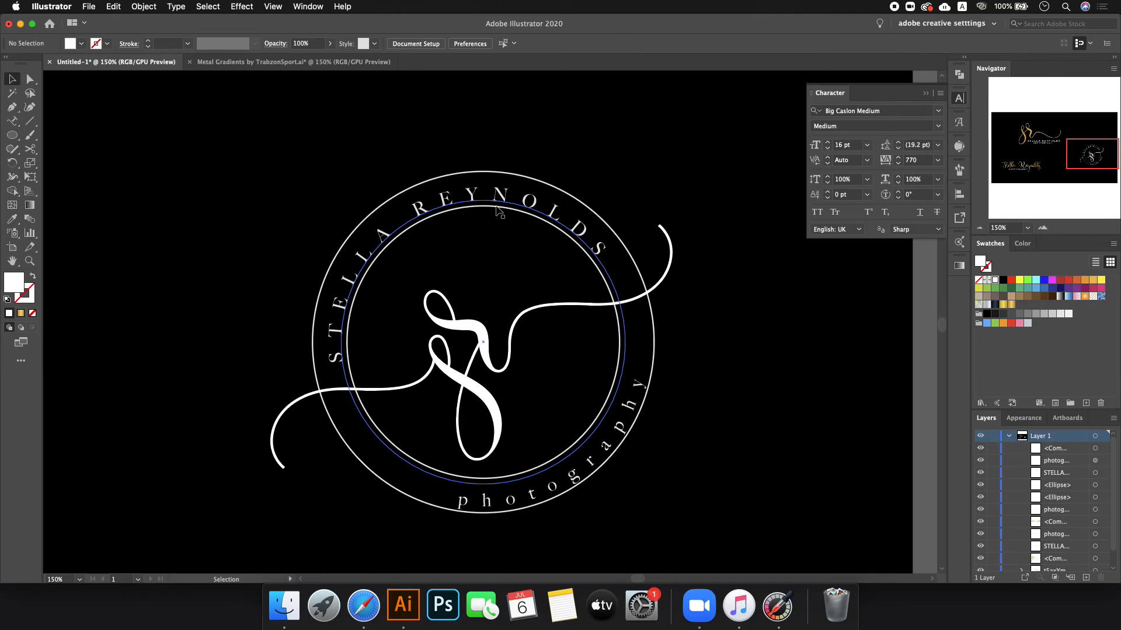
left_click(329, 358)
right_click(627, 353)
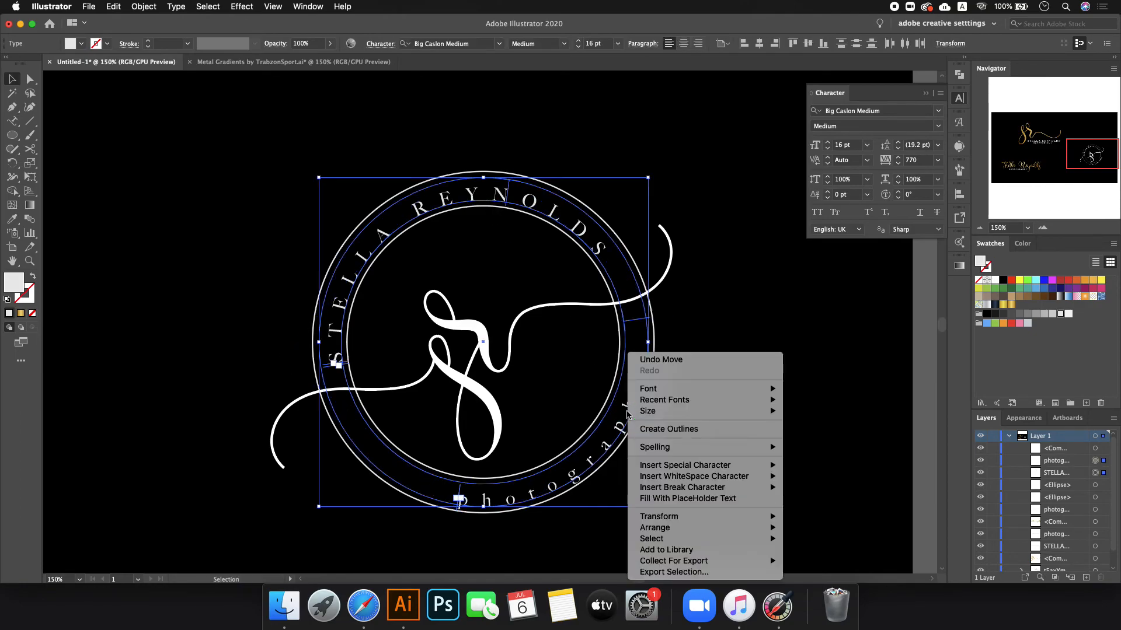
left_click(730, 319)
left_click(728, 395)
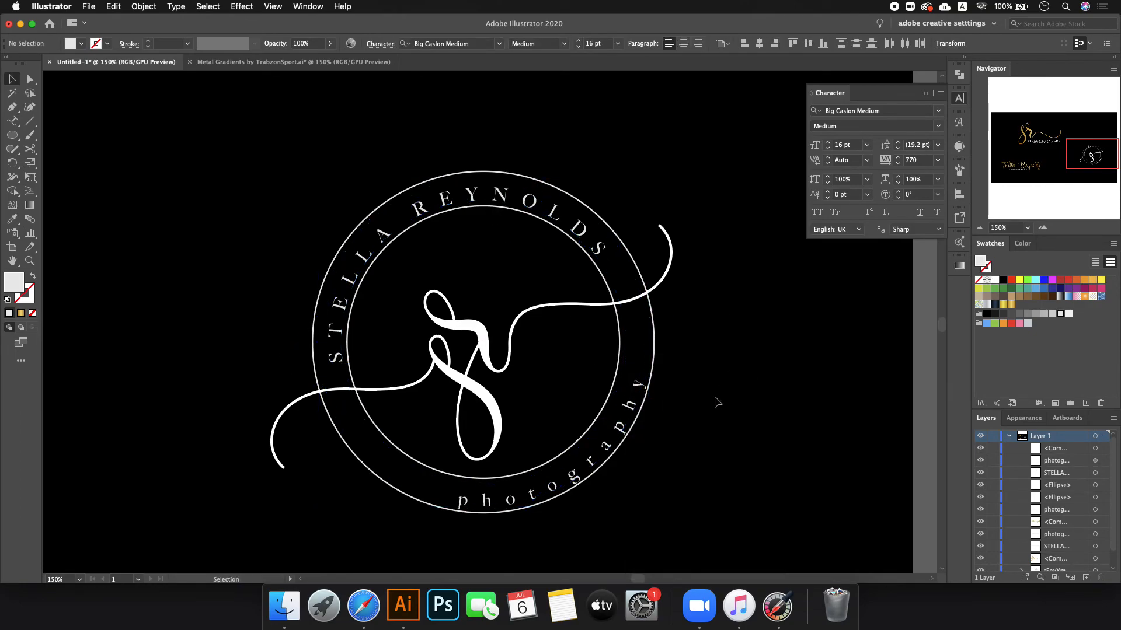
left_click(634, 408)
left_click(817, 212)
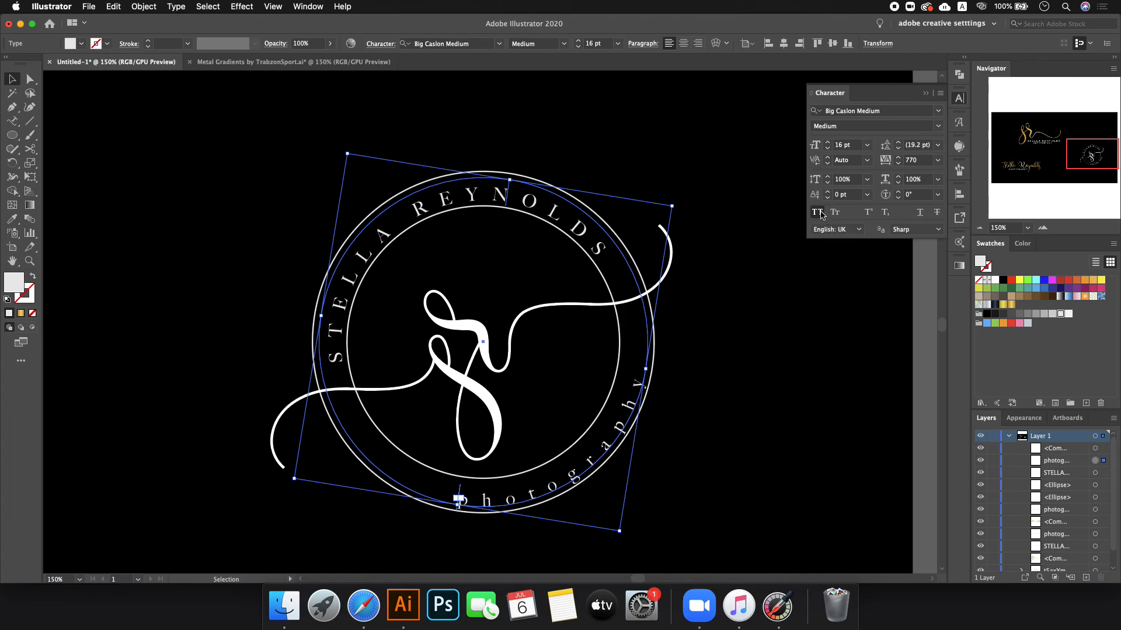
- Rotate PHOTOGRAPHY clockwise in small increments until it sits evenly along the ring's lower edge
left_click(806, 340)
left_click(649, 354)
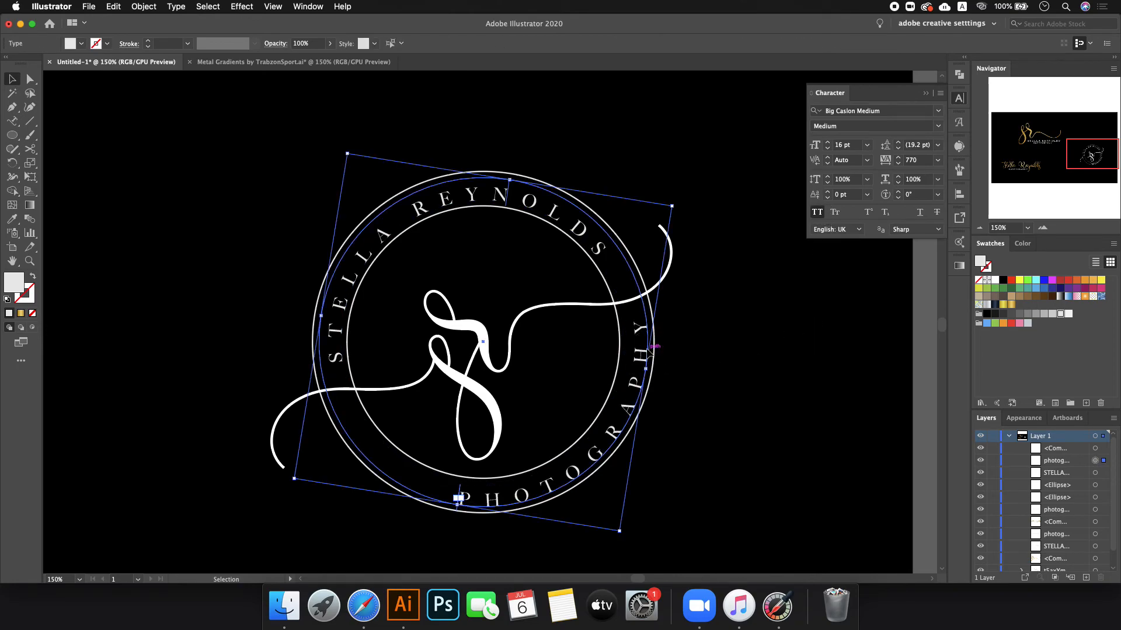
left_click_drag(677, 202, 686, 250)
left_click(765, 262)
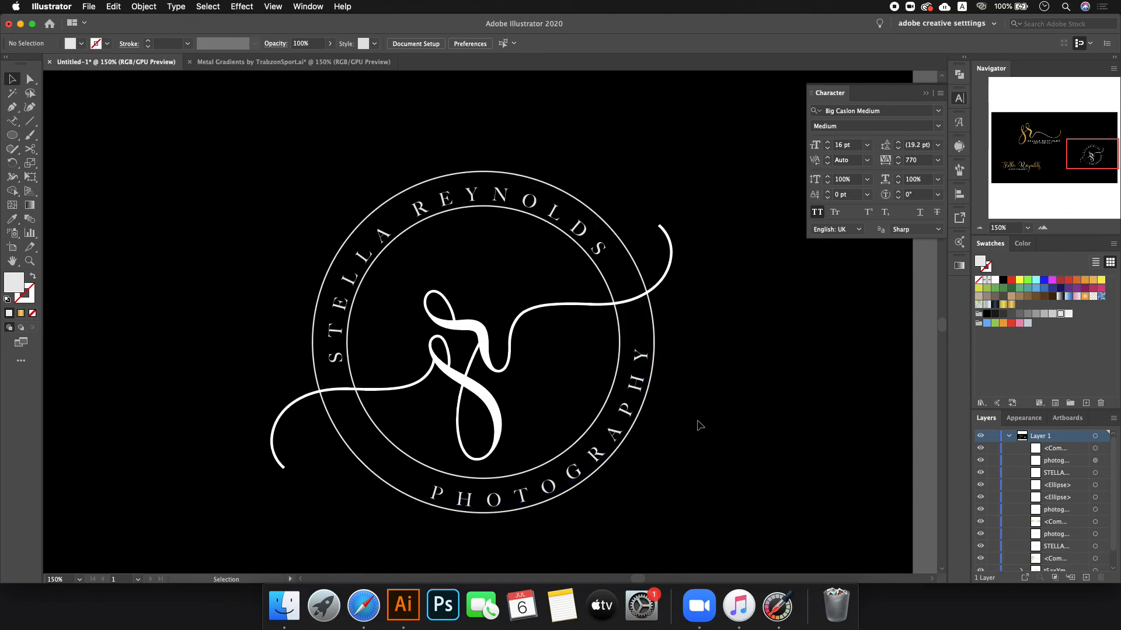
left_click(432, 491)
left_click_drag(696, 243, 693, 255)
left_click(800, 291)
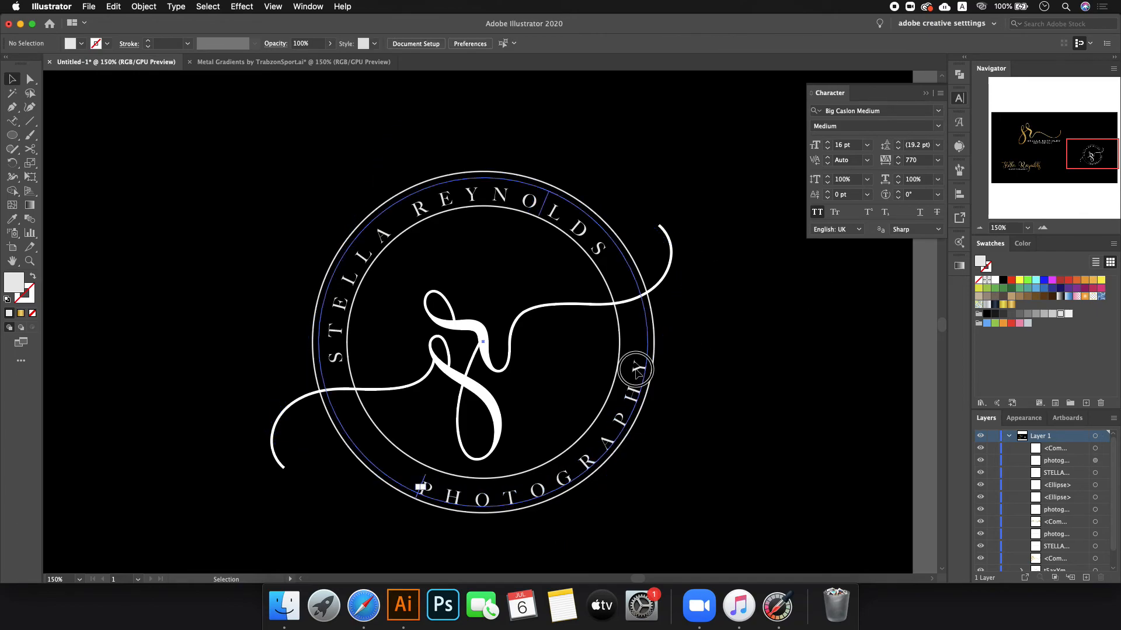
left_click(422, 487)
left_click_drag(704, 257, 706, 261)
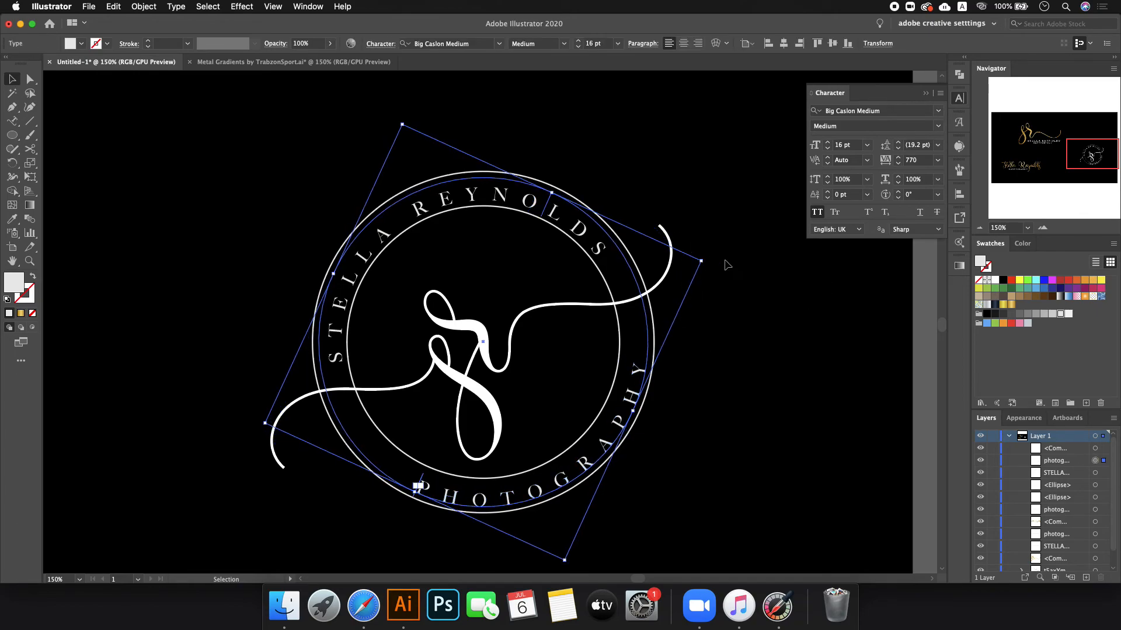
- Give the badge's swirl monogram the large SR logo's gold with the eyedropper
left_click(694, 286)
scroll(633, 321, "down", 1)
scroll(634, 324, "down", 1)
left_click(613, 313)
key("i")
left_click(214, 206)
key("v")
left_click(613, 200)
- Marquee-select the whole circular badge and Alt-drag a copy below the original
scroll(617, 192, "down", 1)
scroll(616, 182, "up", 5)
scroll(616, 182, "down", 1)
scroll(723, 486, "up", 3)
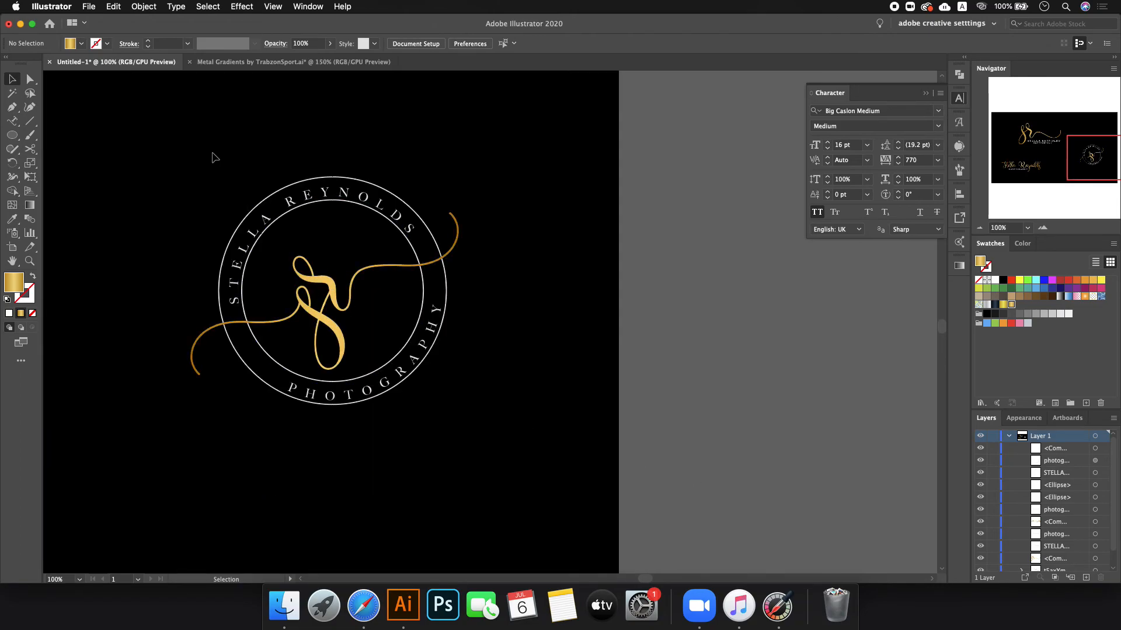
scroll(214, 155, "up", 1)
scroll(252, 224, "down", 1)
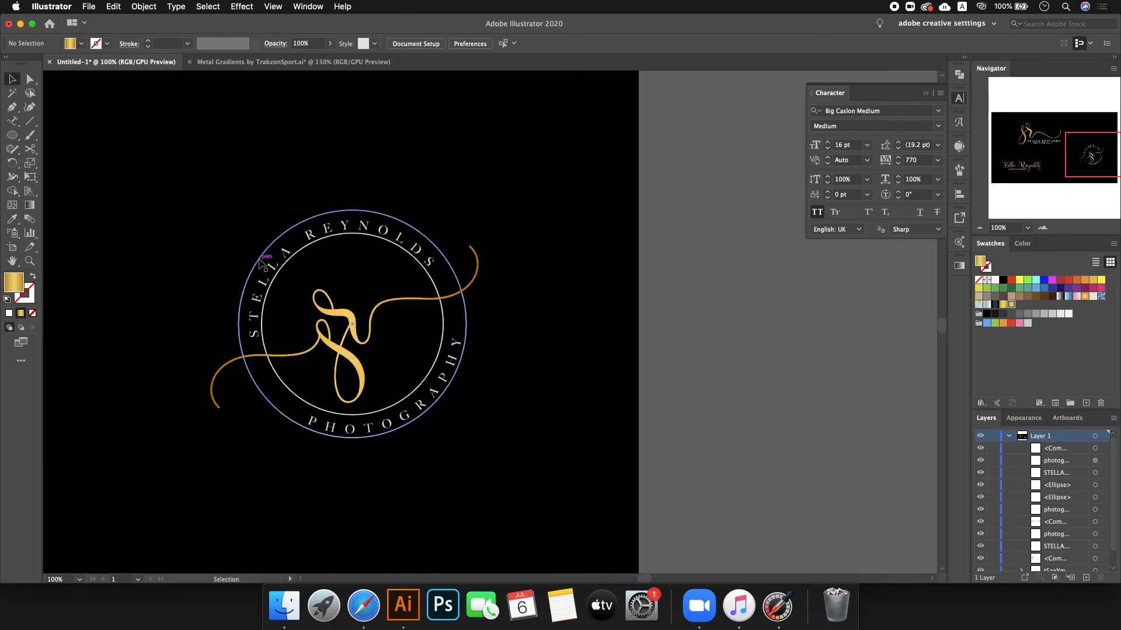
left_click(330, 348)
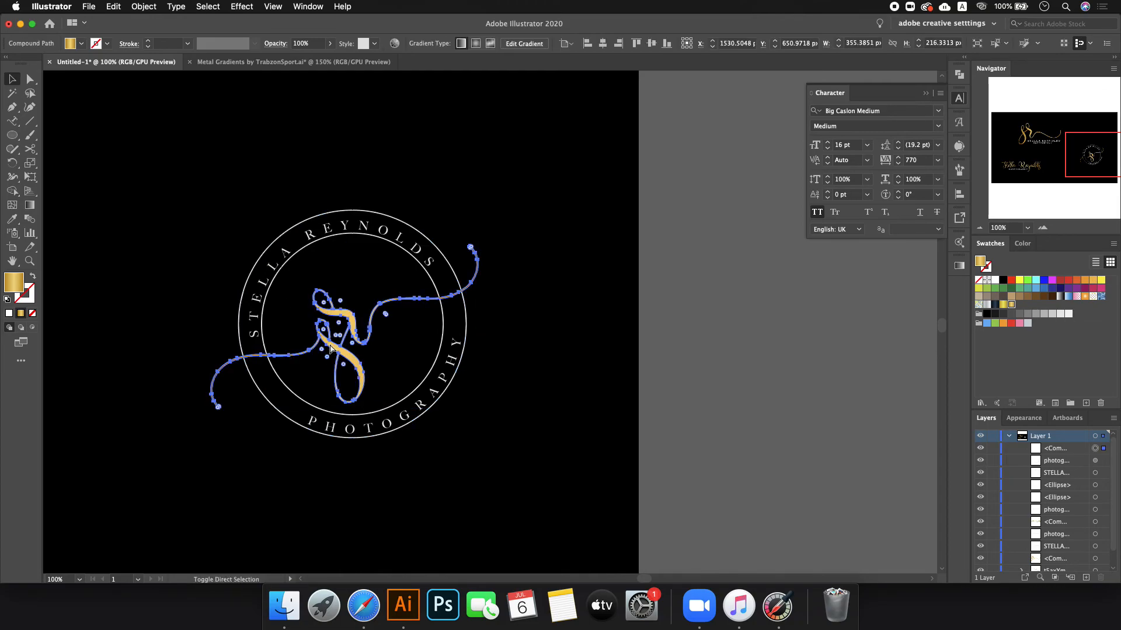
left_click(254, 335)
left_click(393, 302)
left_click(337, 269)
left_click_drag(201, 189, 508, 455)
scroll(492, 432, "down", 1)
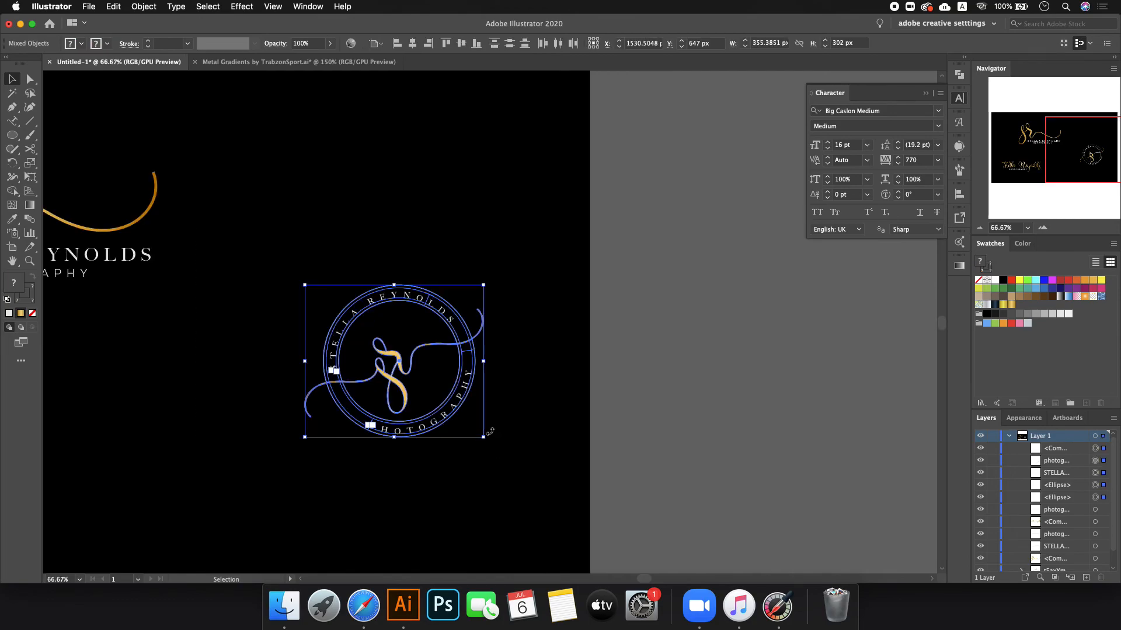
left_click_drag(398, 356, 418, 528)
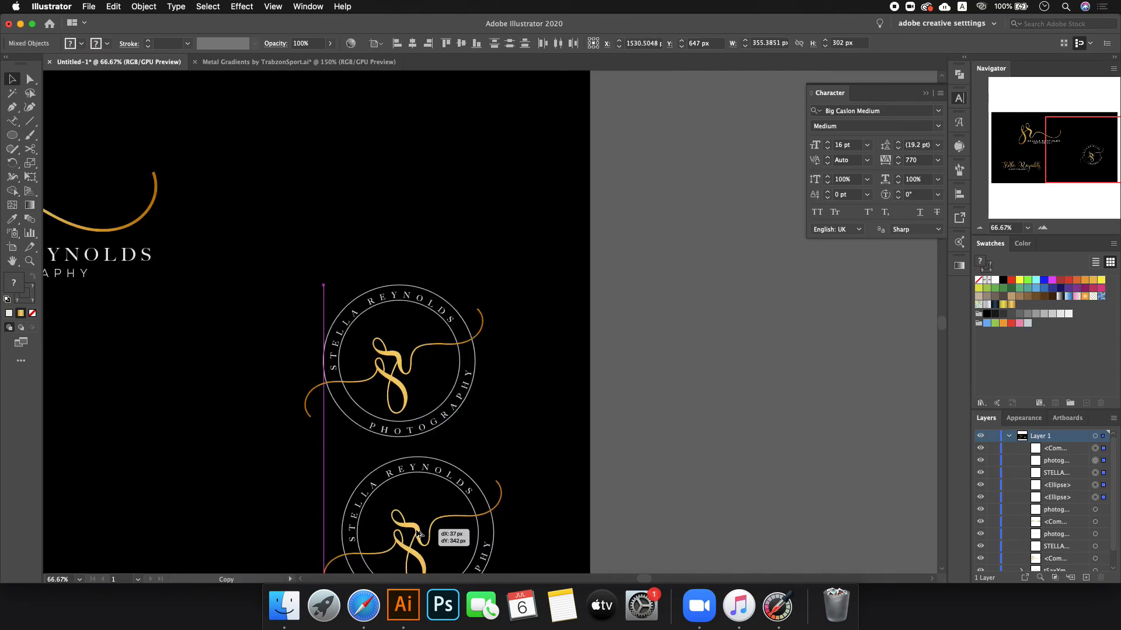
- Reposition both badges, moving the duplicate up about 60 px
scroll(420, 524, "down", 1)
scroll(420, 524, "down", 2)
scroll(420, 522, "up", 1)
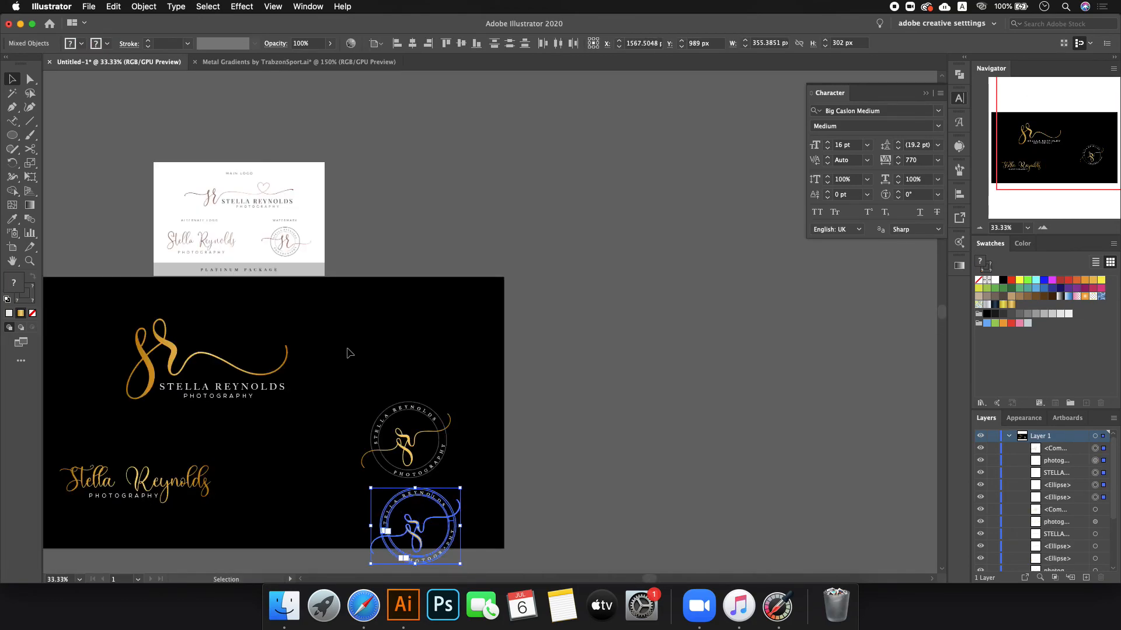
left_click(450, 465)
left_click_drag(420, 449, 425, 383)
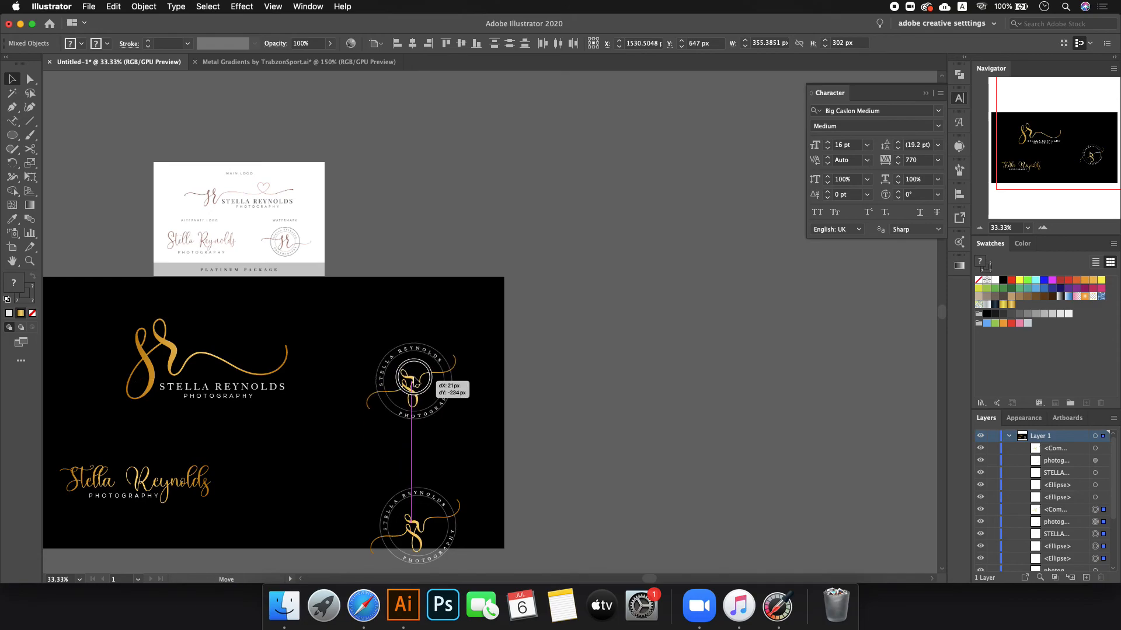
scroll(420, 525, "down", 2)
left_click_drag(354, 427, 487, 581)
left_click_drag(414, 465, 419, 429)
scroll(419, 430, "up", 1)
scroll(421, 432, "up", 2)
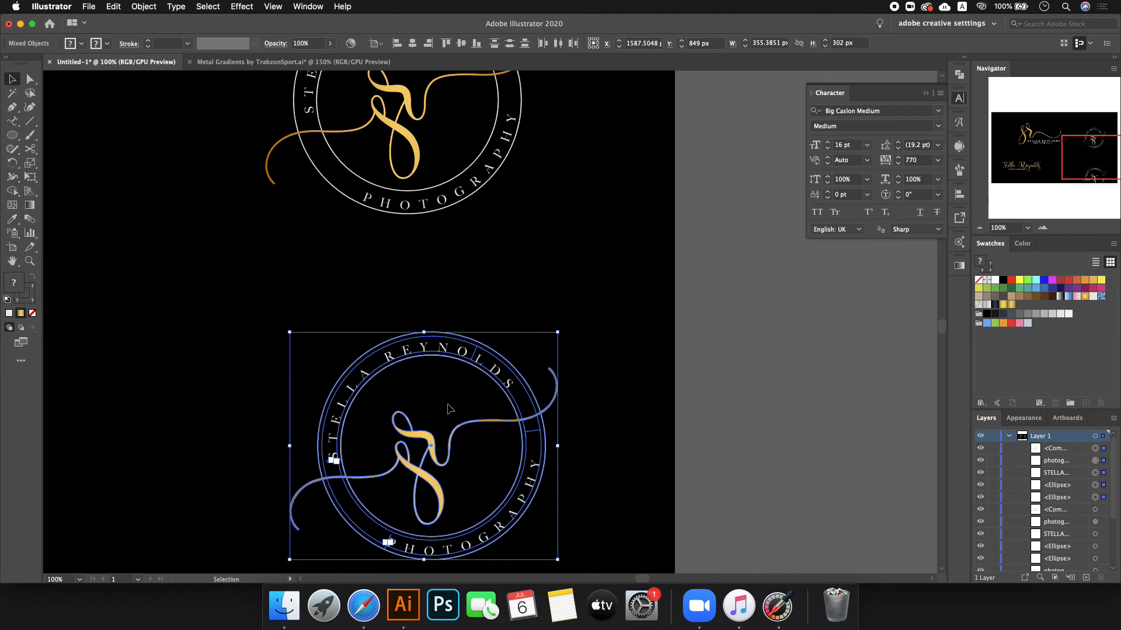
left_click(445, 408)
scroll(449, 408, "down", 2)
scroll(450, 408, "up", 1)
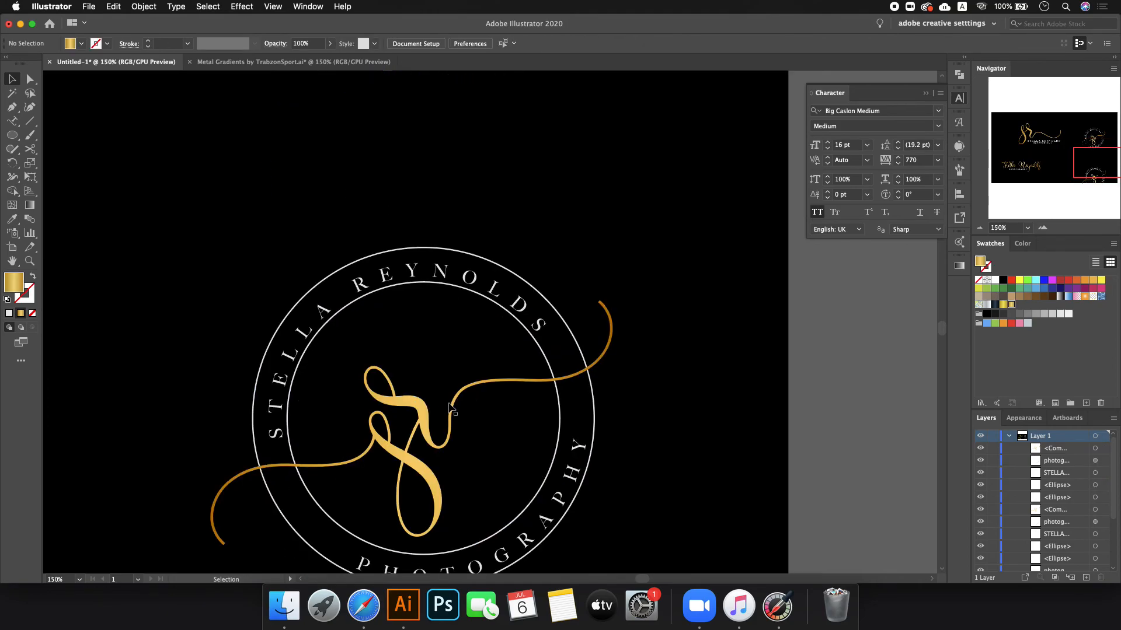
left_click(449, 408)
left_click(363, 311)
left_click(567, 477)
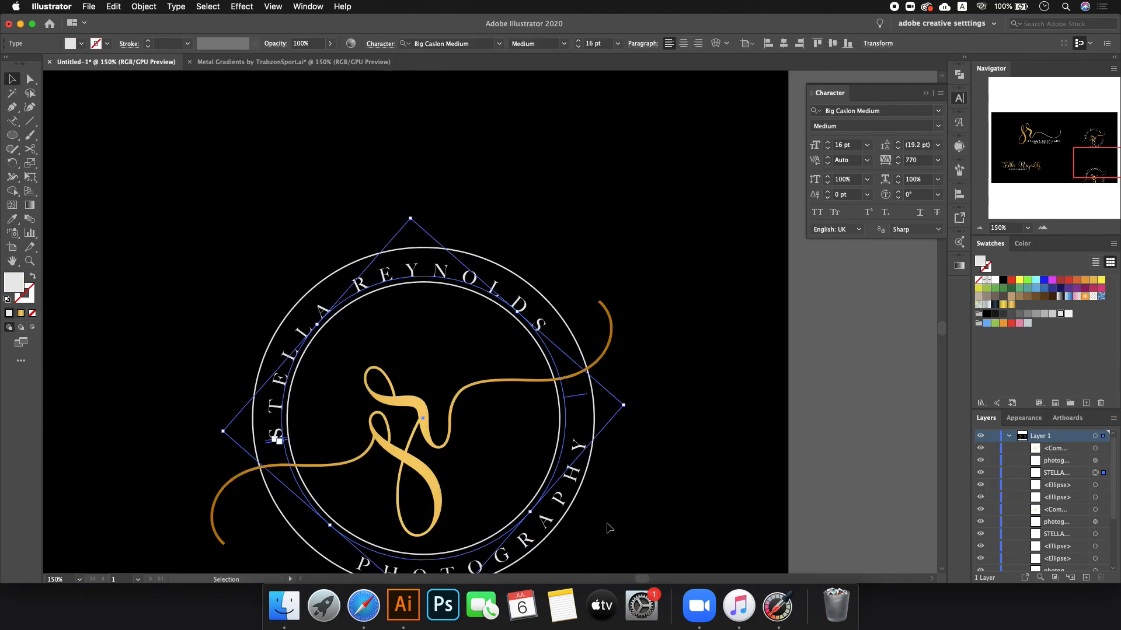
- Convert both curved texts of the copied badge to outlines and lock them
left_click(567, 477, "shift")
right_click(568, 477)
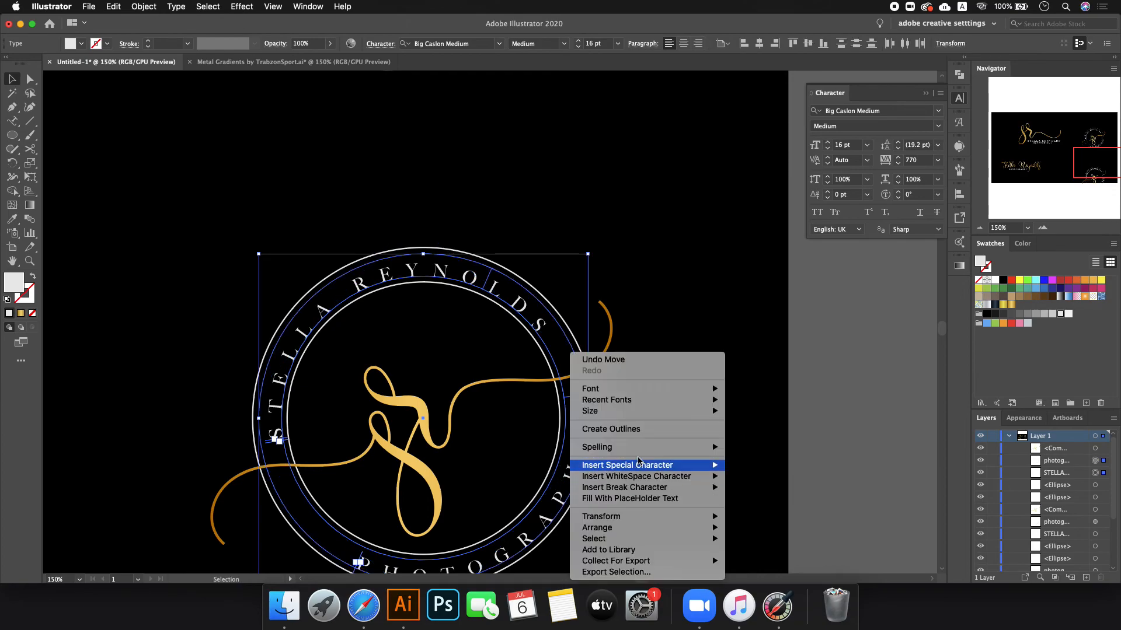
left_click(636, 435)
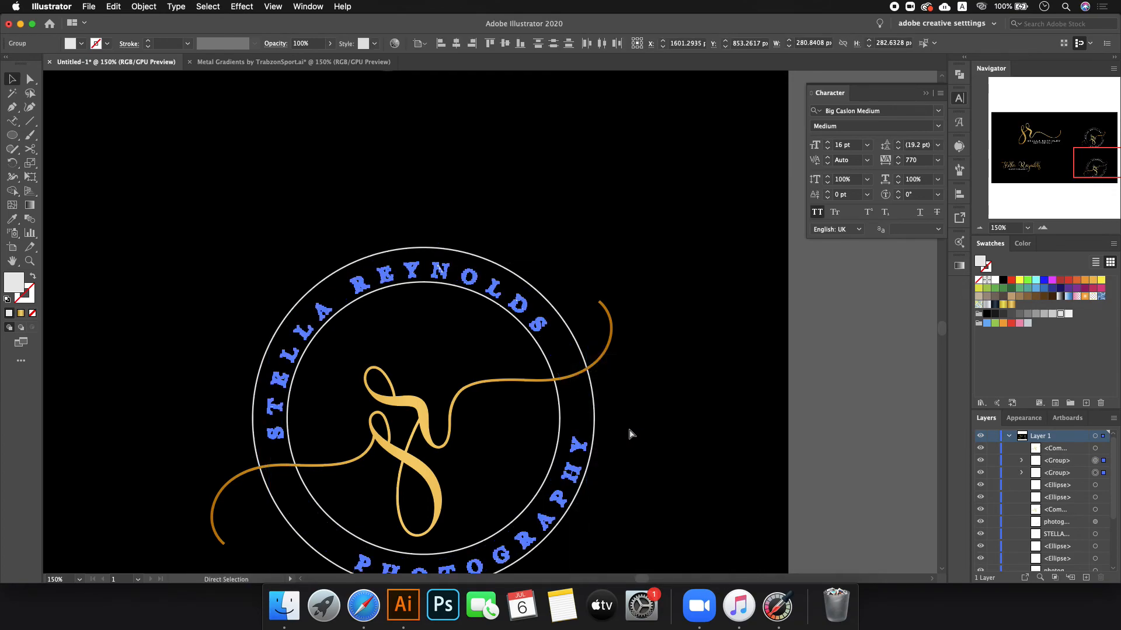
key("super+2")
- Add a 2 px Offset Path around the gold swirl
left_click(430, 406)
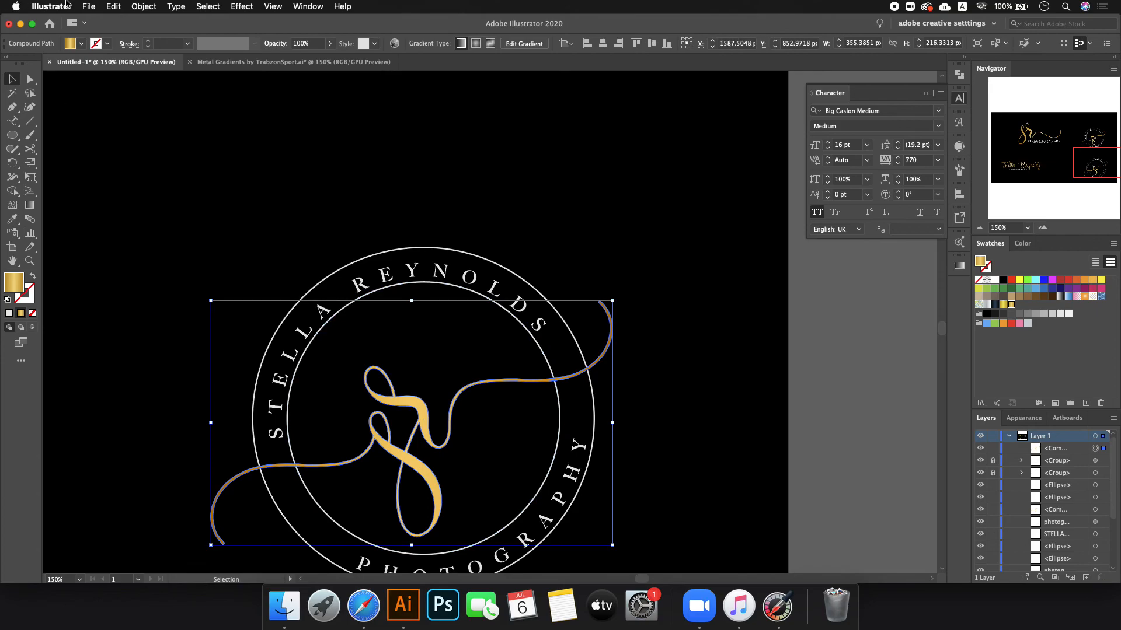
left_click(134, 8)
mouse_move(201, 268)
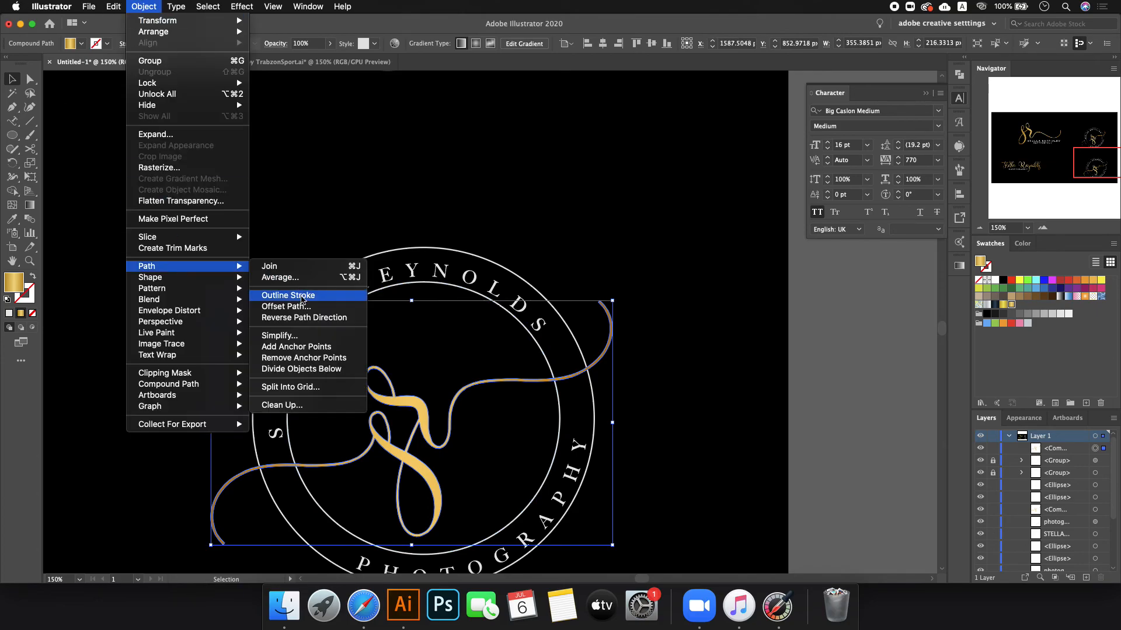
left_click(314, 311)
type("-14")
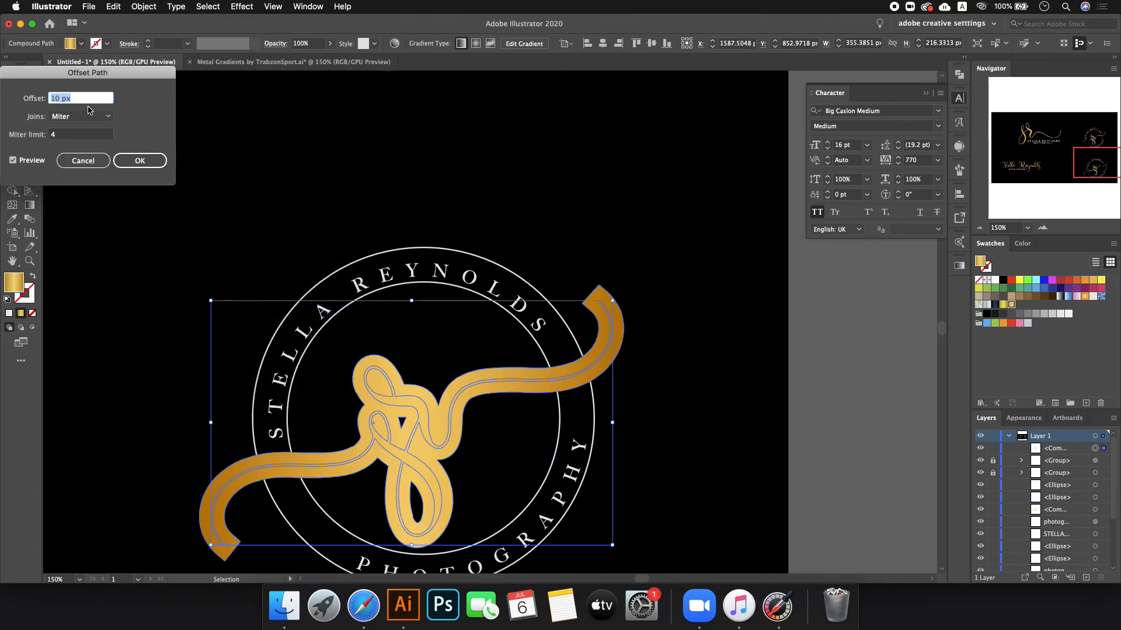
scroll(90, 100, "up", 20)
scroll(91, 99, "down", 3)
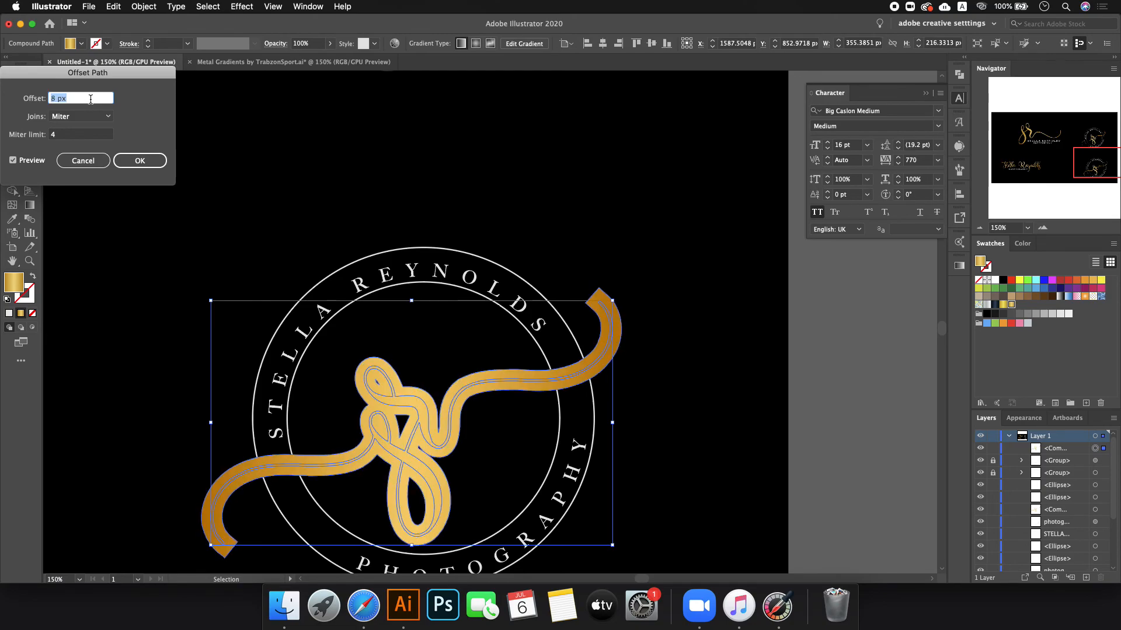
scroll(91, 98, "down", 2)
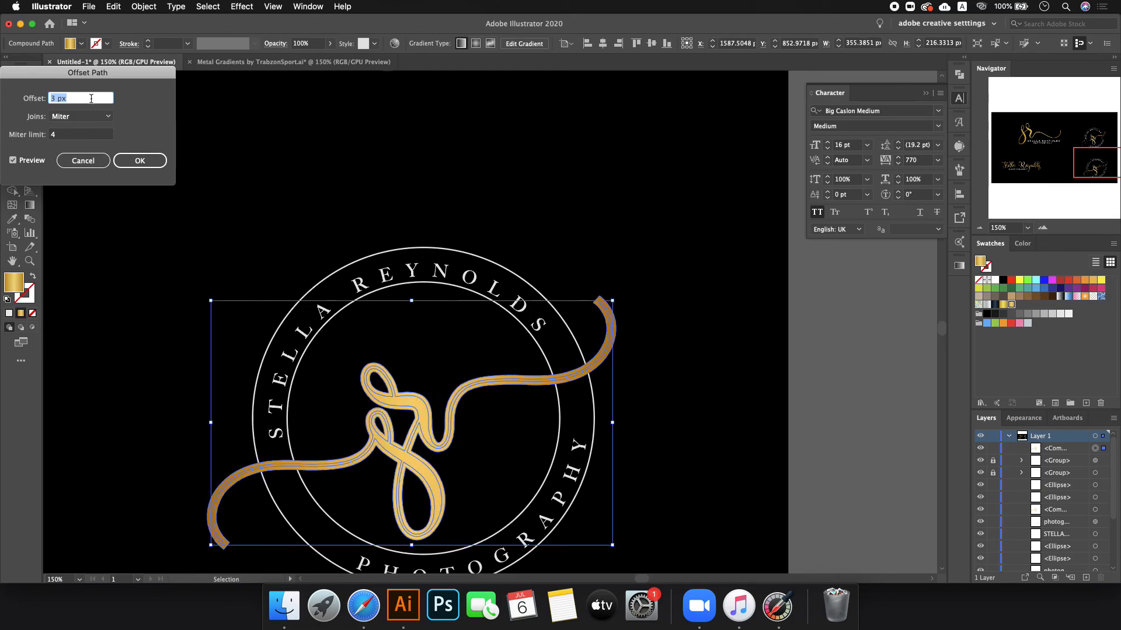
scroll(91, 98, "down", 1)
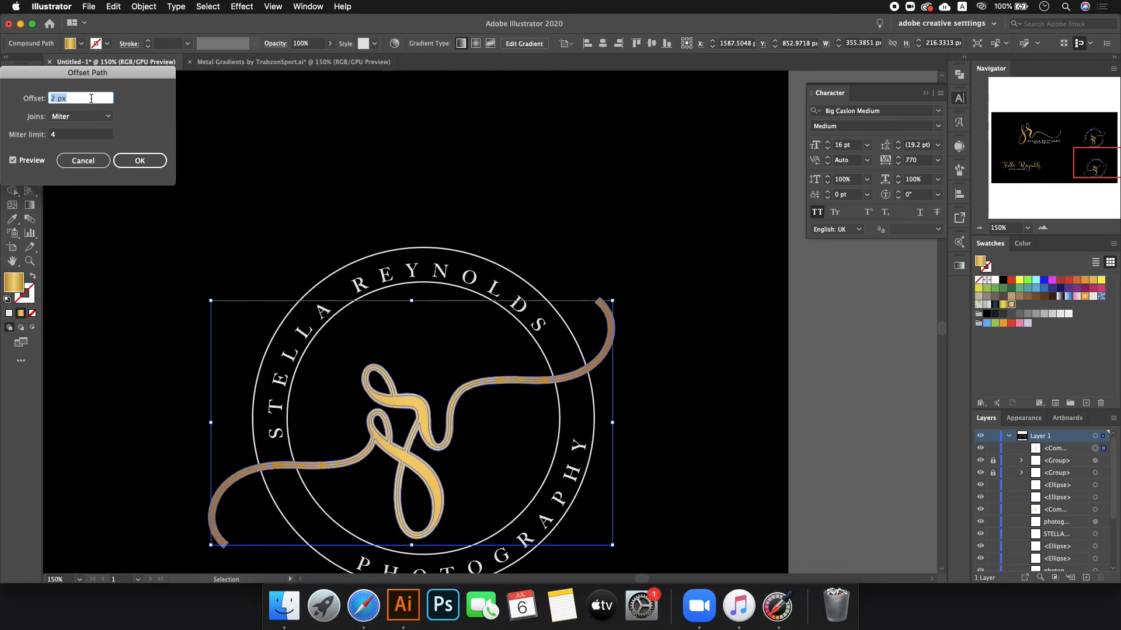
left_click(138, 161)
- Try combining the swirl outline with the outer circle in Pathfinder, then undo it
key("a")
key("v")
left_click(408, 252, "shift")
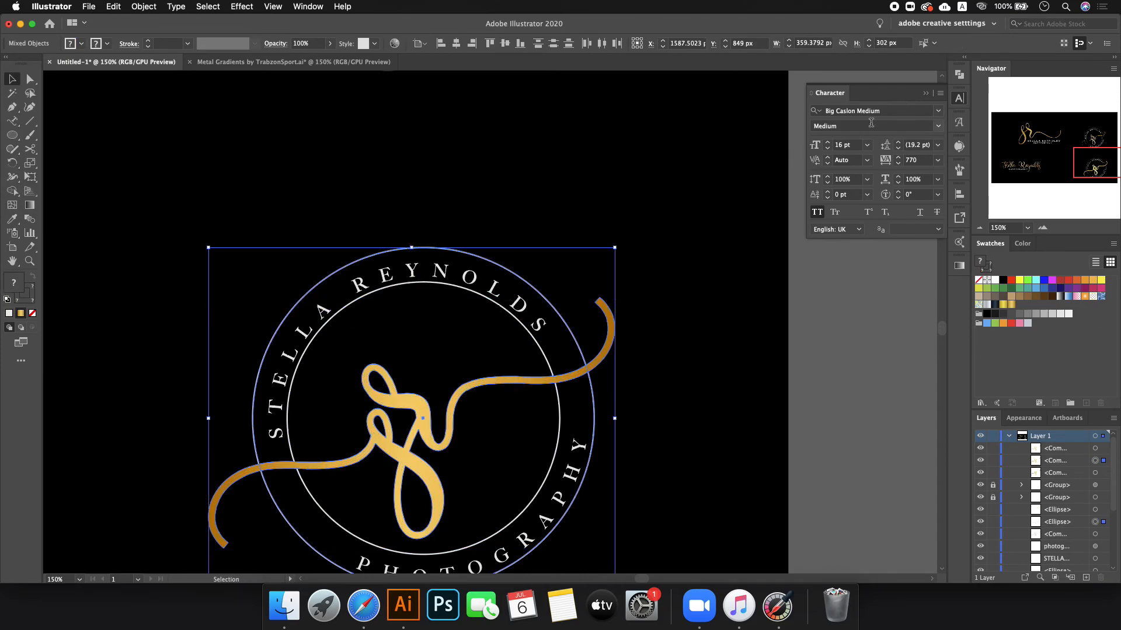
left_click(958, 74)
left_click(839, 100)
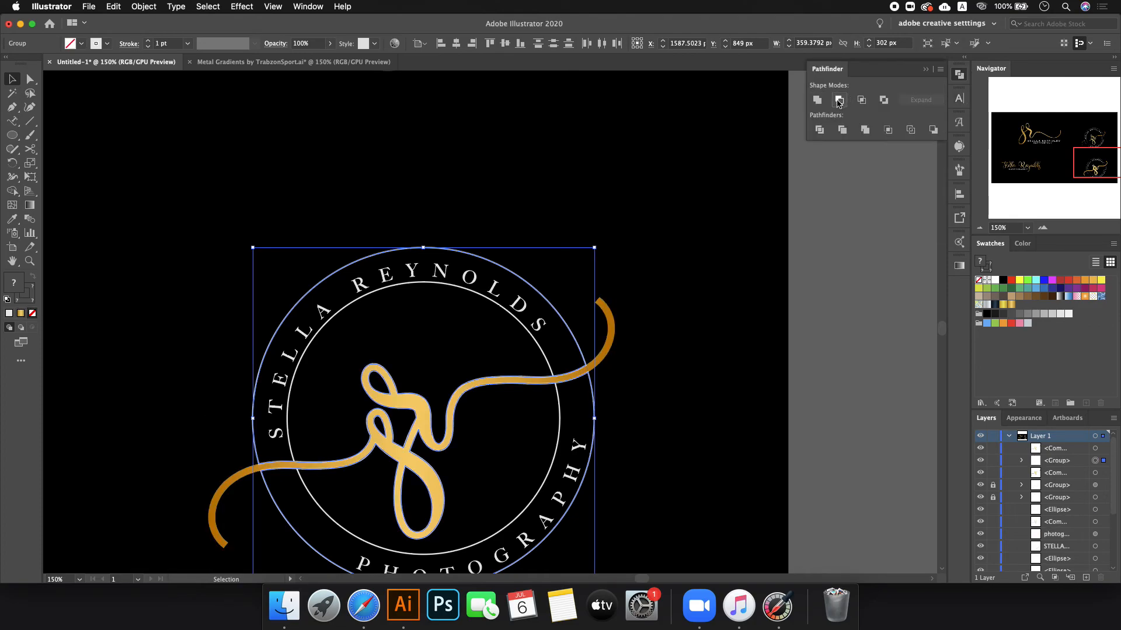
left_click(618, 192)
scroll(380, 320, "up", 1)
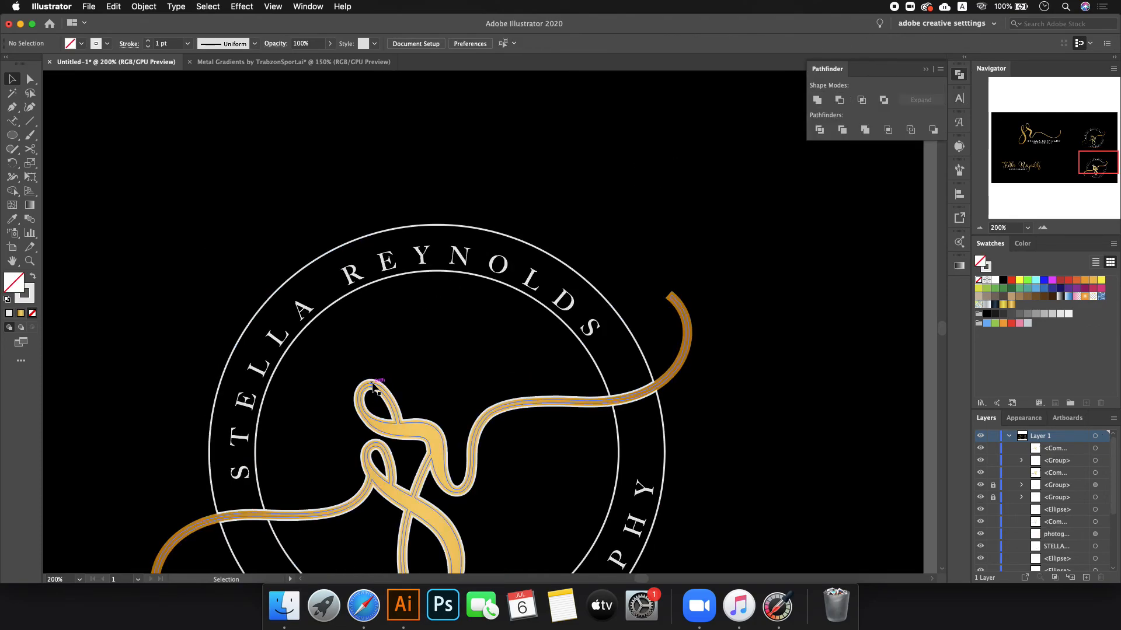
left_click_drag(371, 380, 391, 315)
key("super+z")
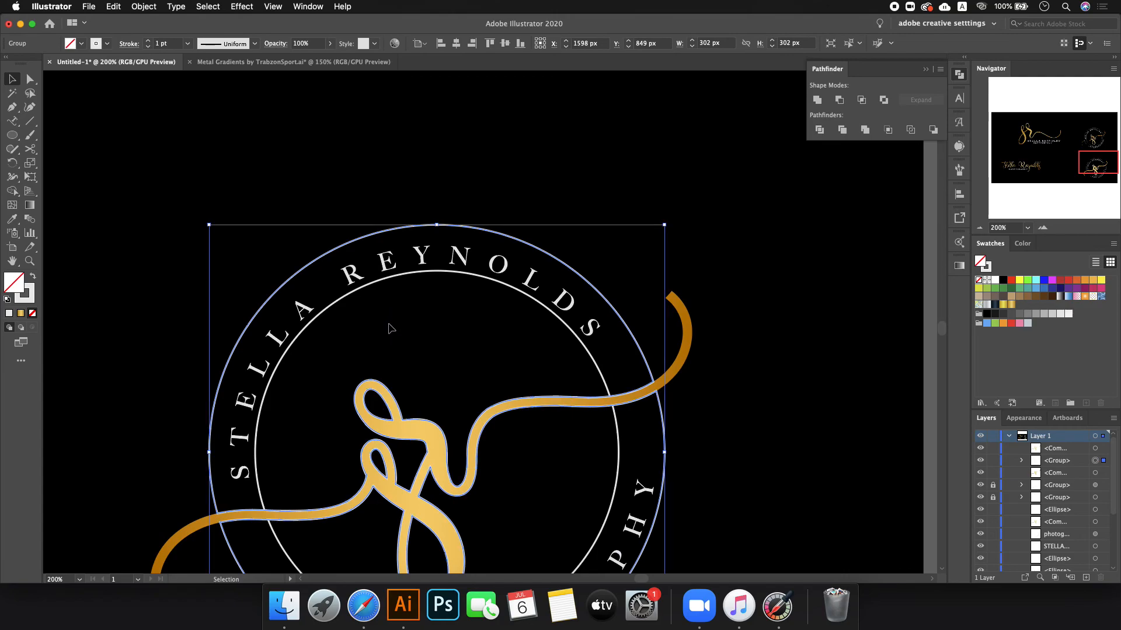
key("super+z")
key("super+z")
key("super+z")
key("super+z")
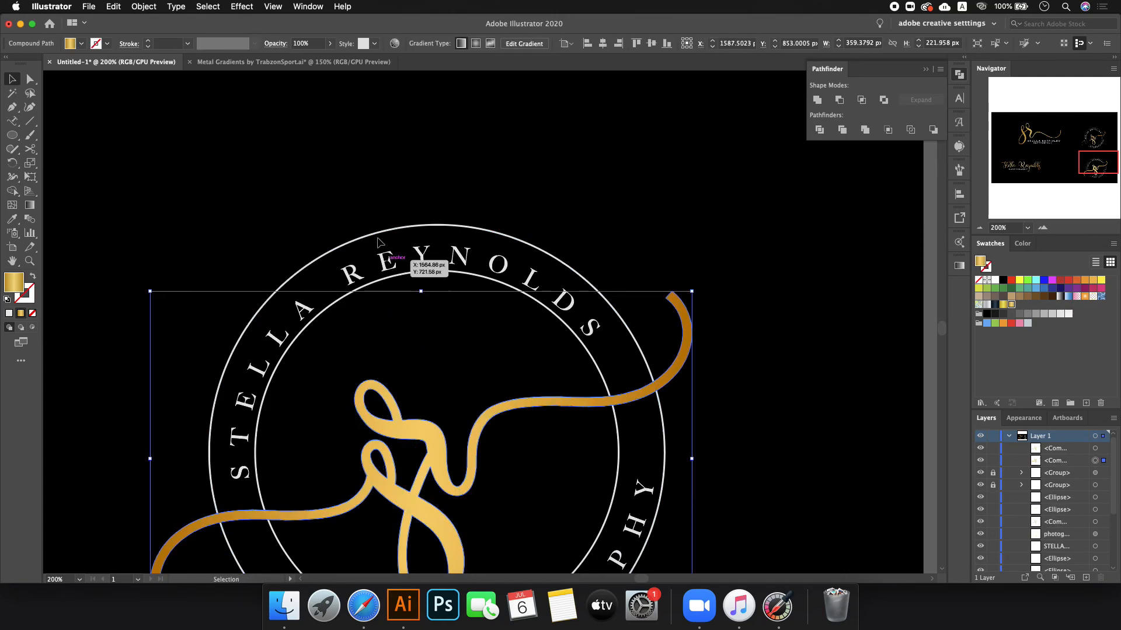
- Duplicate the gold swirl, inspect its anchor points, and undo moving the copy
left_click_drag(368, 384, 562, 319)
key("a")
key("v")
scroll(394, 463, "up", 4)
scroll(394, 463, "down", 4)
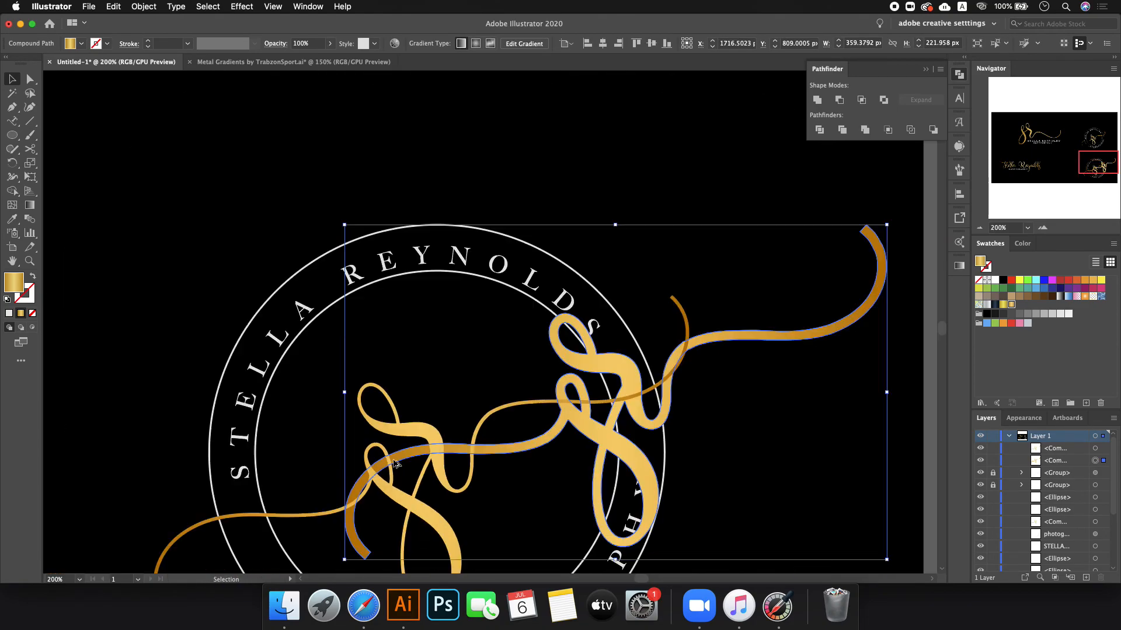
key("a")
key("super+z")
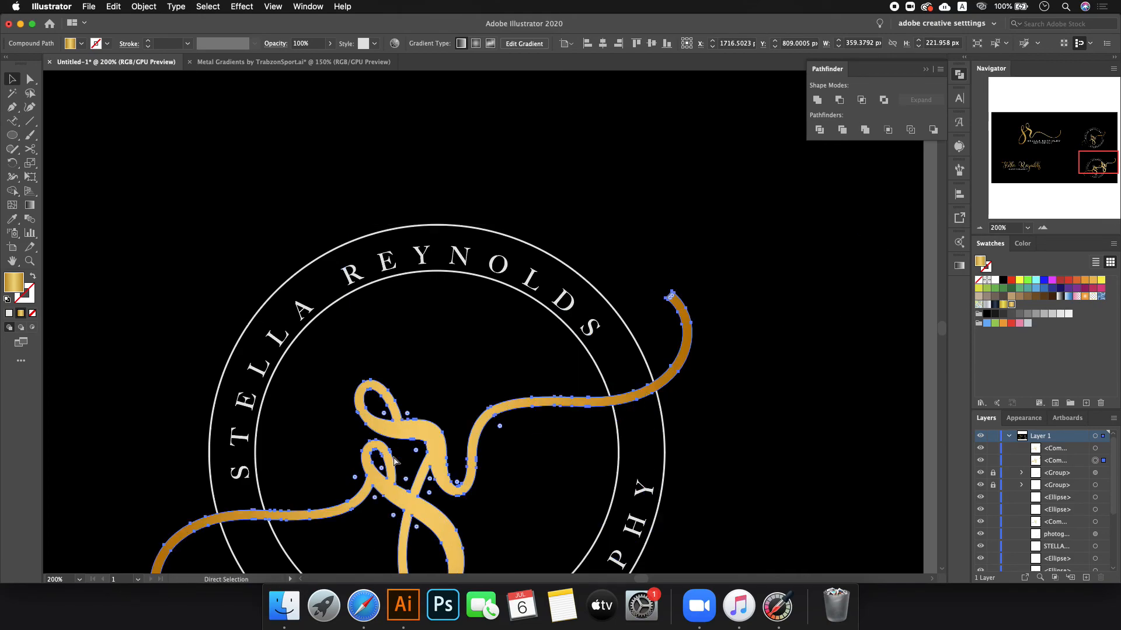
key("v")
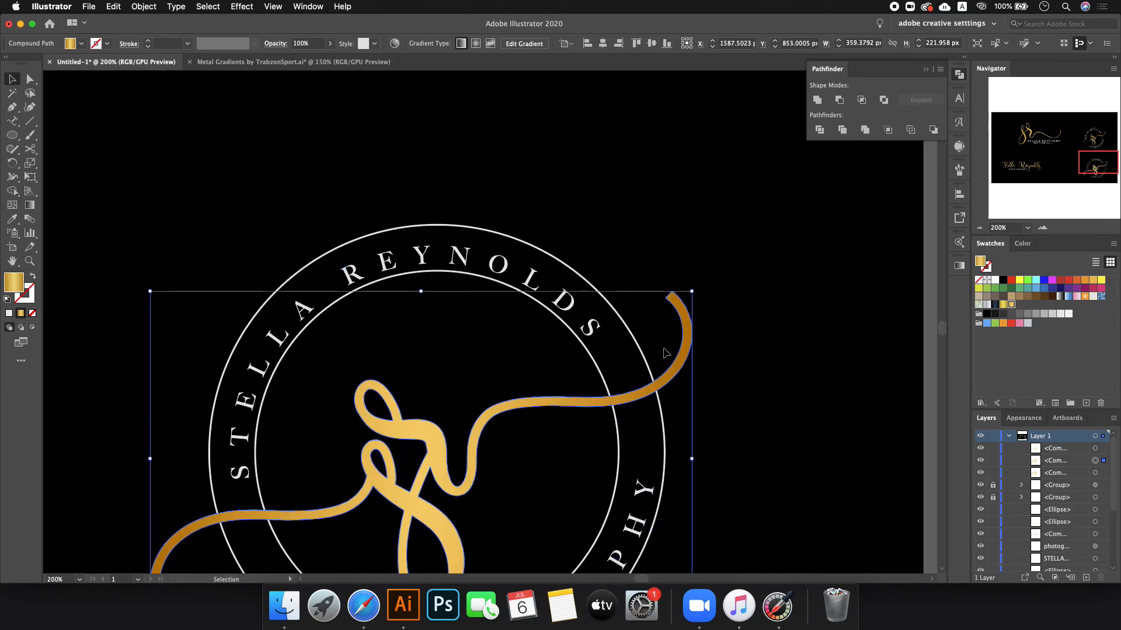
- Expand the badge's outer and inner rings into filled shapes
left_click(696, 292)
left_click(370, 384)
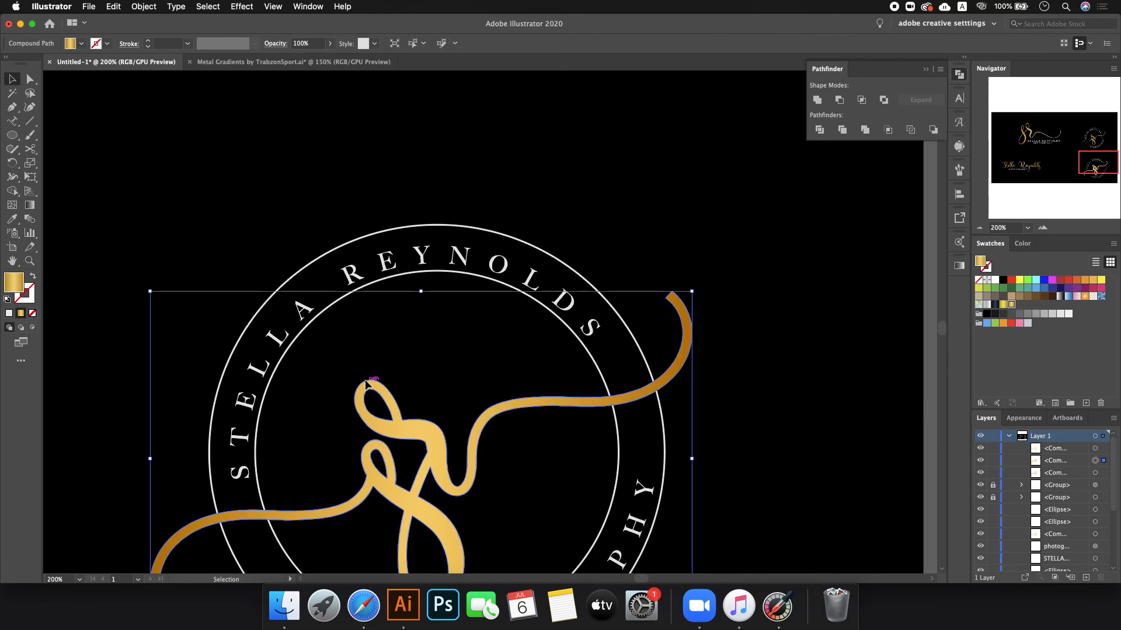
left_click(361, 238)
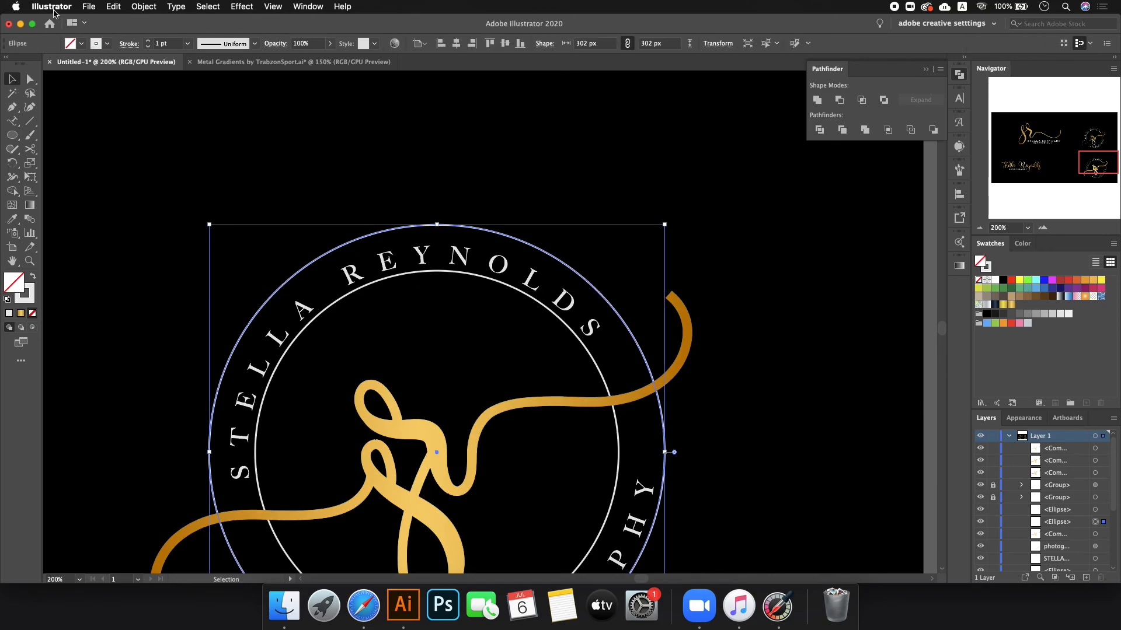
left_click(144, 7)
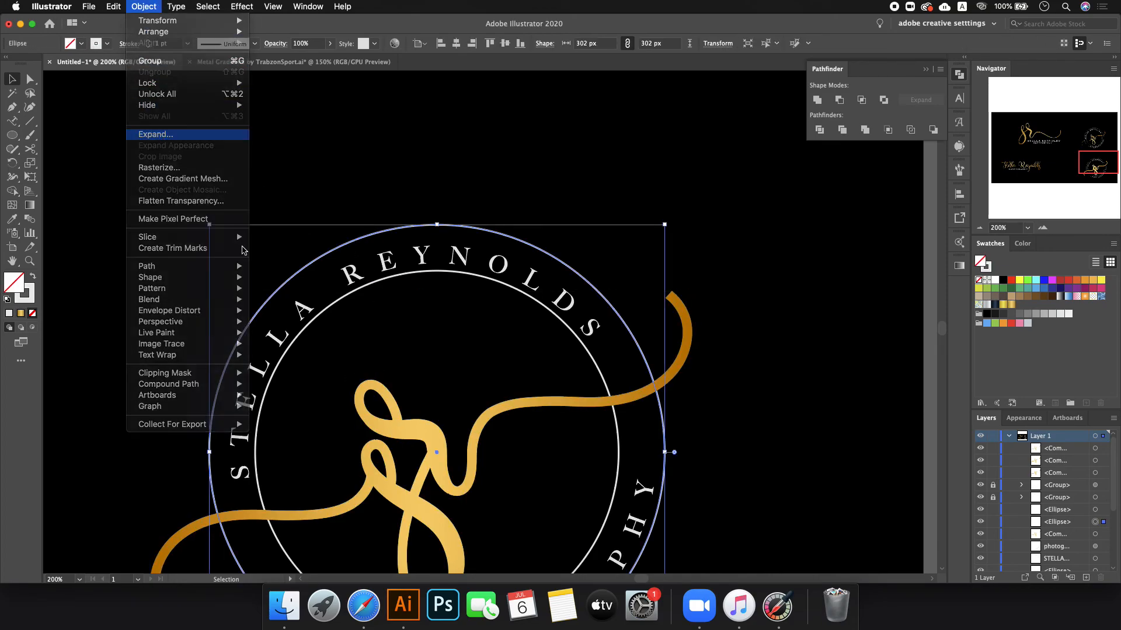
left_click(169, 129)
left_click(102, 235)
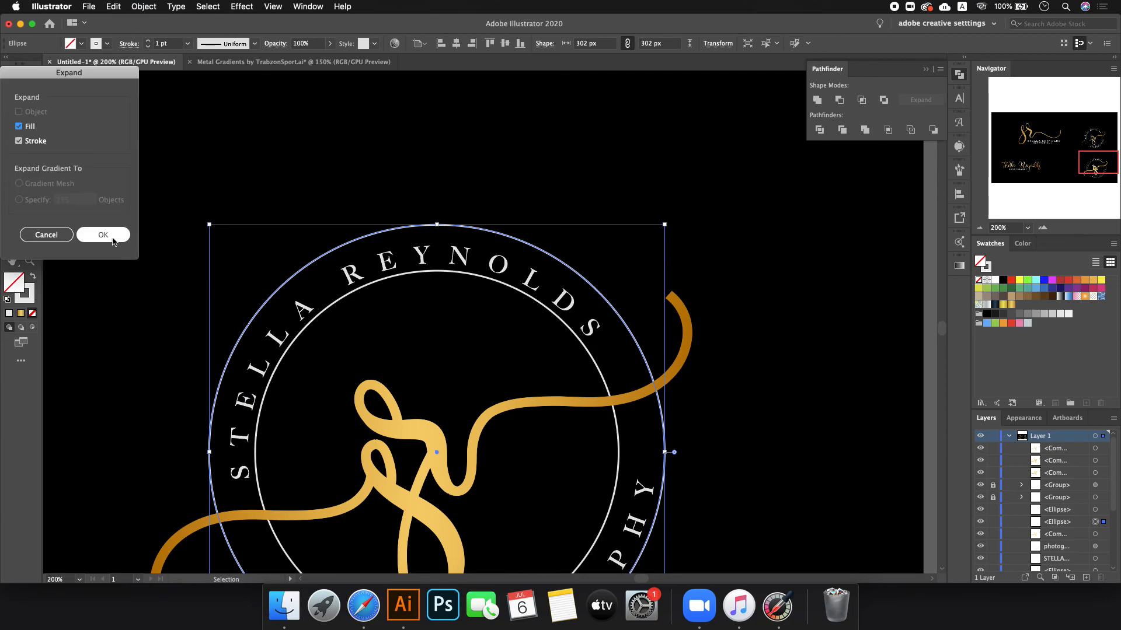
left_click(392, 274)
left_click(144, 6)
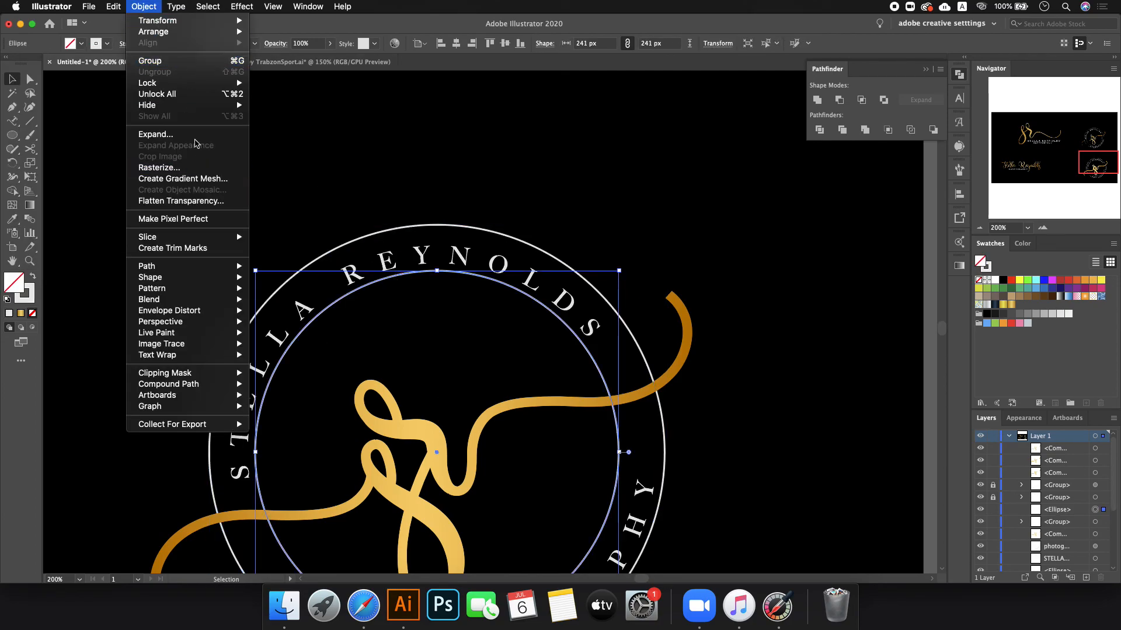
left_click(195, 136)
left_click(102, 235)
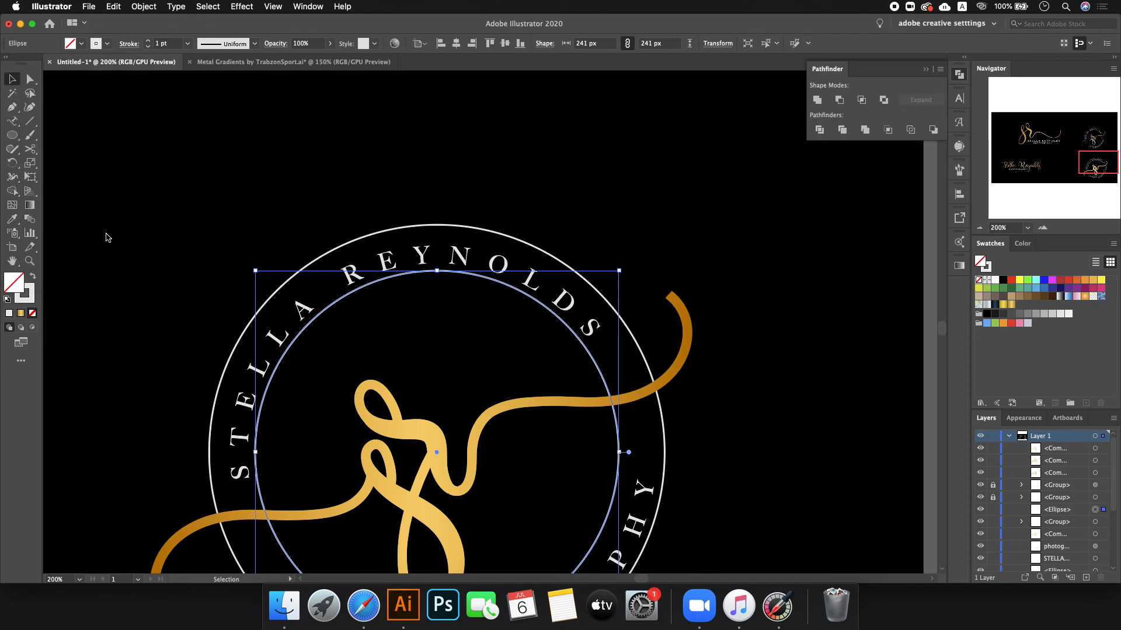
- Subtract the swirl copy from the outer ring, then the inner ring, with Minus Front
left_click(409, 340)
left_click(374, 384)
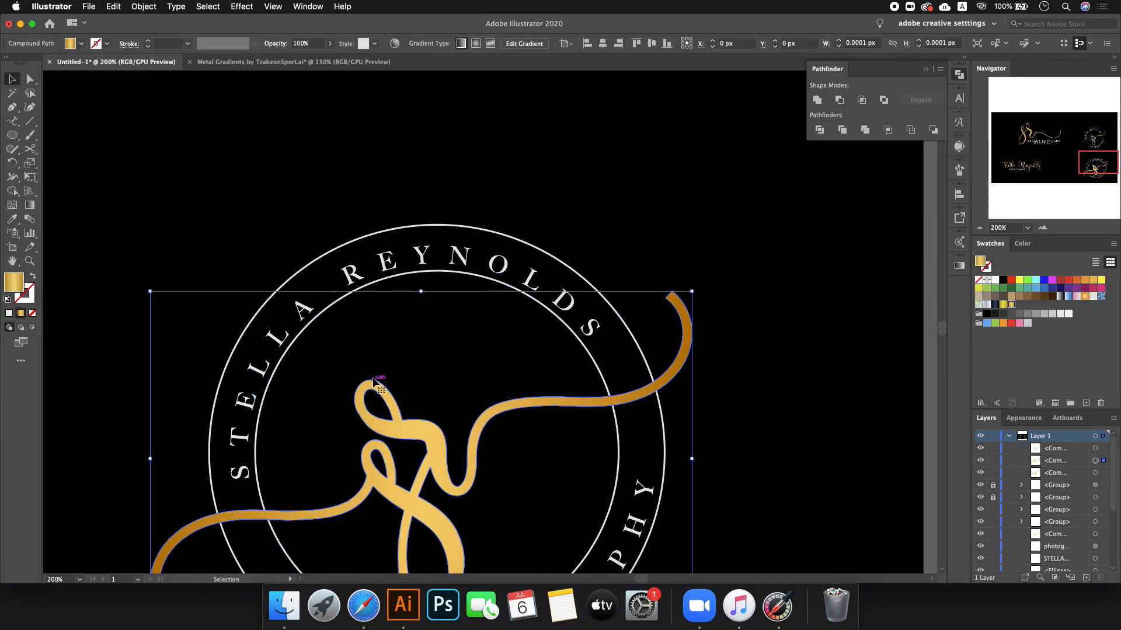
left_click(356, 241, "shift")
left_click(839, 100)
left_click(473, 339)
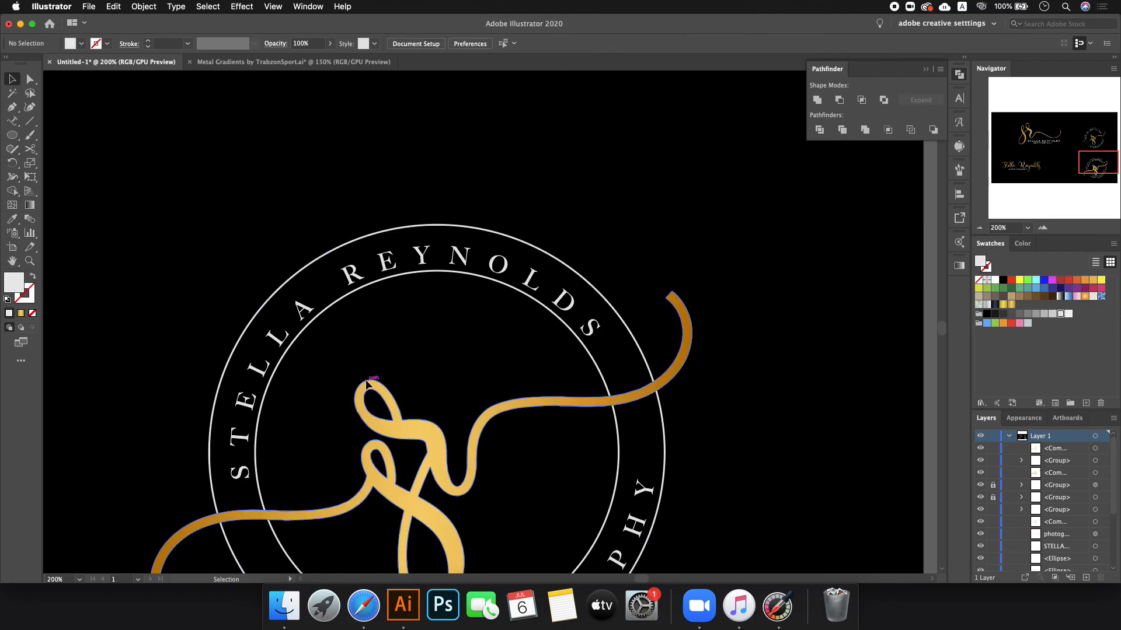
left_click(363, 380)
left_click(360, 290, "shift")
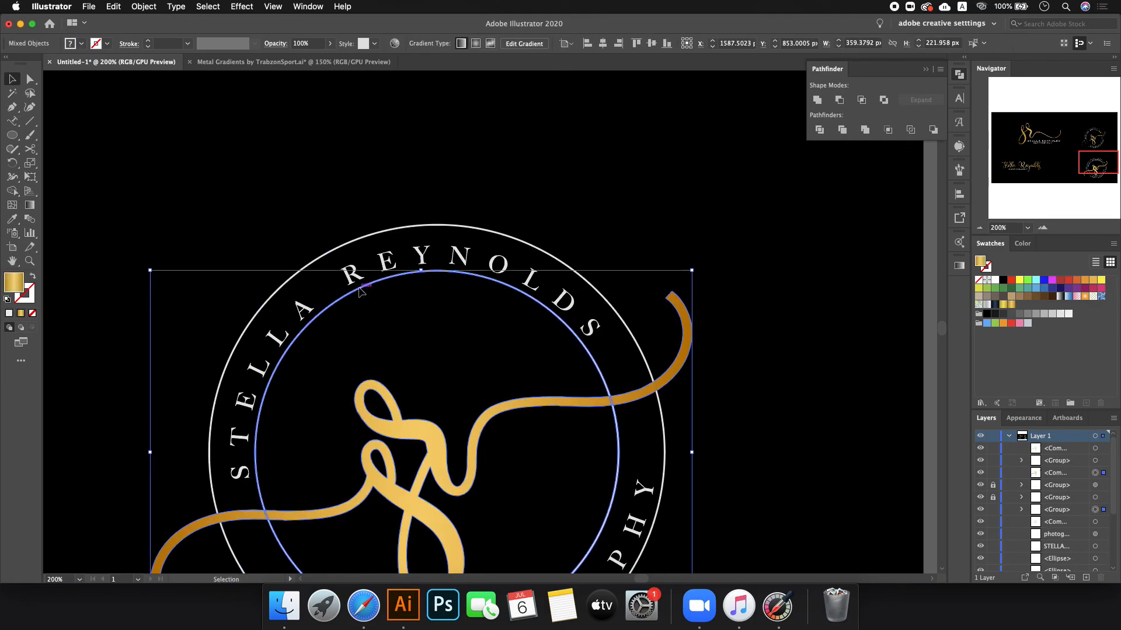
left_click(839, 100)
left_click(710, 189)
scroll(711, 191, "down", 1)
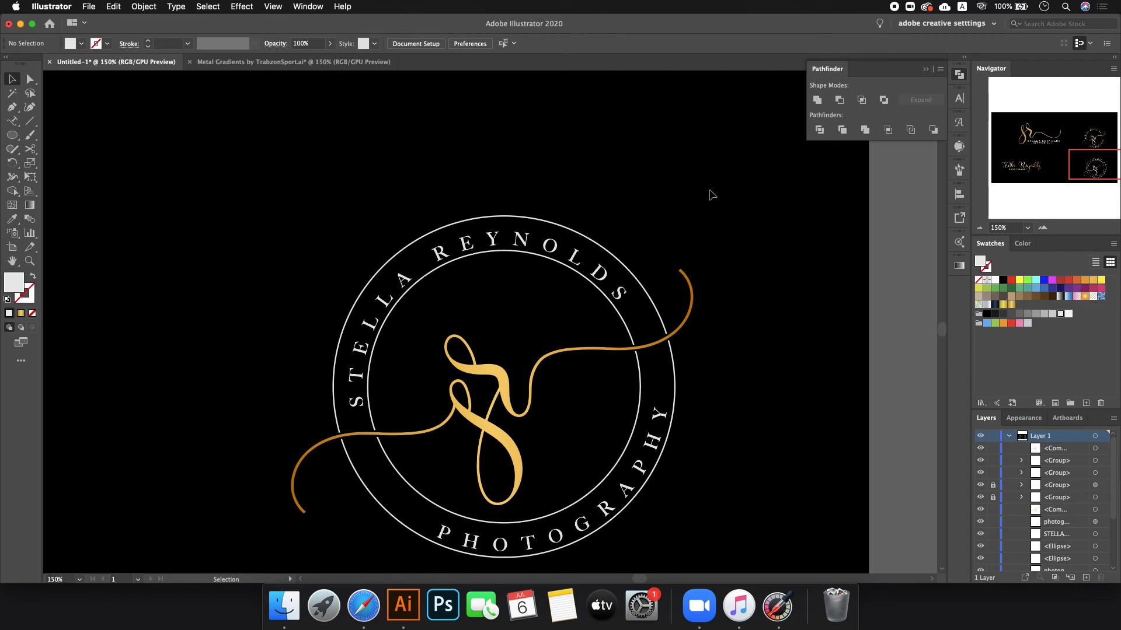
- Delete the spare circular badge at the upper right
scroll(581, 333, "down", 5)
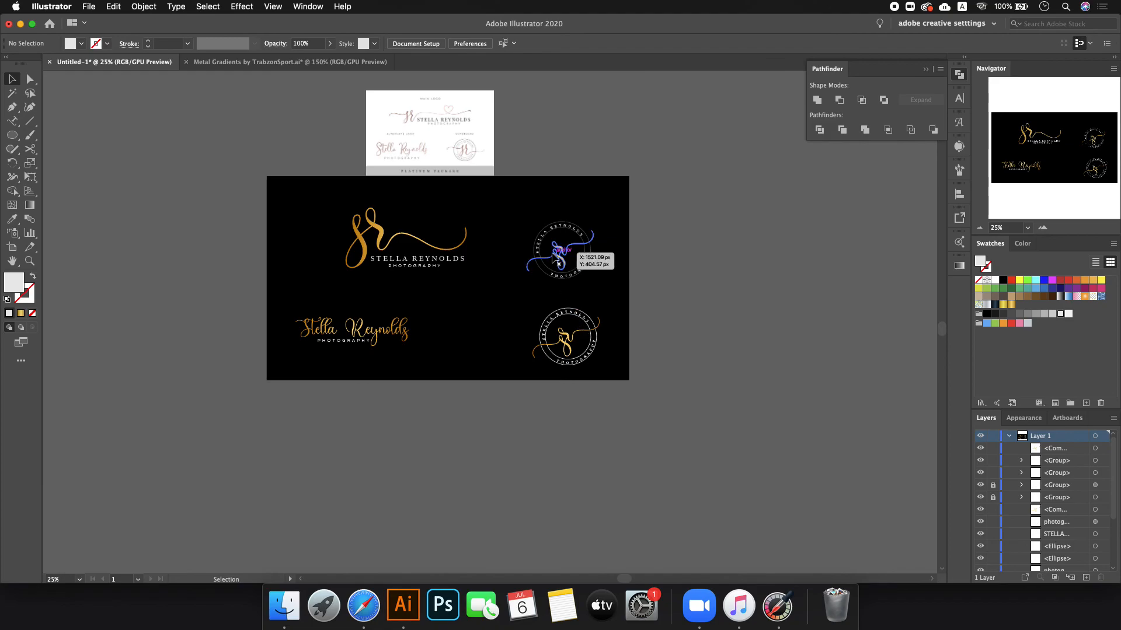
scroll(560, 253, "up", 1)
left_click_drag(526, 183, 656, 318)
key("Delete")
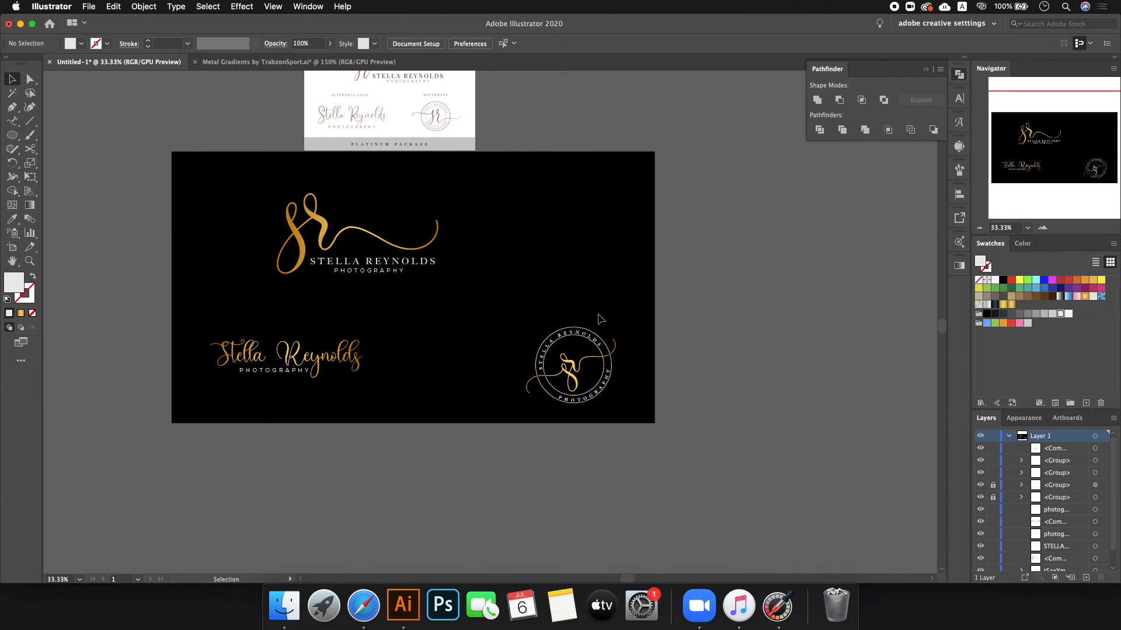
- Unlock all objects and relock the black background rectangle
left_click_drag(524, 315, 649, 424)
left_click_drag(571, 328, 571, 335)
key("super+z")
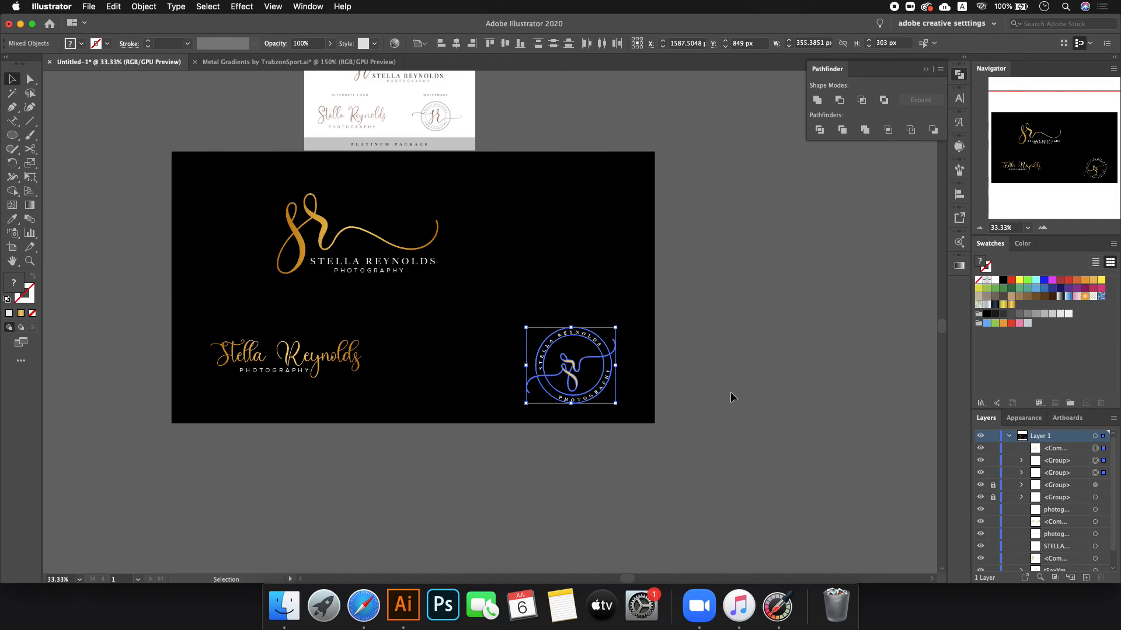
key("alt+super+2")
left_click(789, 395)
left_click(632, 292)
key("super+2")
- Shrink the circular badge to 240 px high and move it up and left
left_click_drag(478, 316, 618, 439)
left_click_drag(572, 326, 573, 335)
left_click_drag(569, 373, 560, 349)
left_click(460, 260)
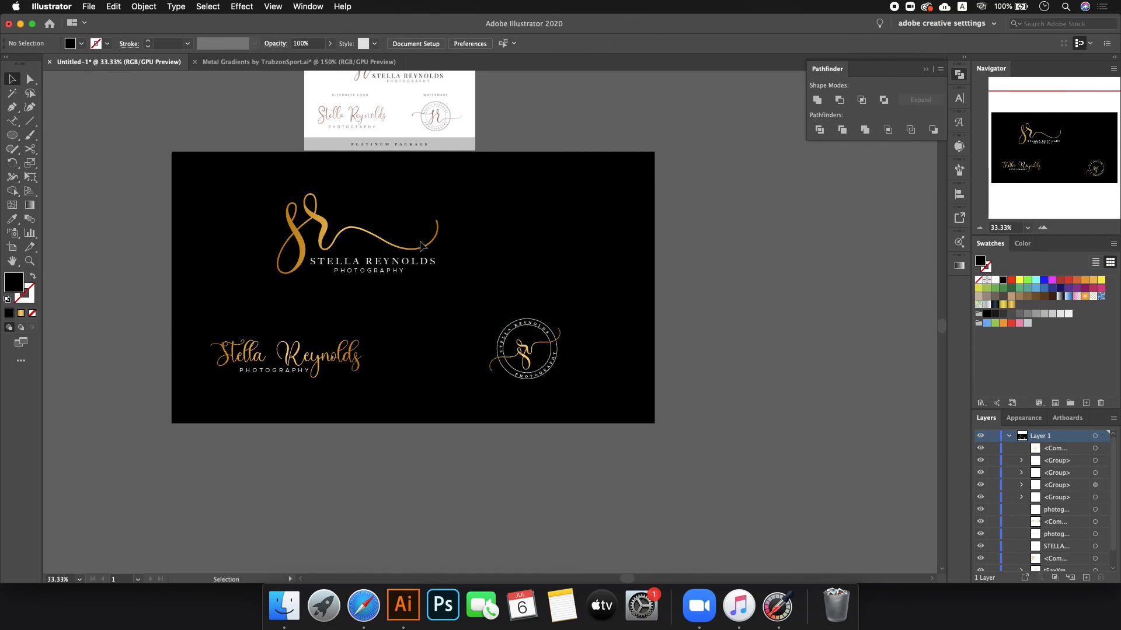
- Move the top sr logo to the right, nudging it slightly down
left_click_drag(200, 197, 482, 279)
left_click_drag(371, 270, 431, 272)
left_click(553, 256)
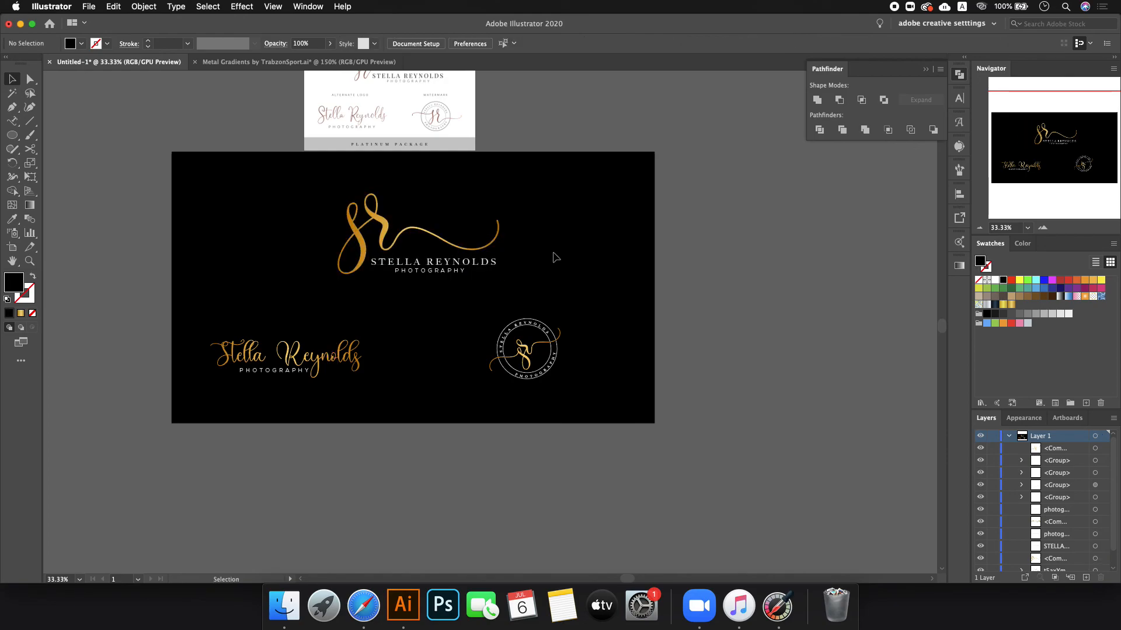
left_click_drag(292, 176, 554, 313)
left_click_drag(446, 275, 454, 279)
left_click(594, 243)
- Delete the reference logo sheet above the artboard
scroll(594, 243, "down", 1)
scroll(561, 221, "up", 1)
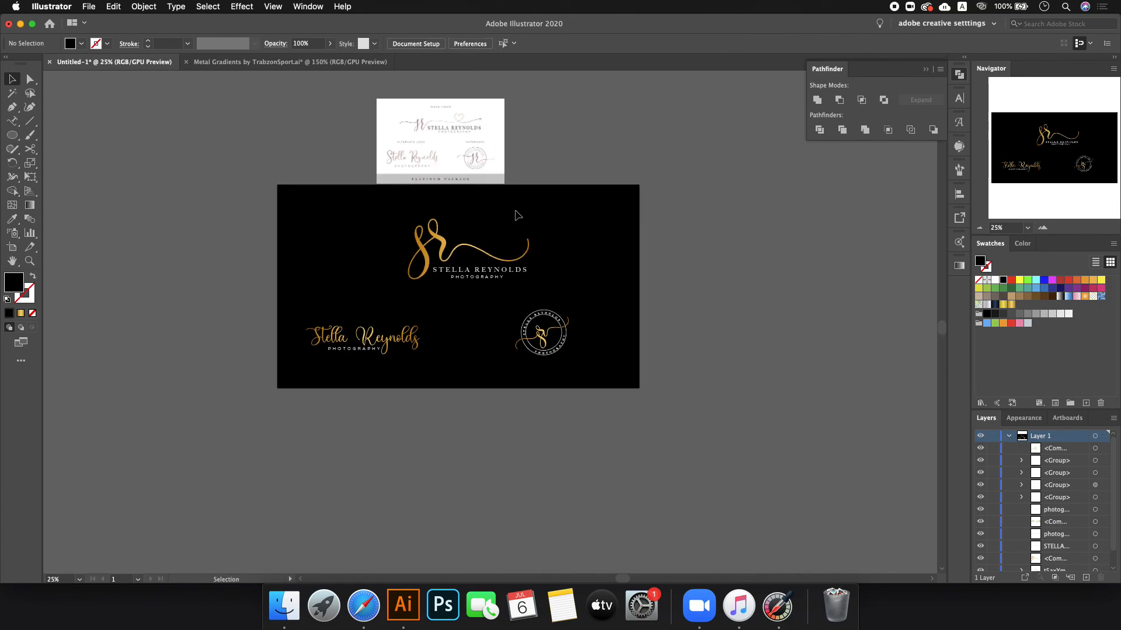
left_click(427, 166)
key("Delete")
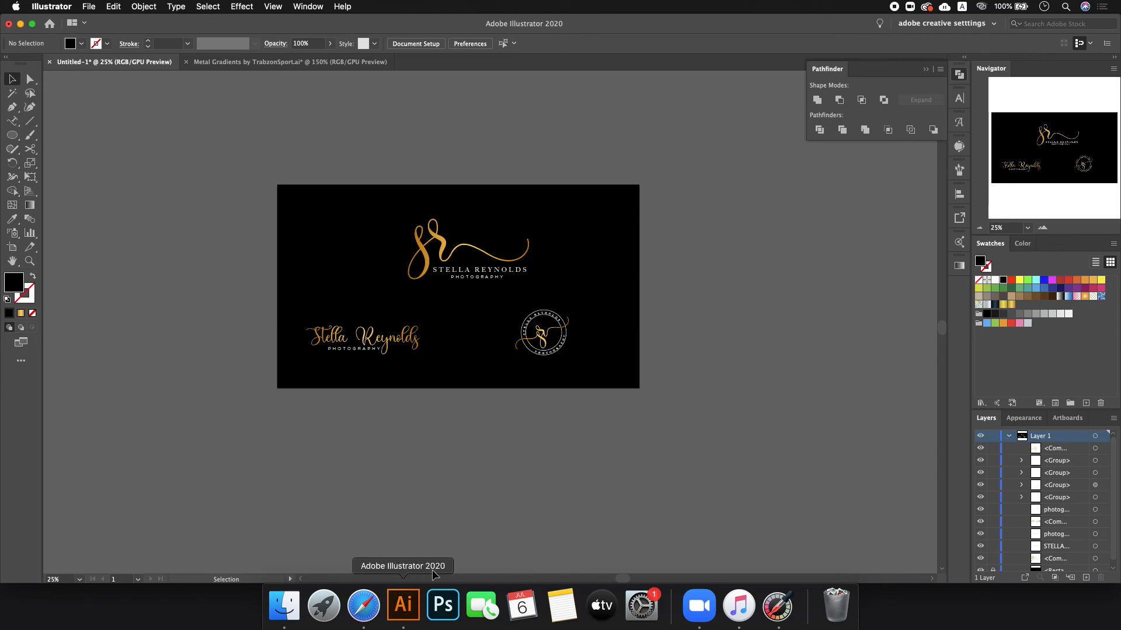
- Search Google for 'signature logo' from Safari's address bar
left_click(376, 611)
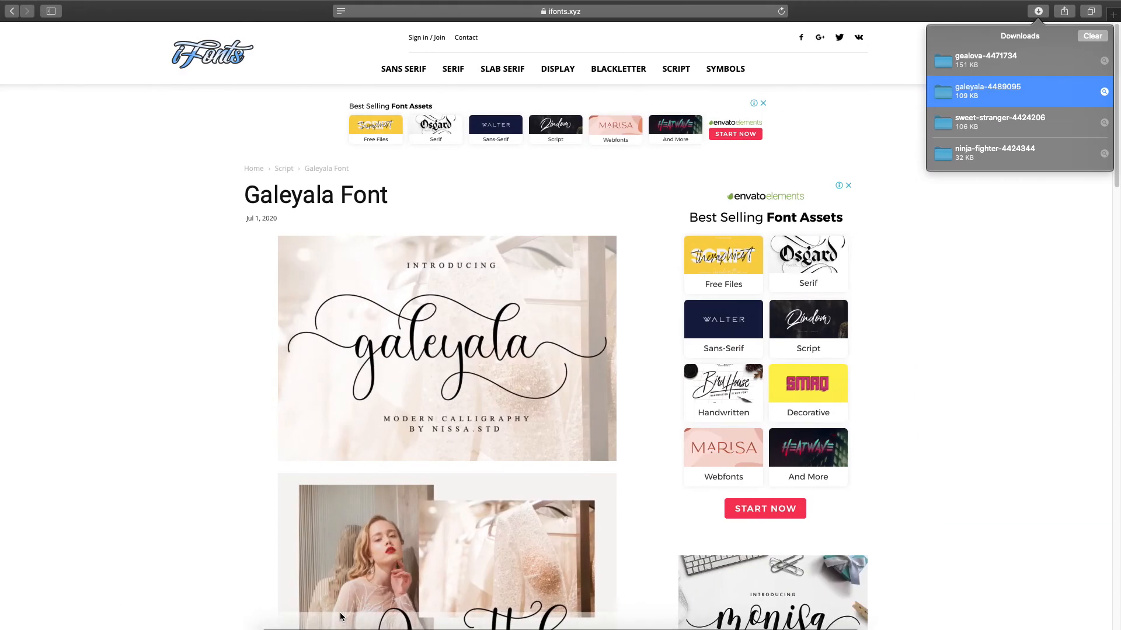
left_click(562, 14)
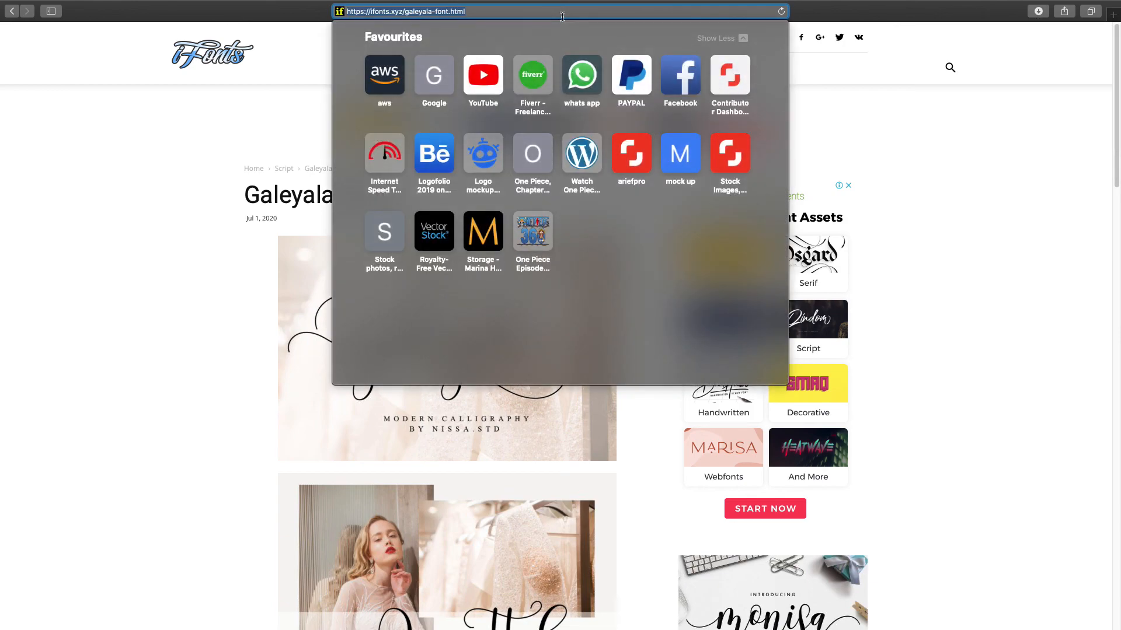
type("signat")
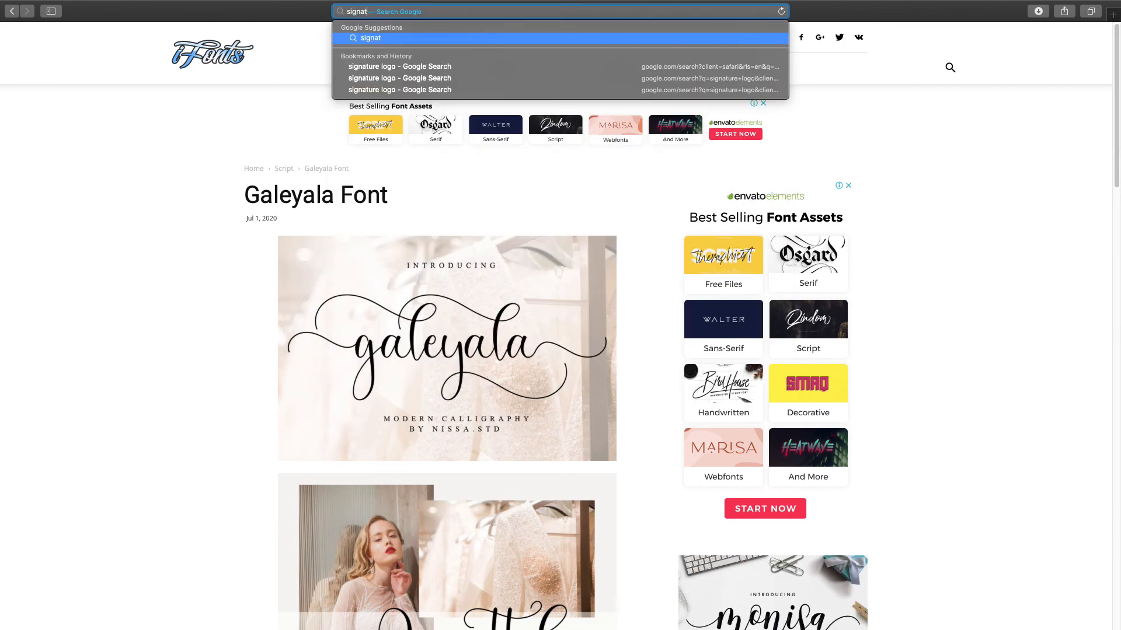
type("ure logo")
key("Return")
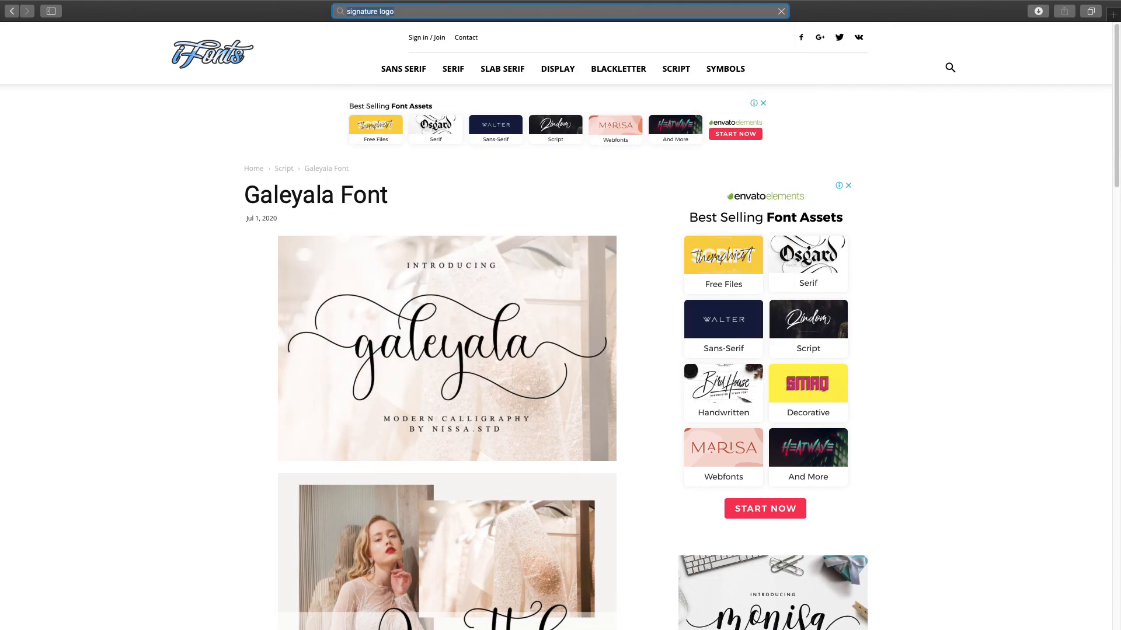
- Check the sr logo in Illustrator, then return to the search results
key("ctrl+Left")
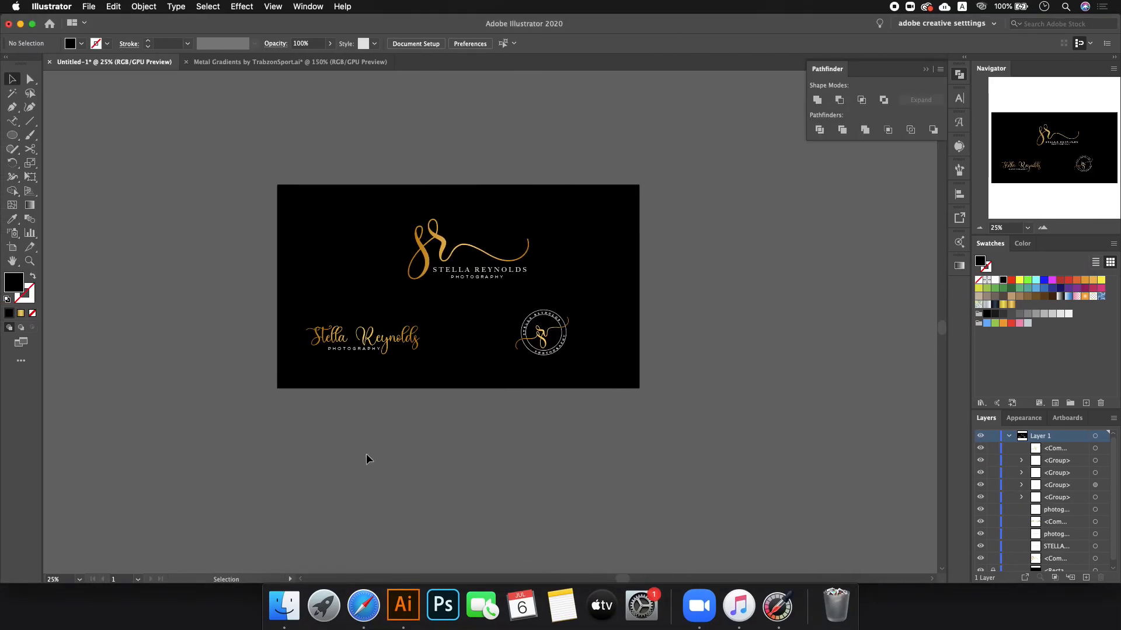
left_click_drag(366, 203, 491, 282)
left_click(505, 281)
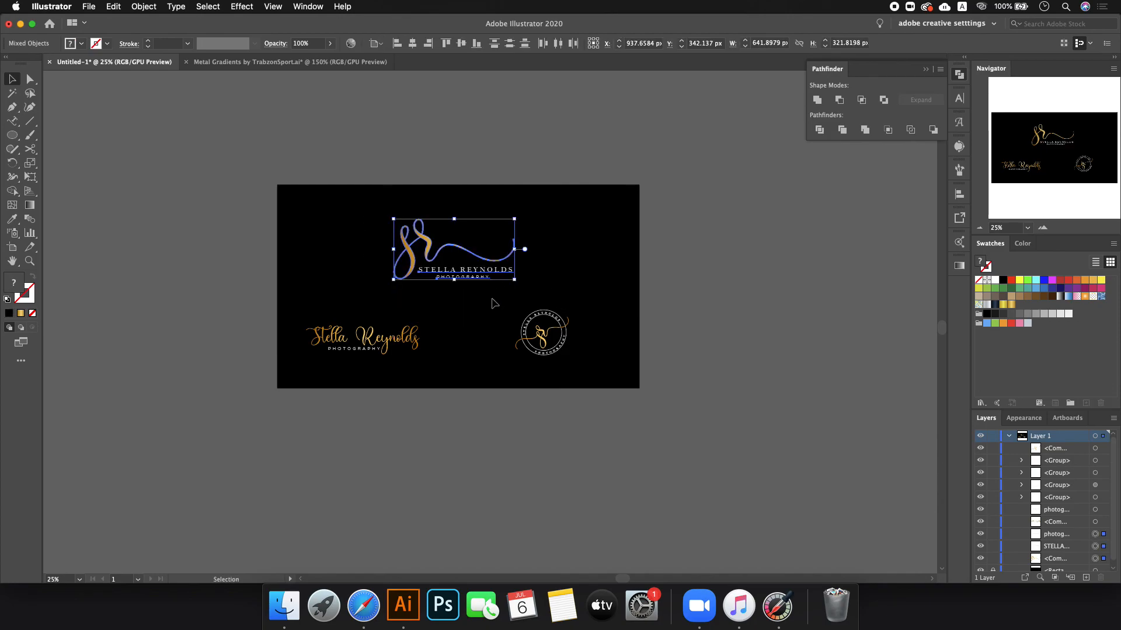
key("ctrl+Right")
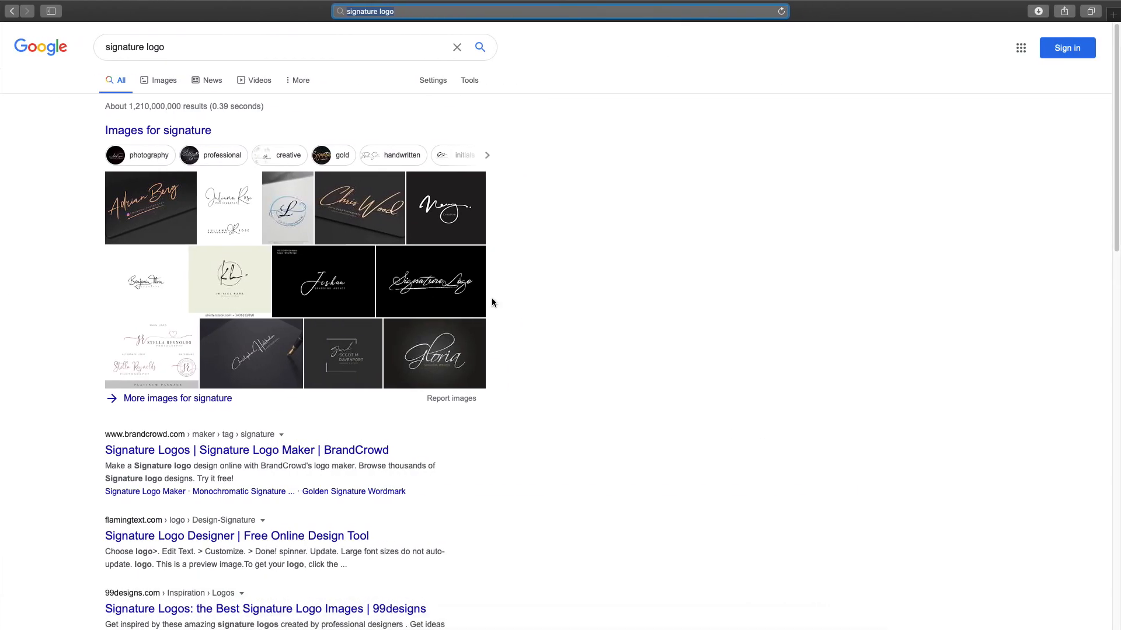
- Copy the white-on-black script photography logo from the Google Images signature logo results
left_click(162, 82)
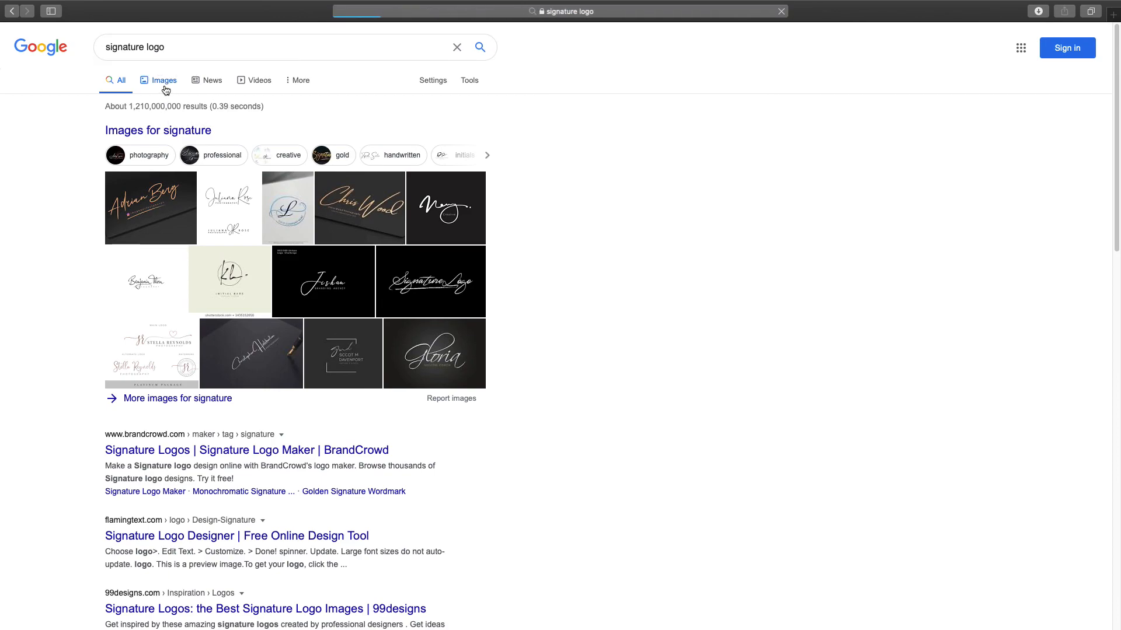
scroll(391, 205, "down", 2)
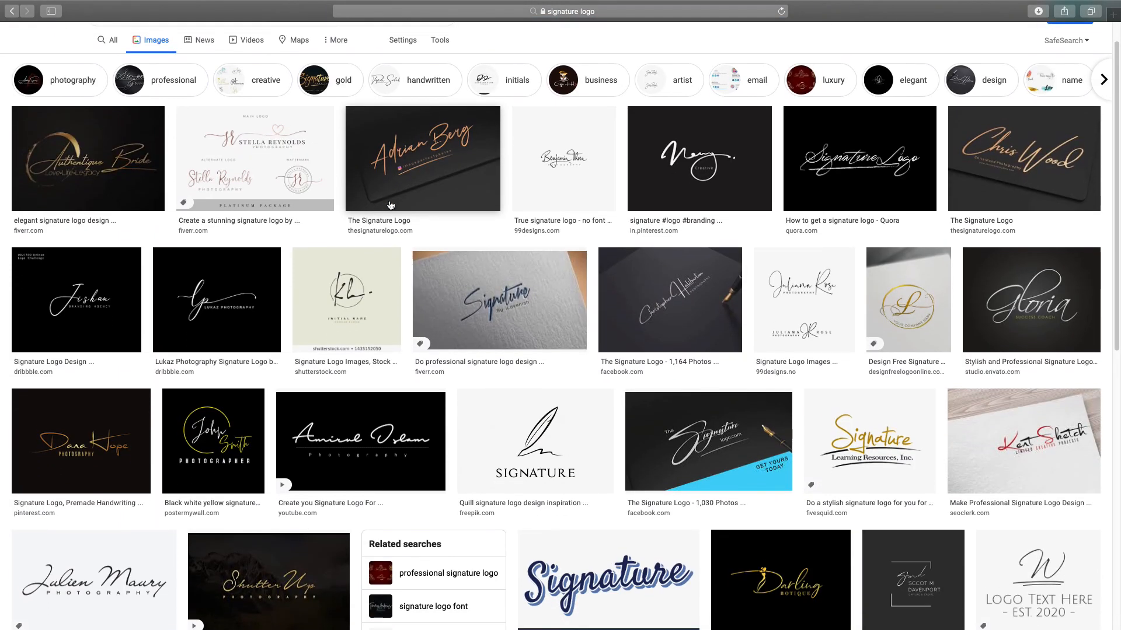
scroll(390, 205, "down", 5)
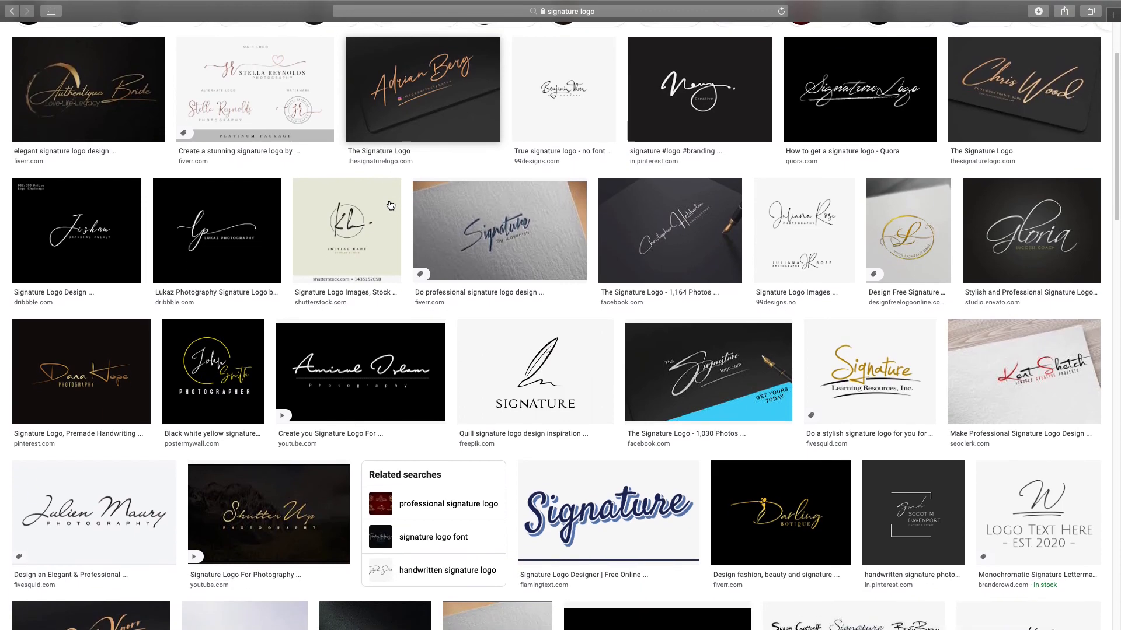
left_click(399, 285)
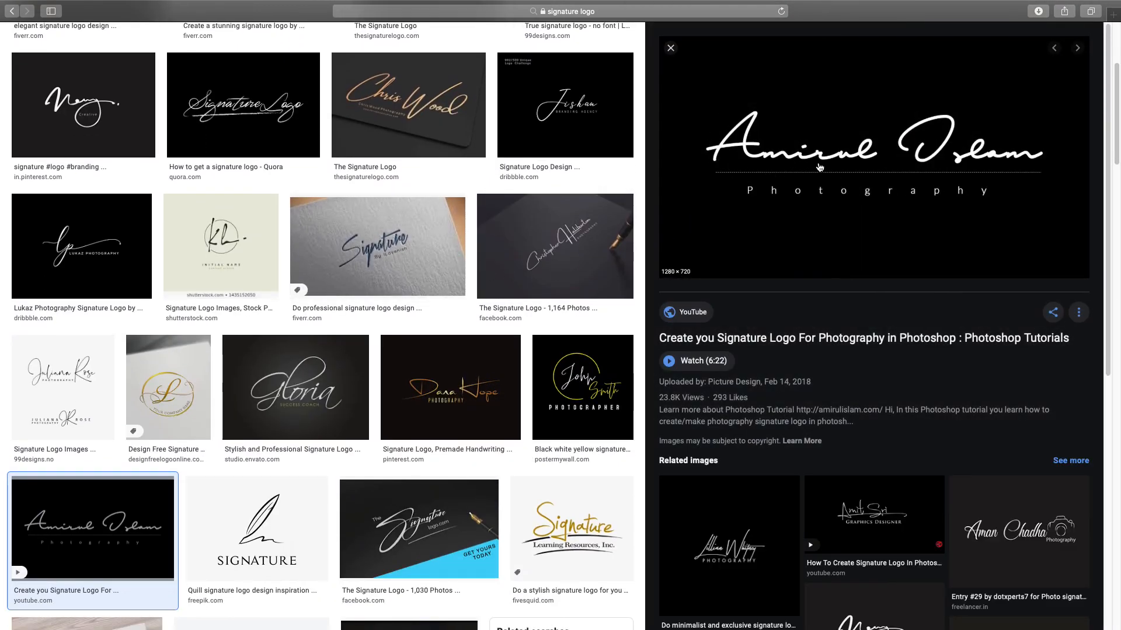
right_click(831, 135)
left_click(847, 309)
- Return to Illustrator and start a new blank document
key("ctrl+Left")
key("a")
key("v")
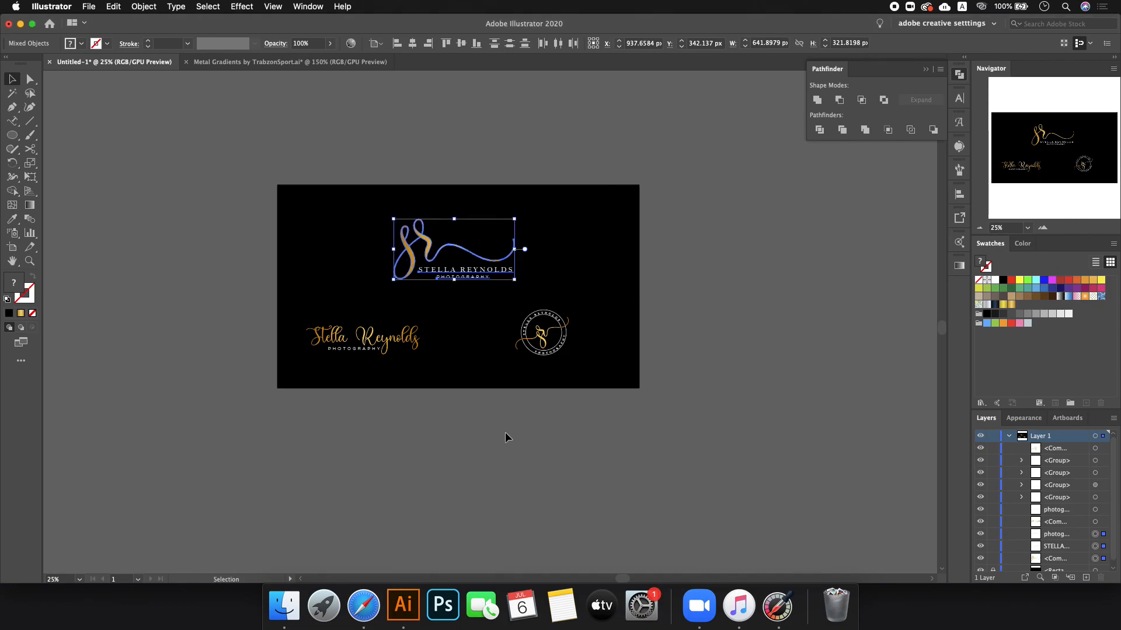
key("super+n")
- Paste the signature logo into the new document and compare a default Image Trace with the original
key("Return")
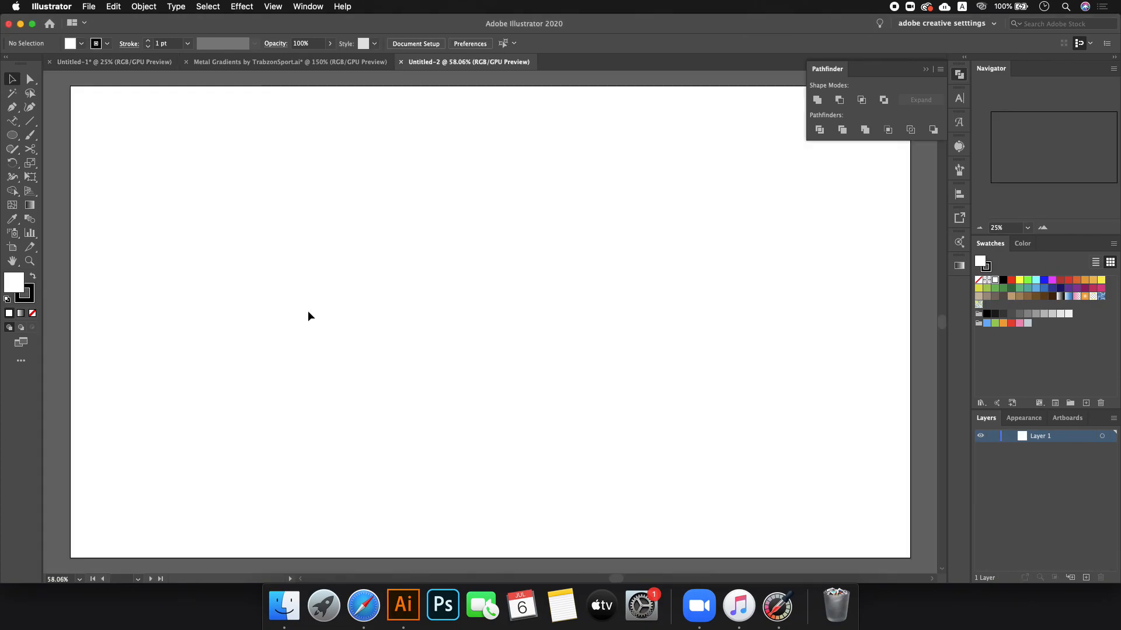
key("super+v")
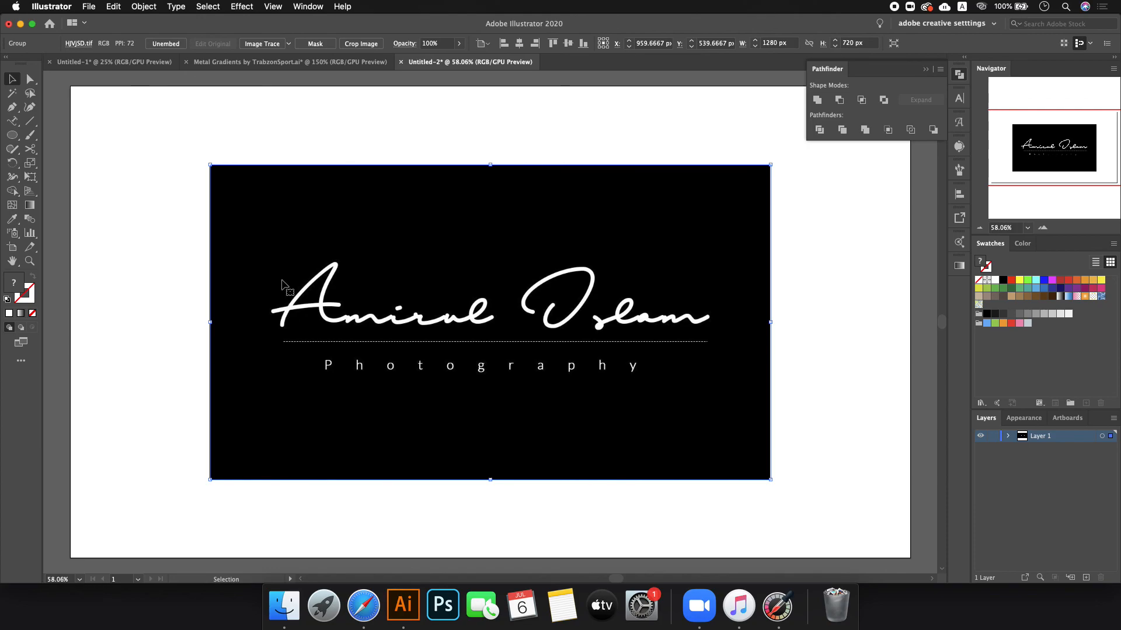
left_click(262, 44)
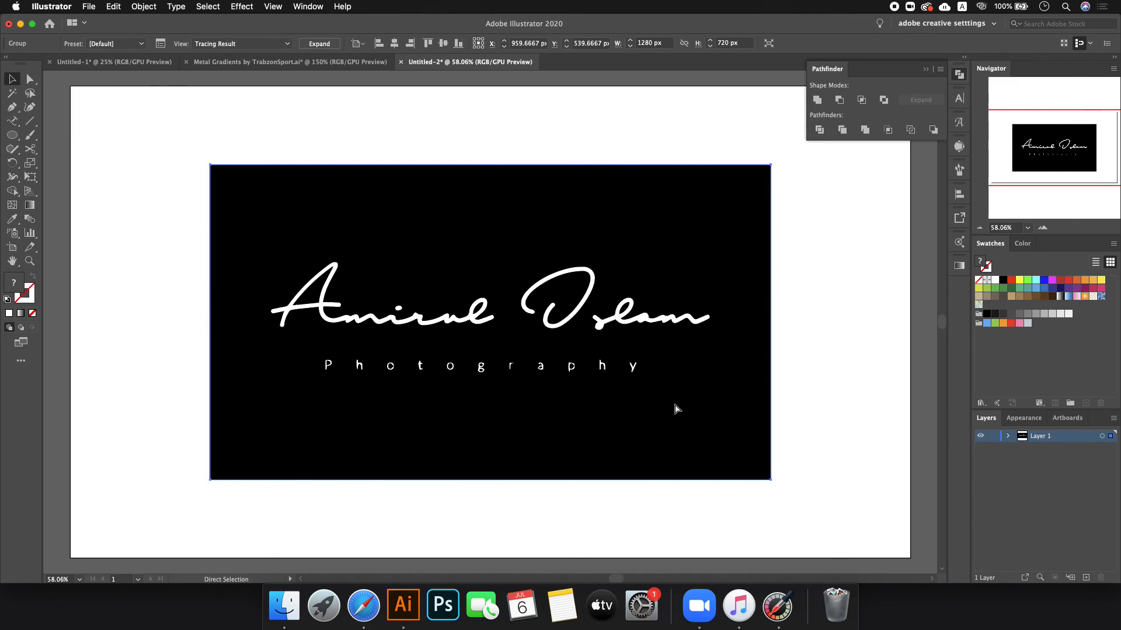
key("super+z")
key("super+shift+z")
key("super+z")
key("super+shift+z")
key("super+z")
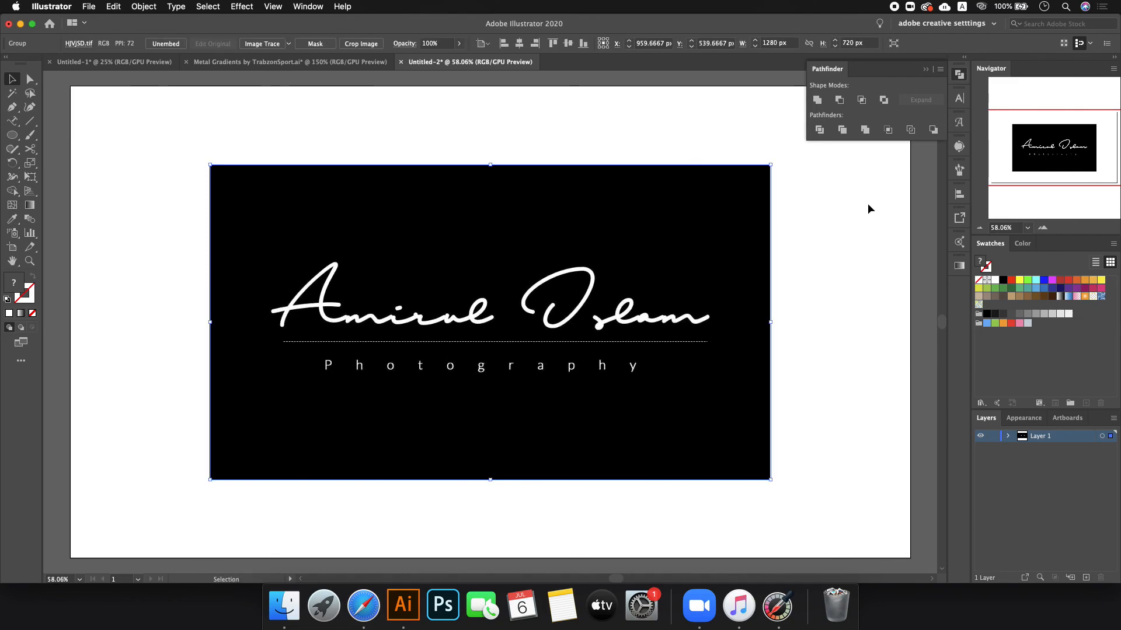
- Trace the logo in black and white with the Image Trace threshold set to 110
left_click(959, 146)
left_click_drag(870, 245, 860, 245)
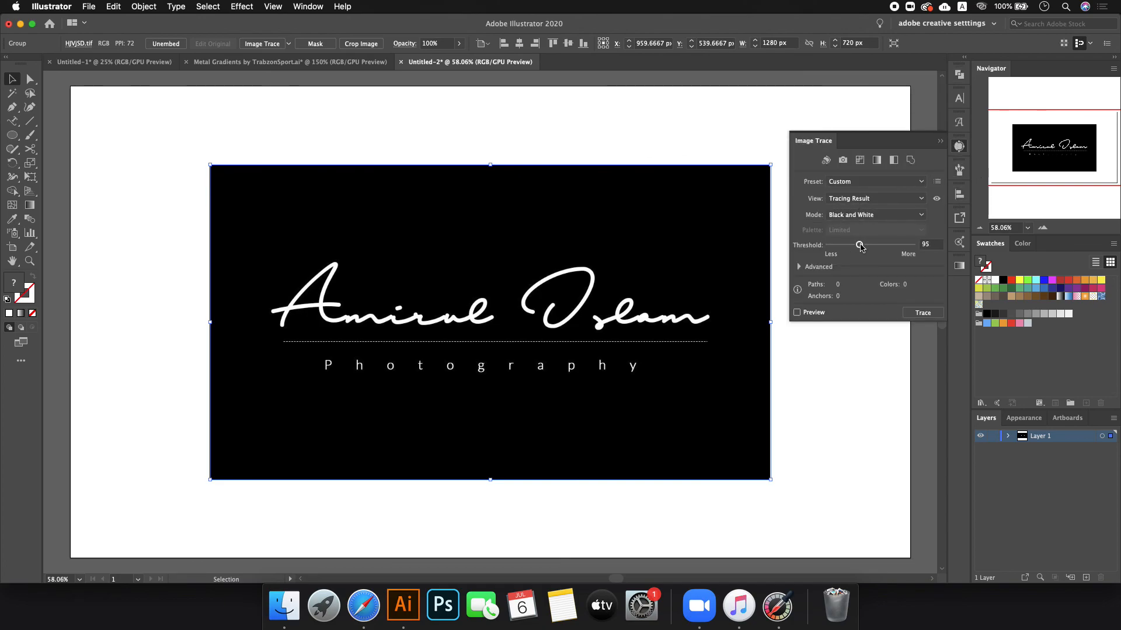
left_click(886, 244)
left_click(892, 244)
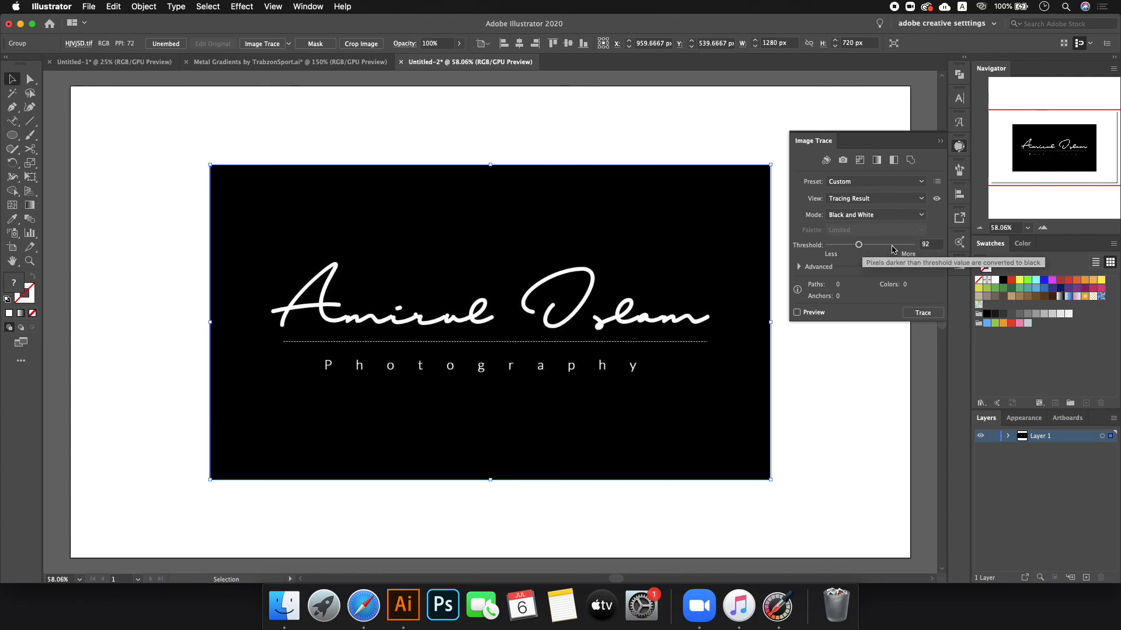
left_click(892, 245)
left_click(902, 246)
left_click(864, 246)
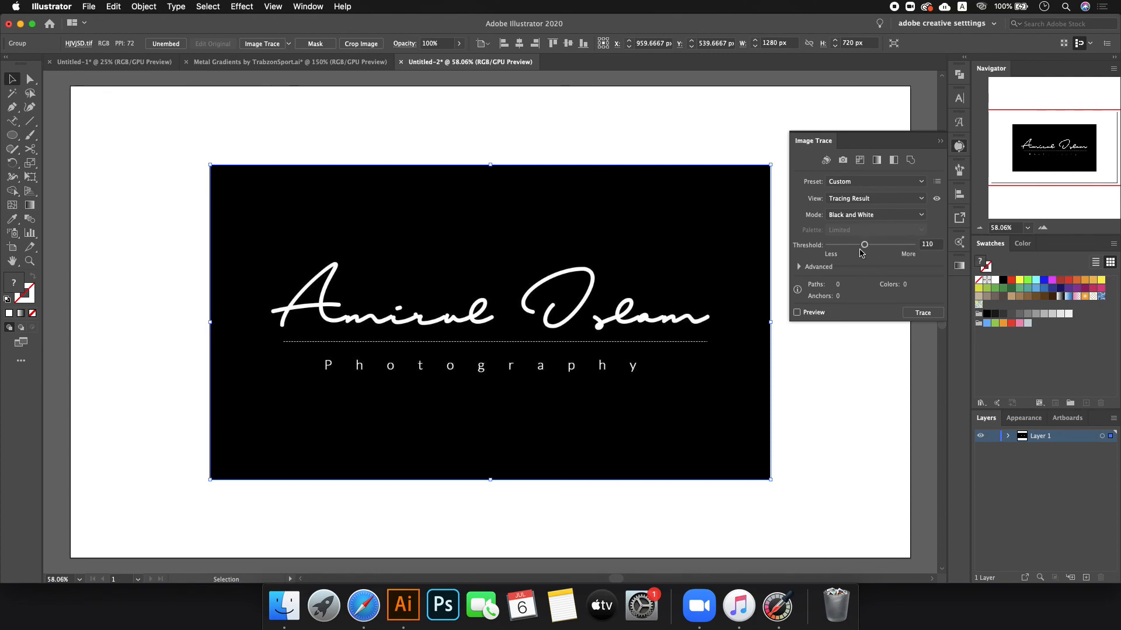
left_click(261, 43)
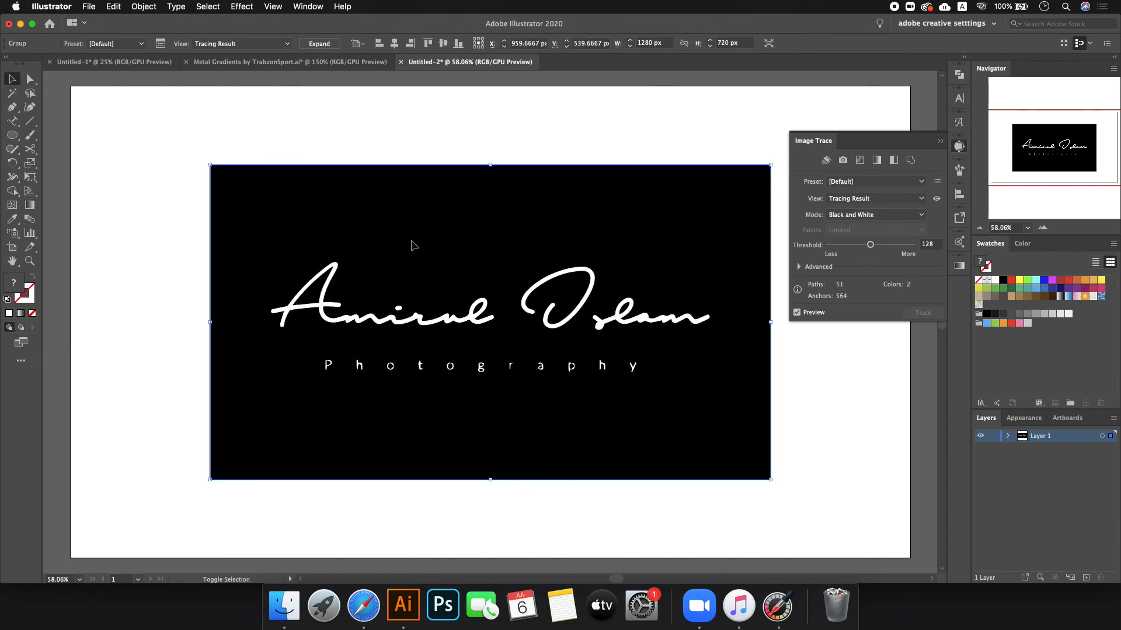
- Select and delete the traced logo from the artboard
left_click_drag(169, 138, 715, 215)
key("Delete")
left_click_drag(238, 184, 767, 423)
- Restore the traced logo, expand it into editable paths and move it above the artboard
scroll(543, 355, "down", 3)
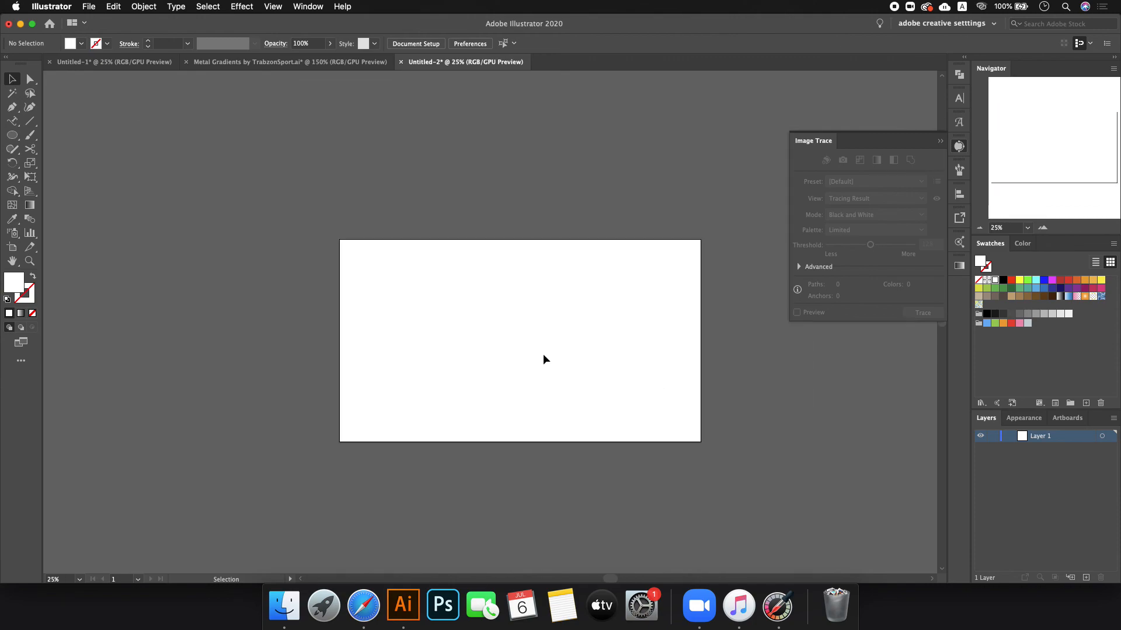
key("super+z")
left_click(318, 46)
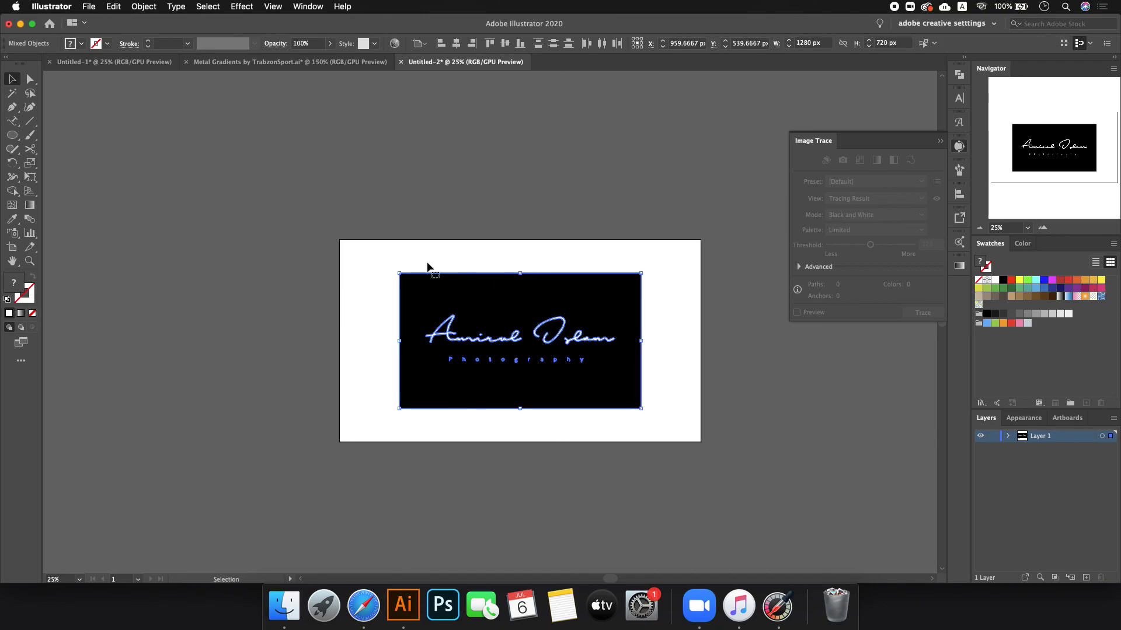
left_click(367, 253)
left_click_drag(553, 363, 516, 180)
- Delete the black background card behind the traced signature
left_click(625, 244)
mouse_move(640, 267)
left_mouse_down()
mouse_move(353, 200)
mouse_move(344, 176)
left_mouse_up()
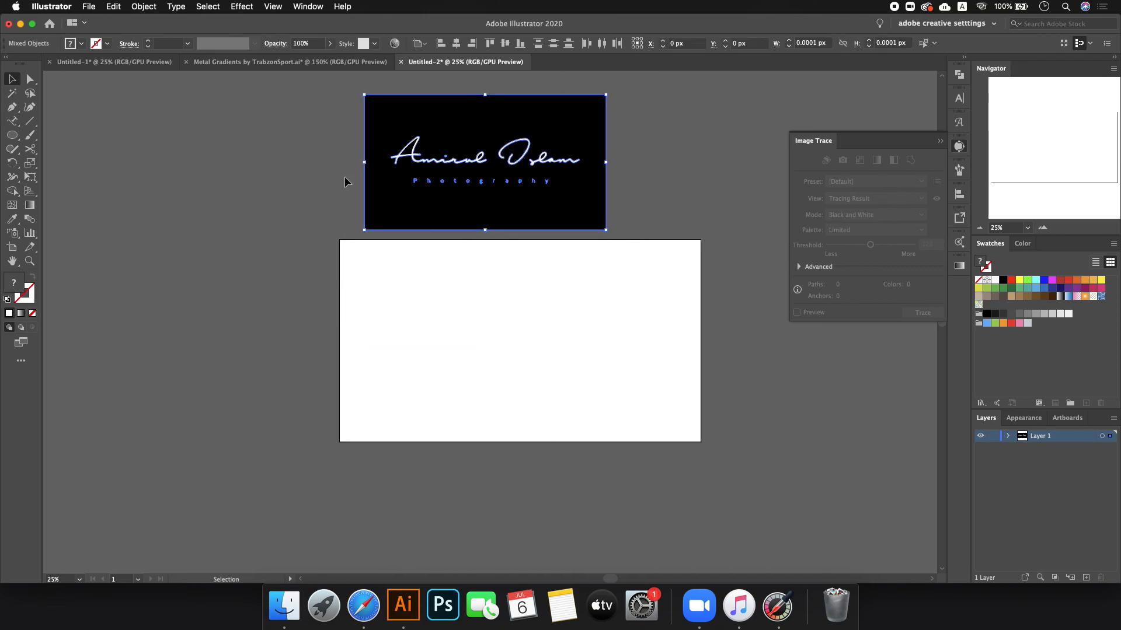
key("Delete")
left_click_drag(591, 192, 432, 107)
left_click(489, 121)
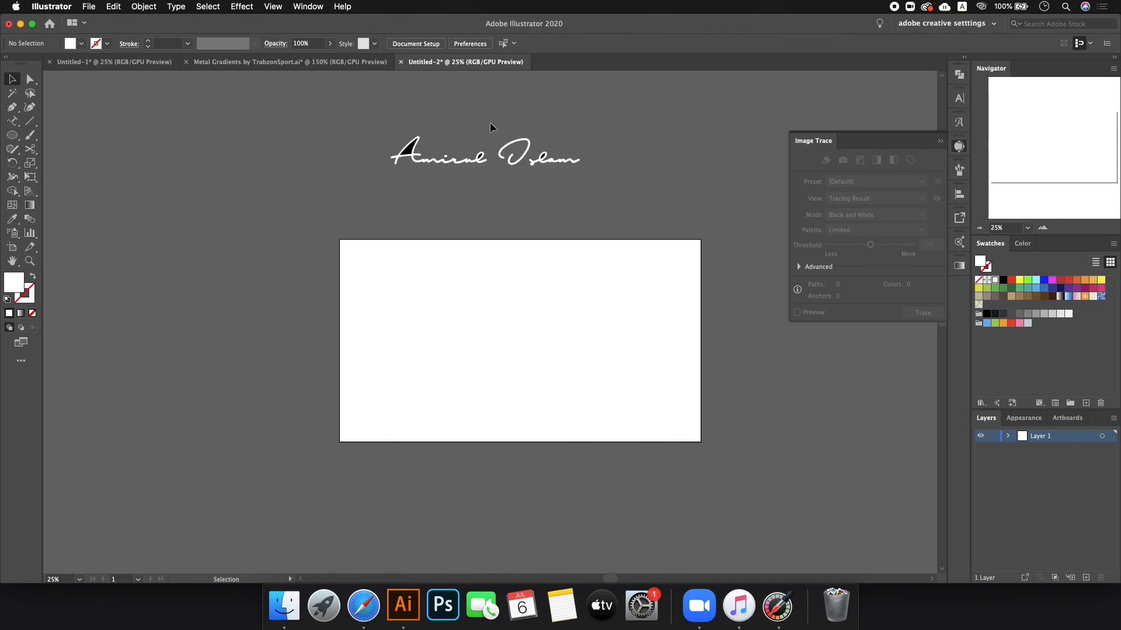
- Delete the black fills inside the A and both l loops
scroll(489, 121, "up", 3)
left_click(276, 195)
key("Delete")
left_click(461, 210)
key("Delete")
left_click(632, 214)
key("Delete")
- Move the signature onto the white artboard, fill it black and centre it
mouse_move(196, 148)
left_mouse_down()
mouse_move(693, 301)
mouse_move(795, 318)
left_mouse_up()
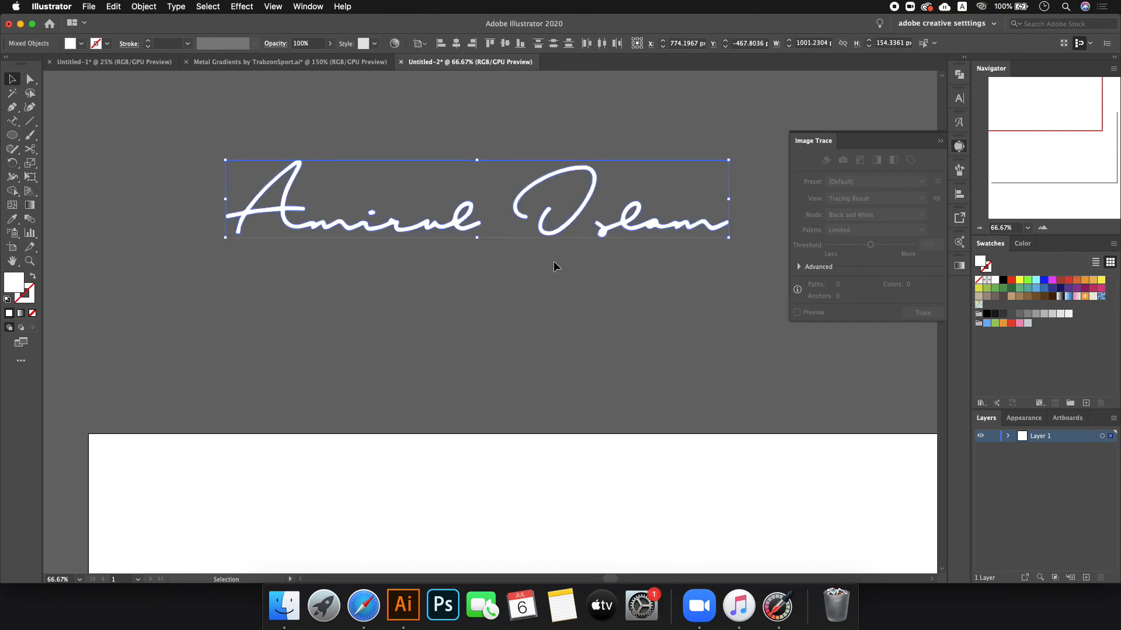
scroll(553, 261, "down", 3)
mouse_move(591, 249)
left_mouse_down()
mouse_move(627, 352)
mouse_move(622, 435)
left_mouse_up()
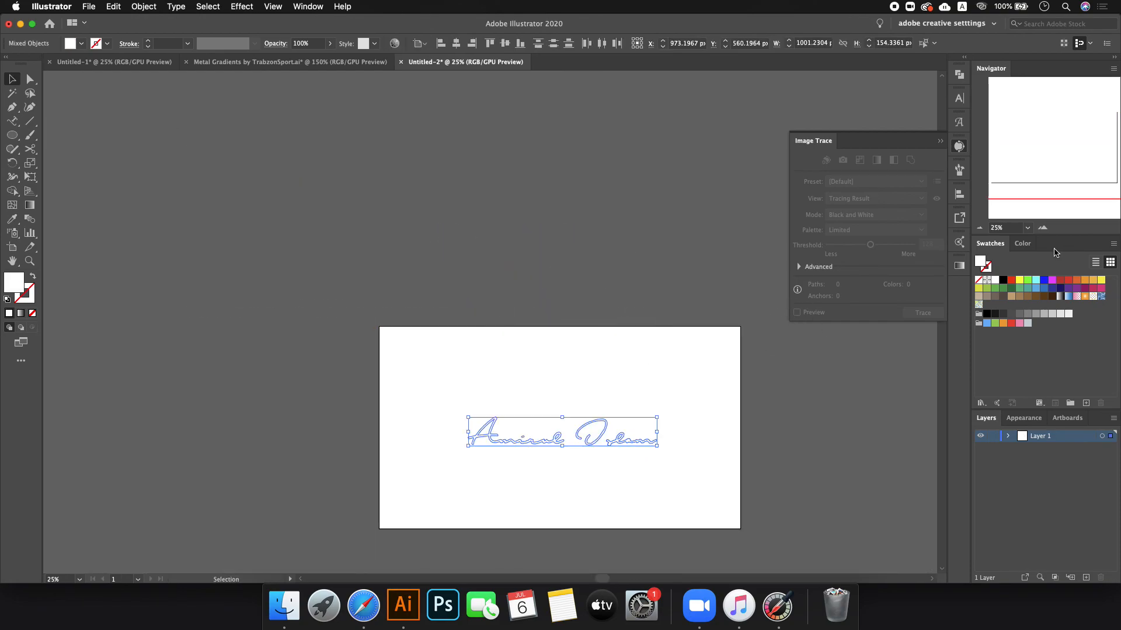
left_click(1004, 280)
left_click(450, 370)
left_click_drag(413, 376, 708, 497)
left_click_drag(622, 439, 621, 423)
left_click(647, 363)
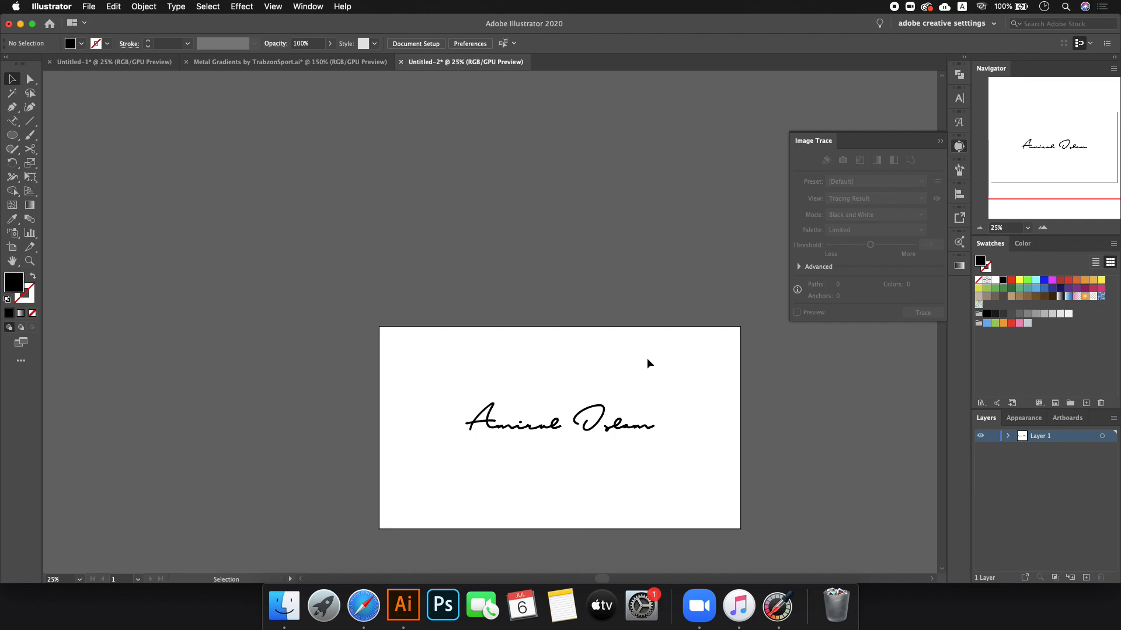
scroll(526, 405, "up", 3)
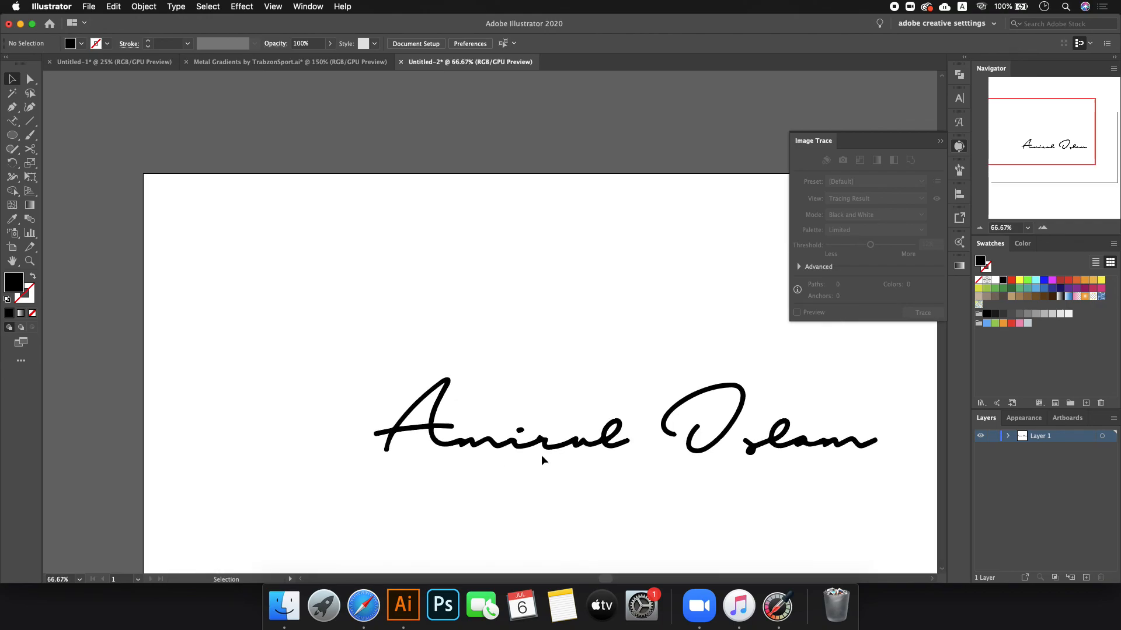
scroll(541, 454, "up", 7)
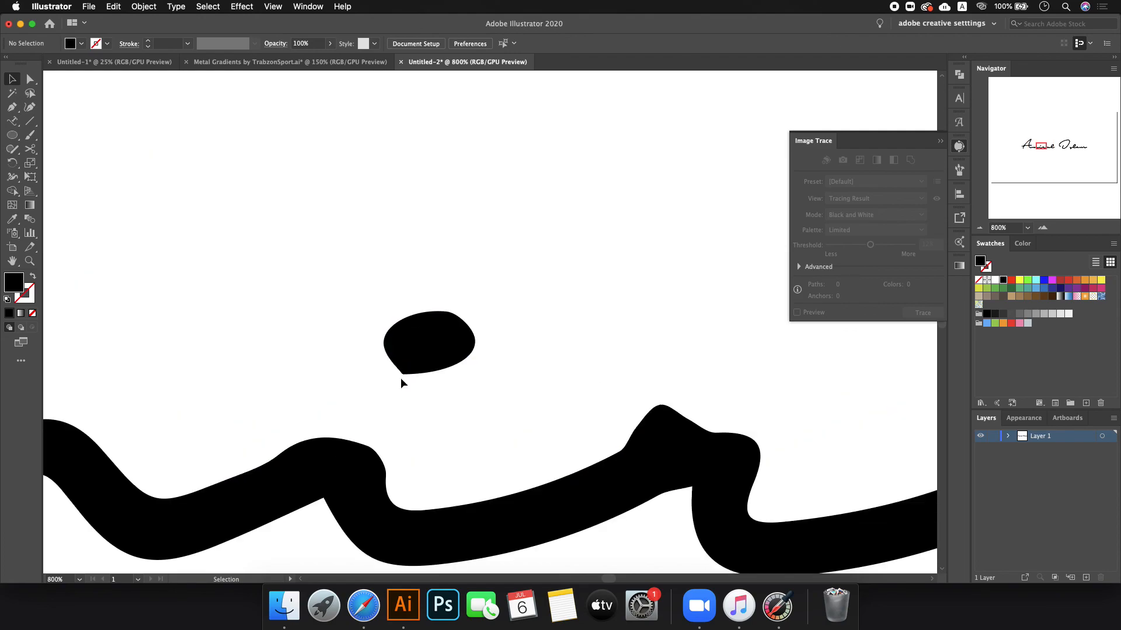
scroll(401, 377, "up", 3)
scroll(412, 369, "down", 5)
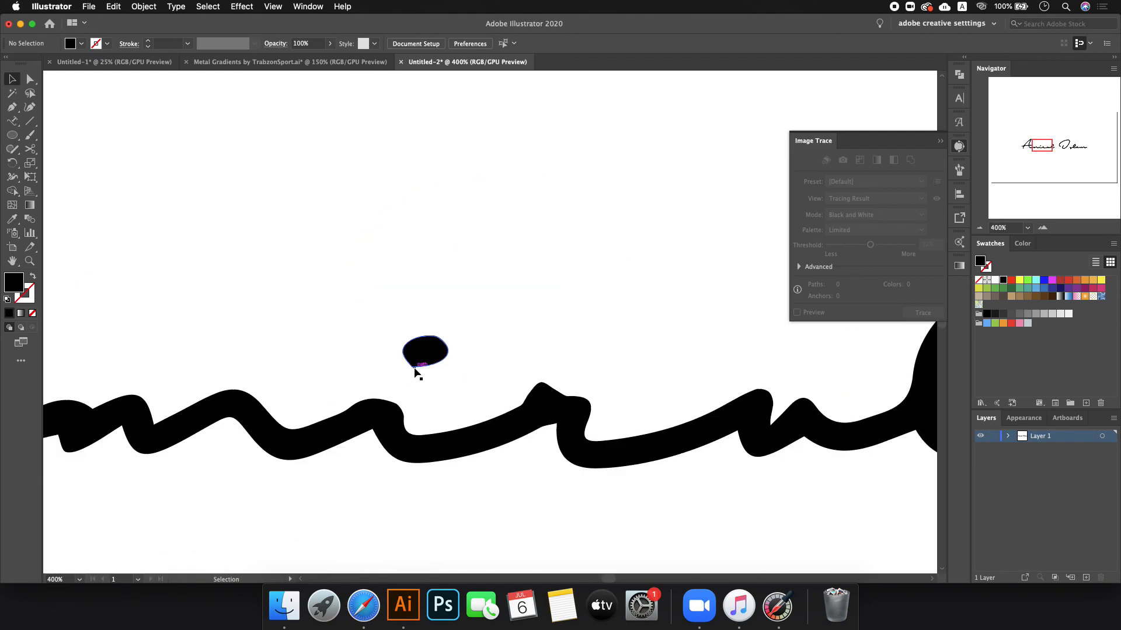
scroll(568, 402, "up", 3)
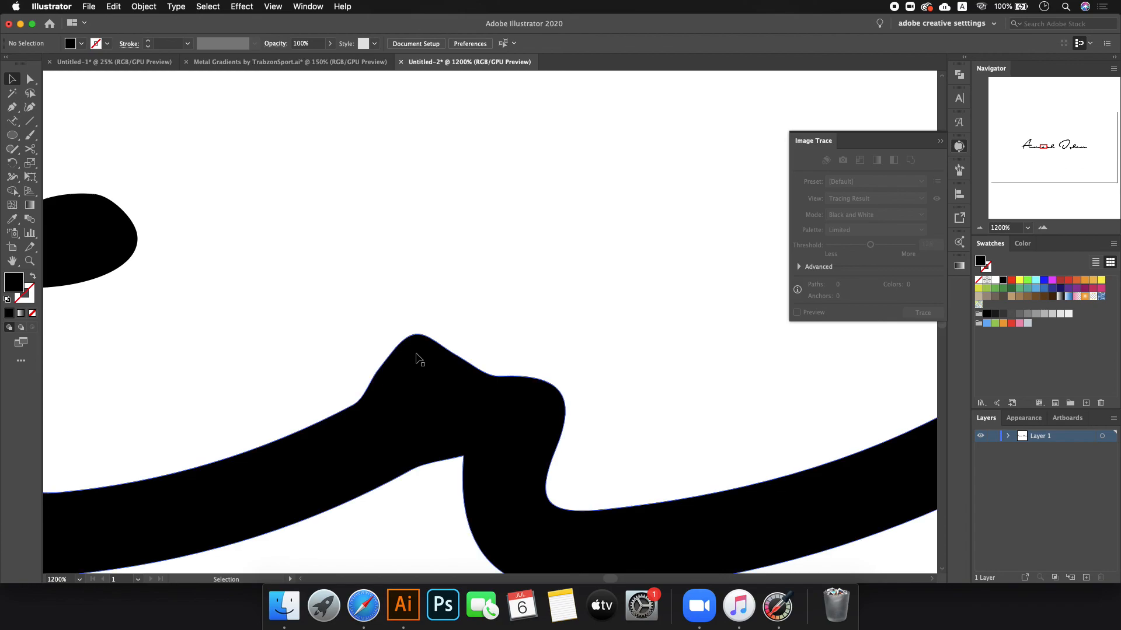
scroll(333, 363, "down", 5)
scroll(391, 359, "down", 2)
scroll(409, 362, "up", 6)
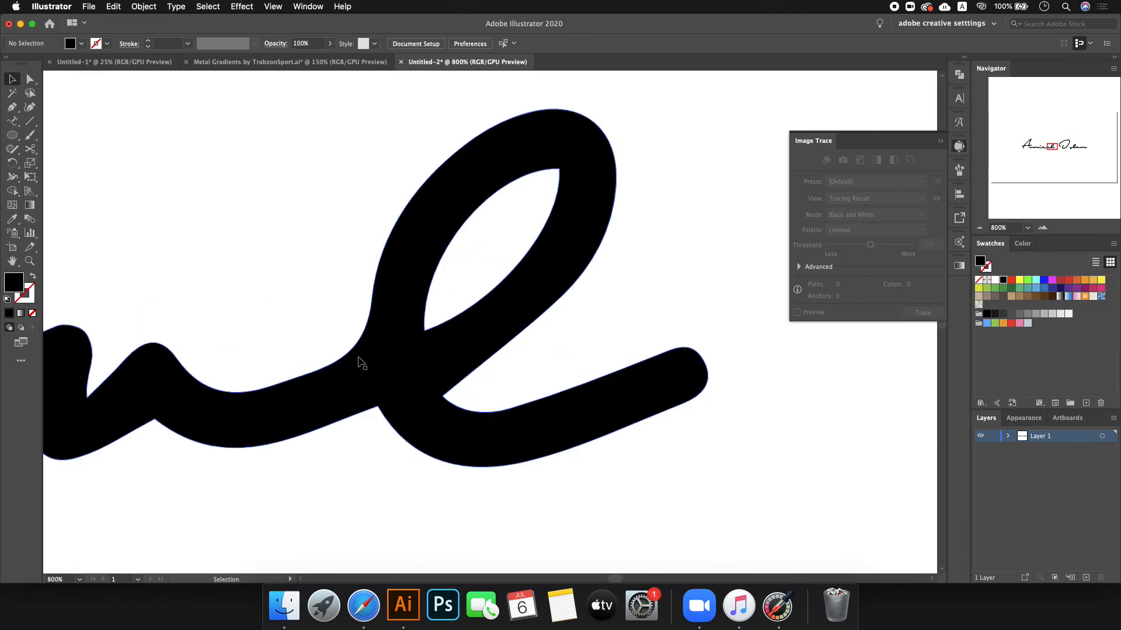
scroll(376, 360, "down", 11)
scroll(298, 362, "up", 4)
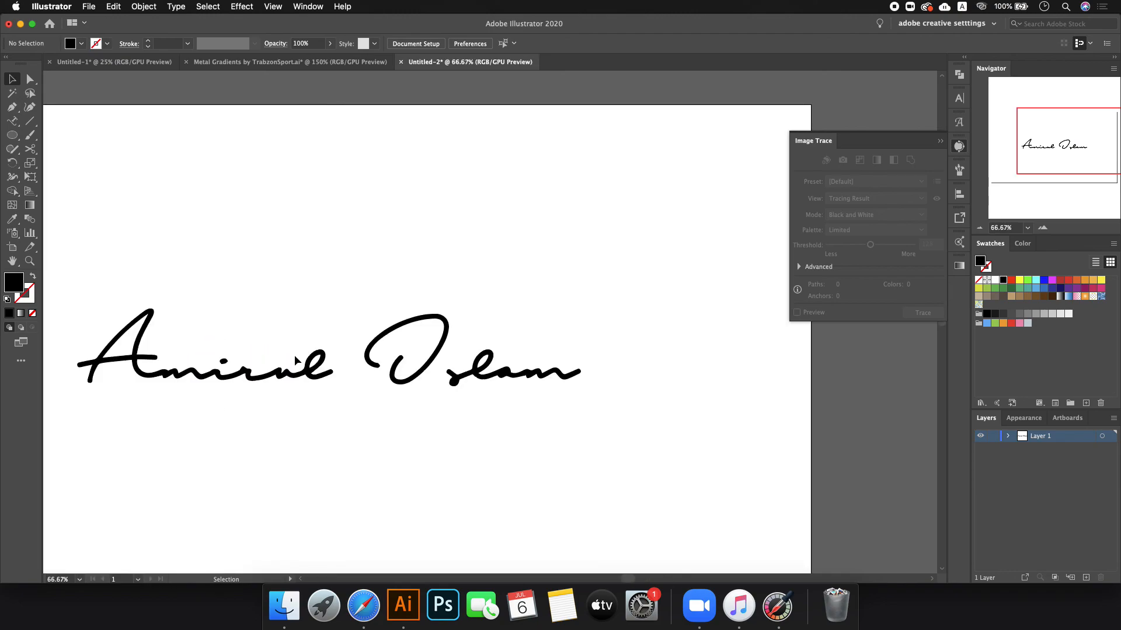
scroll(312, 344, "down", 1)
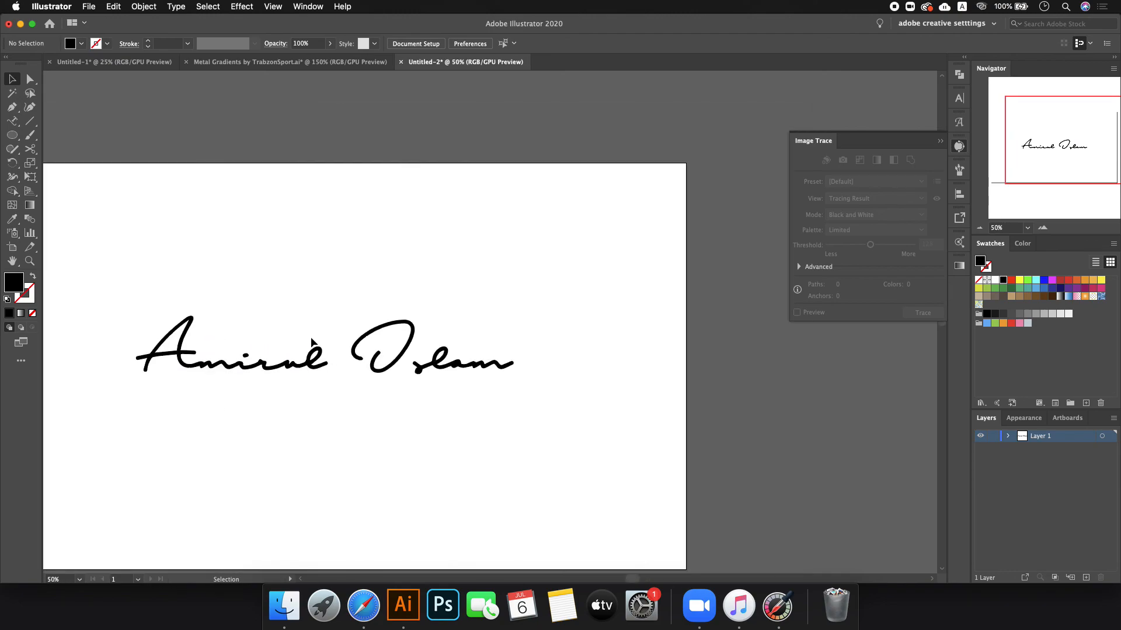
scroll(666, 366, "down", 4)
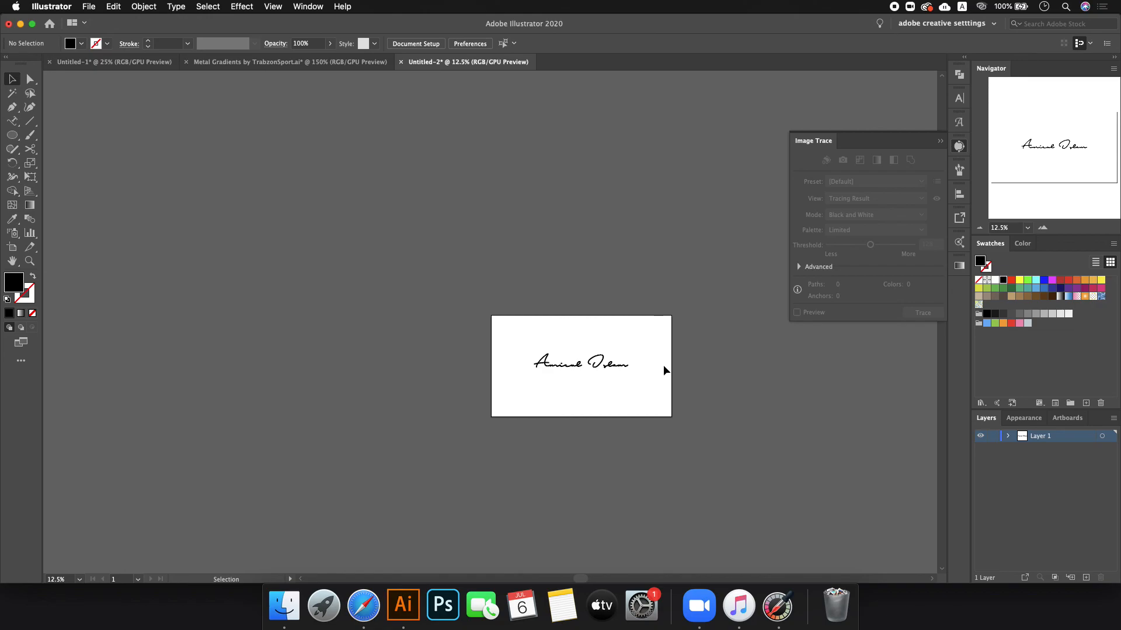